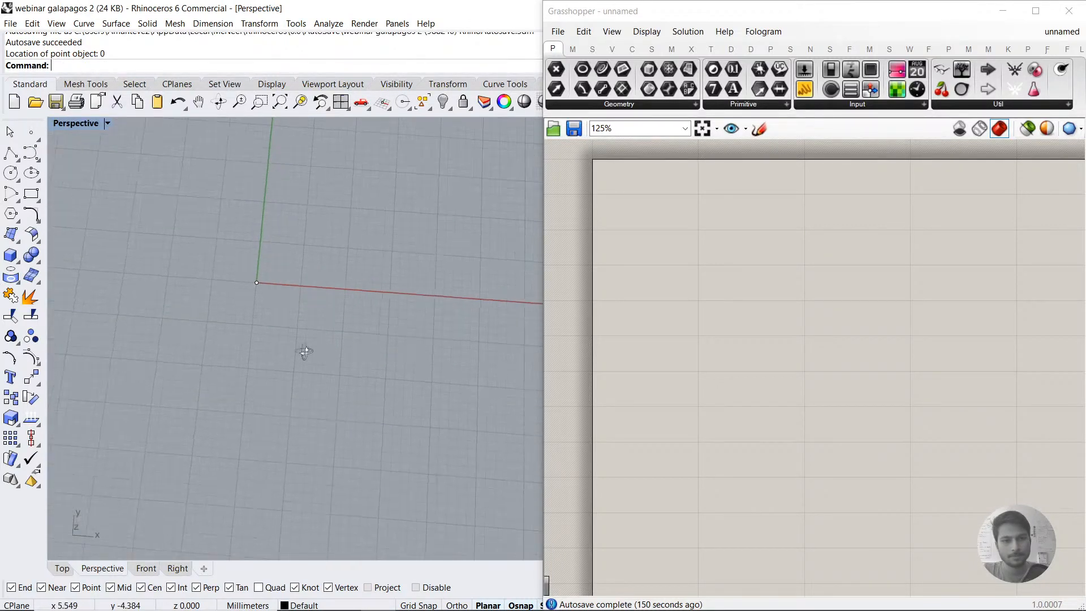
Step: Place a second point object in the positive X, positive Y quadrant, well away from the origin
{"action": "left_click_drag", "start_coordinate": [254, 323], "coordinate": [327, 382]}
{"action": "left_click", "coordinate": [329, 382]}
{"action": "left_click", "coordinate": [31, 135]}
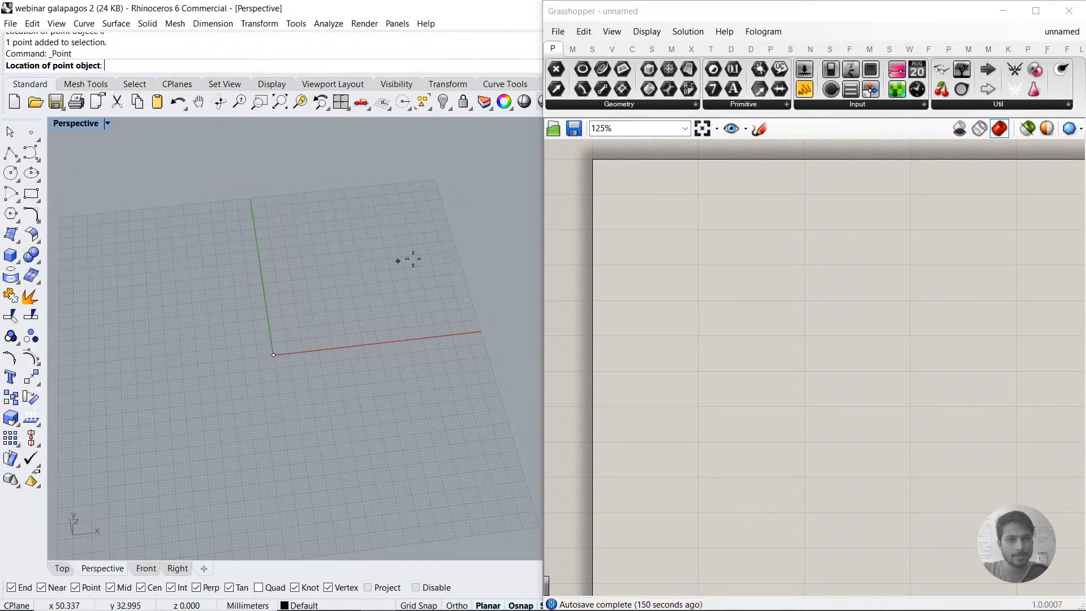
{"action": "left_click", "coordinate": [400, 247]}
Step: Move the point at the origin slightly into the positive X, positive Y quadrant and show the Top view
{"action": "right_click_drag", "start_coordinate": [381, 296], "coordinate": [343, 371]}
{"action": "left_click", "coordinate": [274, 354]}
{"action": "left_click_drag", "start_coordinate": [274, 354], "coordinate": [309, 340]}
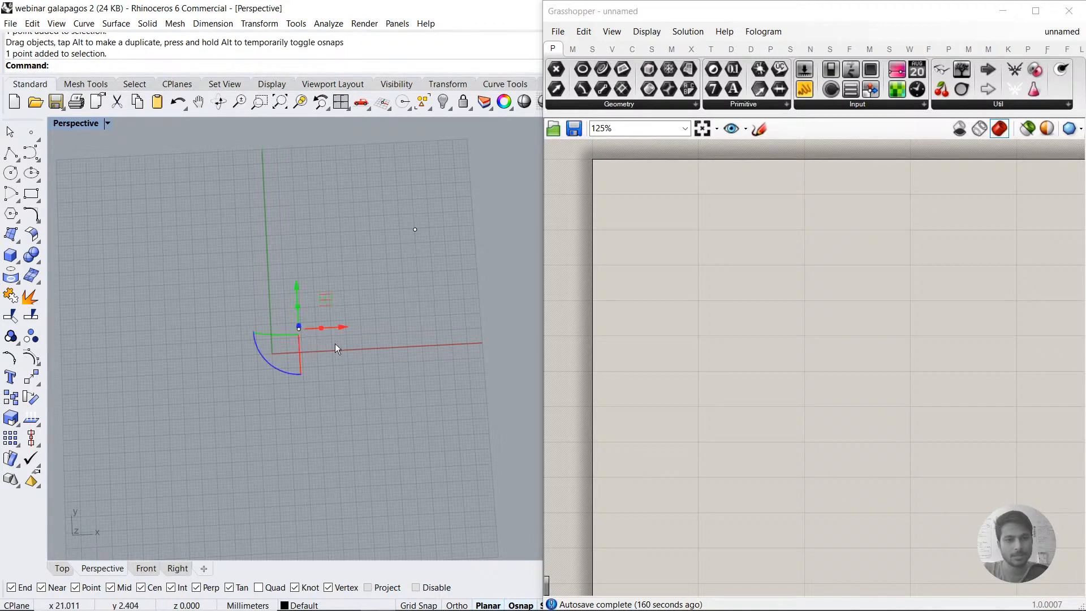
{"action": "left_click", "coordinate": [63, 569]}
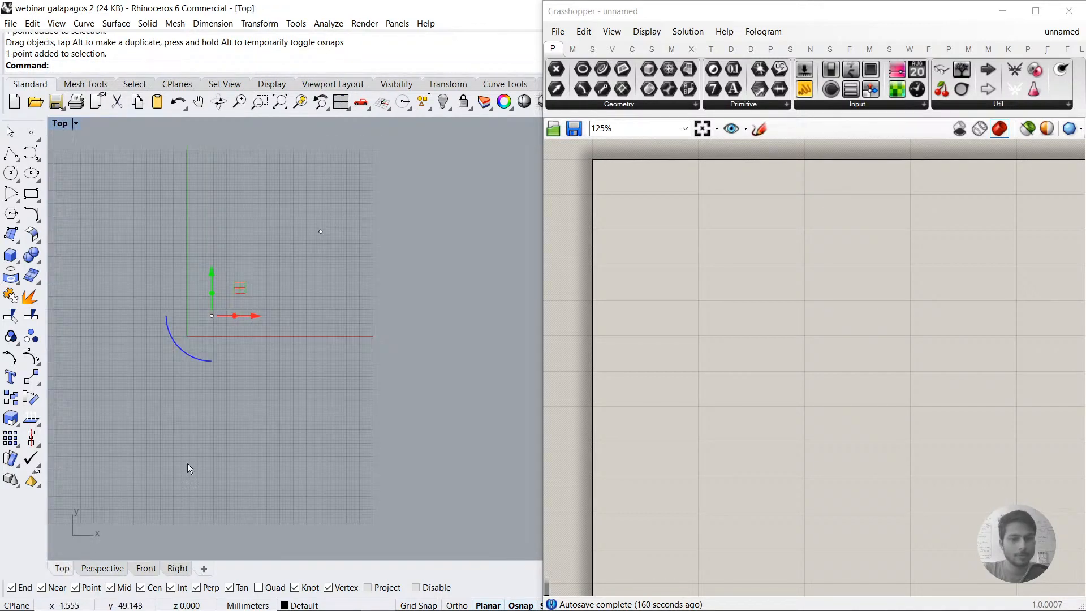
{"action": "scroll", "coordinate": [215, 280], "scroll_direction": "up", "scroll_amount": 3}
{"action": "left_click", "coordinate": [281, 327]}
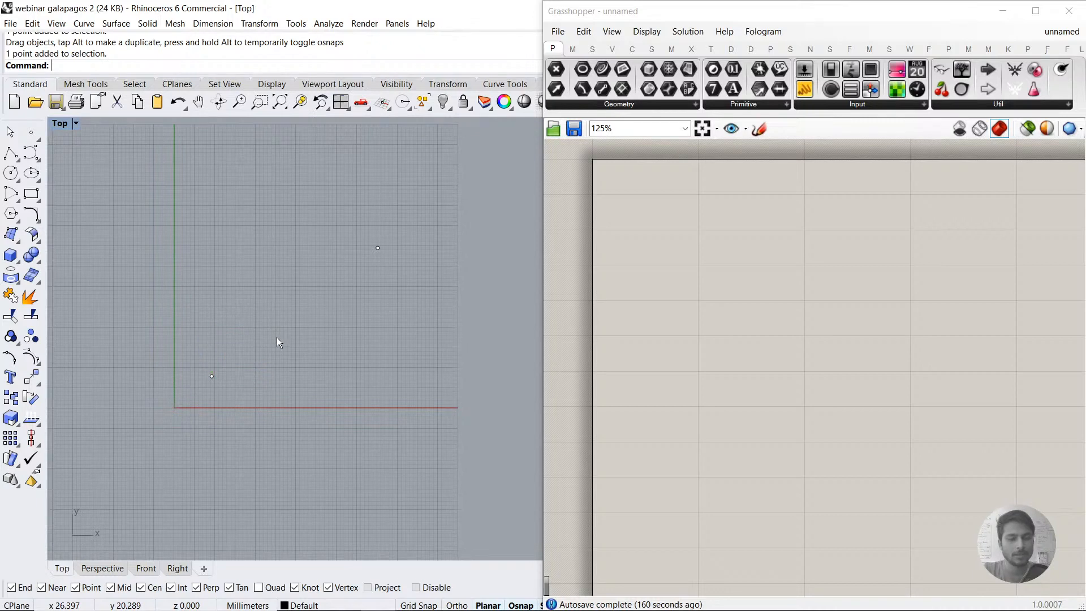
{"action": "left_click_drag", "start_coordinate": [205, 357], "coordinate": [235, 392]}
{"action": "left_click_drag", "start_coordinate": [186, 348], "coordinate": [244, 406]}
{"action": "left_click_drag", "start_coordinate": [363, 224], "coordinate": [393, 270]}
{"action": "left_click", "coordinate": [299, 359]}
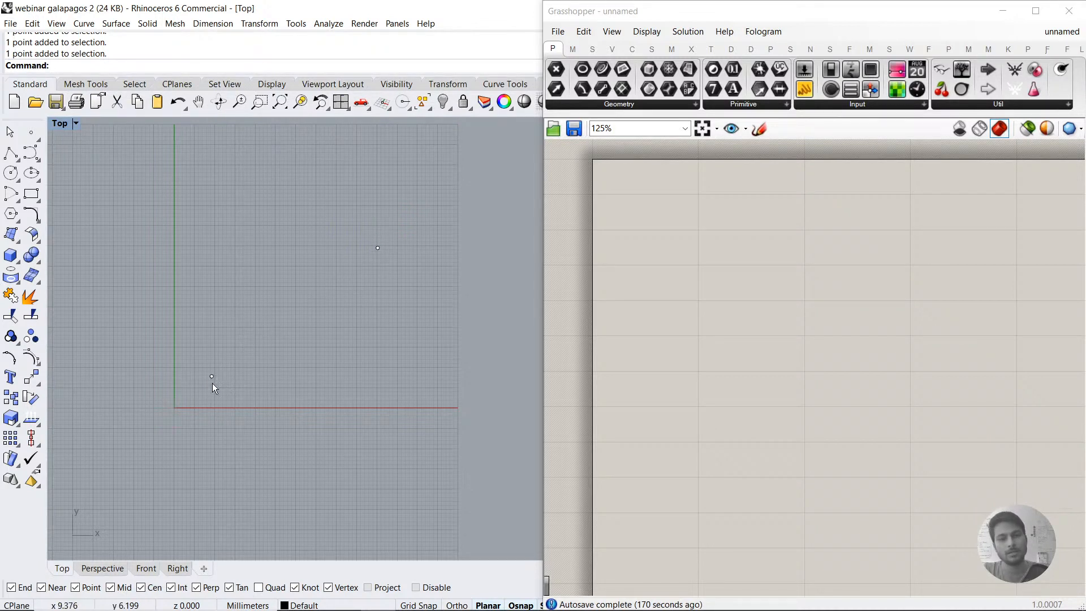
{"action": "left_click", "coordinate": [10, 153]}
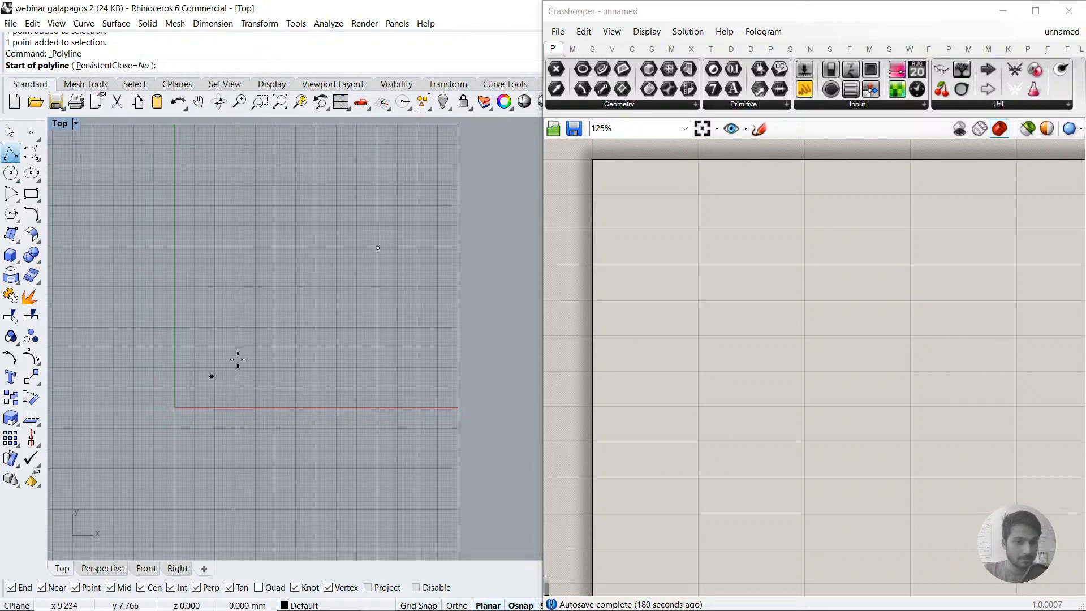
{"action": "key", "text": "Escape"}
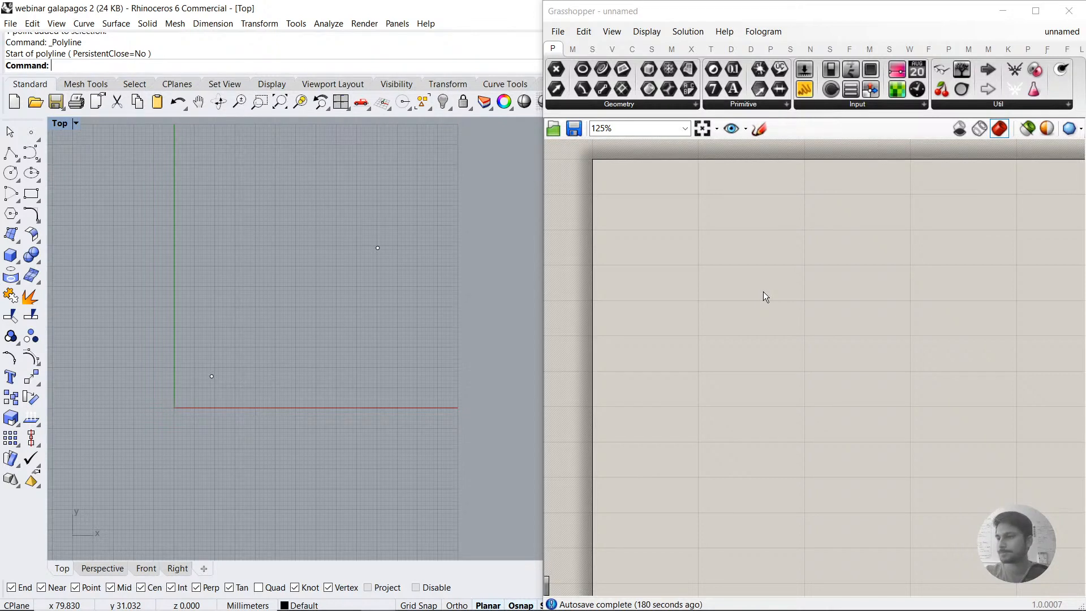
Step: Add a Point parameter to the Grasshopper canvas and reference the Rhino point nearest the origin
{"action": "double_click", "coordinate": [696, 281]}
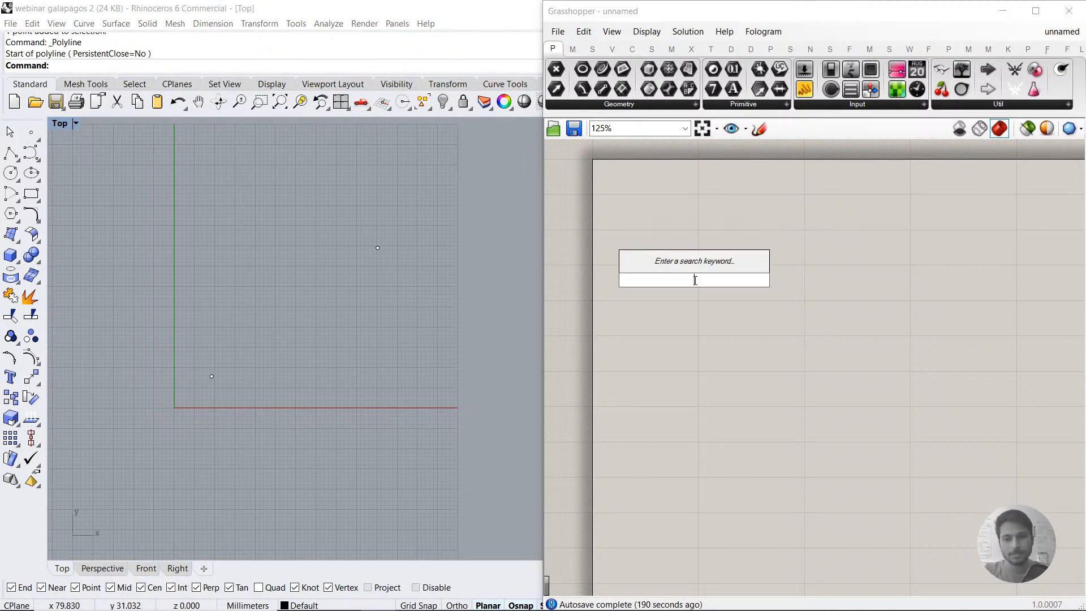
{"action": "type", "text": "poin"}
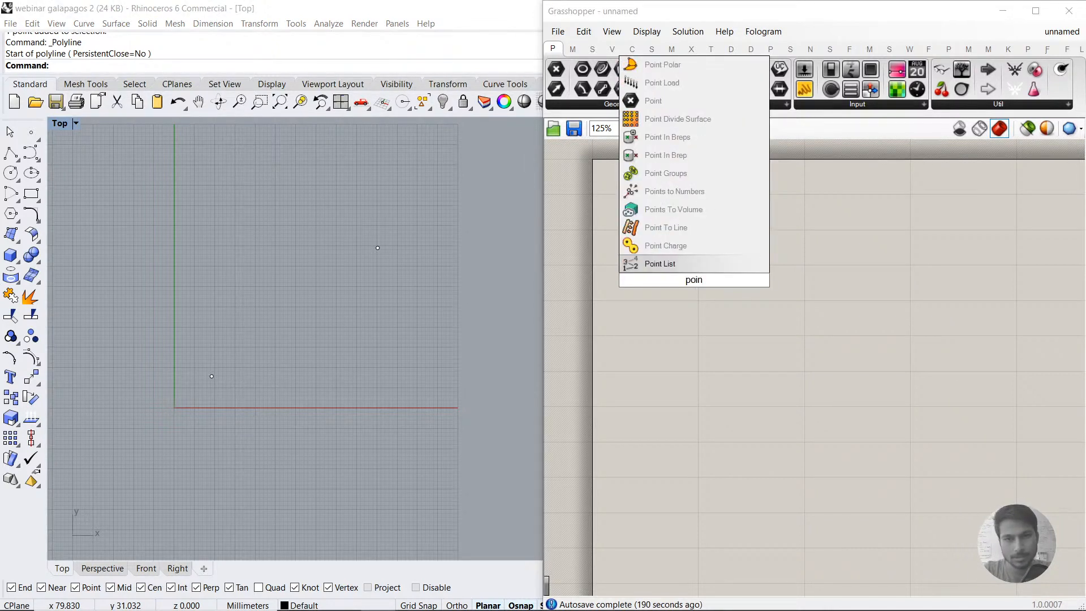
{"action": "left_click", "coordinate": [695, 102]}
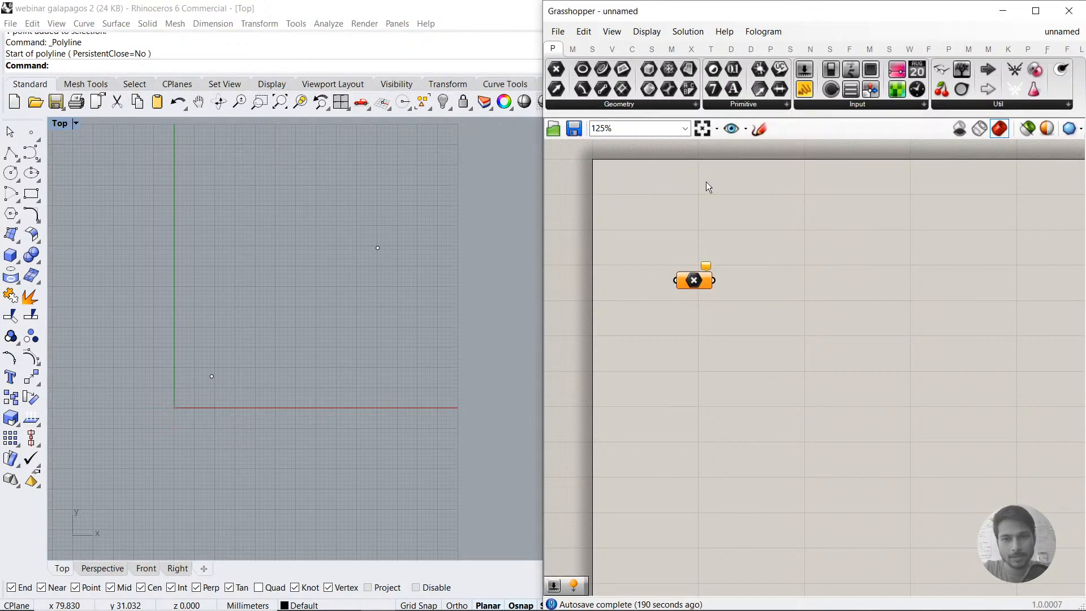
{"action": "right_click", "coordinate": [694, 281]}
{"action": "left_click", "coordinate": [748, 461]}
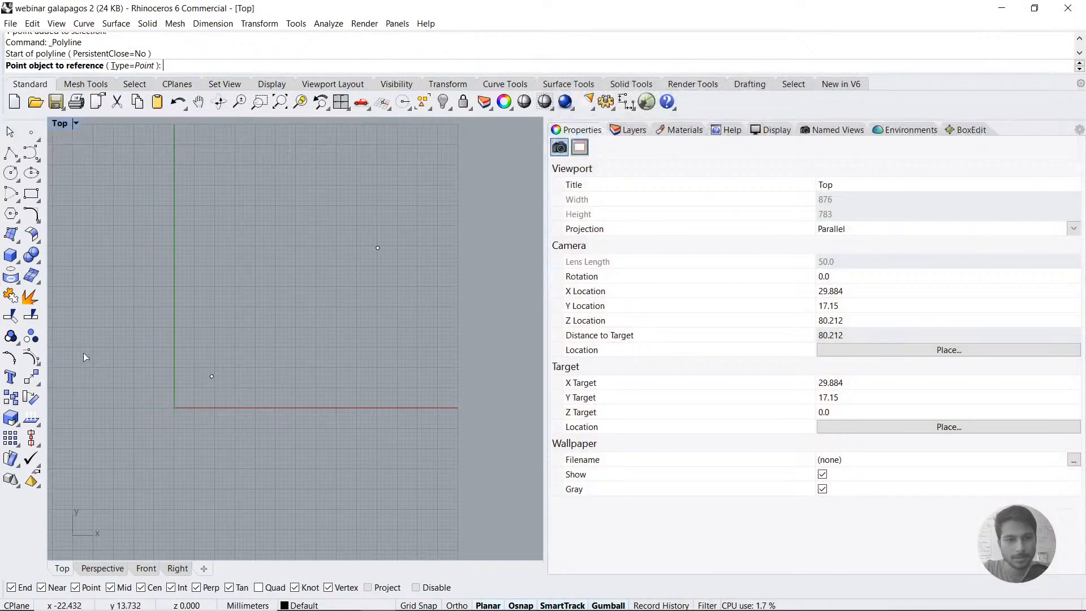
{"action": "left_click", "coordinate": [211, 376]}
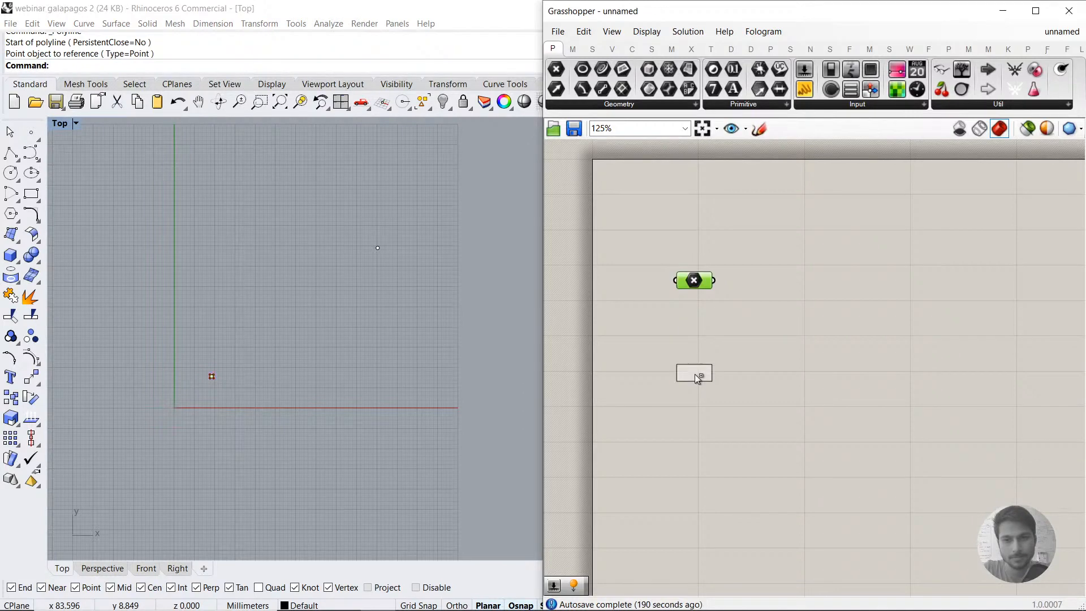
Step: Duplicate the Point parameter below the first and reference the Rhino point farther from the origin
{"action": "right_click", "coordinate": [696, 375]}
{"action": "left_click", "coordinate": [748, 504]}
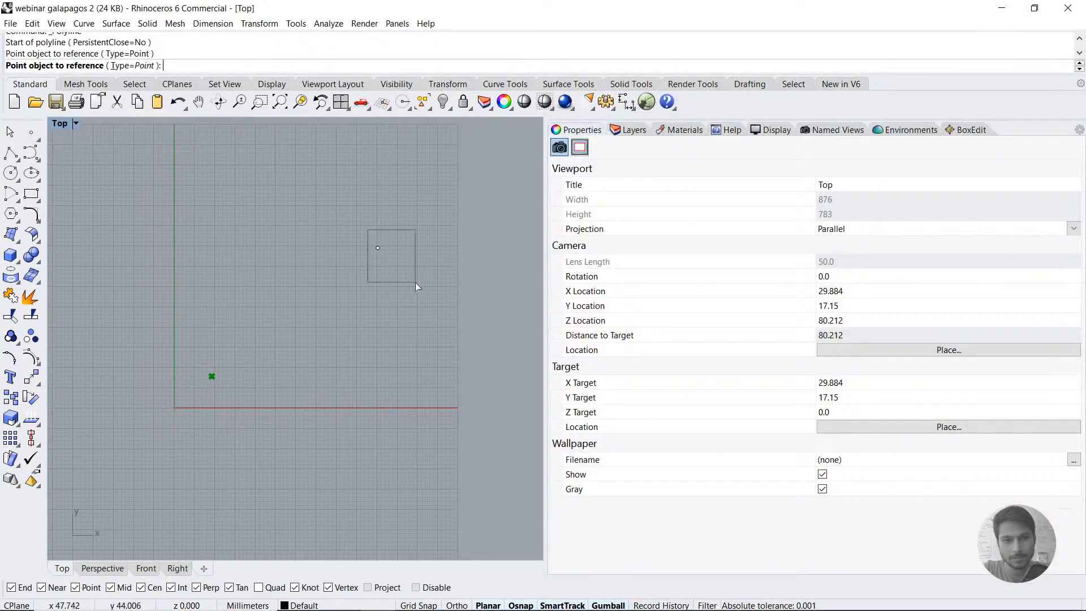
{"action": "left_click", "coordinate": [378, 248]}
Step: Rename the upper Point parameter as Start
{"action": "right_click", "coordinate": [698, 280]}
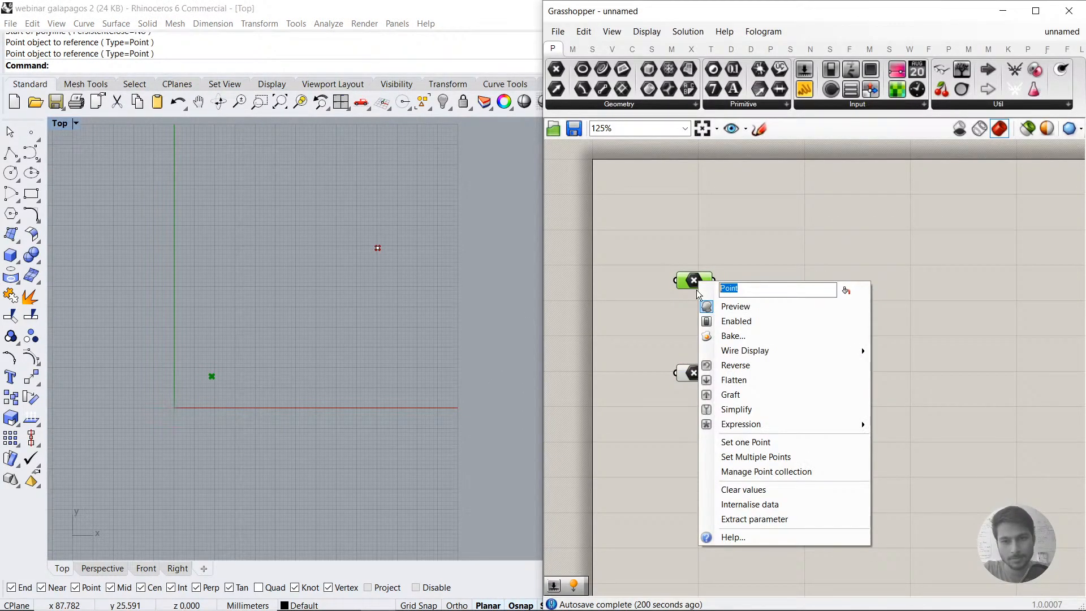
{"action": "type", "text": "Start"}
{"action": "left_click", "coordinate": [707, 238]}
Step: Add a Bifocals component to label the components and place it clear of the two Point parameters
{"action": "right_click_drag", "start_coordinate": [718, 209], "coordinate": [724, 281]}
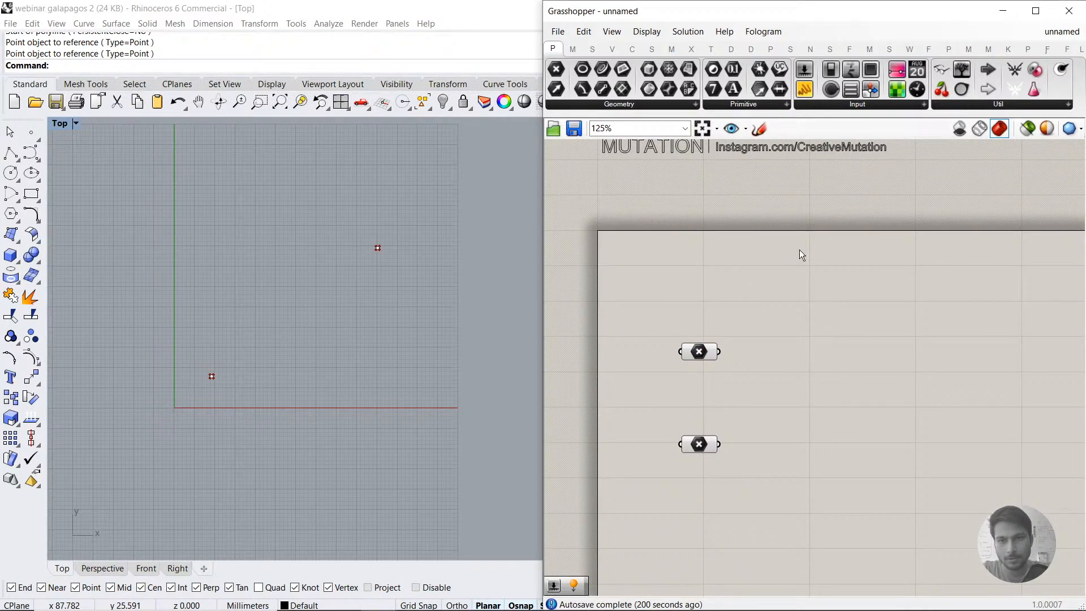
{"action": "double_click", "coordinate": [799, 250]}
{"action": "type", "text": "bif"}
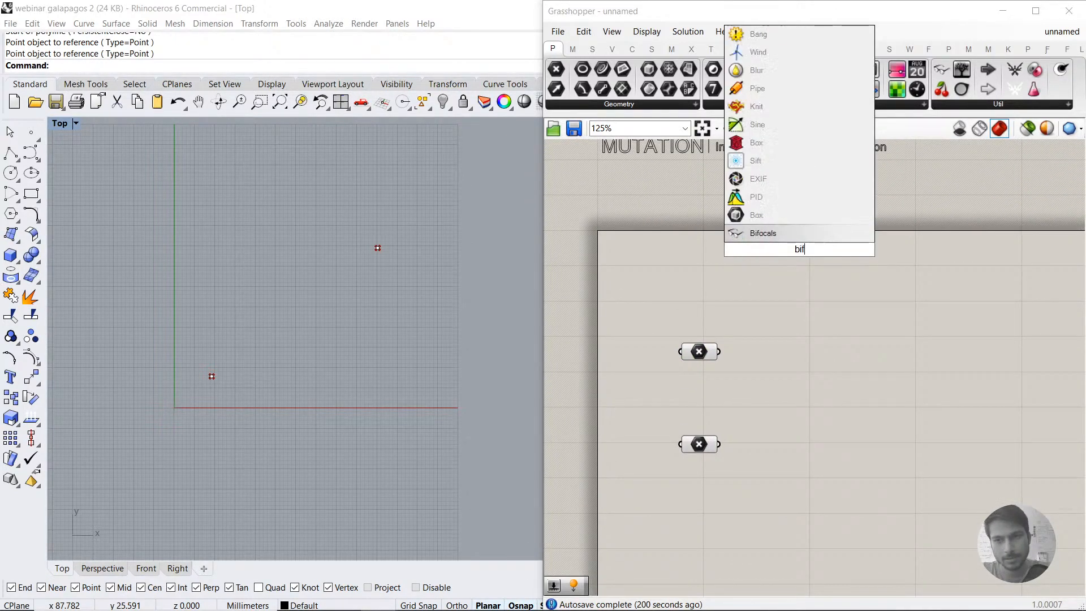
{"action": "left_click", "coordinate": [796, 239]}
{"action": "right_click_drag", "start_coordinate": [767, 293], "coordinate": [738, 358]}
{"action": "left_click_drag", "start_coordinate": [751, 317], "coordinate": [632, 142]}
{"action": "right_click_drag", "start_coordinate": [709, 456], "coordinate": [698, 288]}
{"action": "scroll", "coordinate": [734, 352], "scroll_direction": "up", "scroll_amount": 3}
Step: Group the upper Point parameter and name the group Start
{"action": "right_click_drag", "start_coordinate": [738, 242], "coordinate": [729, 318]}
{"action": "left_click", "coordinate": [723, 301]}
{"action": "middle_click", "coordinate": [721, 268]}
{"action": "left_click", "coordinate": [724, 237]}
{"action": "left_click", "coordinate": [727, 234]}
{"action": "right_click", "coordinate": [745, 290]}
{"action": "type", "text": "Start"}
{"action": "key", "text": "Return"}
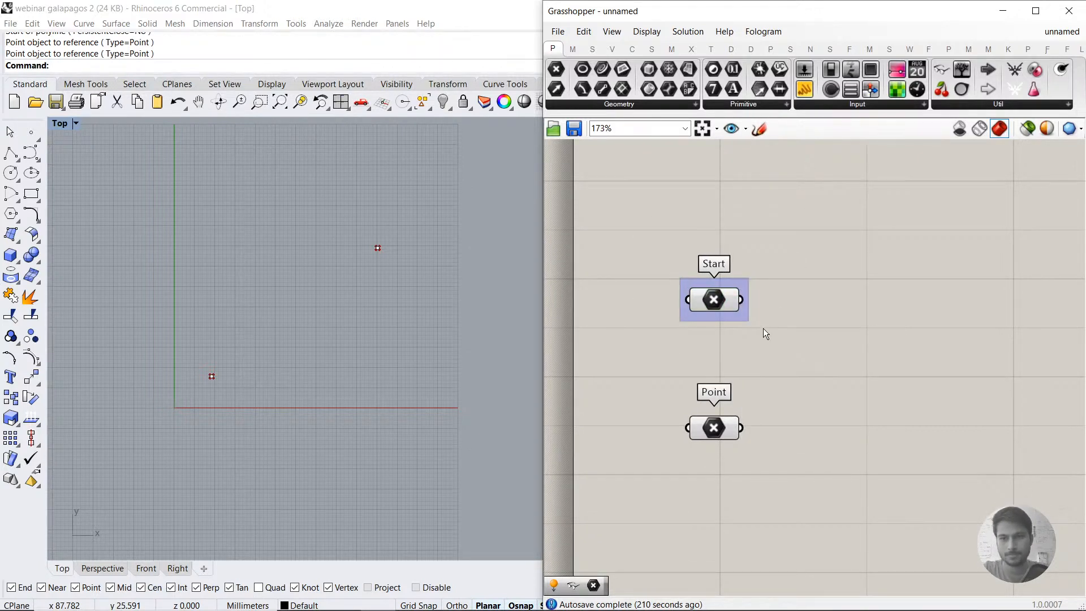
Step: Group the lower Point parameter and name the group End
{"action": "middle_click", "coordinate": [735, 403]}
{"action": "left_click", "coordinate": [738, 366]}
{"action": "left_click_drag", "start_coordinate": [824, 396], "coordinate": [688, 454]}
{"action": "middle_click", "coordinate": [742, 404]}
{"action": "left_click", "coordinate": [742, 366]}
{"action": "right_click", "coordinate": [732, 406]}
{"action": "type", "text": "End"}
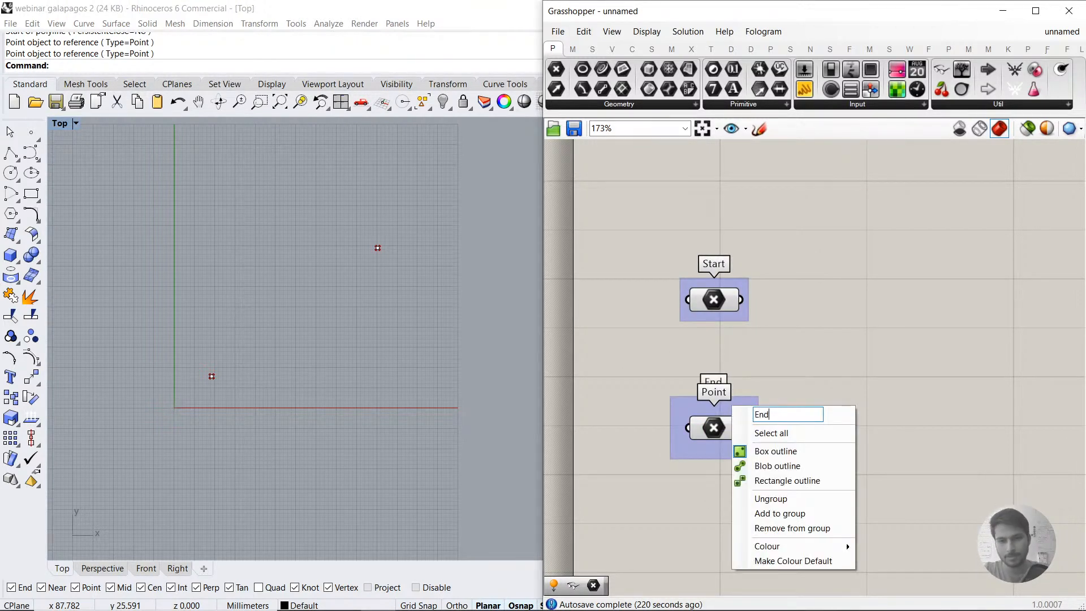
{"action": "left_click", "coordinate": [812, 341]}
Step: Space the groups apart on the canvas by moving the End group well below the Start group
{"action": "scroll", "coordinate": [785, 313], "scroll_direction": "down", "scroll_amount": 1}
{"action": "left_click_drag", "start_coordinate": [728, 407], "coordinate": [726, 469]}
{"action": "left_click_drag", "start_coordinate": [725, 306], "coordinate": [728, 300]}
{"action": "left_click", "coordinate": [784, 315]}
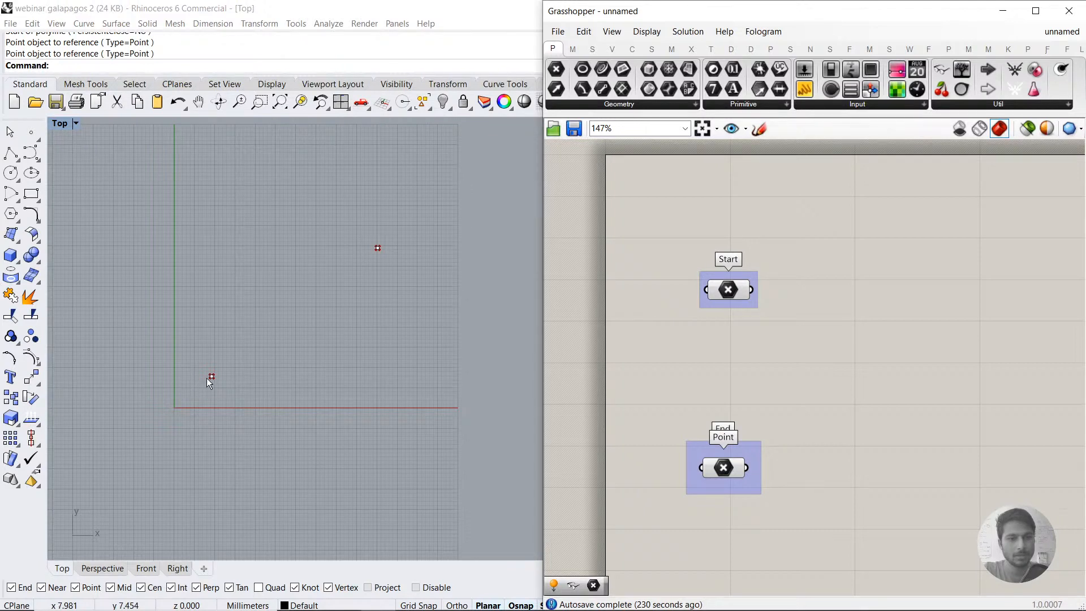
{"action": "right_click_drag", "start_coordinate": [806, 449], "coordinate": [784, 347]}
{"action": "left_click_drag", "start_coordinate": [699, 371], "coordinate": [701, 478]}
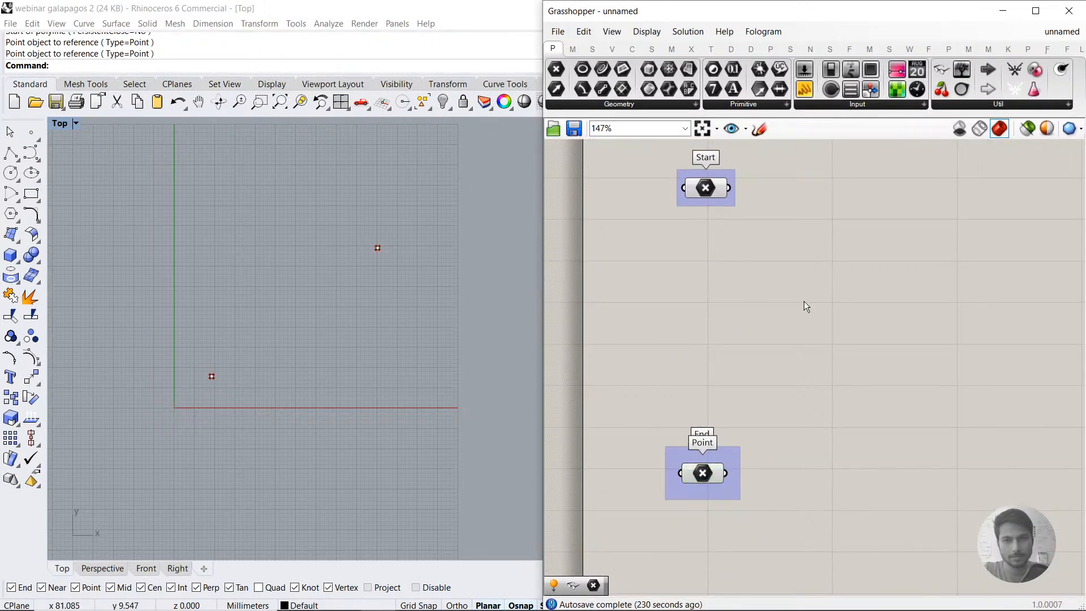
{"action": "left_click", "coordinate": [804, 301]}
Step: Add a Move component beside the Start group and connect the Start point to its Geometry input
{"action": "right_click_drag", "start_coordinate": [804, 302], "coordinate": [797, 419]}
{"action": "double_click", "coordinate": [831, 317]}
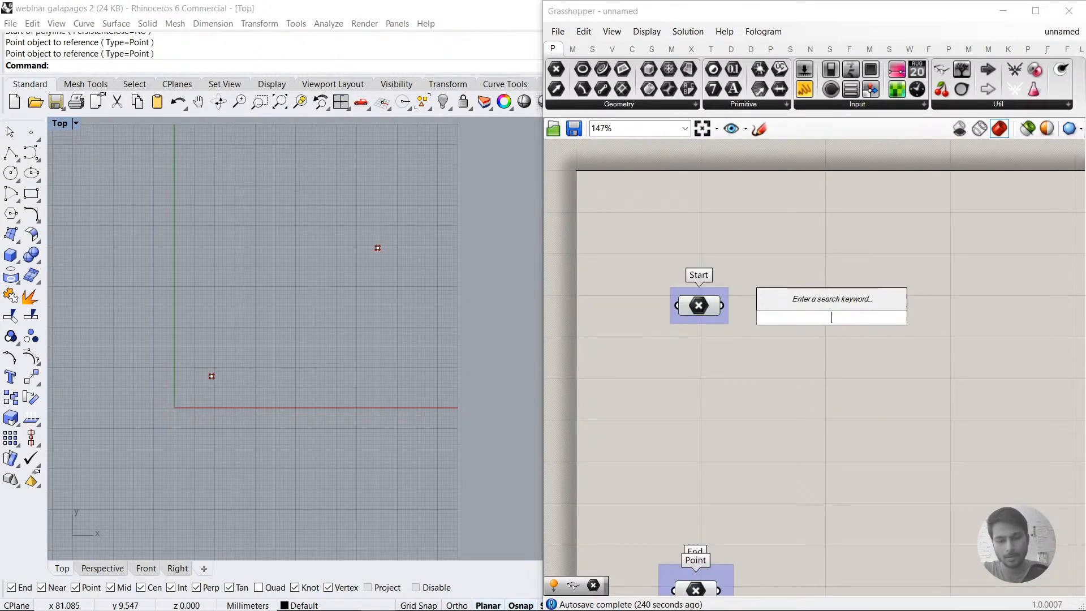
{"action": "type", "text": "move"}
{"action": "key", "text": "Return"}
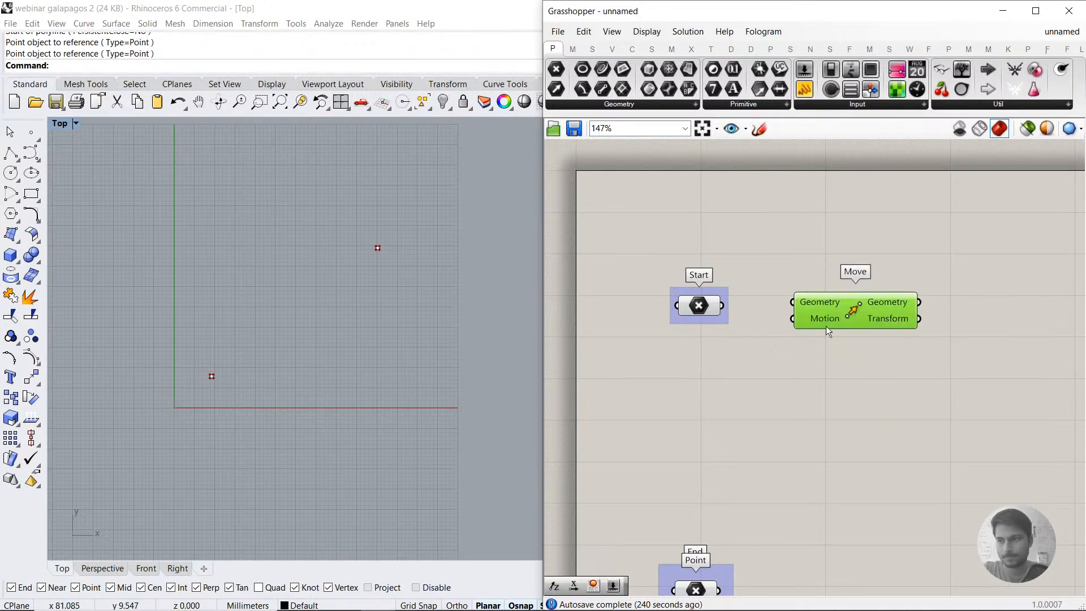
{"action": "left_click_drag", "start_coordinate": [722, 305], "coordinate": [928, 313]}
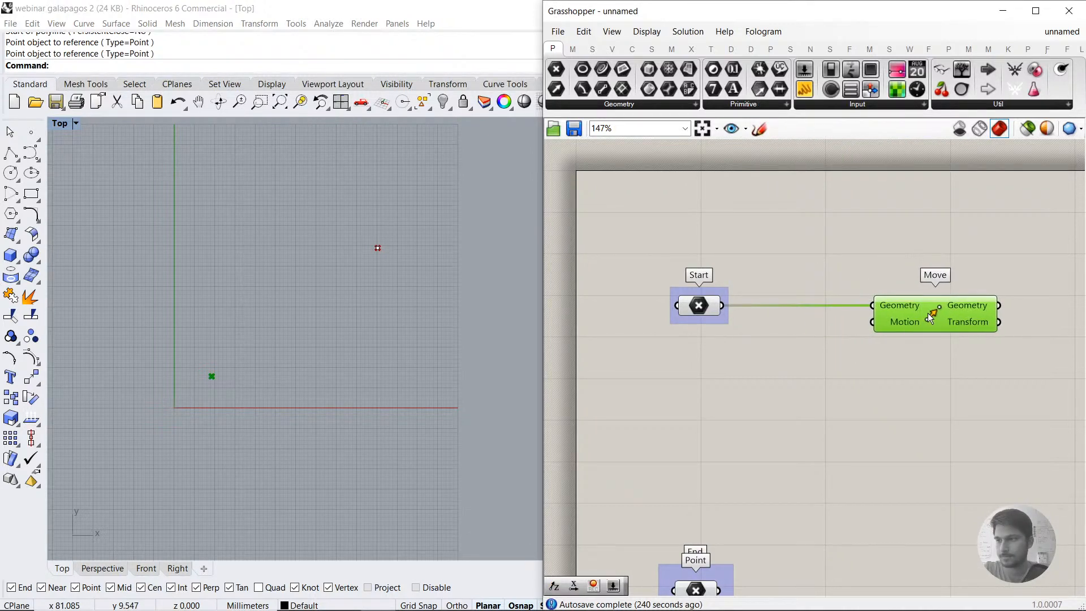
Step: Add a Vector XYZ component below the Start group and connect its Vector output to Move's Motion input
{"action": "double_click", "coordinate": [796, 408]}
{"action": "type", "text": "xy"}
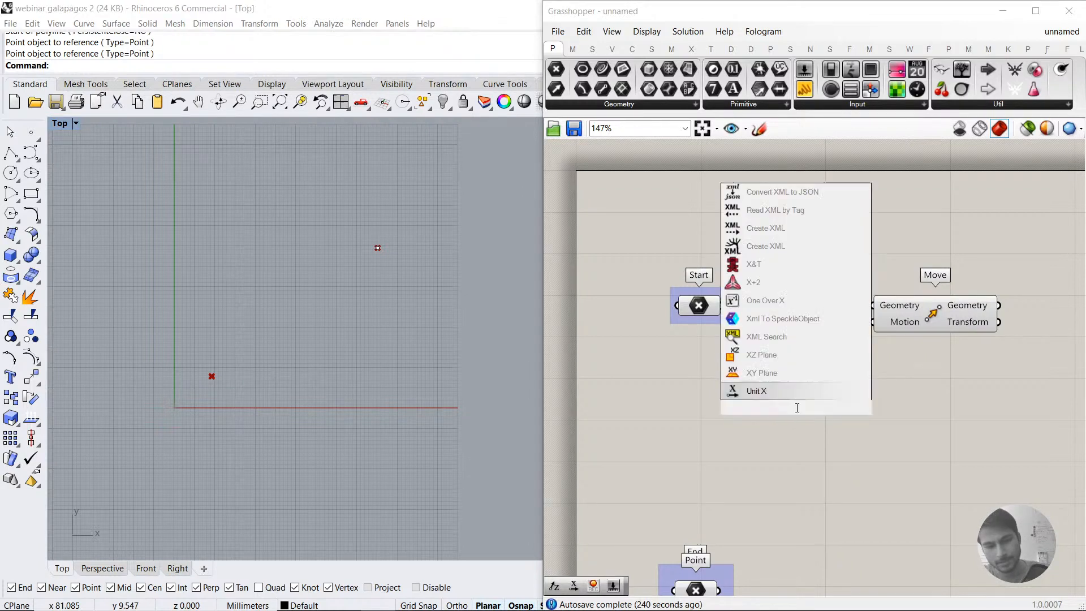
{"action": "type", "text": "z"}
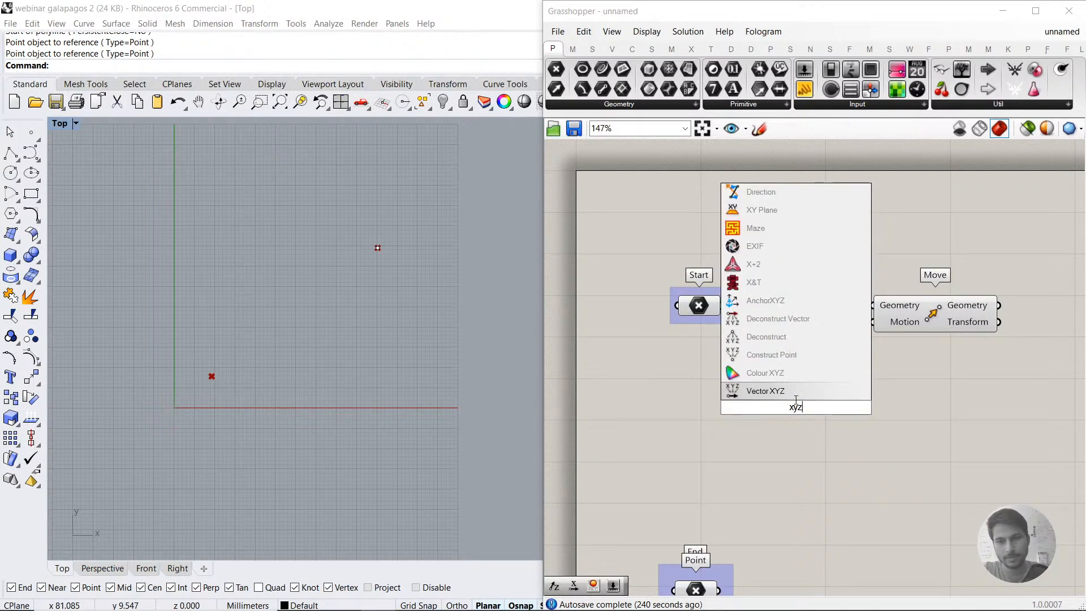
{"action": "left_click", "coordinate": [795, 391]}
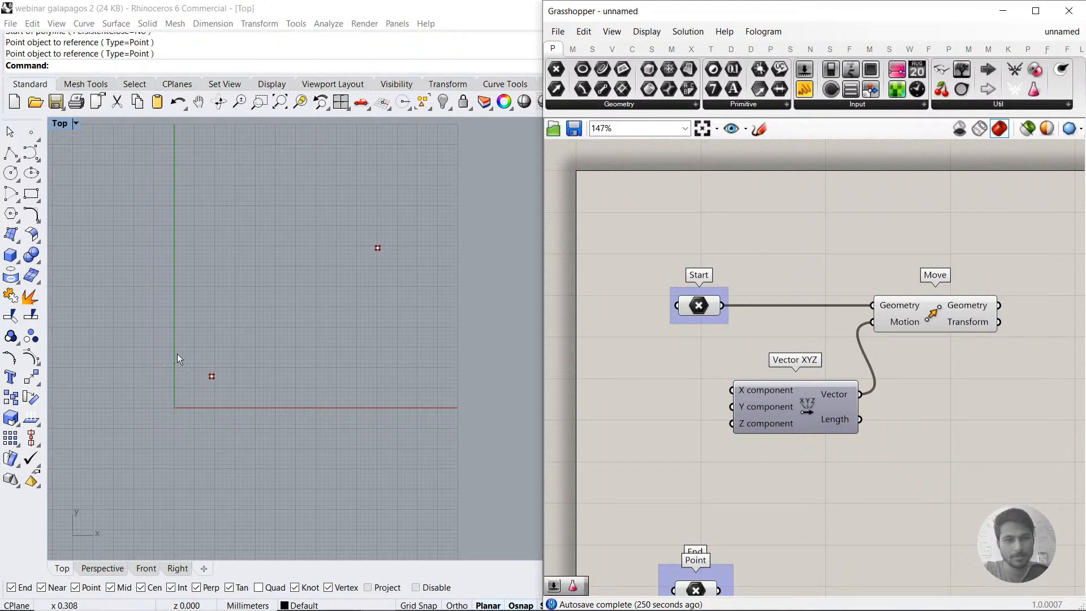
Step: Shift the Move and Vector XYZ components together farther away from the Start group
{"action": "left_click_drag", "start_coordinate": [974, 426], "coordinate": [841, 318]}
{"action": "left_click_drag", "start_coordinate": [912, 320], "coordinate": [1003, 320]}
{"action": "left_click", "coordinate": [780, 435]}
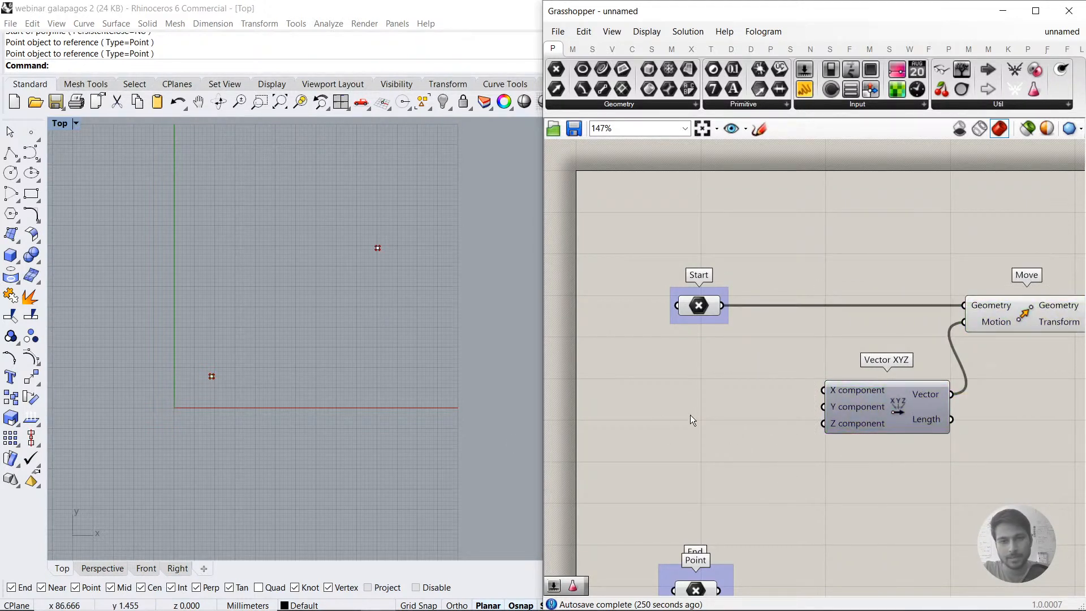
Step: Create a number slider with range -20 to 20 and connect it to the X component of Vector XYZ
{"action": "double_click", "coordinate": [647, 402]}
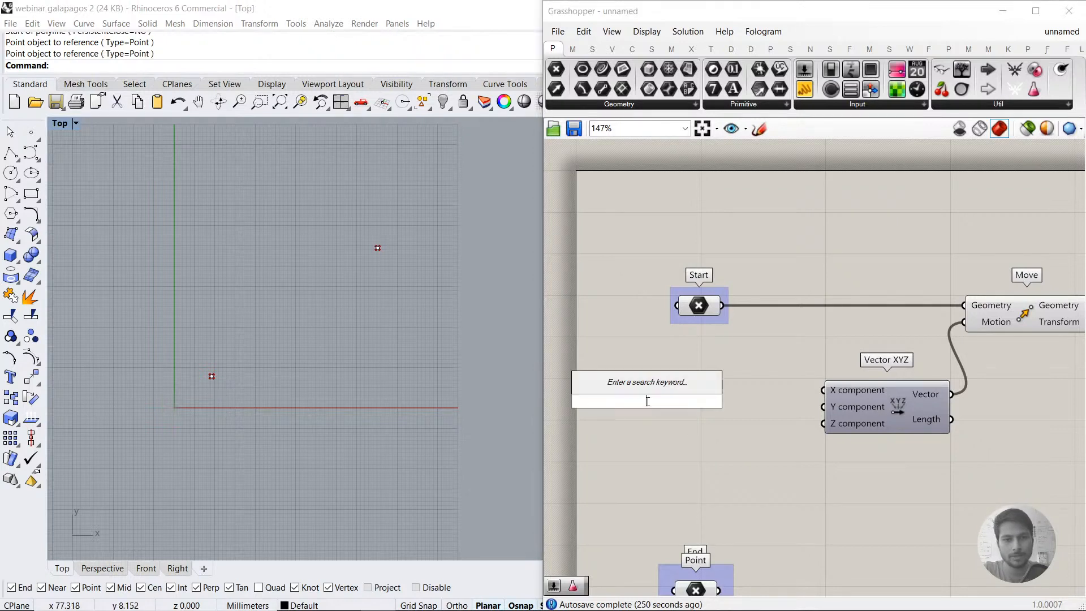
{"action": "type", "text": "-20"}
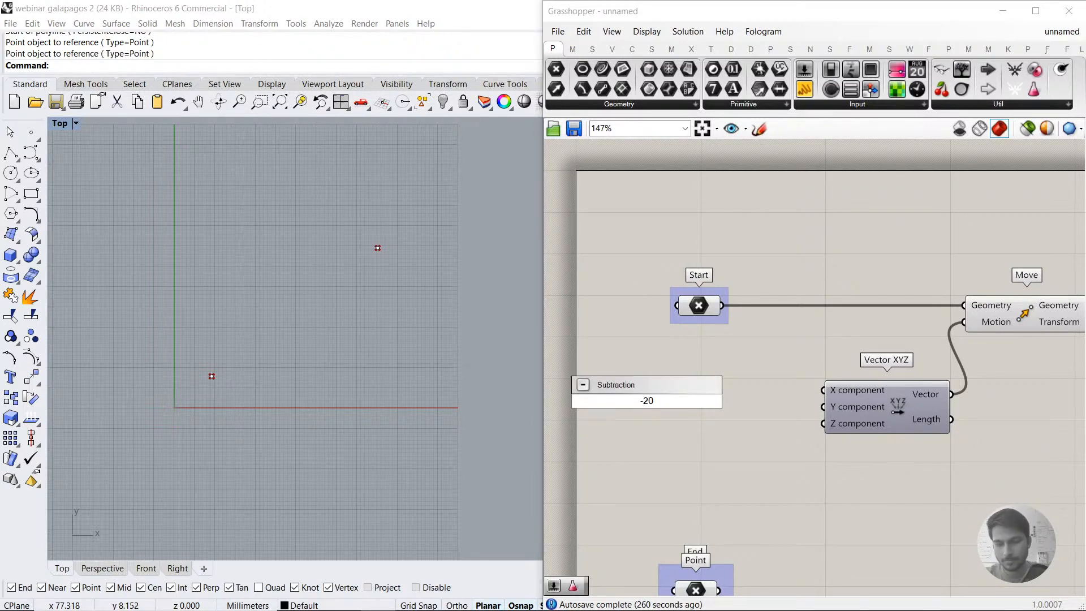
{"action": "type", "text": "<20"}
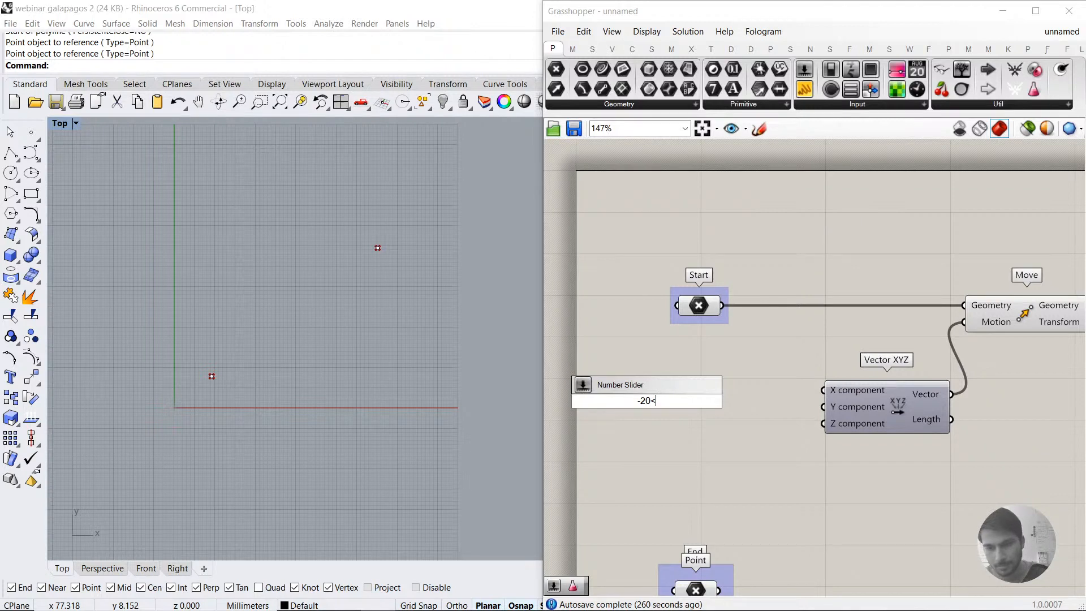
{"action": "key", "text": "Return"}
{"action": "left_click_drag", "start_coordinate": [680, 394], "coordinate": [722, 379]}
{"action": "left_click_drag", "start_coordinate": [823, 390], "coordinate": [762, 385]}
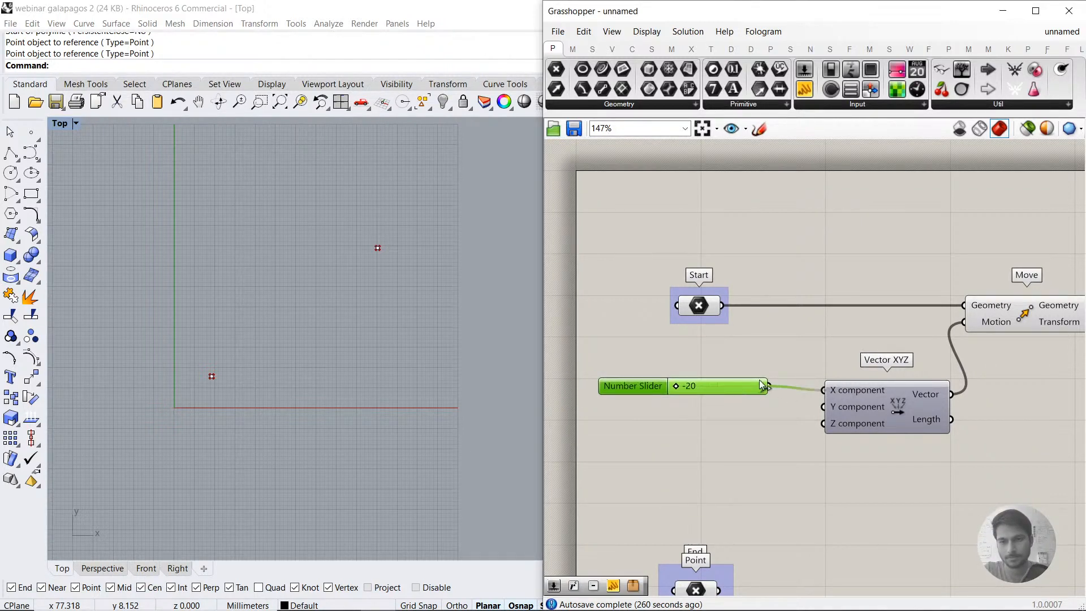
{"action": "left_click", "coordinate": [863, 393]}
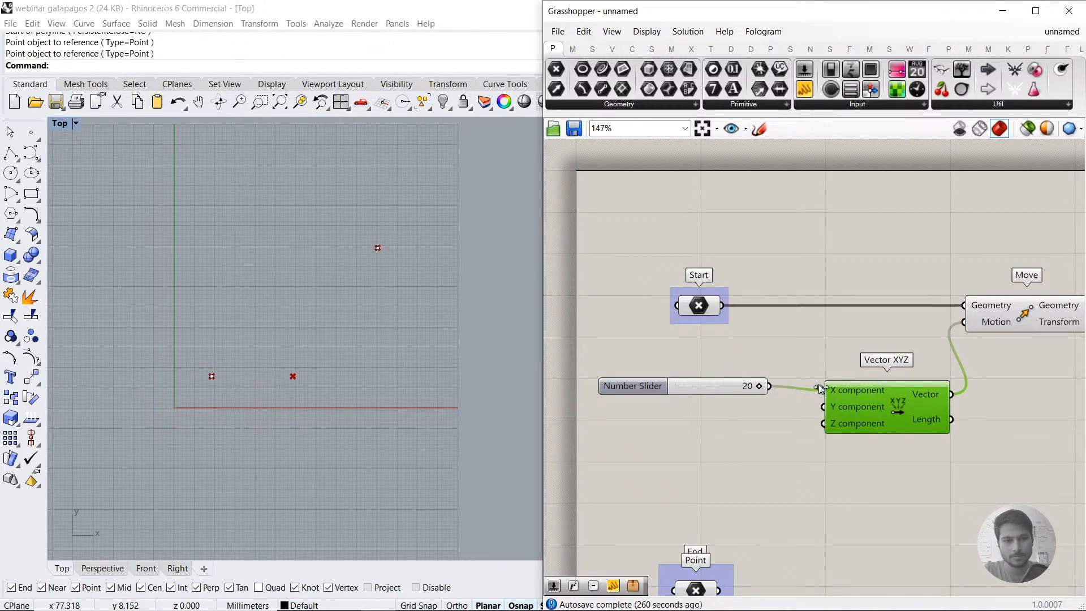
Step: Set the X component slider's numeric domain to a minimum of -100 and a maximum of 100
{"action": "left_click", "coordinate": [657, 386]}
{"action": "double_click", "coordinate": [657, 386]}
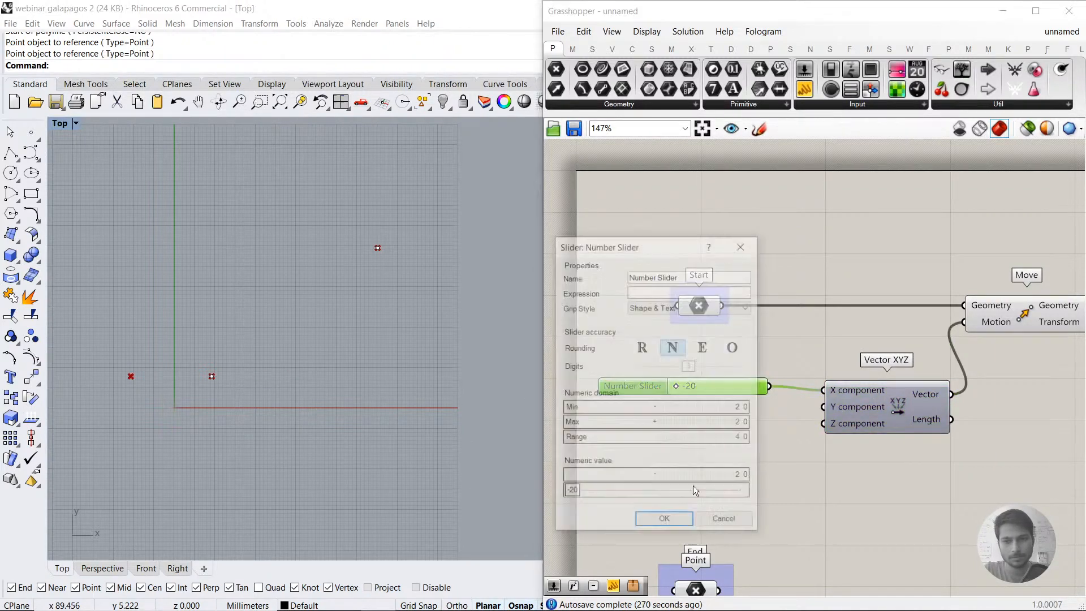
{"action": "double_click", "coordinate": [693, 408]}
{"action": "type", "text": "-100"}
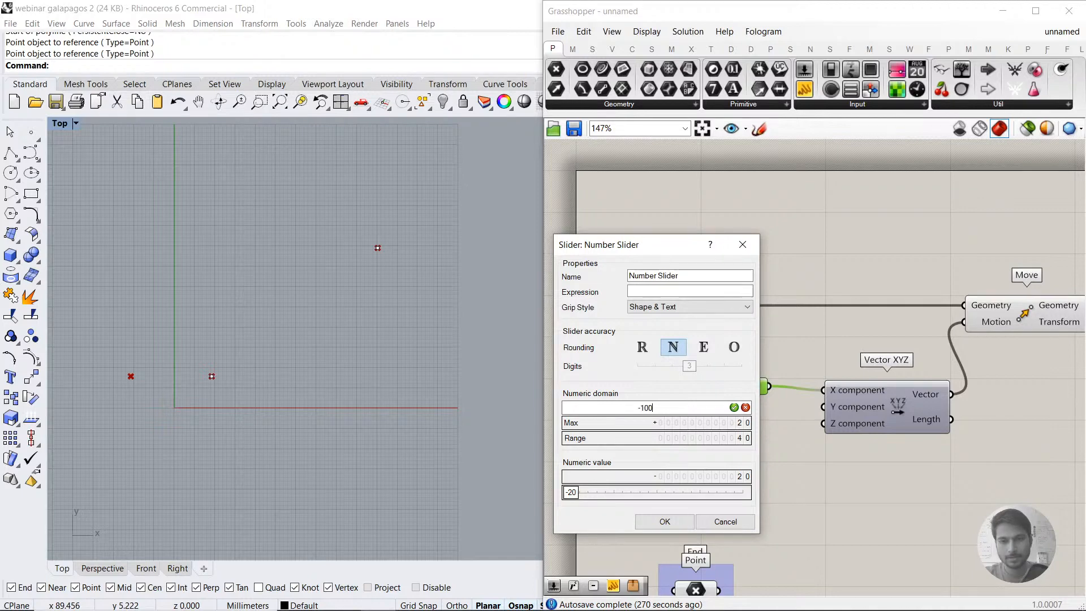
{"action": "key", "text": "Return"}
{"action": "double_click", "coordinate": [662, 423]}
{"action": "type", "text": "100"}
{"action": "key", "text": "Return"}
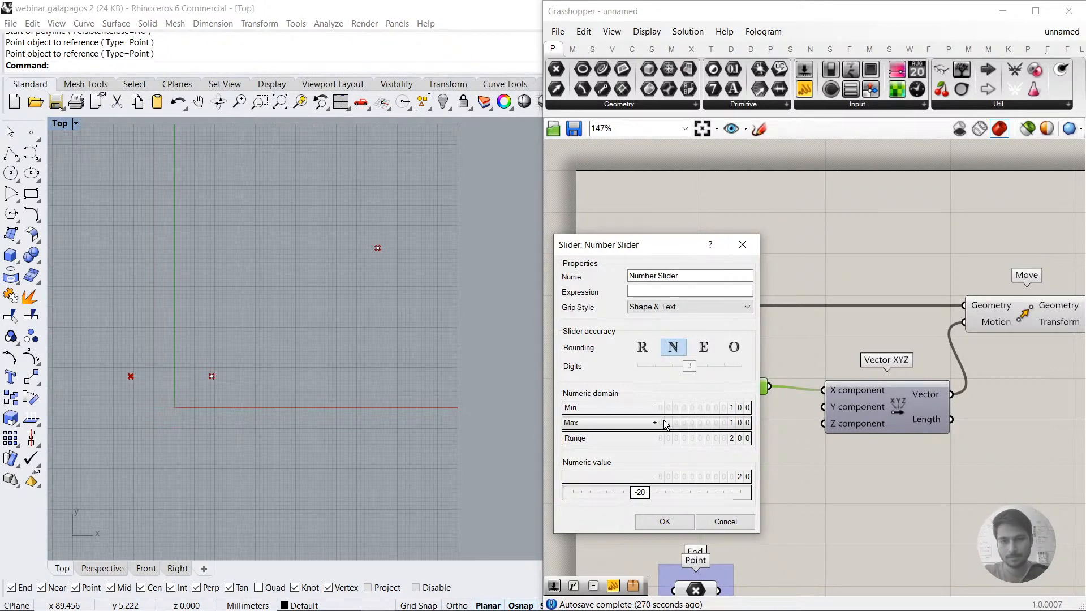
{"action": "left_click", "coordinate": [667, 521]}
{"action": "key", "text": "XF86AudioMute"}
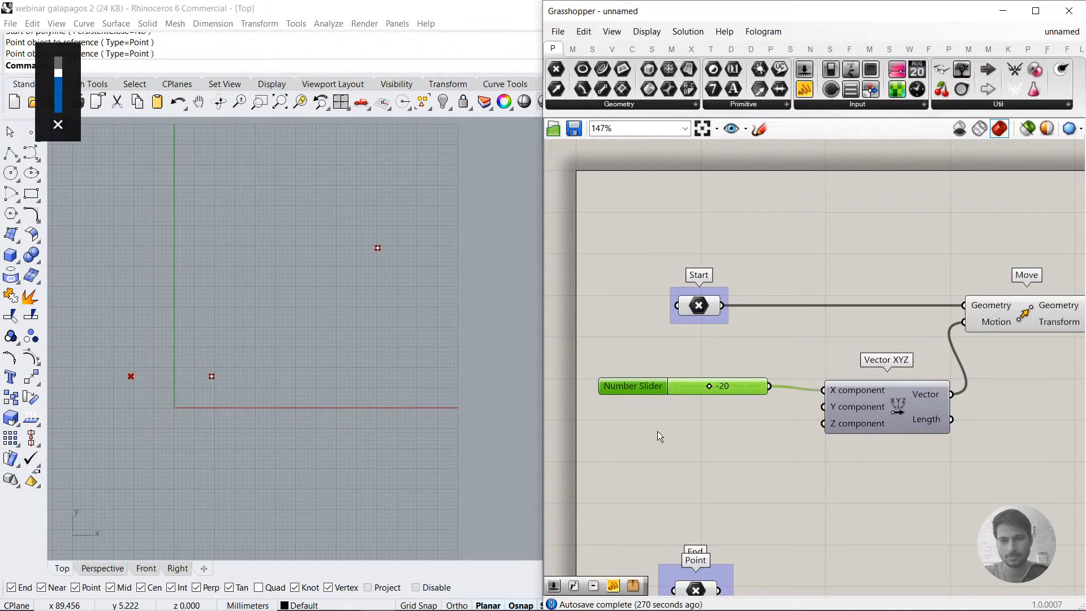
{"action": "left_click", "coordinate": [658, 432]}
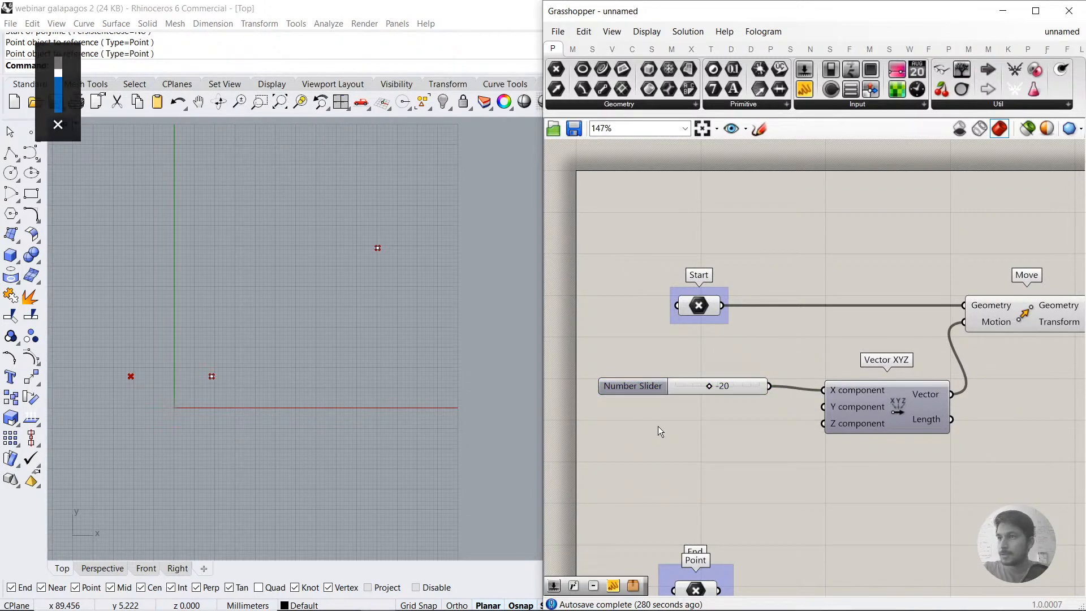
Step: Duplicate the slider for the Y component of Vector XYZ and set the X slider to 33 and the Y slider to 36
{"action": "left_click_drag", "start_coordinate": [679, 389], "coordinate": [695, 416]}
{"action": "left_click_drag", "start_coordinate": [773, 416], "coordinate": [823, 406]}
{"action": "left_click_drag", "start_coordinate": [738, 419], "coordinate": [737, 396]}
{"action": "left_click", "coordinate": [815, 451]}
{"action": "right_click_drag", "start_coordinate": [836, 444], "coordinate": [785, 430]}
{"action": "left_click_drag", "start_coordinate": [761, 433], "coordinate": [640, 363]}
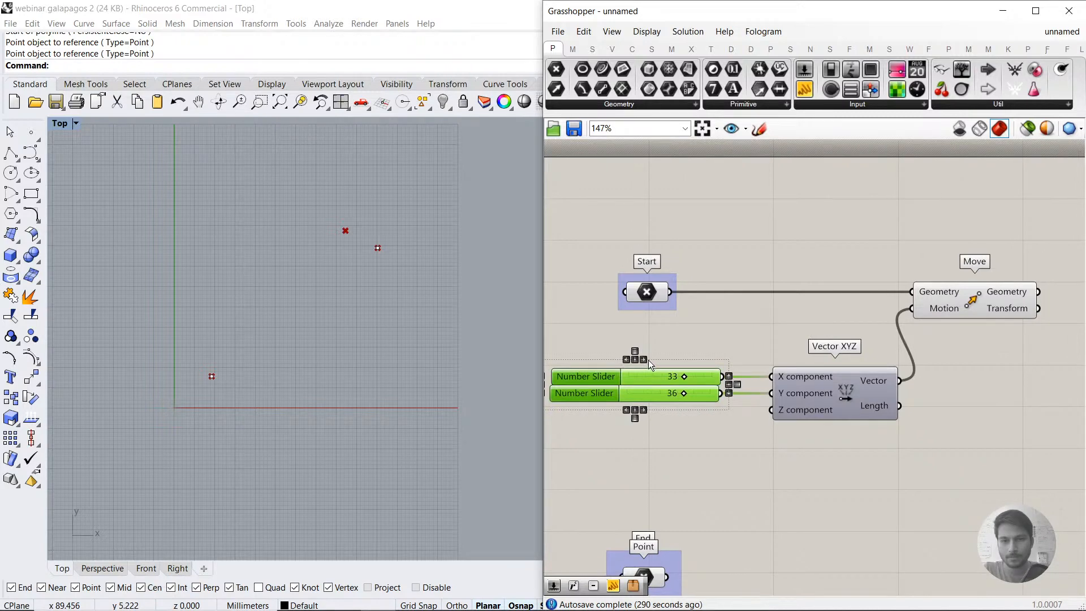
{"action": "left_click", "coordinate": [810, 445]}
{"action": "right_click_drag", "start_coordinate": [810, 445], "coordinate": [798, 430]}
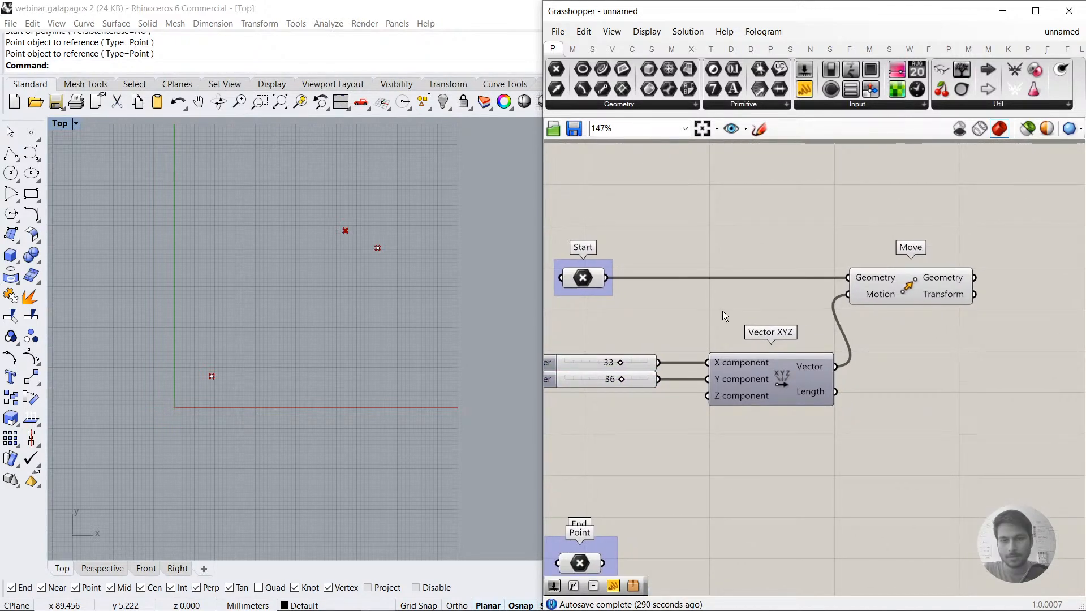
Step: Add a two-point Line component, feeding the Start point into its Start Point and Move's Geometry output into its End Point
{"action": "right_click_drag", "start_coordinate": [728, 318], "coordinate": [707, 395]}
{"action": "right_click_drag", "start_coordinate": [938, 402], "coordinate": [824, 358]}
{"action": "double_click", "coordinate": [965, 384]}
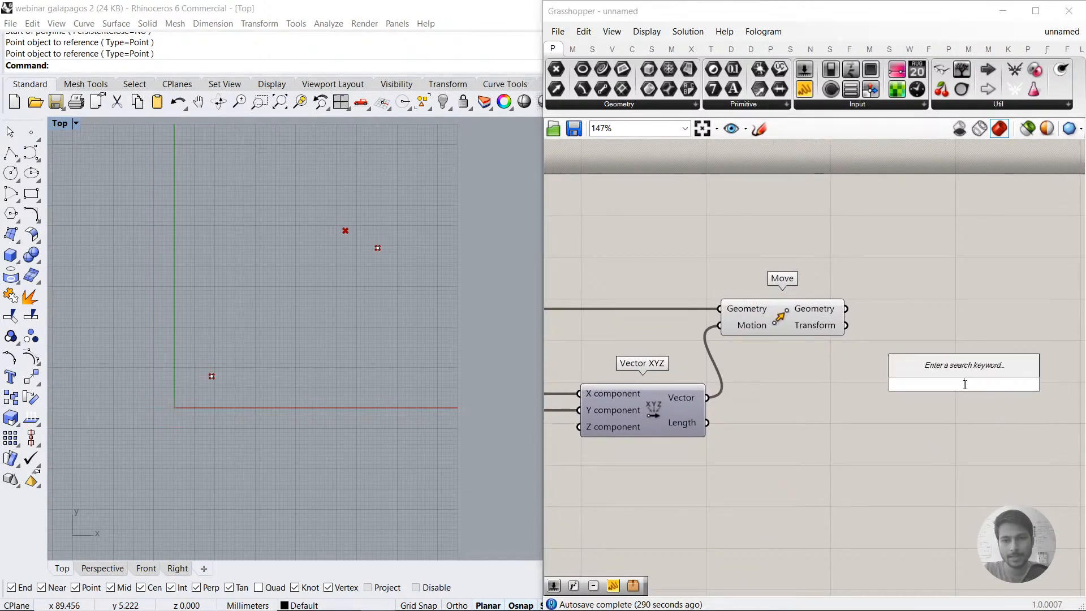
{"action": "type", "text": "line"}
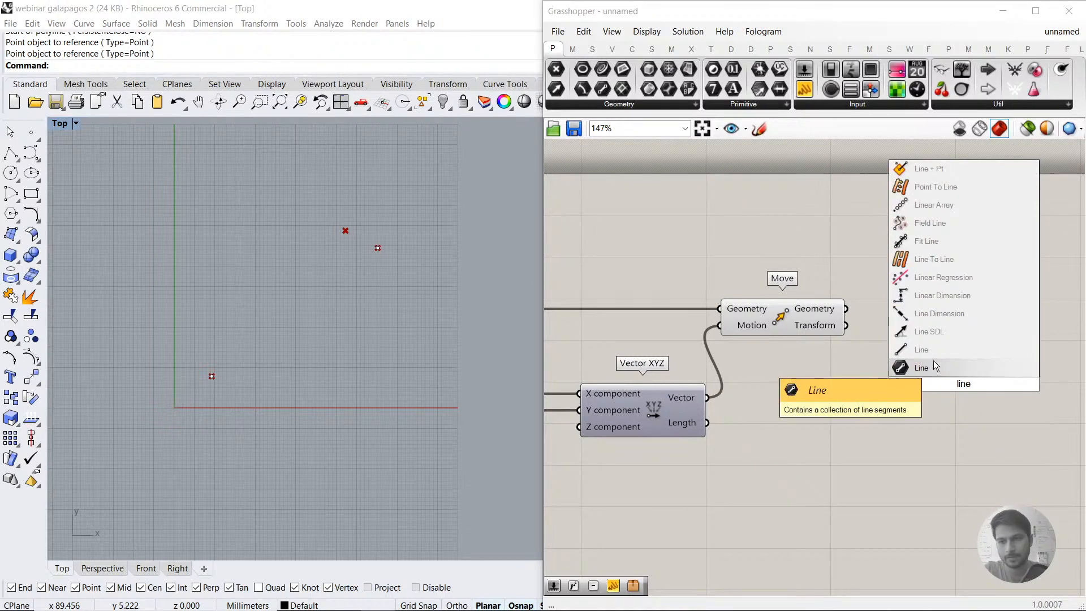
{"action": "left_click", "coordinate": [935, 350]}
{"action": "left_click_drag", "start_coordinate": [938, 359], "coordinate": [935, 242]}
{"action": "scroll", "coordinate": [912, 307], "scroll_direction": "down", "scroll_amount": 2}
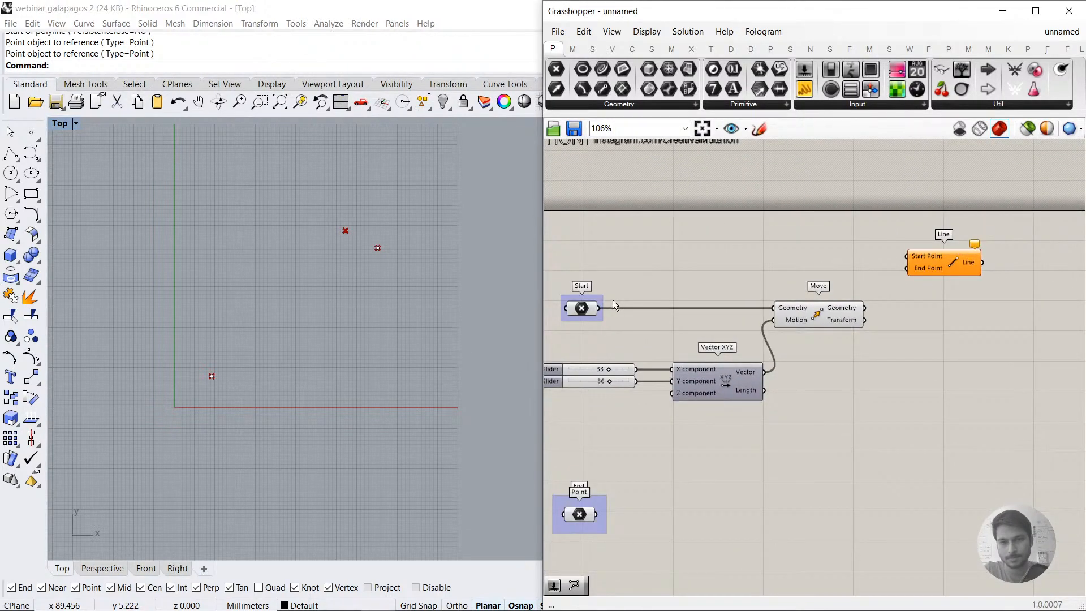
{"action": "left_click_drag", "start_coordinate": [599, 309], "coordinate": [907, 256]}
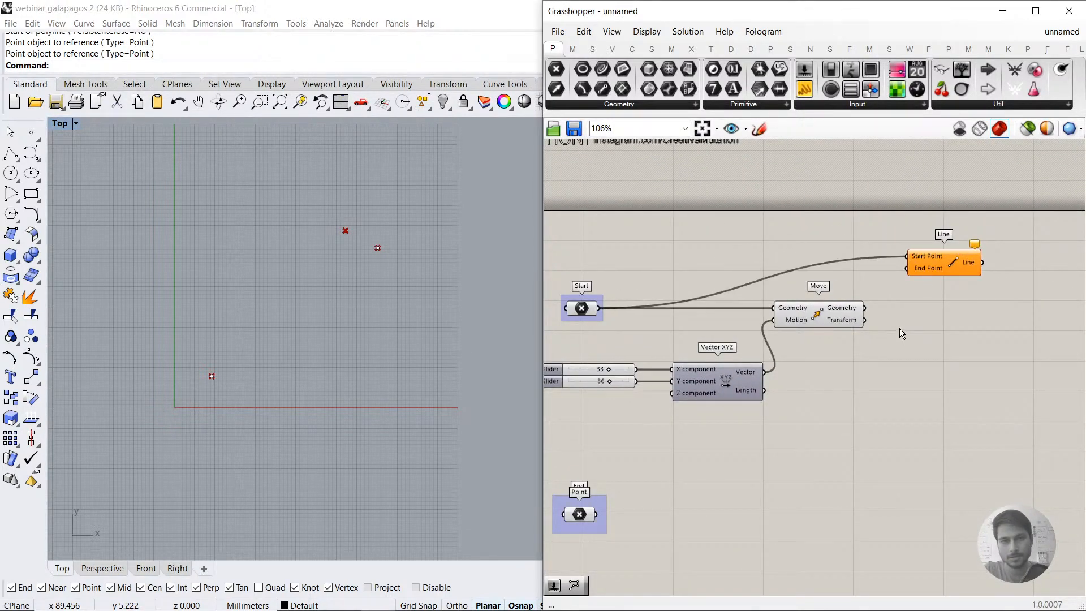
{"action": "left_click_drag", "start_coordinate": [866, 308], "coordinate": [907, 269]}
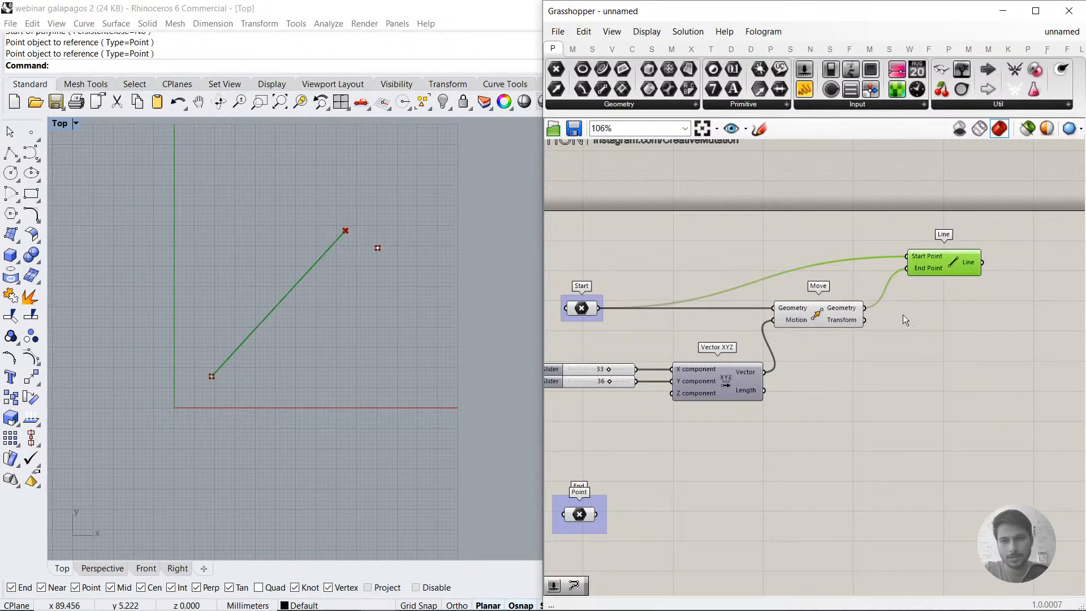
Step: Reposition the Line component below and beyond the Move component
{"action": "right_click_drag", "start_coordinate": [880, 352], "coordinate": [941, 345]}
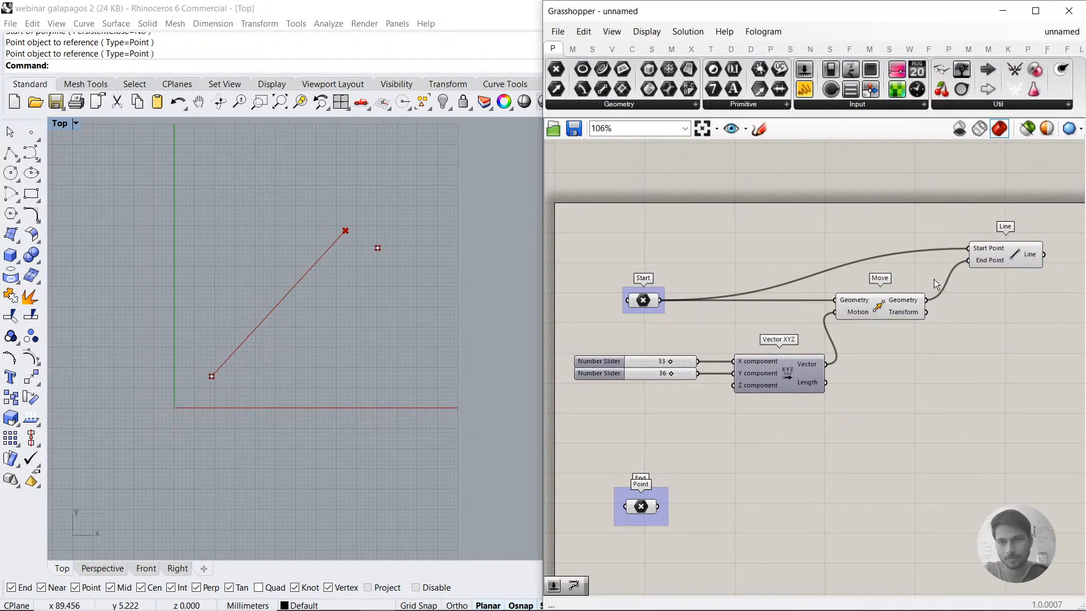
{"action": "scroll", "coordinate": [938, 251], "scroll_direction": "up", "scroll_amount": 2}
{"action": "left_click_drag", "start_coordinate": [934, 259], "coordinate": [920, 453]}
{"action": "right_click_drag", "start_coordinate": [921, 454], "coordinate": [863, 357]}
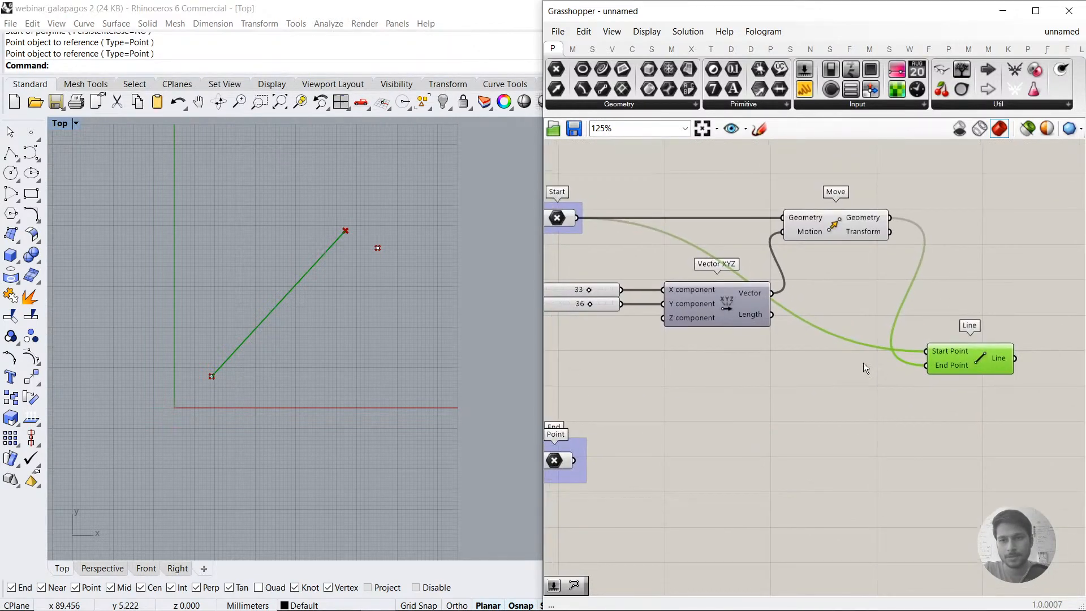
{"action": "left_click", "coordinate": [667, 296]}
{"action": "scroll", "coordinate": [662, 300], "scroll_direction": "down", "scroll_amount": 2}
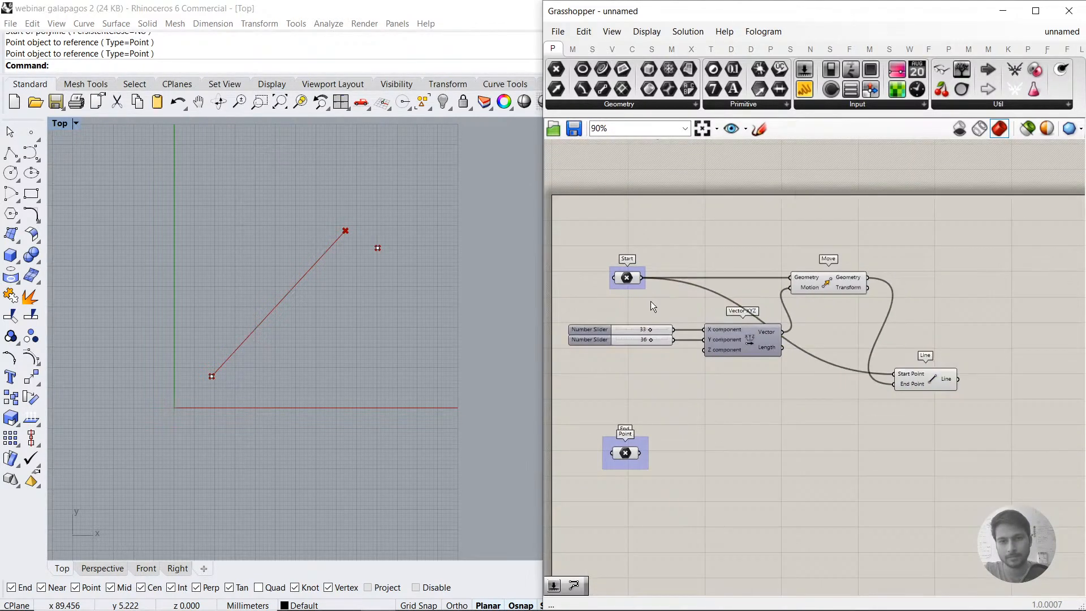
Step: Move the Start, Vector XYZ, Move and Line components farther from the sliders and raise Line closer to Move
{"action": "left_click_drag", "start_coordinate": [636, 372], "coordinate": [583, 320]}
{"action": "left_click", "coordinate": [727, 372]}
{"action": "left_click_drag", "start_coordinate": [843, 389], "coordinate": [689, 271]}
{"action": "left_click", "coordinate": [901, 423]}
{"action": "left_click_drag", "start_coordinate": [935, 371], "coordinate": [990, 321]}
{"action": "right_click_drag", "start_coordinate": [899, 368], "coordinate": [856, 363]}
Step: Shift the whole chain from sliders to Line sideways and place the End Point group below it, under Start
{"action": "scroll", "coordinate": [837, 371], "scroll_direction": "down", "scroll_amount": 1}
{"action": "left_click_drag", "start_coordinate": [969, 381], "coordinate": [639, 269]}
{"action": "left_click_drag", "start_coordinate": [773, 330], "coordinate": [861, 328]}
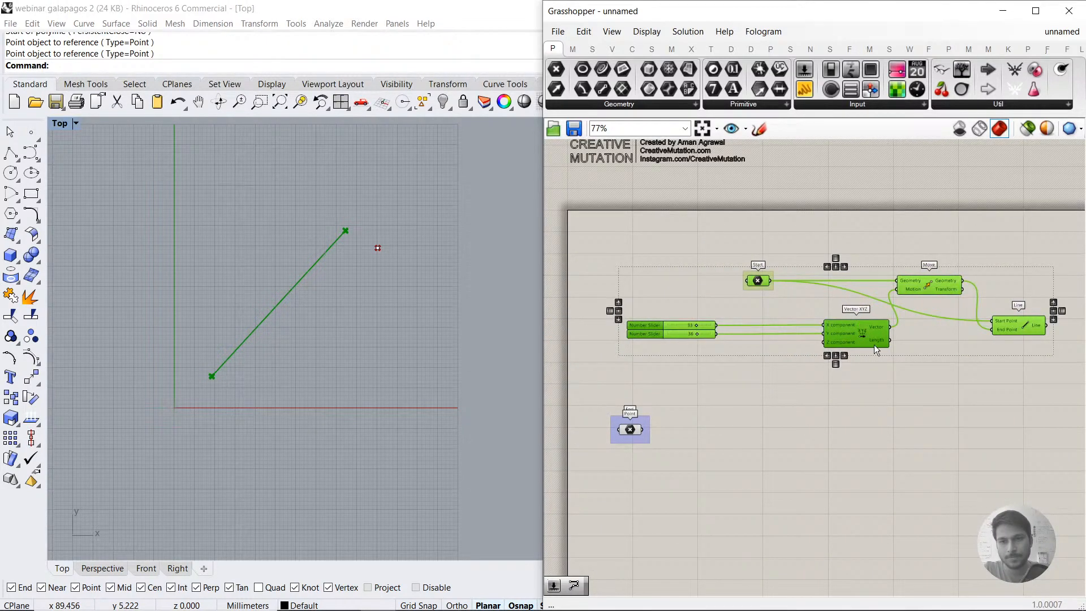
{"action": "left_click", "coordinate": [893, 369]}
{"action": "right_click_drag", "start_coordinate": [893, 368], "coordinate": [857, 341]}
{"action": "left_click_drag", "start_coordinate": [779, 416], "coordinate": [756, 460]}
{"action": "scroll", "coordinate": [813, 323], "scroll_direction": "up", "scroll_amount": 3}
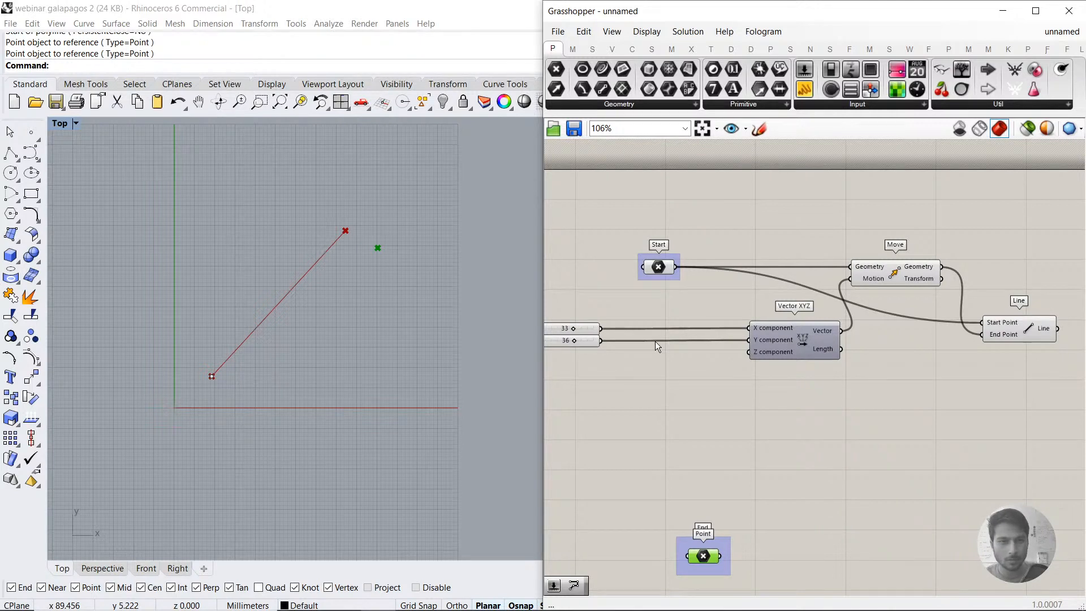
Step: Group the two number sliders and name the group "Gene pool"
{"action": "right_click_drag", "start_coordinate": [561, 395], "coordinate": [609, 399]}
{"action": "left_click_drag", "start_coordinate": [606, 400], "coordinate": [554, 311]}
{"action": "middle_click", "coordinate": [607, 326]}
{"action": "left_click", "coordinate": [607, 288]}
{"action": "right_click", "coordinate": [609, 321]}
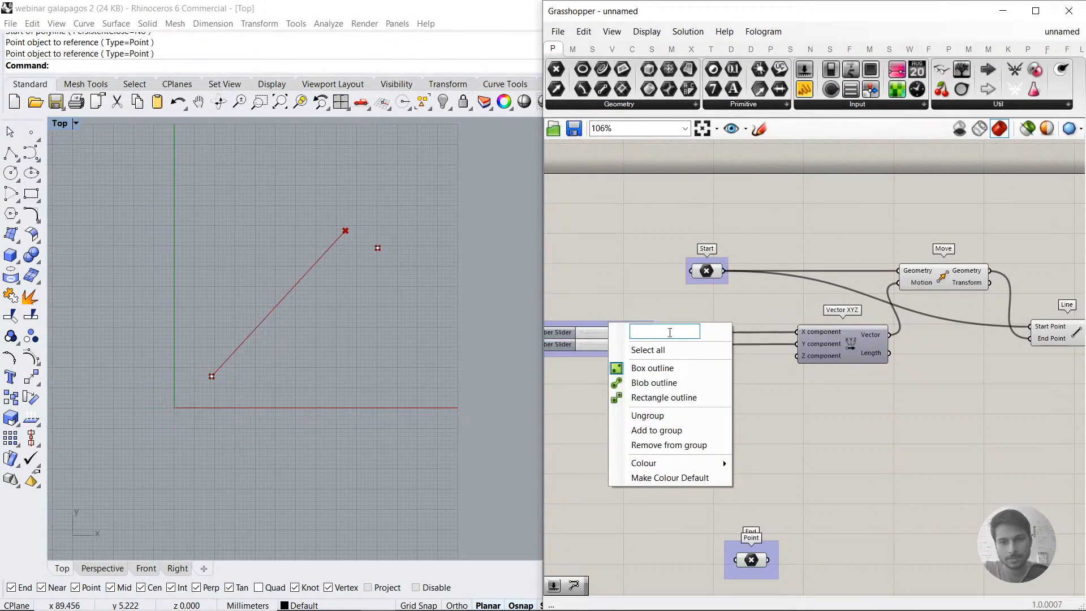
{"action": "type", "text": "Gene "}
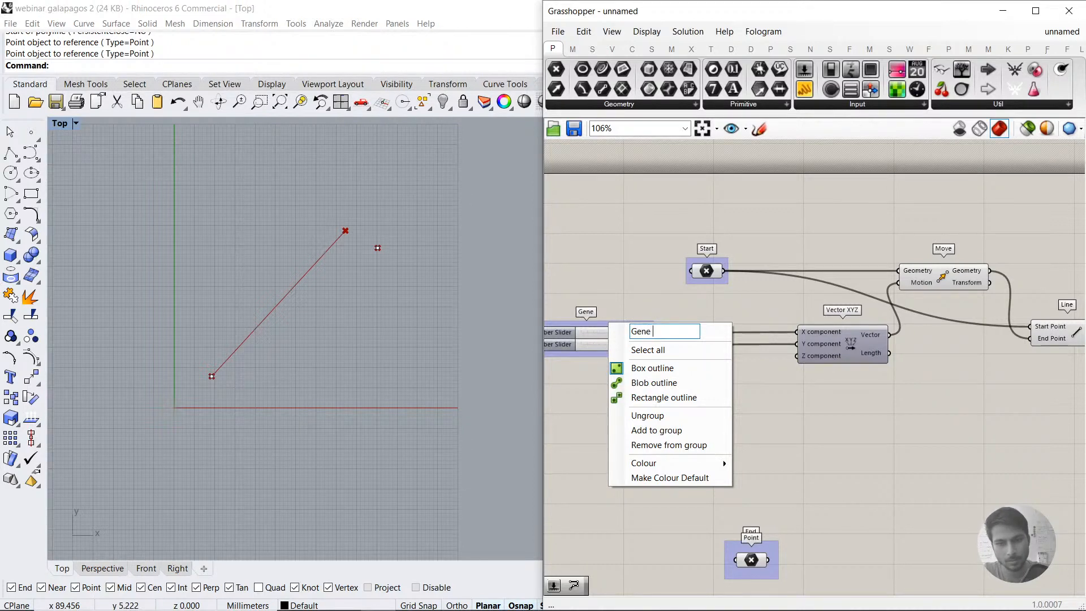
{"action": "type", "text": "pool"}
{"action": "key", "text": "Return"}
Step: Group the Start, Vector XYZ and Move components and name the group "Mapping"
{"action": "right_click_drag", "start_coordinate": [918, 398], "coordinate": [883, 388]}
{"action": "left_click_drag", "start_coordinate": [943, 407], "coordinate": [670, 246]}
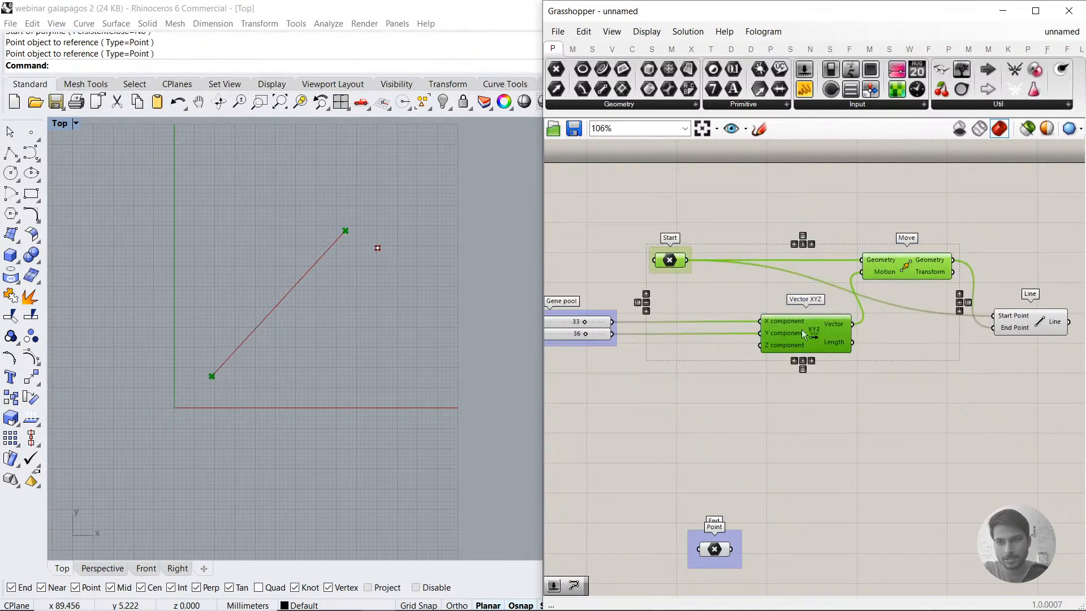
{"action": "key", "text": "space"}
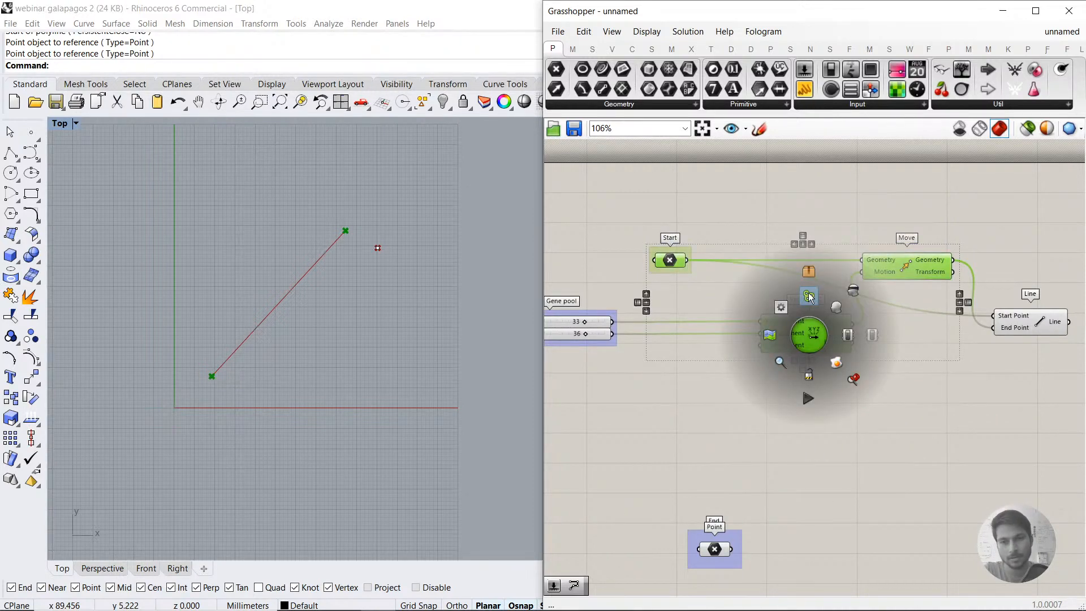
{"action": "left_click", "coordinate": [810, 297]}
{"action": "right_click", "coordinate": [800, 247]}
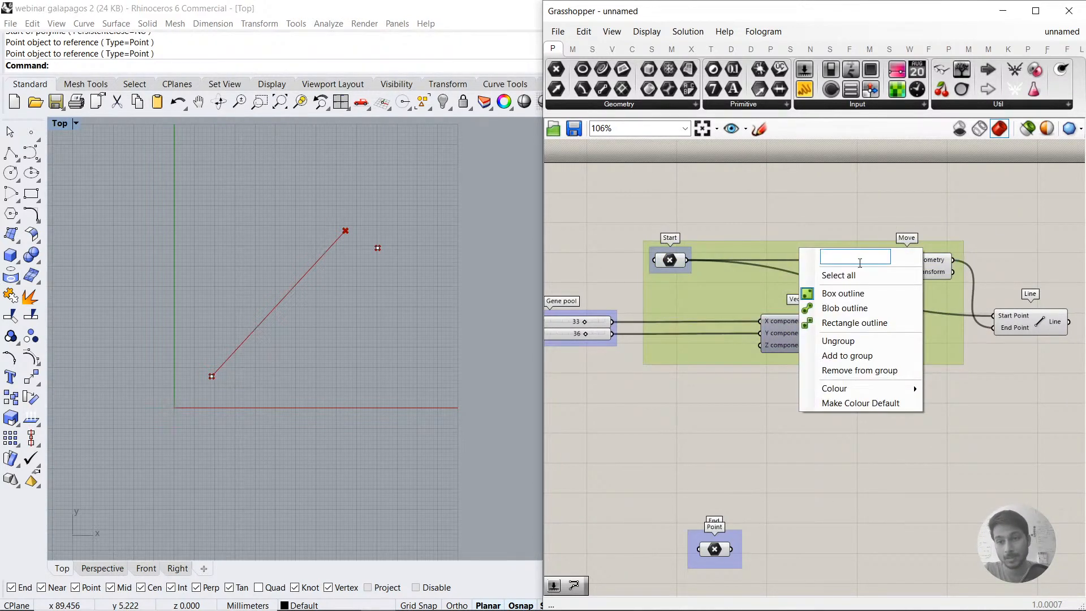
{"action": "type", "text": "Mapping"}
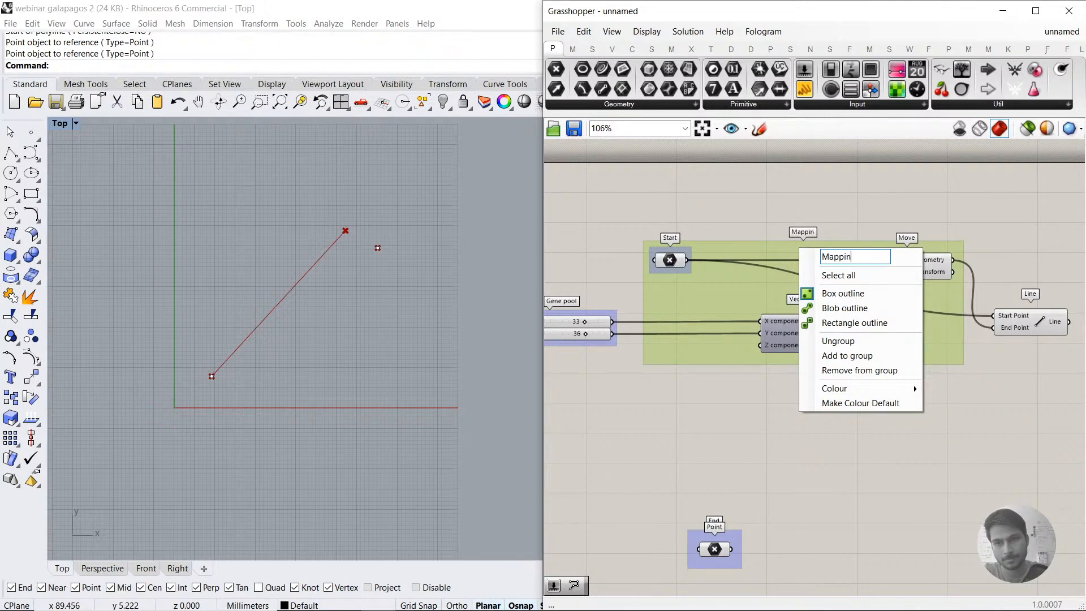
{"action": "key", "text": "Return"}
Step: Put the Line component in its own group and name that group "Phenotype"
{"action": "right_click_drag", "start_coordinate": [993, 353], "coordinate": [870, 321]}
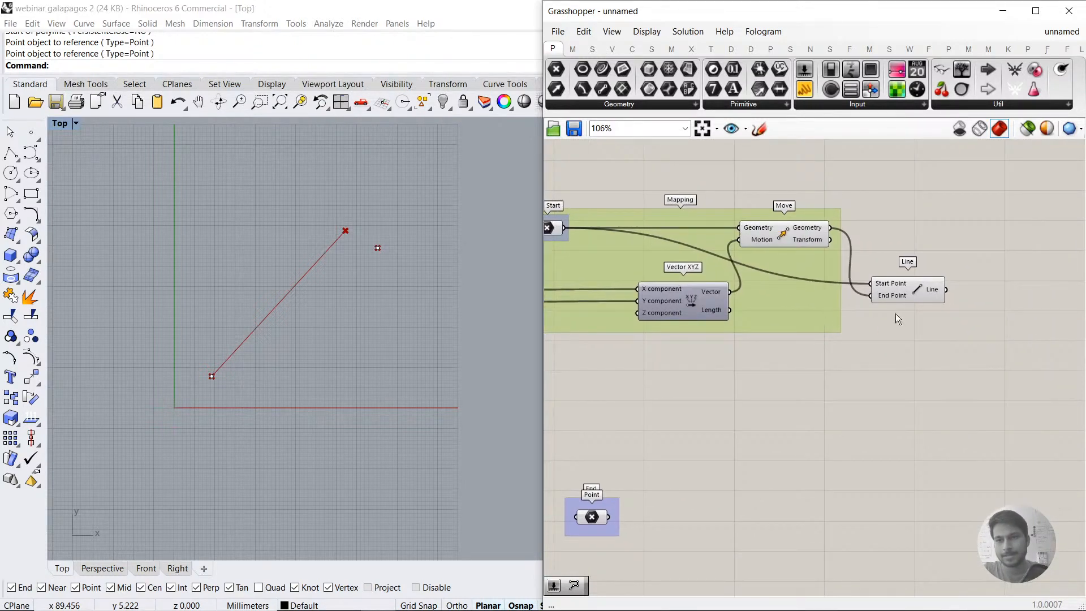
{"action": "left_click", "coordinate": [908, 286]}
{"action": "middle_click", "coordinate": [910, 285]}
{"action": "left_click", "coordinate": [915, 251]}
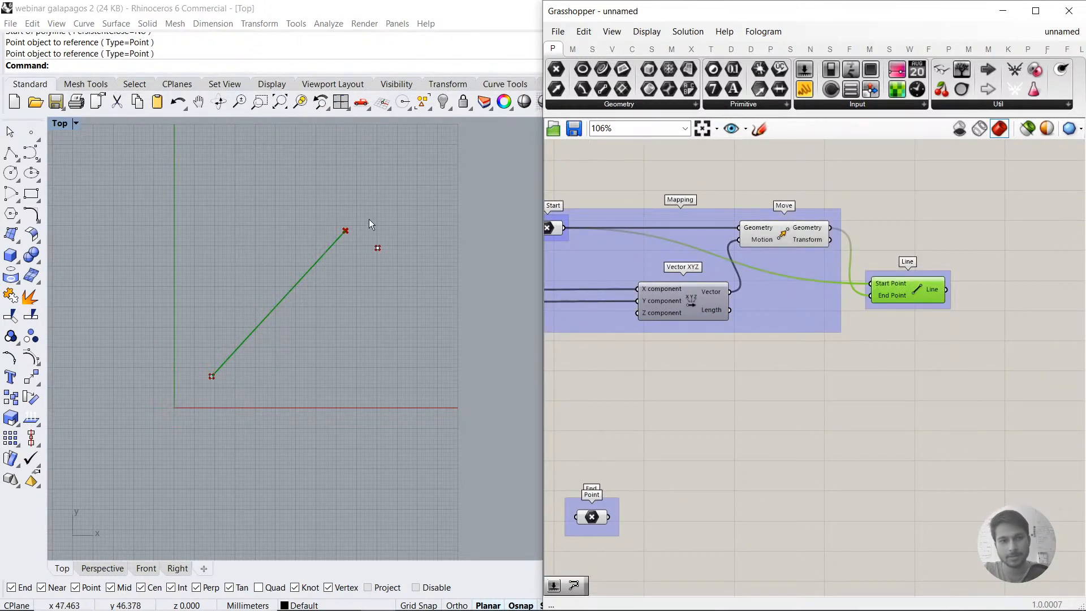
{"action": "right_click", "coordinate": [901, 276]}
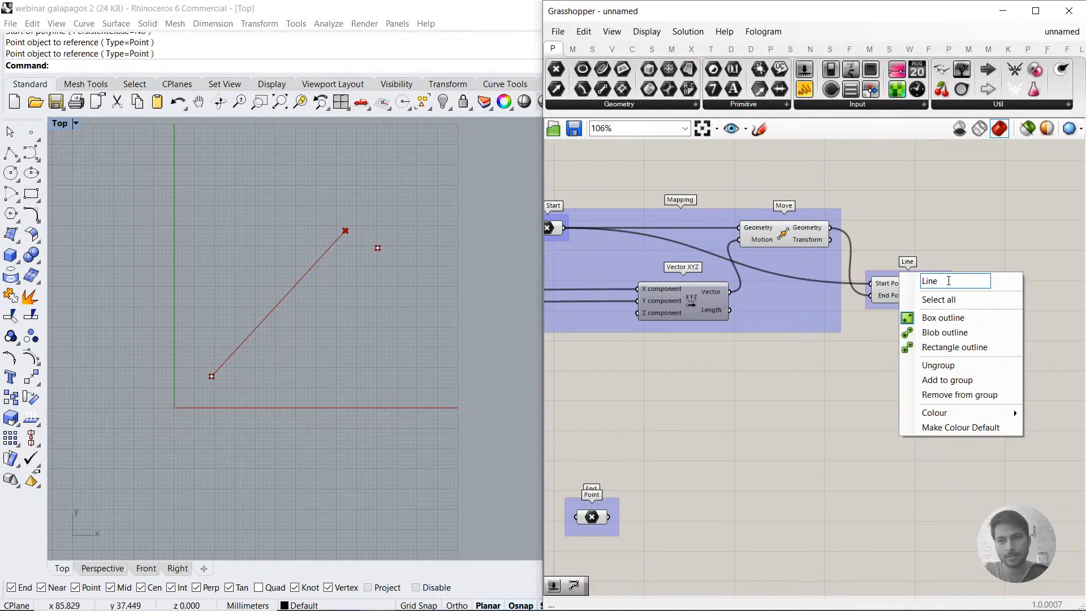
{"action": "type", "text": "Phenotype"}
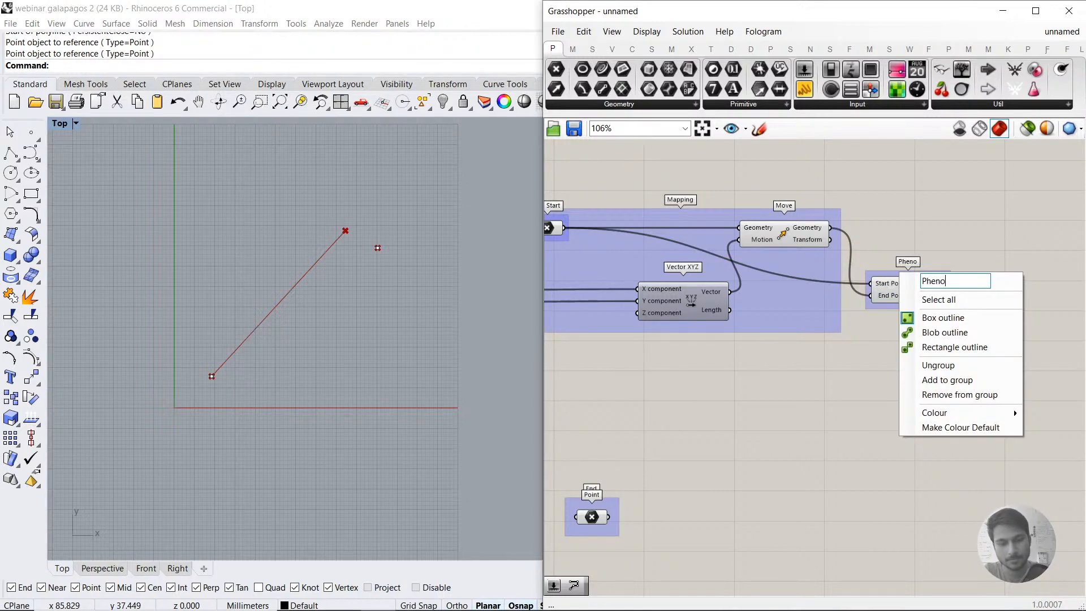
{"action": "key", "text": "Return"}
Step: Nudge the Phenotype group slightly away from the Mapping group
{"action": "right_click_drag", "start_coordinate": [818, 317], "coordinate": [910, 306]}
{"action": "right_click_drag", "start_coordinate": [718, 350], "coordinate": [733, 370]}
{"action": "mouse_move", "coordinate": [694, 327]}
{"action": "right_mouse_down"}
{"action": "mouse_move", "coordinate": [752, 334]}
{"action": "mouse_move", "coordinate": [704, 333]}
{"action": "right_mouse_up"}
{"action": "left_click", "coordinate": [1023, 282]}
{"action": "left_click_drag", "start_coordinate": [1023, 281], "coordinate": [1036, 309]}
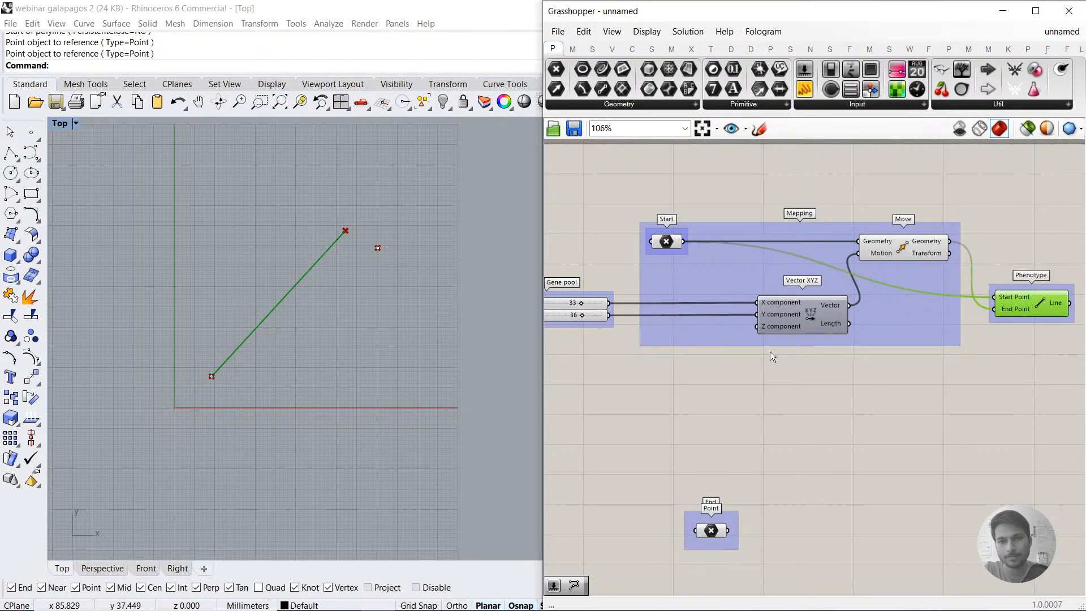
Step: Set the X slider in the Gene pool group to -29 and the Y slider to 32
{"action": "right_click_drag", "start_coordinate": [769, 352], "coordinate": [806, 339]}
{"action": "left_click_drag", "start_coordinate": [624, 342], "coordinate": [618, 304]}
{"action": "left_click", "coordinate": [617, 374]}
{"action": "left_click", "coordinate": [588, 302]}
{"action": "left_click", "coordinate": [588, 291]}
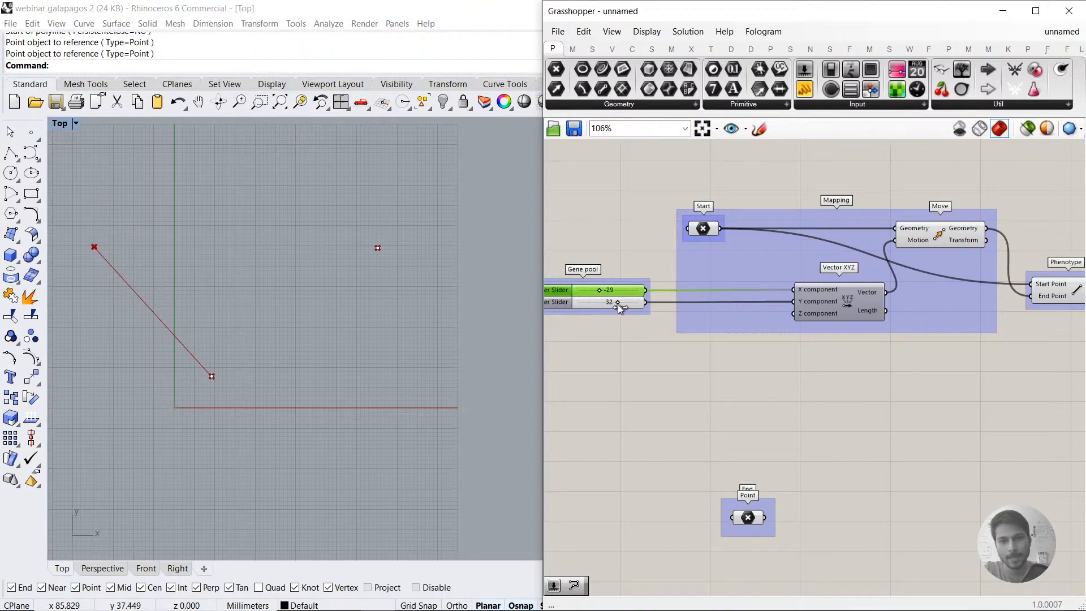
{"action": "right_click_drag", "start_coordinate": [840, 307], "coordinate": [758, 305]}
{"action": "left_click", "coordinate": [994, 284]}
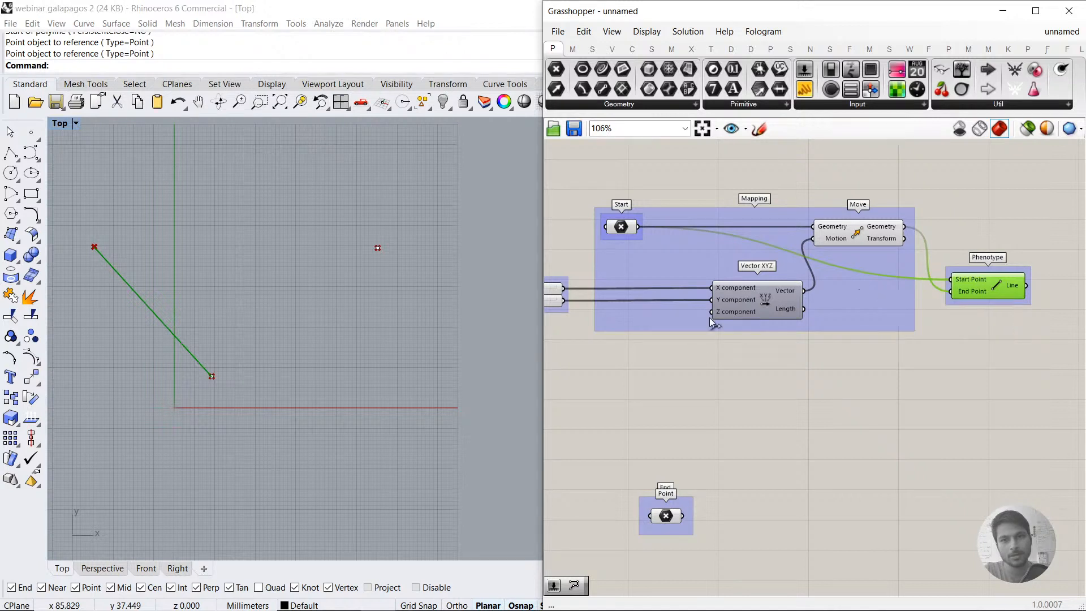
{"action": "right_click_drag", "start_coordinate": [577, 304], "coordinate": [645, 296]}
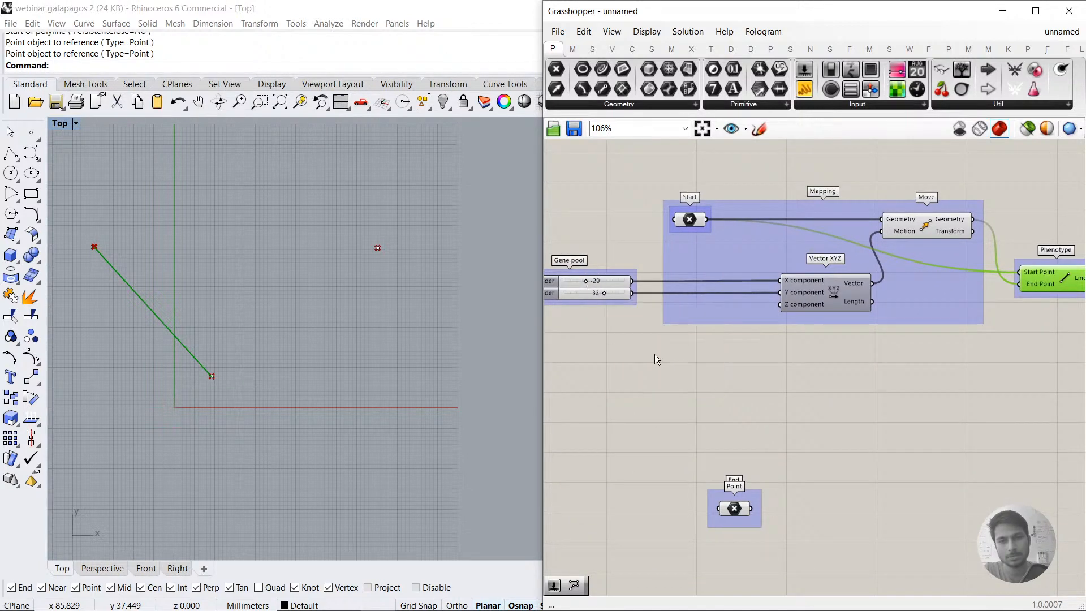
{"action": "left_click", "coordinate": [724, 382]}
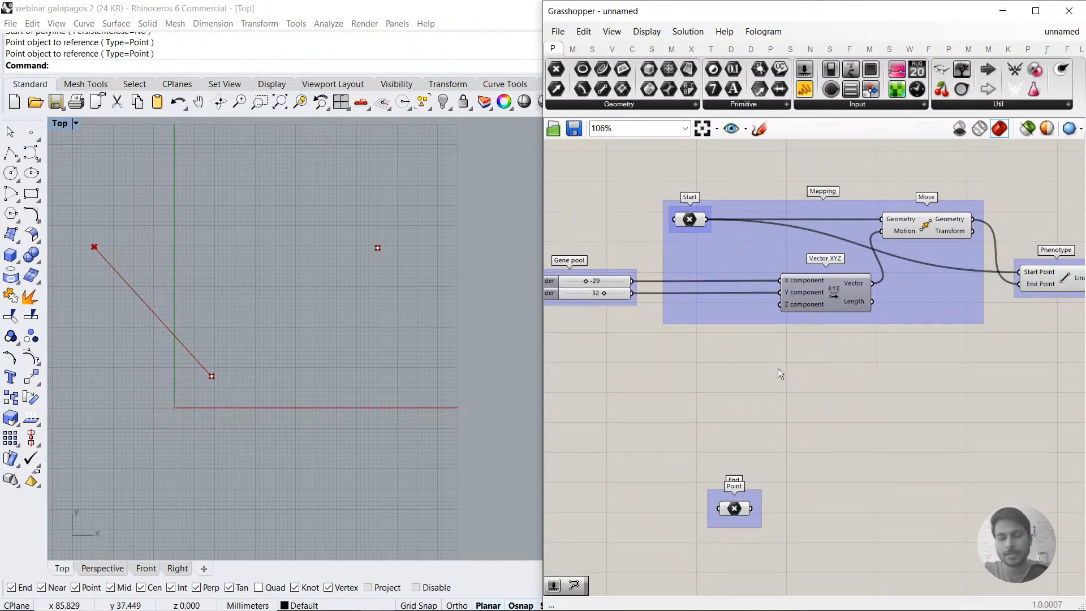
Step: Add a Galapagos component from the Util category to empty canvas below the Mapping group
{"action": "right_click_drag", "start_coordinate": [917, 365], "coordinate": [877, 368]}
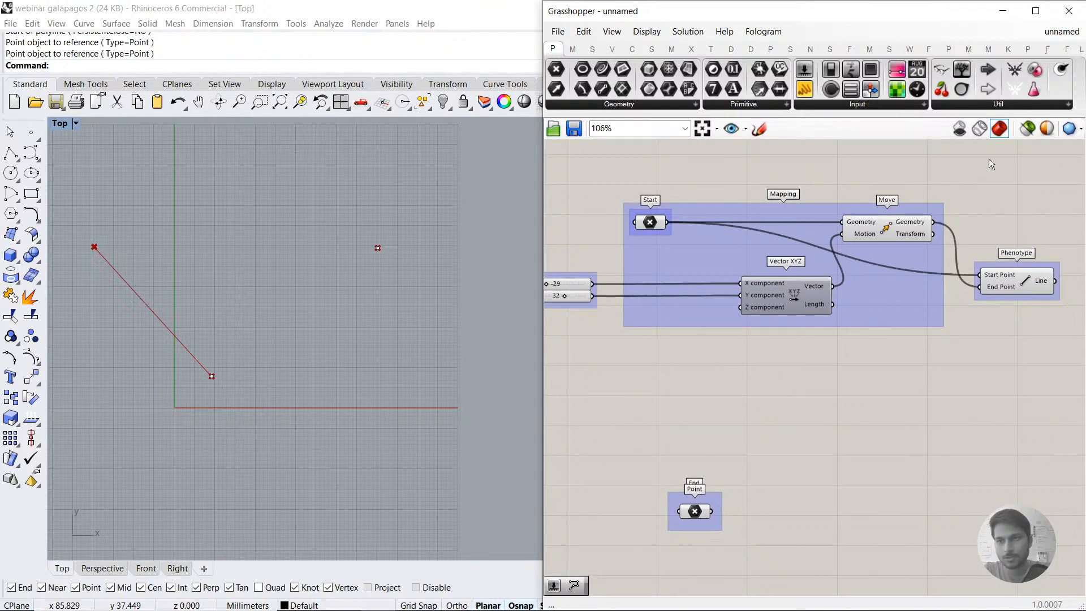
{"action": "left_click", "coordinate": [1001, 105]}
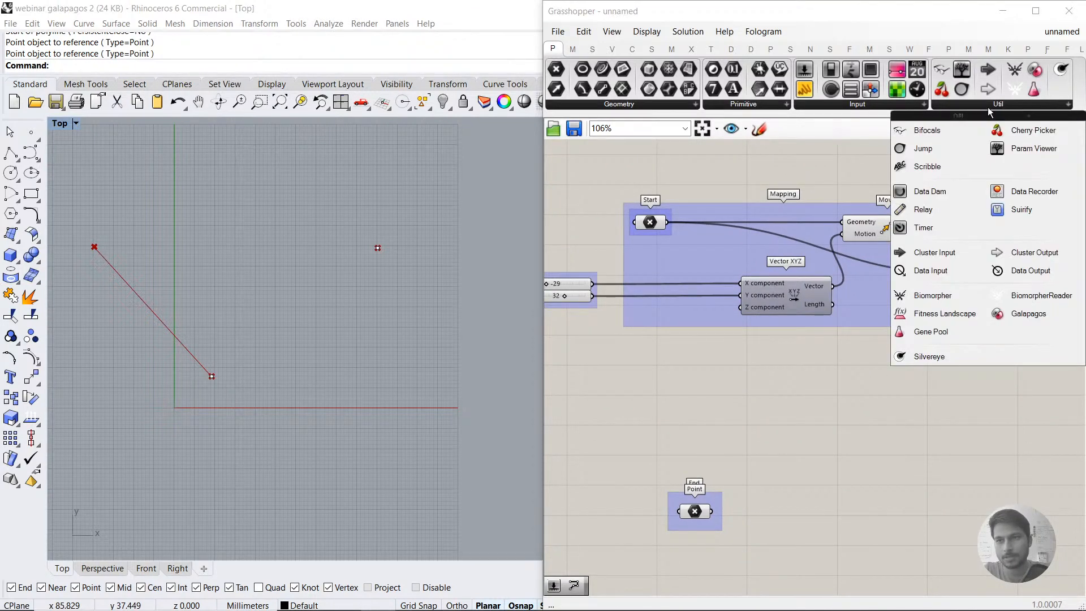
{"action": "mouse_move", "coordinate": [552, 51]}
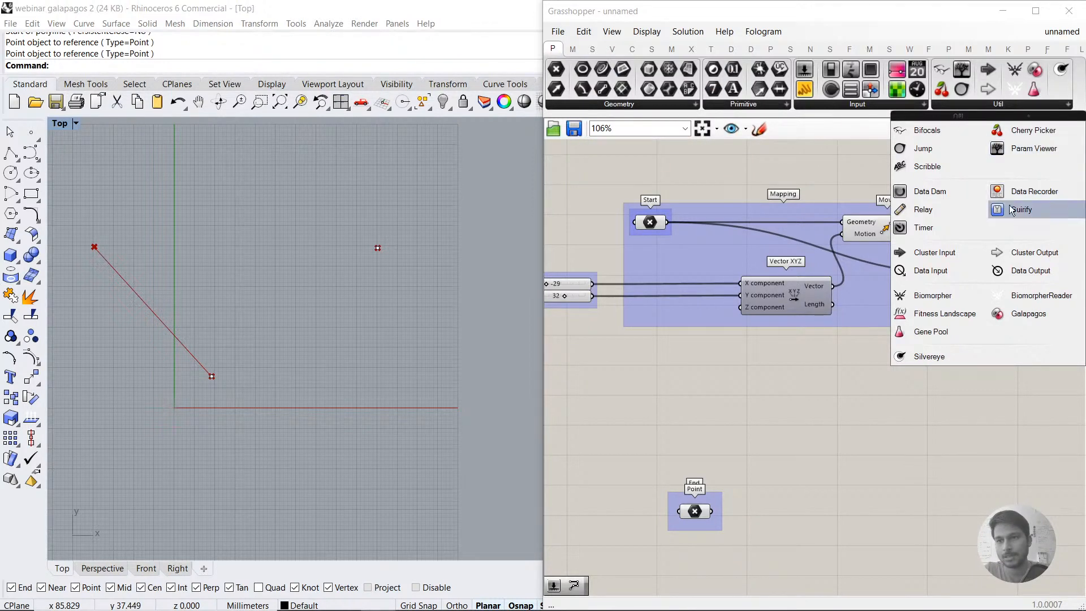
{"action": "left_click", "coordinate": [1031, 315]}
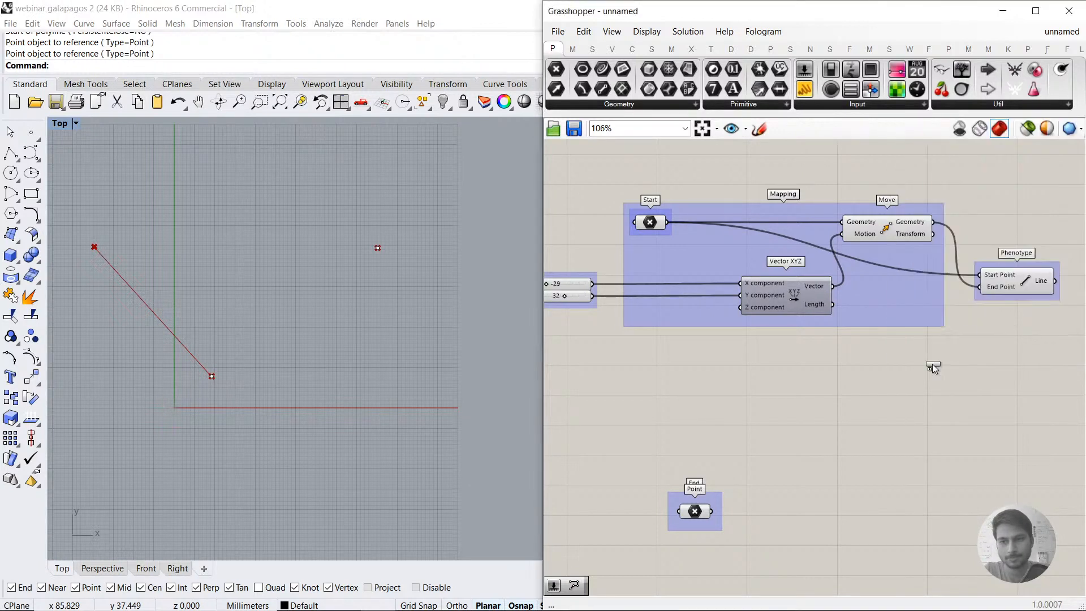
{"action": "left_click", "coordinate": [871, 425]}
{"action": "left_click_drag", "start_coordinate": [867, 424], "coordinate": [874, 430]}
{"action": "left_click", "coordinate": [828, 470]}
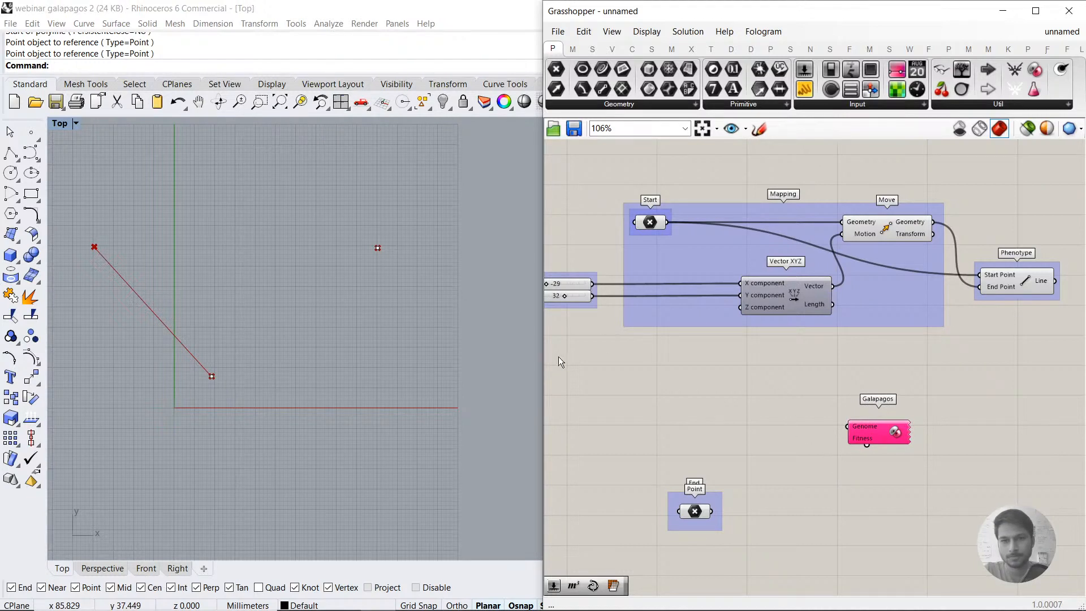
Step: Reposition the Galapagos component just beneath the Mapping group, nearer to the gene sliders
{"action": "right_click_drag", "start_coordinate": [672, 362], "coordinate": [697, 367]}
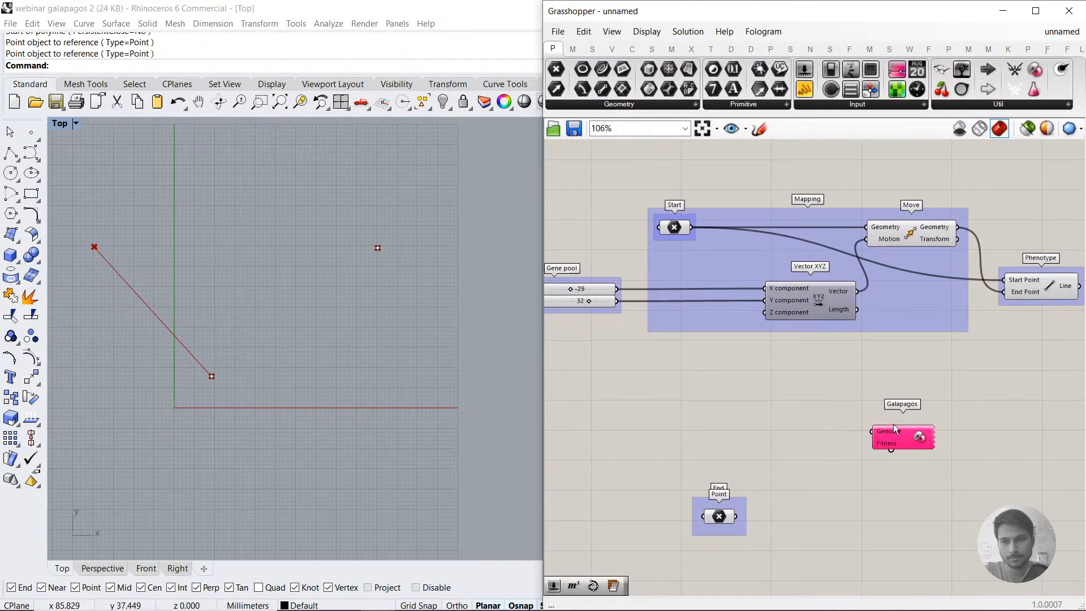
{"action": "left_click_drag", "start_coordinate": [916, 439], "coordinate": [958, 405]}
{"action": "left_click", "coordinate": [901, 401]}
{"action": "left_click", "coordinate": [944, 390]}
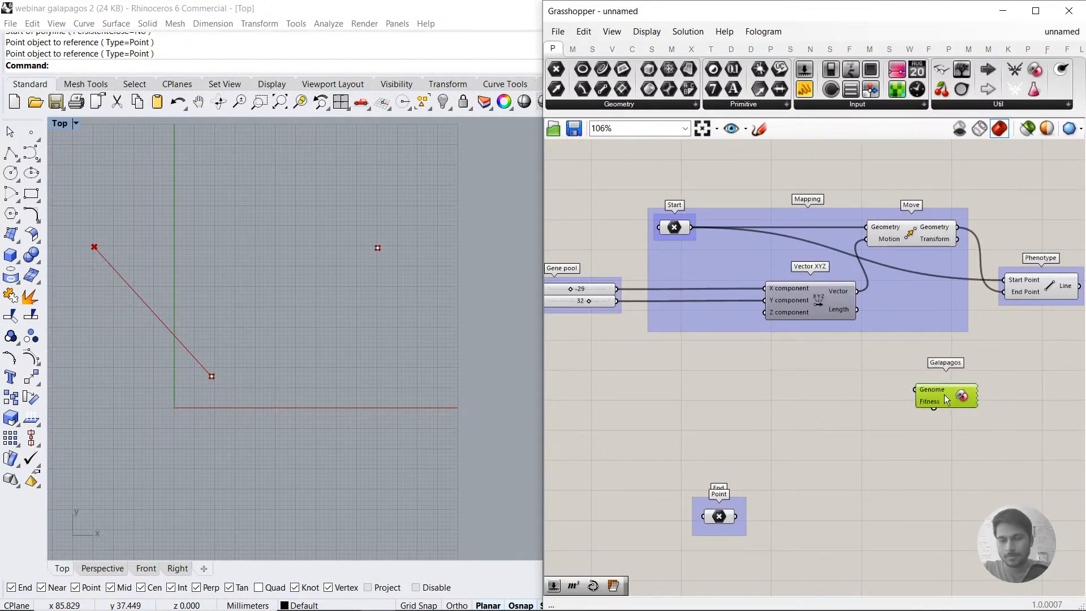
{"action": "left_click", "coordinate": [946, 361]}
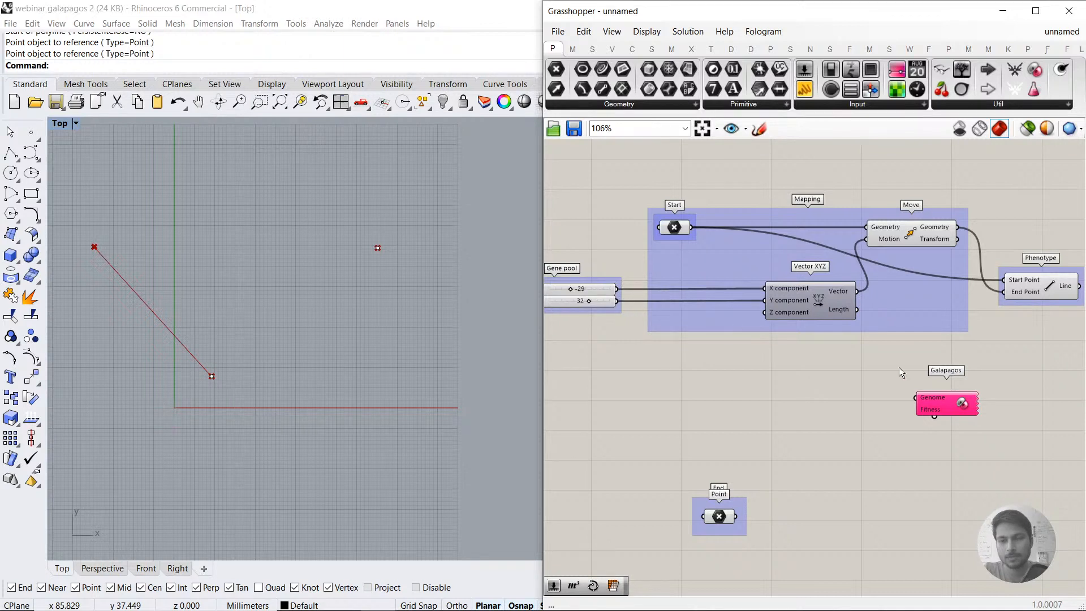
{"action": "left_click_drag", "start_coordinate": [933, 403], "coordinate": [731, 387]}
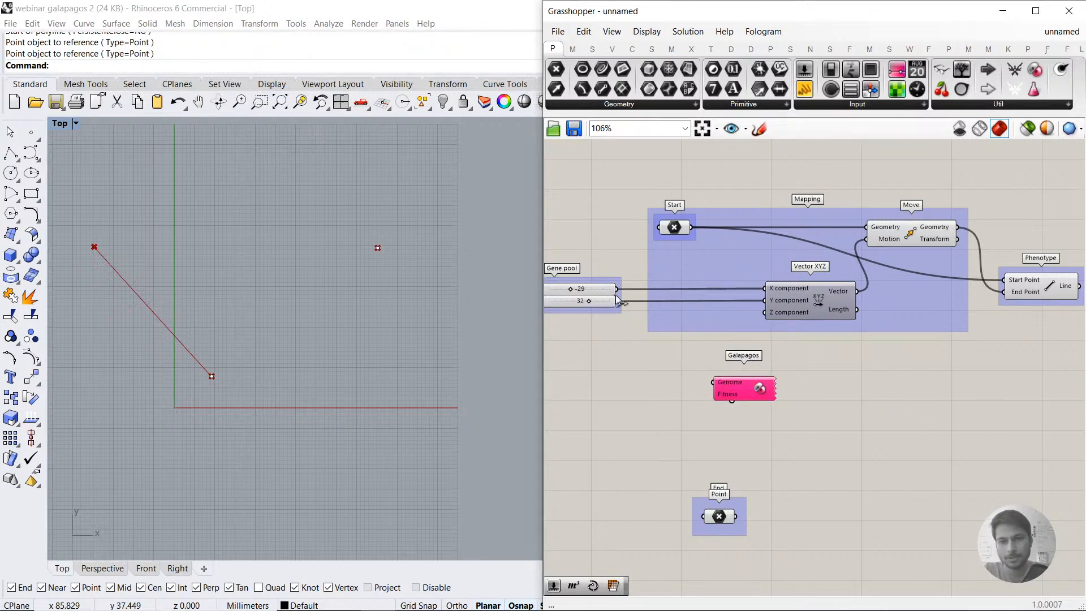
Step: Connect the Galapagos Genome input to both number sliders in the Gene pool group, spacing the sliders slightly apart
{"action": "left_click_drag", "start_coordinate": [617, 290], "coordinate": [718, 384]}
{"action": "left_click_drag", "start_coordinate": [622, 291], "coordinate": [812, 389]}
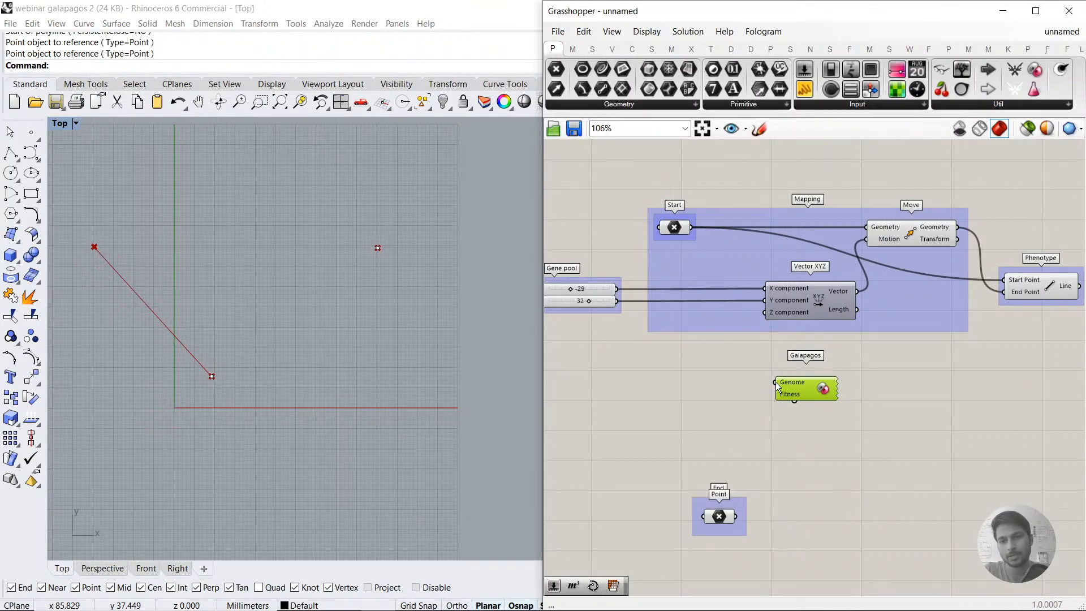
{"action": "left_click_drag", "start_coordinate": [777, 383], "coordinate": [603, 320]}
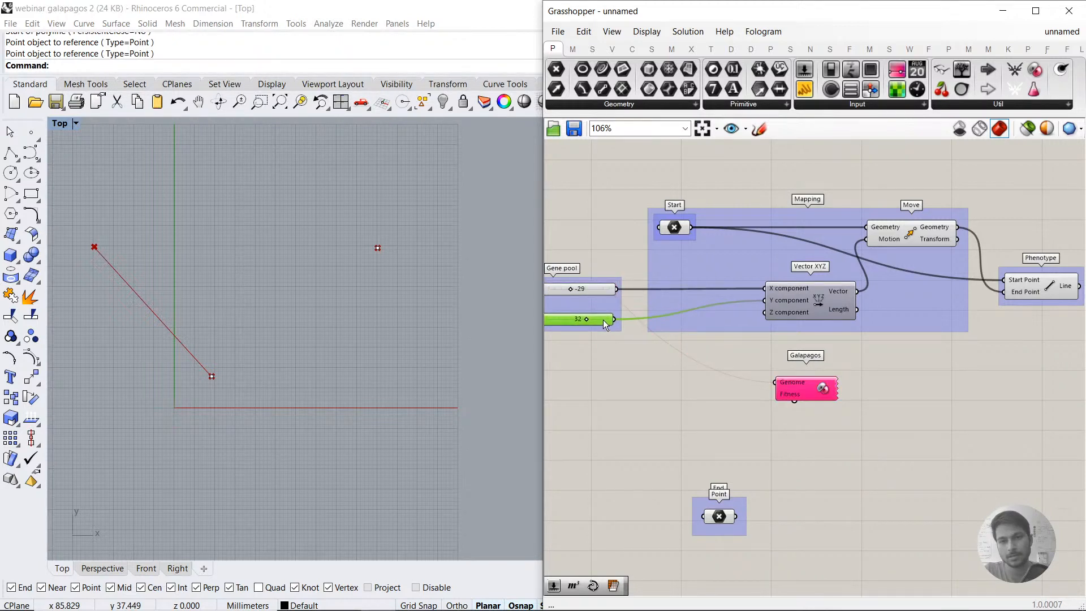
{"action": "left_click", "coordinate": [606, 291]}
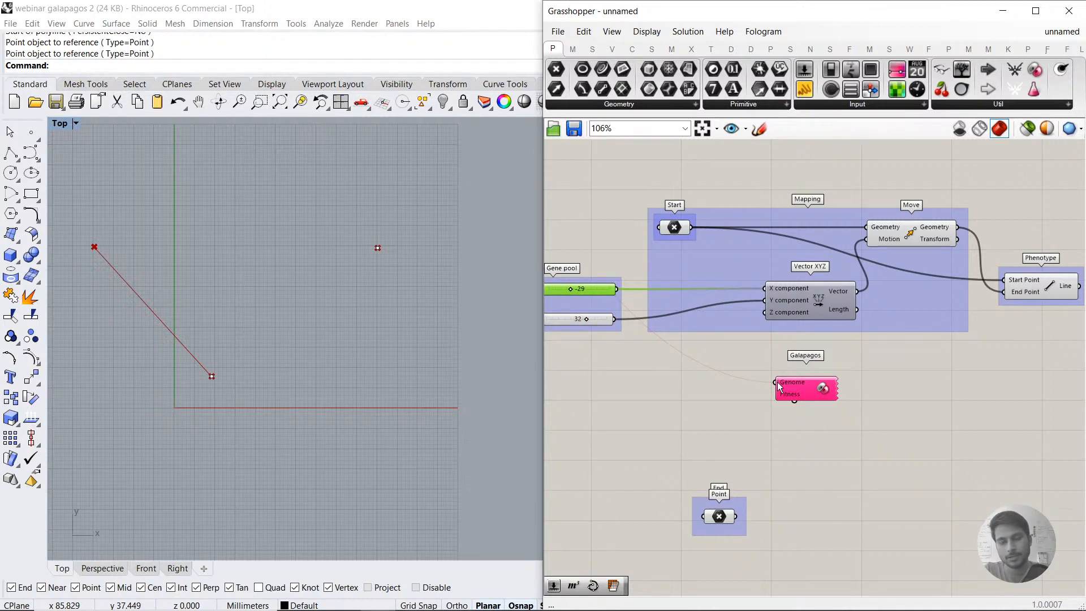
{"action": "left_click_drag", "start_coordinate": [777, 382], "coordinate": [611, 324]}
{"action": "left_click", "coordinate": [627, 402]}
{"action": "left_click", "coordinate": [600, 324]}
{"action": "left_click", "coordinate": [629, 359]}
Step: Move the Galapagos component away from the sliders towards the Phenotype group and nudge the End point group aside
{"action": "left_click_drag", "start_coordinate": [802, 382], "coordinate": [942, 393]}
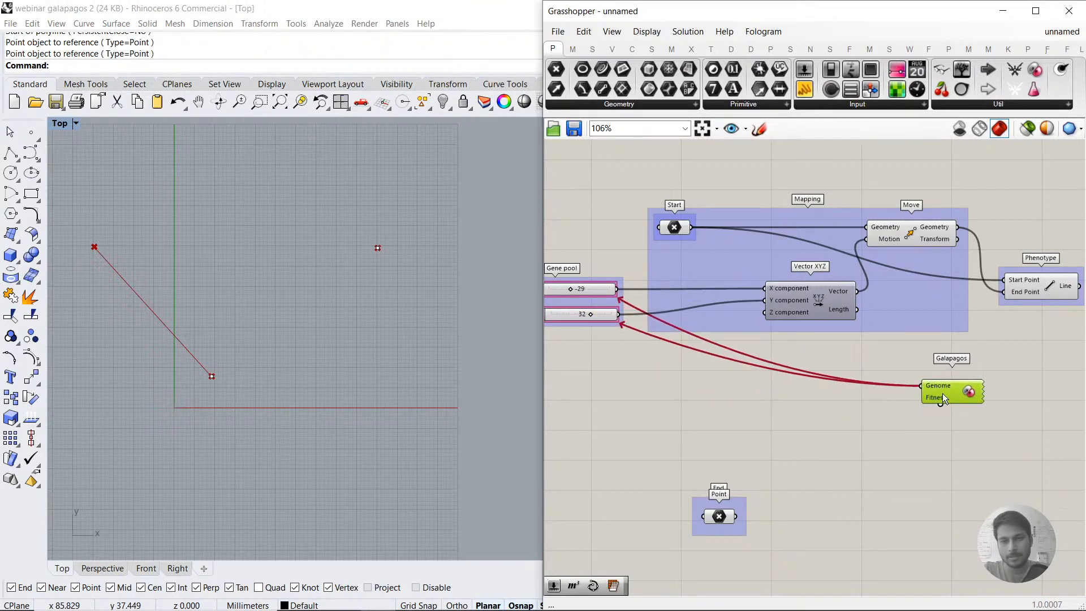
{"action": "left_click", "coordinate": [933, 449]}
{"action": "right_click_drag", "start_coordinate": [932, 450], "coordinate": [891, 435]}
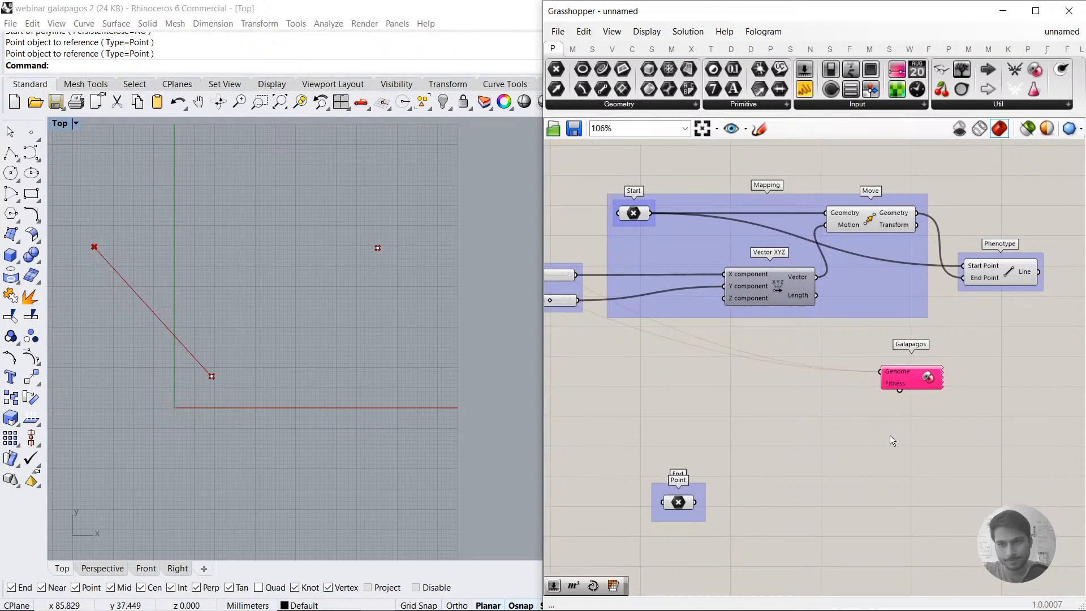
{"action": "mouse_move", "coordinate": [667, 503]}
{"action": "left_mouse_down"}
{"action": "mouse_move", "coordinate": [759, 518]}
{"action": "mouse_move", "coordinate": [680, 505]}
{"action": "left_mouse_up"}
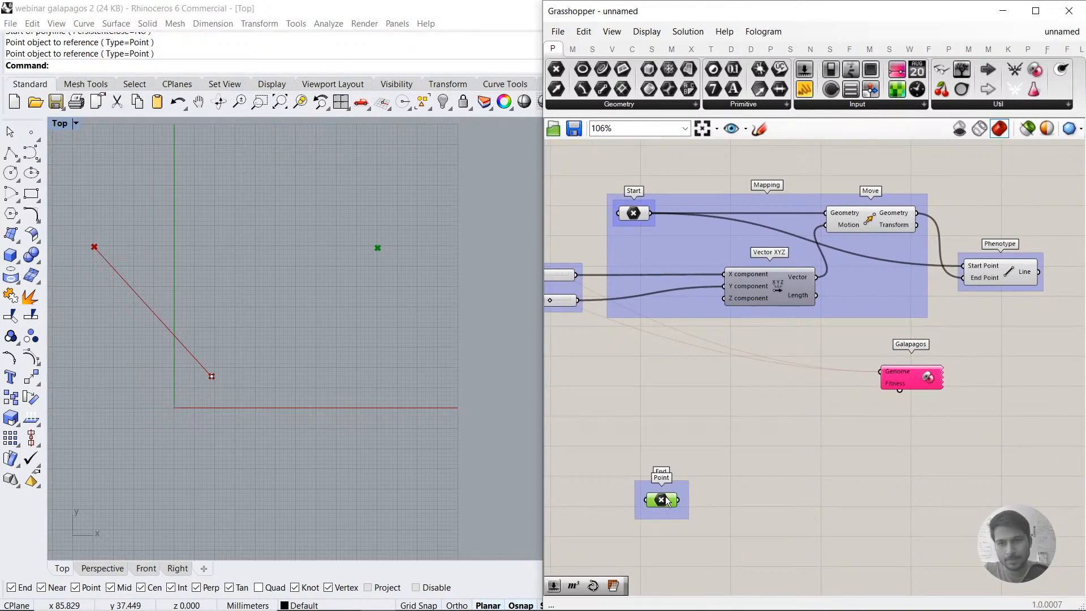
Step: Shift the Galapagos component closer beneath the Phenotype group and add a Distance component beside the End point
{"action": "scroll", "coordinate": [900, 385], "scroll_direction": "up", "scroll_amount": 5}
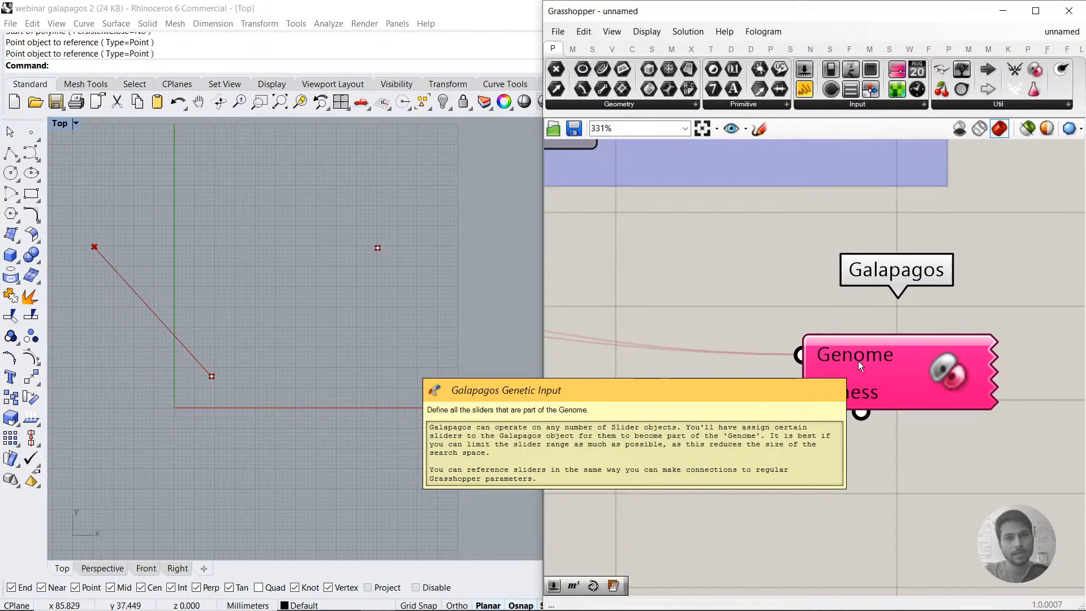
{"action": "scroll", "coordinate": [309, 353], "scroll_direction": "down", "scroll_amount": 2}
{"action": "left_click_drag", "start_coordinate": [145, 267], "coordinate": [170, 286]}
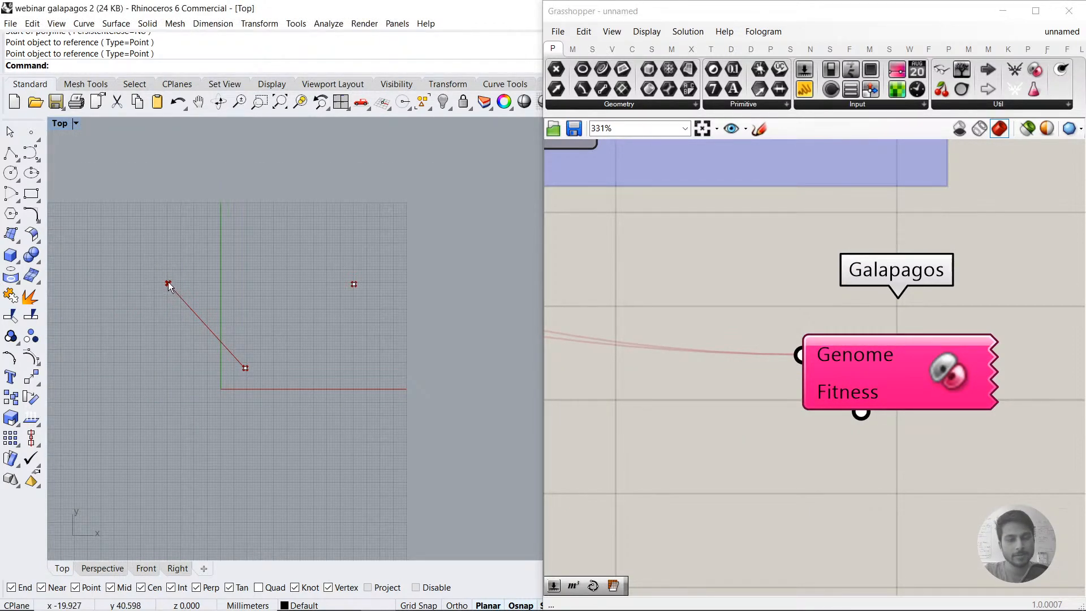
{"action": "left_click", "coordinate": [354, 284]}
{"action": "left_click", "coordinate": [412, 315]}
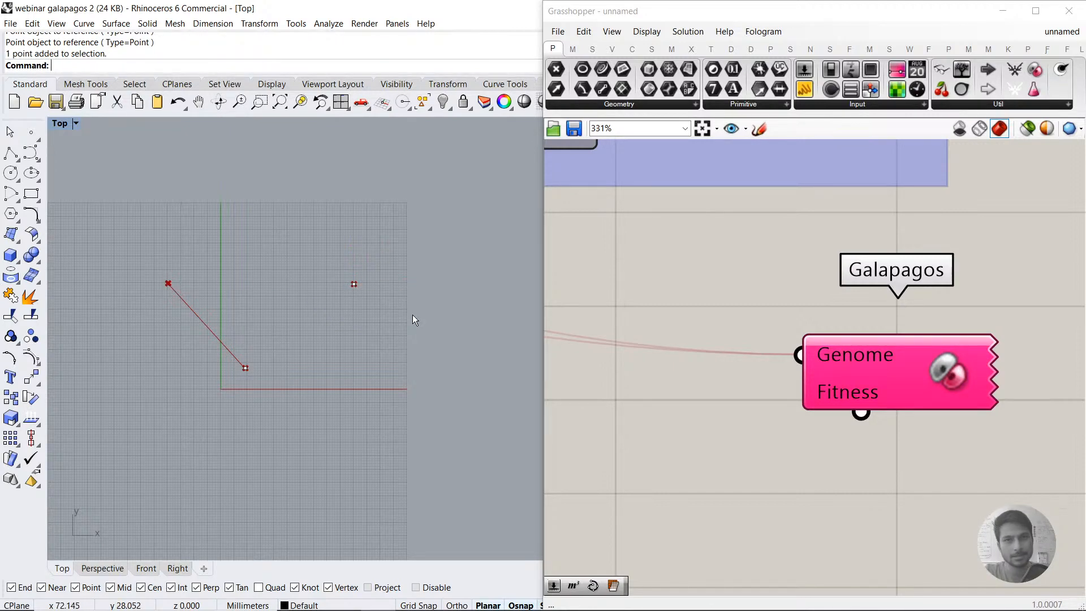
{"action": "scroll", "coordinate": [848, 426], "scroll_direction": "down", "scroll_amount": 6}
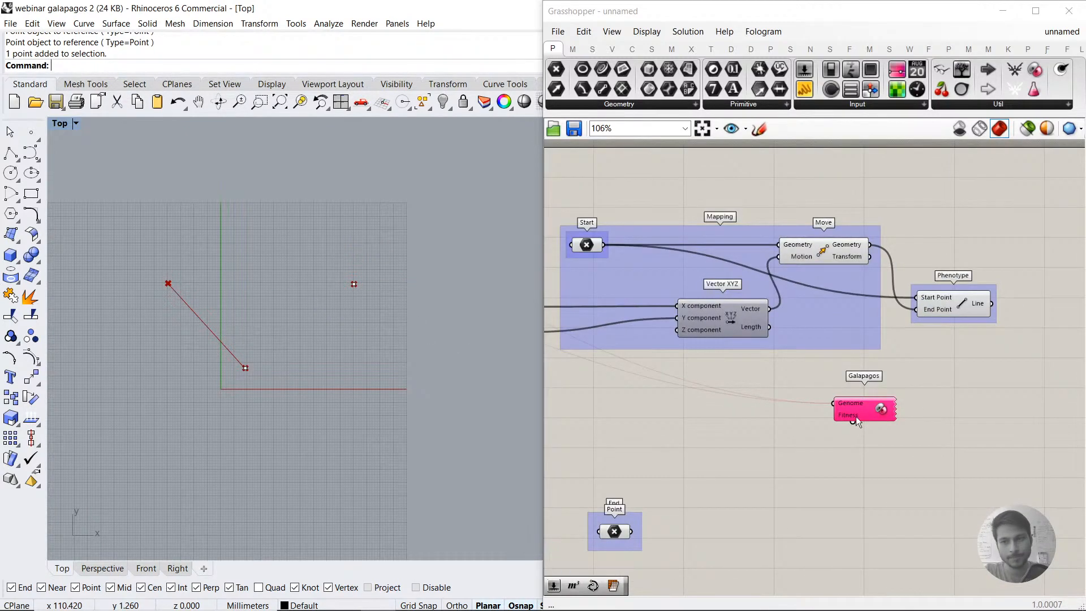
{"action": "right_click_drag", "start_coordinate": [846, 426], "coordinate": [871, 378]}
{"action": "double_click", "coordinate": [755, 457]}
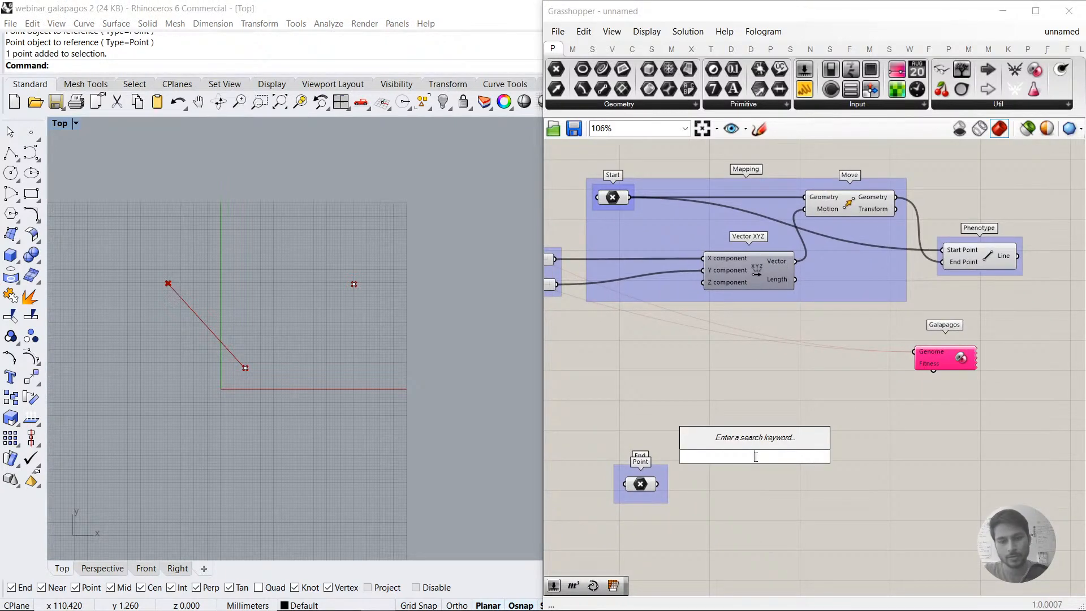
{"action": "type", "text": "dist"}
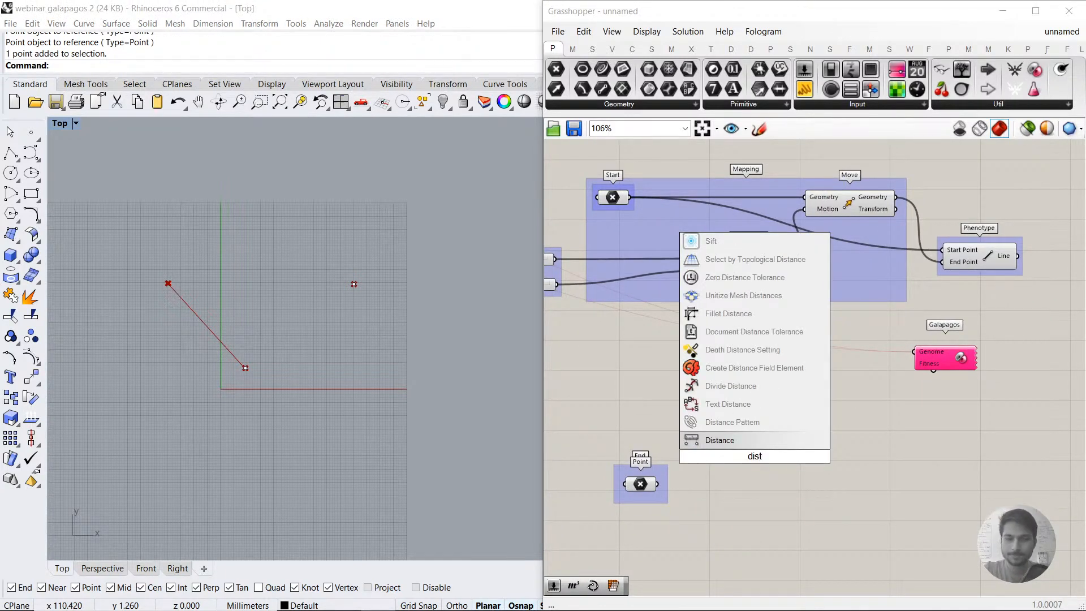
{"action": "left_click", "coordinate": [745, 445]}
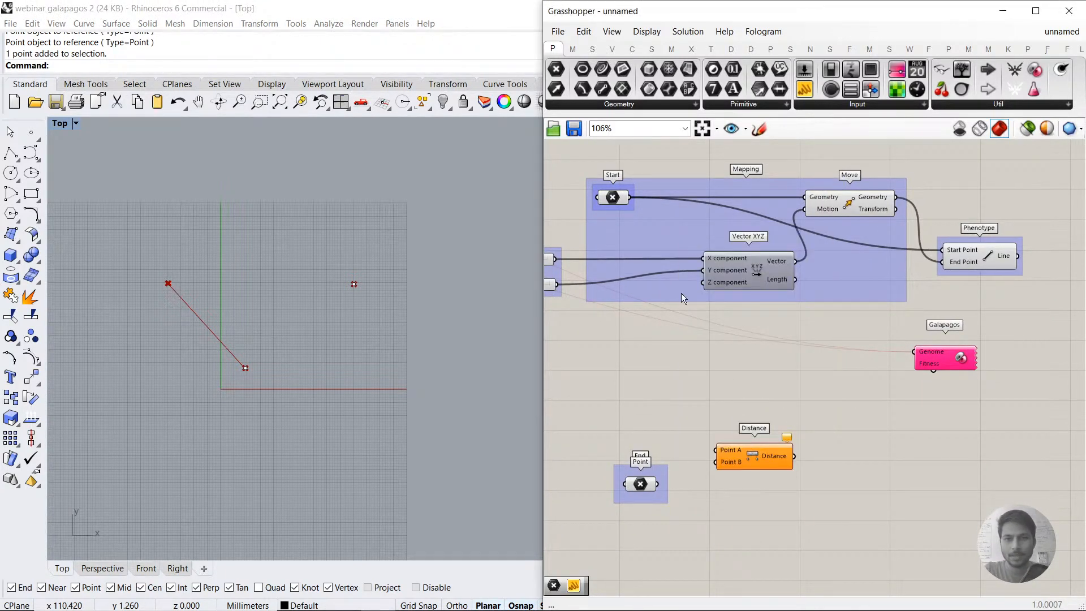
Step: Wire the Move component's Geometry output to Distance Point A and the End point to Point B
{"action": "left_click", "coordinate": [612, 198]}
{"action": "left_click", "coordinate": [850, 202]}
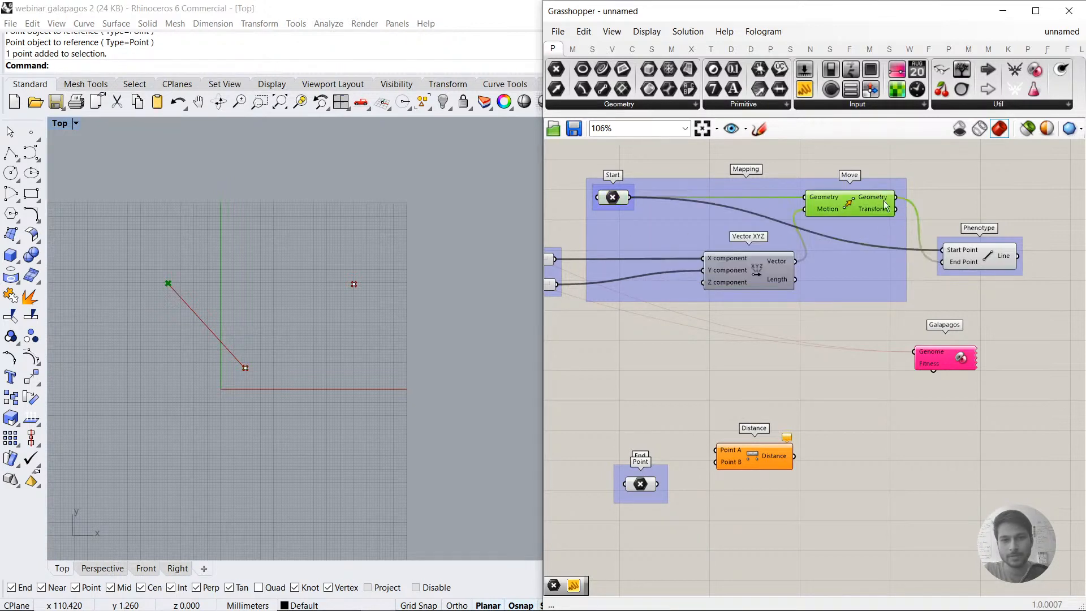
{"action": "right_click_drag", "start_coordinate": [894, 231], "coordinate": [800, 234]}
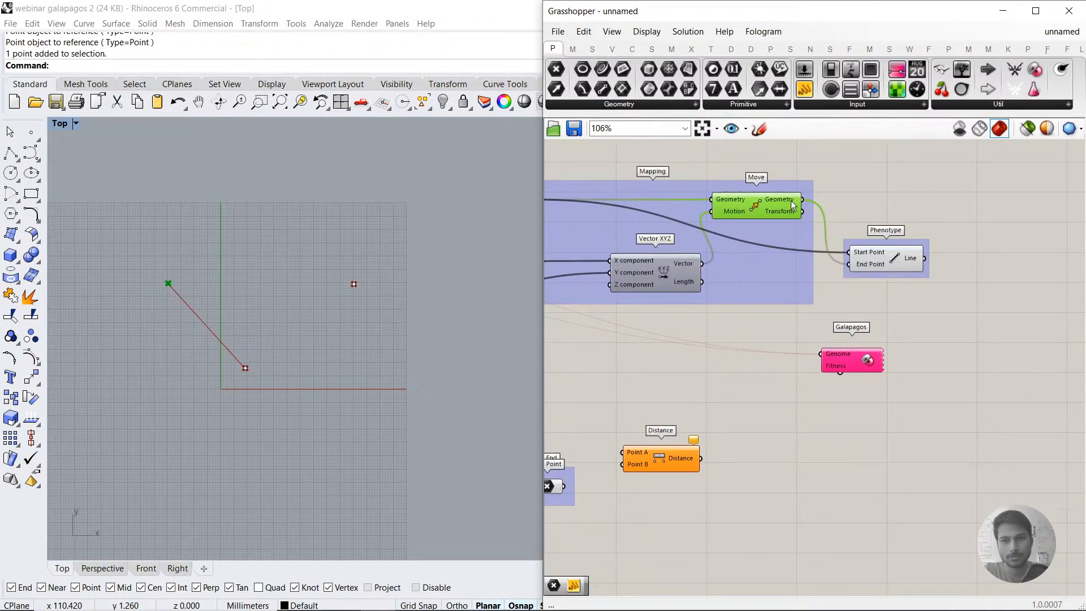
{"action": "left_click", "coordinate": [155, 272]}
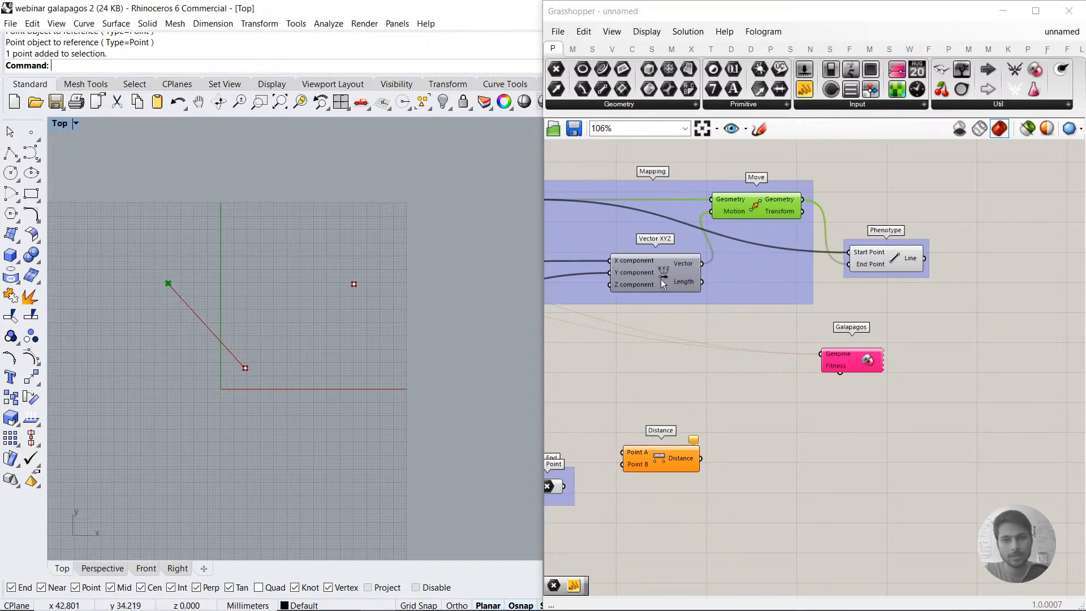
{"action": "left_click_drag", "start_coordinate": [802, 211], "coordinate": [623, 452]}
{"action": "right_click_drag", "start_coordinate": [666, 387], "coordinate": [745, 326]}
{"action": "left_click_drag", "start_coordinate": [335, 262], "coordinate": [382, 305]}
{"action": "left_click_drag", "start_coordinate": [650, 430], "coordinate": [703, 404]}
{"action": "left_click", "coordinate": [450, 340]}
Step: Add a Panel beside the Distance component and connect it to the Distance output
{"action": "double_click", "coordinate": [901, 420]}
{"action": "type", "text": "panel"}
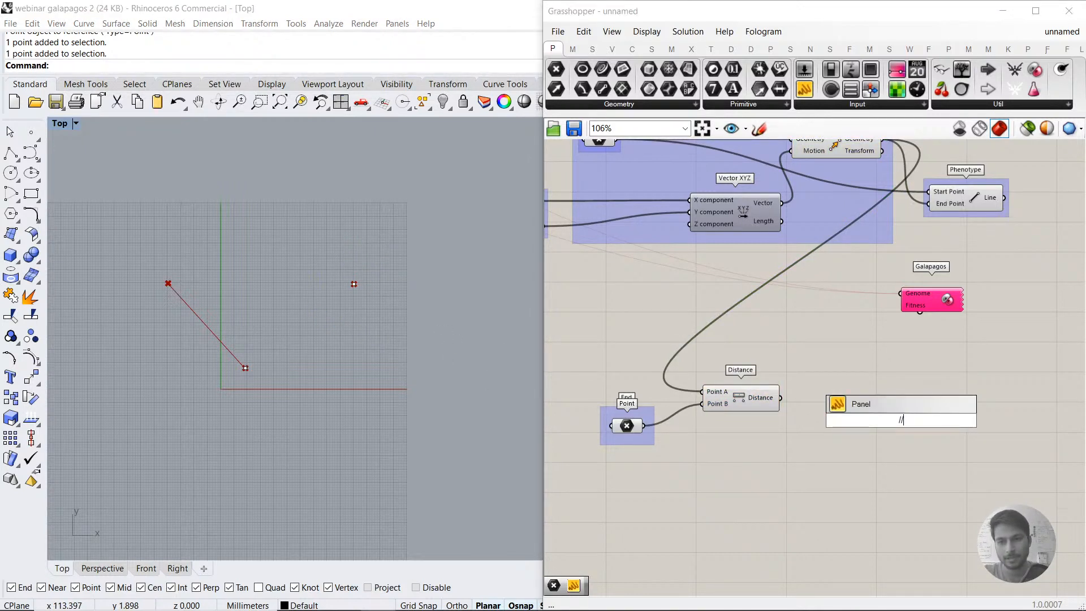
{"action": "key", "text": "Return"}
{"action": "left_click_drag", "start_coordinate": [905, 428], "coordinate": [803, 398], "text": "alt"}
{"action": "left_click", "coordinate": [907, 402]}
{"action": "key", "text": "Delete"}
Step: Vary the gene sliders to test the distance in the panel, ending with X at 10 and Y at -43
{"action": "scroll", "coordinate": [820, 408], "scroll_direction": "up", "scroll_amount": 2}
{"action": "scroll", "coordinate": [818, 392], "scroll_direction": "down", "scroll_amount": 2}
{"action": "right_click_drag", "start_coordinate": [642, 365], "coordinate": [683, 361]}
{"action": "left_click_drag", "start_coordinate": [575, 262], "coordinate": [574, 237]}
{"action": "scroll", "coordinate": [891, 433], "scroll_direction": "up", "scroll_amount": 4}
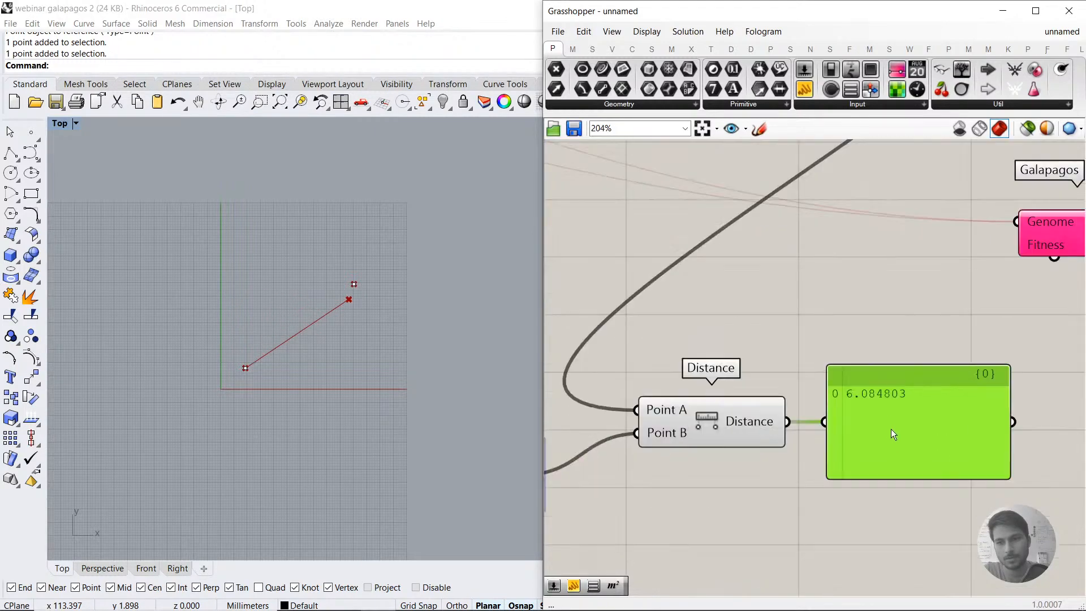
{"action": "scroll", "coordinate": [860, 403], "scroll_direction": "down", "scroll_amount": 5}
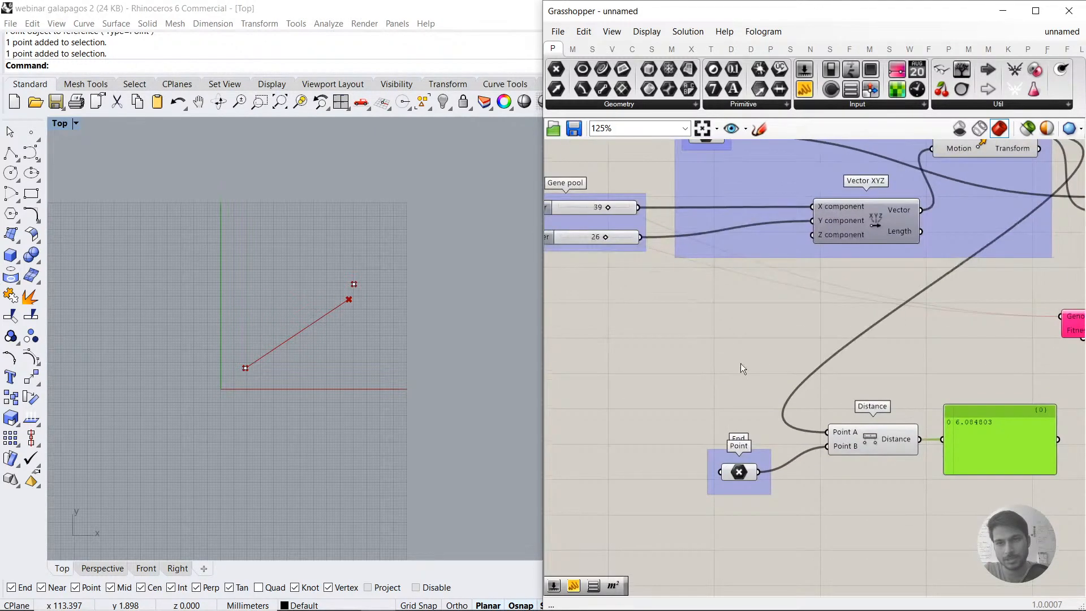
{"action": "mouse_move", "coordinate": [645, 267]}
{"action": "left_mouse_down"}
{"action": "mouse_move", "coordinate": [627, 268]}
{"action": "mouse_move", "coordinate": [639, 250]}
{"action": "left_mouse_up"}
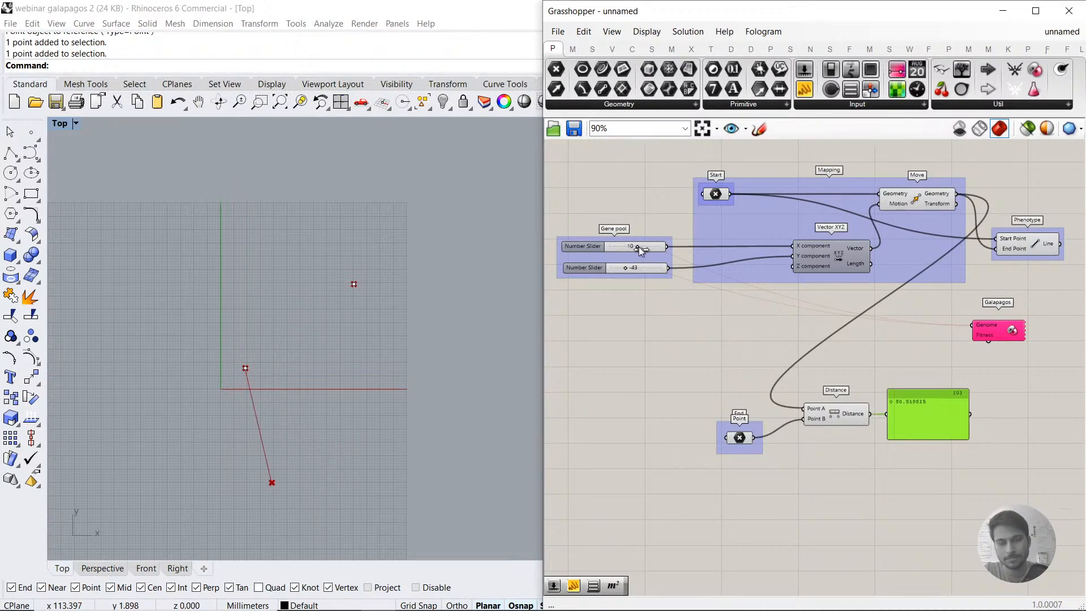
Step: Move the panel lower on the canvas and connect the Galapagos Fitness input to the Distance output
{"action": "left_click", "coordinate": [816, 326]}
{"action": "right_click_drag", "start_coordinate": [937, 408], "coordinate": [886, 422]}
{"action": "scroll", "coordinate": [876, 425], "scroll_direction": "up", "scroll_amount": 1}
{"action": "left_click_drag", "start_coordinate": [878, 432], "coordinate": [951, 508]}
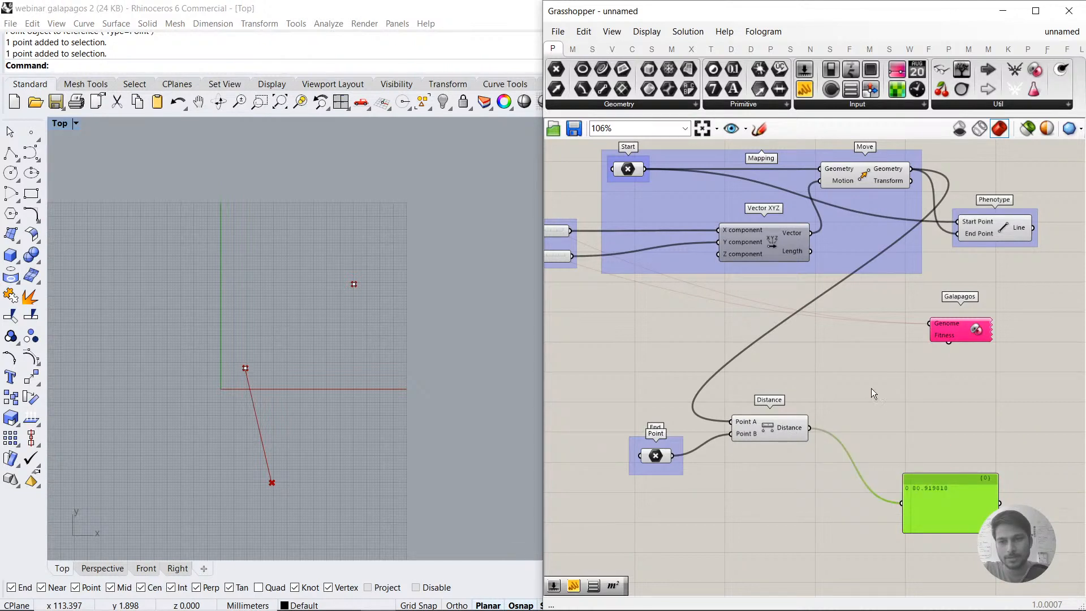
{"action": "left_click_drag", "start_coordinate": [810, 428], "coordinate": [946, 353]}
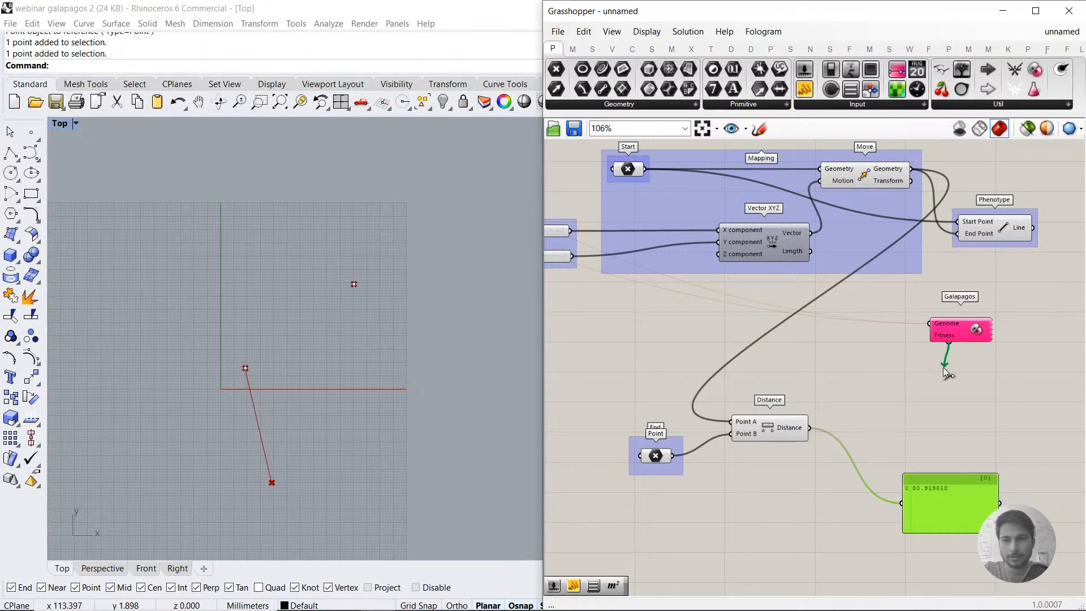
{"action": "left_click_drag", "start_coordinate": [917, 410], "coordinate": [806, 433]}
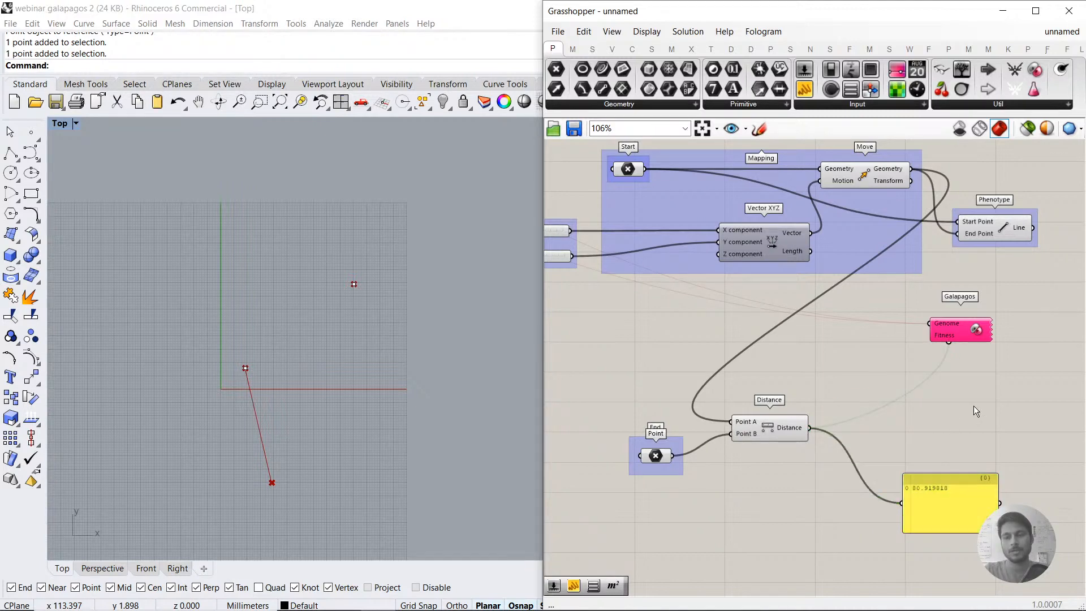
Step: Nudge the Galapagos component slightly and open its Galapagos Editor
{"action": "left_click", "coordinate": [969, 335]}
{"action": "left_click", "coordinate": [962, 375]}
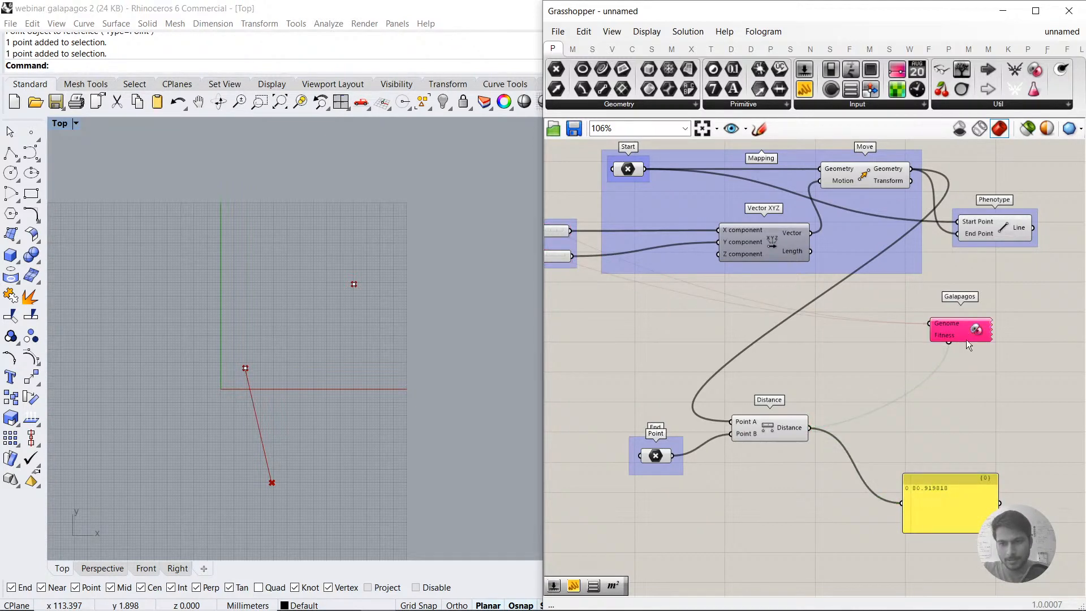
{"action": "left_click_drag", "start_coordinate": [962, 330], "coordinate": [955, 336]}
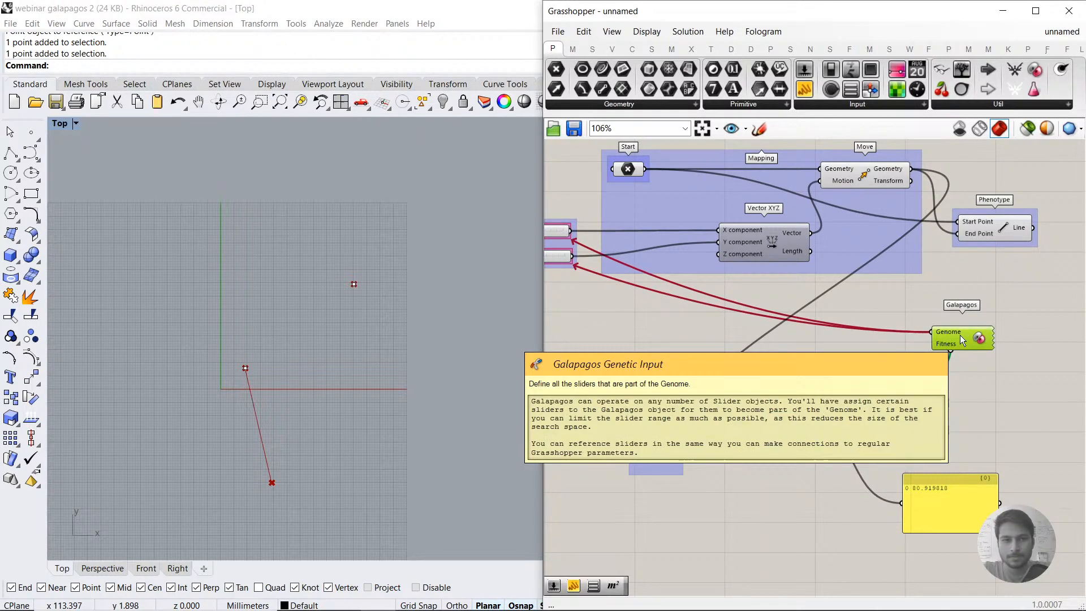
{"action": "double_click", "coordinate": [960, 336]}
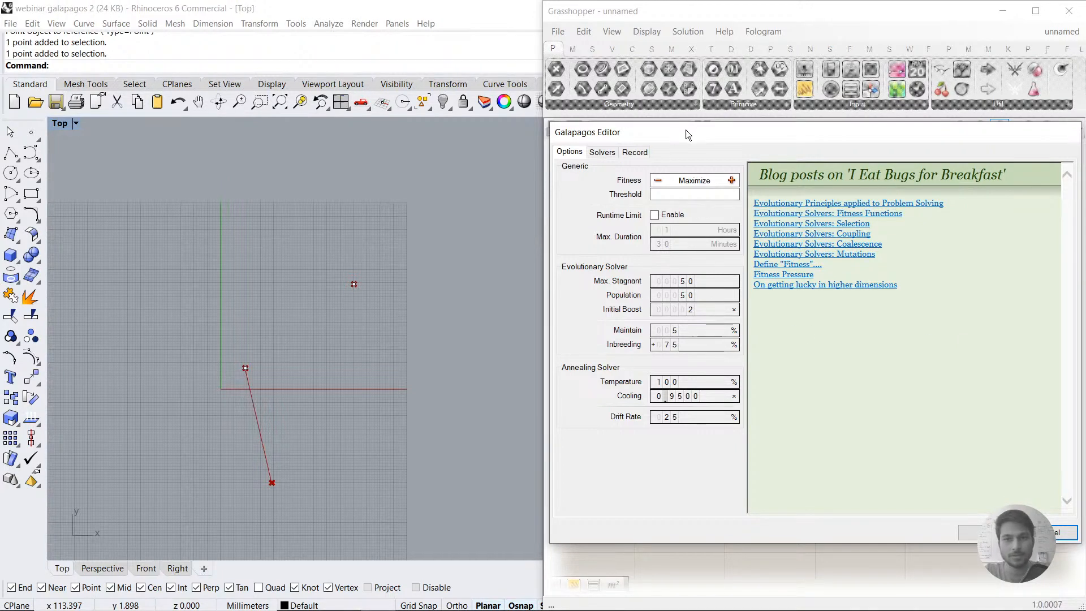
Step: Enlarge the Galapagos Editor window and set the fitness objective to Minimize
{"action": "left_click_drag", "start_coordinate": [688, 125], "coordinate": [691, 39]}
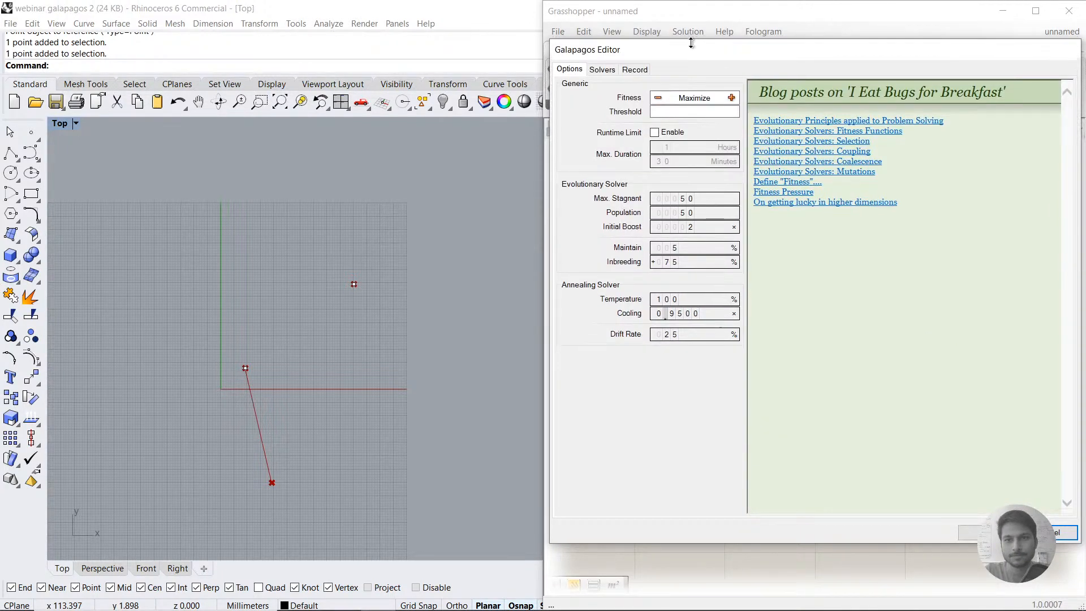
{"action": "left_click_drag", "start_coordinate": [804, 544], "coordinate": [800, 575]}
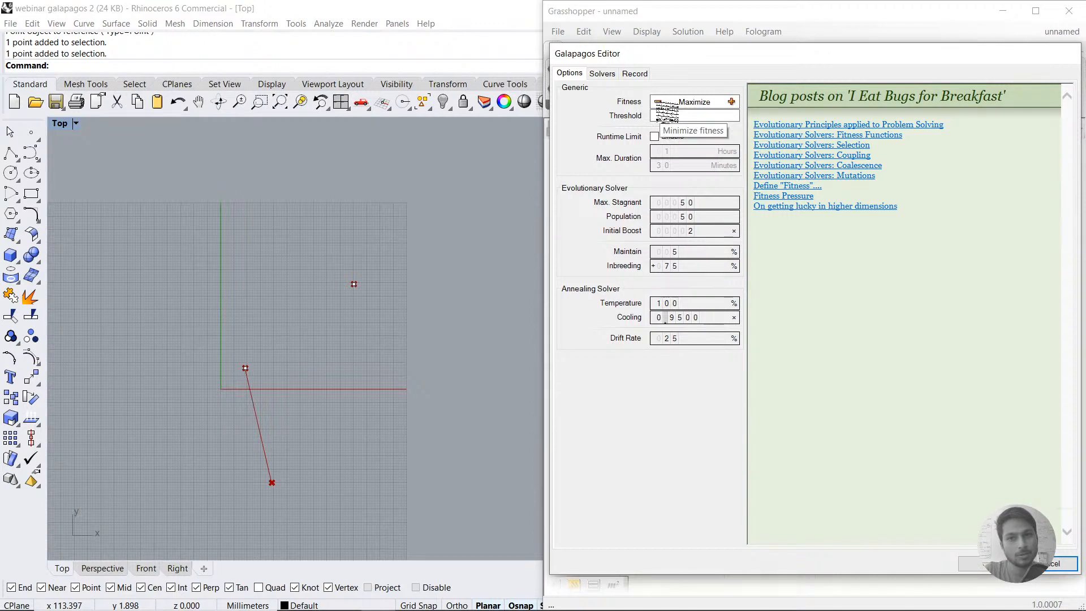
{"action": "left_click", "coordinate": [658, 102]}
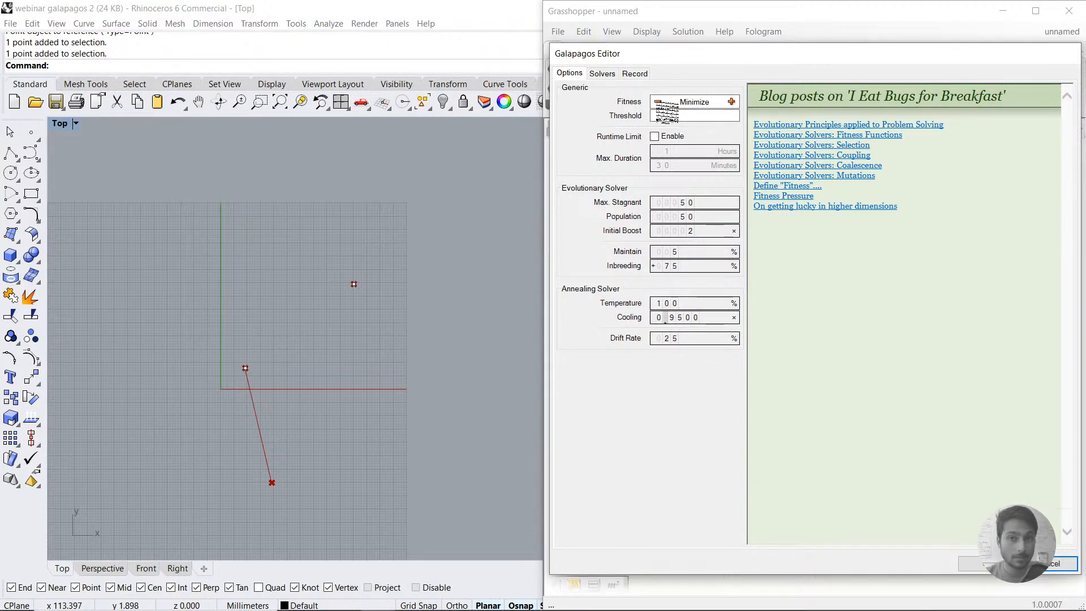
Step: Run the evolutionary solver, stop it after about 13 generations, and accept the result
{"action": "left_click", "coordinate": [603, 75]}
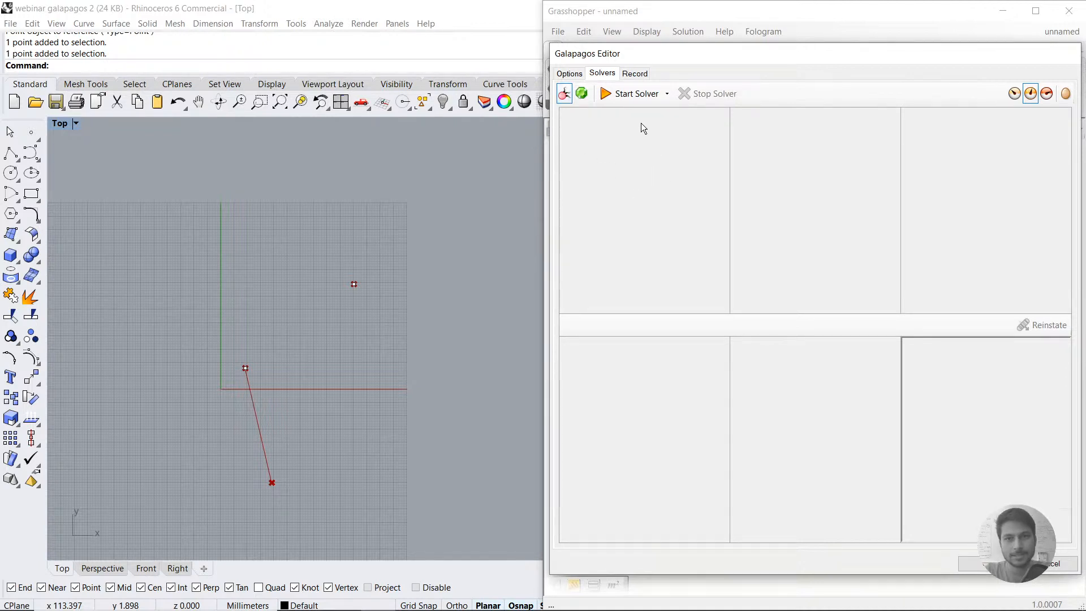
{"action": "left_click", "coordinate": [632, 96]}
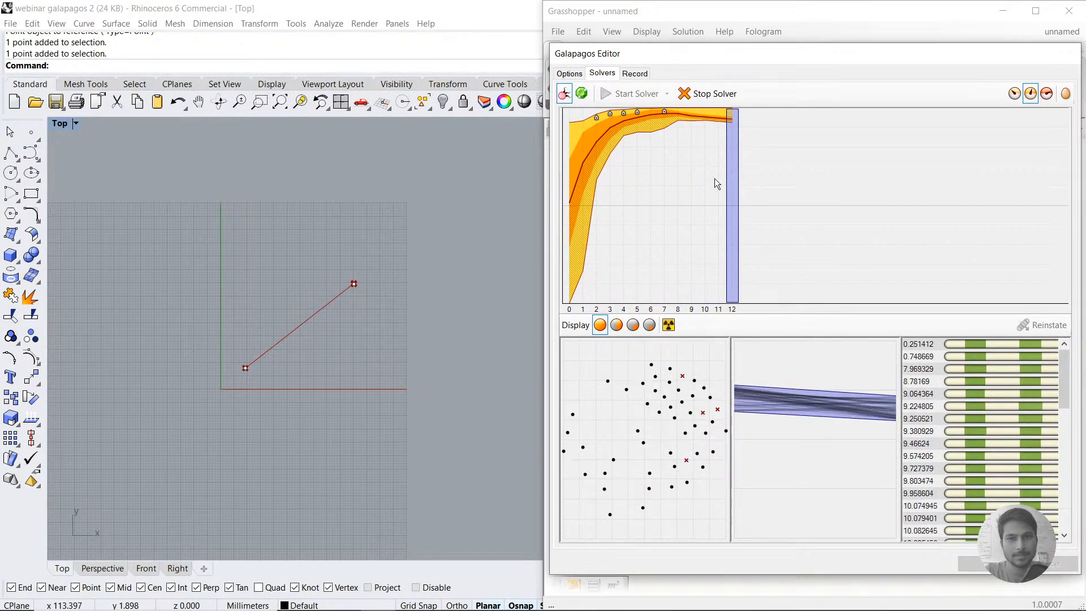
{"action": "left_click", "coordinate": [705, 100]}
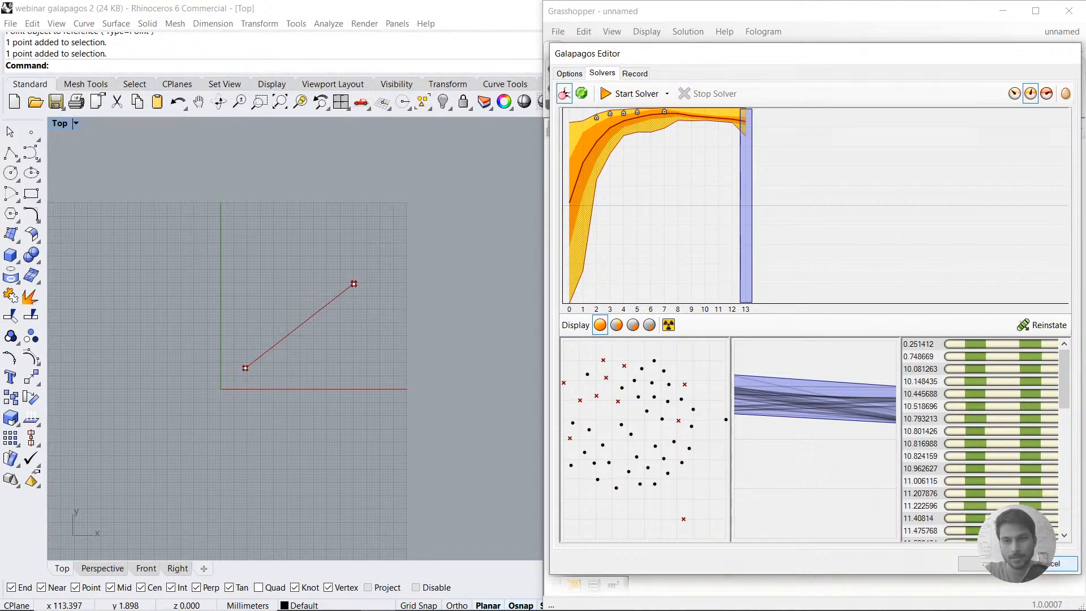
{"action": "left_click", "coordinate": [992, 564]}
Step: Change the gene sliders so the moved point lands far from the end point, toward negative X and Y
{"action": "right_click_drag", "start_coordinate": [701, 381], "coordinate": [870, 447]}
{"action": "left_click_drag", "start_coordinate": [715, 295], "coordinate": [673, 320]}
{"action": "right_click_drag", "start_coordinate": [1006, 430], "coordinate": [711, 356]}
{"action": "left_click", "coordinate": [883, 391]}
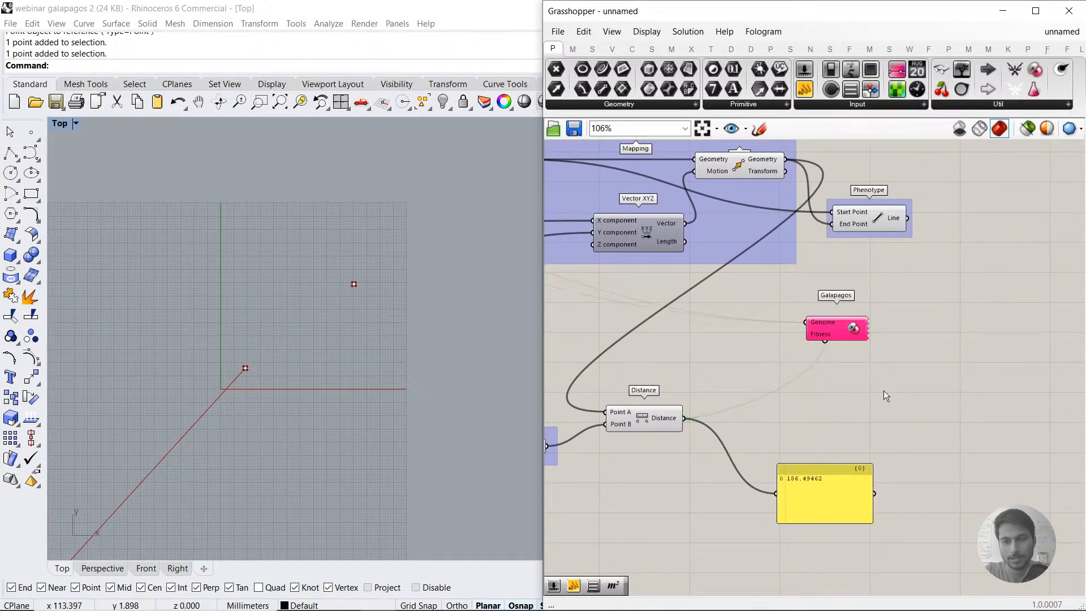
Step: Reopen the Galapagos Editor, display all genomes in the Rhino viewport, run the evolutionary solver and stop it at generation 14
{"action": "double_click", "coordinate": [834, 332]}
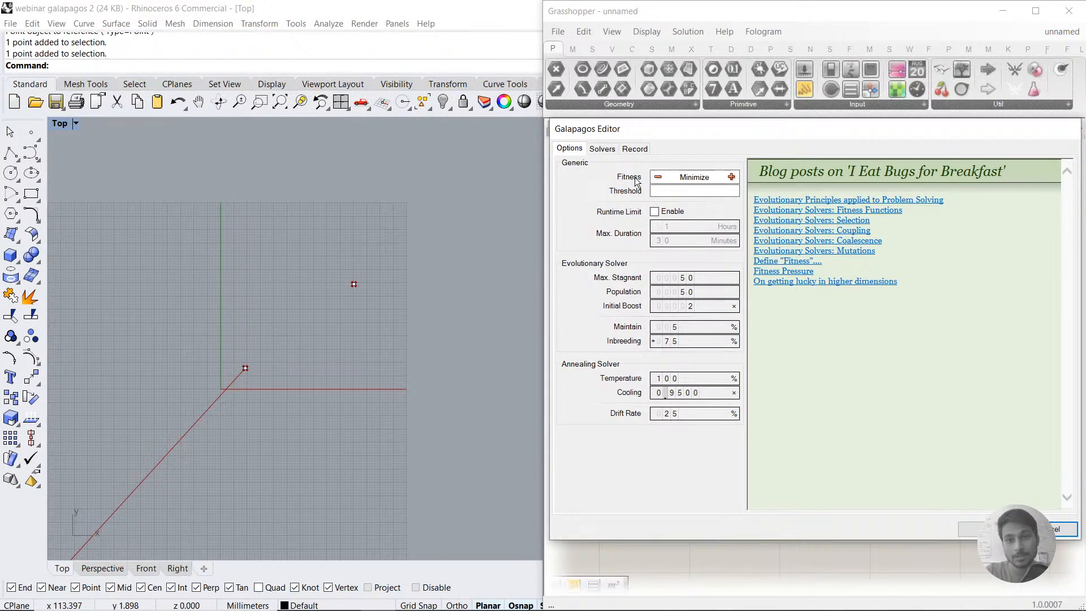
{"action": "left_click", "coordinate": [601, 148]}
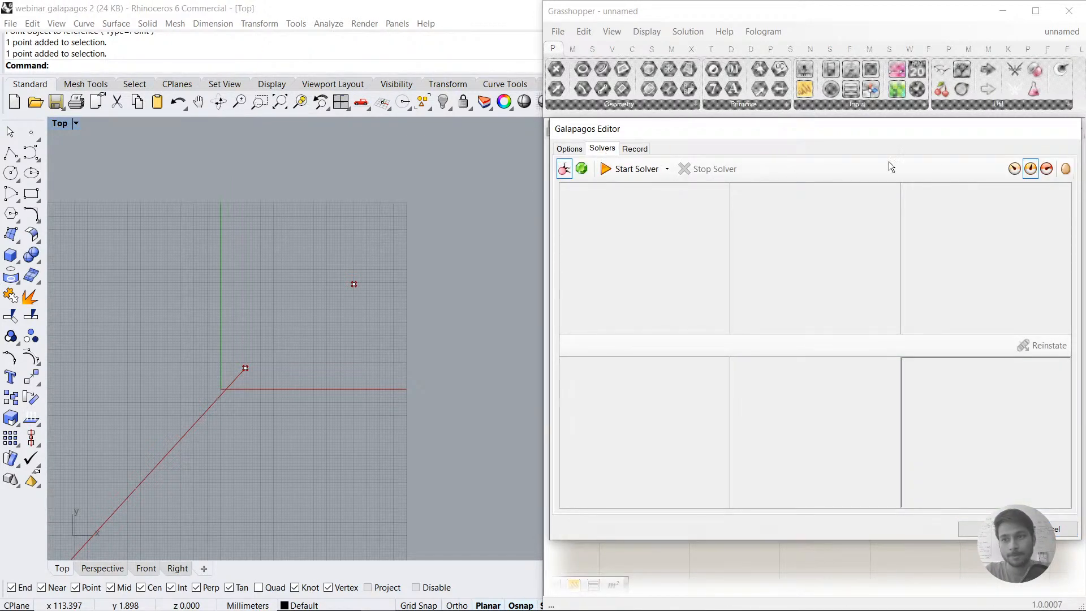
{"action": "left_click", "coordinate": [1014, 170]}
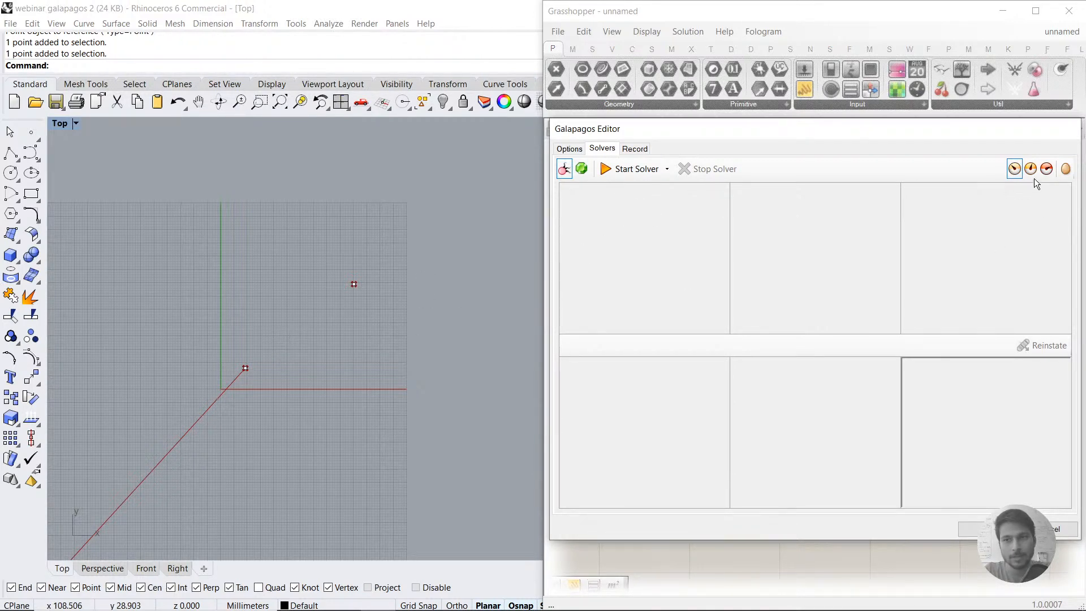
{"action": "left_click", "coordinate": [626, 171]}
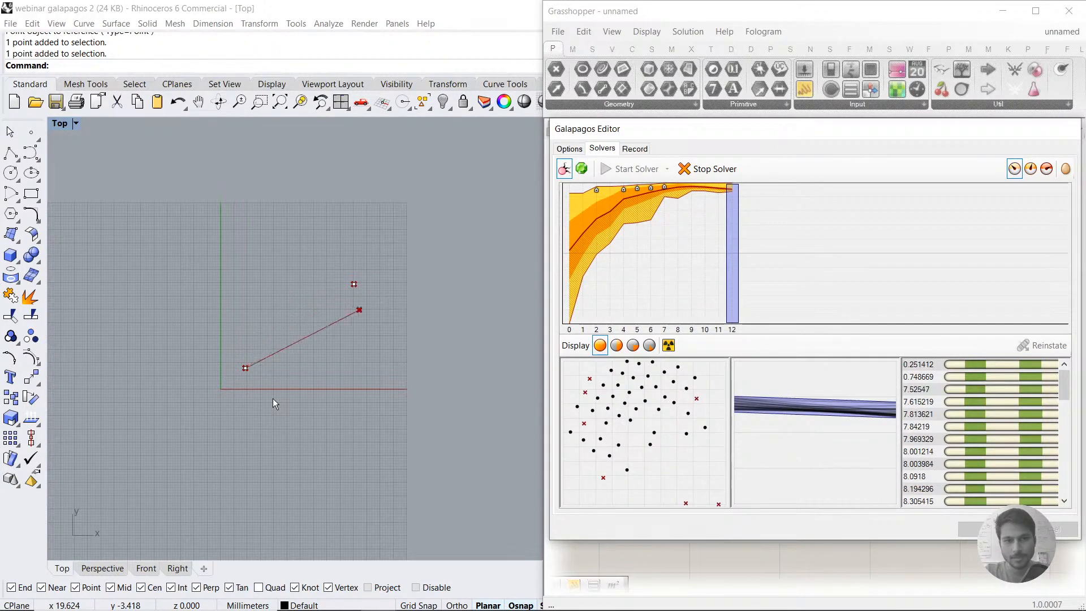
{"action": "left_click", "coordinate": [715, 170]}
Step: Reinstate the last genome in the list for generation 14, the one with the largest distance
{"action": "left_click_drag", "start_coordinate": [1064, 386], "coordinate": [1067, 500]}
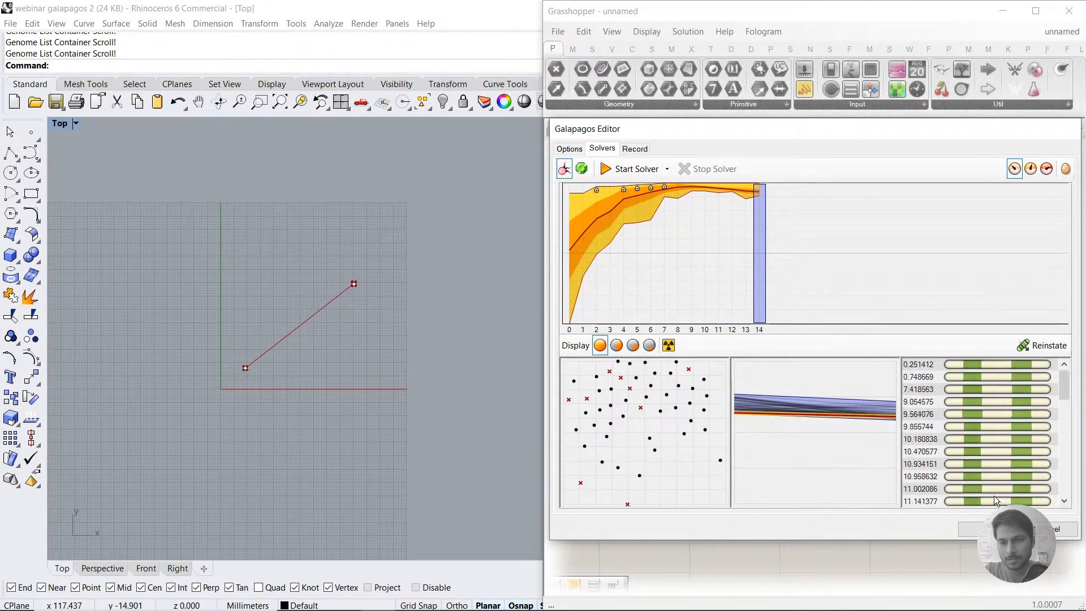
{"action": "scroll", "coordinate": [956, 504], "scroll_direction": "down", "scroll_amount": 12}
{"action": "left_click", "coordinate": [956, 503]}
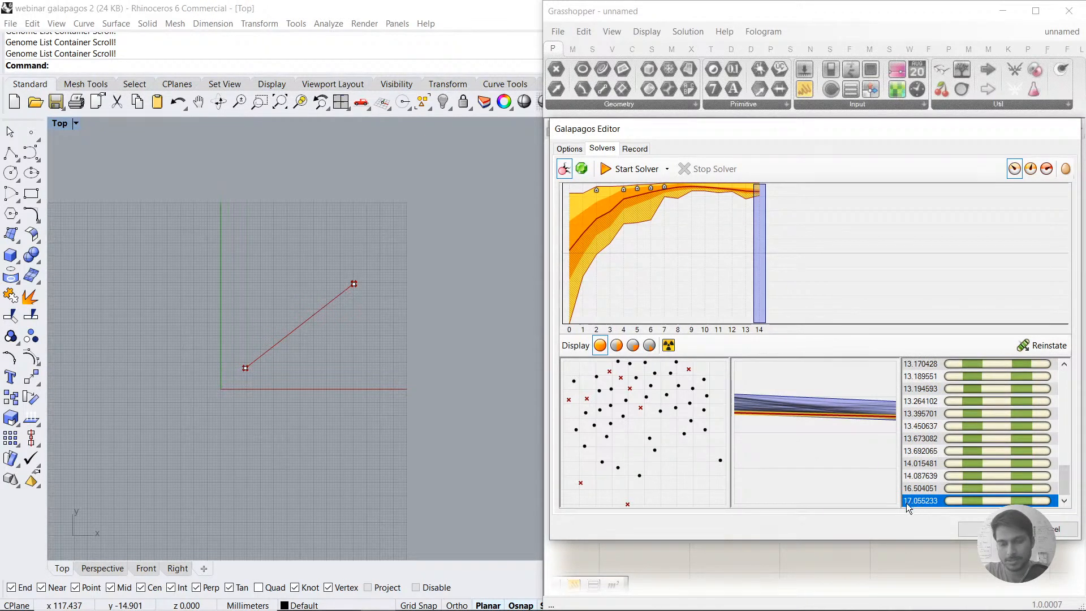
{"action": "left_click", "coordinate": [1048, 346]}
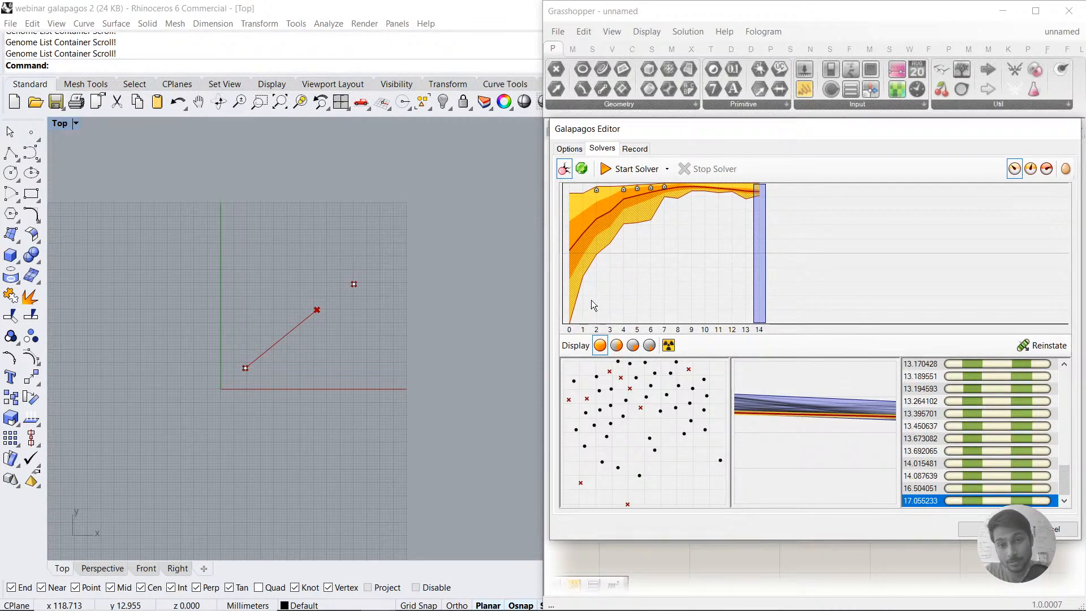
Step: Select generation 0 in the fitness graph and reinstate its best genome
{"action": "left_click", "coordinate": [567, 277]}
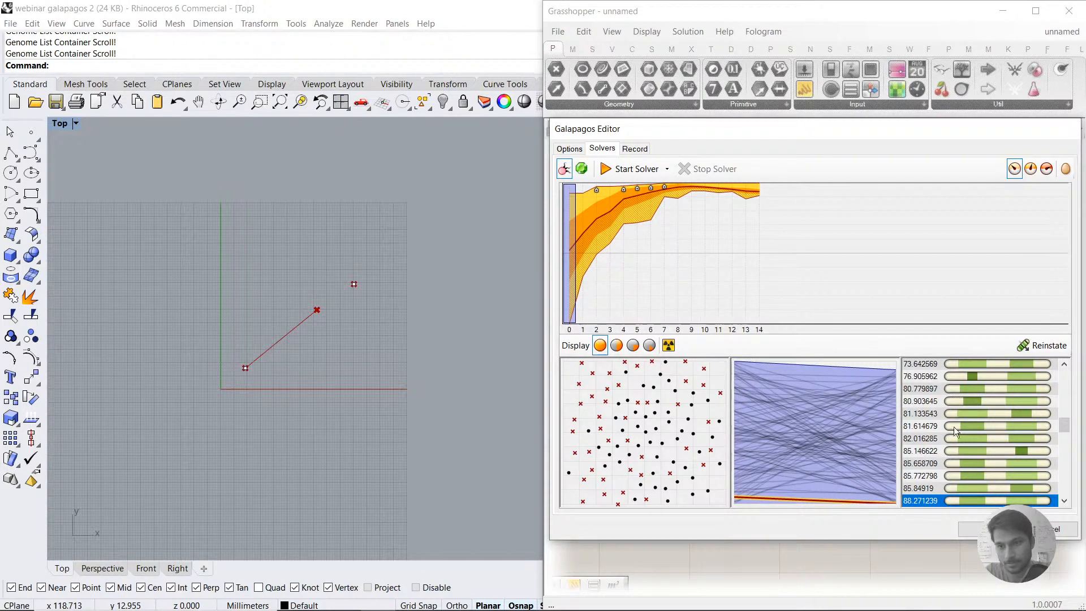
{"action": "scroll", "coordinate": [958, 438], "scroll_direction": "up", "scroll_amount": 5}
{"action": "left_click", "coordinate": [923, 365]}
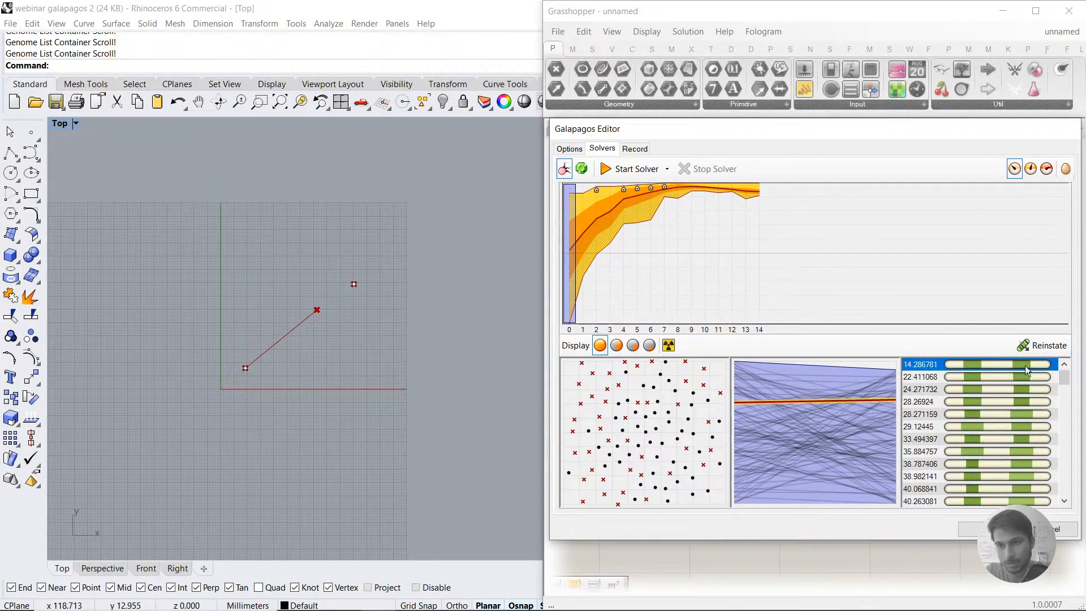
{"action": "left_click", "coordinate": [1039, 347]}
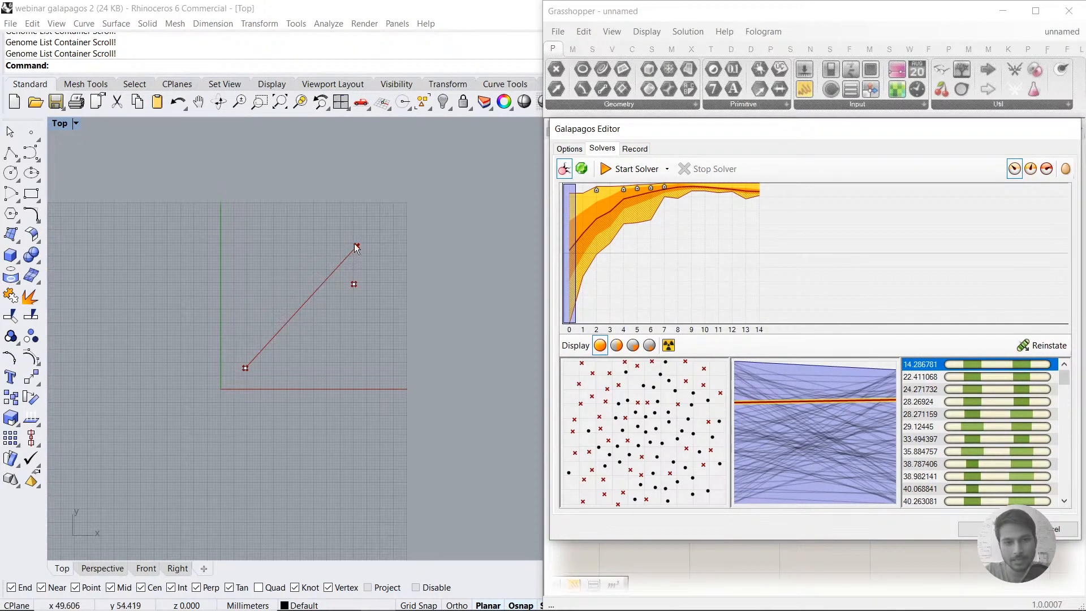
Step: Move the Galapagos Editor aside to check the gene slider values of the reinstated genome, and bring the editor back
{"action": "left_click_drag", "start_coordinate": [679, 135], "coordinate": [751, 390]}
{"action": "right_click_drag", "start_coordinate": [735, 277], "coordinate": [959, 295]}
{"action": "right_click_drag", "start_coordinate": [721, 283], "coordinate": [798, 302]}
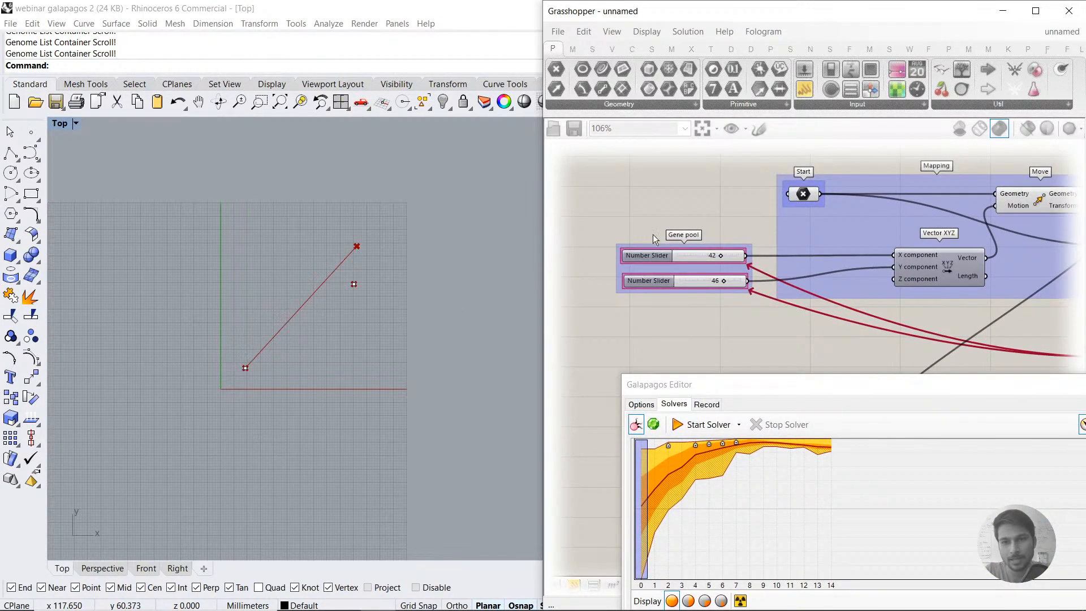
{"action": "left_click_drag", "start_coordinate": [775, 387], "coordinate": [700, 134]}
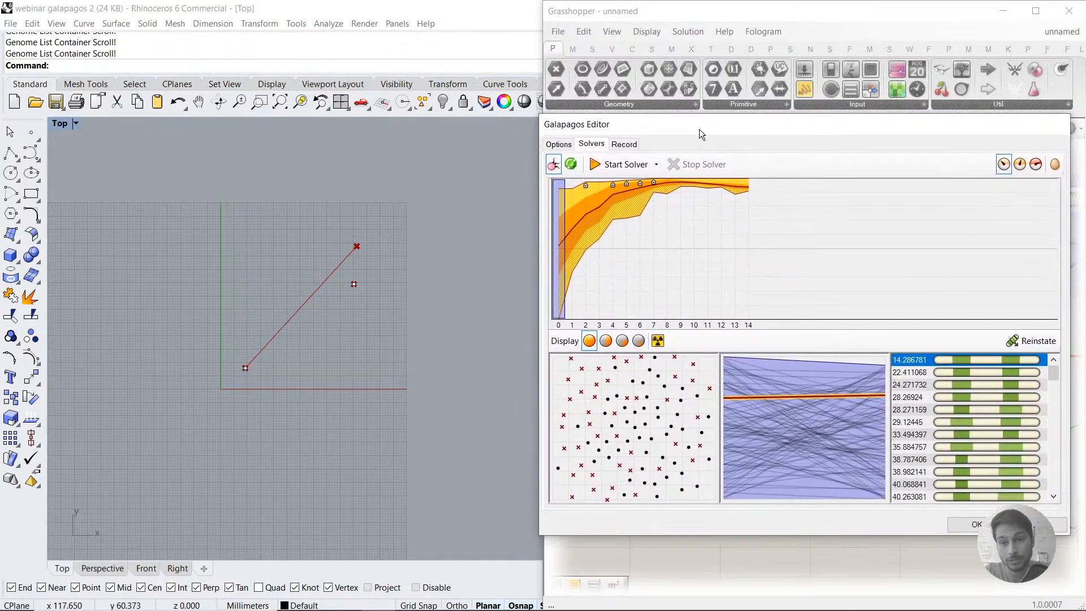
Step: Browse the fitness graph through generations 1, 2, 3, 8 and beyond to compare their genomes and fitness values
{"action": "left_click", "coordinate": [571, 241]}
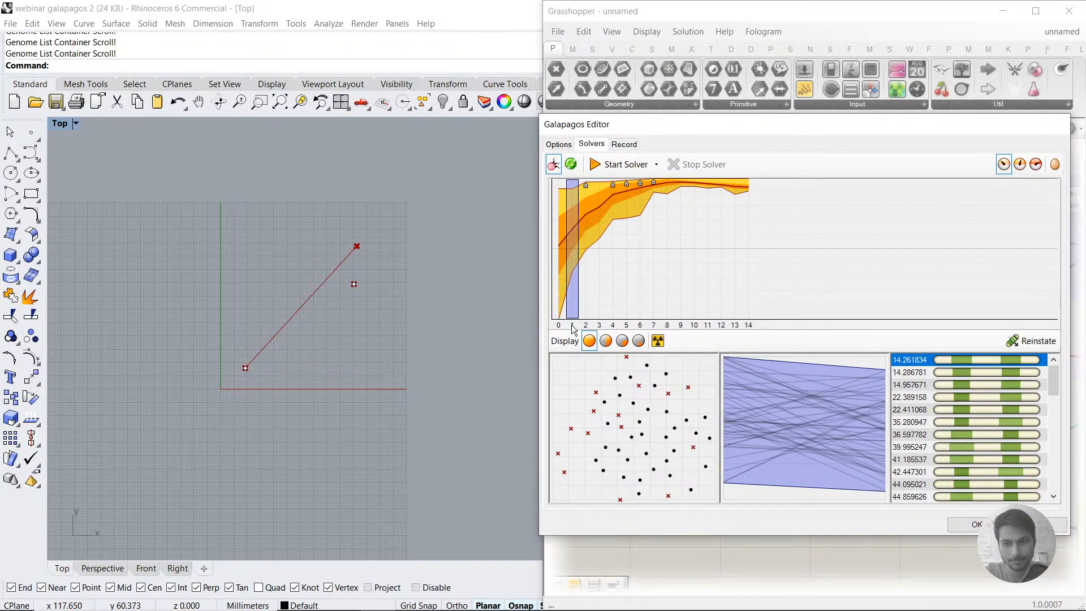
{"action": "left_click", "coordinate": [585, 243]}
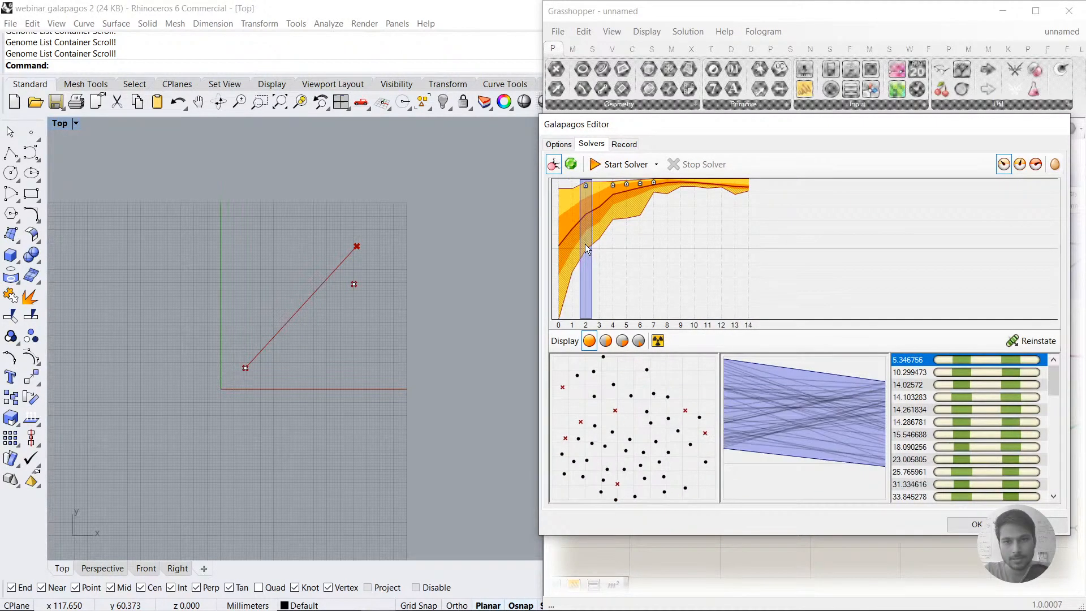
{"action": "left_click", "coordinate": [596, 246]}
{"action": "left_click", "coordinate": [667, 236]}
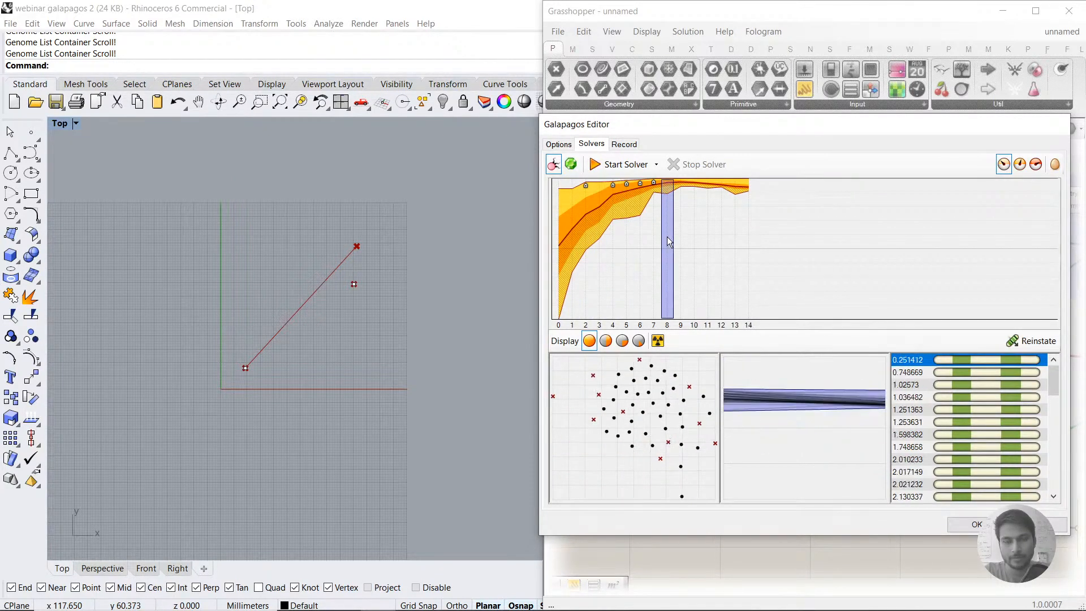
{"action": "left_click", "coordinate": [712, 236]}
Step: Reinstate the best genome of generation 14 and accept the Galapagos result
{"action": "left_click", "coordinate": [748, 246]}
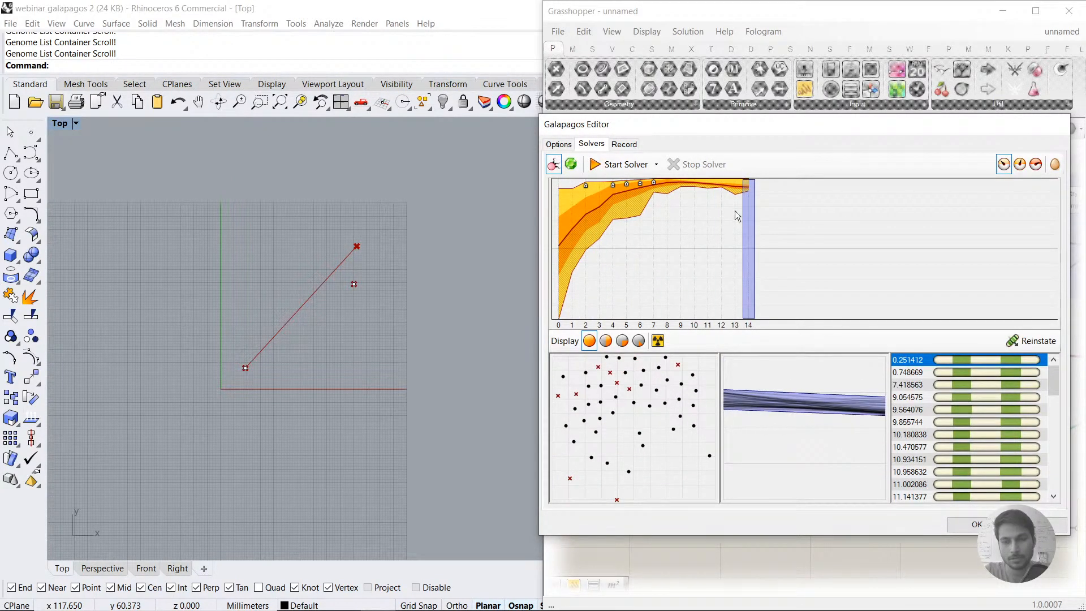
{"action": "left_click", "coordinate": [1051, 346]}
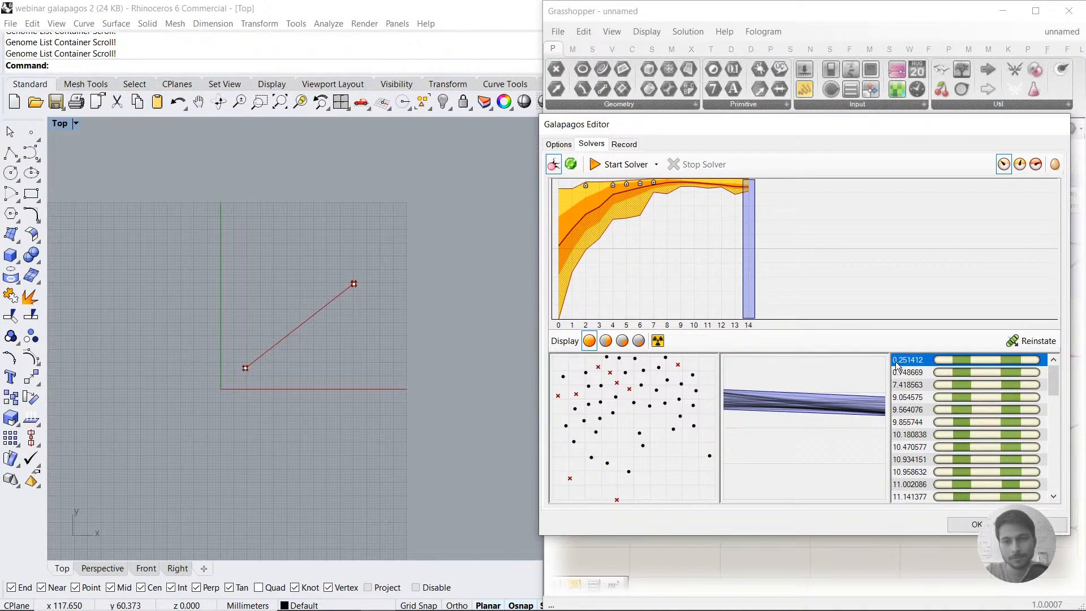
{"action": "left_click", "coordinate": [958, 530]}
Step: Move the lower gene slider up directly beneath the upper one and align both inside the Gene pool group
{"action": "right_click_drag", "start_coordinate": [706, 402], "coordinate": [657, 410]}
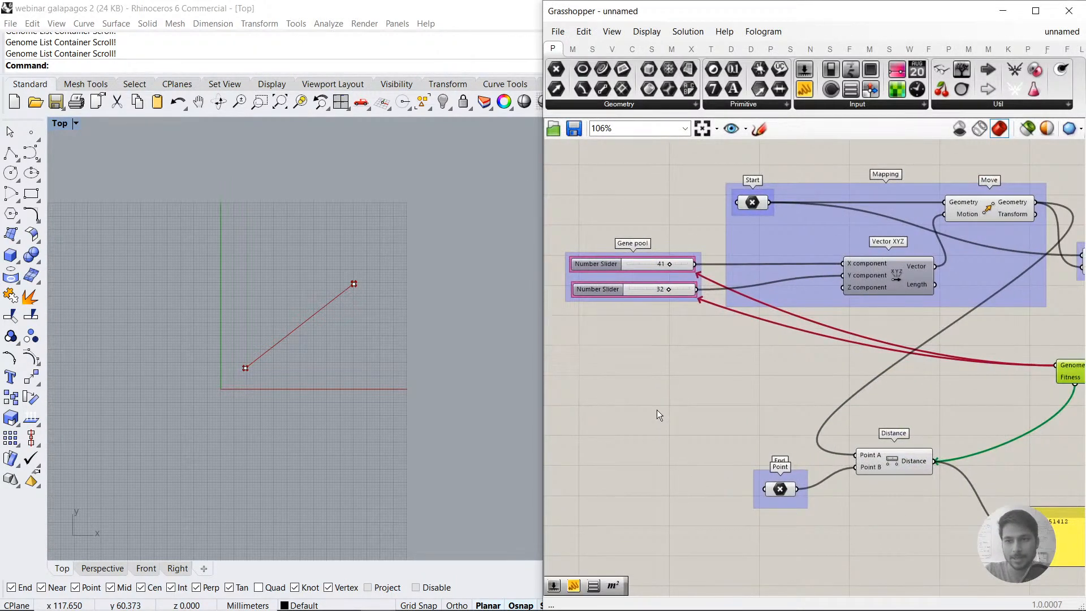
{"action": "scroll", "coordinate": [657, 409], "scroll_direction": "down", "scroll_amount": 2}
{"action": "right_click_drag", "start_coordinate": [818, 437], "coordinate": [835, 420]}
{"action": "scroll", "coordinate": [842, 418], "scroll_direction": "up", "scroll_amount": 1}
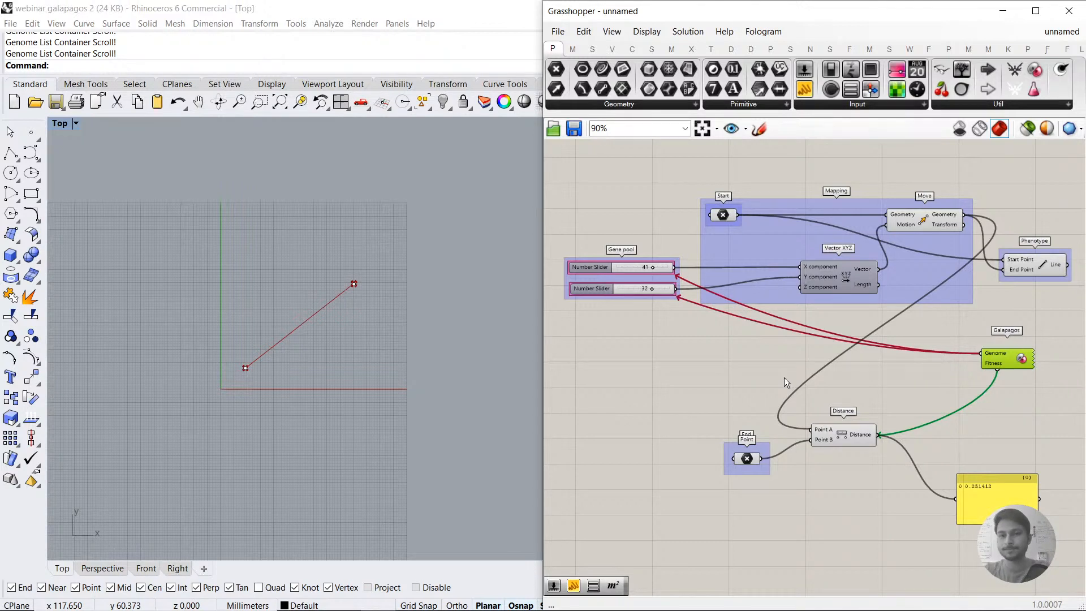
{"action": "left_click", "coordinate": [784, 378]}
{"action": "right_click_drag", "start_coordinate": [719, 356], "coordinate": [721, 358]}
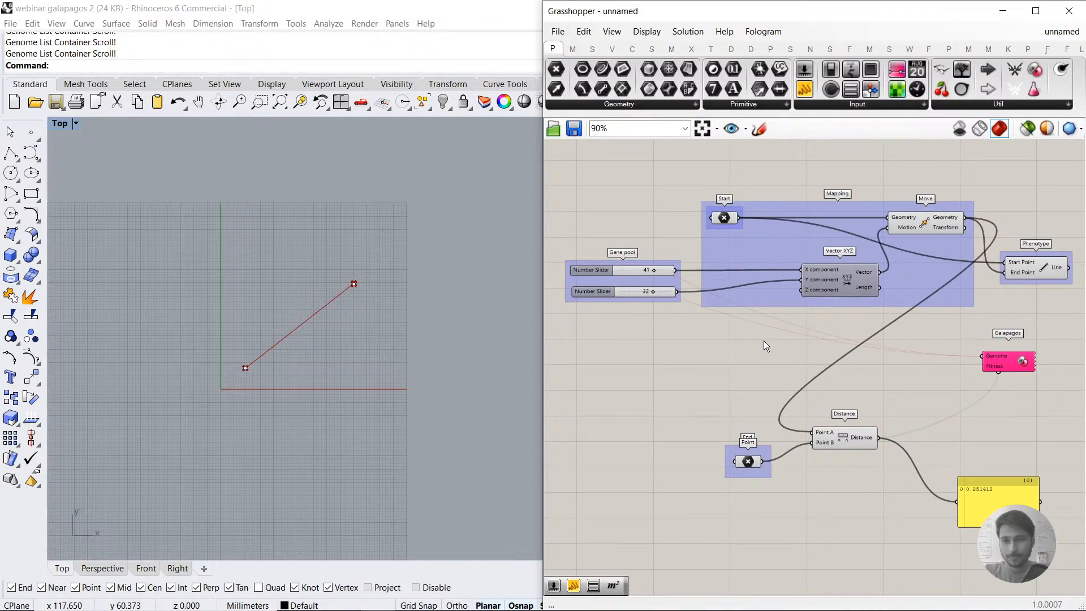
{"action": "left_click_drag", "start_coordinate": [635, 293], "coordinate": [634, 283]}
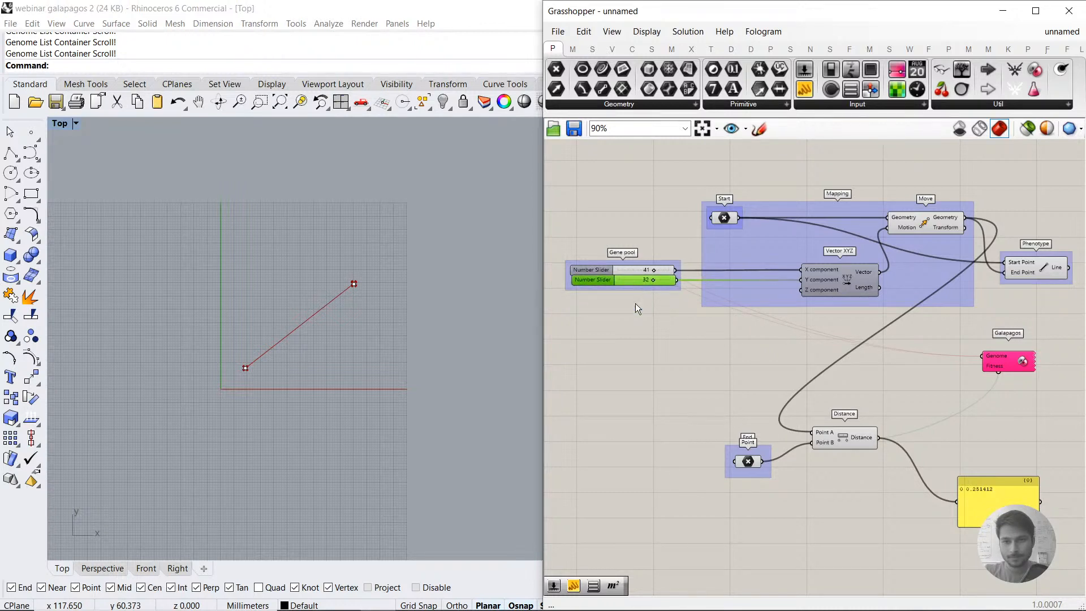
{"action": "left_click", "coordinate": [616, 254]}
{"action": "left_click", "coordinate": [659, 222]}
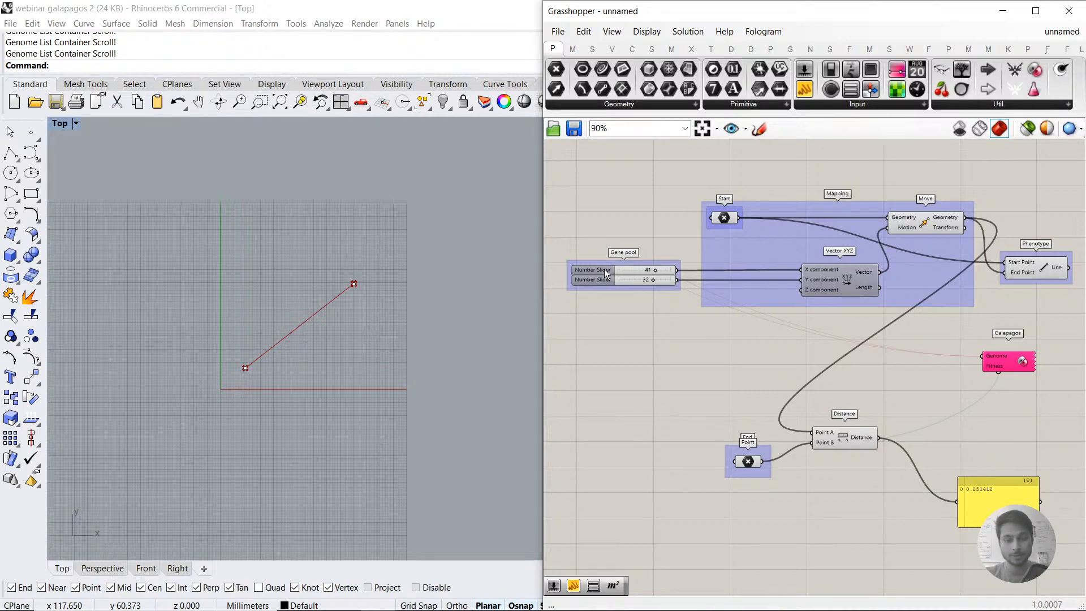
Step: Rerun the Galapagos evolutionary solver, stop it at generation 35, and accept the result
{"action": "scroll", "coordinate": [354, 284], "scroll_direction": "up", "scroll_amount": 5}
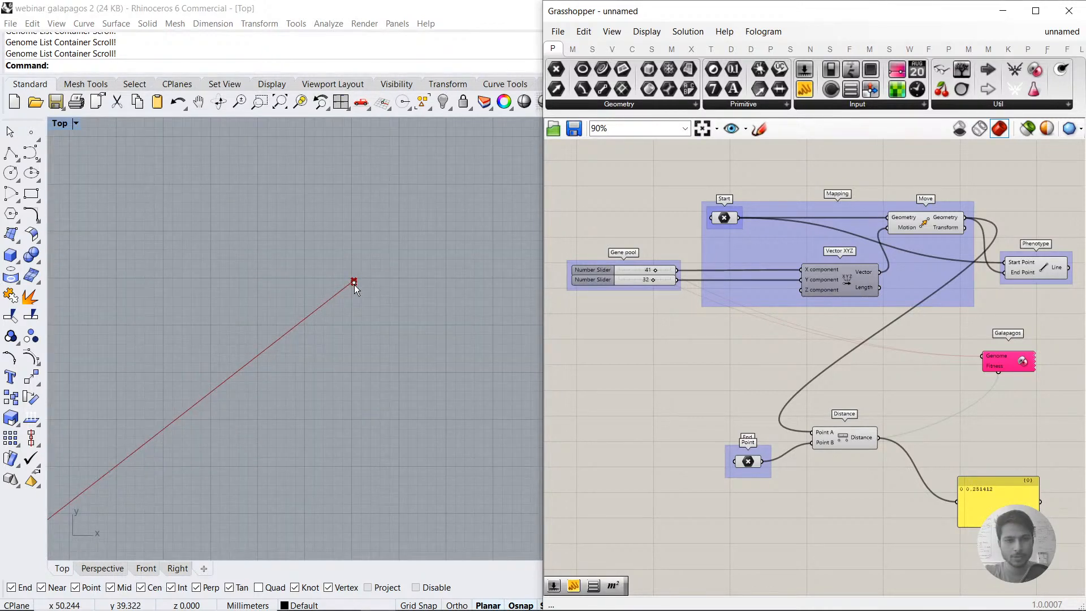
{"action": "double_click", "coordinate": [1005, 354]}
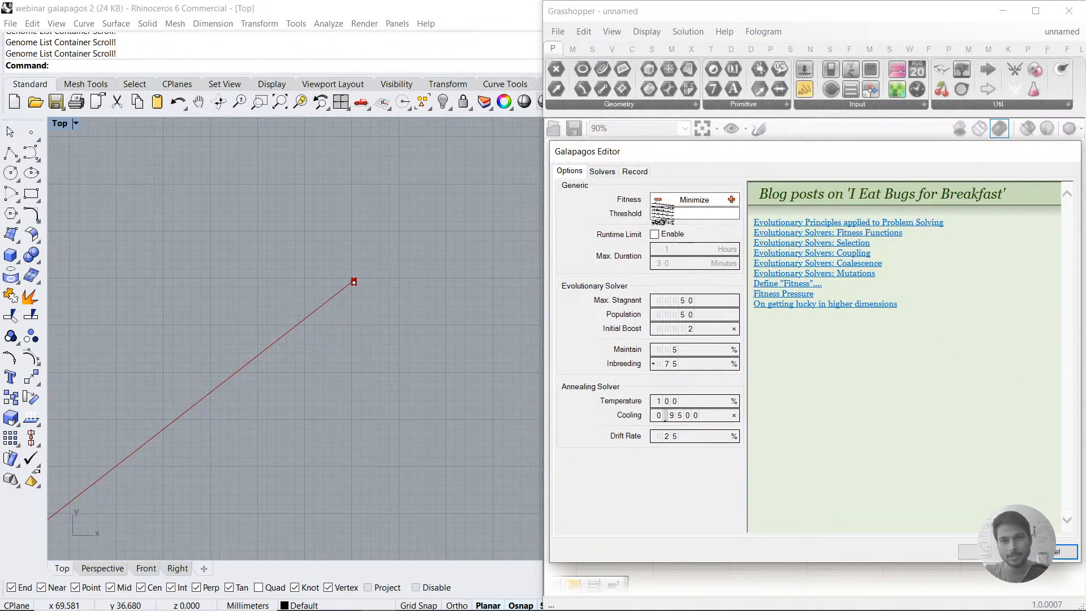
{"action": "left_click", "coordinate": [603, 173]}
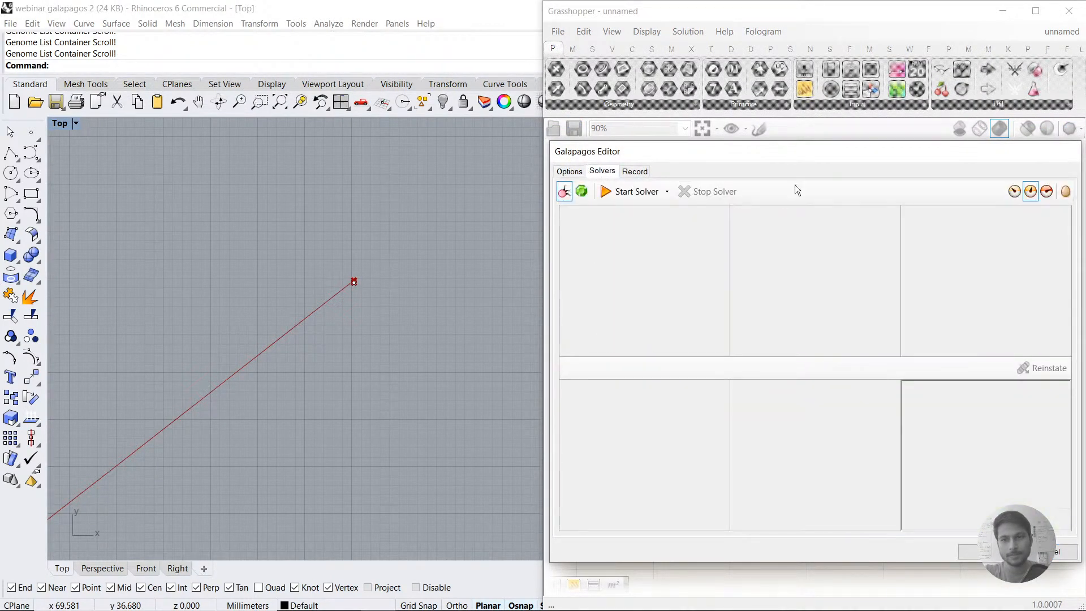
{"action": "left_click", "coordinate": [638, 193]}
{"action": "scroll", "coordinate": [362, 303], "scroll_direction": "up", "scroll_amount": 3}
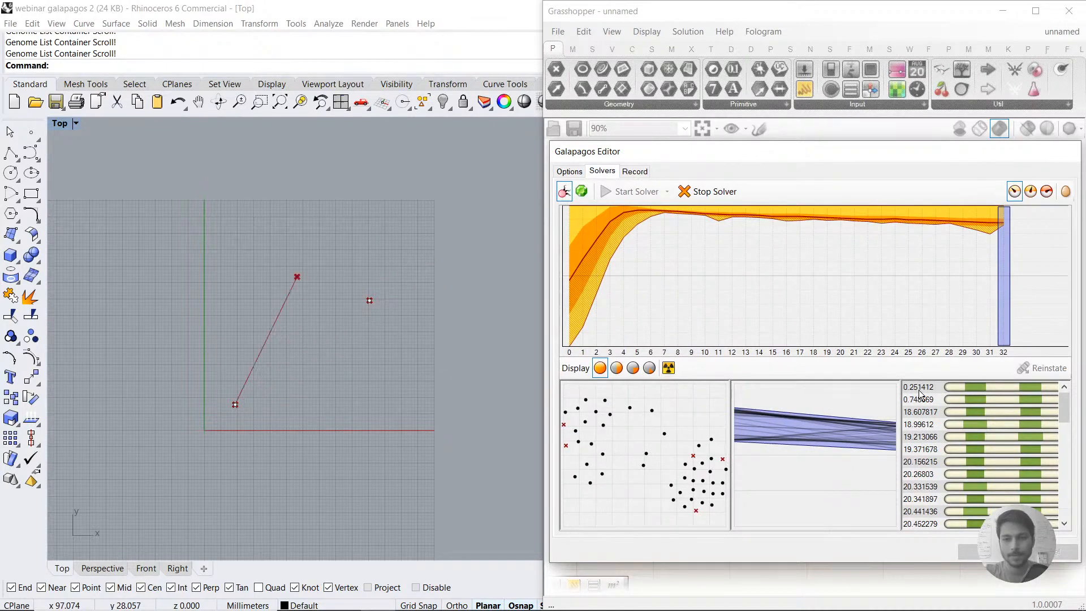
{"action": "left_click", "coordinate": [722, 198]}
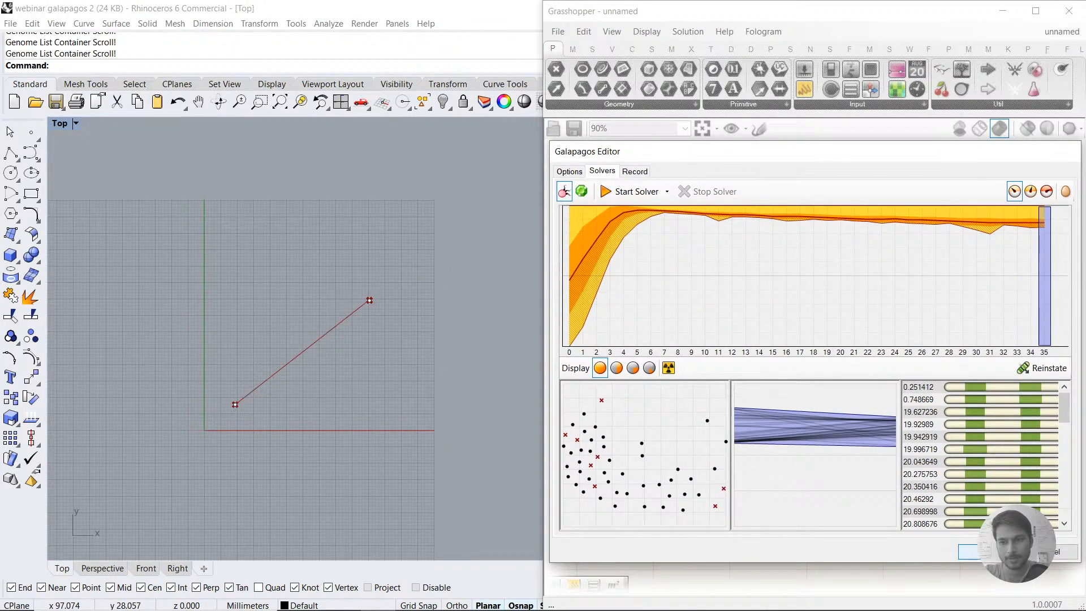
{"action": "left_click", "coordinate": [984, 551]}
Step: Widen both number sliders in the Gene pool group to the same length for finer adjustment
{"action": "scroll", "coordinate": [644, 283], "scroll_direction": "up", "scroll_amount": 2}
{"action": "scroll", "coordinate": [405, 280], "scroll_direction": "up", "scroll_amount": 5}
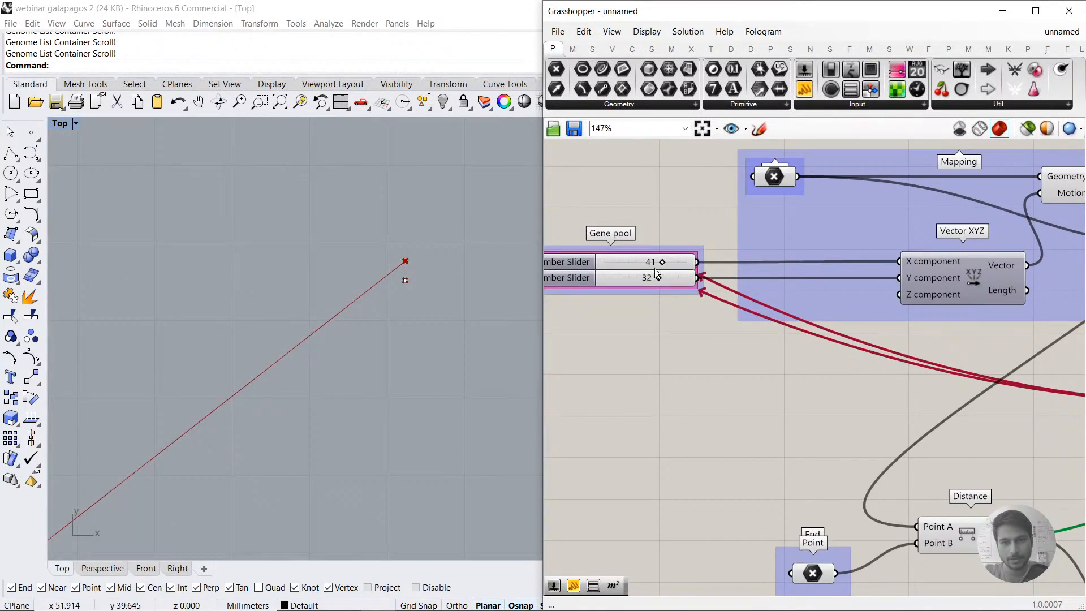
{"action": "scroll", "coordinate": [662, 265], "scroll_direction": "up", "scroll_amount": 4}
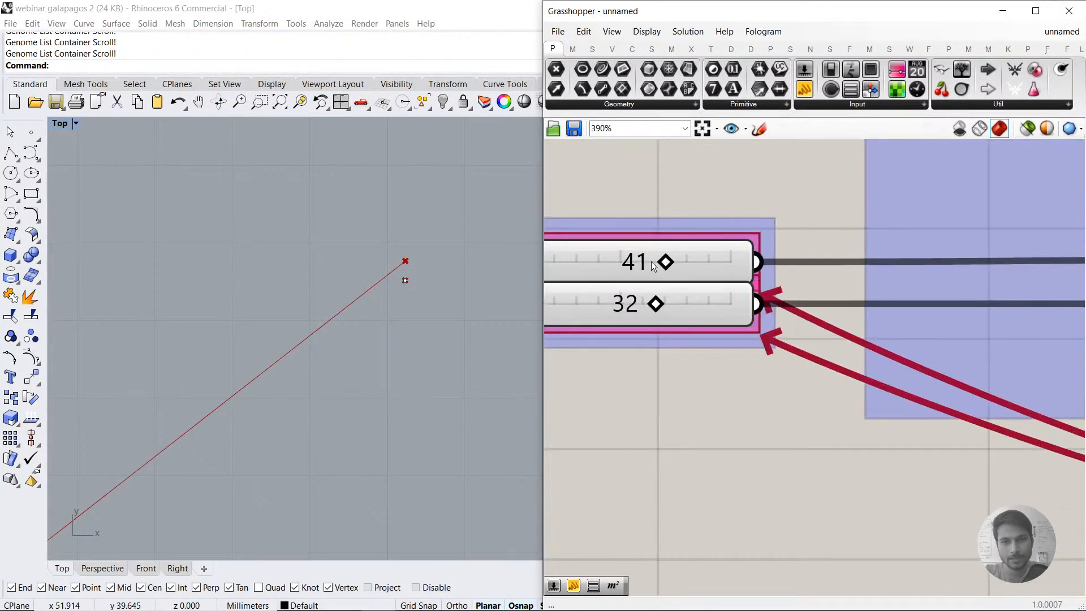
{"action": "left_click_drag", "start_coordinate": [749, 262], "coordinate": [915, 260]}
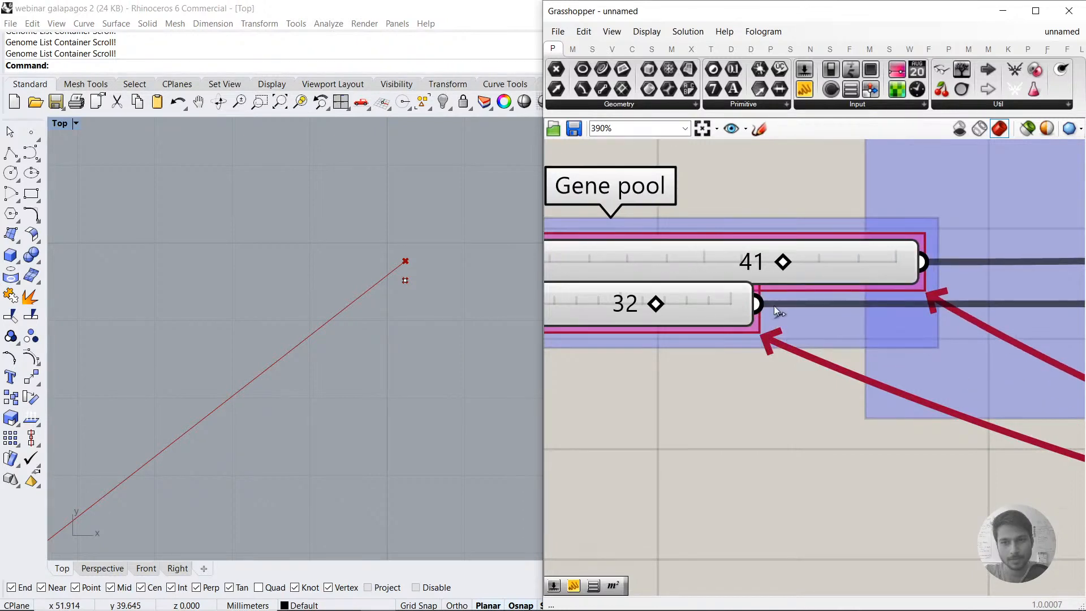
{"action": "left_click_drag", "start_coordinate": [750, 307], "coordinate": [915, 306]}
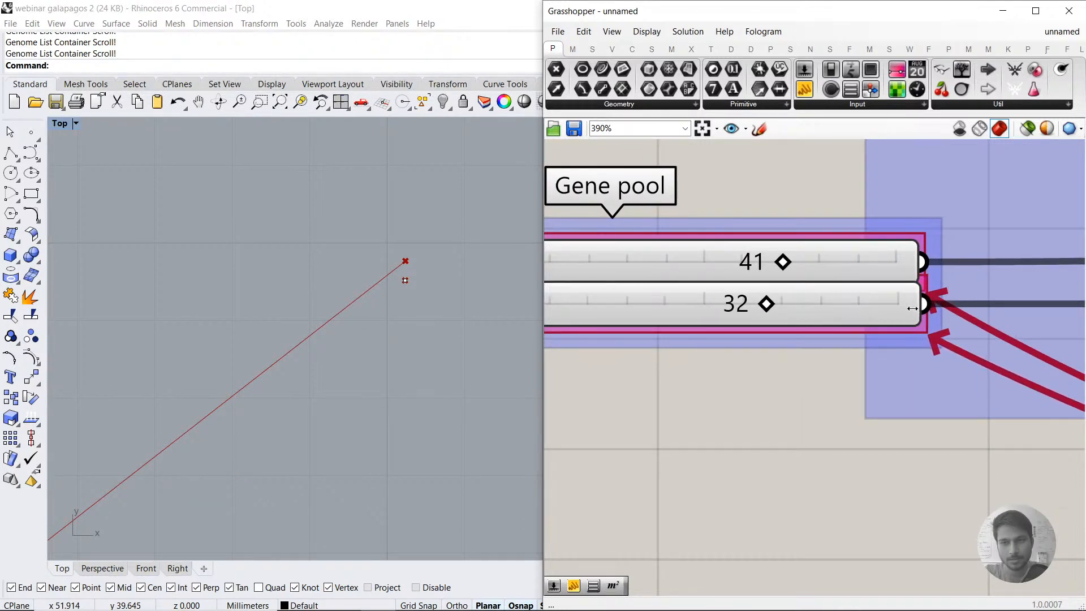
{"action": "left_click_drag", "start_coordinate": [779, 266], "coordinate": [782, 267]}
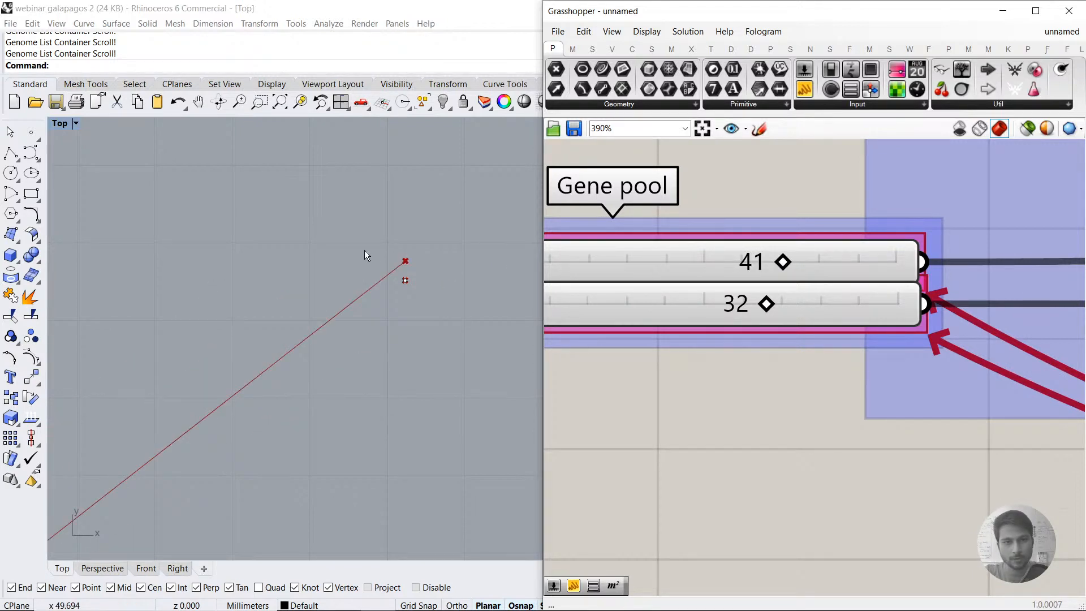
Step: Mark the moved point's position with a Rhino point, raise the upper gene slider to 42, and mark the new position too
{"action": "left_click", "coordinate": [32, 132]}
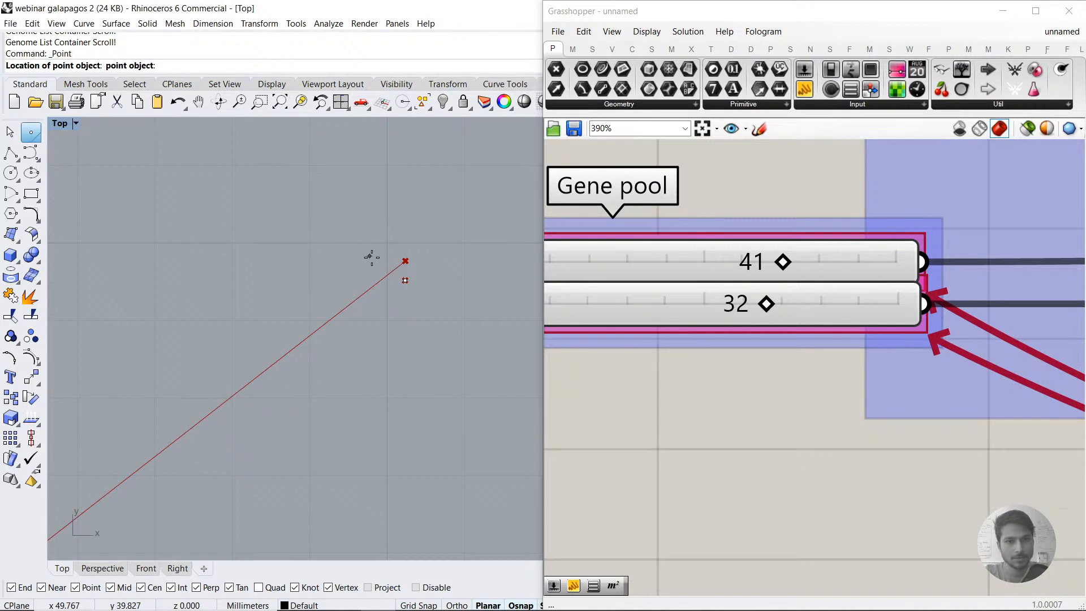
{"action": "left_click", "coordinate": [405, 260]}
{"action": "left_click", "coordinate": [781, 265]}
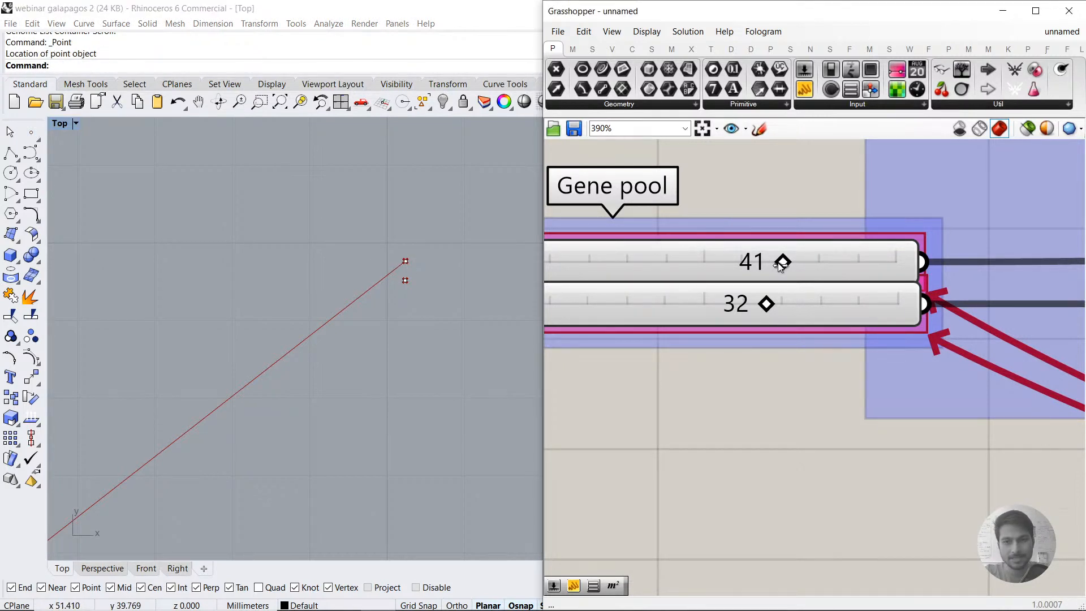
{"action": "left_click_drag", "start_coordinate": [781, 266], "coordinate": [785, 265]}
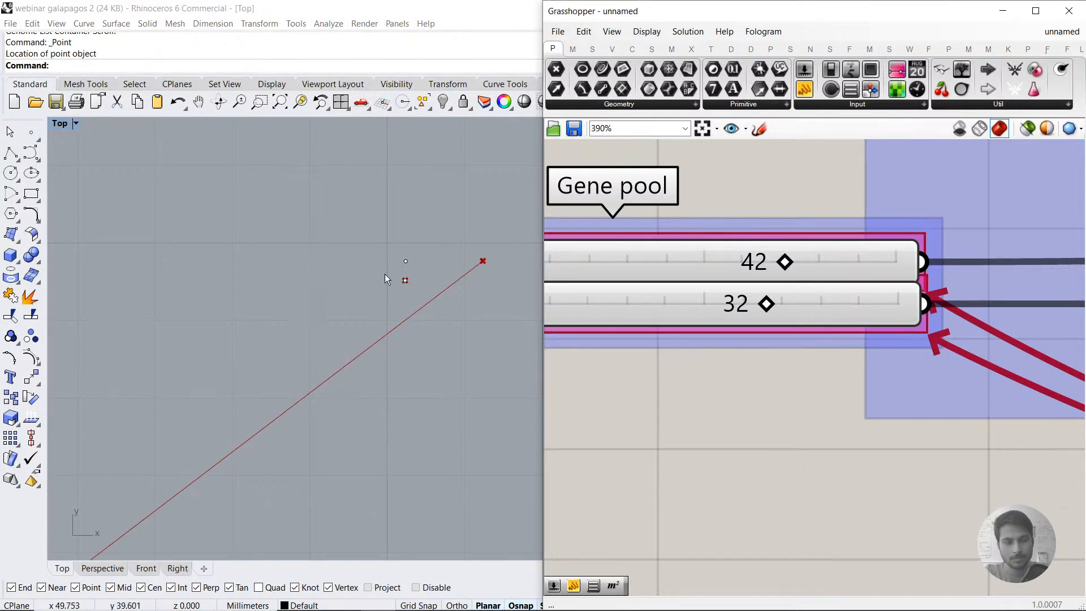
{"action": "left_click", "coordinate": [31, 132]}
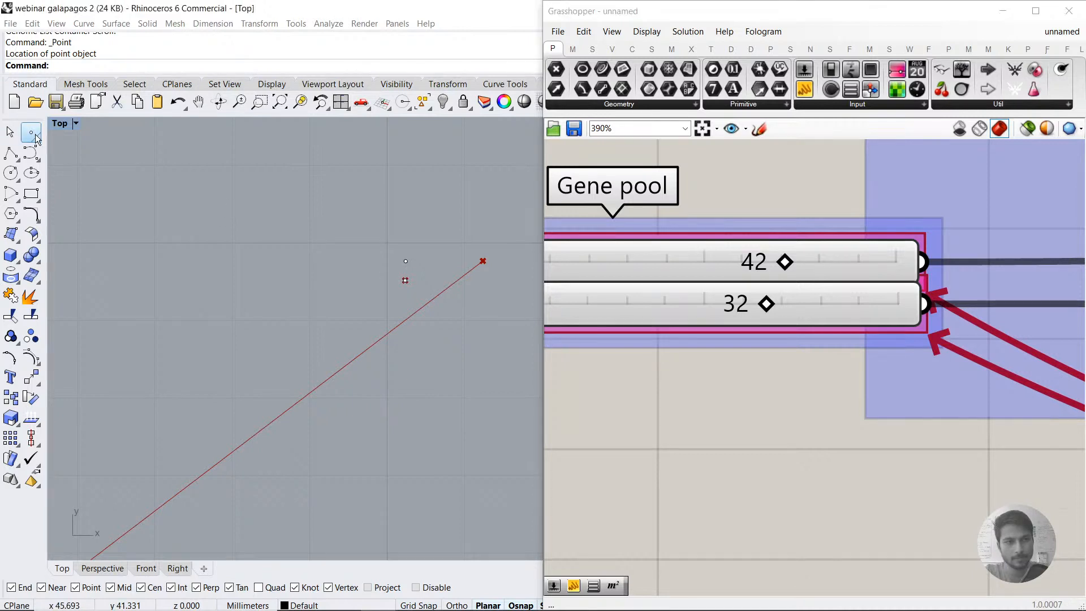
{"action": "left_click", "coordinate": [483, 261]}
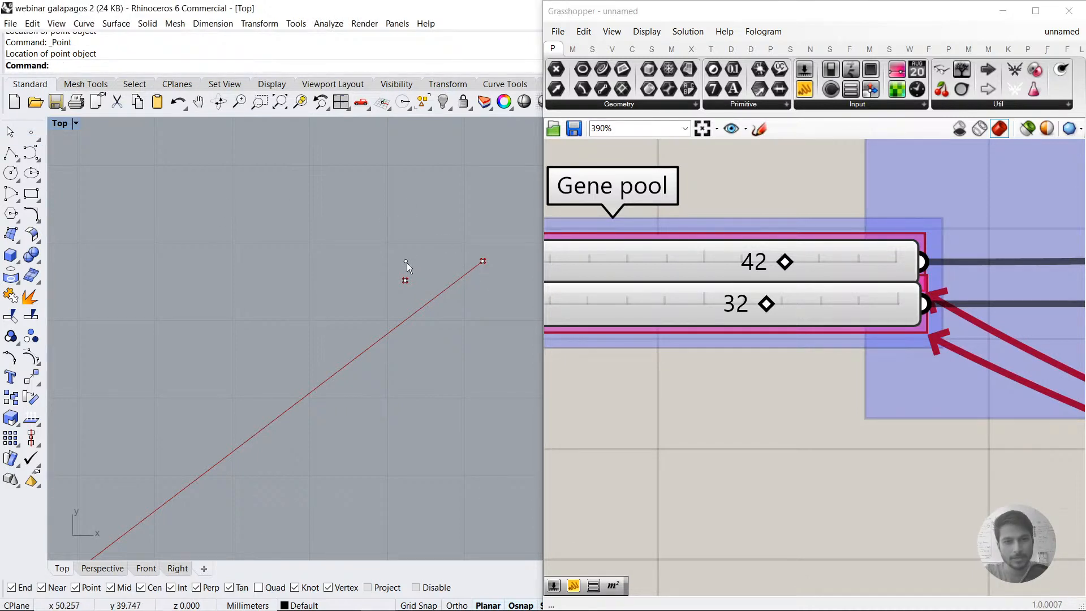
Step: Compare the two marker points with the end point to judge the gap left by whole-number slider steps
{"action": "left_click", "coordinate": [410, 266]}
{"action": "left_click", "coordinate": [484, 261], "text": "shift"}
{"action": "left_click", "coordinate": [490, 288]}
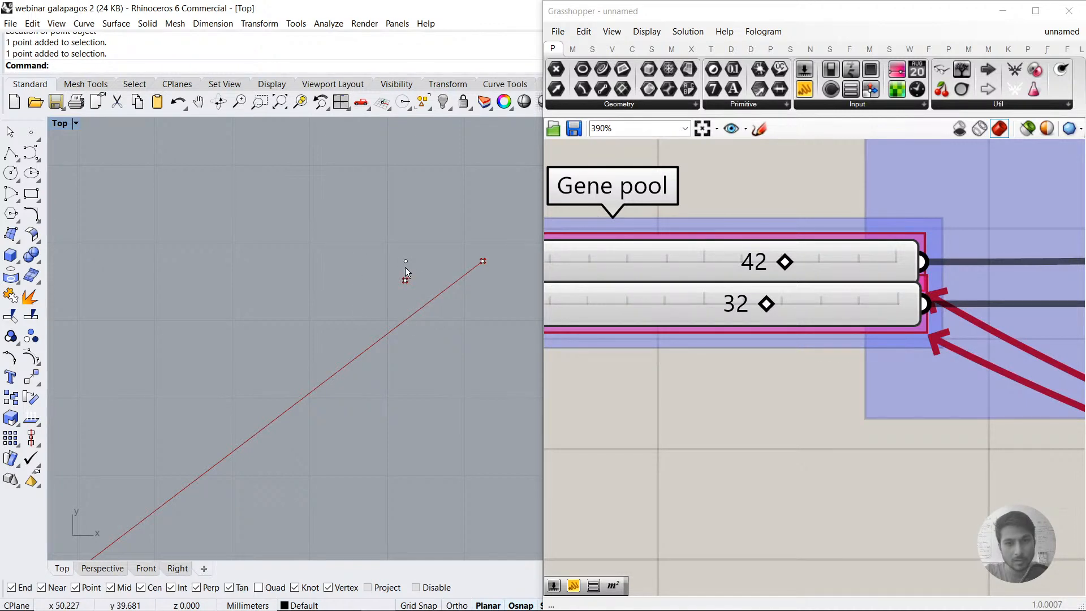
{"action": "scroll", "coordinate": [740, 298], "scroll_direction": "down", "scroll_amount": 3}
{"action": "left_click_drag", "start_coordinate": [739, 354], "coordinate": [673, 268]}
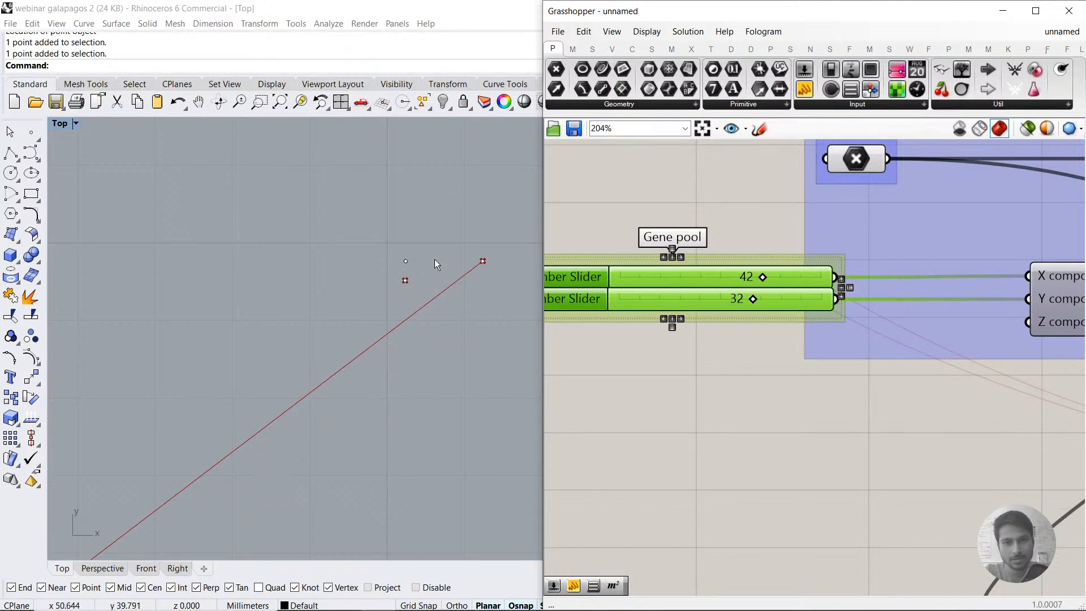
{"action": "left_click", "coordinate": [407, 263]}
{"action": "left_click", "coordinate": [447, 331]}
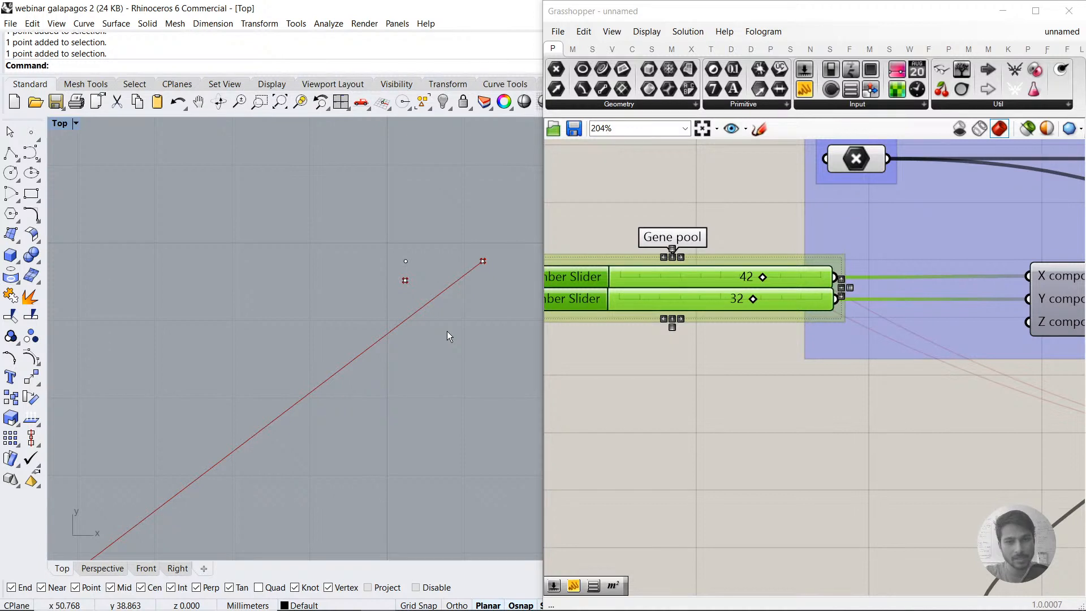
{"action": "left_click", "coordinate": [795, 378]}
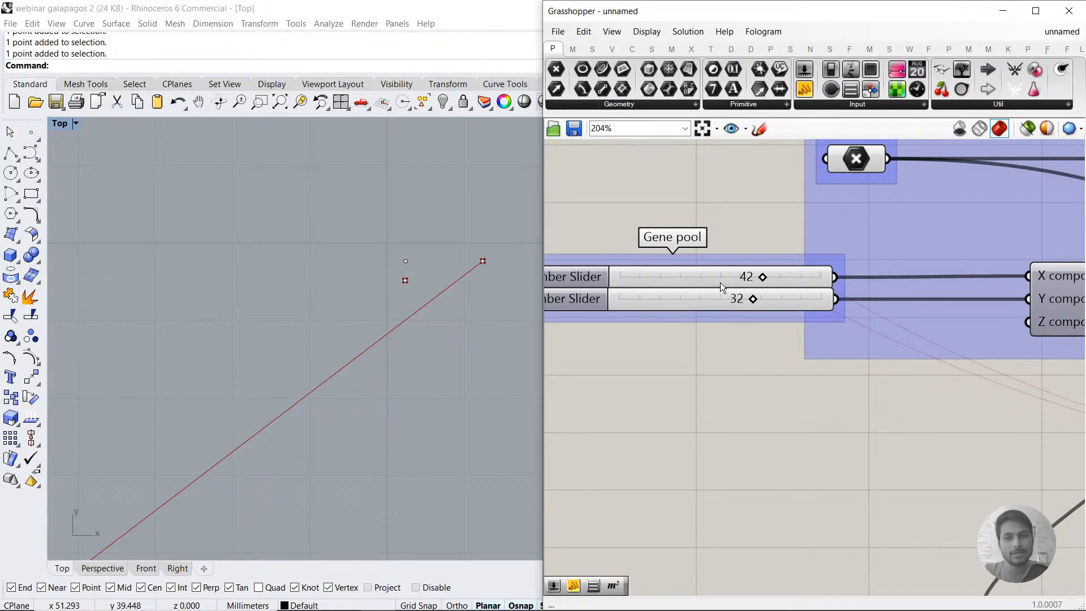
Step: Change the upper gene slider's rounding from integers to real numbers with 3 digits
{"action": "left_click", "coordinate": [585, 279]}
{"action": "double_click", "coordinate": [584, 278]}
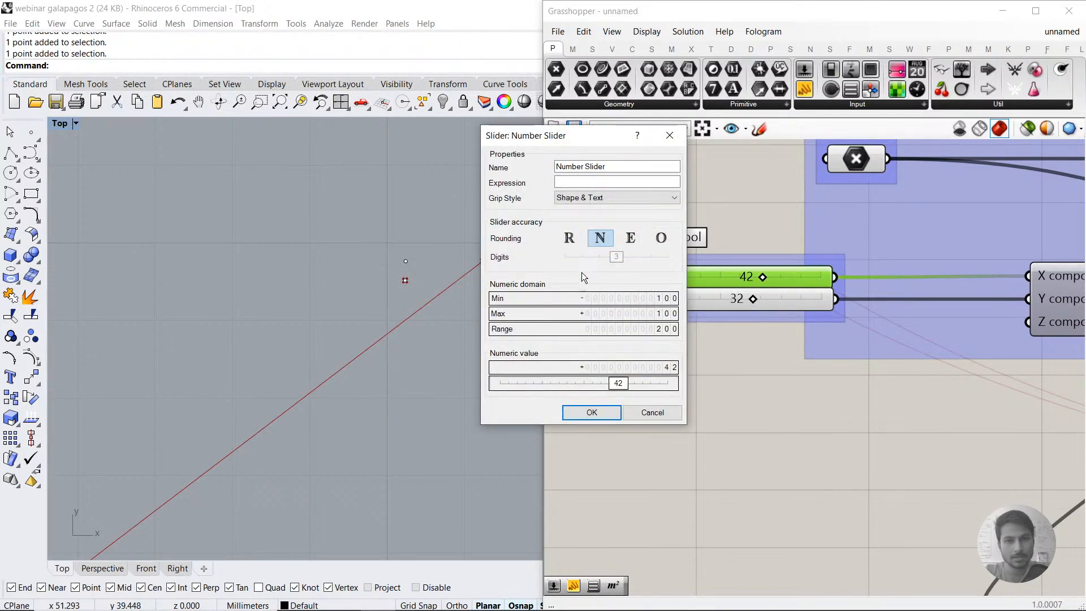
{"action": "left_click", "coordinate": [571, 239]}
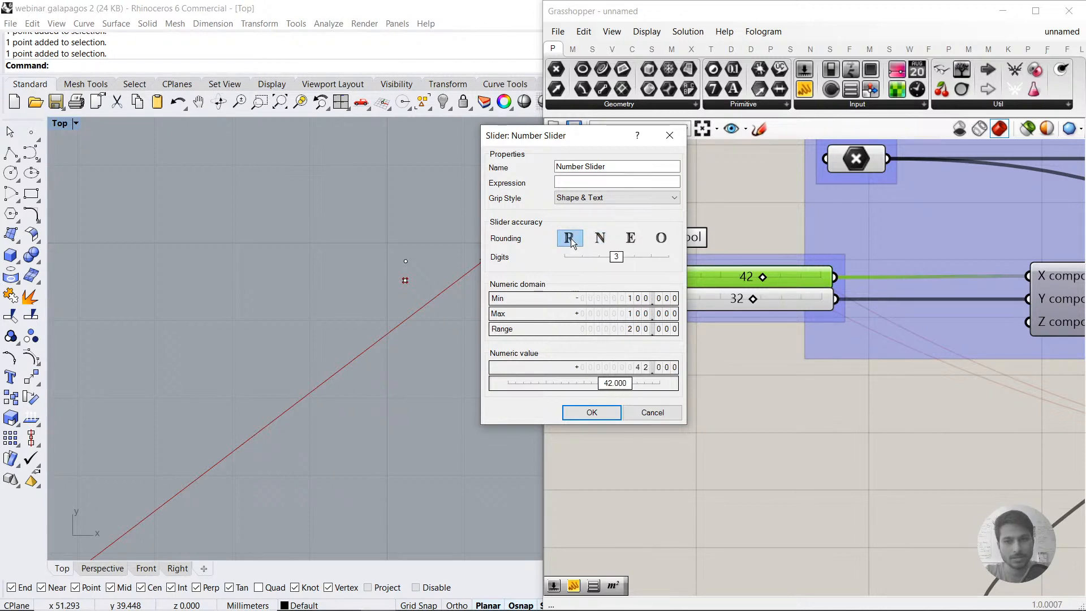
{"action": "left_click", "coordinate": [592, 412]}
{"action": "scroll", "coordinate": [730, 283], "scroll_direction": "up", "scroll_amount": 3}
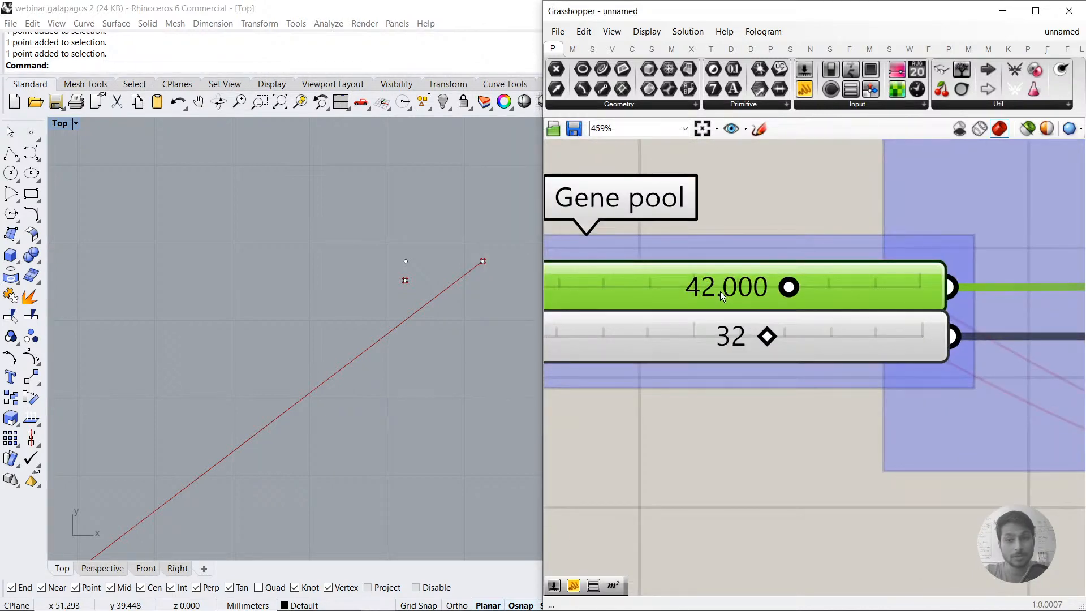
Step: Set the upper gene slider to 41.248 so the moved point lands between the two marker points
{"action": "scroll", "coordinate": [486, 267], "scroll_direction": "up", "scroll_amount": 4}
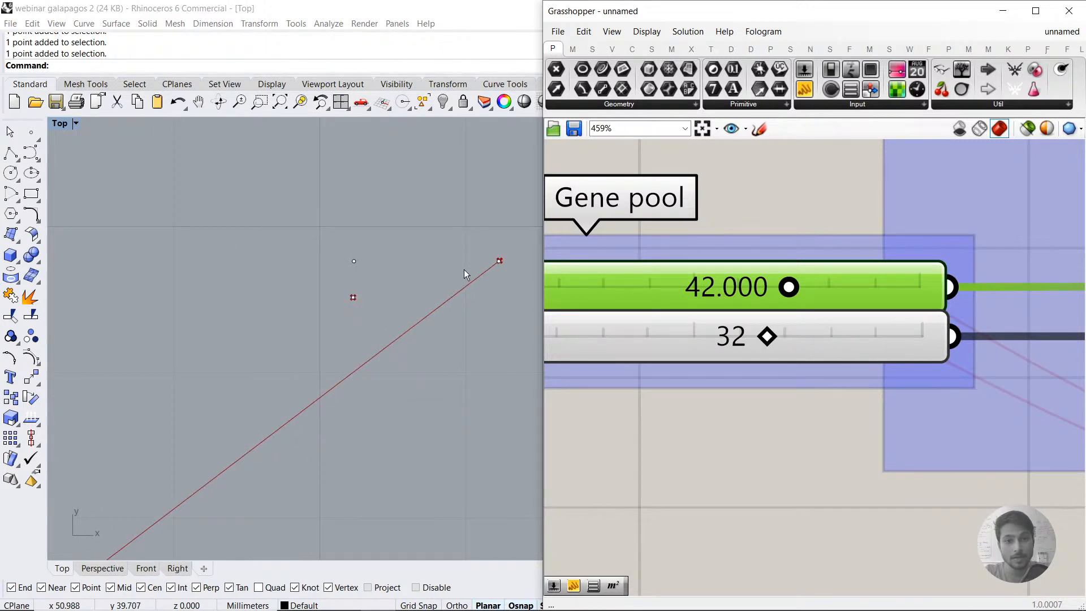
{"action": "left_click", "coordinate": [333, 262]}
{"action": "left_click", "coordinate": [477, 264]}
{"action": "left_click", "coordinate": [498, 336]}
{"action": "left_click", "coordinate": [788, 288]}
{"action": "left_click_drag", "start_coordinate": [789, 290], "coordinate": [786, 287]}
{"action": "scroll", "coordinate": [301, 318], "scroll_direction": "up", "scroll_amount": 3}
{"action": "scroll", "coordinate": [337, 308], "scroll_direction": "down", "scroll_amount": 2}
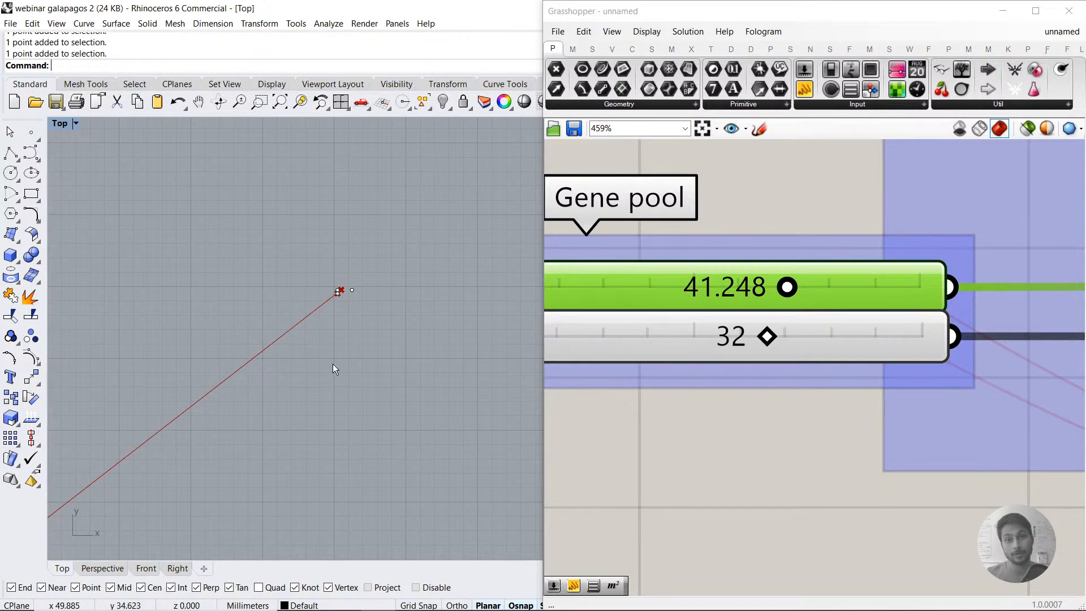
Step: Change the lower gene slider's rounding from integers to real numbers with 3 digits
{"action": "scroll", "coordinate": [793, 460], "scroll_direction": "down", "scroll_amount": 3}
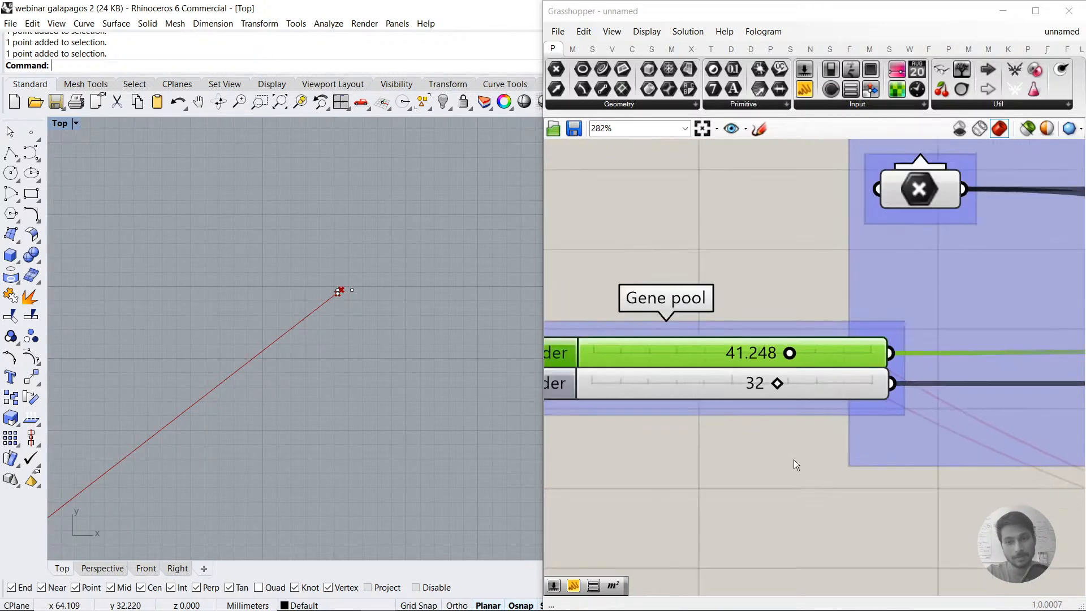
{"action": "left_click", "coordinate": [643, 370]}
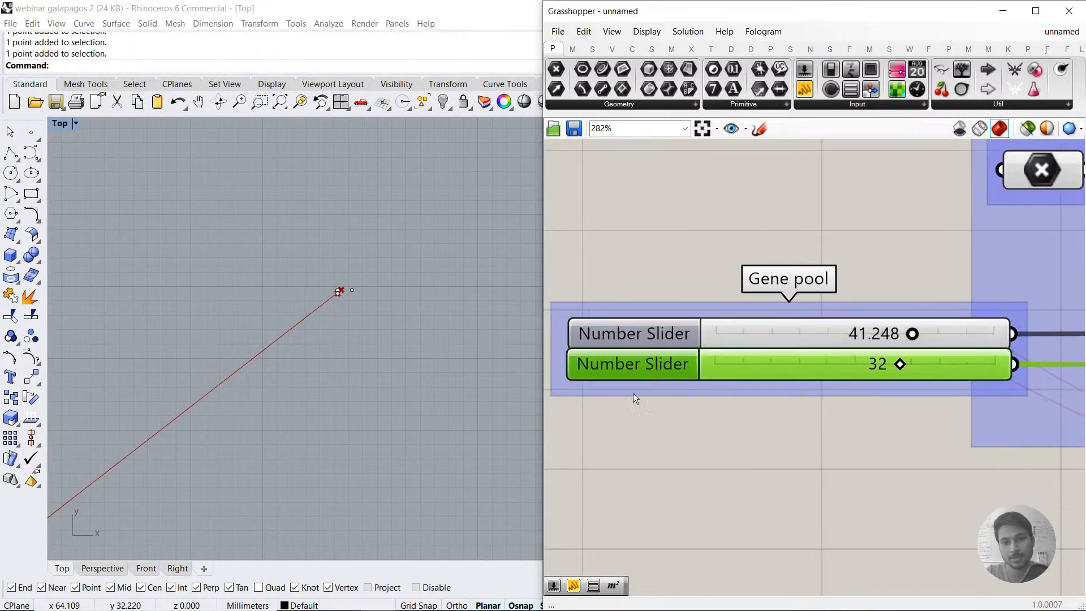
{"action": "left_click", "coordinate": [645, 443]}
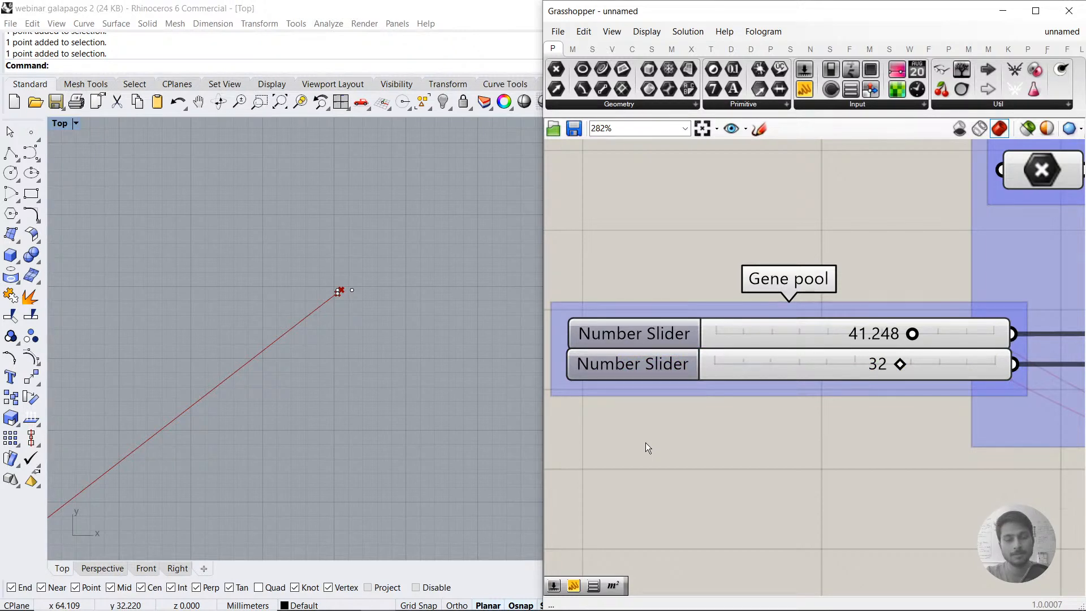
{"action": "double_click", "coordinate": [623, 374]}
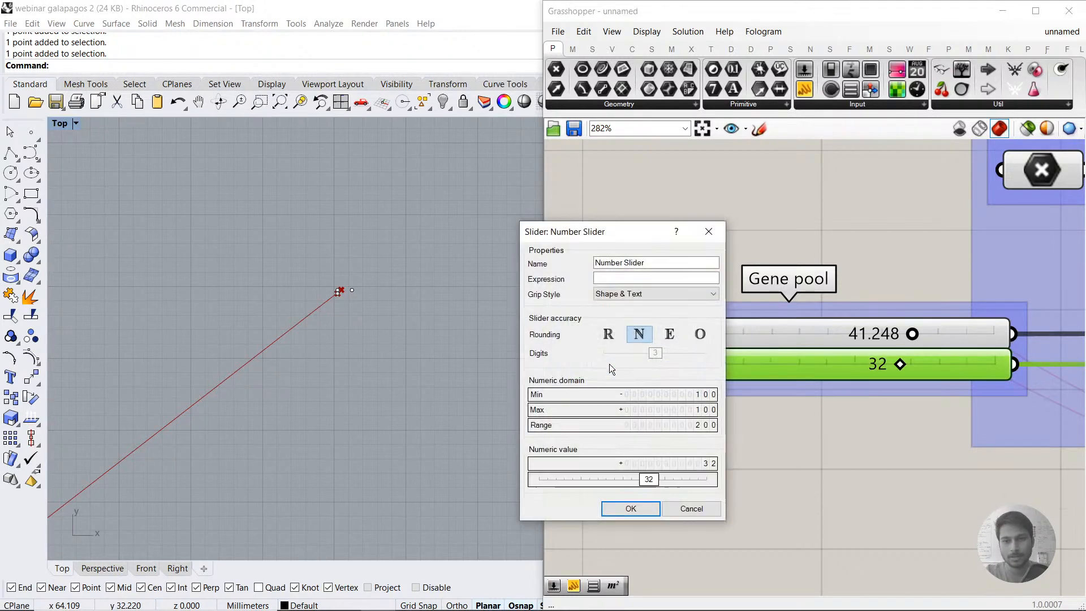
{"action": "left_click", "coordinate": [607, 334]}
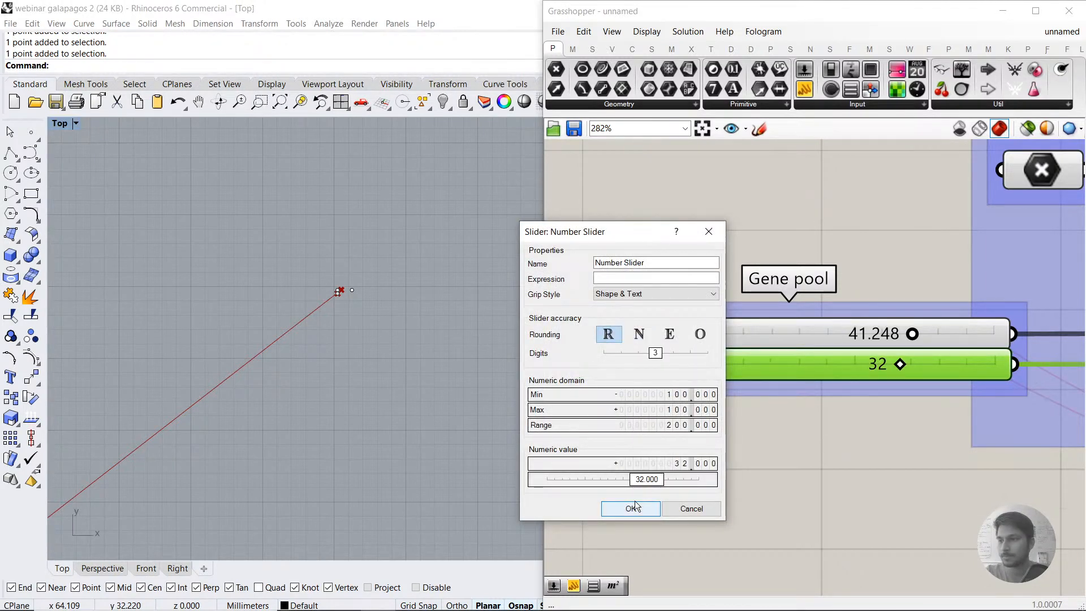
{"action": "left_click", "coordinate": [634, 501]}
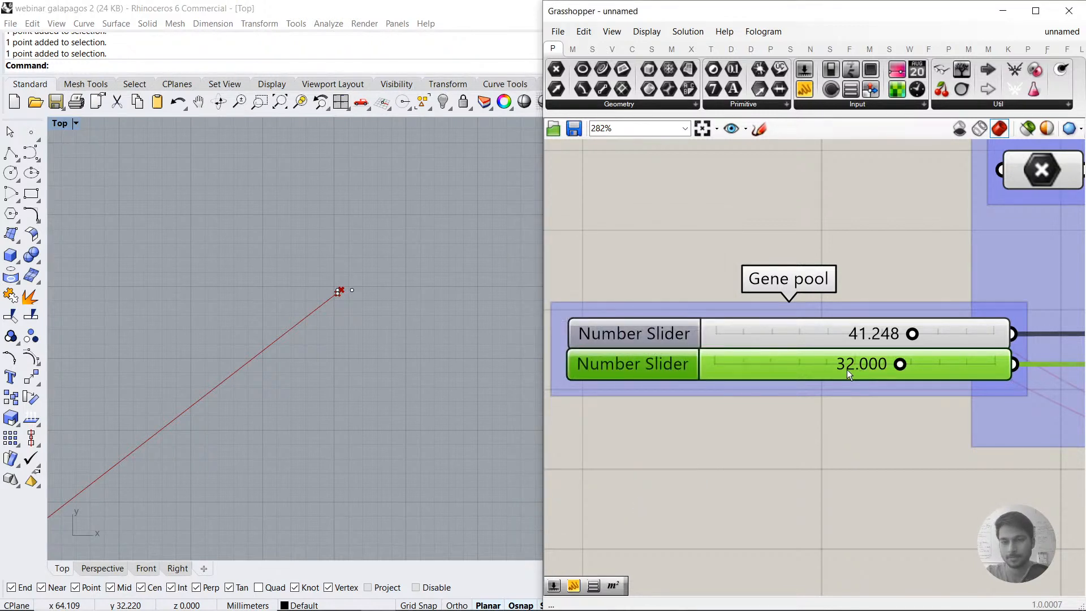
{"action": "left_click", "coordinate": [865, 467]}
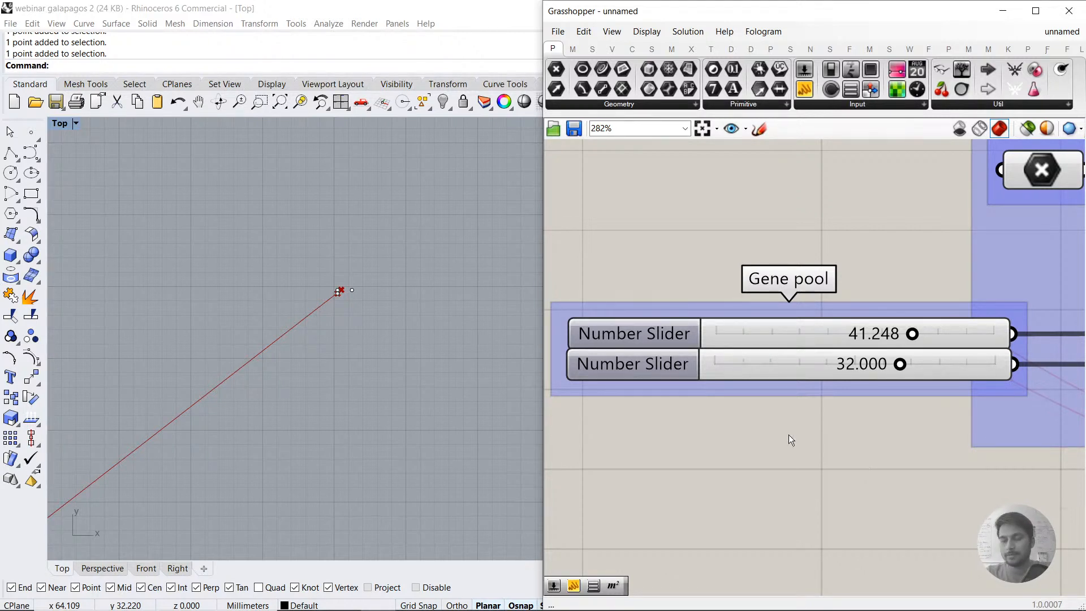
Step: Set the gene sliders to 13.888 and 49.558, and delete the two marker points from the Rhino Top viewport
{"action": "scroll", "coordinate": [832, 450], "scroll_direction": "down", "scroll_amount": 1}
{"action": "left_click_drag", "start_coordinate": [895, 352], "coordinate": [867, 352]}
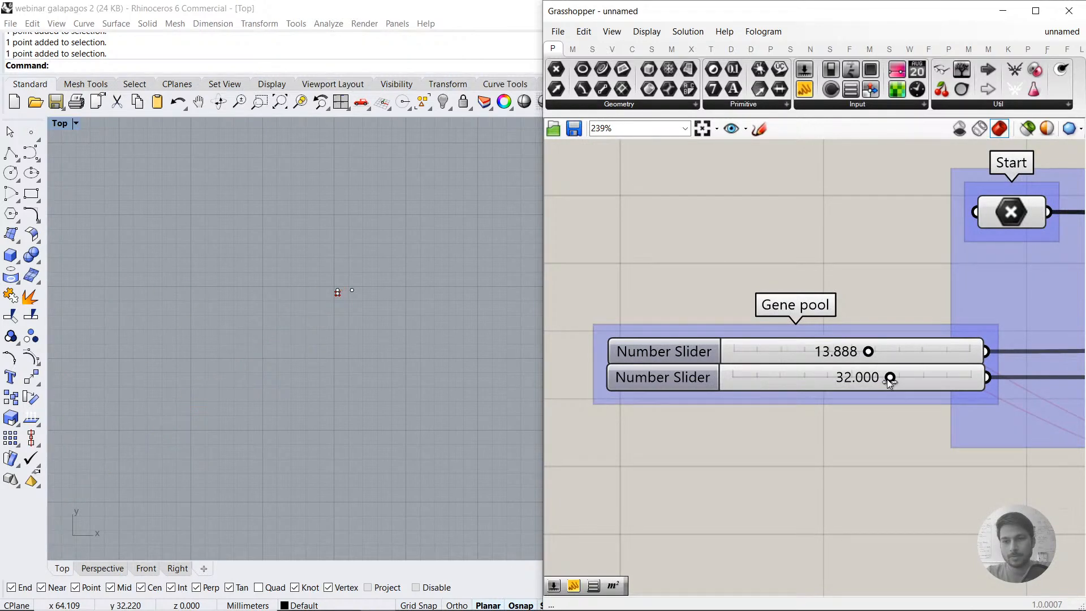
{"action": "left_click_drag", "start_coordinate": [328, 276], "coordinate": [381, 295]}
{"action": "key", "text": "Delete"}
{"action": "scroll", "coordinate": [343, 305], "scroll_direction": "down", "scroll_amount": 4}
{"action": "scroll", "coordinate": [935, 435], "scroll_direction": "down", "scroll_amount": 3}
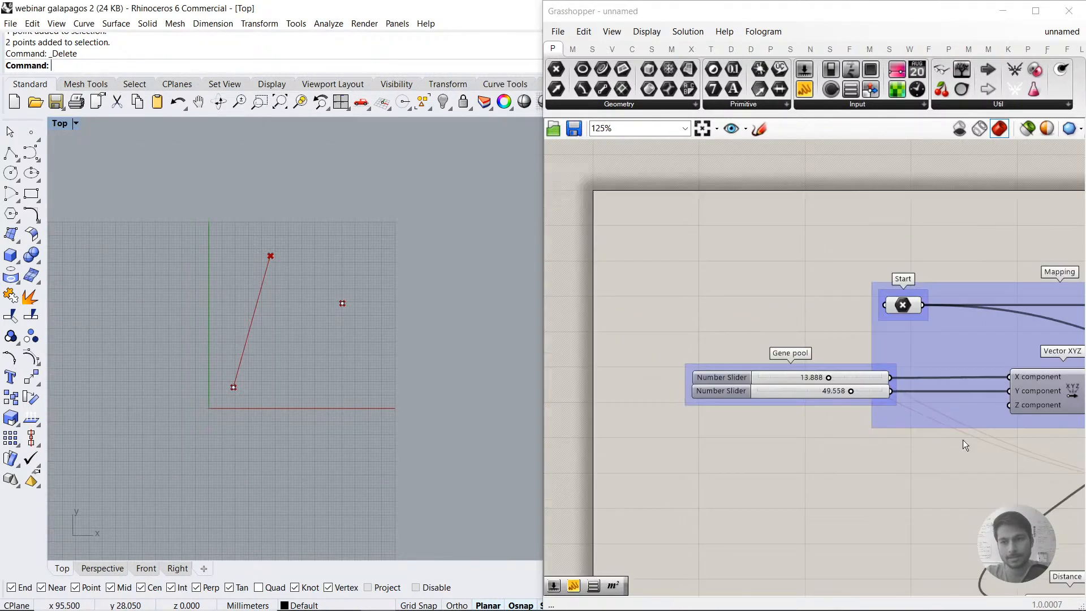
Step: Run the Galapagos evolutionary solver with the real-number genes and stop it at generation 1
{"action": "right_click_drag", "start_coordinate": [891, 347], "coordinate": [538, 232]}
{"action": "double_click", "coordinate": [769, 279]}
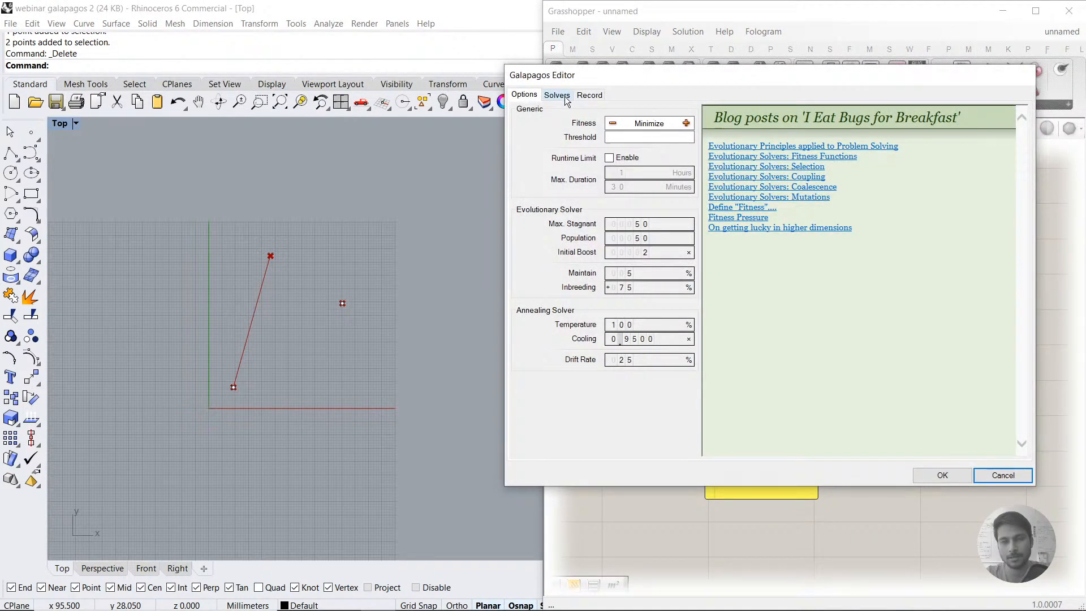
{"action": "left_click", "coordinate": [560, 95]}
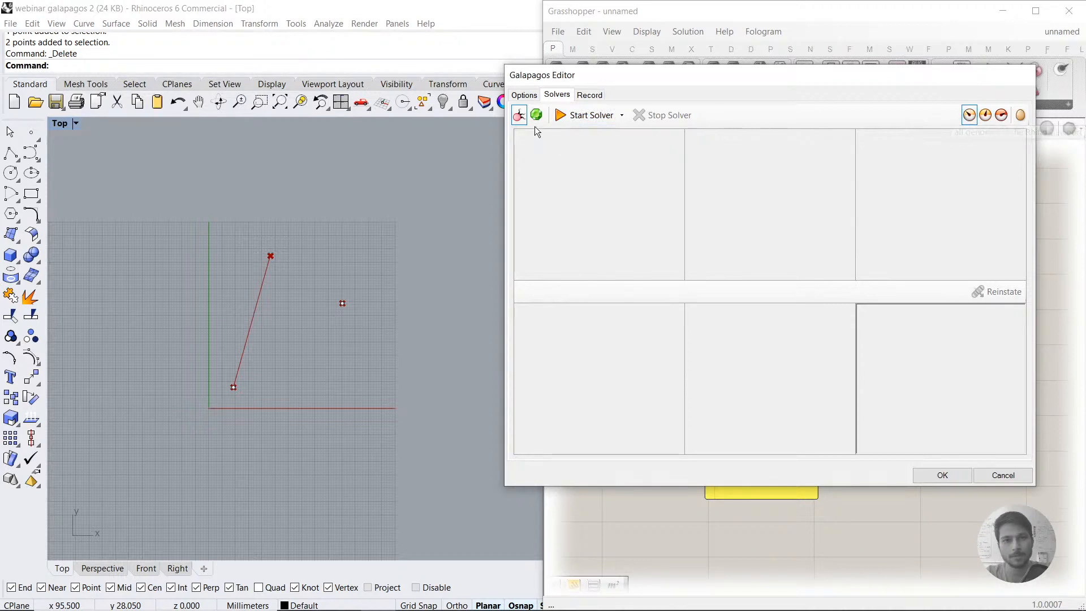
{"action": "left_click", "coordinate": [583, 116]}
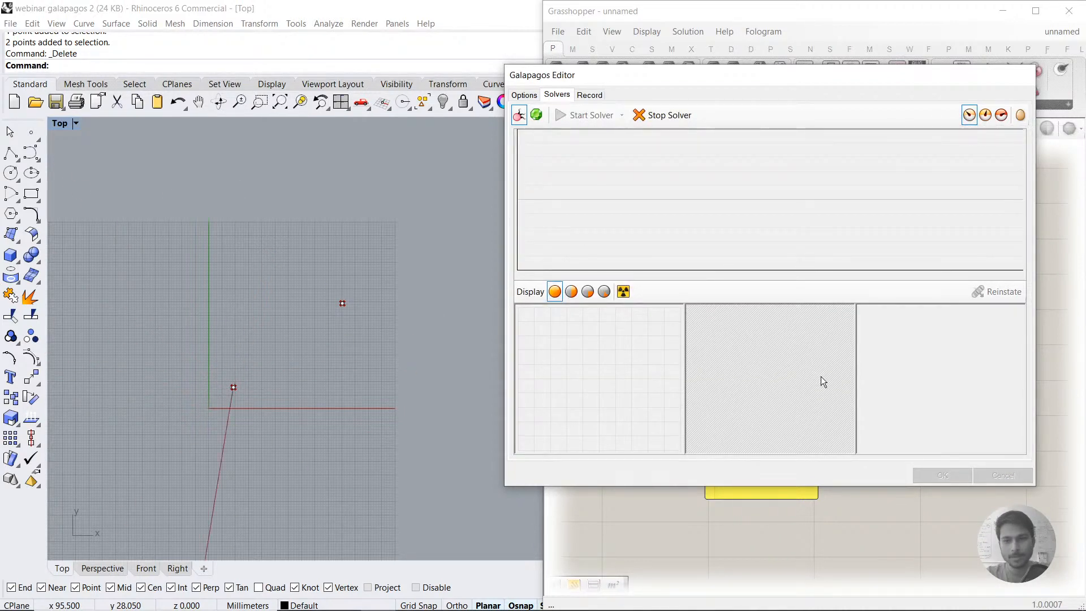
{"action": "left_click", "coordinate": [667, 118]}
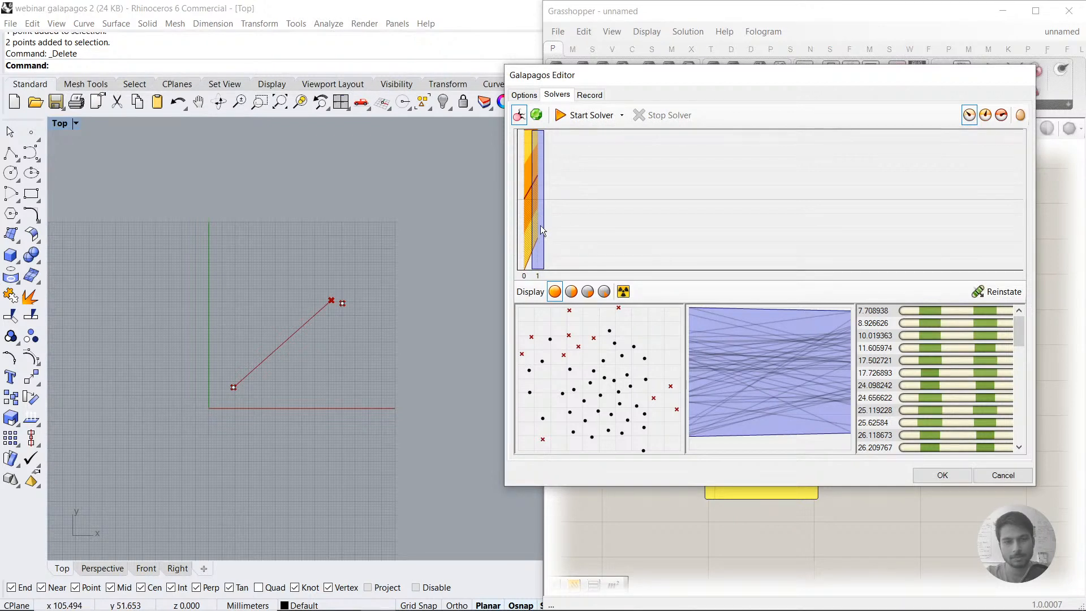
Step: Reinstate the best genome of generation 1 and look through the genome list down to its worst fitness values
{"action": "left_click", "coordinate": [879, 312]}
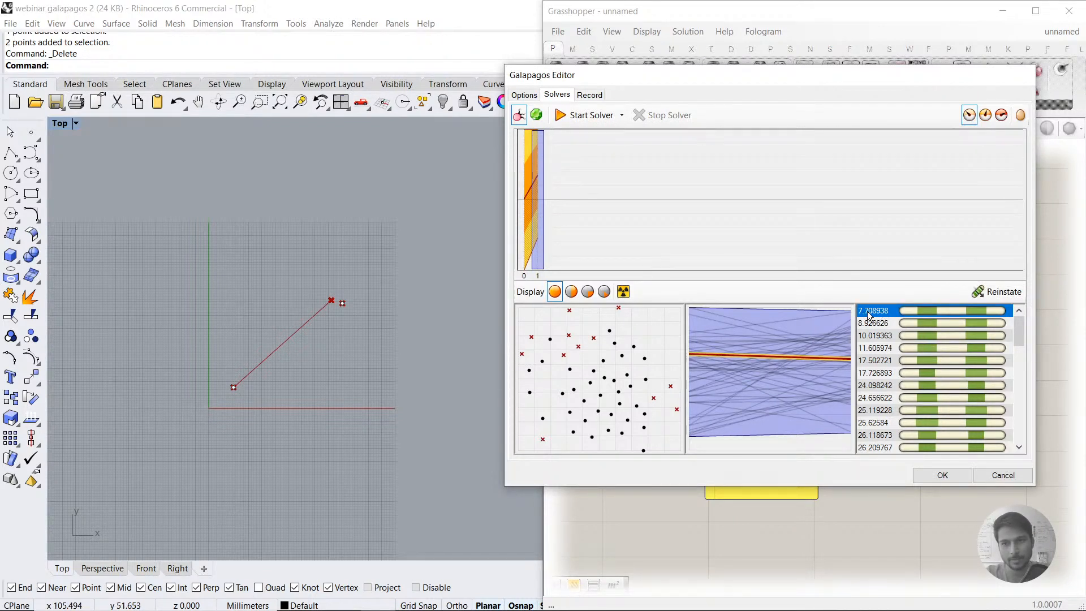
{"action": "left_click", "coordinate": [1011, 291]}
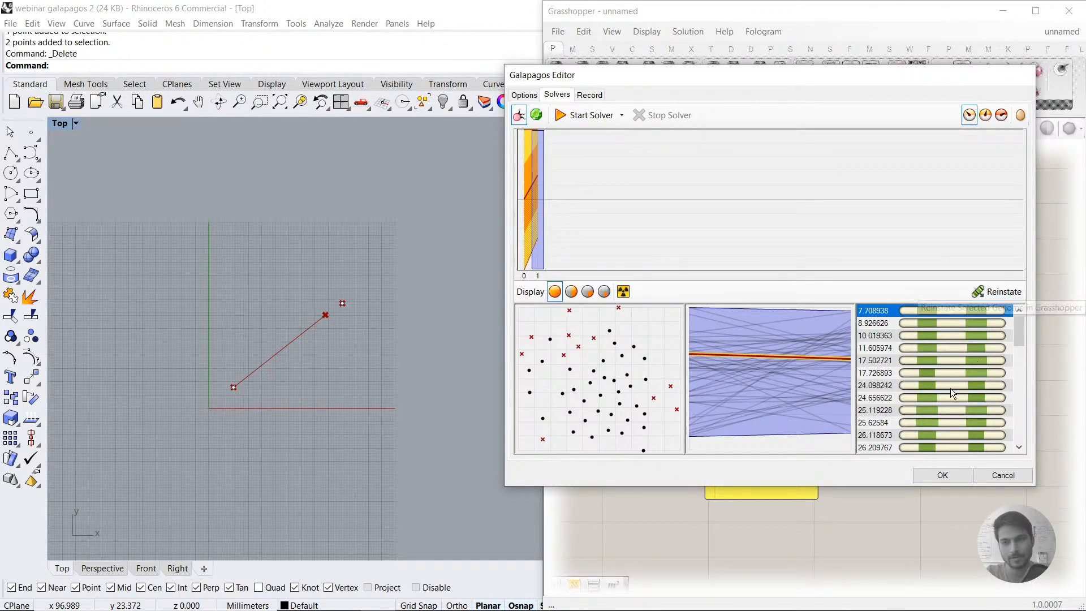
{"action": "left_click_drag", "start_coordinate": [1023, 333], "coordinate": [933, 447]}
{"action": "left_click_drag", "start_coordinate": [1016, 432], "coordinate": [929, 455]}
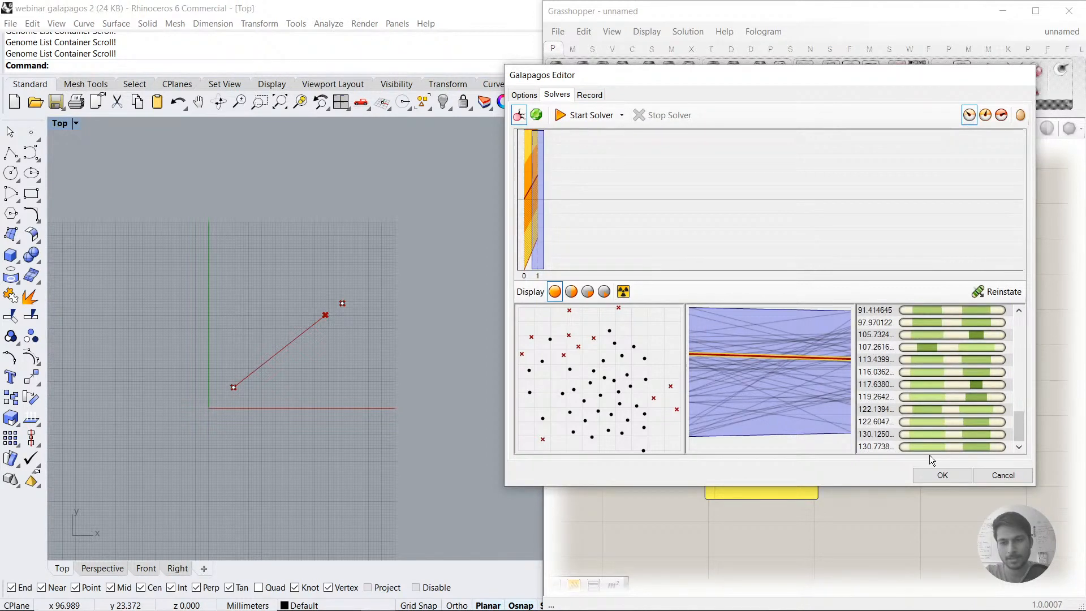
Step: Reinstate the genome with the worst fitness in the list, then reinstate the best one
{"action": "left_click", "coordinate": [931, 448]}
{"action": "left_click", "coordinate": [1003, 292]}
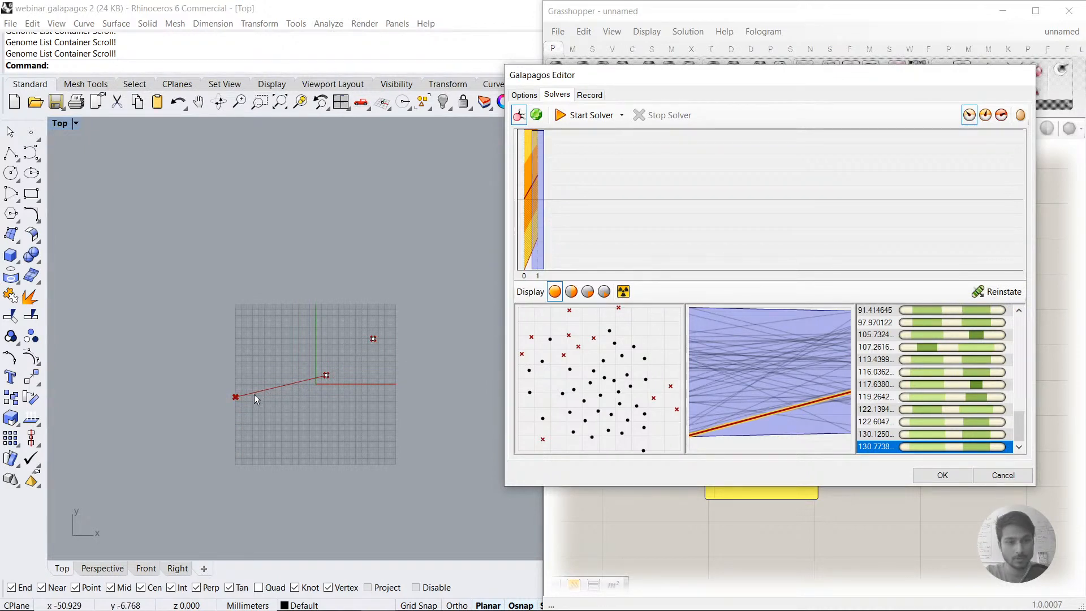
{"action": "left_click_drag", "start_coordinate": [1025, 429], "coordinate": [1014, 307]}
{"action": "left_click", "coordinate": [912, 310]}
{"action": "left_click", "coordinate": [996, 293]}
Step: Reinstate two mid-list genomes in turn, starting with the one of fitness 43.864893
{"action": "scroll", "coordinate": [906, 385], "scroll_direction": "down", "scroll_amount": 4}
{"action": "left_click", "coordinate": [888, 356]}
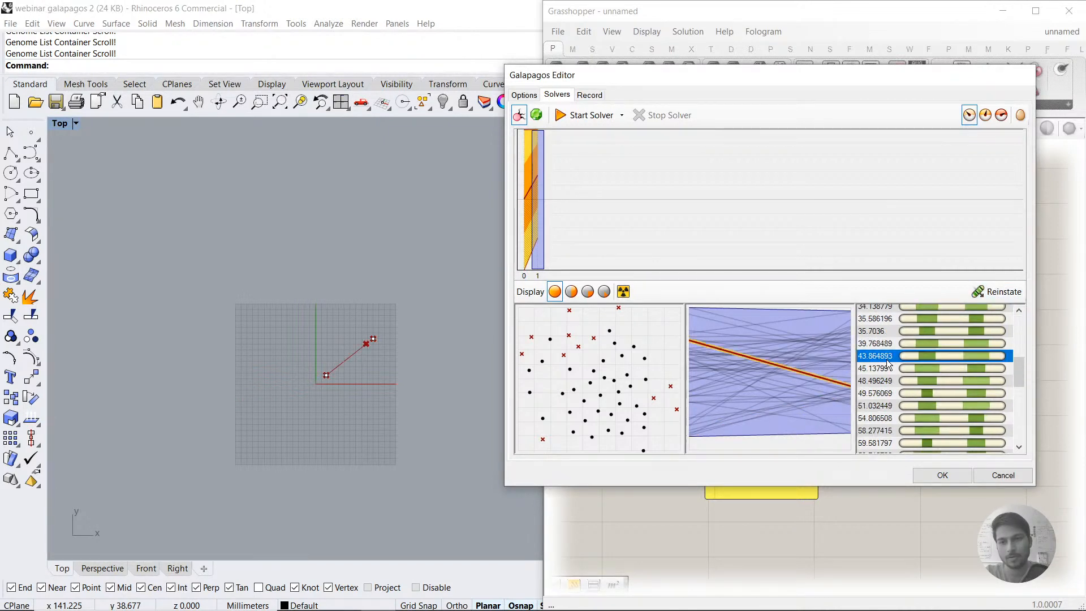
{"action": "left_click", "coordinate": [986, 300]}
{"action": "left_click", "coordinate": [880, 368]}
{"action": "left_click", "coordinate": [999, 294]}
Step: Reinstate the genome with fitness 8.926626 near the head of the list and accept the Galapagos result
{"action": "scroll", "coordinate": [904, 346], "scroll_direction": "up", "scroll_amount": 2}
{"action": "left_click", "coordinate": [901, 352]}
{"action": "scroll", "coordinate": [901, 352], "scroll_direction": "up", "scroll_amount": 1}
{"action": "left_click", "coordinate": [901, 352]}
{"action": "left_click", "coordinate": [996, 292]}
{"action": "left_click", "coordinate": [894, 322]}
{"action": "left_click", "coordinate": [978, 299]}
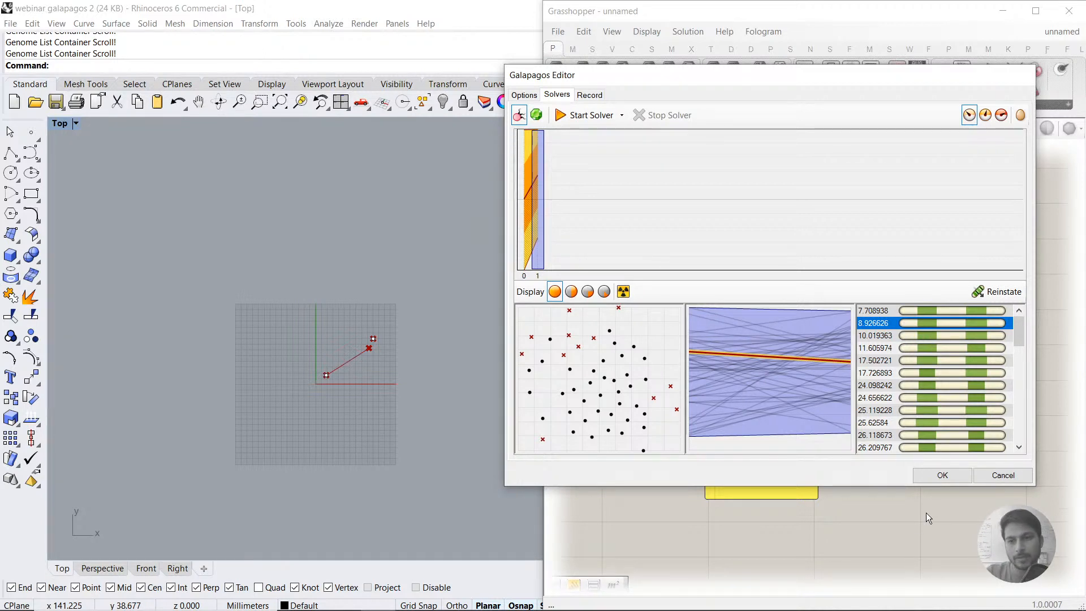
{"action": "left_click", "coordinate": [942, 476]}
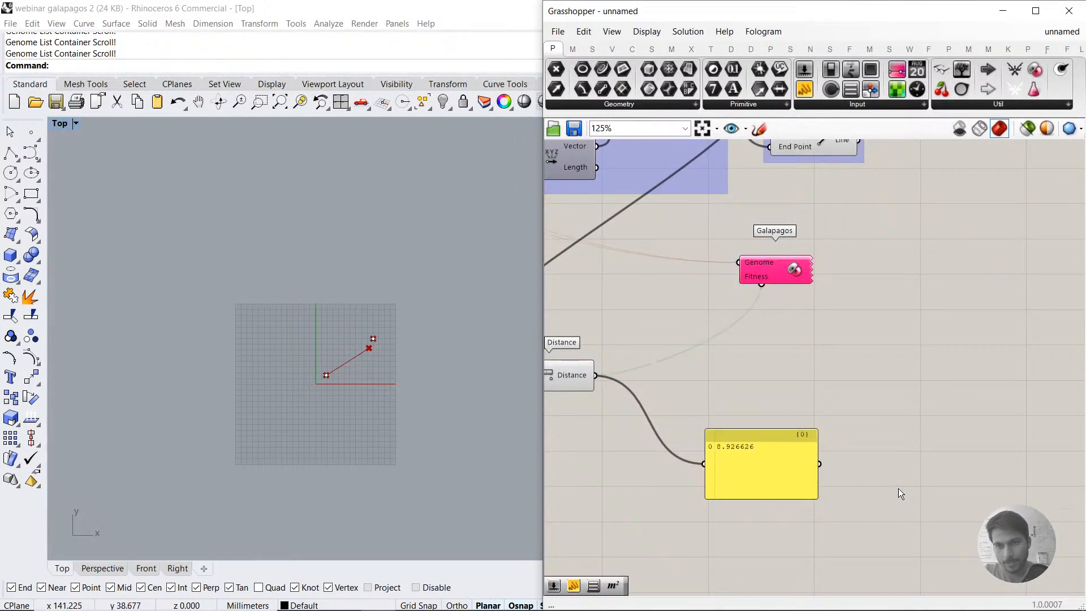
Step: Set the gene slider feeding the X component to -100.000
{"action": "scroll", "coordinate": [916, 470], "scroll_direction": "down", "scroll_amount": 2}
{"action": "right_click_drag", "start_coordinate": [746, 382], "coordinate": [924, 413]}
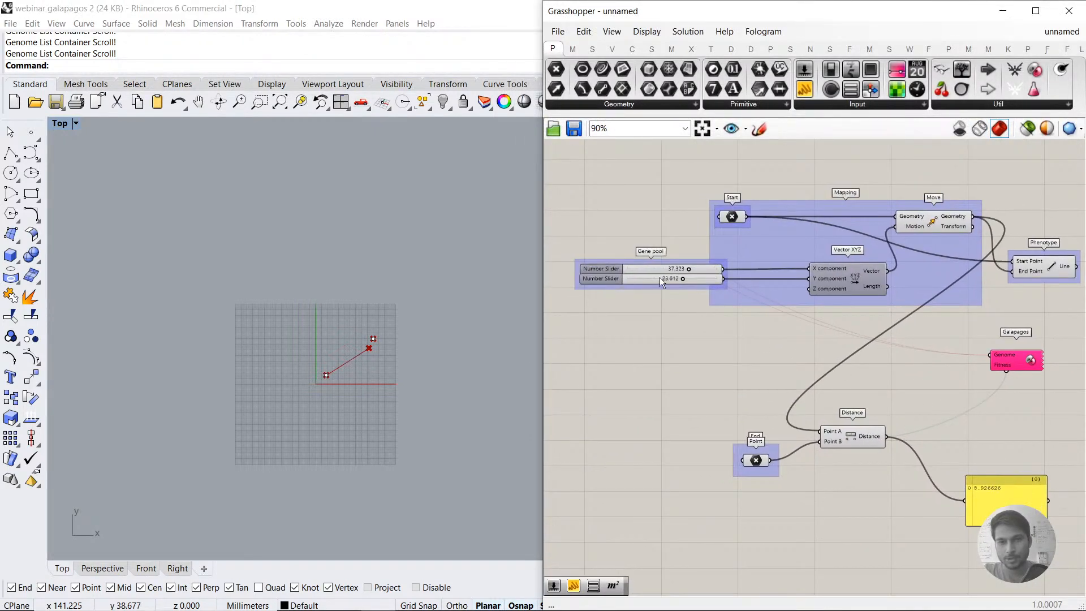
{"action": "scroll", "coordinate": [670, 284], "scroll_direction": "up", "scroll_amount": 3}
{"action": "left_click_drag", "start_coordinate": [667, 315], "coordinate": [631, 267]}
{"action": "left_click", "coordinate": [667, 344]}
{"action": "right_click_drag", "start_coordinate": [667, 345], "coordinate": [754, 363]}
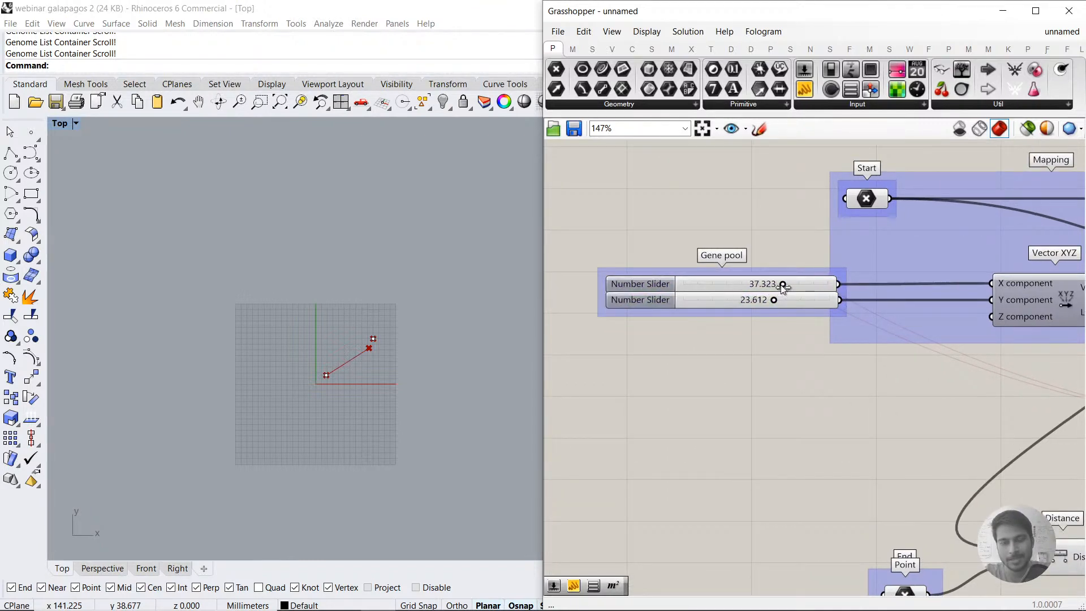
{"action": "left_click_drag", "start_coordinate": [784, 285], "coordinate": [688, 298]}
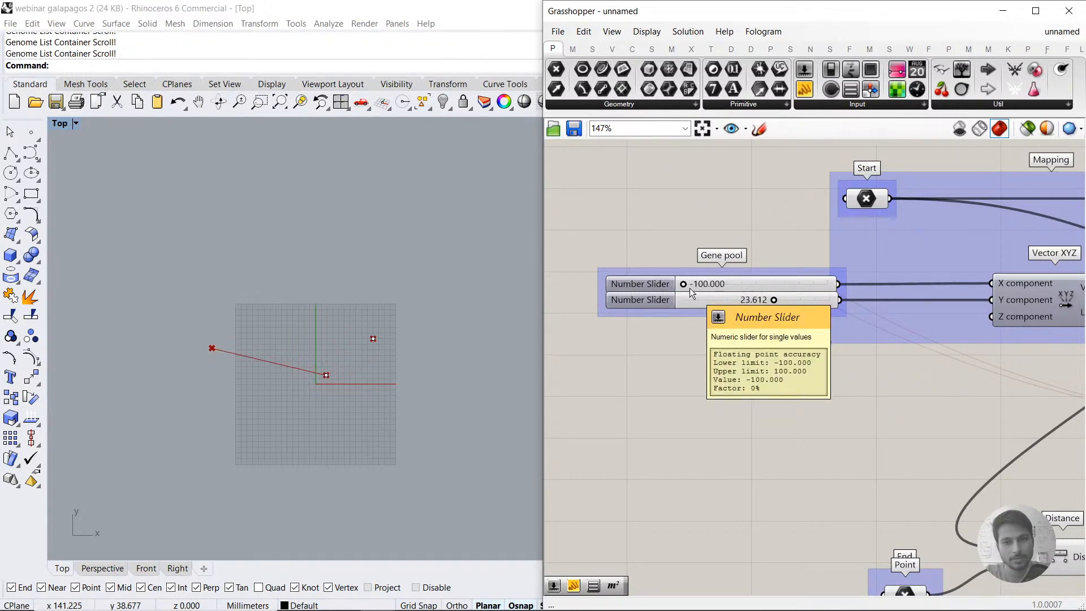
{"action": "left_click", "coordinate": [639, 285]}
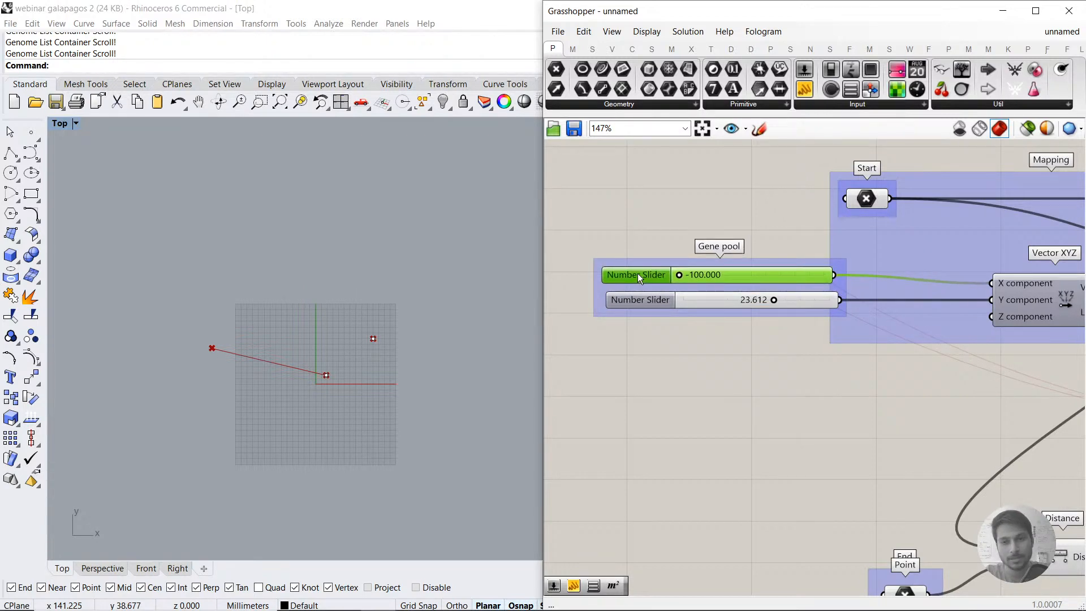
{"action": "left_click", "coordinate": [686, 339]}
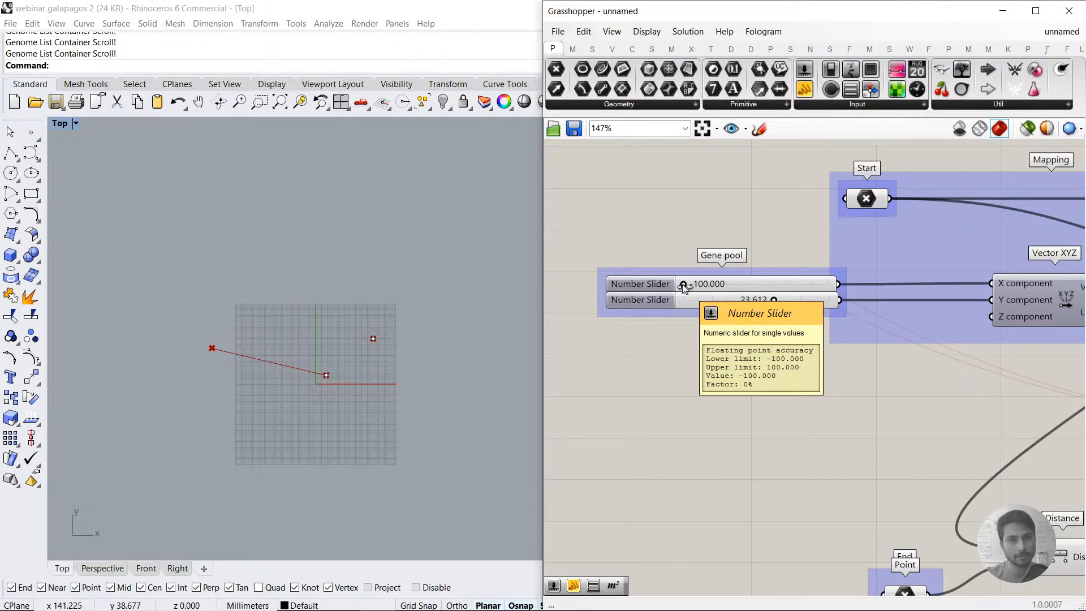
Step: Set the minimum of the X-component slider's numeric domain to -1000
{"action": "double_click", "coordinate": [644, 284]}
{"action": "double_click", "coordinate": [656, 306]}
{"action": "type", "text": "-1000"}
{"action": "key", "text": "Return"}
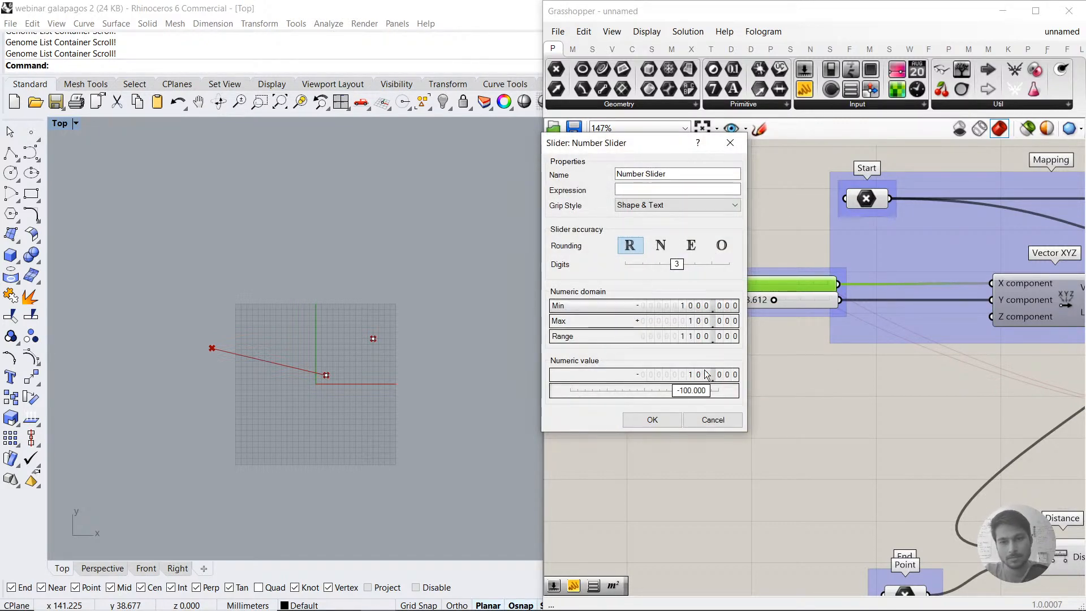
{"action": "left_click", "coordinate": [652, 419]}
Step: Lower the X-component slider's value to -325.503
{"action": "left_click_drag", "start_coordinate": [799, 284], "coordinate": [773, 284]}
{"action": "scroll", "coordinate": [405, 336], "scroll_direction": "down", "scroll_amount": 5}
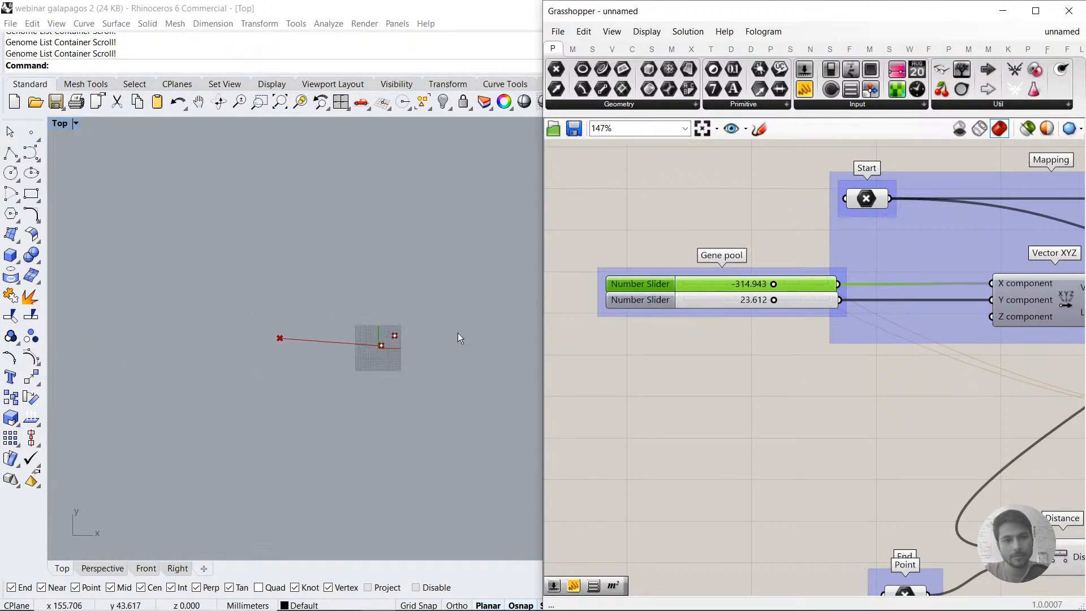
{"action": "left_click", "coordinate": [692, 364]}
{"action": "scroll", "coordinate": [745, 280], "scroll_direction": "up", "scroll_amount": 5}
{"action": "mouse_move", "coordinate": [793, 290]}
{"action": "left_mouse_down"}
{"action": "mouse_move", "coordinate": [674, 292]}
{"action": "mouse_move", "coordinate": [865, 290]}
{"action": "mouse_move", "coordinate": [792, 291]}
{"action": "left_mouse_up"}
{"action": "scroll", "coordinate": [700, 337], "scroll_direction": "down", "scroll_amount": 2}
Step: Set the Y-component slider's minimum to -1000 and lower its value well below zero
{"action": "double_click", "coordinate": [637, 316]}
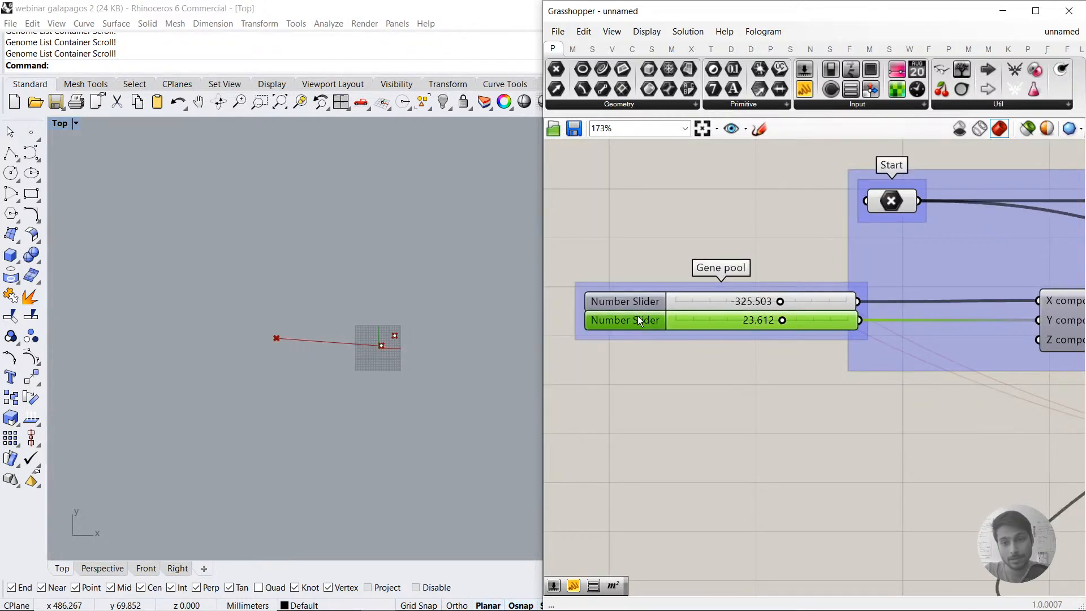
{"action": "double_click", "coordinate": [669, 340]}
{"action": "type", "text": "-1000"}
{"action": "key", "text": "Return"}
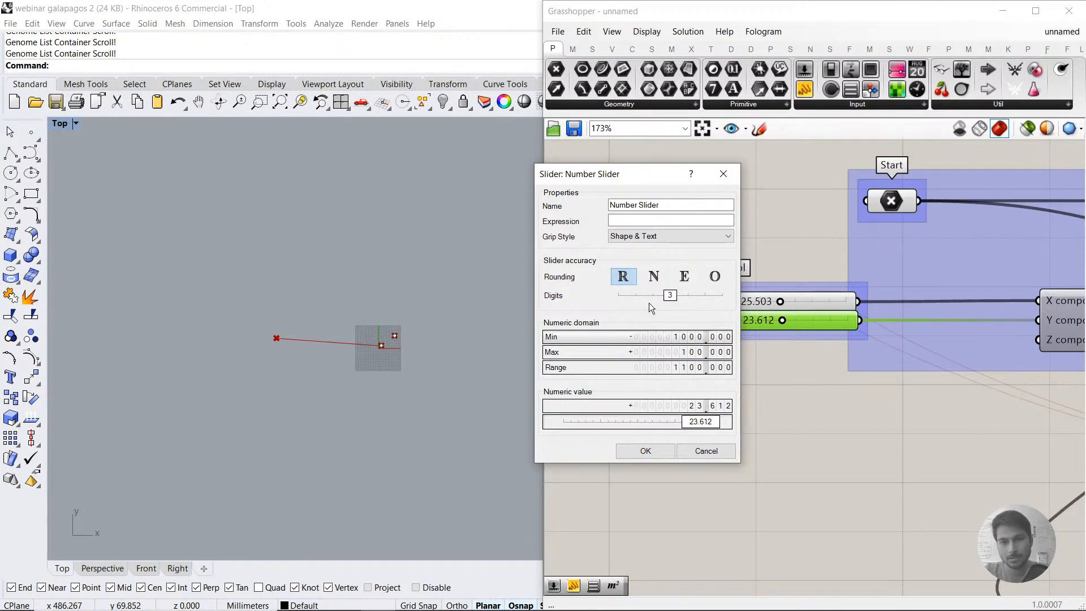
{"action": "left_click", "coordinate": [645, 450]}
{"action": "left_click_drag", "start_coordinate": [838, 324], "coordinate": [770, 322]}
Step: Run the Galapagos evolutionary solver with the widened slider domains, stop it at generation 66 and accept the result
{"action": "scroll", "coordinate": [795, 349], "scroll_direction": "down", "scroll_amount": 4}
{"action": "right_click_drag", "start_coordinate": [989, 348], "coordinate": [646, 249]}
{"action": "double_click", "coordinate": [854, 335]}
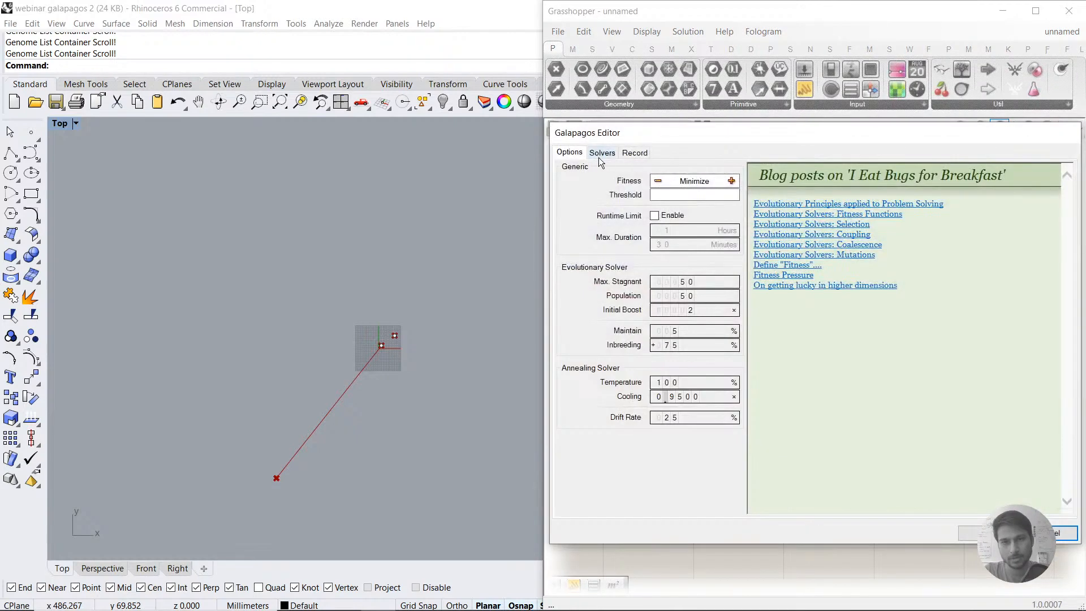
{"action": "left_click", "coordinate": [602, 152]}
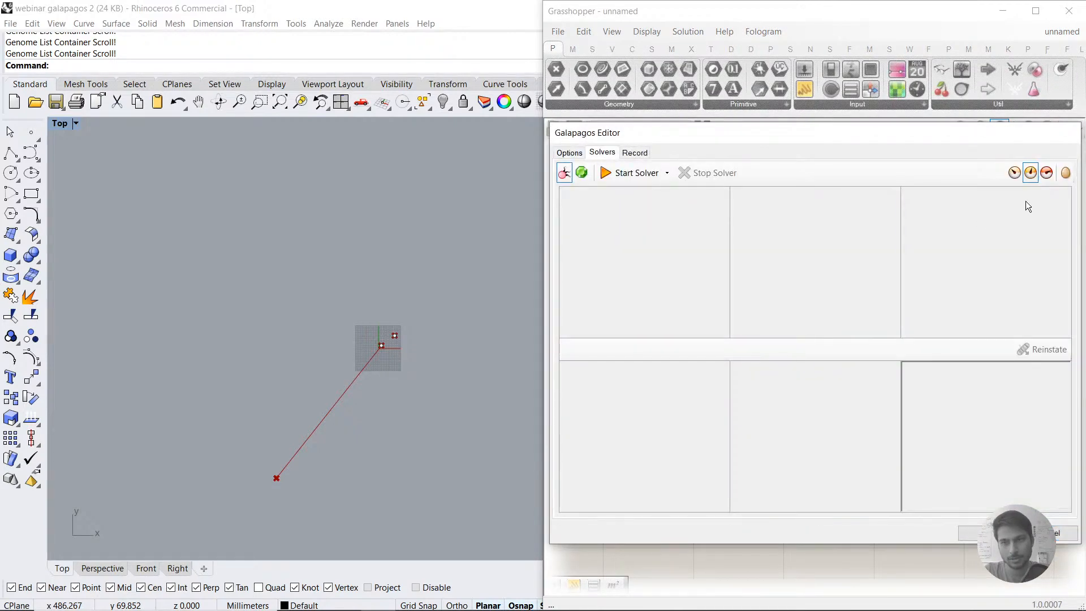
{"action": "left_click", "coordinate": [632, 173]}
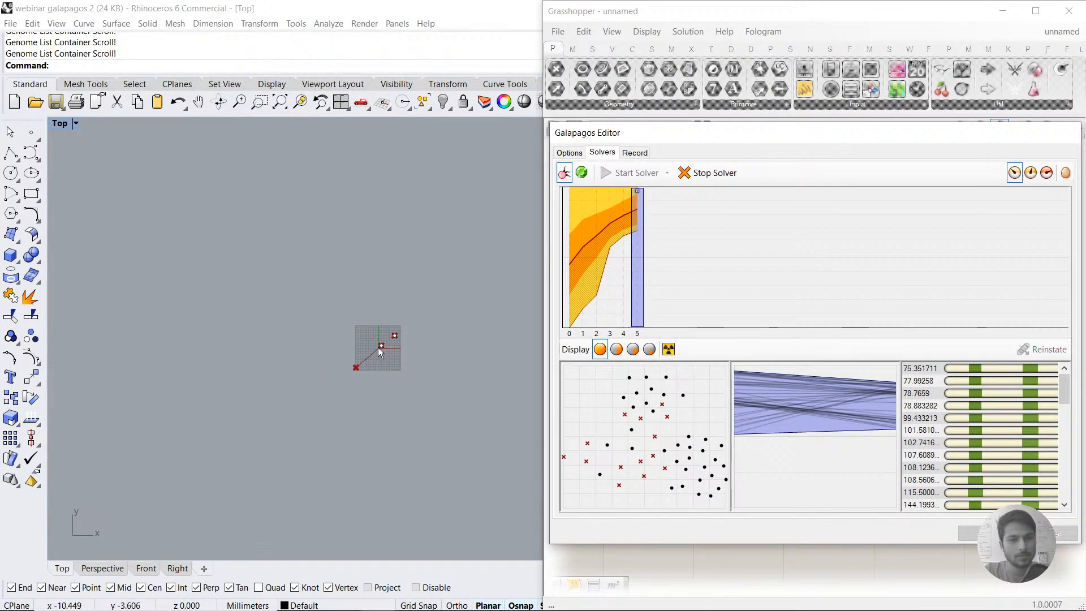
{"action": "scroll", "coordinate": [378, 349], "scroll_direction": "up", "scroll_amount": 3}
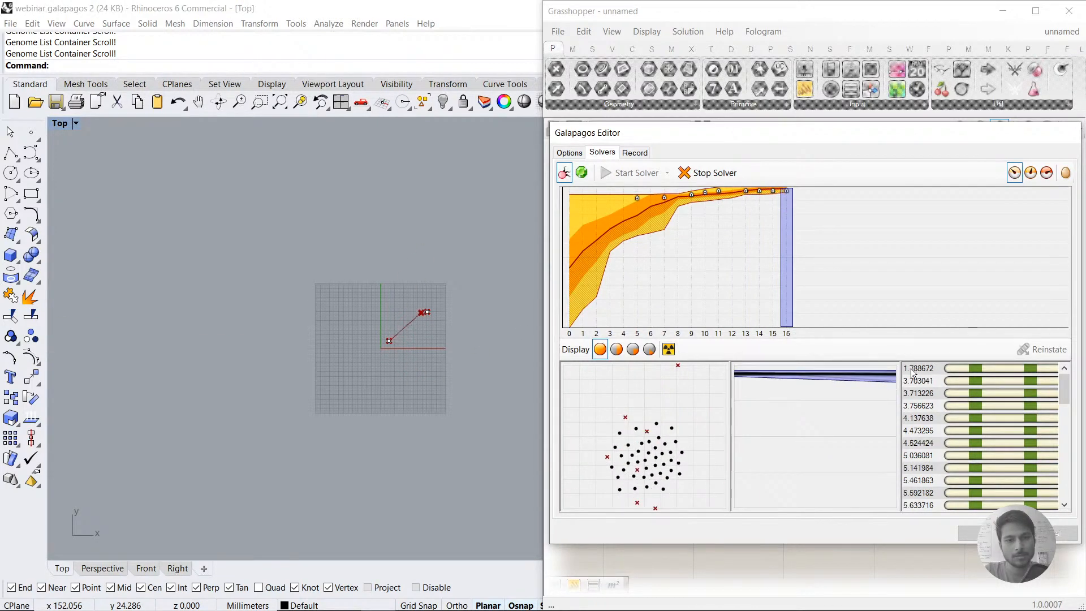
{"action": "scroll", "coordinate": [432, 313], "scroll_direction": "up", "scroll_amount": 5}
{"action": "scroll", "coordinate": [405, 299], "scroll_direction": "up", "scroll_amount": 4}
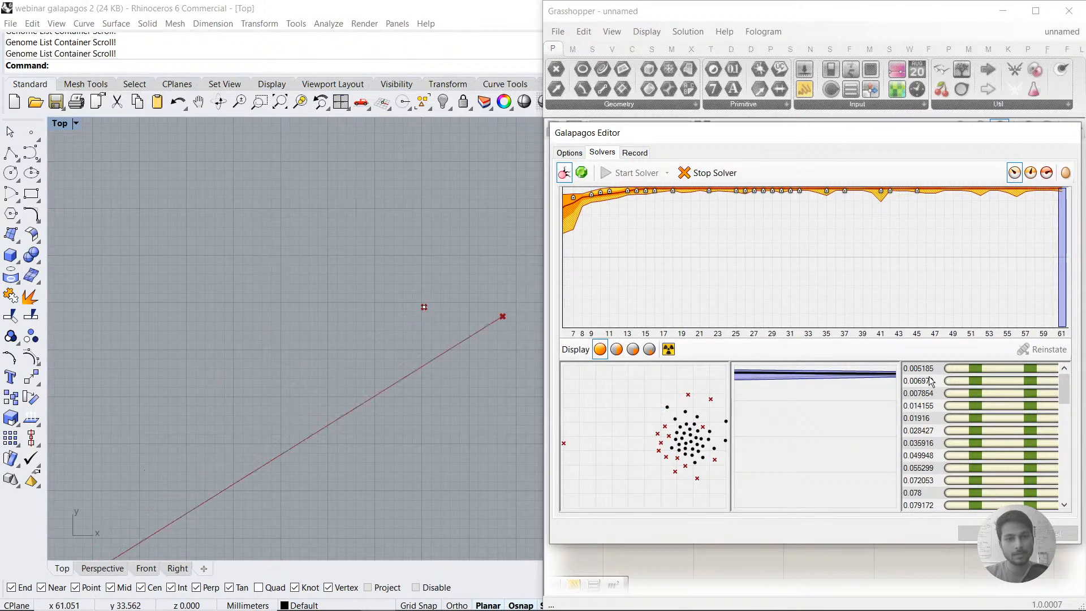
{"action": "left_click", "coordinate": [707, 171]}
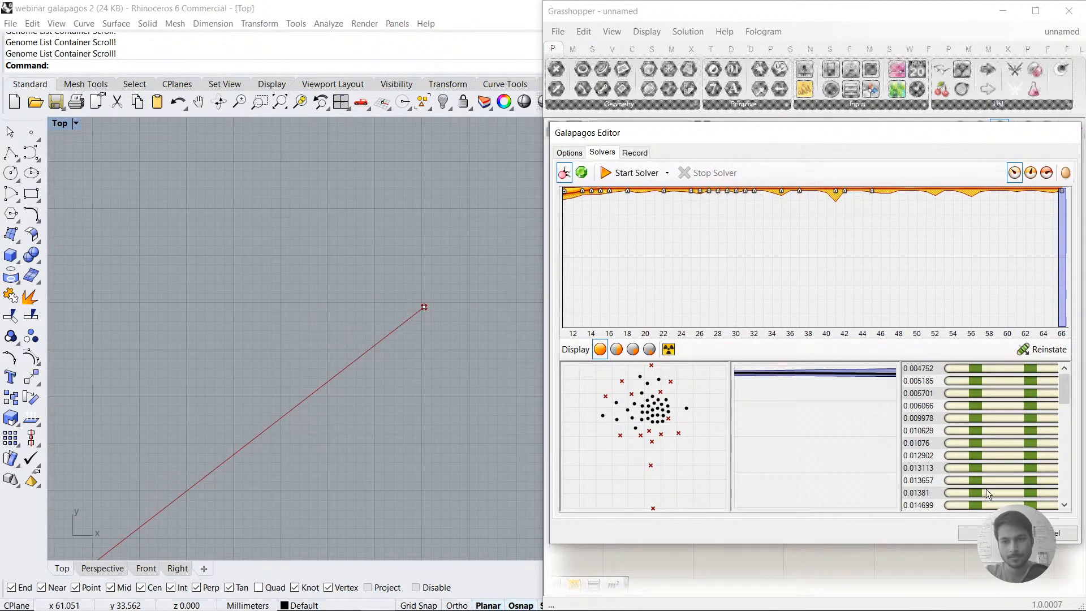
{"action": "left_click", "coordinate": [975, 532]}
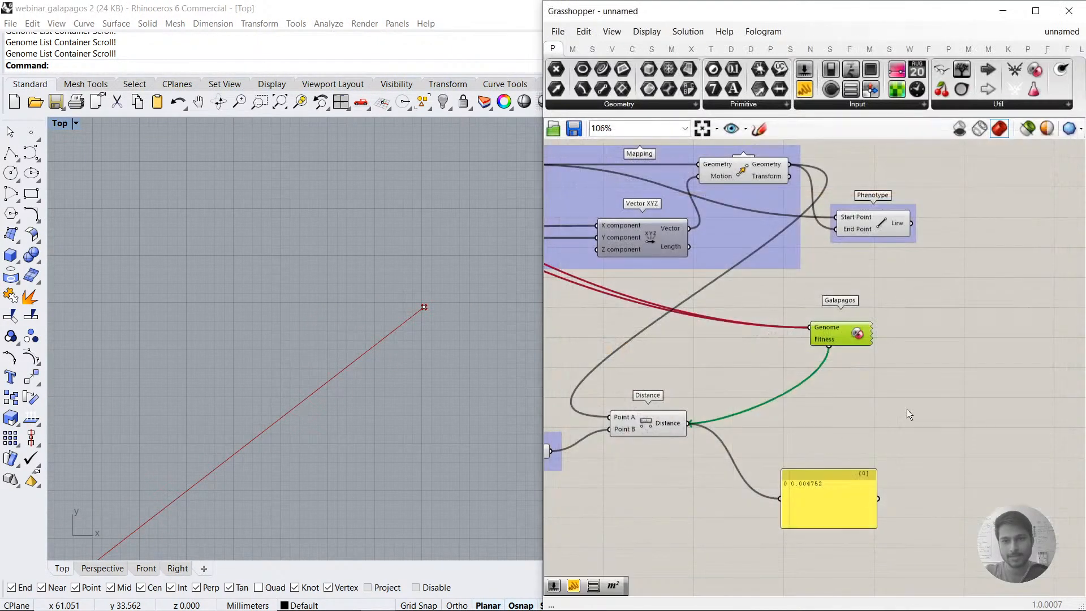
Step: Reopen the Galapagos Editor, look over its solver options and empty solver page, and close it
{"action": "double_click", "coordinate": [839, 334]}
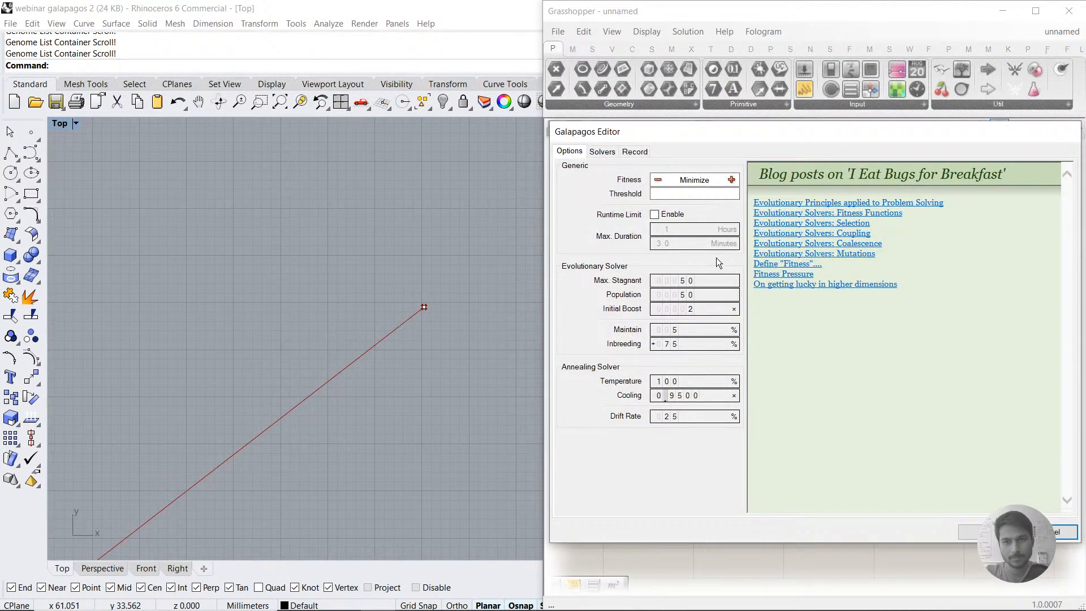
{"action": "left_click_drag", "start_coordinate": [695, 118], "coordinate": [695, 40]}
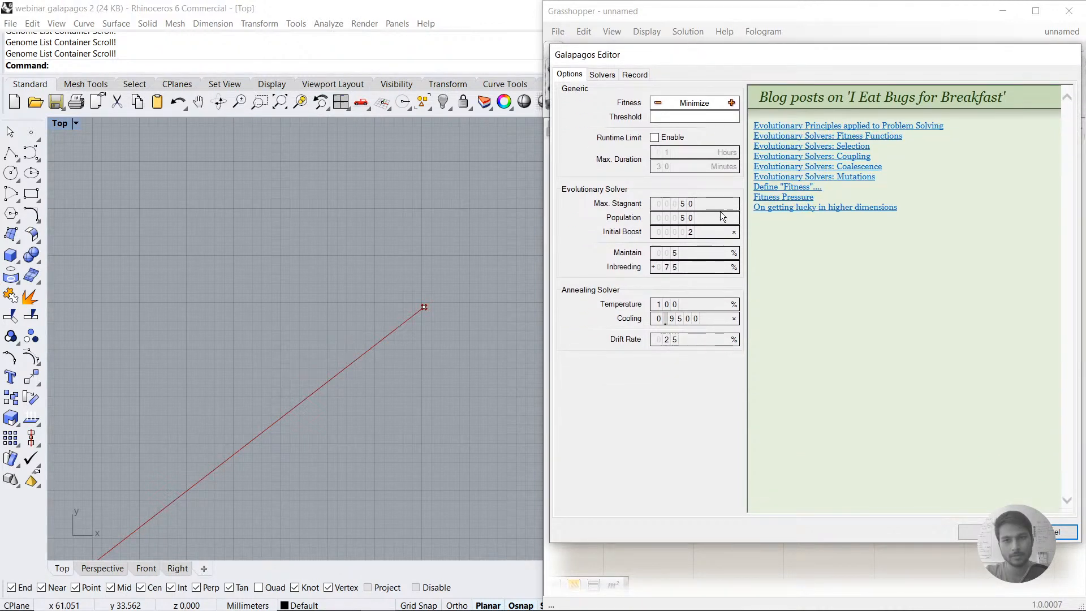
{"action": "scroll", "coordinate": [287, 229], "scroll_direction": "down", "scroll_amount": 5}
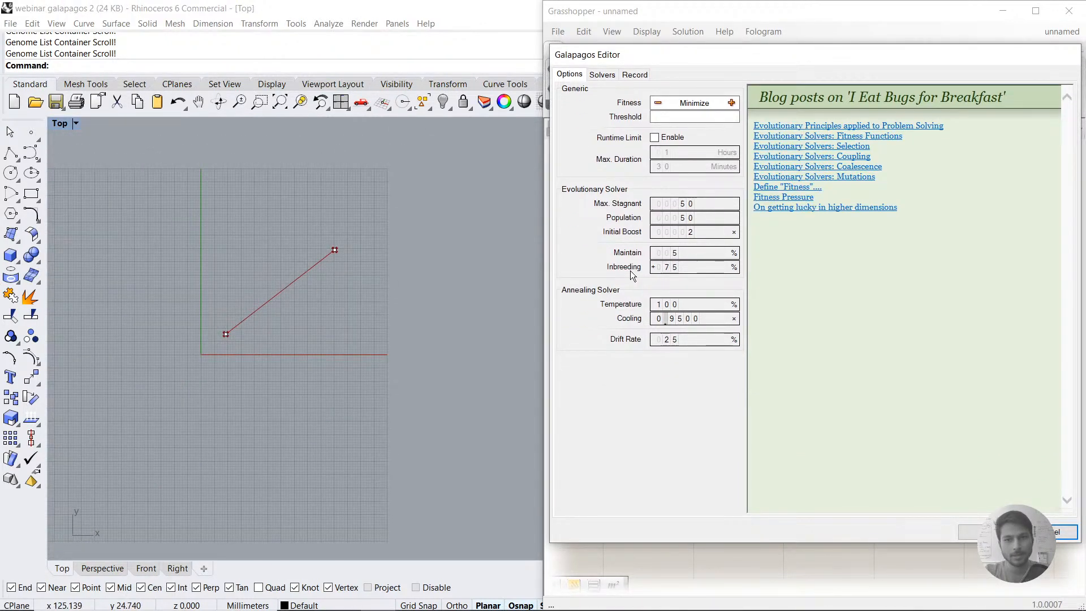
{"action": "left_click", "coordinate": [602, 75]}
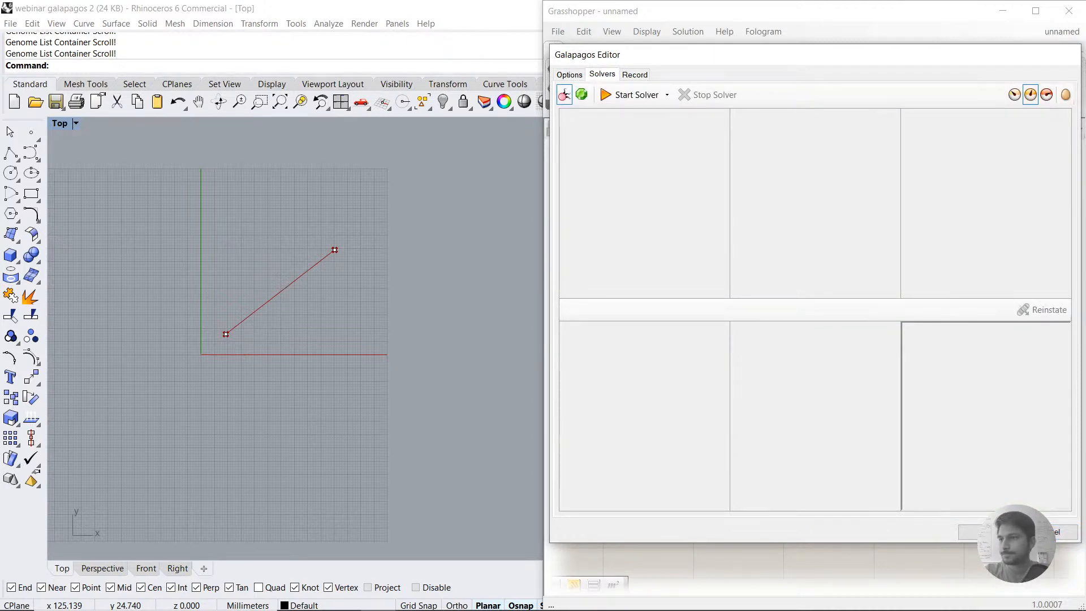
{"action": "left_click", "coordinate": [630, 177]}
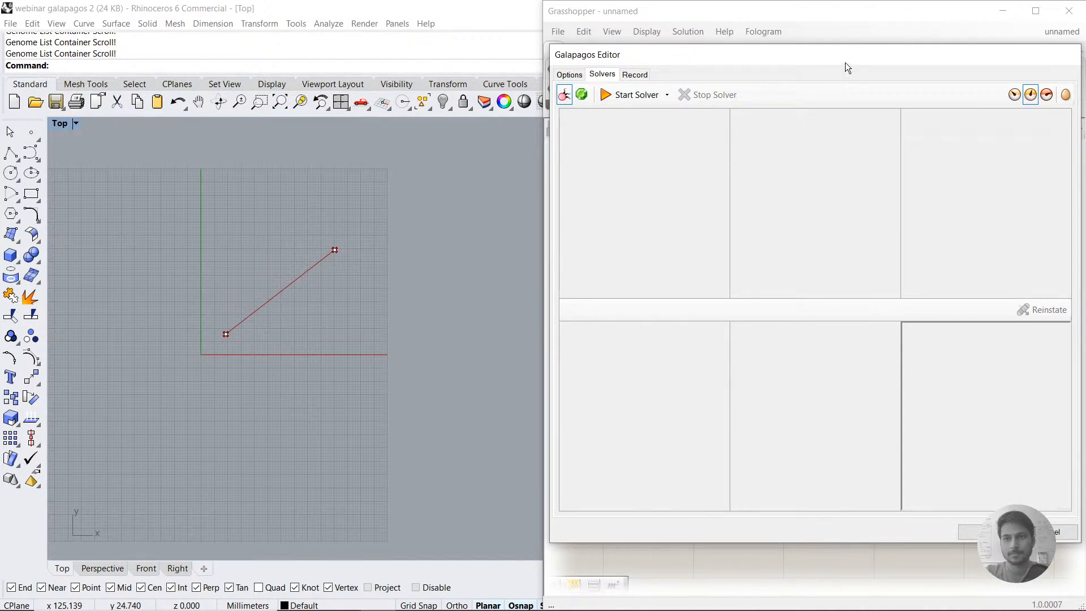
{"action": "left_click_drag", "start_coordinate": [838, 47], "coordinate": [838, 29]}
{"action": "left_click_drag", "start_coordinate": [837, 39], "coordinate": [836, 39]}
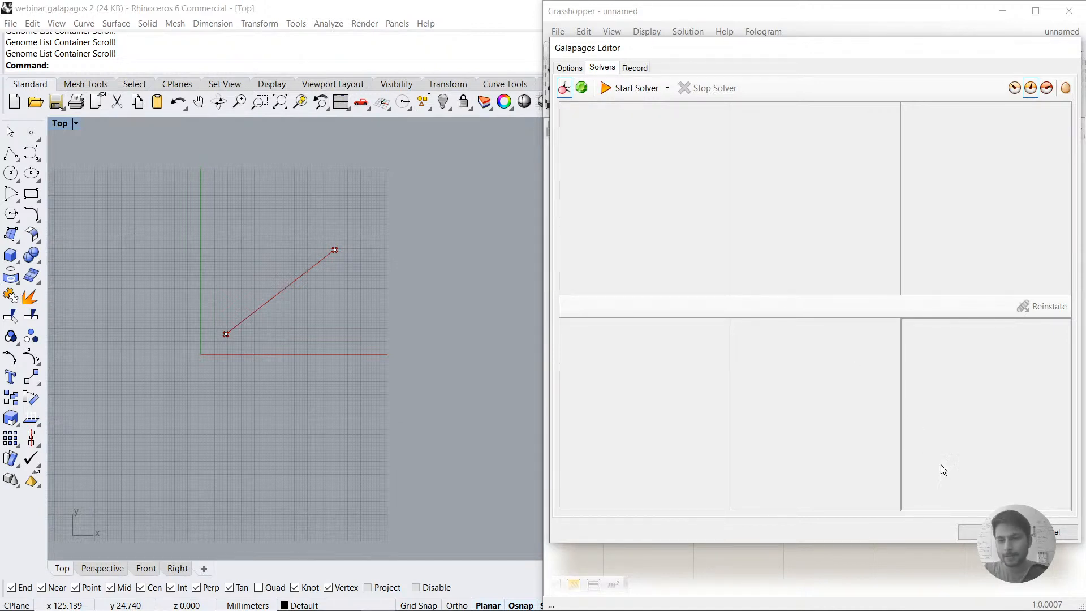
{"action": "left_click", "coordinate": [975, 537]}
Step: Duplicate the whole Grasshopper definition and place the copy below the original
{"action": "scroll", "coordinate": [797, 300], "scroll_direction": "down", "scroll_amount": 3}
{"action": "right_click_drag", "start_coordinate": [748, 282], "coordinate": [826, 281]}
{"action": "scroll", "coordinate": [826, 282], "scroll_direction": "up", "scroll_amount": 2}
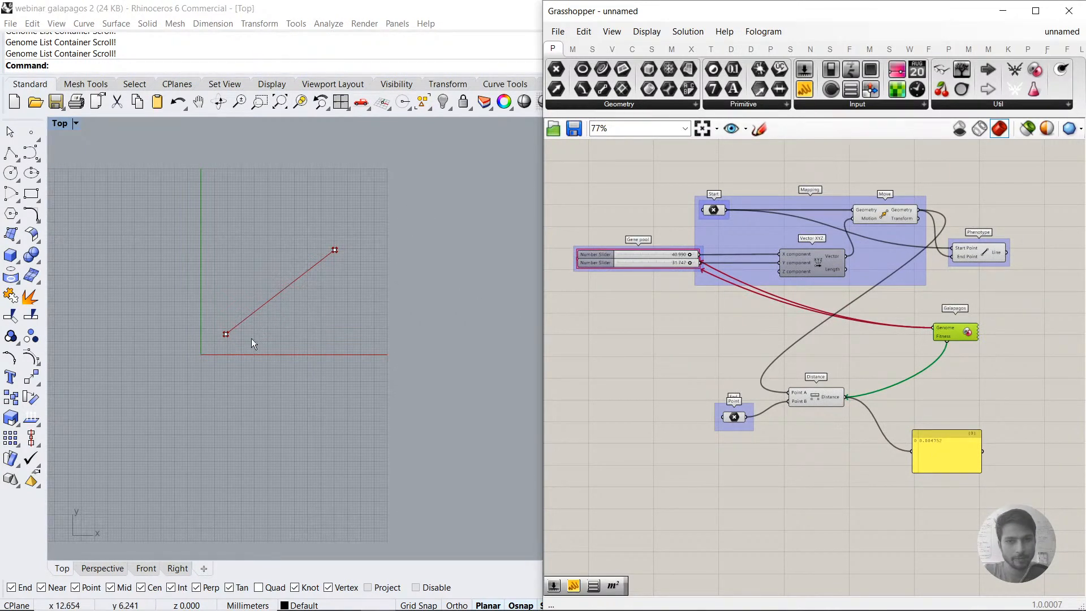
{"action": "scroll", "coordinate": [721, 209], "scroll_direction": "down", "scroll_amount": 3}
{"action": "key", "text": "ctrl+a"}
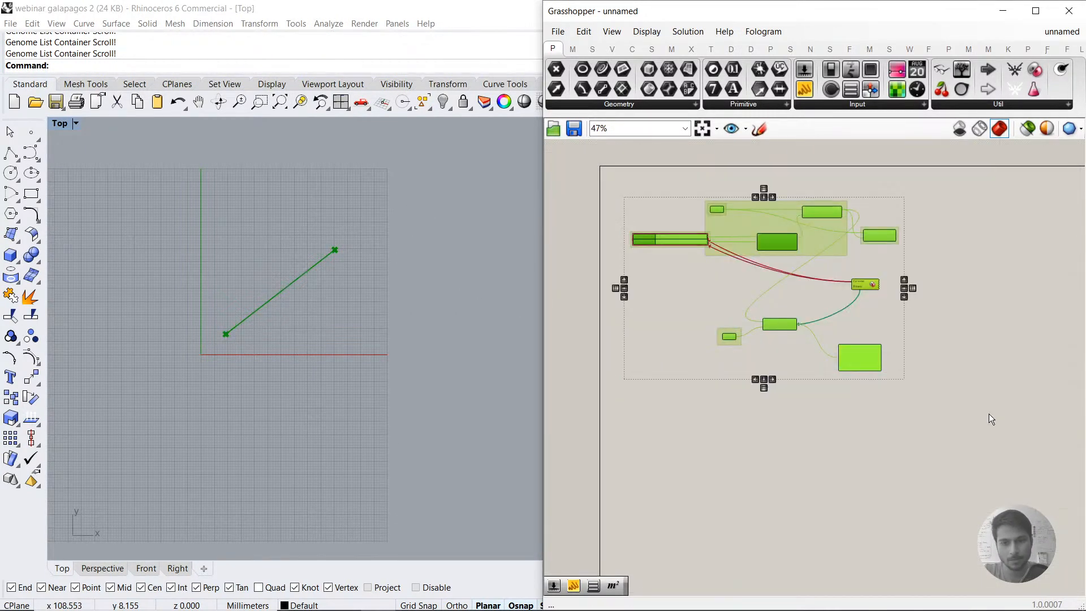
{"action": "key", "text": "ctrl+c"}
{"action": "key", "text": "ctrl+v"}
{"action": "left_click_drag", "start_coordinate": [878, 239], "coordinate": [878, 536]}
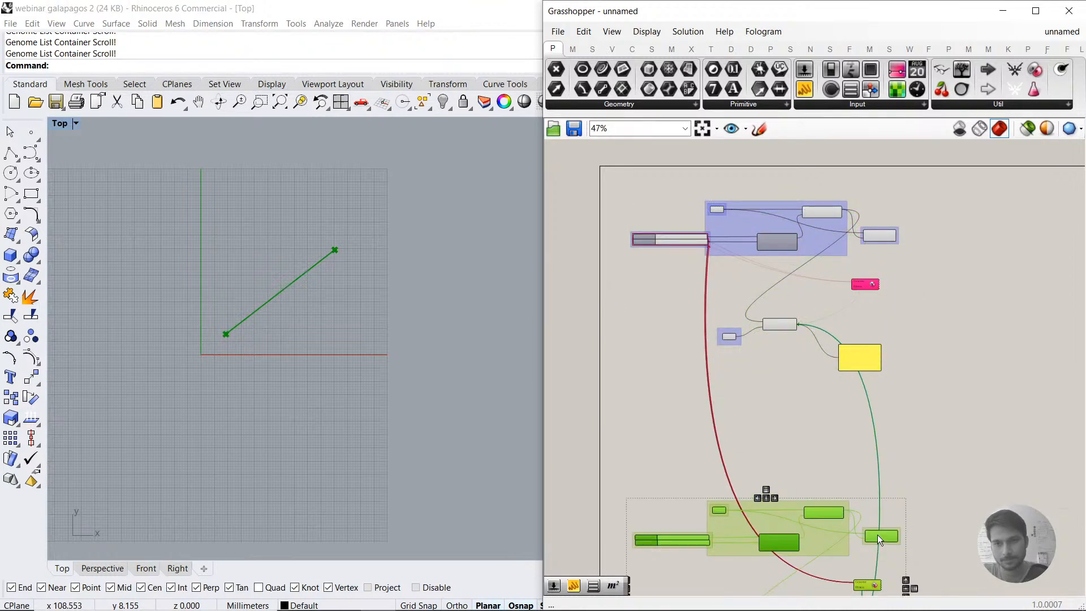
Step: Switch off the original definition above the copy so its geometry does not show in Rhino
{"action": "left_click", "coordinate": [870, 471]}
{"action": "mouse_move", "coordinate": [872, 472]}
{"action": "right_mouse_down"}
{"action": "mouse_move", "coordinate": [864, 348]}
{"action": "mouse_move", "coordinate": [863, 464]}
{"action": "right_mouse_up"}
{"action": "left_click_drag", "start_coordinate": [934, 437], "coordinate": [548, 153]}
{"action": "middle_click", "coordinate": [708, 277]}
{"action": "left_click", "coordinate": [770, 274]}
Step: Delete the Galapagos, panel, Move, Vector XYZ, Line and Distance components from the copied definition
{"action": "right_click_drag", "start_coordinate": [881, 481], "coordinate": [839, 332]}
{"action": "left_click_drag", "start_coordinate": [915, 440], "coordinate": [813, 413]}
{"action": "key", "text": "Delete"}
{"action": "scroll", "coordinate": [813, 419], "scroll_direction": "up", "scroll_amount": 4}
{"action": "left_click_drag", "start_coordinate": [878, 543], "coordinate": [630, 413]}
{"action": "left_click", "coordinate": [911, 503]}
{"action": "left_click_drag", "start_coordinate": [930, 528], "coordinate": [720, 192]}
{"action": "key", "text": "Delete"}
Step: Delete the copied gene pool group with its two number sliders, keeping the Start and End points
{"action": "scroll", "coordinate": [667, 305], "scroll_direction": "up", "scroll_amount": 4}
{"action": "left_click_drag", "start_coordinate": [718, 365], "coordinate": [643, 292]}
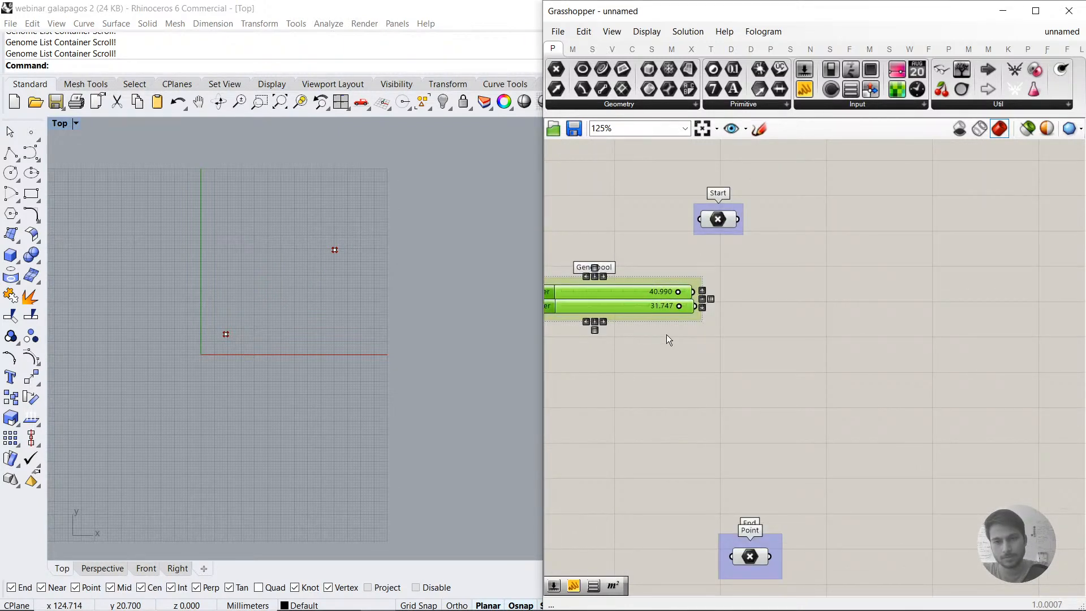
{"action": "left_click", "coordinate": [666, 334]}
{"action": "left_click", "coordinate": [650, 293]}
{"action": "left_click_drag", "start_coordinate": [713, 361], "coordinate": [610, 266]}
{"action": "key", "text": "Delete"}
{"action": "double_click", "coordinate": [644, 324]}
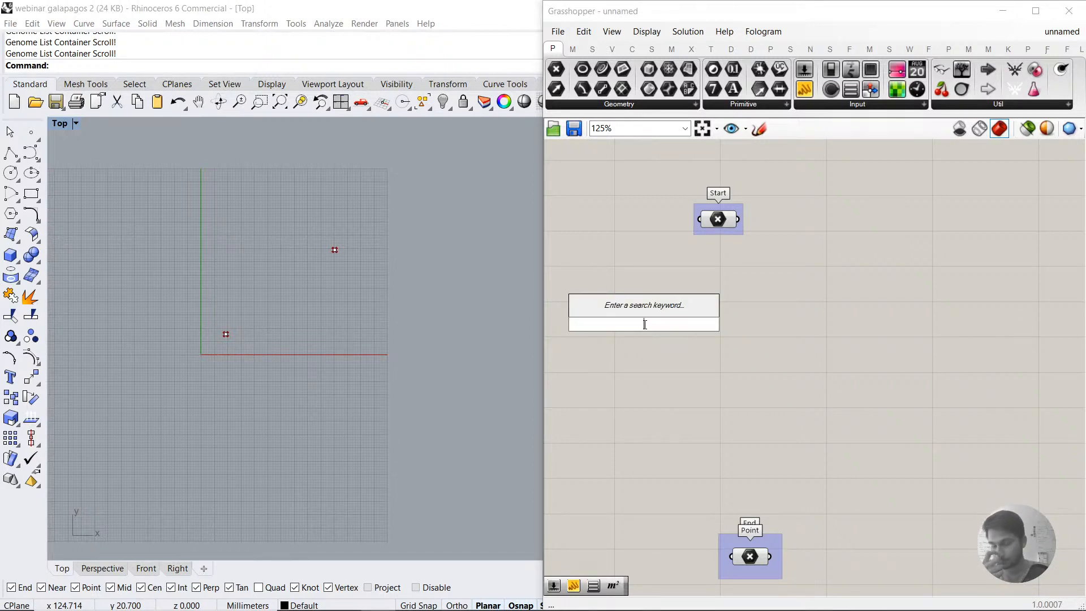
{"action": "key", "text": "Escape"}
Step: Add a Move component beside the Start point and connect Start to its Geometry input
{"action": "left_click_drag", "start_coordinate": [715, 214], "coordinate": [724, 230]}
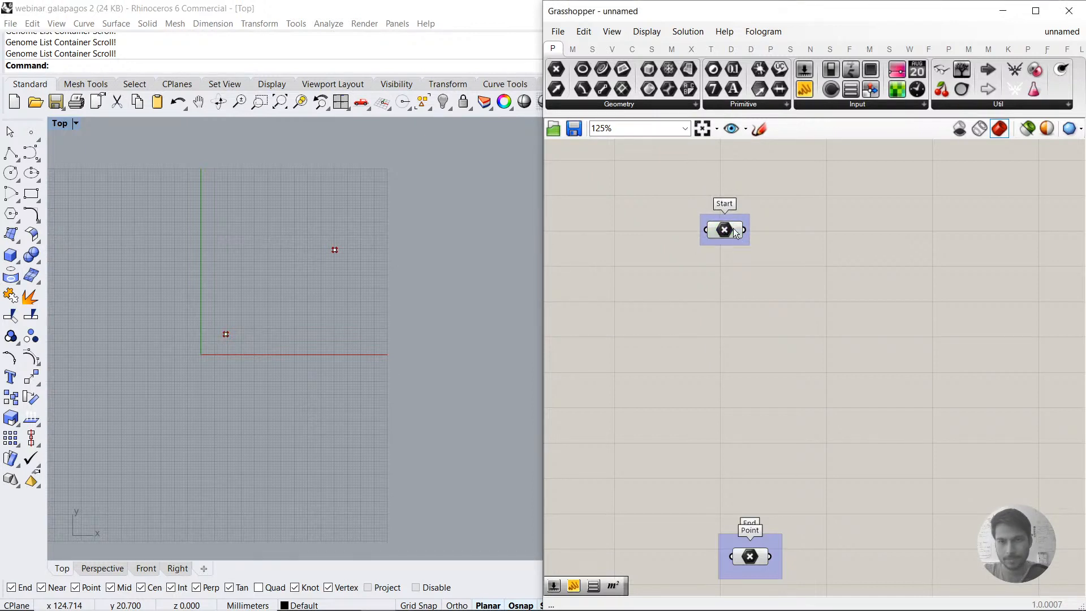
{"action": "double_click", "coordinate": [756, 315]}
{"action": "type", "text": "mo"}
{"action": "key", "text": "BackSpace"}
{"action": "type", "text": "m"}
{"action": "key", "text": "BackSpace"}
{"action": "type", "text": "ove"}
{"action": "key", "text": "Return"}
{"action": "left_click_drag", "start_coordinate": [745, 306], "coordinate": [846, 234]}
Step: Add a Vector XYZ component and connect its Vector output to the Move component's Motion input
{"action": "double_click", "coordinate": [734, 348]}
{"action": "type", "text": "xyz"}
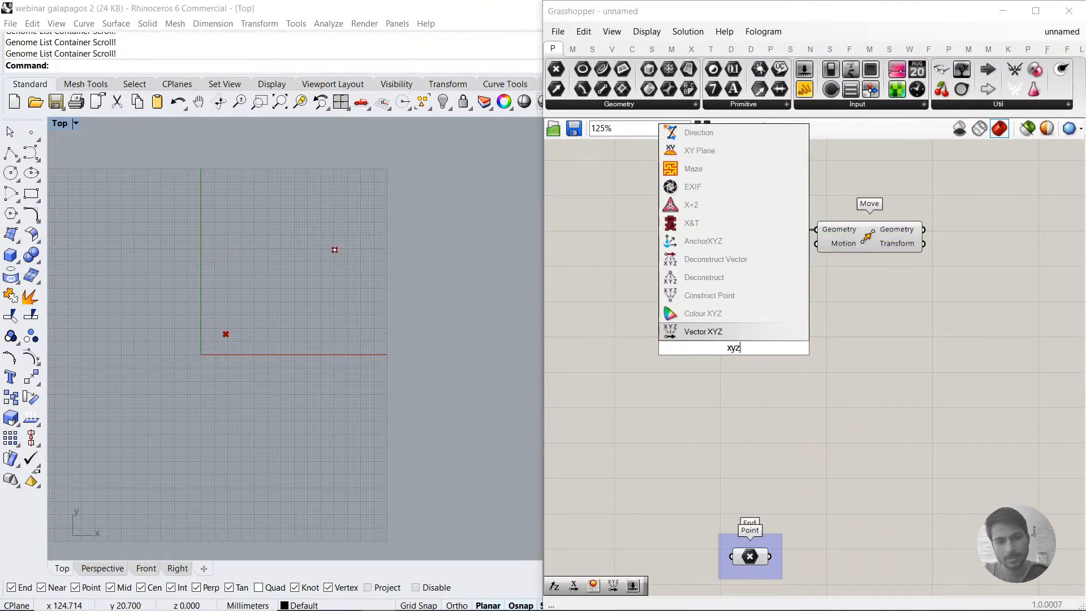
{"action": "left_click", "coordinate": [728, 331]}
{"action": "left_click_drag", "start_coordinate": [788, 337], "coordinate": [816, 244]}
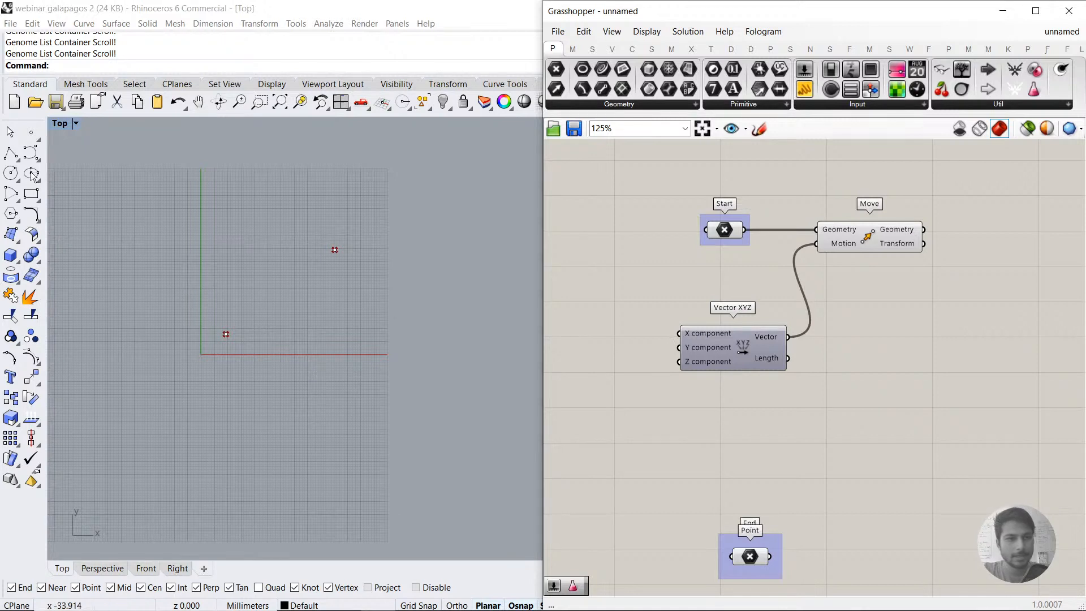
Step: Draw a rectangle in the Rhino Top view that encloses both the start and end points
{"action": "left_click", "coordinate": [36, 140]}
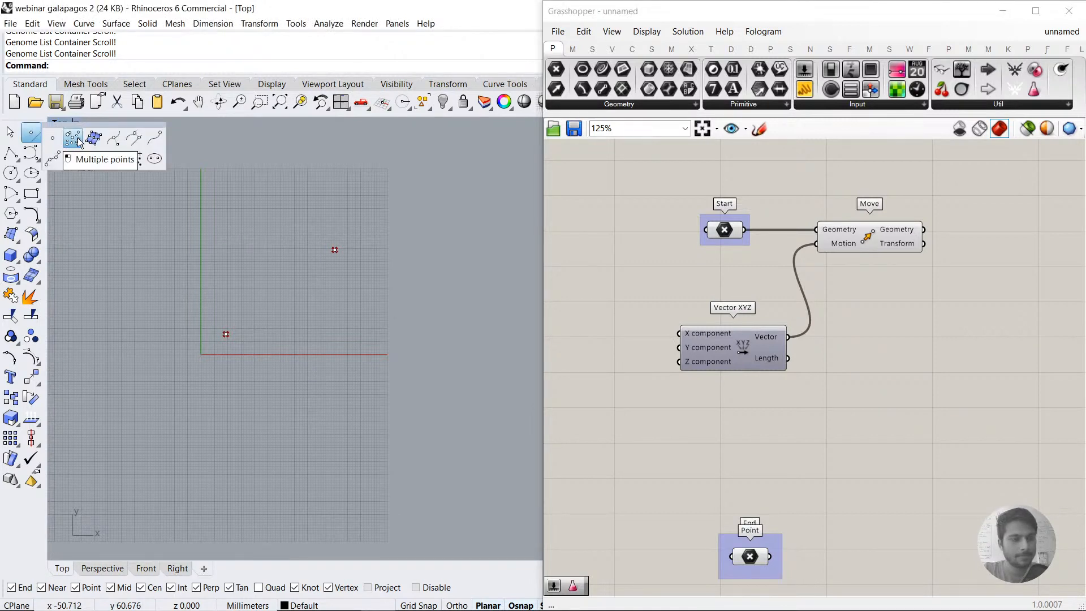
{"action": "left_click", "coordinate": [31, 194]}
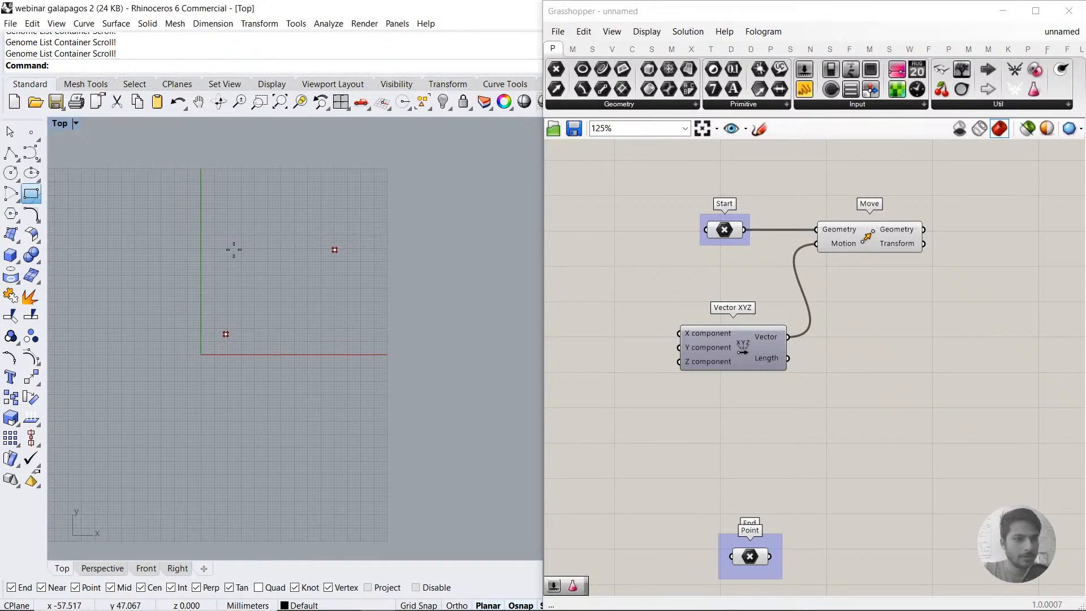
{"action": "left_click", "coordinate": [205, 215]}
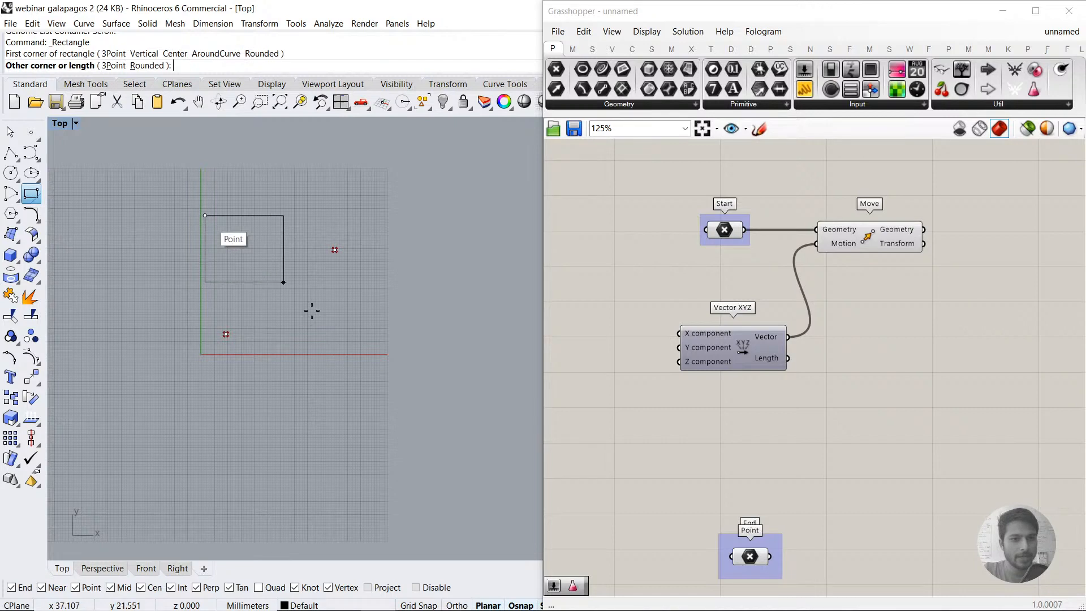
{"action": "left_click", "coordinate": [362, 373]}
{"action": "scroll", "coordinate": [284, 318], "scroll_direction": "up", "scroll_amount": 2}
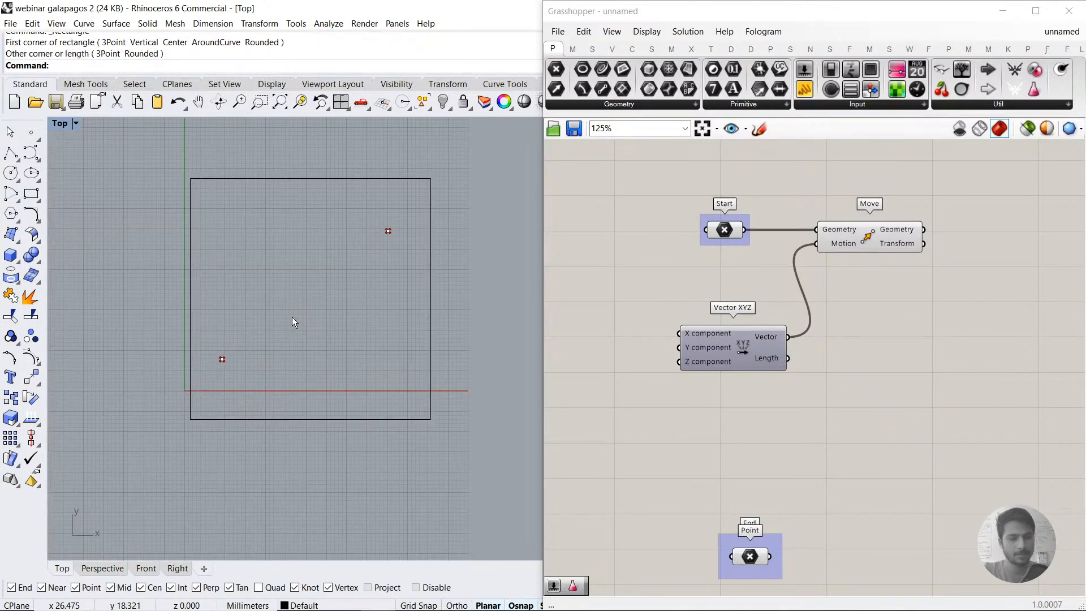
Step: Draw two vertical polyline segments between the points, one crossing the rectangle's lower edge and one crossing its upper edge
{"action": "left_click", "coordinate": [10, 153]}
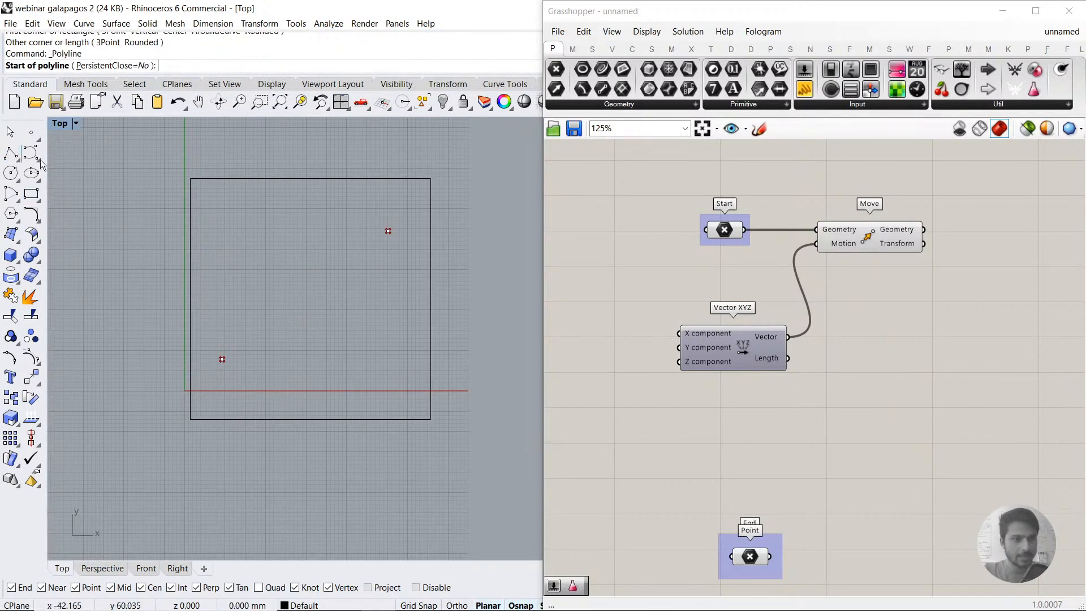
{"action": "left_click", "coordinate": [299, 275]}
{"action": "left_click", "coordinate": [300, 494]}
{"action": "key", "text": "Return"}
{"action": "key", "text": "Return"}
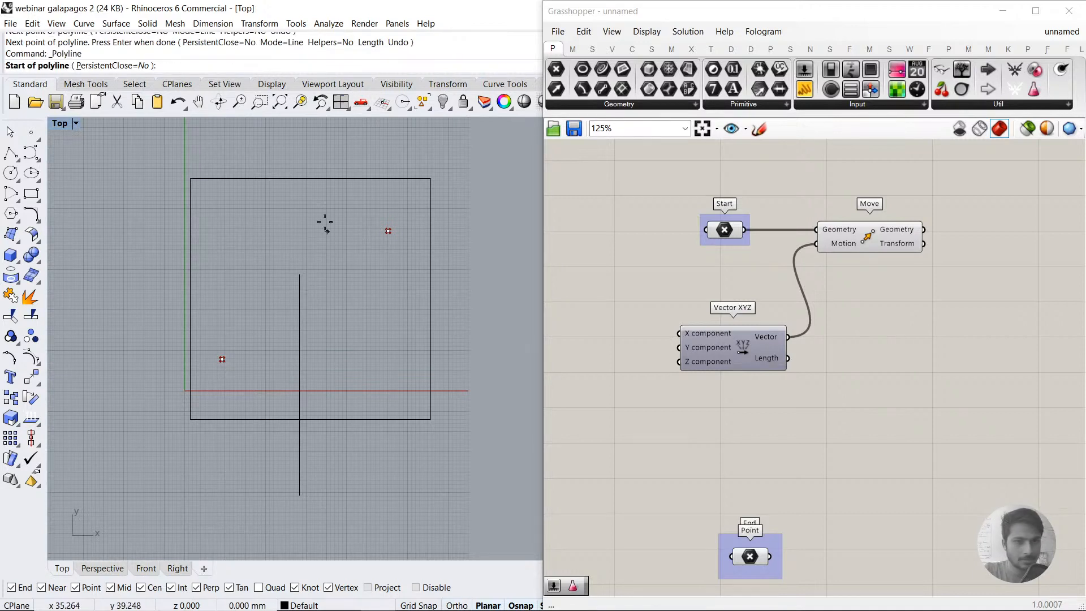
{"action": "left_click", "coordinate": [344, 145]}
{"action": "left_click", "coordinate": [344, 231]}
{"action": "key", "text": "Return"}
Step: Draw two horizontal polyline segments, one crossing the rectangle's right edge and one crossing its left edge
{"action": "key", "text": "Return"}
{"action": "left_click", "coordinate": [351, 339]}
{"action": "left_click", "coordinate": [475, 338]}
{"action": "key", "text": "Return"}
{"action": "key", "text": "Return"}
{"action": "left_click", "coordinate": [164, 221]}
{"action": "left_click", "coordinate": [269, 220]}
{"action": "key", "text": "Return"}
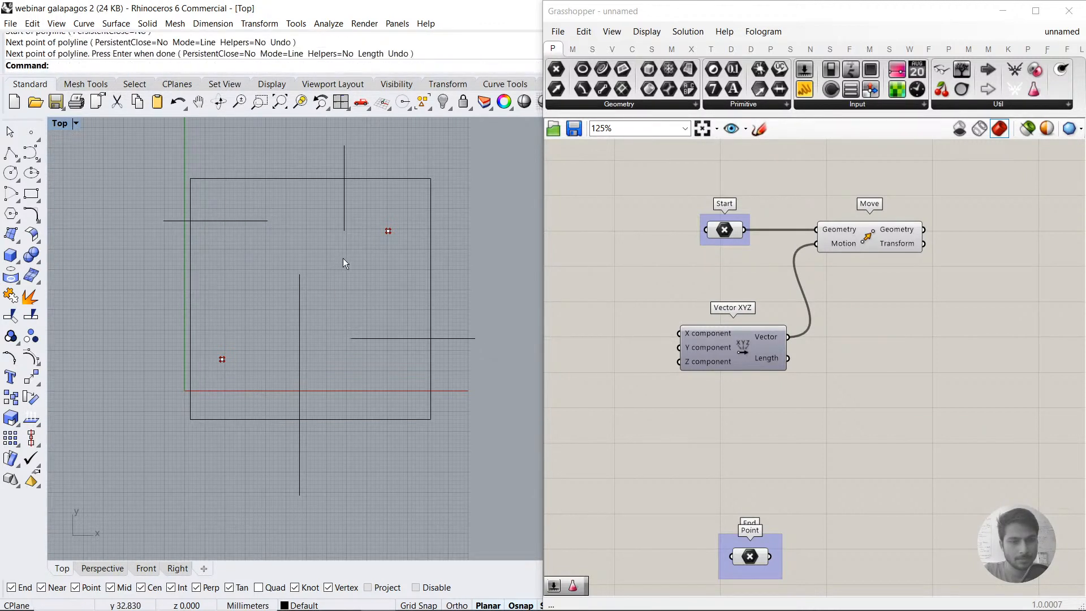
{"action": "key", "text": "Return"}
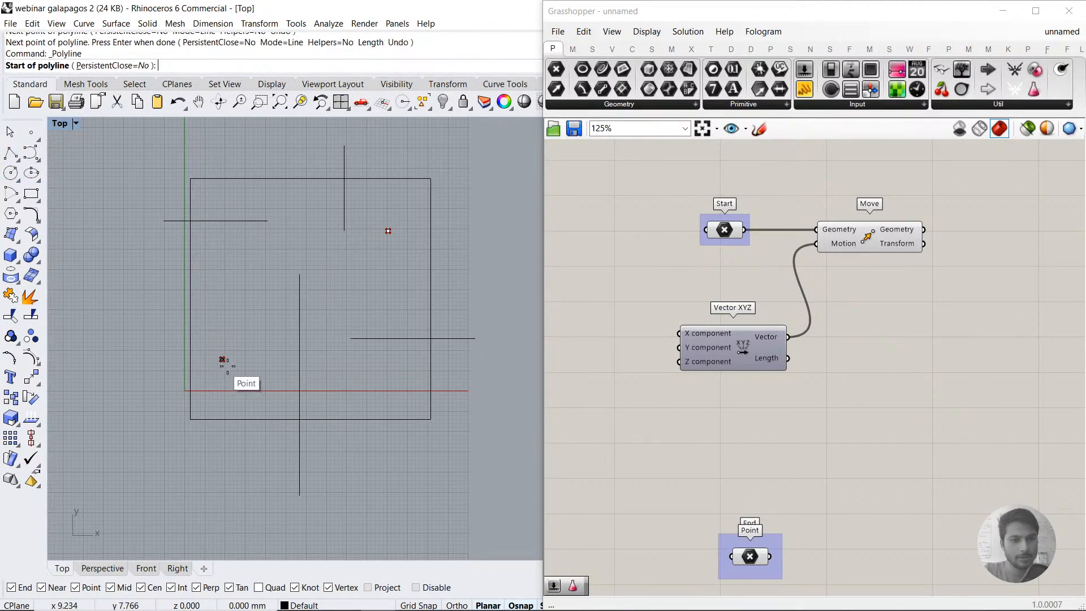
{"action": "left_click", "coordinate": [223, 360]}
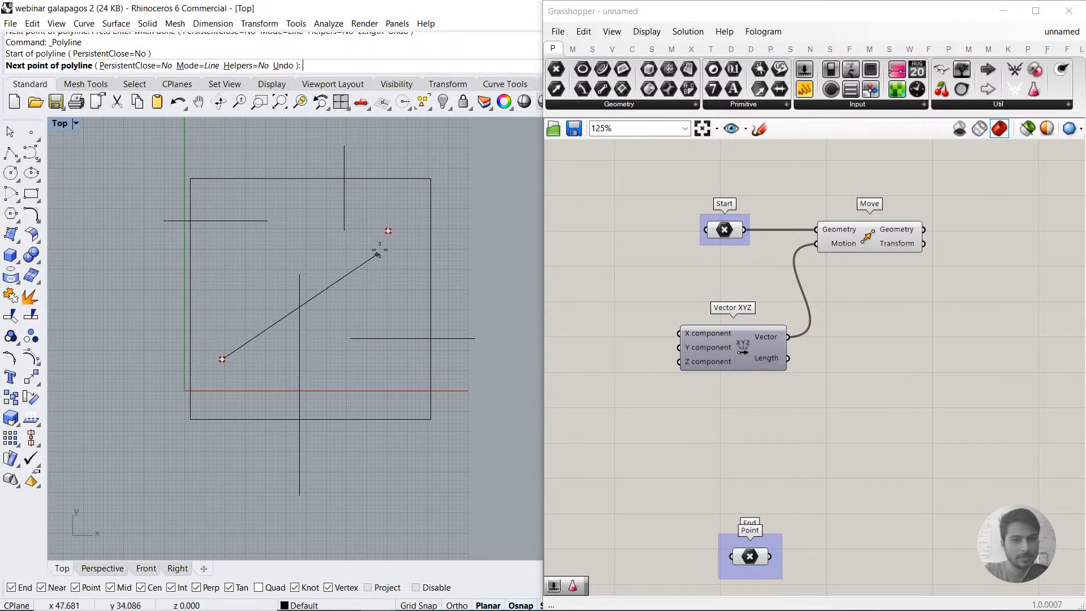
{"action": "key", "text": "Escape"}
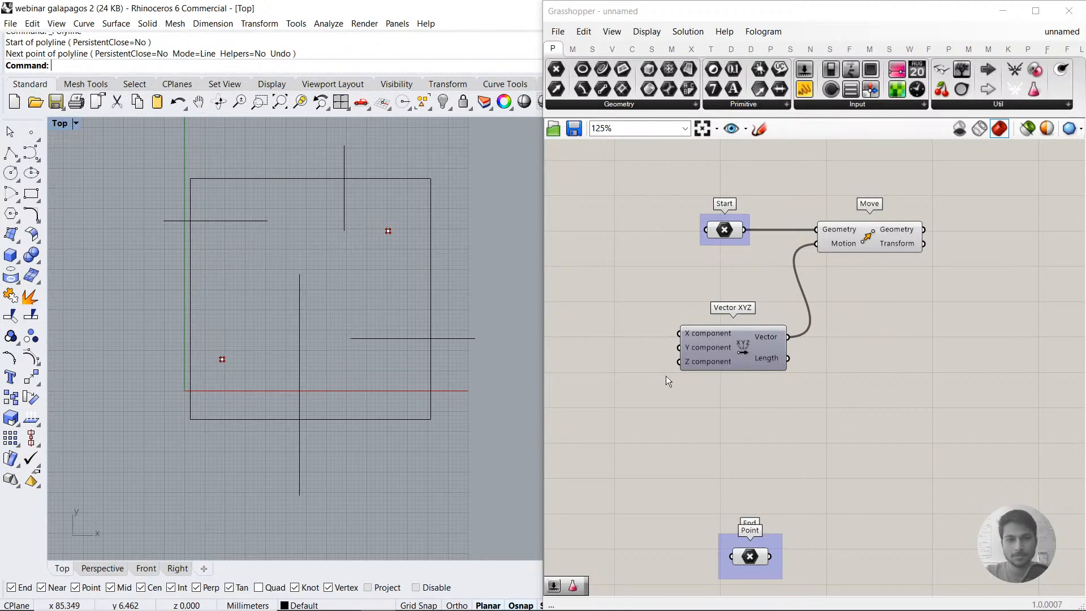
Step: Disable the copied definition's Start, Move, Vector XYZ and End components in Grasshopper
{"action": "scroll", "coordinate": [663, 383], "scroll_direction": "down", "scroll_amount": 3}
{"action": "left_click_drag", "start_coordinate": [896, 218], "coordinate": [665, 504]}
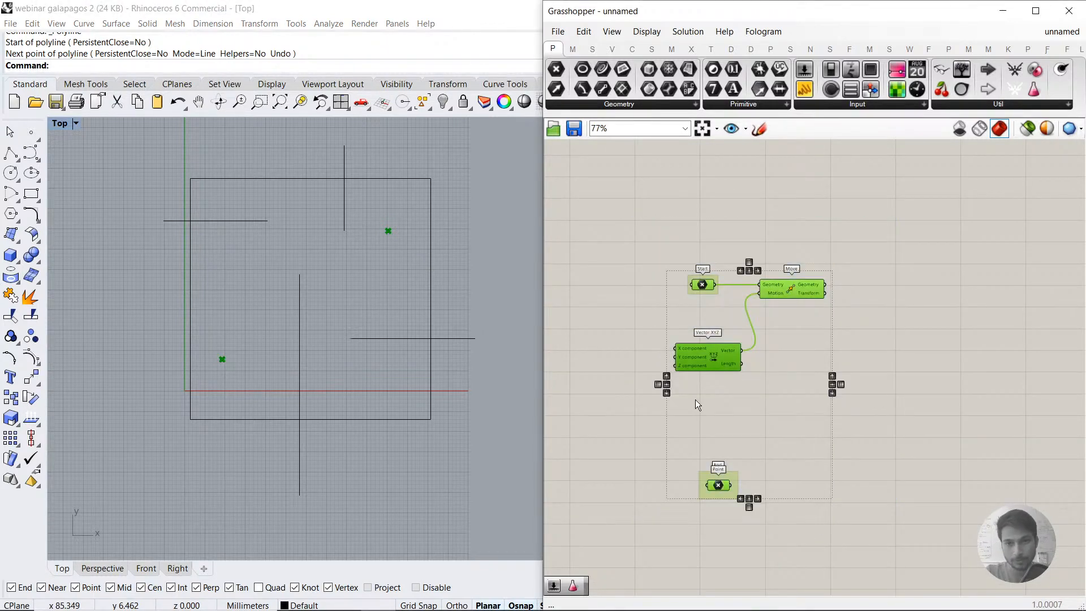
{"action": "middle_click", "coordinate": [695, 399]}
{"action": "left_click", "coordinate": [748, 399]}
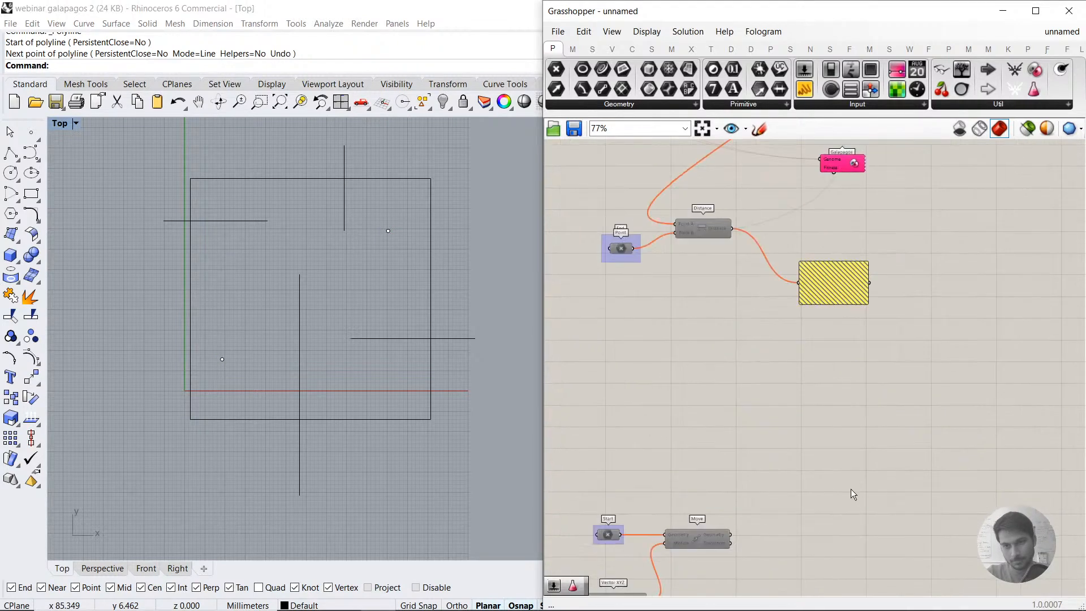
Step: Enable all components of the original Galapagos definition, from the gene pool to the Distance panel
{"action": "left_click_drag", "start_coordinate": [567, 249], "coordinate": [527, 159]}
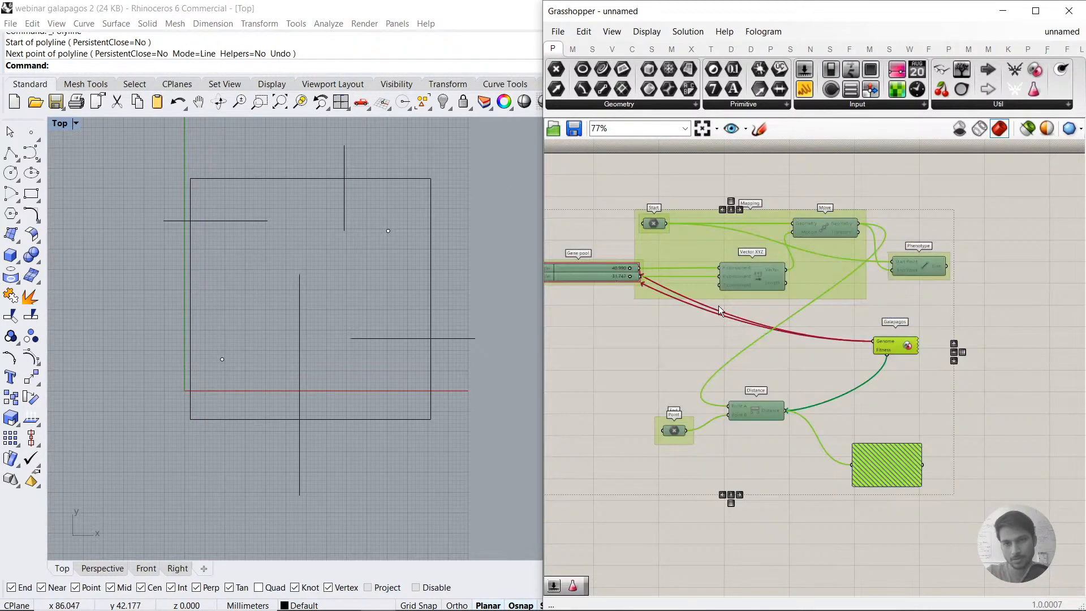
{"action": "middle_click", "coordinate": [721, 308]}
{"action": "left_click", "coordinate": [758, 306]}
{"action": "left_click", "coordinate": [841, 316]}
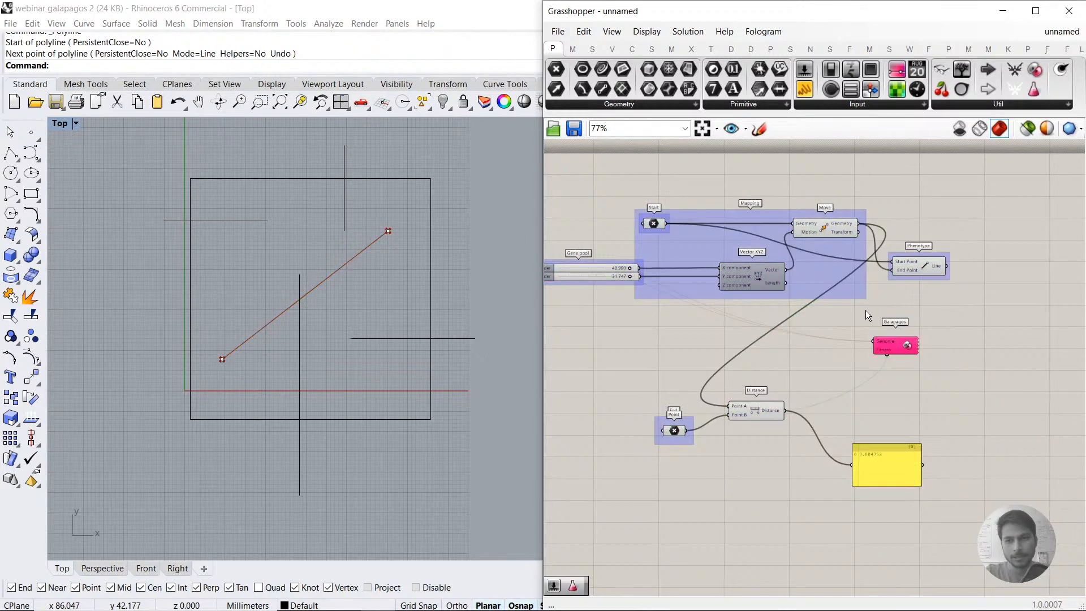
Step: Examine the Distance output of the Distance component in the original definition
{"action": "left_click", "coordinate": [764, 408]}
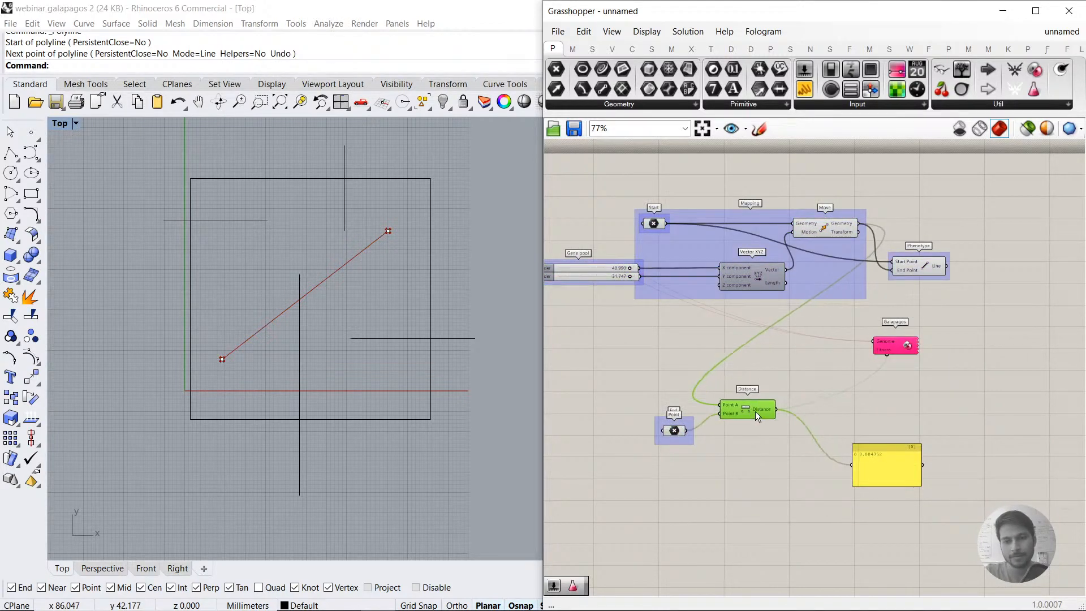
{"action": "scroll", "coordinate": [776, 413], "scroll_direction": "up", "scroll_amount": 4}
{"action": "mouse_move", "coordinate": [785, 414]}
{"action": "left_mouse_down"}
{"action": "mouse_move", "coordinate": [782, 405]}
{"action": "mouse_move", "coordinate": [785, 428]}
{"action": "left_mouse_up"}
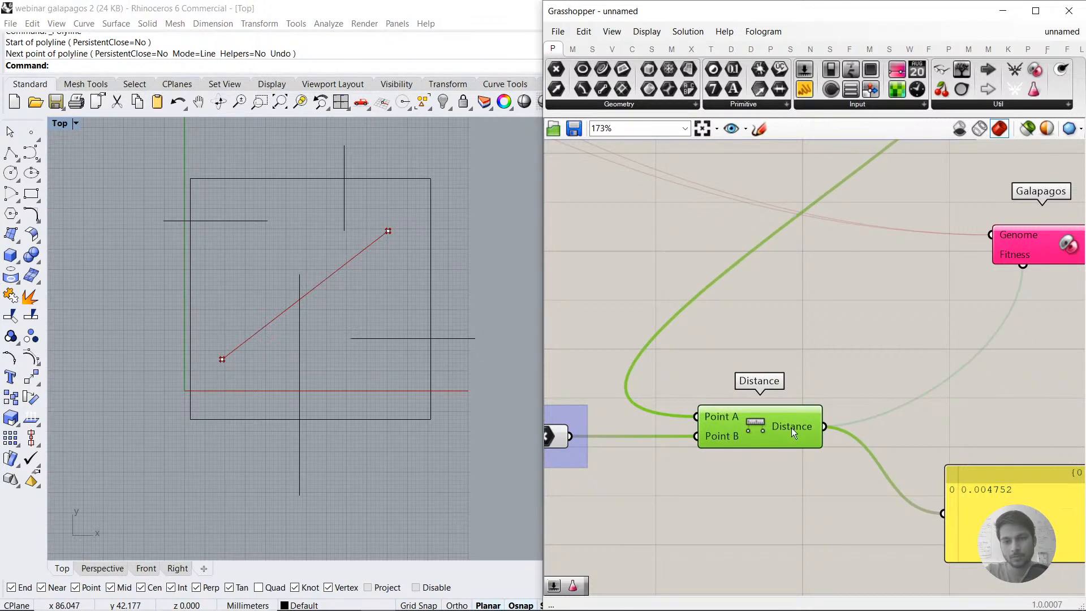
{"action": "mouse_move", "coordinate": [785, 426]}
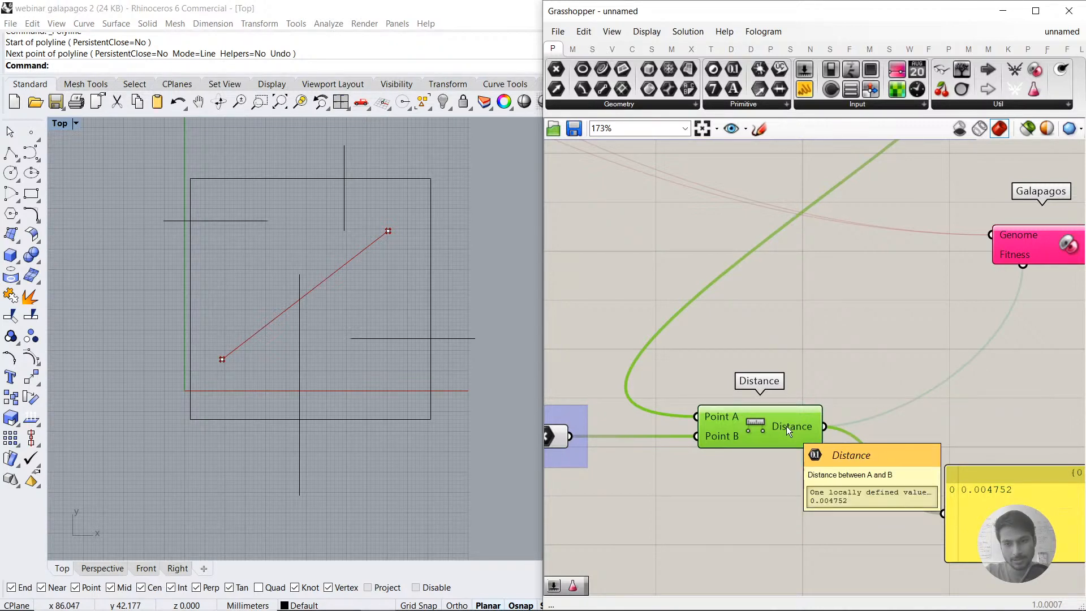
Step: Add an Absolute component below Distance and connect the Distance output to its Value input
{"action": "scroll", "coordinate": [786, 426], "scroll_direction": "down", "scroll_amount": 3}
{"action": "double_click", "coordinate": [770, 410]}
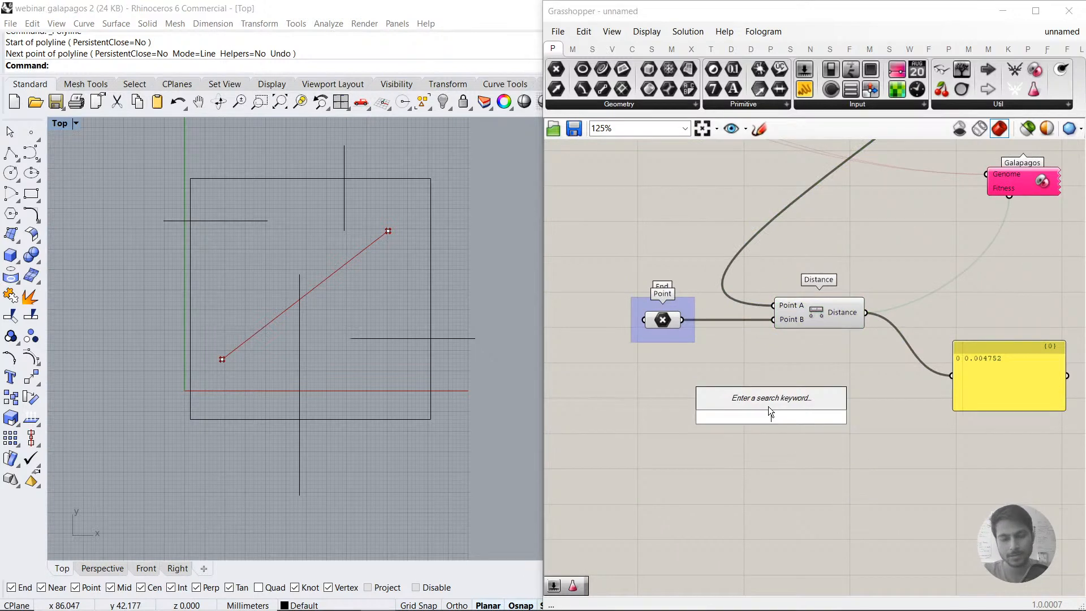
{"action": "type", "text": "ab"}
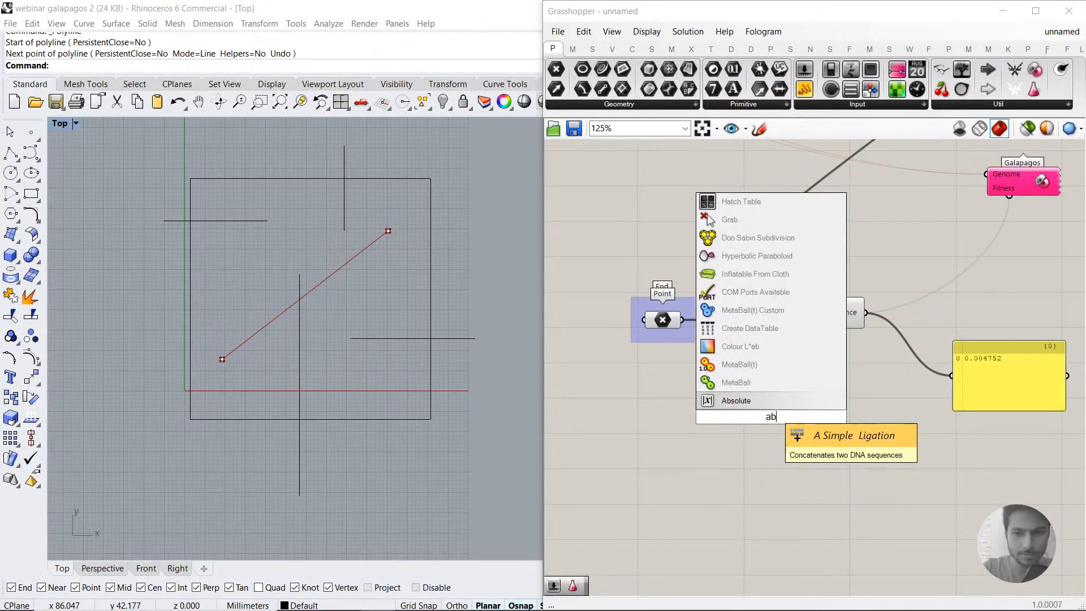
{"action": "left_click", "coordinate": [756, 399]}
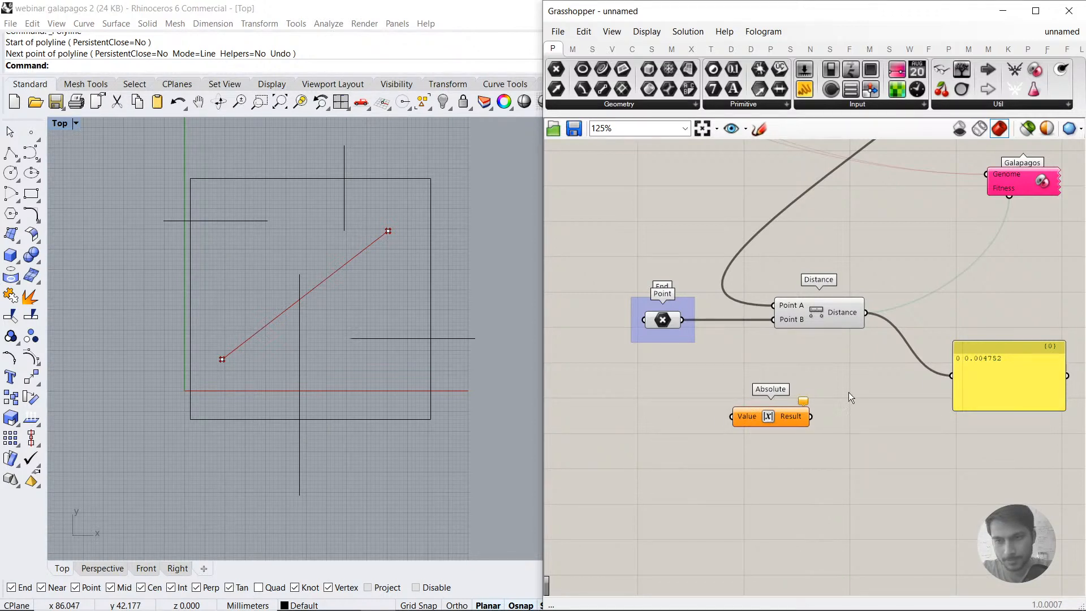
{"action": "left_click_drag", "start_coordinate": [871, 312], "coordinate": [732, 417]}
Step: Add an empty panel and connect the Absolute component's Result output to it
{"action": "double_click", "coordinate": [871, 546]}
{"action": "type", "text": "//"}
{"action": "key", "text": "Return"}
{"action": "left_click_drag", "start_coordinate": [811, 416], "coordinate": [836, 508]}
{"action": "left_click", "coordinate": [793, 559]}
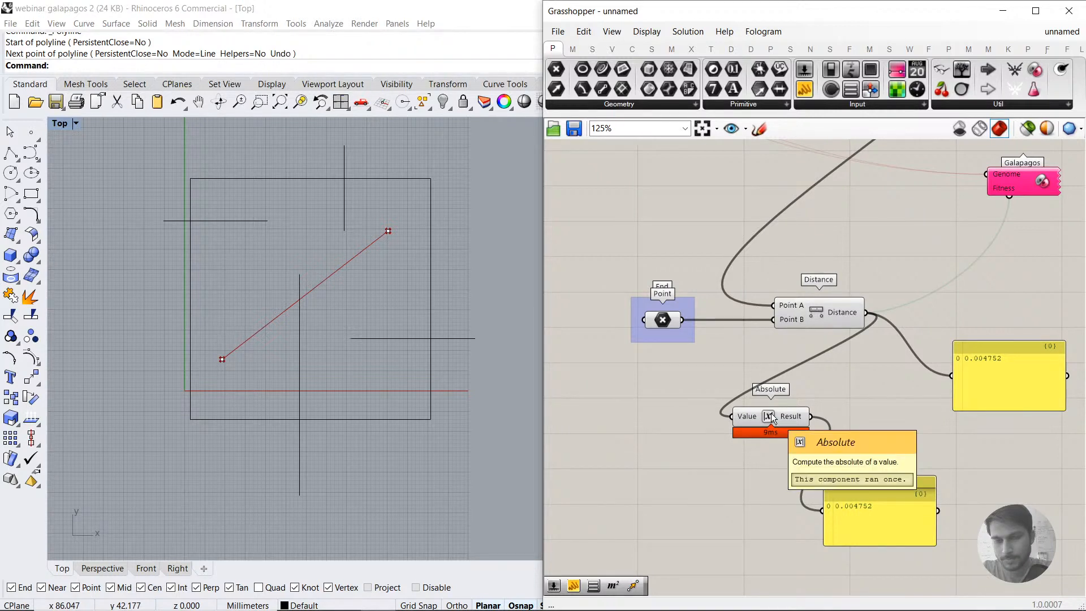
Step: Add a Subtraction component on the empty canvas below the Distance component
{"action": "double_click", "coordinate": [747, 475]}
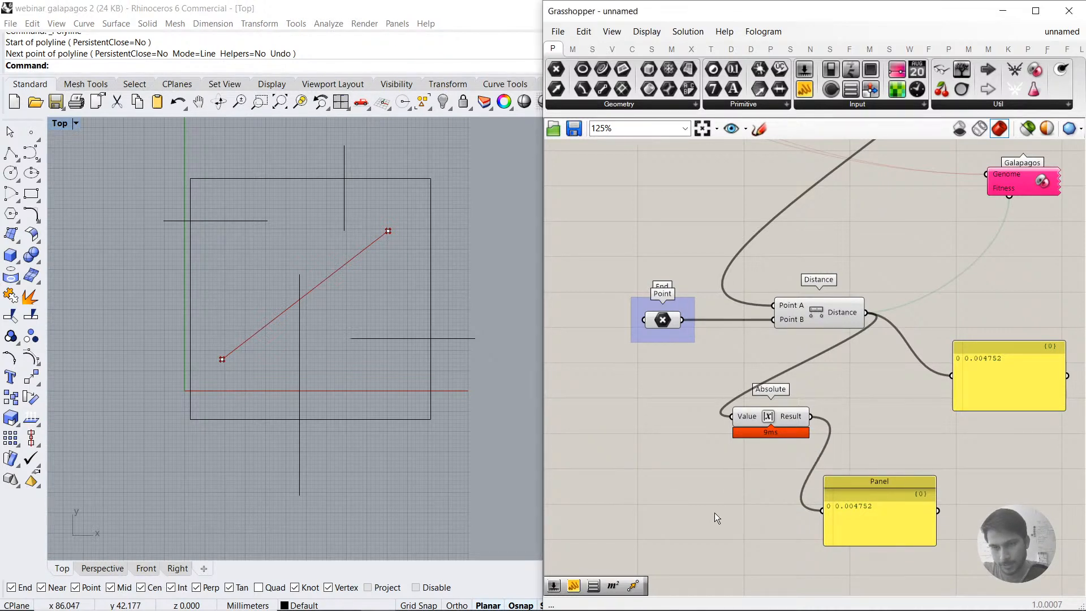
{"action": "double_click", "coordinate": [673, 510]}
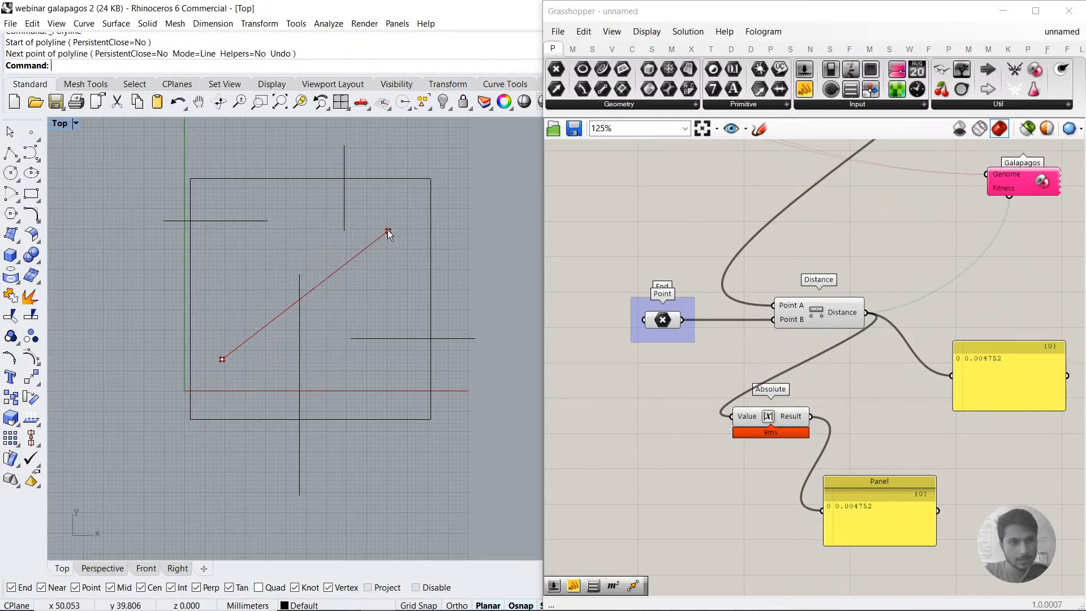
{"action": "double_click", "coordinate": [704, 476]}
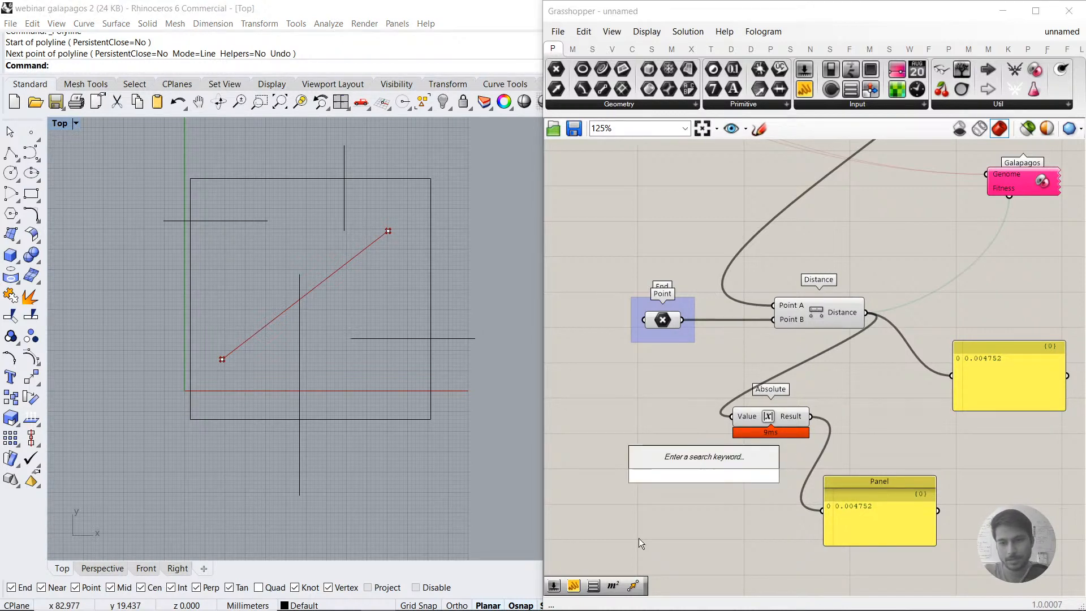
{"action": "type", "text": "subtraction"}
{"action": "key", "text": "Return"}
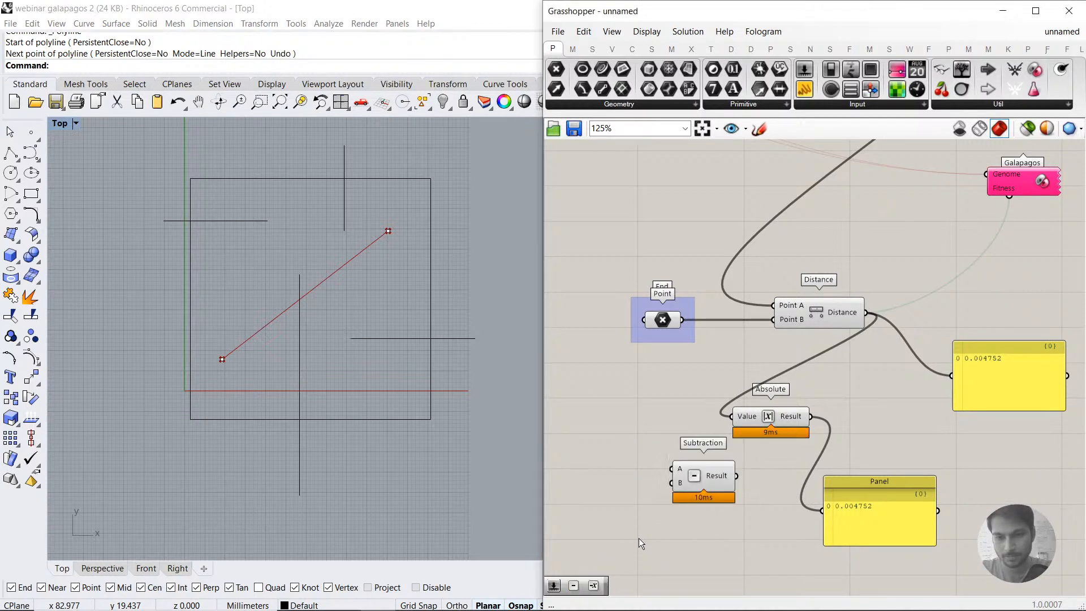
Step: Add a panel containing 10 and connect it to the Subtraction component's B input
{"action": "double_click", "coordinate": [637, 497]}
{"action": "type", "text": "10"}
{"action": "key", "text": "Return"}
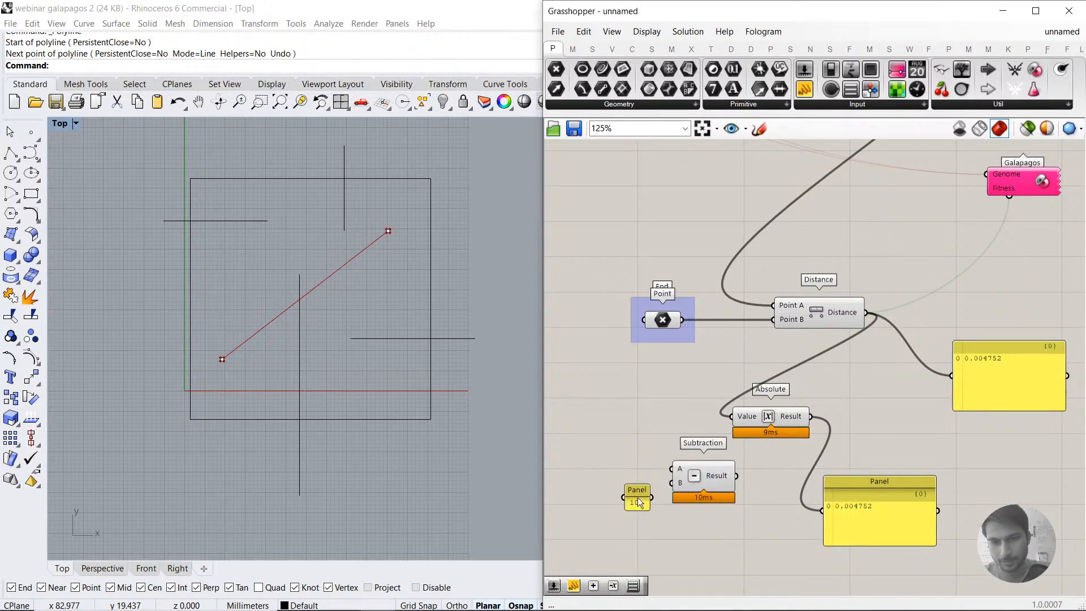
{"action": "left_click_drag", "start_coordinate": [679, 485], "coordinate": [652, 498]}
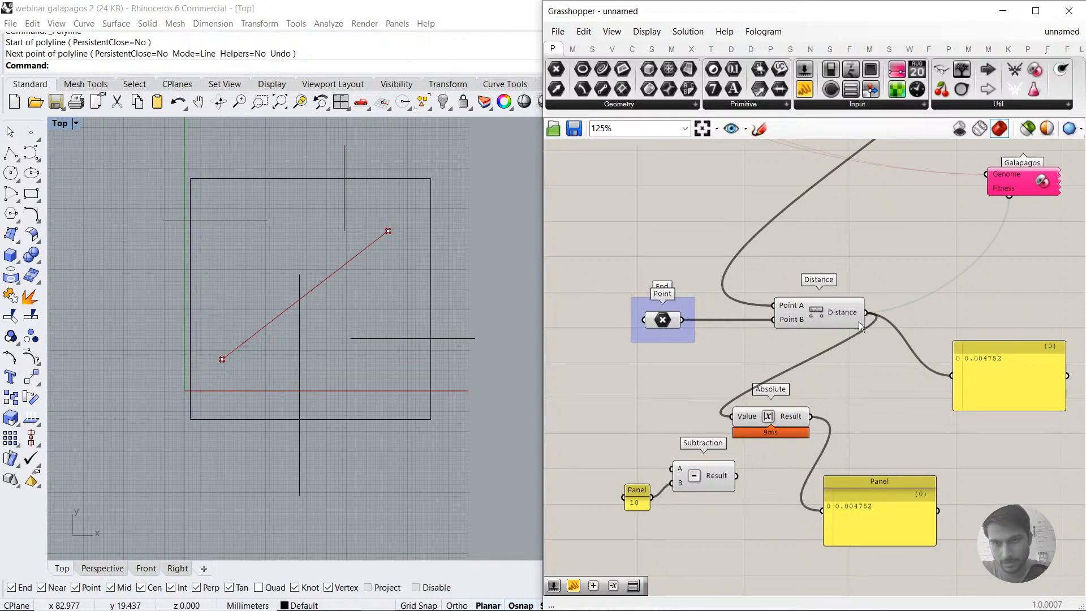
Step: Delete the Absolute component and the panel that reads its result
{"action": "left_click", "coordinate": [790, 422]}
{"action": "key", "text": "Delete"}
{"action": "left_click", "coordinate": [867, 507]}
{"action": "key", "text": "Delete"}
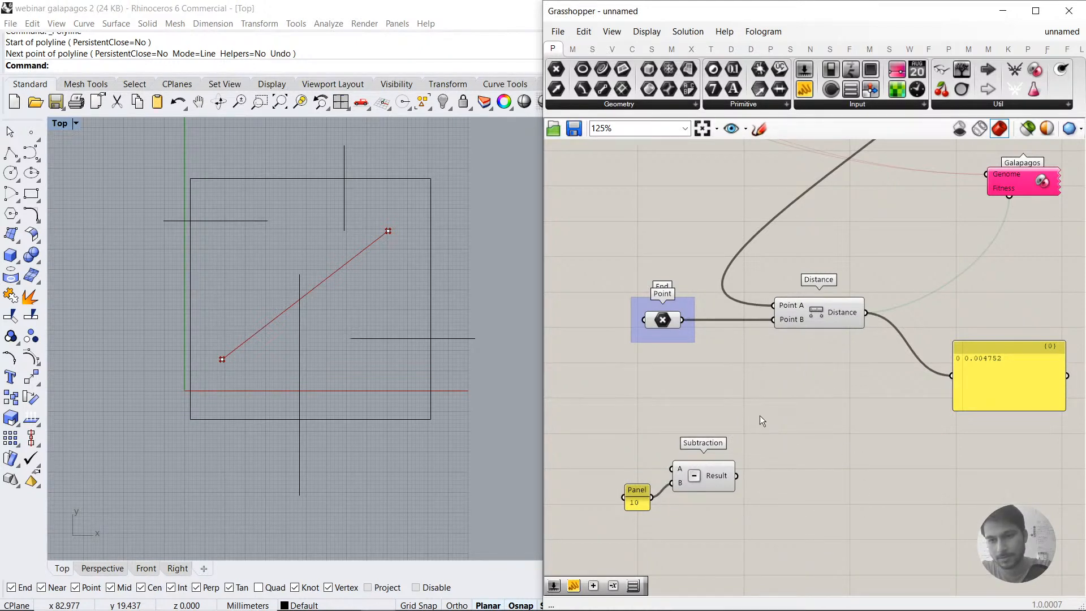
Step: Connect the Distance output to Subtraction's A input and reposition the Subtraction component and the 10 panel
{"action": "left_click_drag", "start_coordinate": [708, 475], "coordinate": [737, 485]}
{"action": "left_click_drag", "start_coordinate": [865, 313], "coordinate": [703, 476]}
{"action": "left_click_drag", "start_coordinate": [634, 501], "coordinate": [639, 497]}
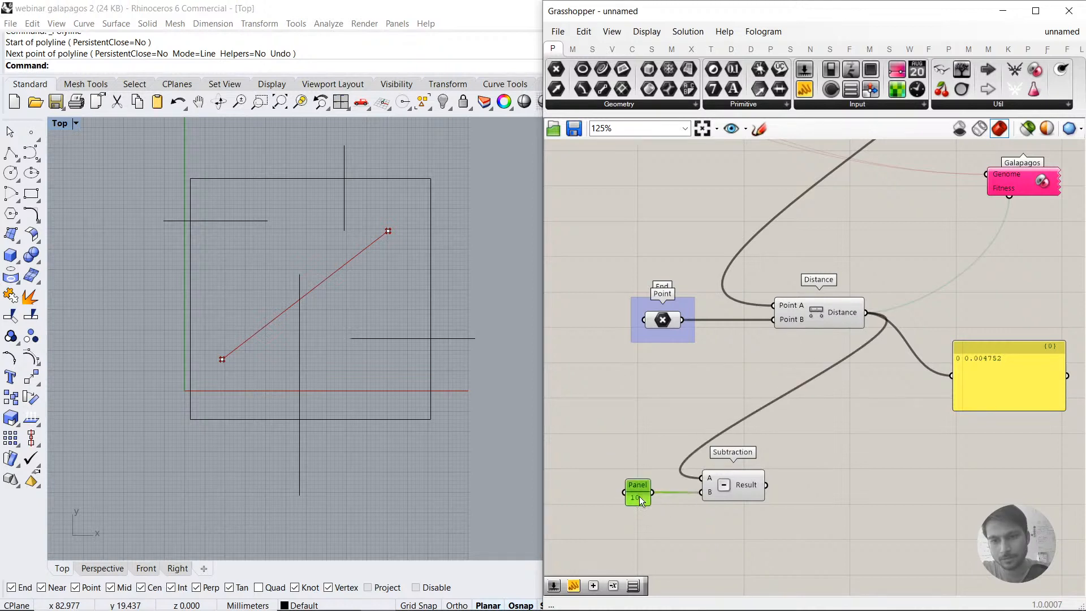
Step: Add a panel beside the Subtraction component and connect the subtraction's Result output to it
{"action": "double_click", "coordinate": [864, 473]}
{"action": "type", "text": "panel"}
{"action": "key", "text": "Return"}
{"action": "left_click_drag", "start_coordinate": [767, 485], "coordinate": [905, 529]}
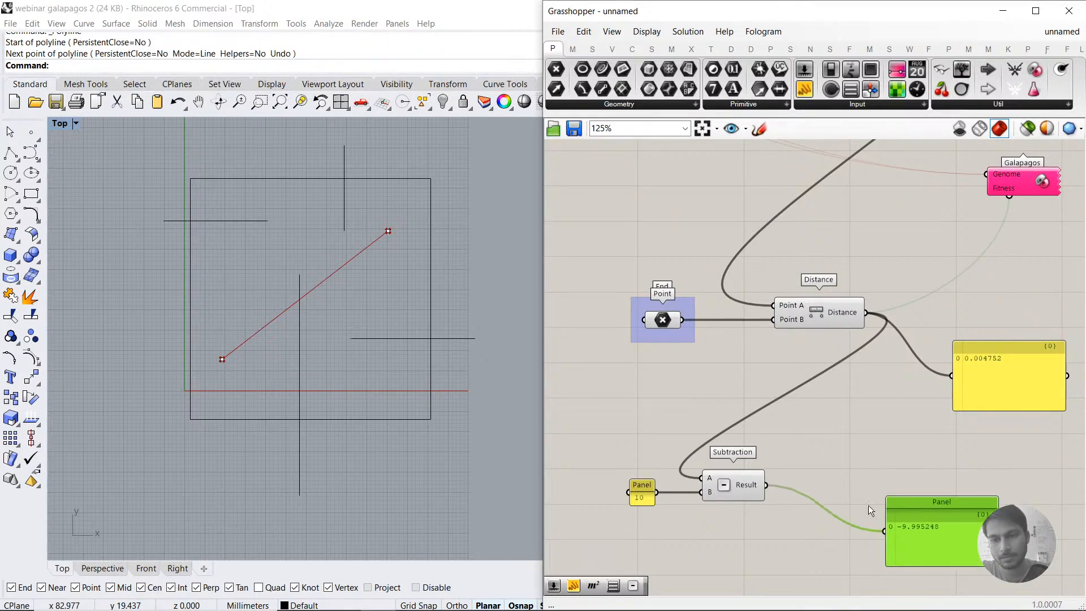
Step: Insert an Absolute component between Subtraction and its panel, wiring Subtraction's Result to Value and Absolute's Result to the panel
{"action": "double_click", "coordinate": [824, 455]}
{"action": "type", "text": "ab"}
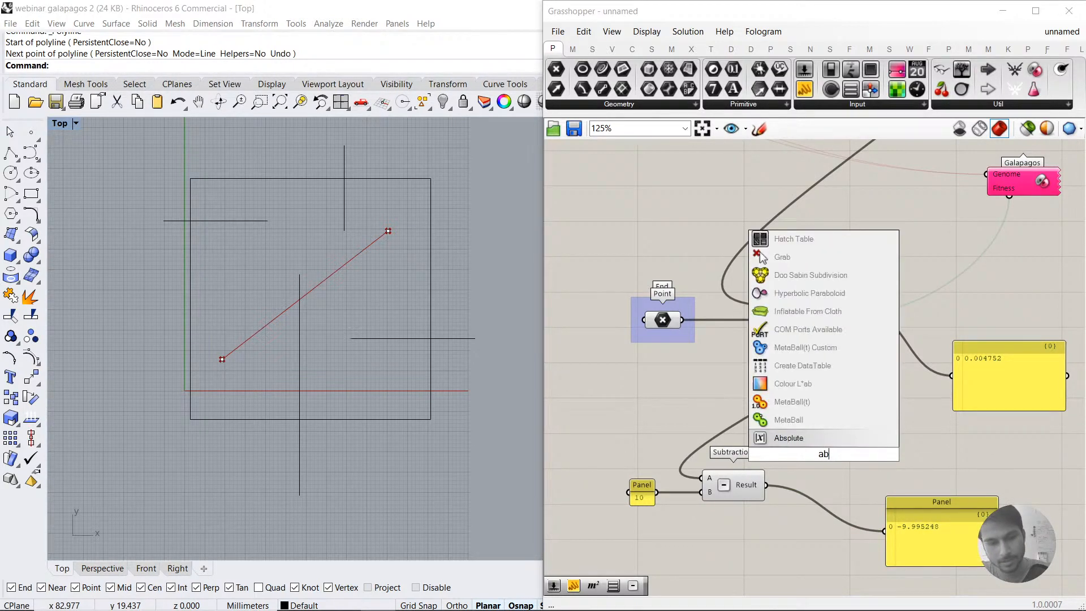
{"action": "left_click", "coordinate": [825, 440]}
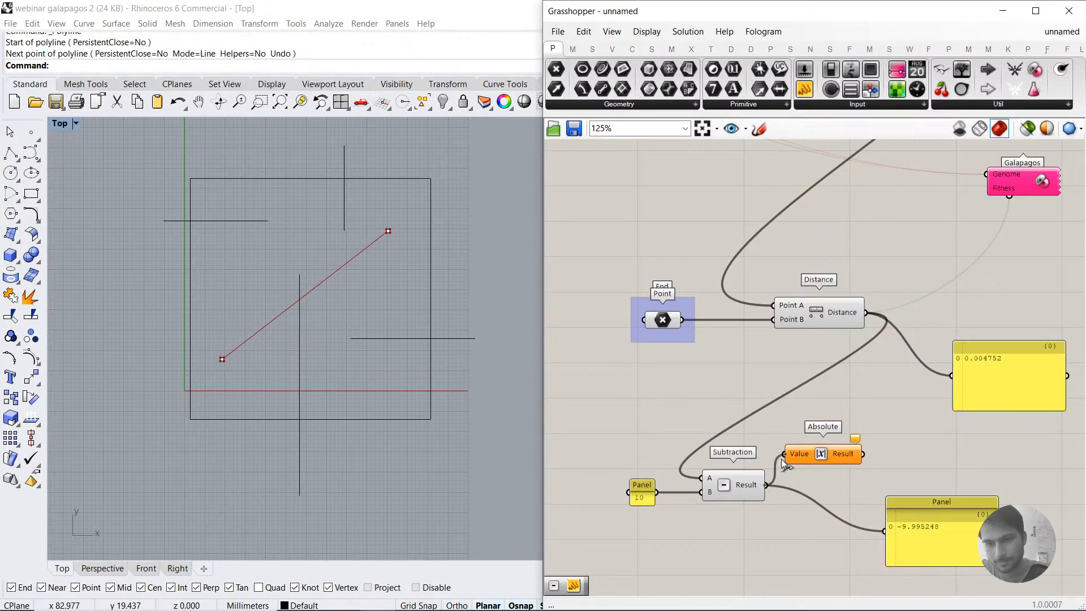
{"action": "left_click_drag", "start_coordinate": [785, 464], "coordinate": [784, 456]}
{"action": "left_click_drag", "start_coordinate": [860, 455], "coordinate": [911, 463]}
{"action": "left_click_drag", "start_coordinate": [836, 461], "coordinate": [848, 461]}
{"action": "left_click", "coordinate": [846, 479]}
{"action": "right_click_drag", "start_coordinate": [754, 502], "coordinate": [728, 496]}
Step: Add a number slider ranging from -50 to 50 and connect it to Subtraction's A input in place of Distance
{"action": "double_click", "coordinate": [627, 385]}
{"action": "type", "text": "2"}
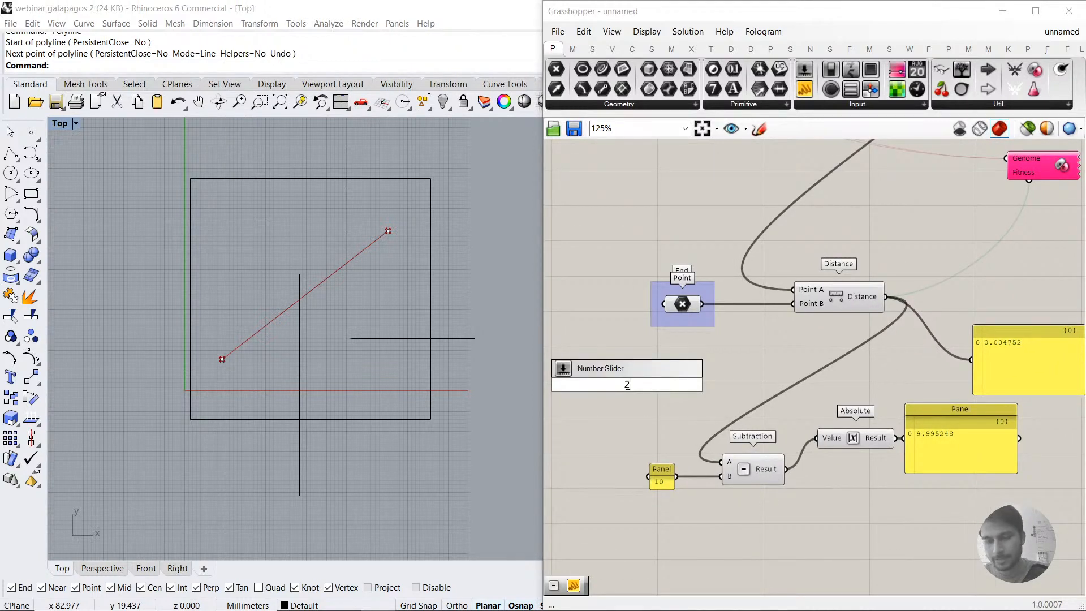
{"action": "key", "text": "BackSpace"}
{"action": "type", "text": "-50<50"}
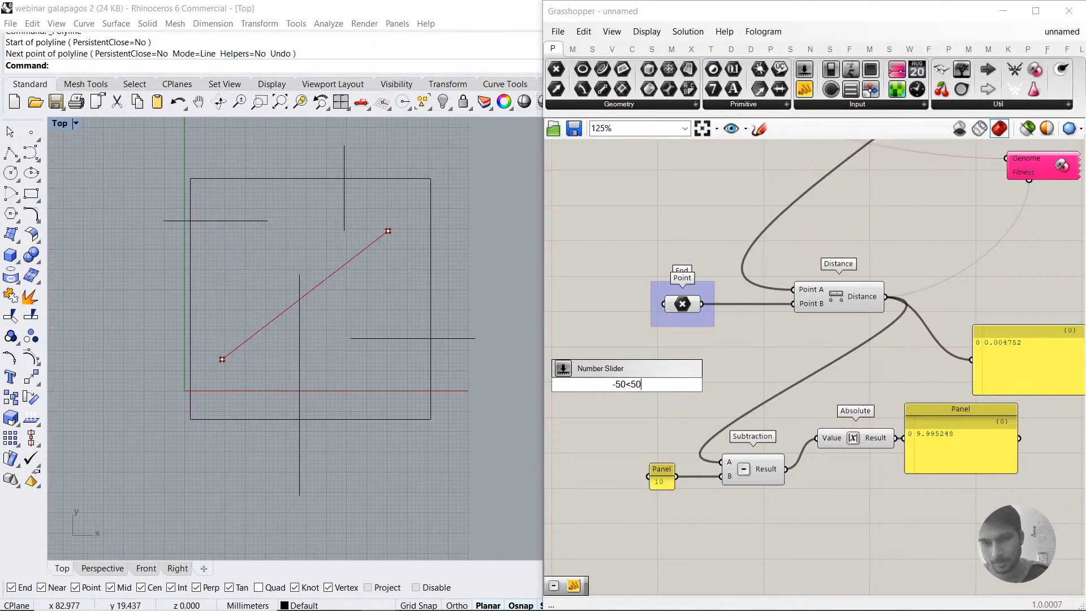
{"action": "key", "text": "Return"}
{"action": "left_click_drag", "start_coordinate": [704, 393], "coordinate": [704, 391]}
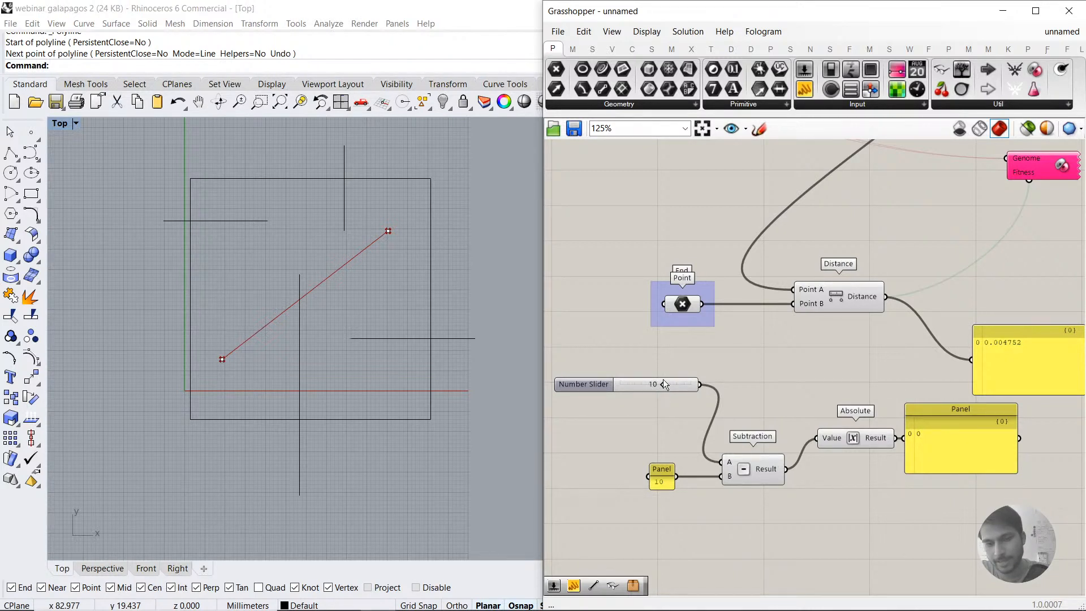
Step: Shift the number slider, the 10 panel and the result panel on the canvas, and set the number slider to 50
{"action": "left_click_drag", "start_coordinate": [663, 383], "coordinate": [672, 379]}
{"action": "left_click_drag", "start_coordinate": [661, 476], "coordinate": [662, 477]}
{"action": "mouse_move", "coordinate": [913, 433]}
{"action": "left_mouse_down"}
{"action": "mouse_move", "coordinate": [939, 433]}
{"action": "mouse_move", "coordinate": [925, 437]}
{"action": "left_mouse_up"}
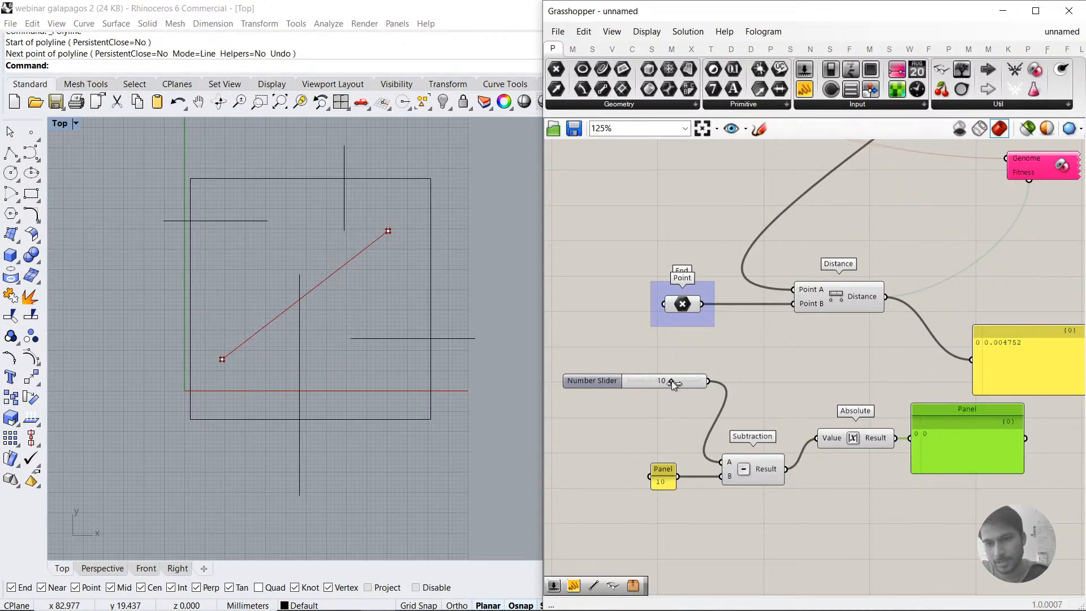
{"action": "left_click_drag", "start_coordinate": [672, 381], "coordinate": [668, 382]}
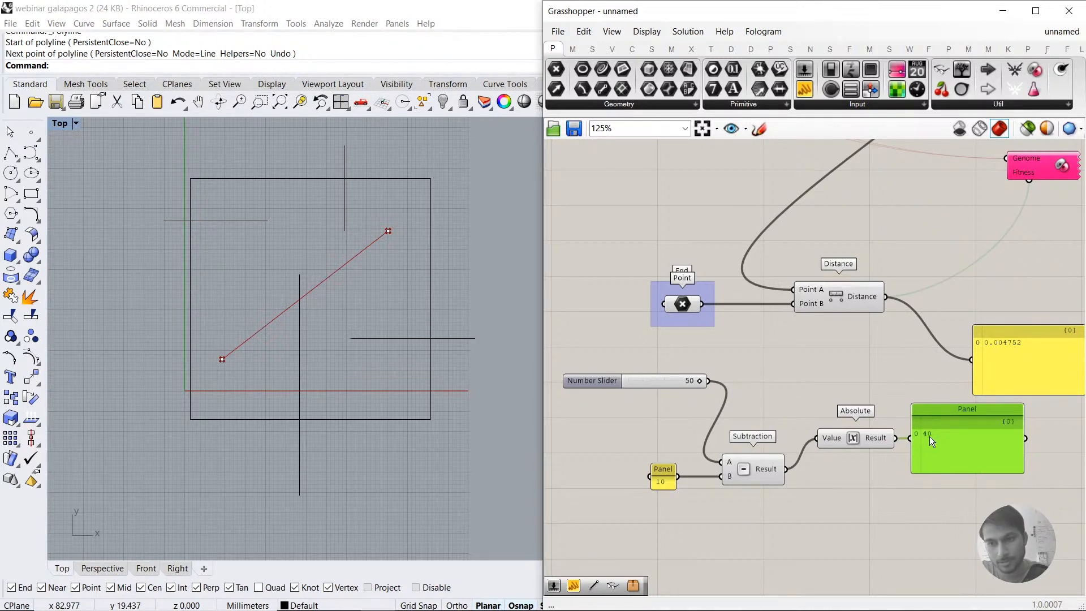
Step: Connect Galapagos's Fitness to Absolute's Result output and delete the panel attached to Absolute
{"action": "left_click_drag", "start_coordinate": [853, 440], "coordinate": [842, 426]}
{"action": "left_click", "coordinate": [898, 443]}
{"action": "right_click_drag", "start_coordinate": [899, 443], "coordinate": [869, 448]}
{"action": "left_click_drag", "start_coordinate": [999, 185], "coordinate": [850, 436]}
{"action": "left_click_drag", "start_coordinate": [926, 468], "coordinate": [949, 517]}
{"action": "key", "text": "Delete"}
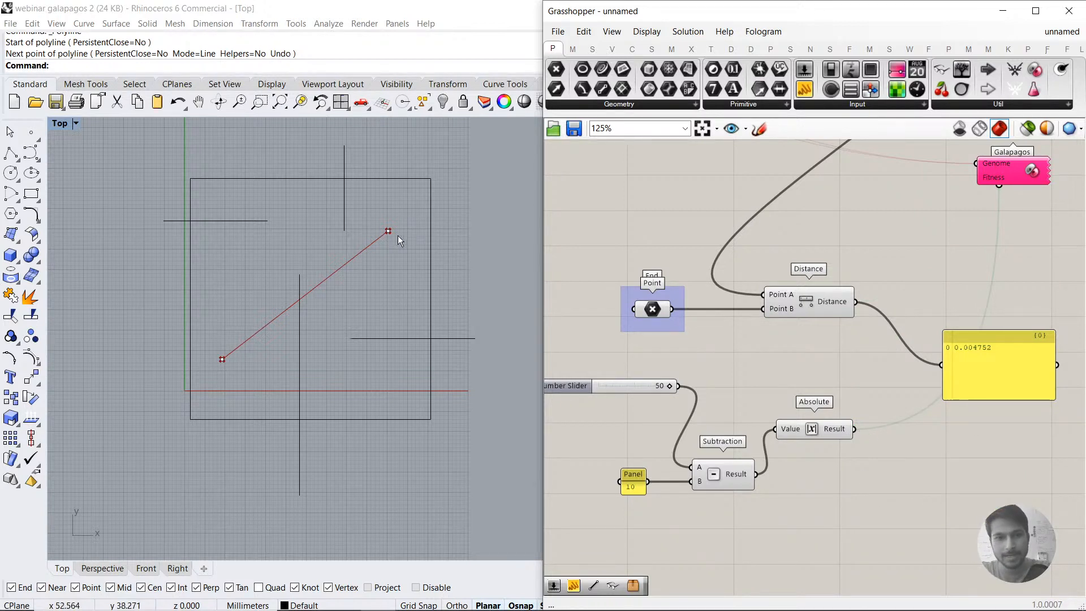
Step: Draw a circle of radius 5 centred on the end point in the Rhino Top view
{"action": "left_click", "coordinate": [11, 174]}
{"action": "left_click", "coordinate": [389, 231]}
{"action": "type", "text": "10"}
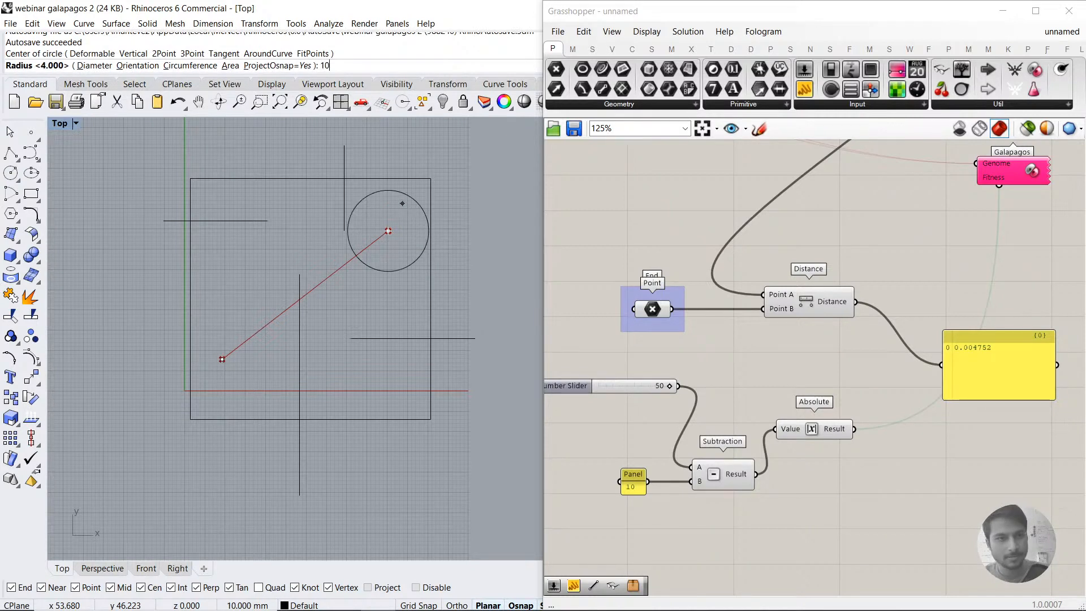
{"action": "key", "text": "BackSpace"}
{"action": "key", "text": "BackSpace"}
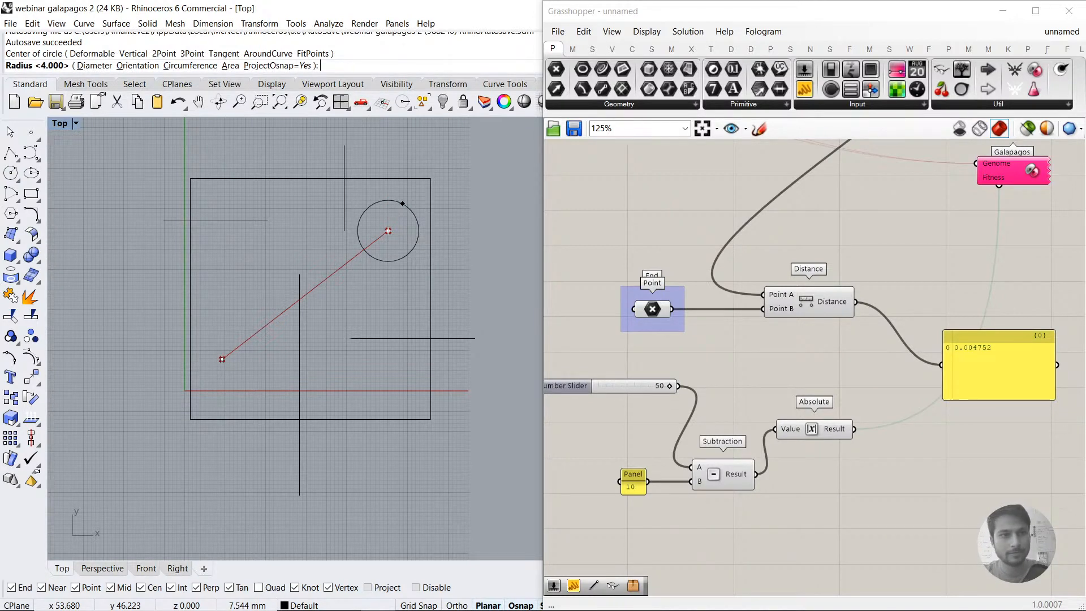
{"action": "type", "text": "5"}
{"action": "key", "text": "Return"}
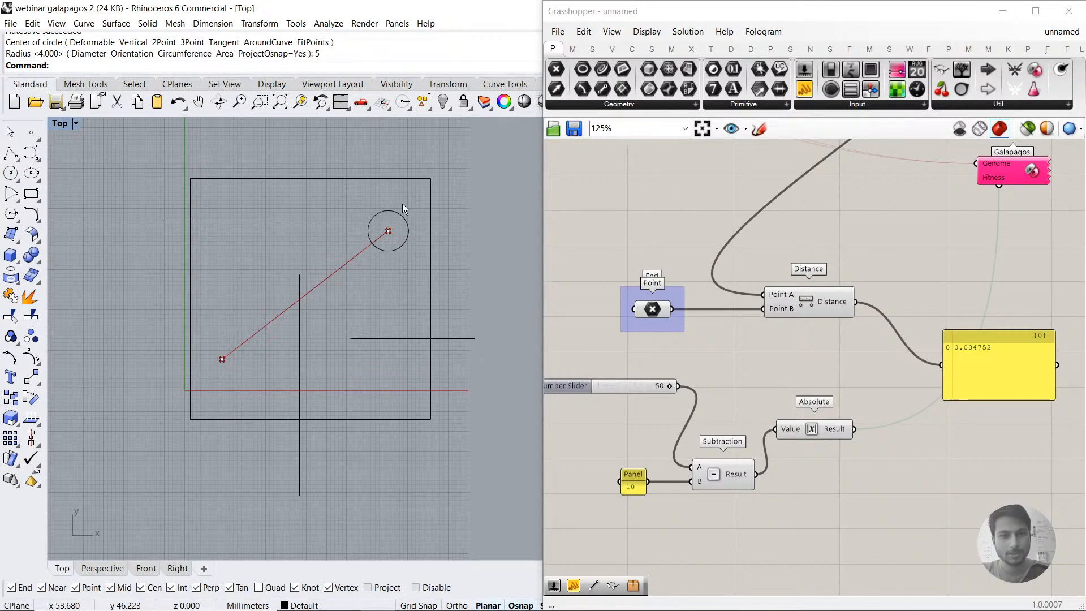
{"action": "scroll", "coordinate": [386, 256], "scroll_direction": "up", "scroll_amount": 5}
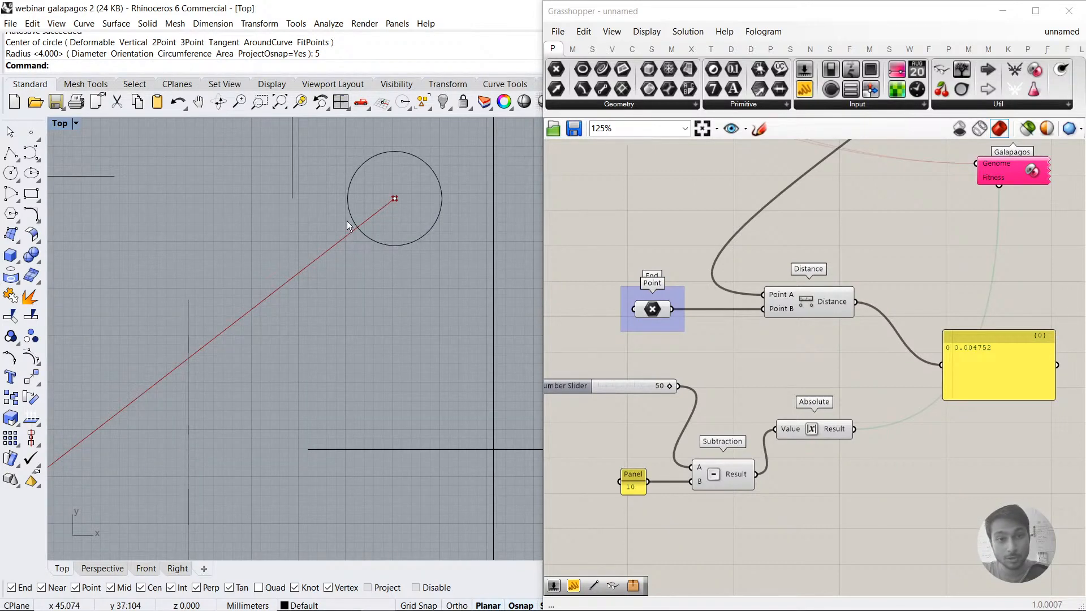
{"action": "scroll", "coordinate": [379, 245], "scroll_direction": "down", "scroll_amount": 5}
Step: Open the Galapagos editor and start the solver with Absolute's Result as fitness
{"action": "right_click_drag", "start_coordinate": [855, 260], "coordinate": [836, 299]}
{"action": "left_click", "coordinate": [990, 203]}
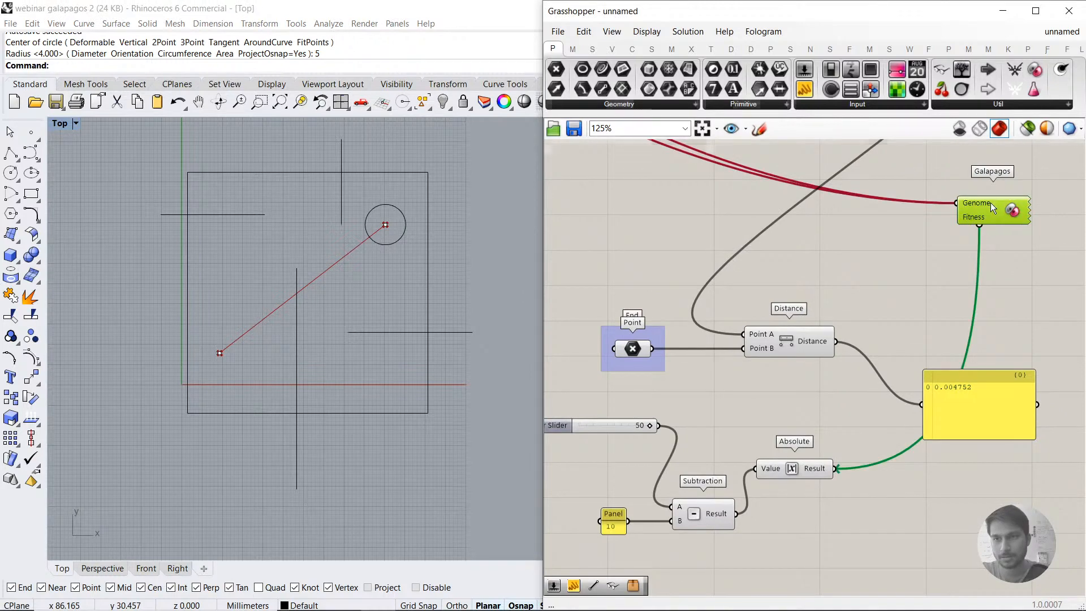
{"action": "double_click", "coordinate": [990, 202]}
{"action": "left_click", "coordinate": [602, 31]}
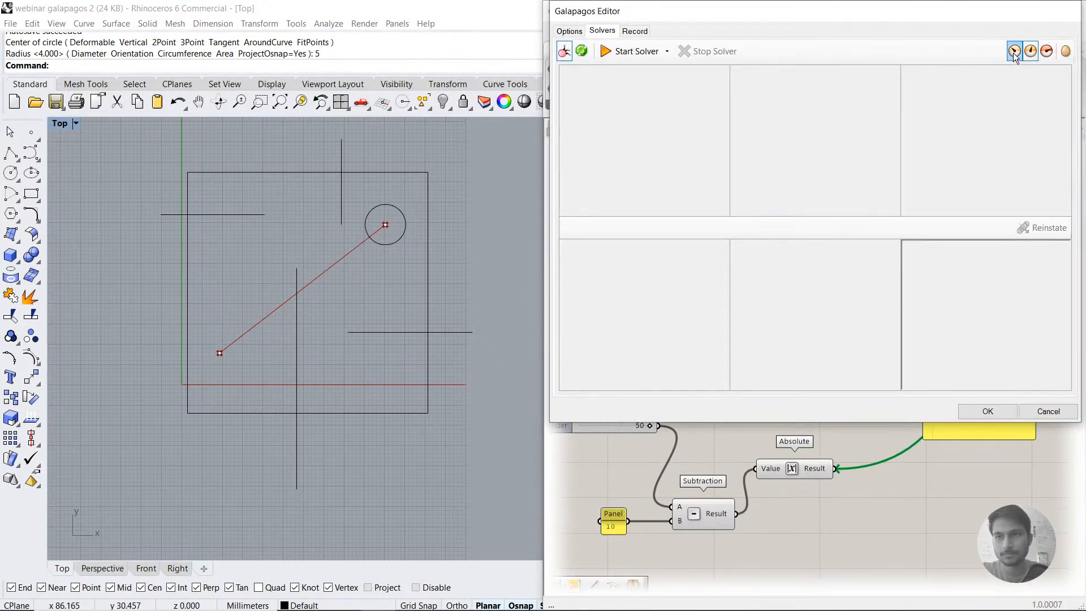
{"action": "left_click", "coordinate": [632, 52]}
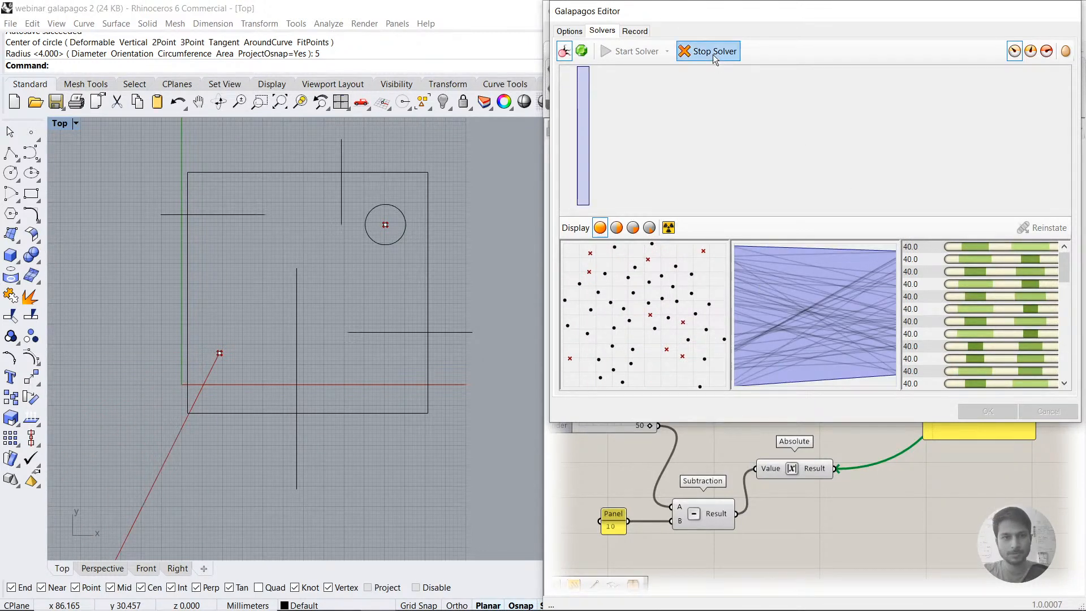
Step: Review the running solver and its Minimize fitness option, then stop it and close the Galapagos editor with Cancel
{"action": "scroll", "coordinate": [913, 333], "scroll_direction": "down", "scroll_amount": 5}
{"action": "scroll", "coordinate": [913, 333], "scroll_direction": "up", "scroll_amount": 7}
{"action": "left_click", "coordinate": [569, 32]}
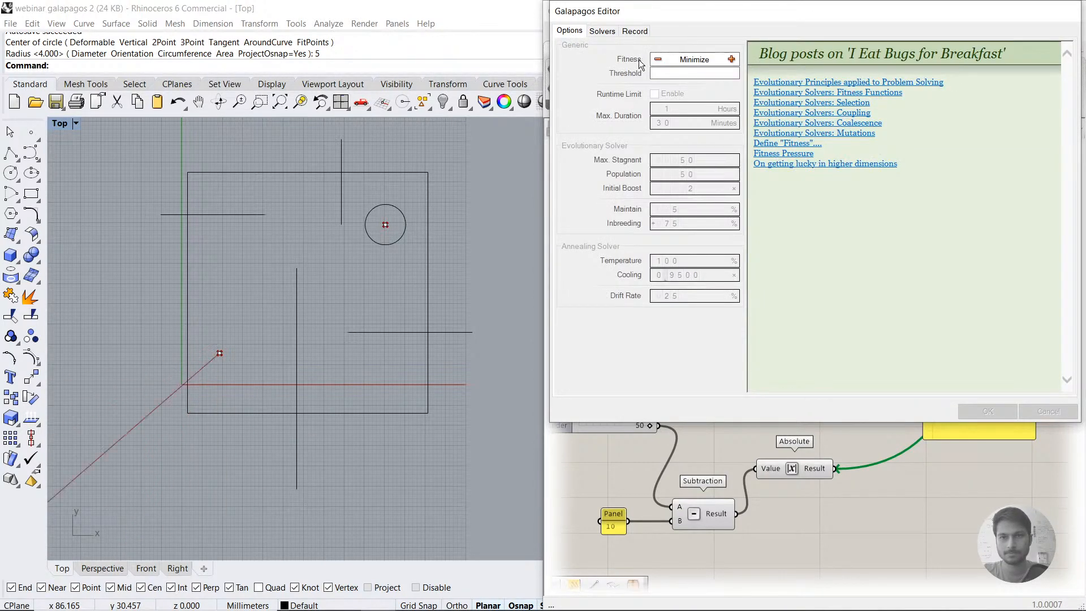
{"action": "left_click", "coordinate": [603, 33]}
{"action": "left_click", "coordinate": [578, 34]}
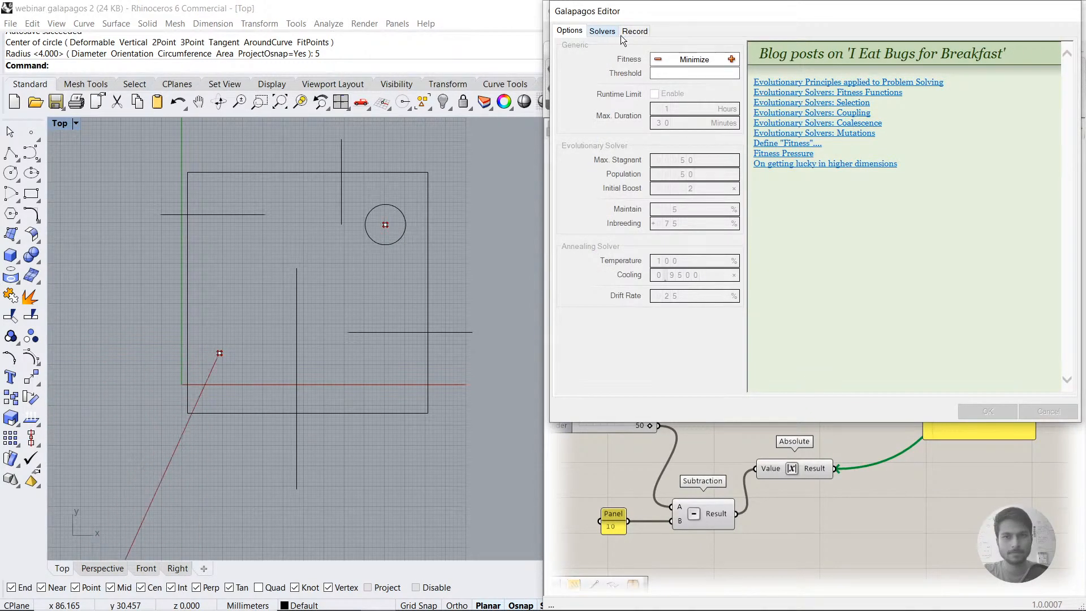
{"action": "scroll", "coordinate": [331, 259], "scroll_direction": "down", "scroll_amount": 10}
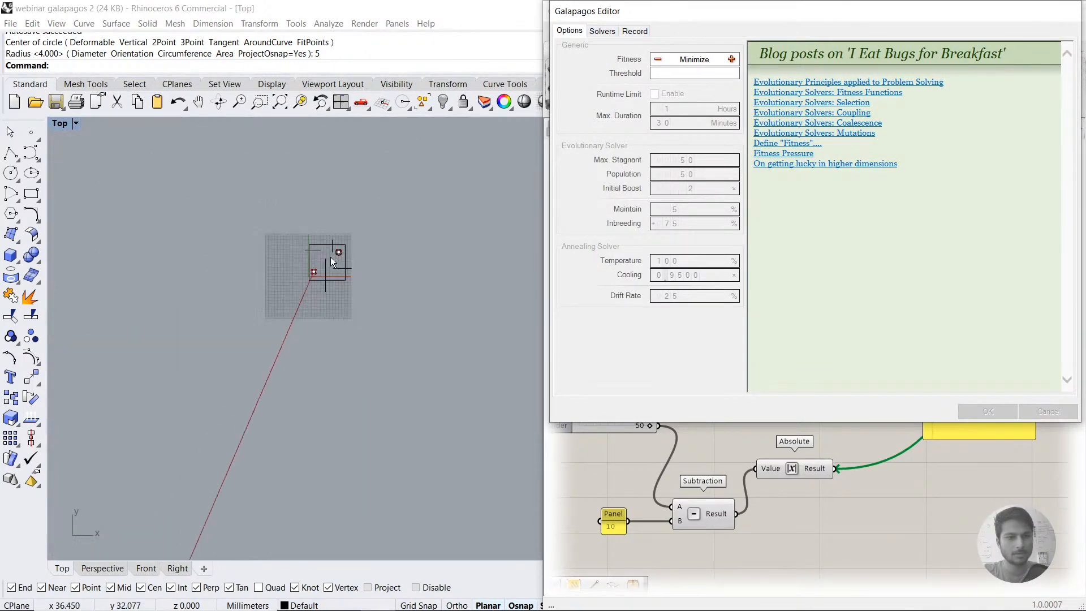
{"action": "left_click", "coordinate": [602, 32]}
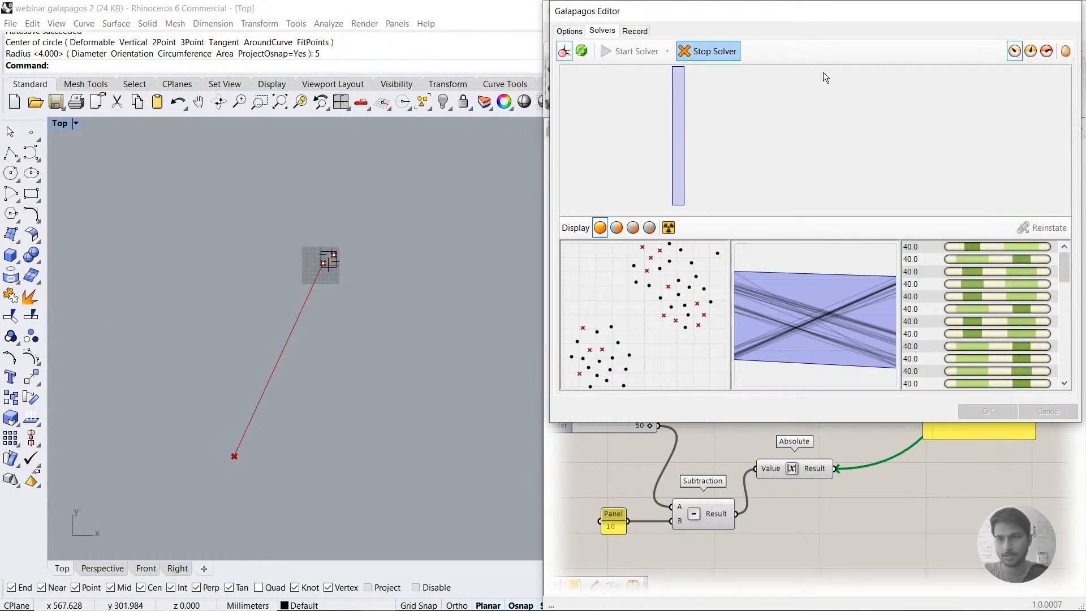
{"action": "left_click", "coordinate": [569, 31]}
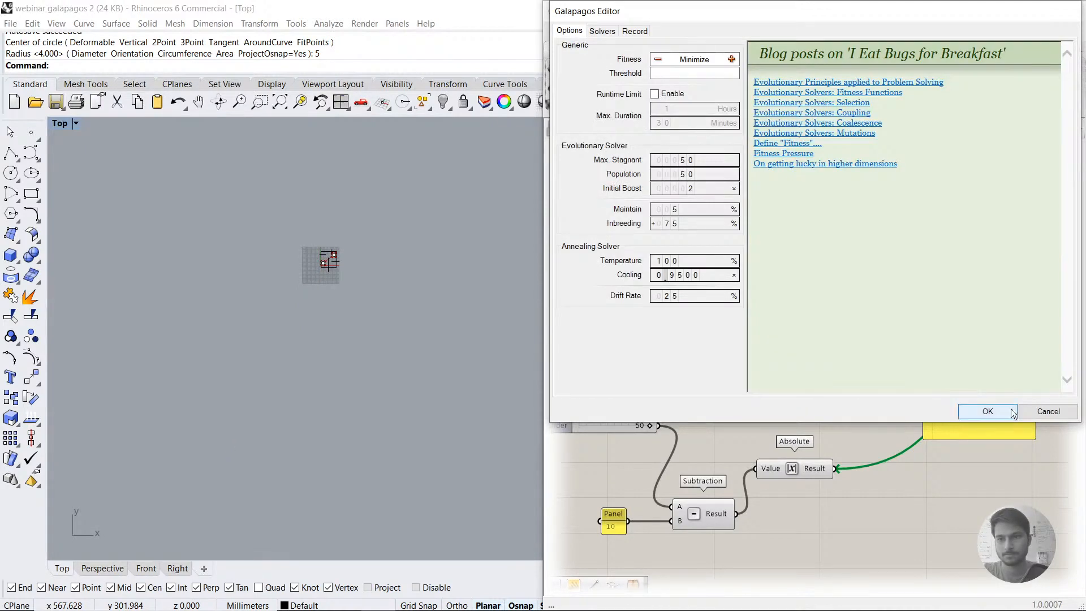
{"action": "left_click", "coordinate": [1044, 412]}
{"action": "left_click", "coordinate": [880, 310]}
{"action": "scroll", "coordinate": [331, 254], "scroll_direction": "up", "scroll_amount": 20}
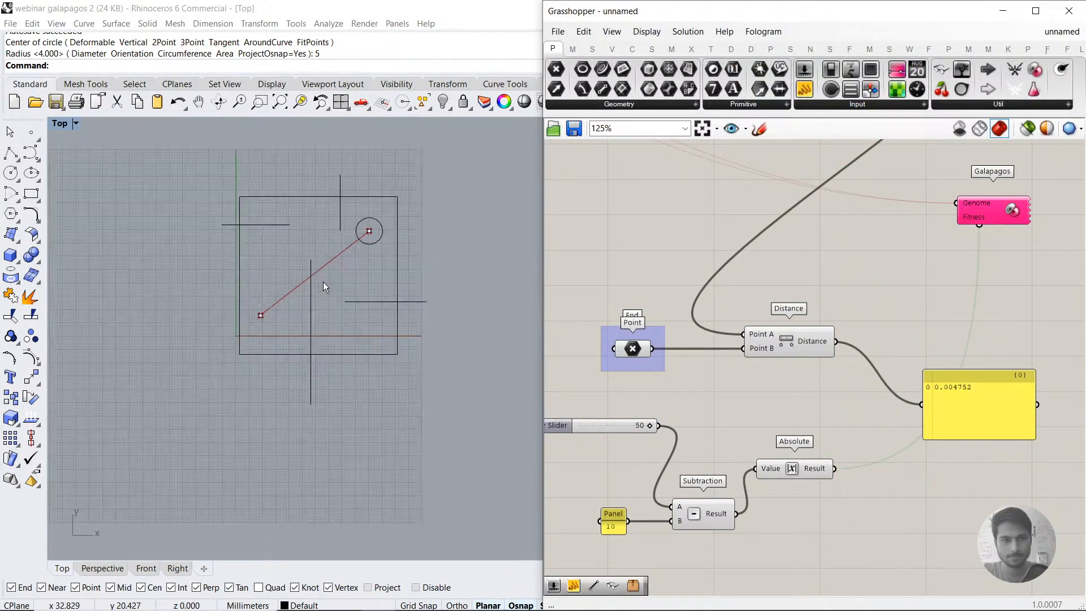
Step: Reposition the distance panel and the Galapagos component on the canvas, and inspect Absolute's Result output
{"action": "right_click_drag", "start_coordinate": [999, 293], "coordinate": [946, 271]}
{"action": "left_click_drag", "start_coordinate": [964, 396], "coordinate": [993, 419]}
{"action": "left_click", "coordinate": [792, 401]}
{"action": "double_click", "coordinate": [792, 402]}
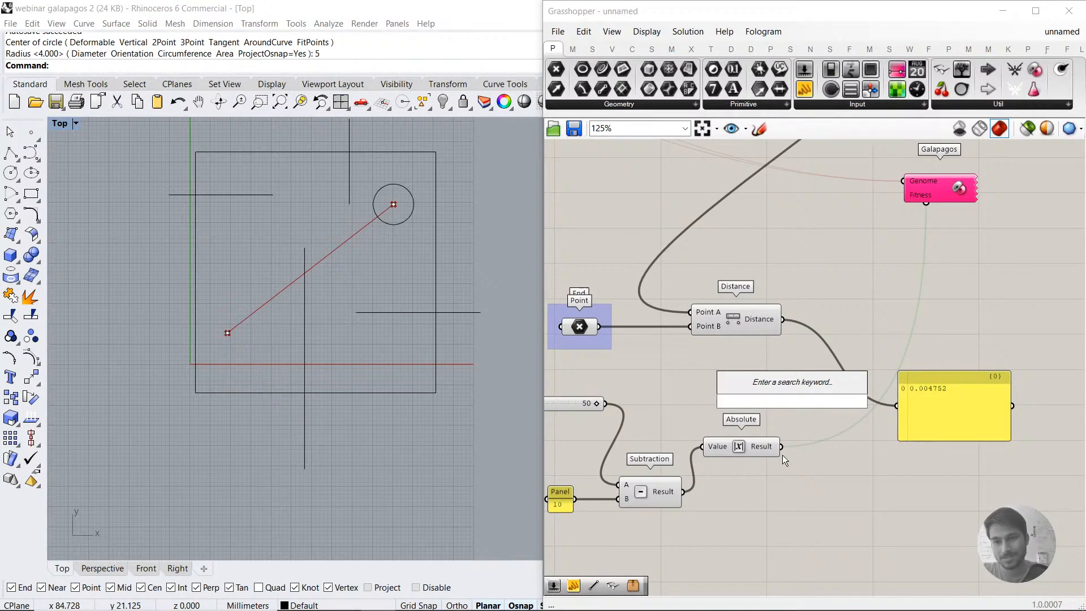
{"action": "mouse_move", "coordinate": [761, 449]}
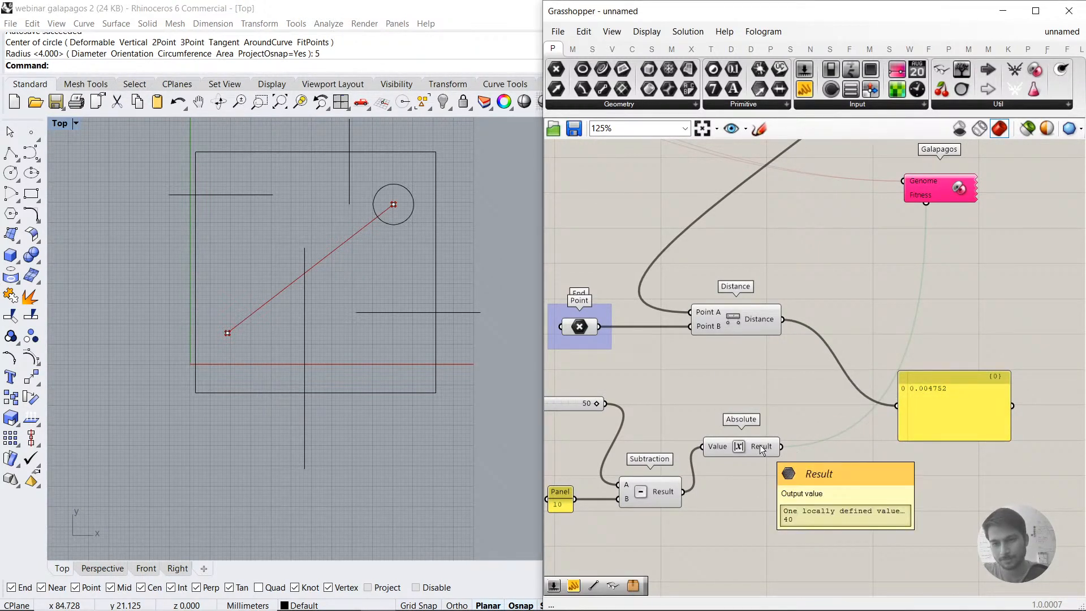
{"action": "left_click_drag", "start_coordinate": [934, 187], "coordinate": [935, 199]}
{"action": "left_click", "coordinate": [792, 406]}
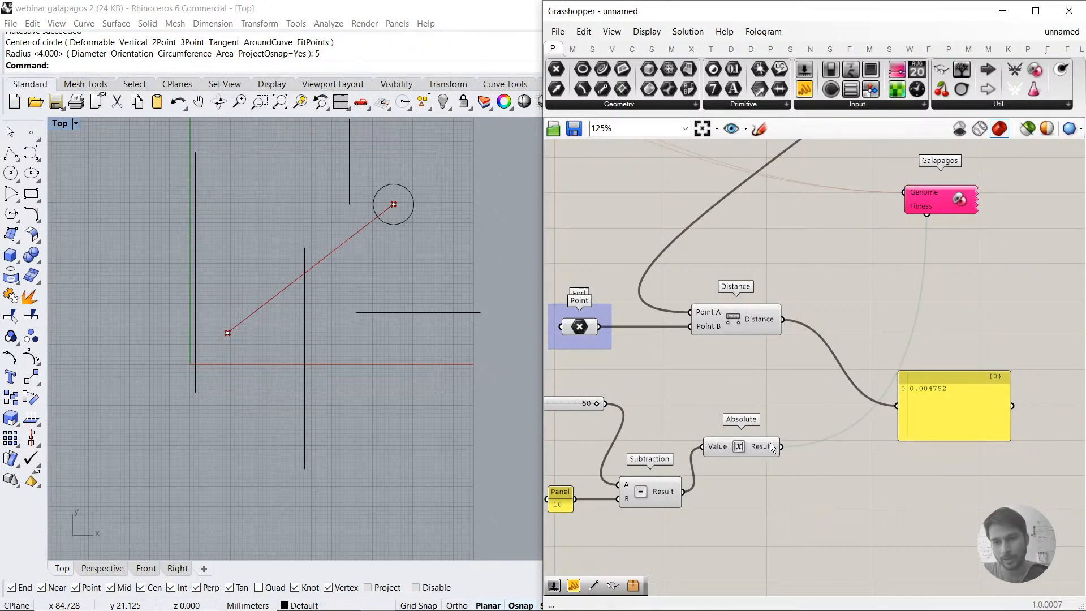
Step: Add a Mass Addition component, wire Absolute's Result to its Input, and connect Galapagos's Fitness to its Result
{"action": "double_click", "coordinate": [842, 500]}
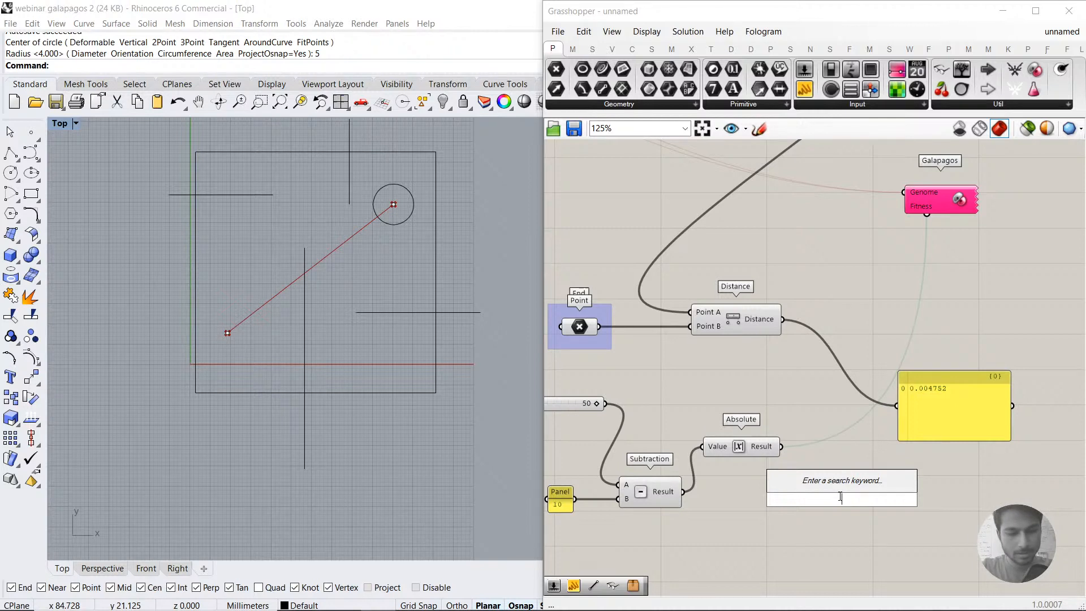
{"action": "type", "text": "ma"}
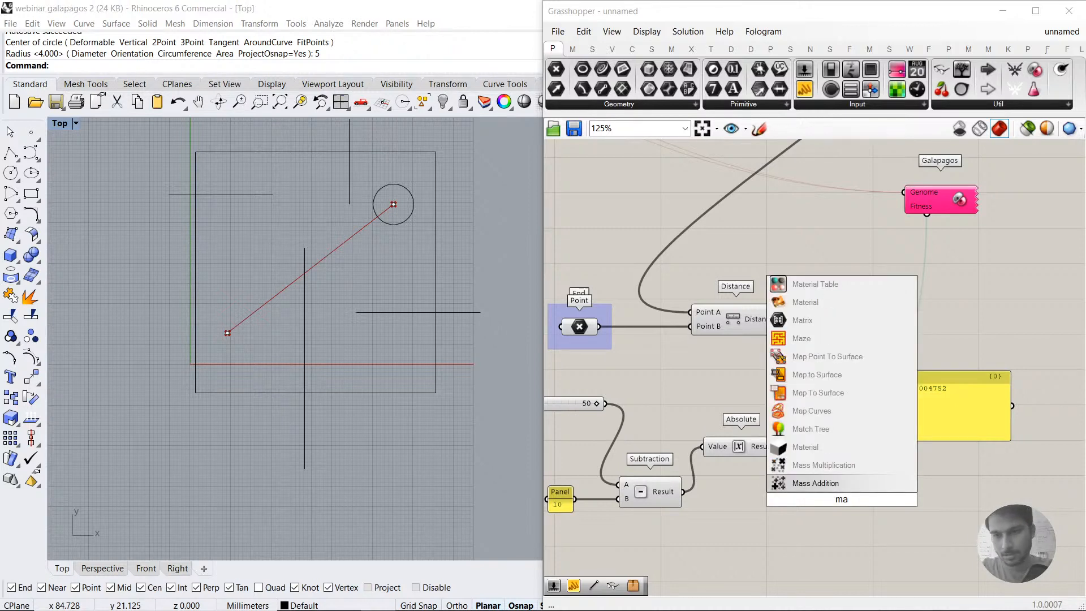
{"action": "left_click", "coordinate": [823, 483]}
{"action": "left_click_drag", "start_coordinate": [790, 505], "coordinate": [790, 506]}
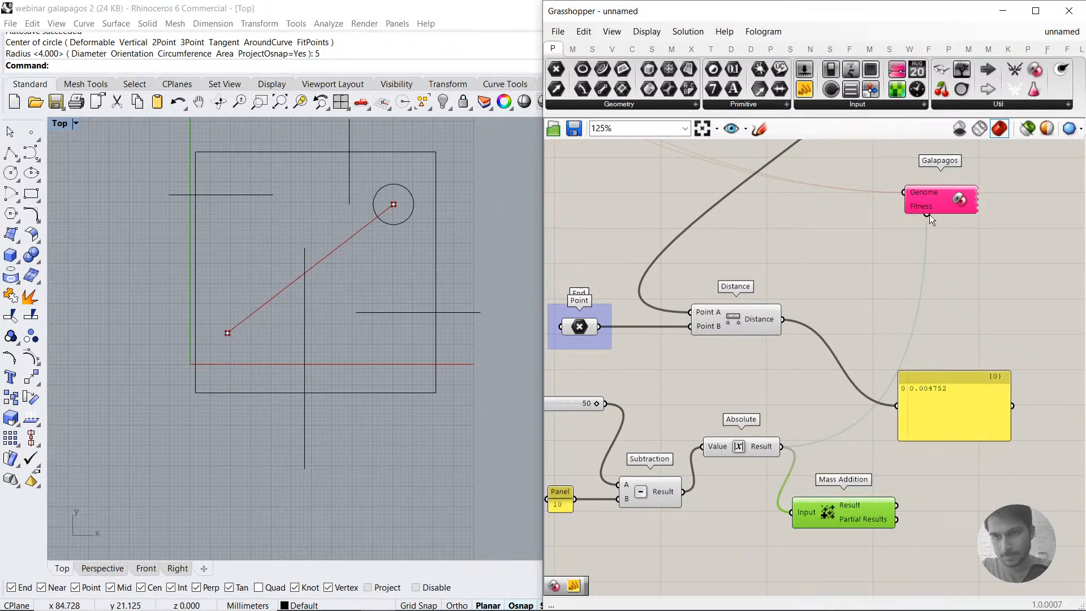
{"action": "left_click_drag", "start_coordinate": [936, 382], "coordinate": [894, 504]}
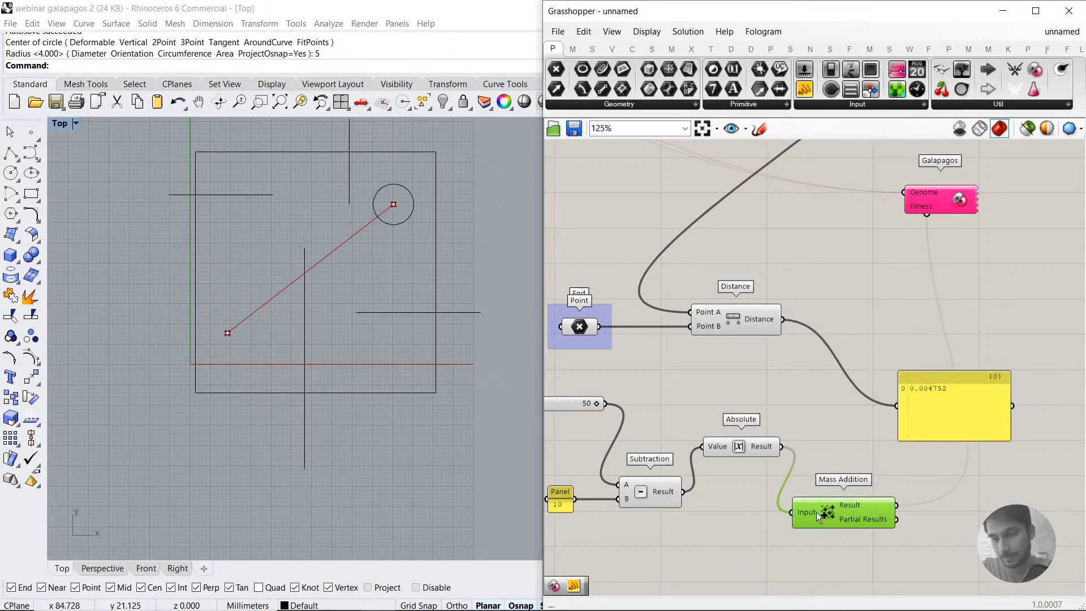
{"action": "mouse_move", "coordinate": [807, 515]}
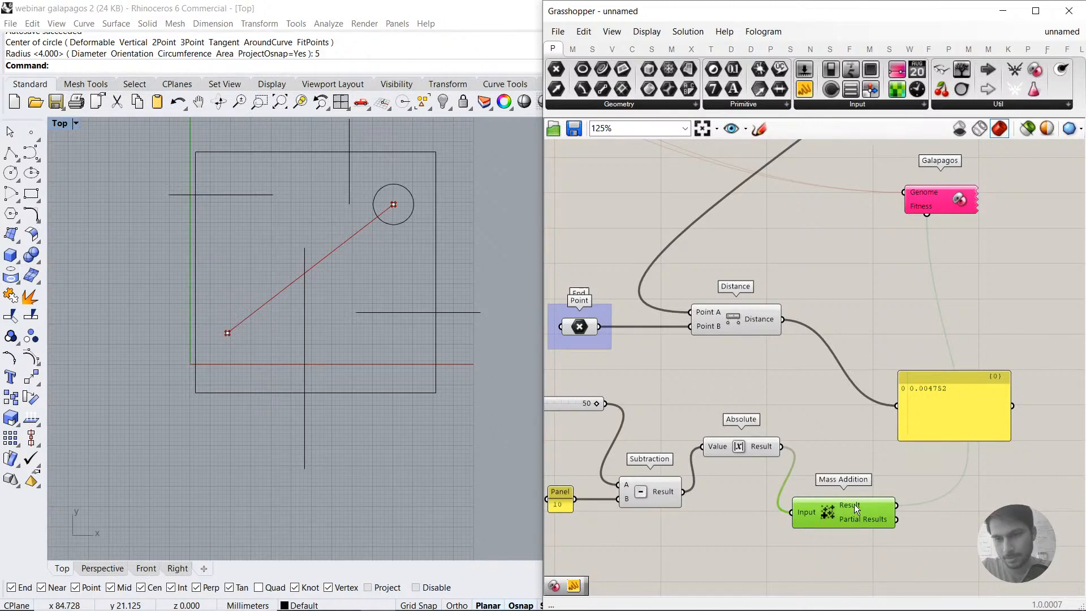
Step: Rerun the Galapagos solver in an enlarged editor window, stopping it and closing the editor with Cancel
{"action": "left_click", "coordinate": [935, 193]}
{"action": "double_click", "coordinate": [936, 192]}
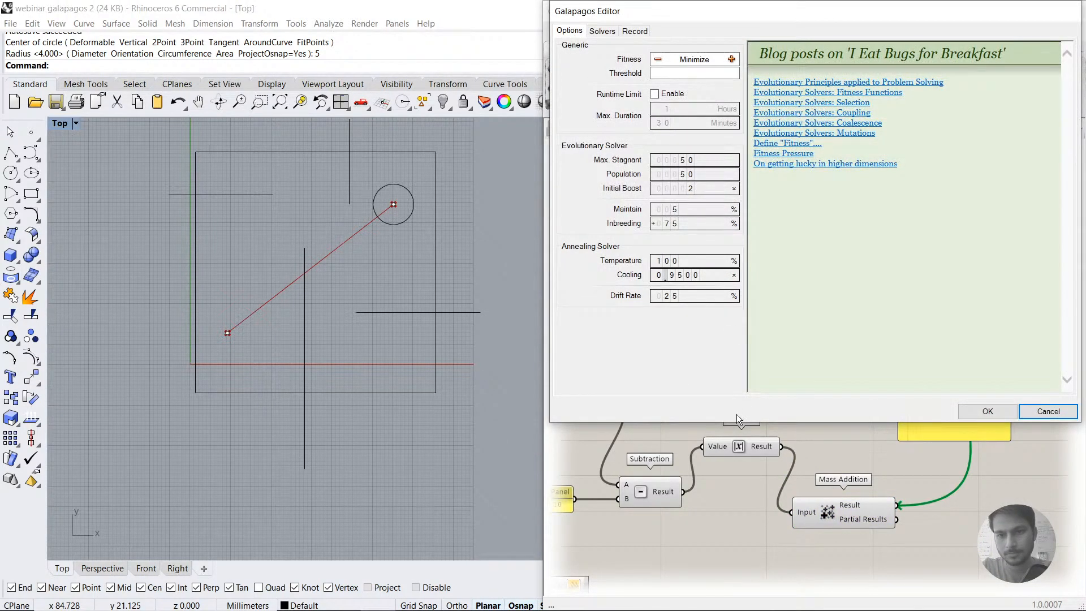
{"action": "left_click_drag", "start_coordinate": [737, 422], "coordinate": [742, 514]}
{"action": "left_click", "coordinate": [601, 32]}
{"action": "left_click", "coordinate": [570, 31]}
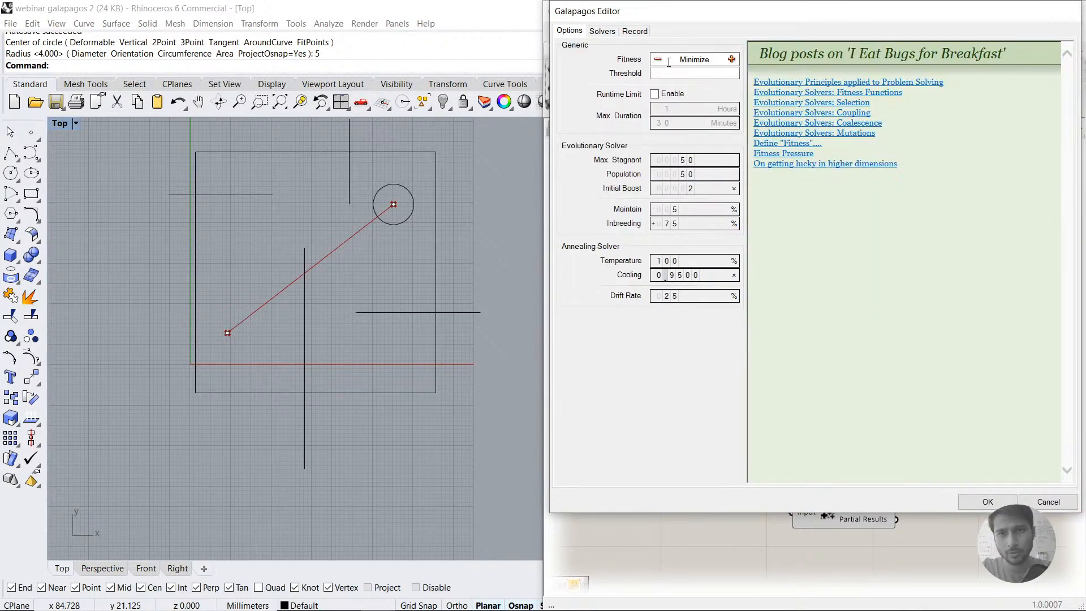
{"action": "left_click", "coordinate": [601, 32]}
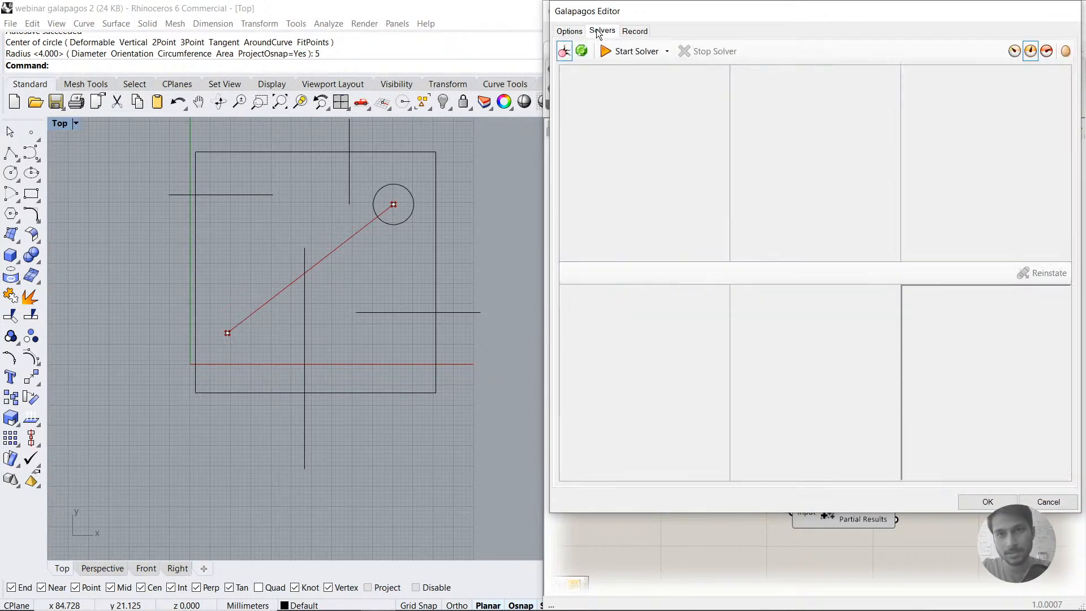
{"action": "left_click", "coordinate": [629, 50]}
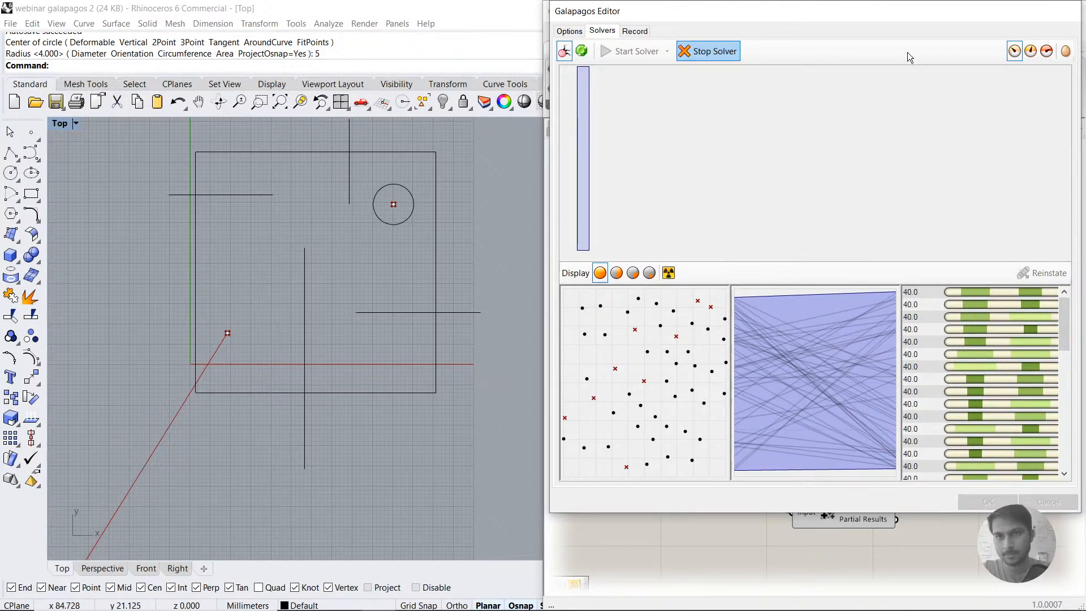
{"action": "left_click", "coordinate": [565, 28]}
{"action": "left_click", "coordinate": [1048, 502]}
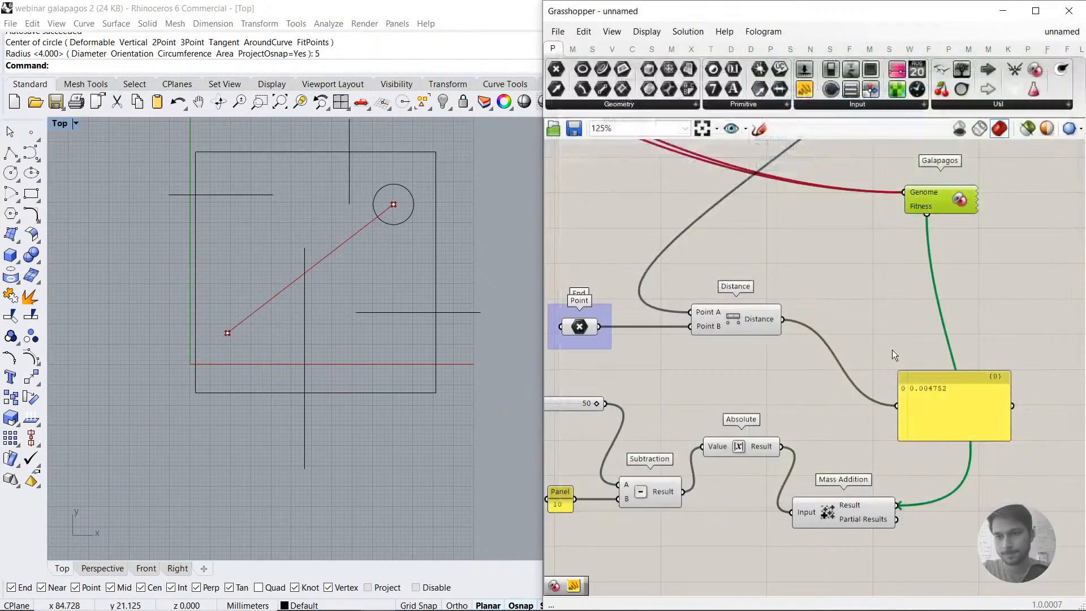
Step: Set the two gene pool sliders to -50.044 and -33.253
{"action": "scroll", "coordinate": [894, 362], "scroll_direction": "down", "scroll_amount": 4}
{"action": "right_click_drag", "start_coordinate": [699, 180], "coordinate": [745, 256]}
{"action": "scroll", "coordinate": [745, 257], "scroll_direction": "up", "scroll_amount": 4}
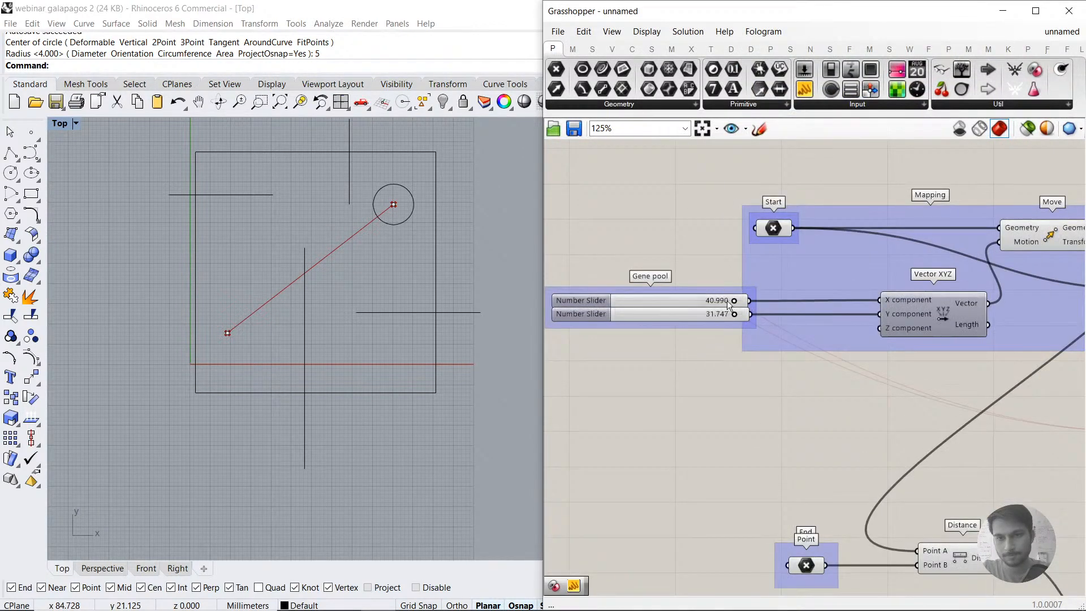
{"action": "mouse_move", "coordinate": [734, 301]}
{"action": "left_mouse_down"}
{"action": "mouse_move", "coordinate": [715, 301]}
{"action": "mouse_move", "coordinate": [729, 314]}
{"action": "left_mouse_up"}
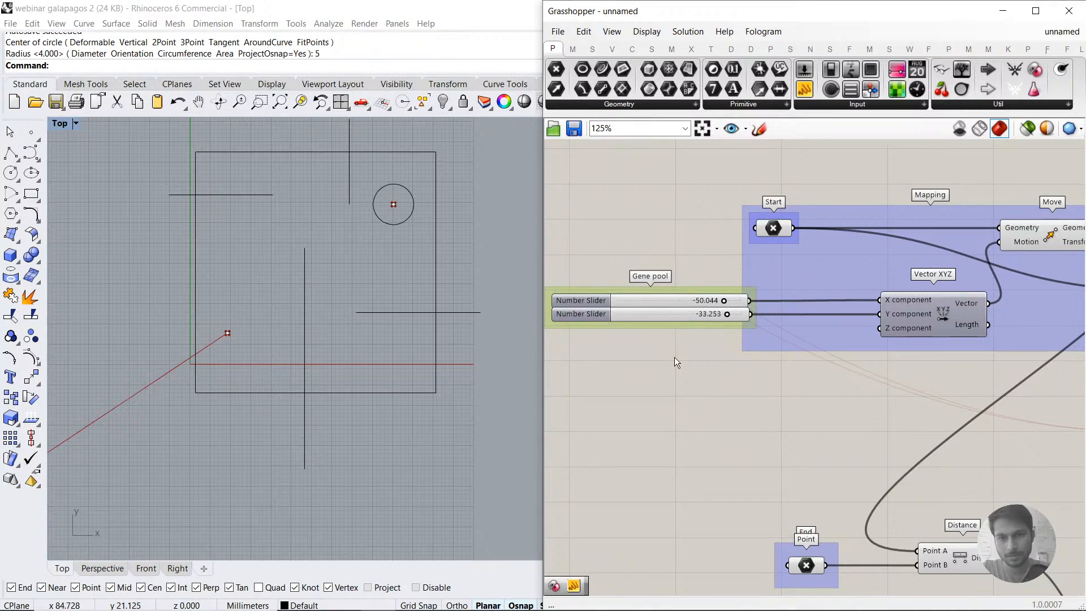
Step: Move the Distance component and its panel closer together, and check the end Point component
{"action": "scroll", "coordinate": [675, 357], "scroll_direction": "down", "scroll_amount": 2}
{"action": "right_click_drag", "start_coordinate": [847, 446], "coordinate": [756, 311]}
{"action": "left_click_drag", "start_coordinate": [785, 367], "coordinate": [803, 334]}
{"action": "left_click_drag", "start_coordinate": [939, 434], "coordinate": [861, 383]}
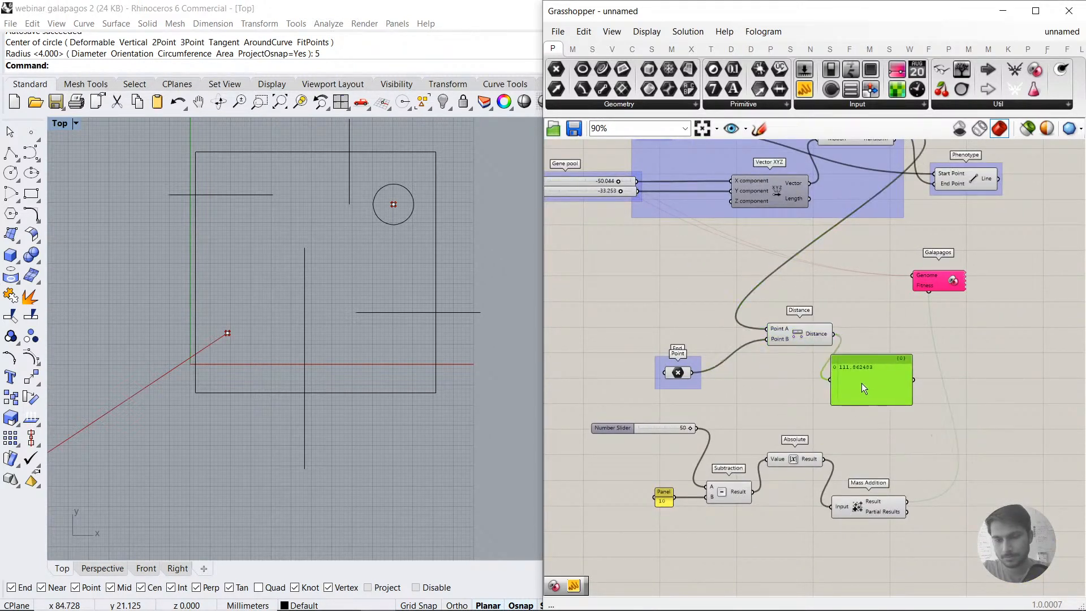
{"action": "left_click", "coordinate": [815, 443]}
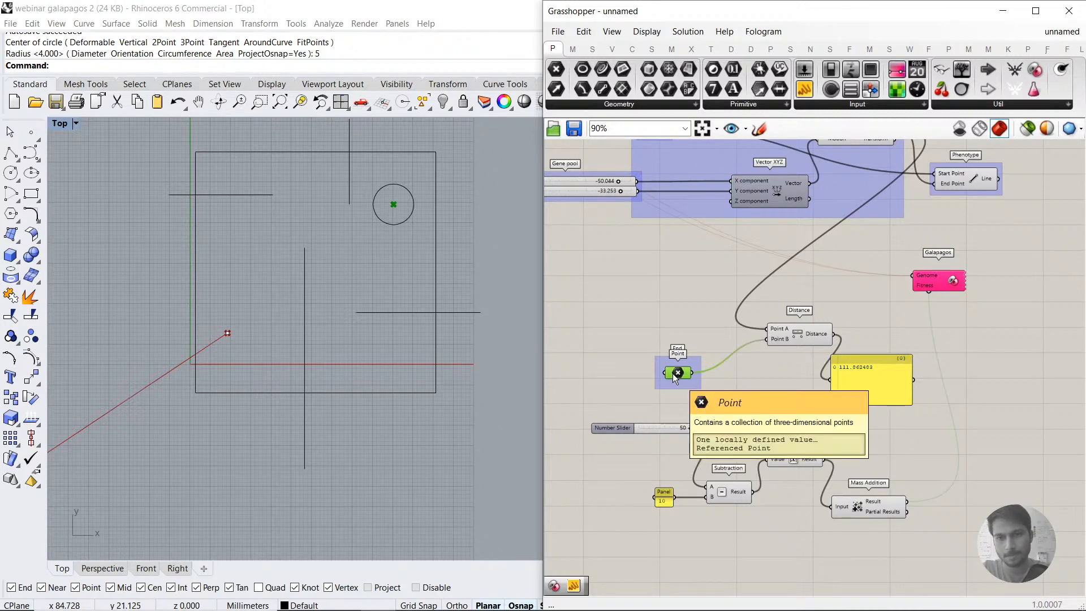
Step: Delete the 50 number slider and connect the Distance output to Subtraction's A input
{"action": "scroll", "coordinate": [764, 389], "scroll_direction": "up", "scroll_amount": 2}
{"action": "left_click_drag", "start_coordinate": [675, 419], "coordinate": [667, 409]}
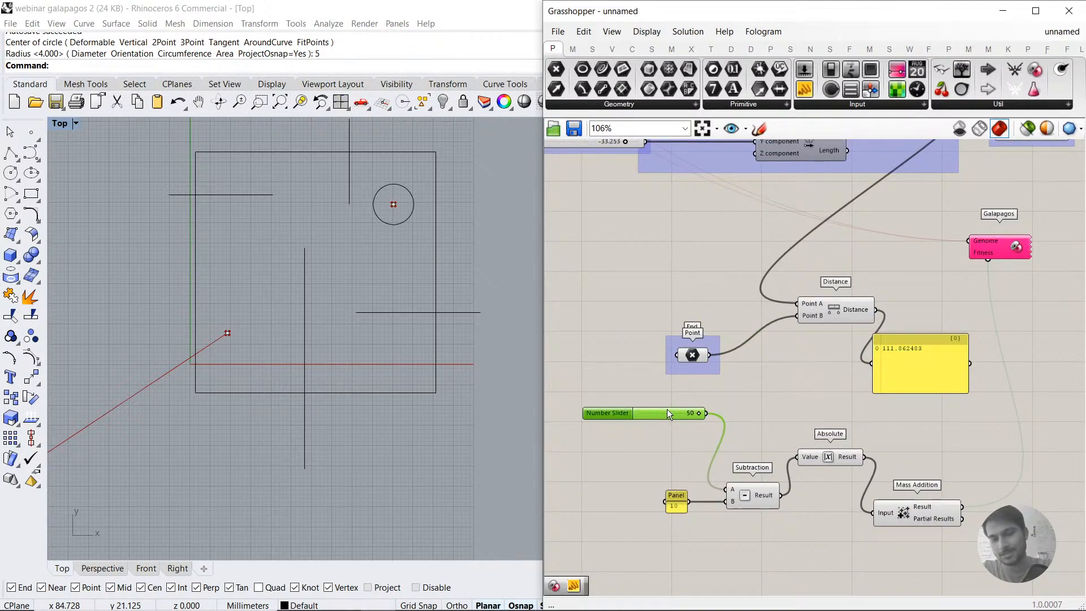
{"action": "key", "text": "Delete"}
{"action": "left_click_drag", "start_coordinate": [806, 411], "coordinate": [729, 487]}
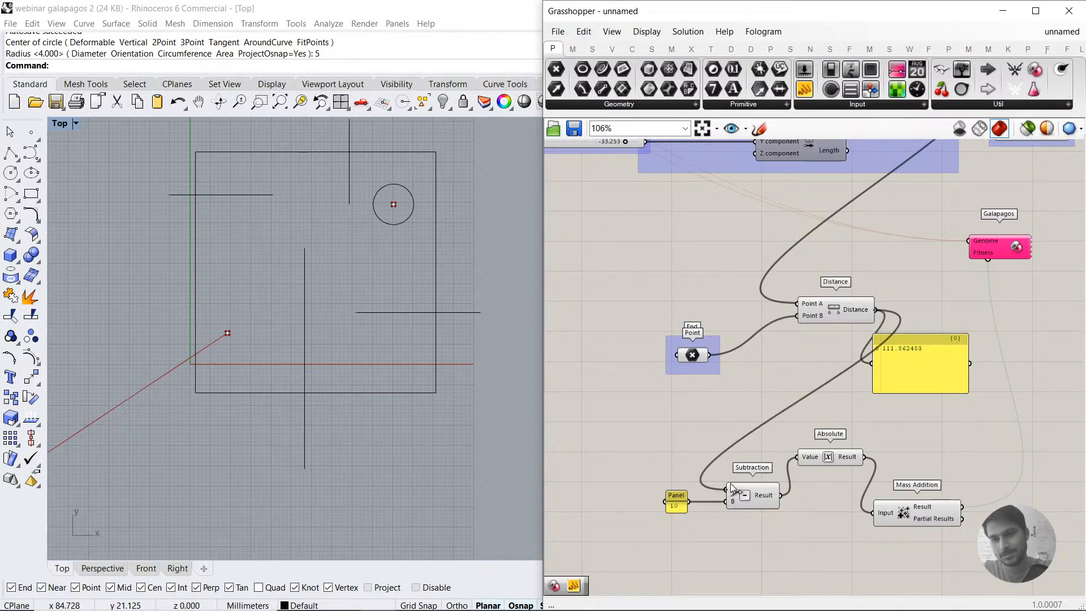
Step: Open the Galapagos editor and start the solver on the new distance-minus-10 fitness
{"action": "right_click_drag", "start_coordinate": [851, 339], "coordinate": [744, 457]}
{"action": "left_click", "coordinate": [900, 367]}
{"action": "double_click", "coordinate": [902, 368]}
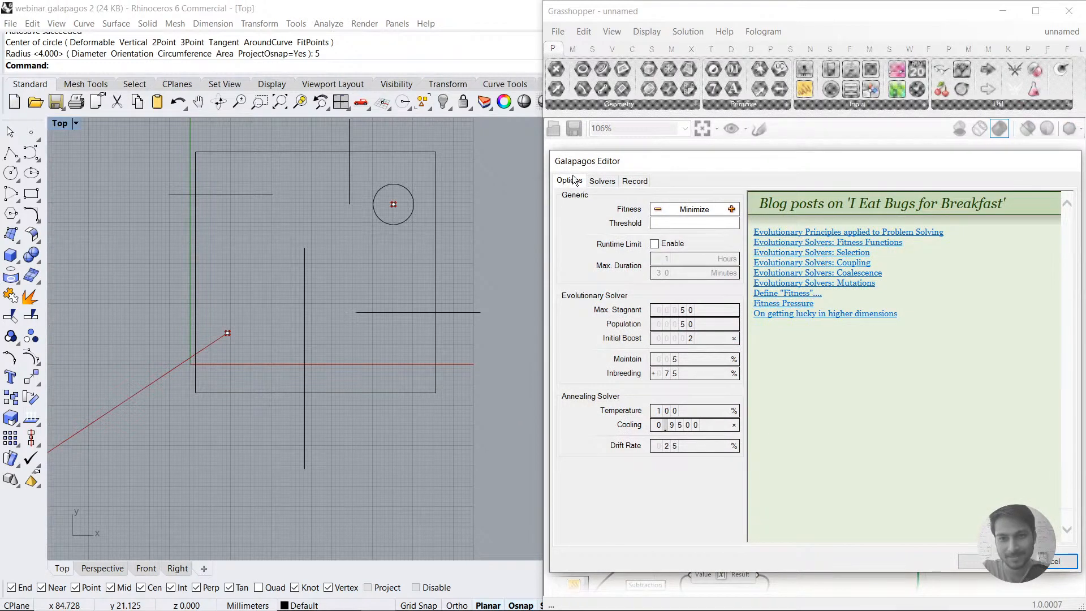
{"action": "left_click", "coordinate": [601, 181]}
{"action": "left_click", "coordinate": [632, 201]}
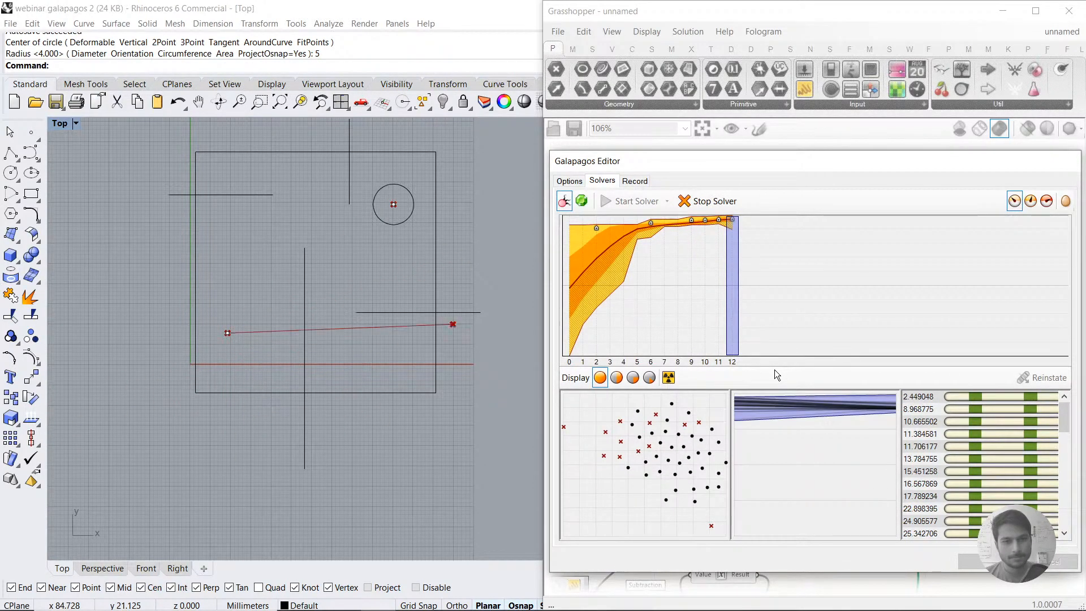
Step: Check the line's moving end against the circle around the end point, and switch the running solver to its middle display-update mode
{"action": "scroll", "coordinate": [416, 193], "scroll_direction": "up", "scroll_amount": 5}
{"action": "scroll", "coordinate": [416, 192], "scroll_direction": "up", "scroll_amount": 1}
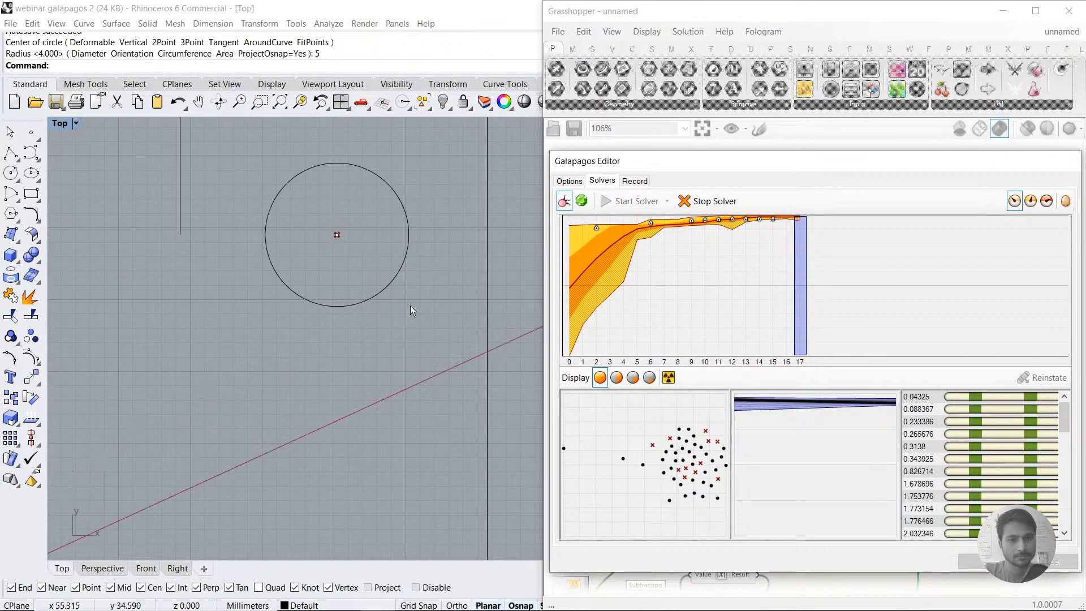
{"action": "scroll", "coordinate": [410, 305], "scroll_direction": "down", "scroll_amount": 4}
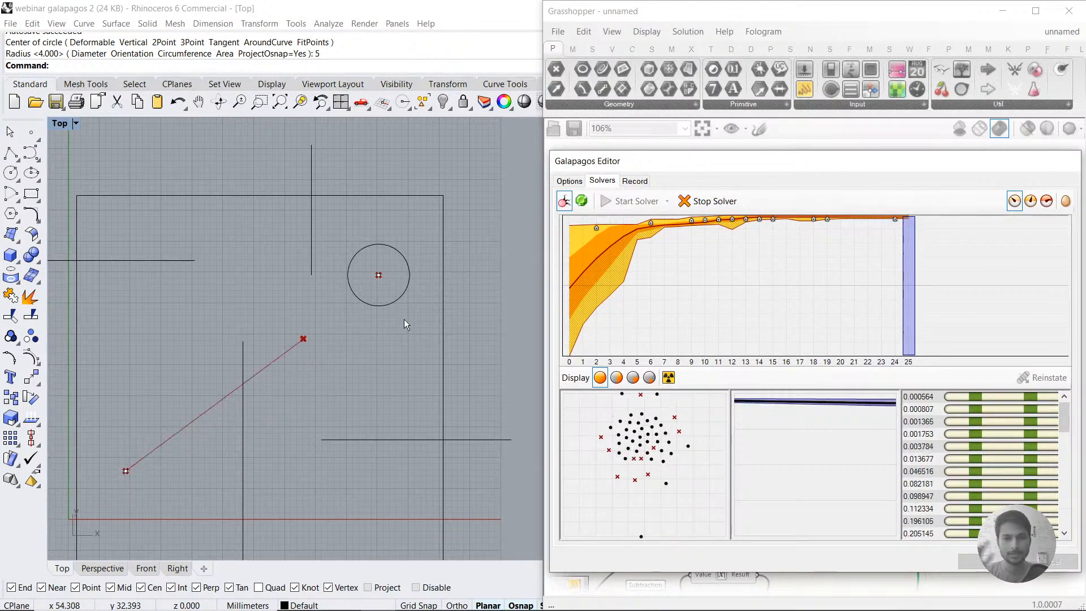
{"action": "left_click", "coordinate": [1031, 202]}
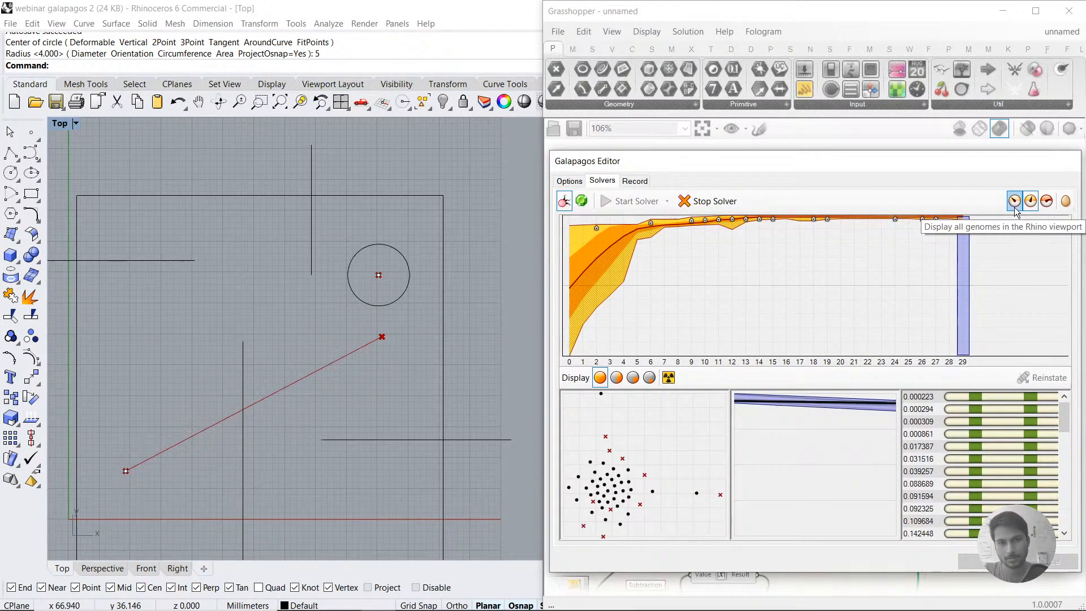
Step: Try to scale the circle around the end point by a factor of 2 while the solver is running
{"action": "left_click", "coordinate": [380, 306]}
{"action": "left_click", "coordinate": [379, 308]}
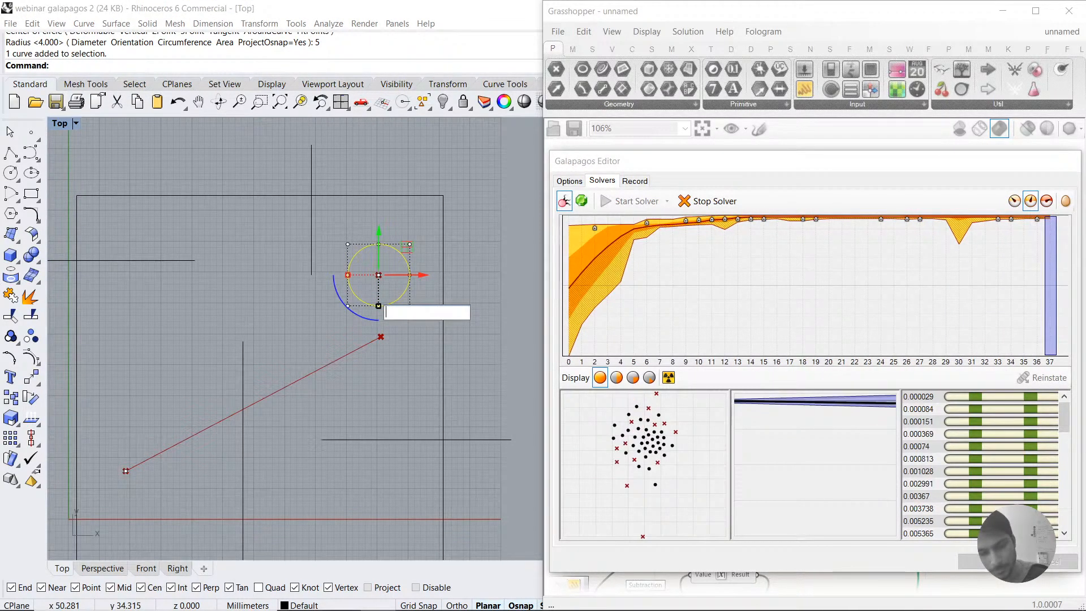
{"action": "key", "text": "Escape"}
{"action": "left_click", "coordinate": [380, 309]}
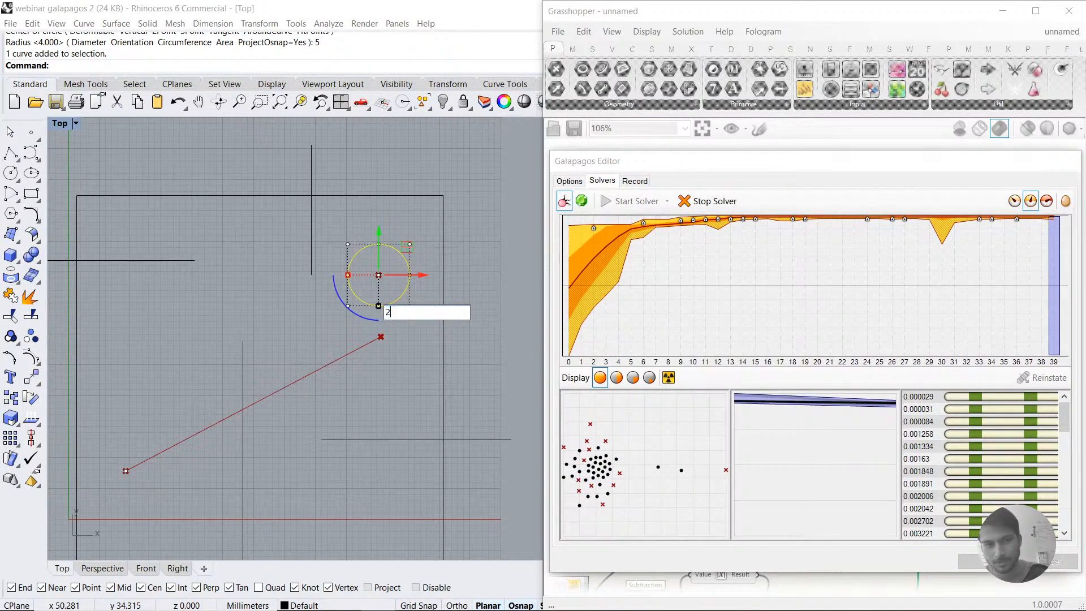
{"action": "key", "text": "BackSpace"}
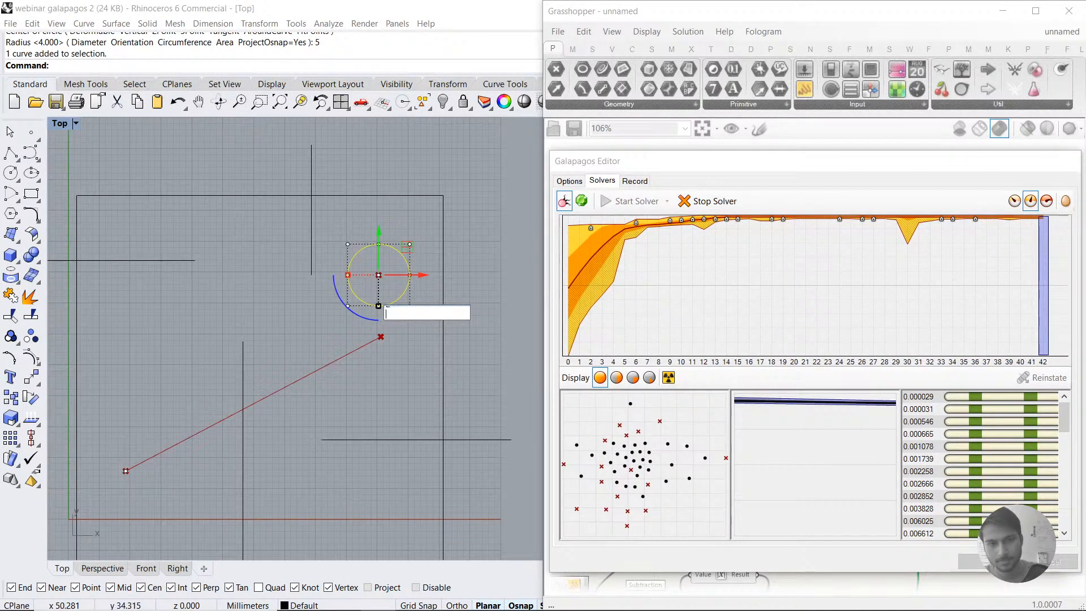
{"action": "type", "text": "2"}
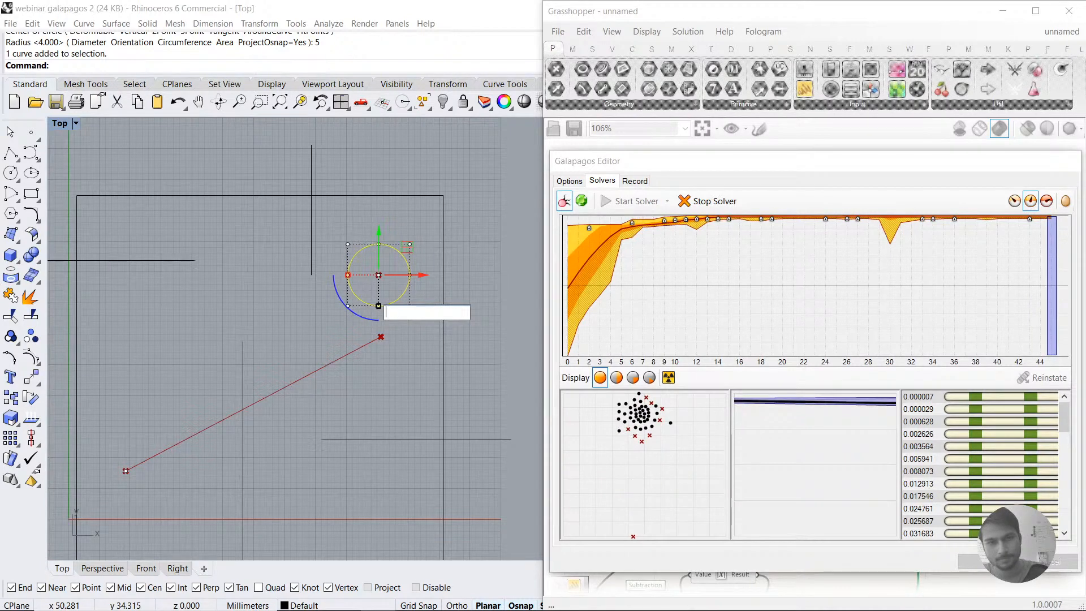
{"action": "key", "text": "Return"}
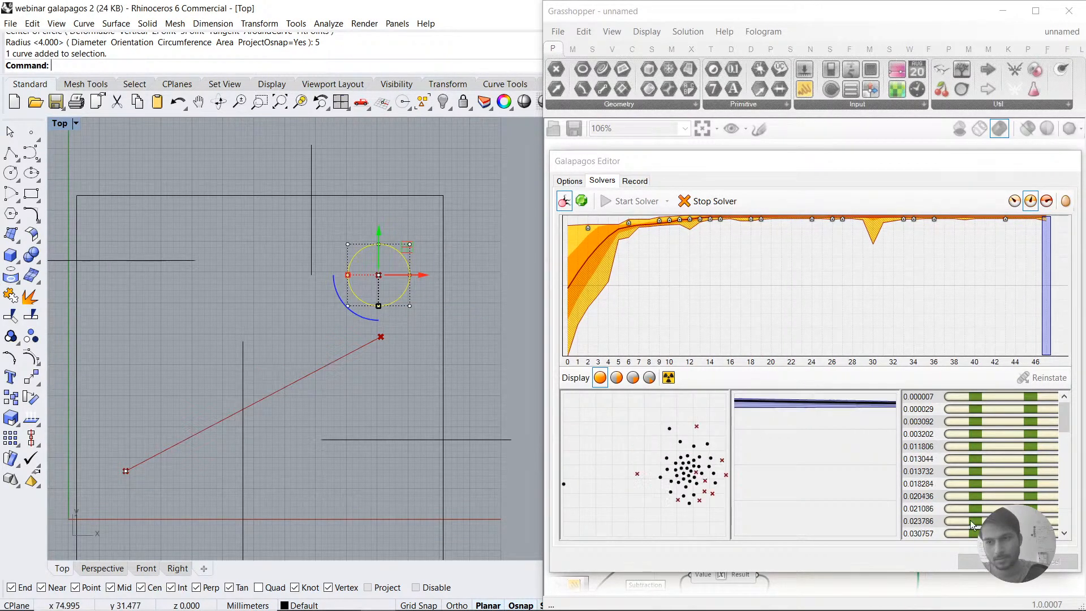
Step: Stop the solver, close its editor keeping the solution, and enlarge the circle around the end point to reach the line's free end
{"action": "left_click", "coordinate": [711, 208]}
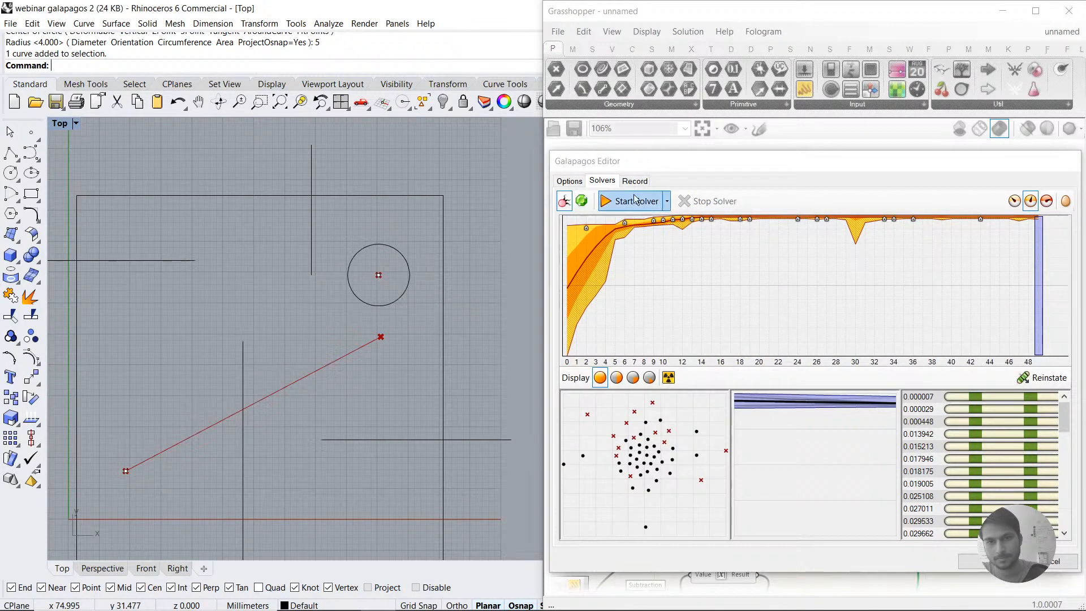
{"action": "left_click", "coordinate": [970, 561]}
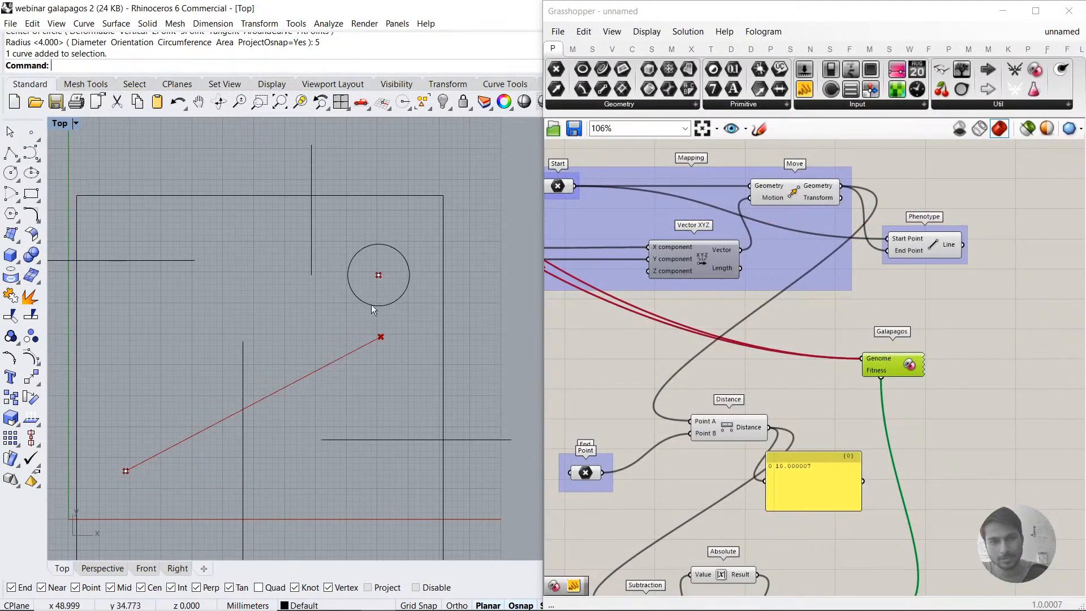
{"action": "left_click", "coordinate": [372, 305]}
{"action": "left_click", "coordinate": [377, 309]}
{"action": "left_click_drag", "start_coordinate": [378, 306], "coordinate": [380, 337]}
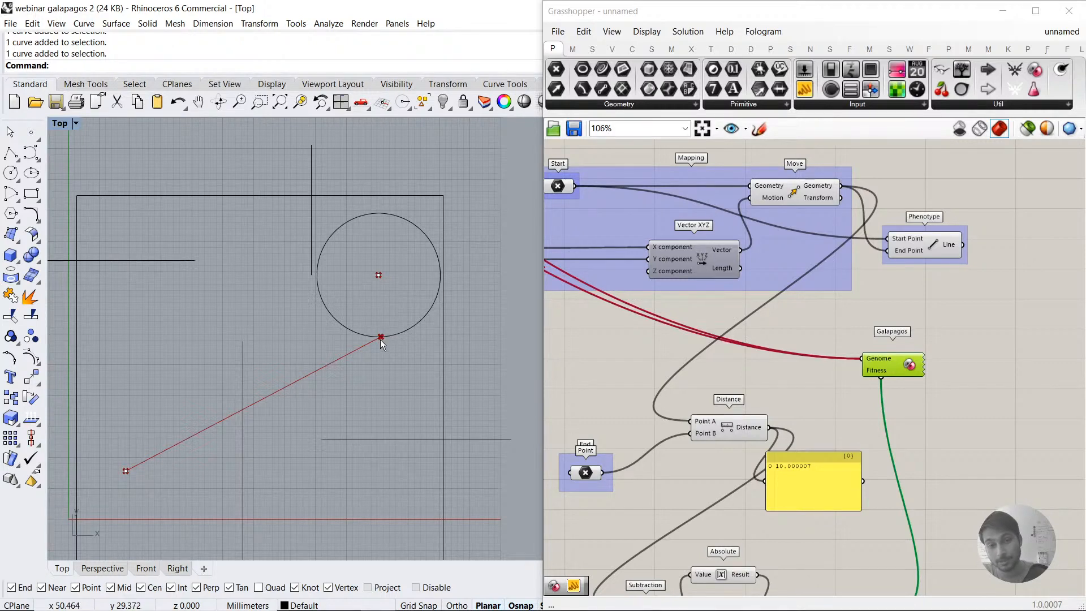
Step: Nudge the 10 panel feeding Subtraction's B input slightly downward, and review the fitness chain from Distance to Mass Addition
{"action": "right_click_drag", "start_coordinate": [752, 486], "coordinate": [805, 395]}
{"action": "right_click_drag", "start_coordinate": [666, 511], "coordinate": [715, 438]}
{"action": "left_click_drag", "start_coordinate": [667, 456], "coordinate": [668, 463]}
{"action": "left_click", "coordinate": [671, 504]}
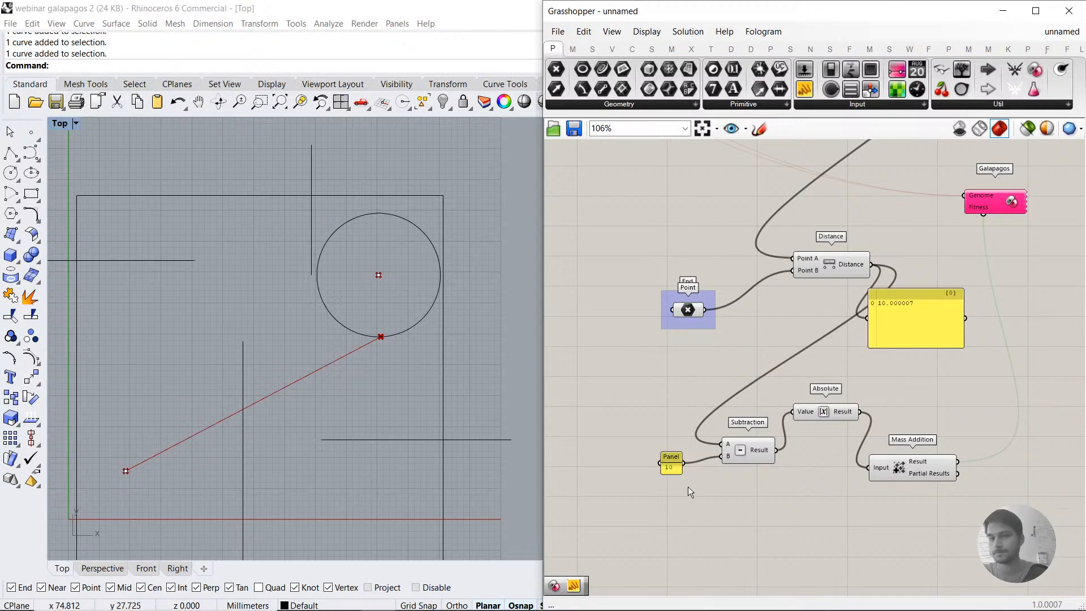
{"action": "left_click", "coordinate": [671, 462]}
{"action": "left_click", "coordinate": [758, 476]}
{"action": "scroll", "coordinate": [758, 473], "scroll_direction": "down", "scroll_amount": 2}
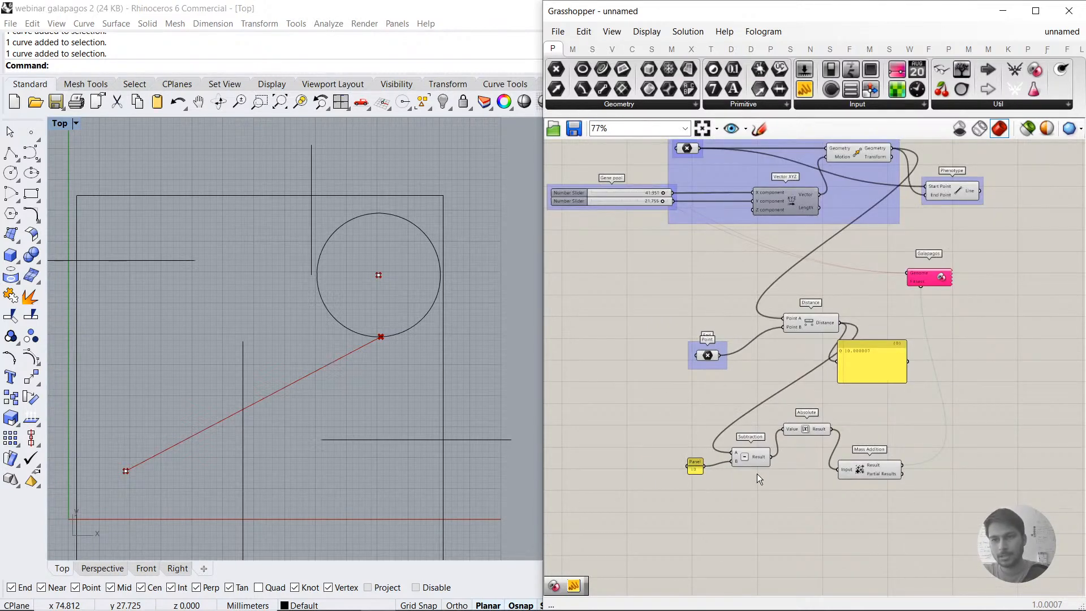
{"action": "scroll", "coordinate": [861, 429], "scroll_direction": "up", "scroll_amount": 1}
{"action": "right_click_drag", "start_coordinate": [860, 429], "coordinate": [867, 400]}
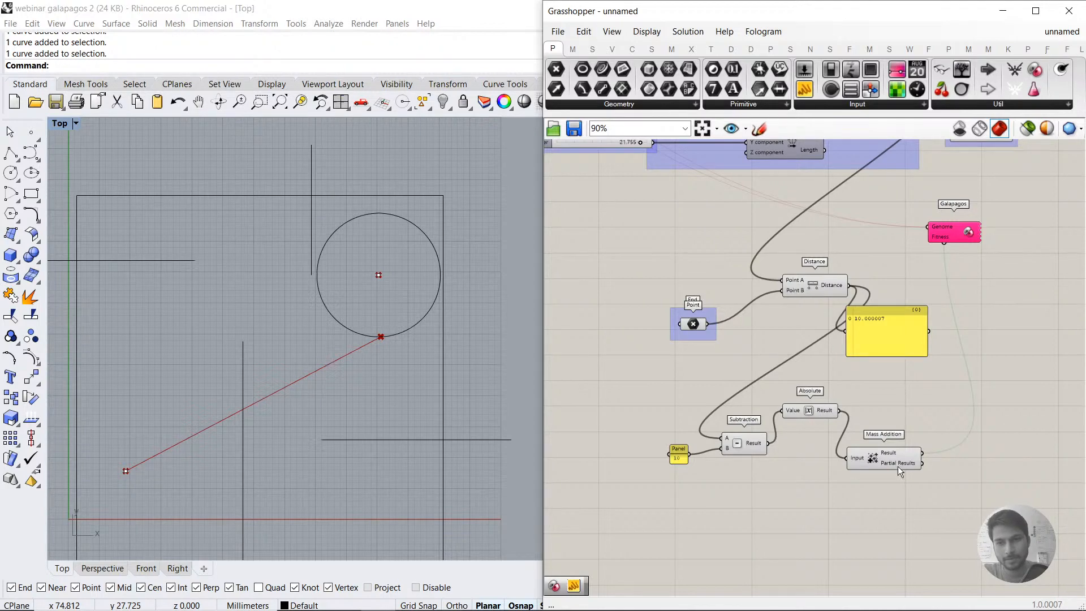
Step: Switch to Chrome, open the Chromastone project page, and examine its model image and the bounding-box diagrams
{"action": "left_click", "coordinate": [309, 598]}
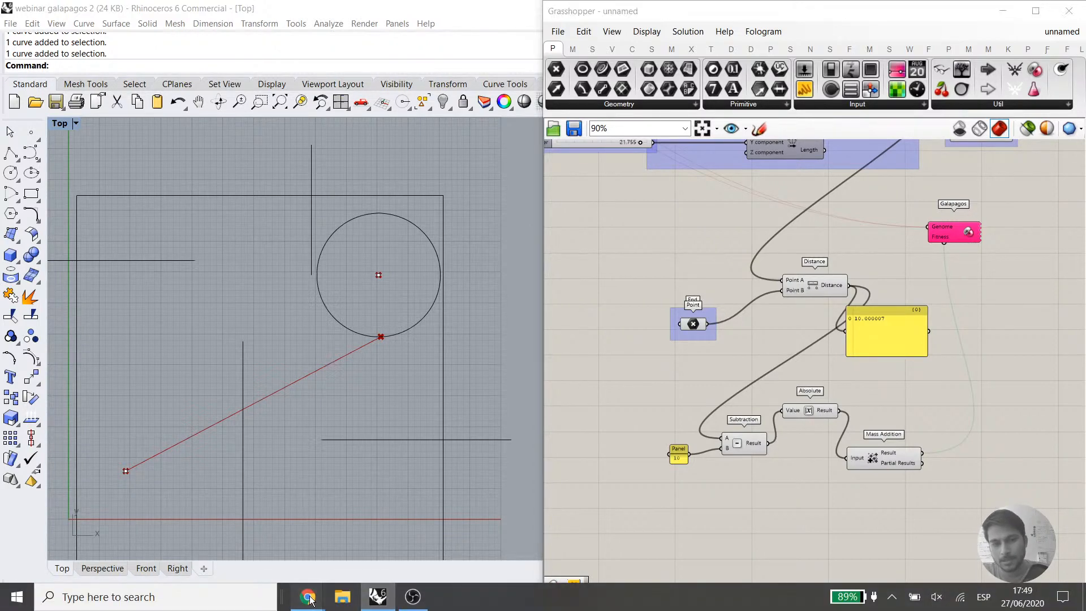
{"action": "left_click", "coordinate": [297, 558]}
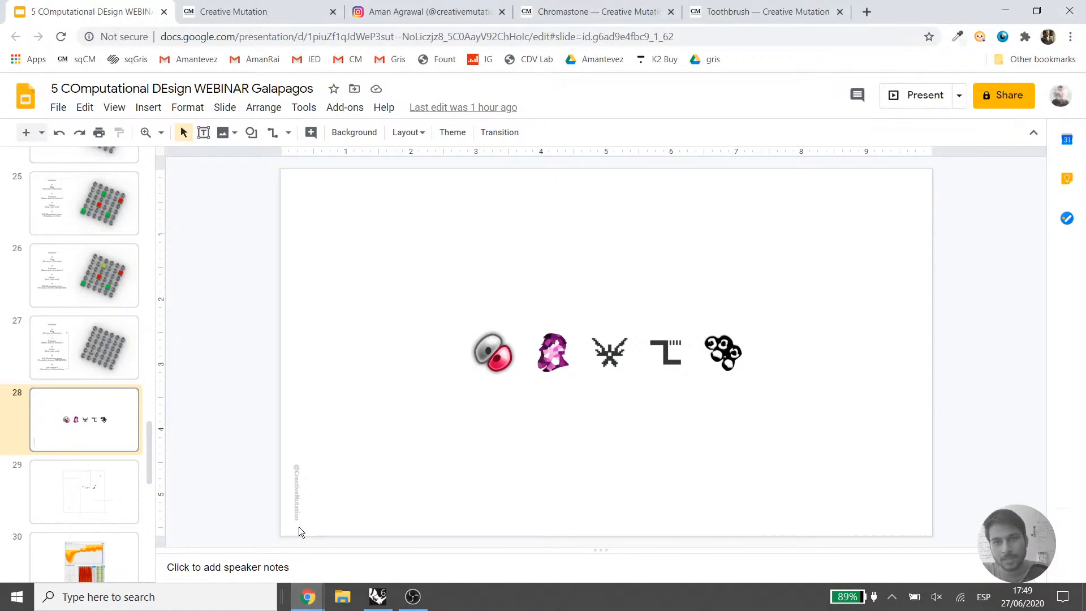
{"action": "left_click", "coordinate": [594, 12]}
{"action": "scroll", "coordinate": [568, 345], "scroll_direction": "down", "scroll_amount": 2}
{"action": "scroll", "coordinate": [565, 351], "scroll_direction": "down", "scroll_amount": 2}
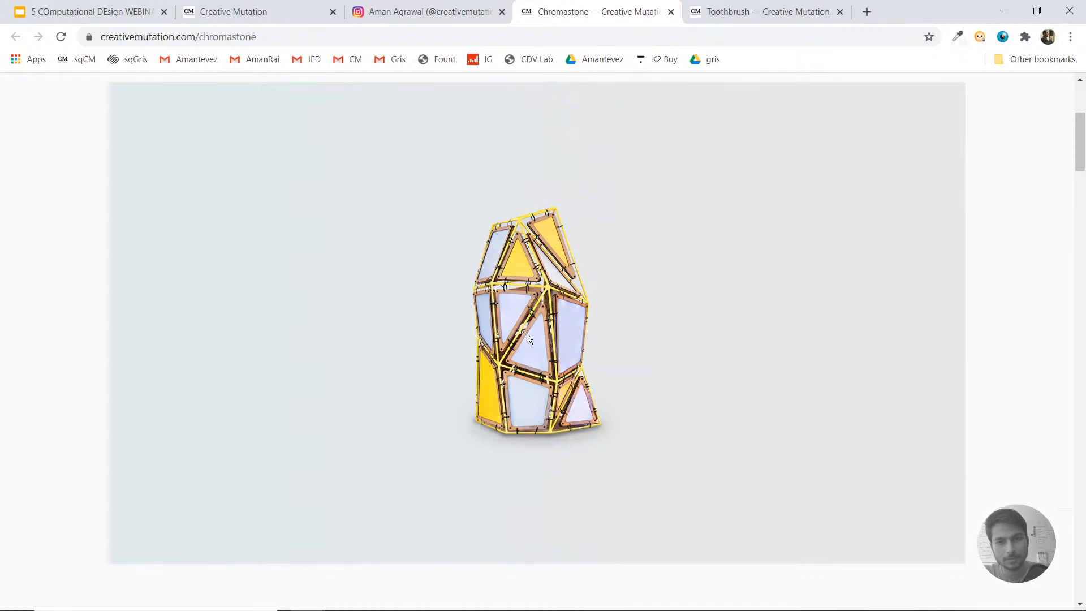
{"action": "scroll", "coordinate": [528, 335], "scroll_direction": "down", "scroll_amount": 4}
{"action": "scroll", "coordinate": [527, 337], "scroll_direction": "down", "scroll_amount": 5}
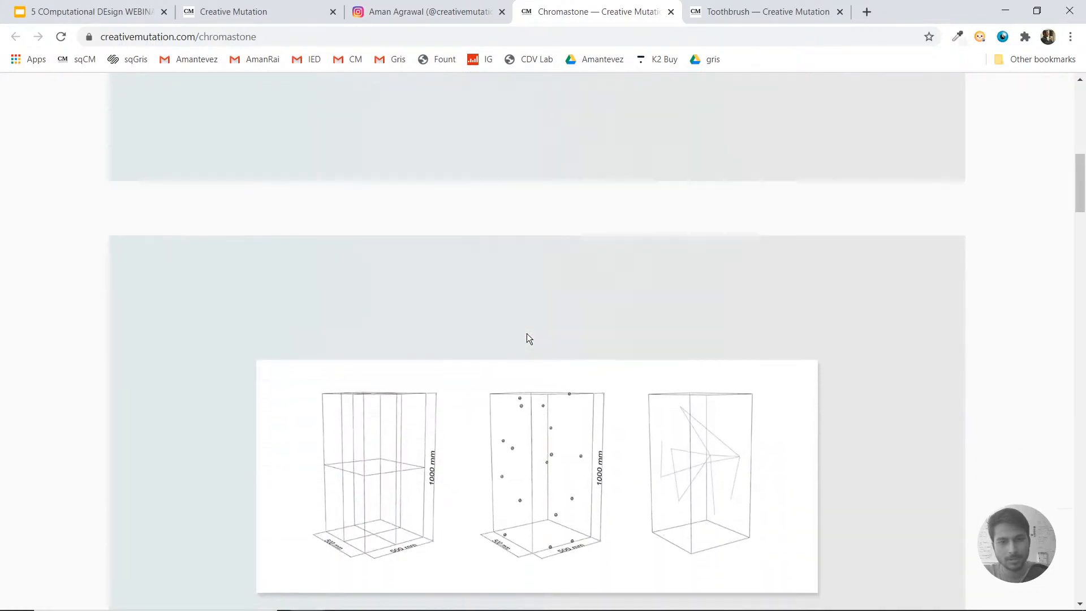
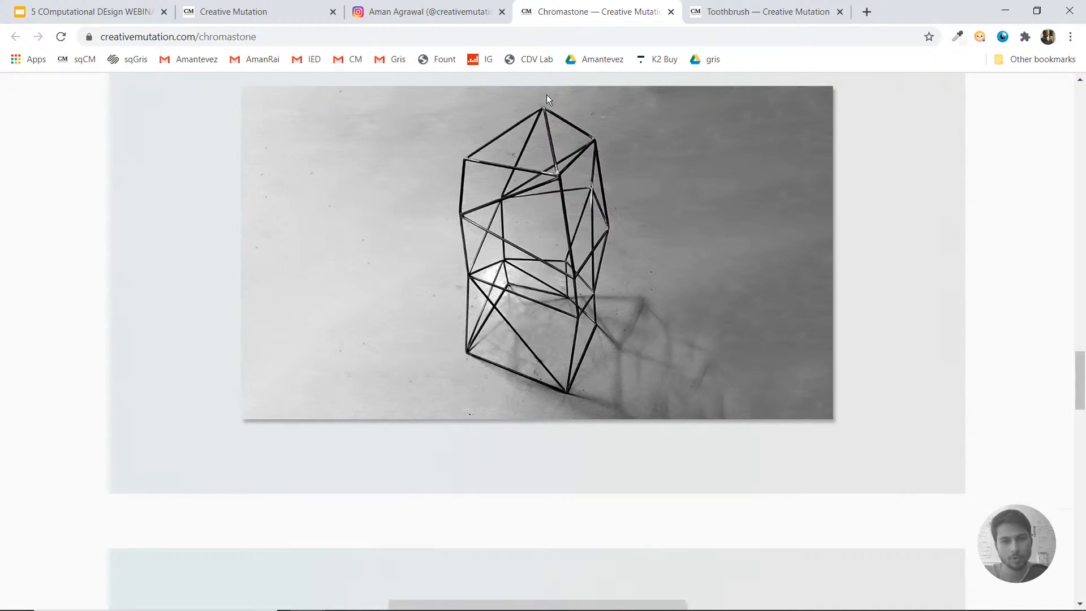
Step: Switch from the Chromastone page to Grasshopper and review the definition from the gene pool down to Mass Addition
{"action": "scroll", "coordinate": [528, 374], "scroll_direction": "down", "scroll_amount": 1}
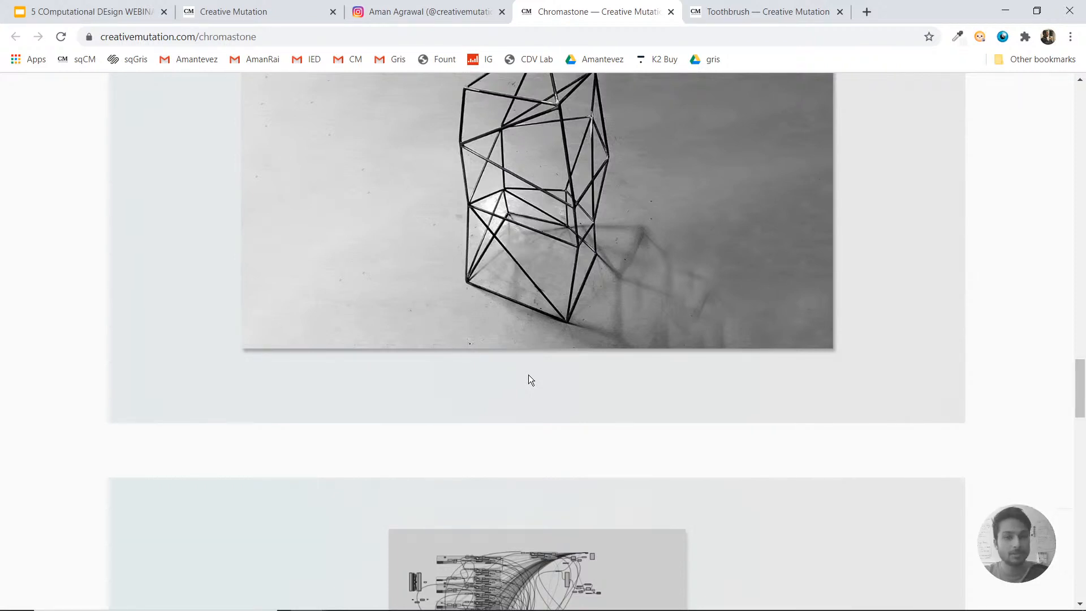
{"action": "mouse_move", "coordinate": [620, 607]}
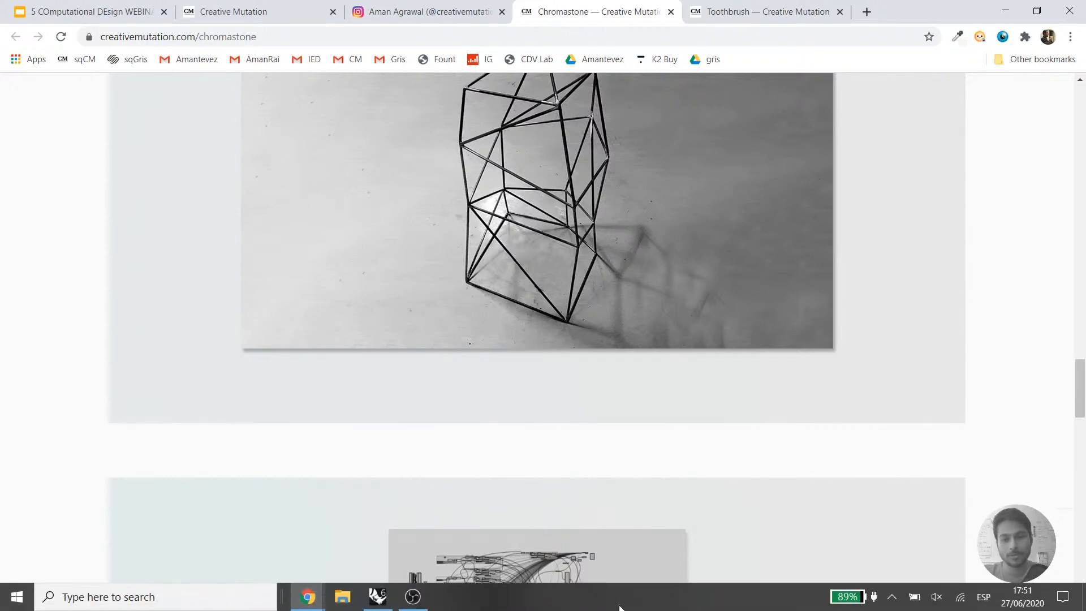
{"action": "left_click", "coordinate": [387, 602]}
{"action": "right_click_drag", "start_coordinate": [878, 156], "coordinate": [866, 326]}
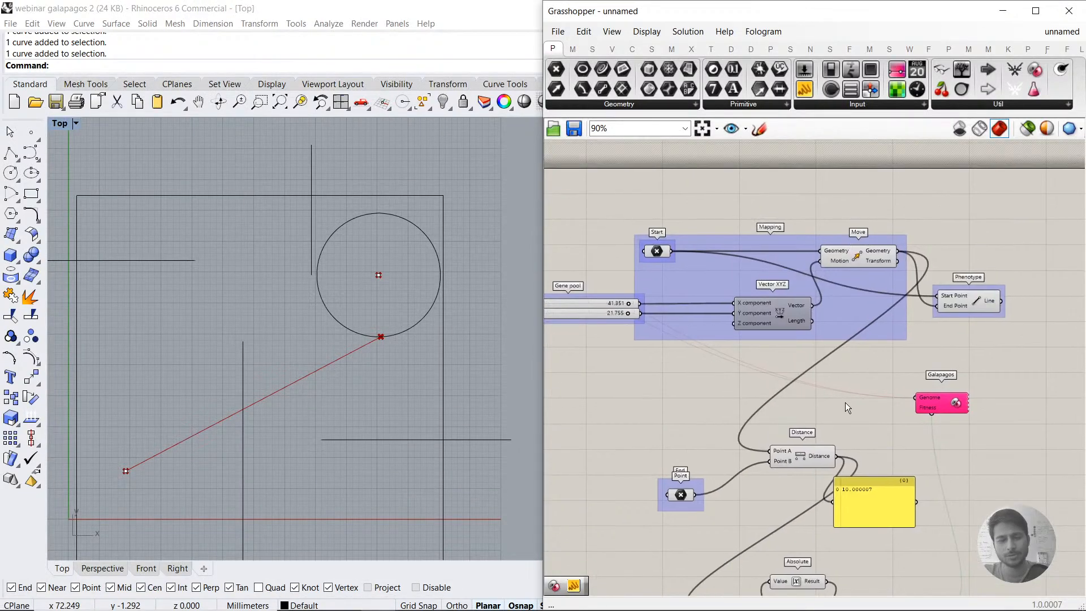
{"action": "right_click_drag", "start_coordinate": [880, 447], "coordinate": [879, 349]}
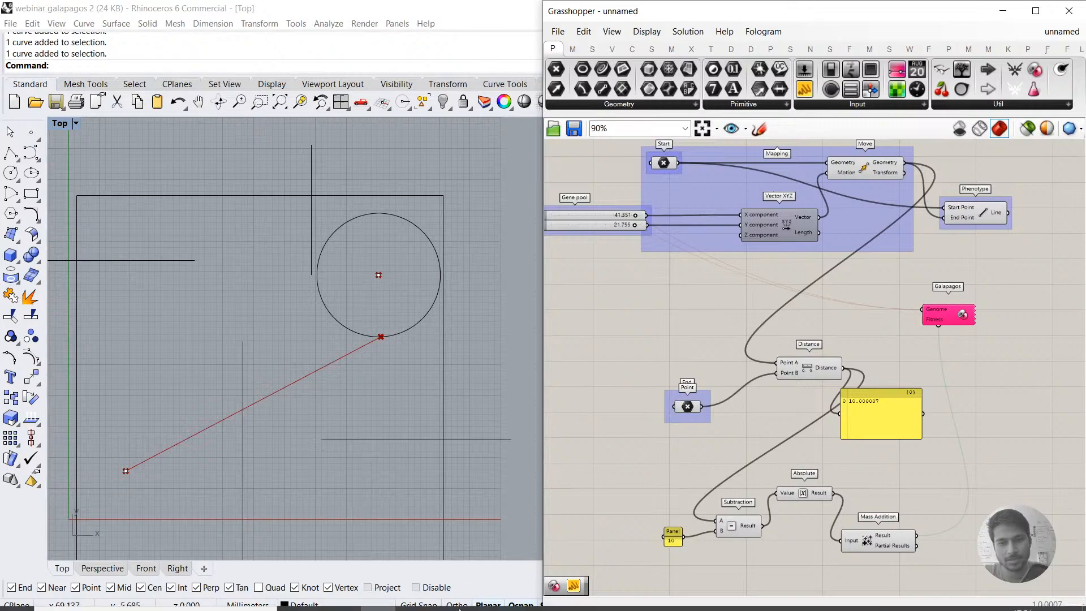
Step: Return to Chrome and examine the Chromastone project's Grasshopper definition diagram, generated variants and wireframe model photo
{"action": "mouse_move", "coordinate": [308, 596]}
{"action": "left_click", "coordinate": [284, 543]}
{"action": "scroll", "coordinate": [545, 471], "scroll_direction": "down", "scroll_amount": 5}
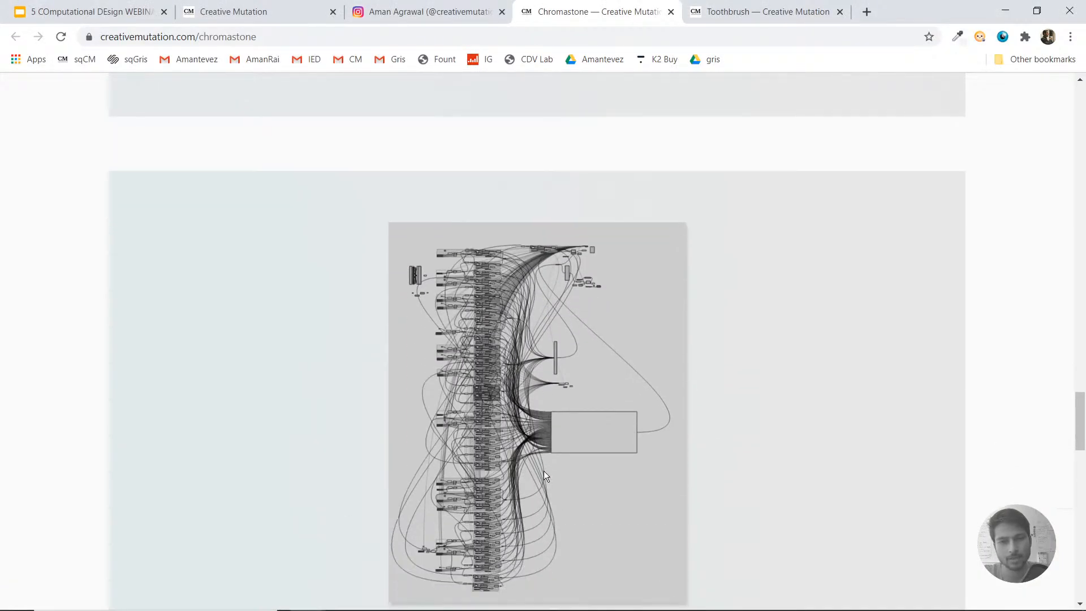
{"action": "scroll", "coordinate": [544, 471], "scroll_direction": "down", "scroll_amount": 1}
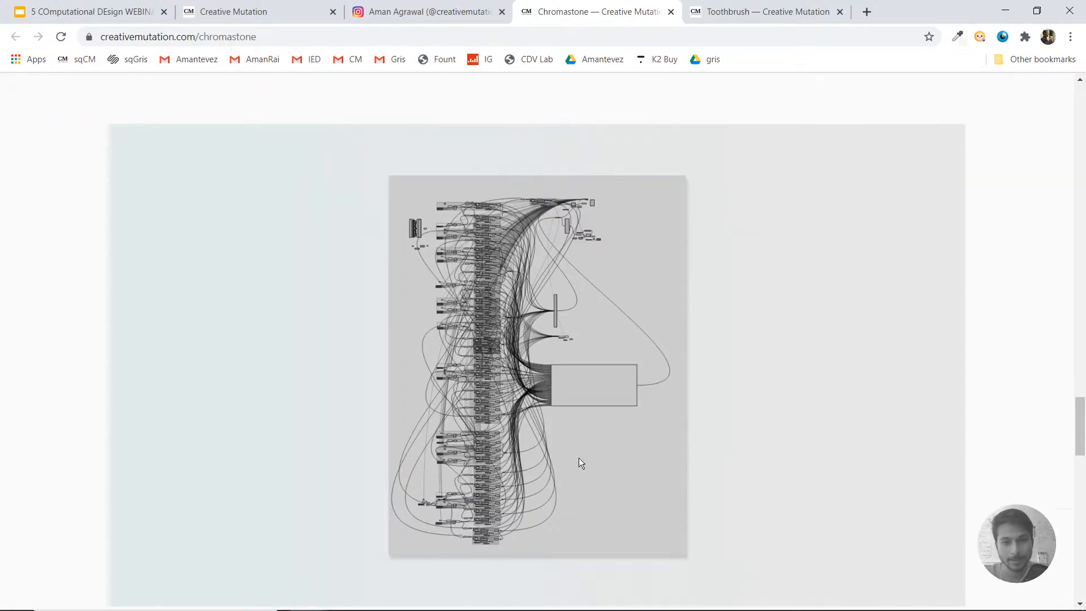
{"action": "scroll", "coordinate": [578, 458], "scroll_direction": "down", "scroll_amount": 1}
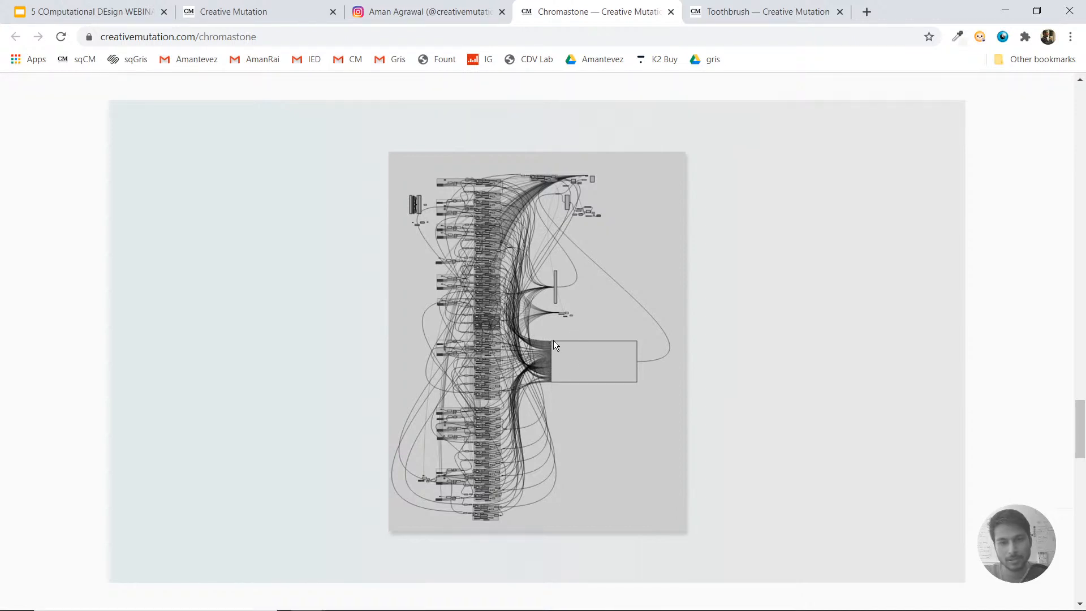
{"action": "scroll", "coordinate": [553, 341], "scroll_direction": "up", "scroll_amount": 20}
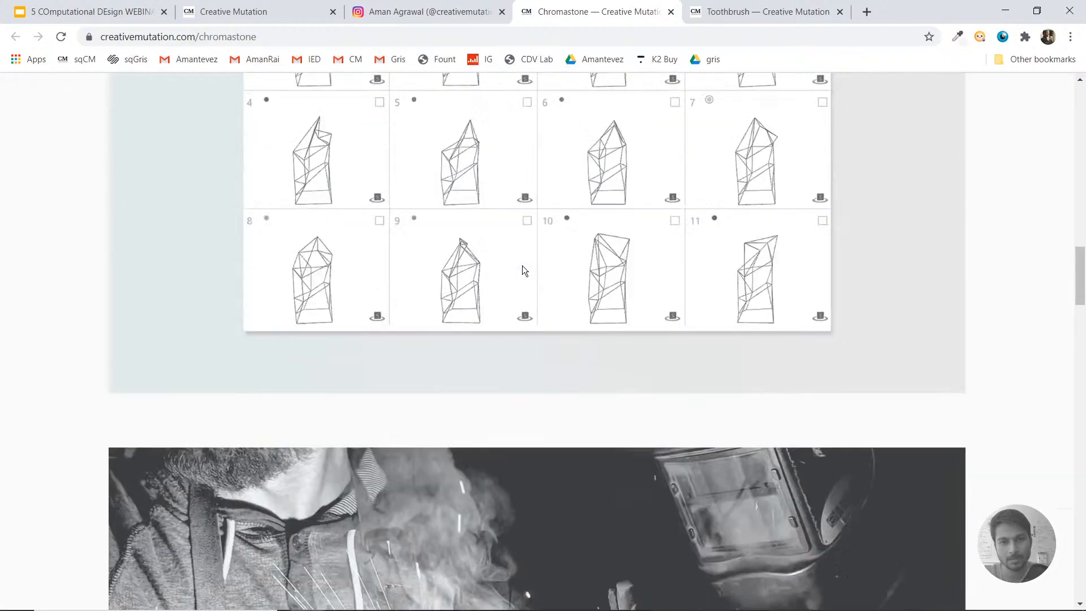
{"action": "scroll", "coordinate": [519, 422], "scroll_direction": "down", "scroll_amount": 20}
{"action": "scroll", "coordinate": [501, 396], "scroll_direction": "up", "scroll_amount": 6}
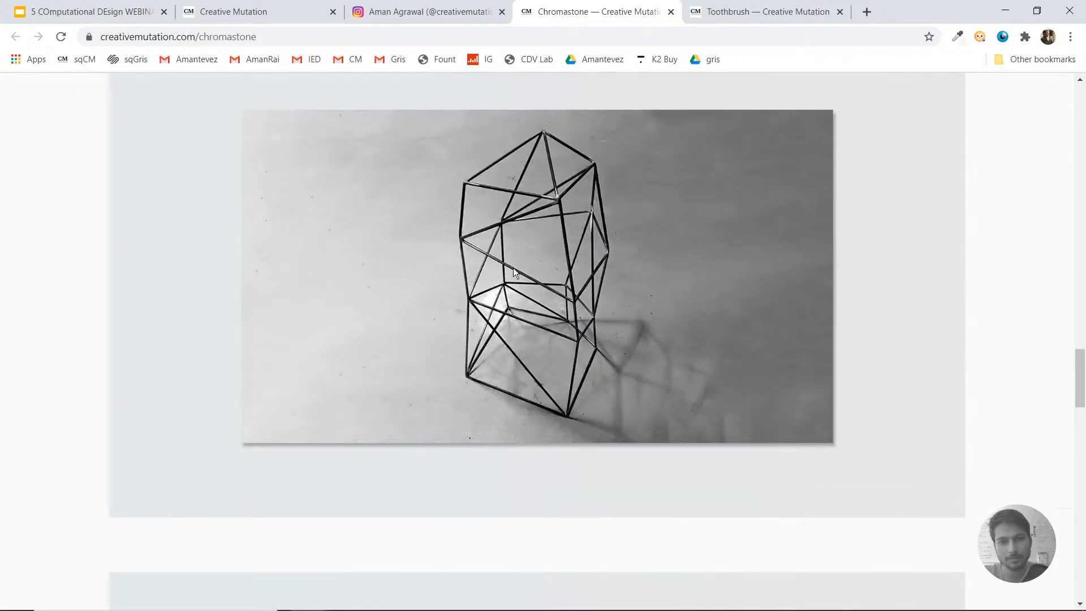
{"action": "scroll", "coordinate": [576, 308], "scroll_direction": "down", "scroll_amount": 12}
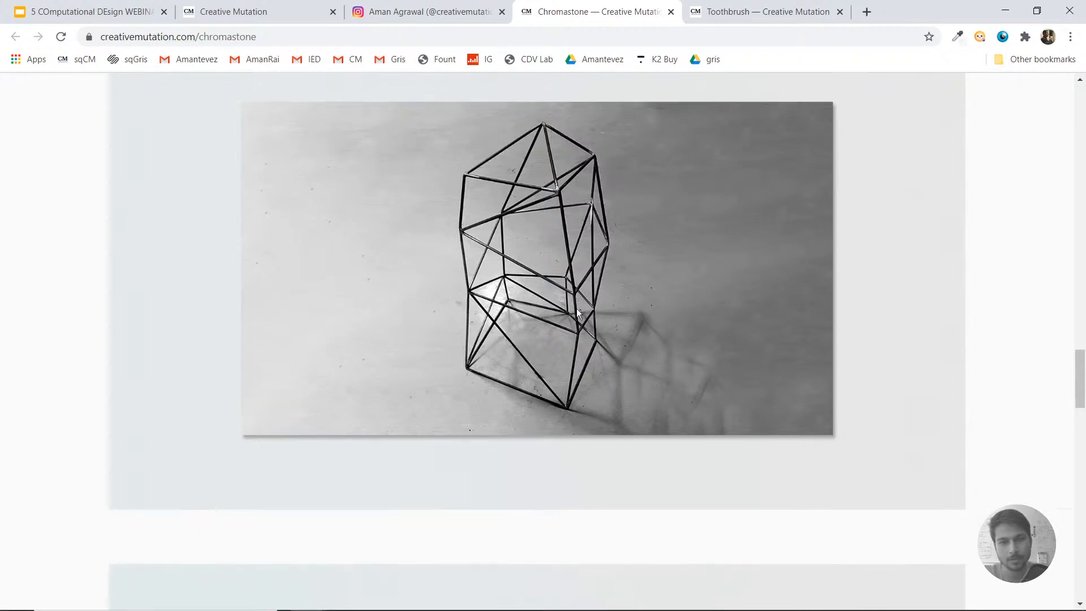
{"action": "scroll", "coordinate": [571, 316], "scroll_direction": "up", "scroll_amount": 3}
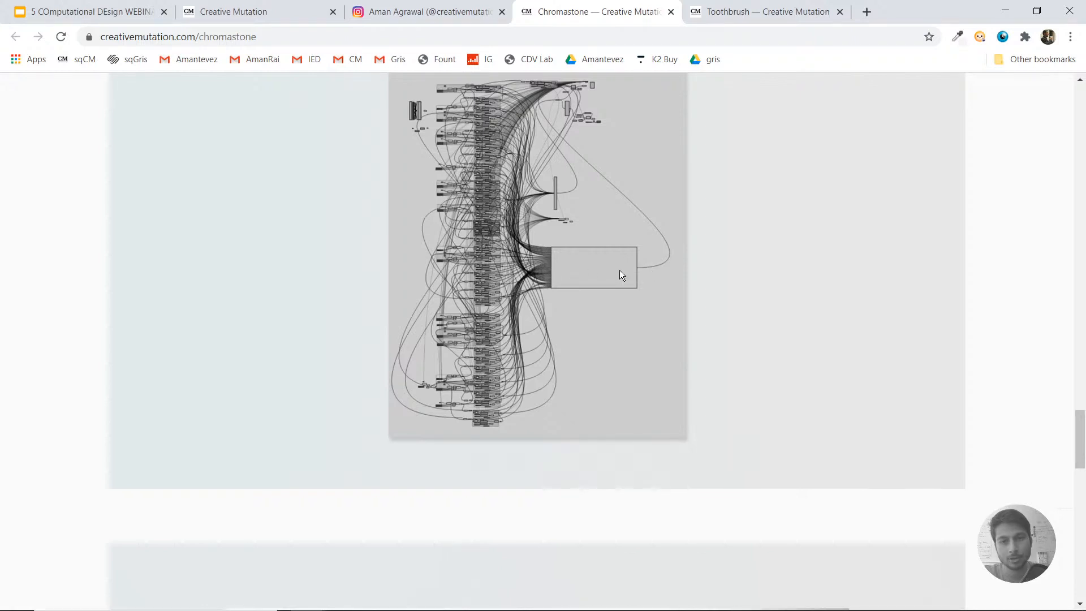
{"action": "scroll", "coordinate": [550, 294], "scroll_direction": "up", "scroll_amount": 12}
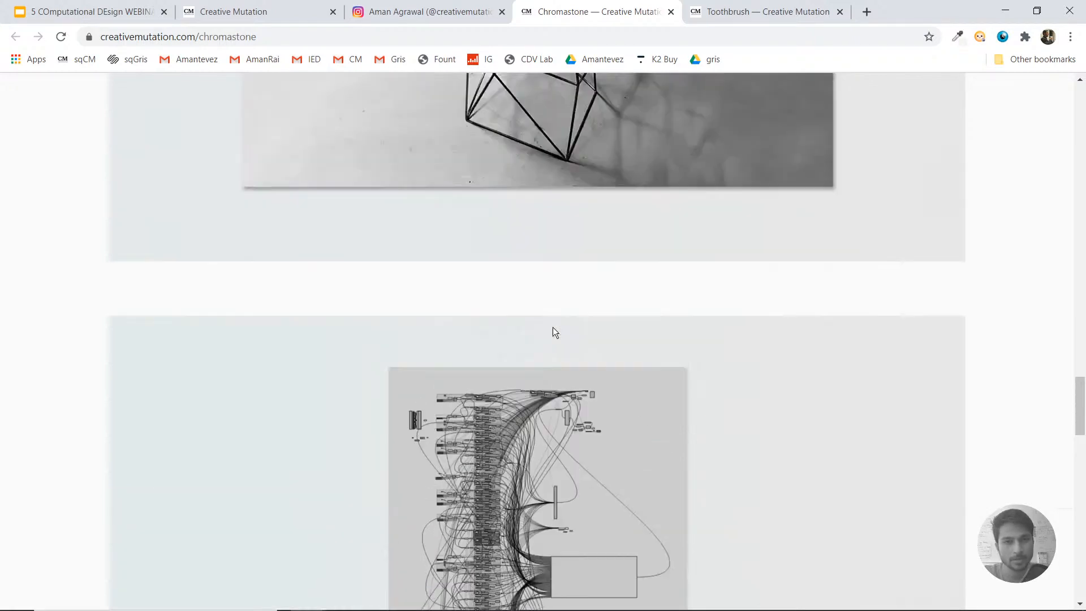
{"action": "scroll", "coordinate": [599, 321], "scroll_direction": "down", "scroll_amount": 6}
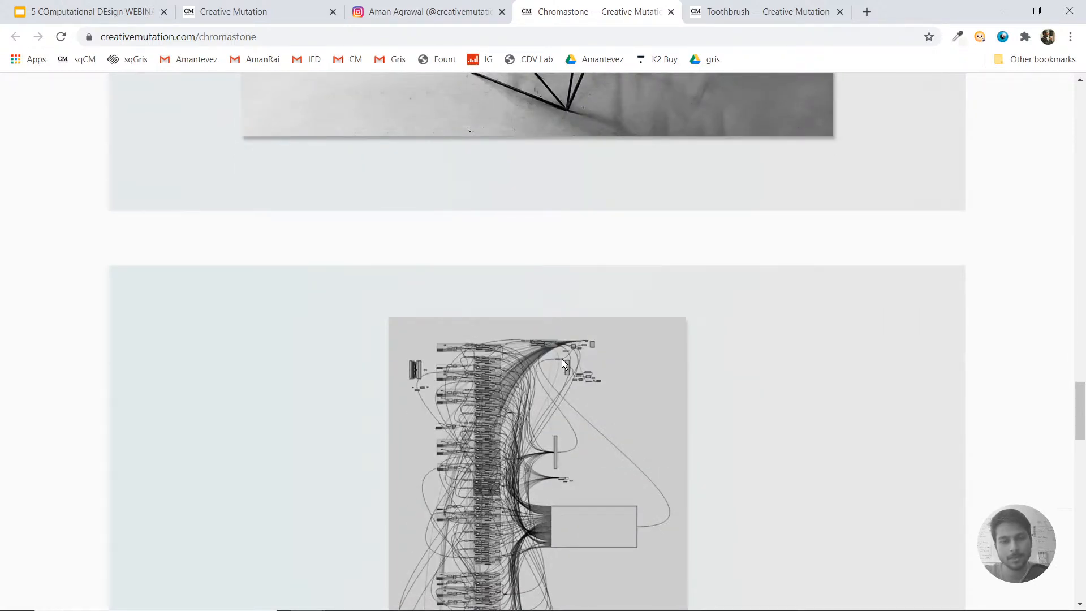
Step: Switch back to Grasshopper, review the Galapagos solver's fitness, evolutionary and annealing options, and close its editor
{"action": "left_click", "coordinate": [1005, 10]}
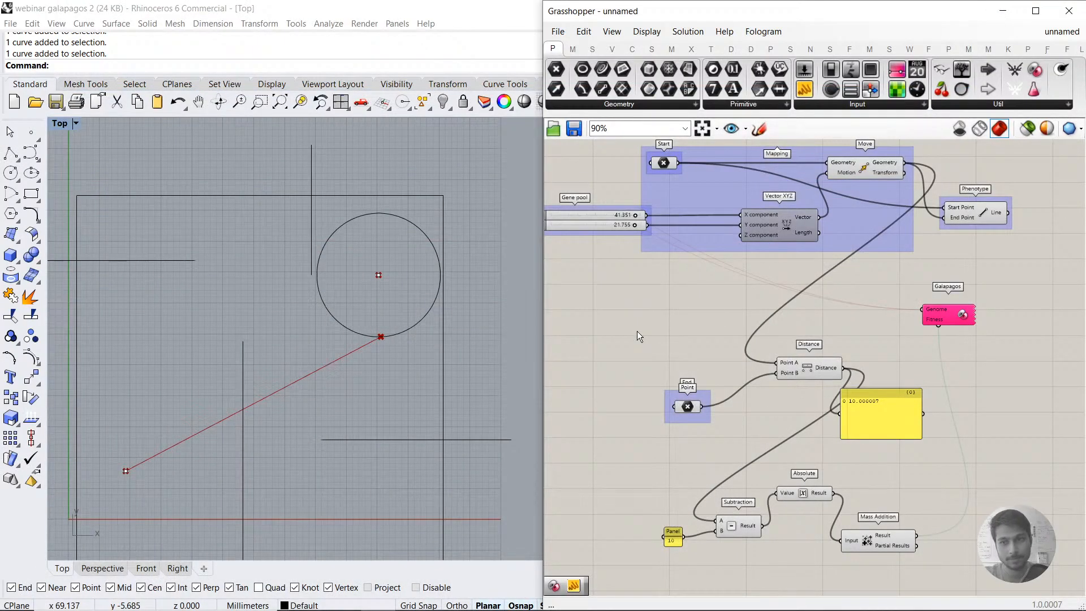
{"action": "double_click", "coordinate": [950, 317]}
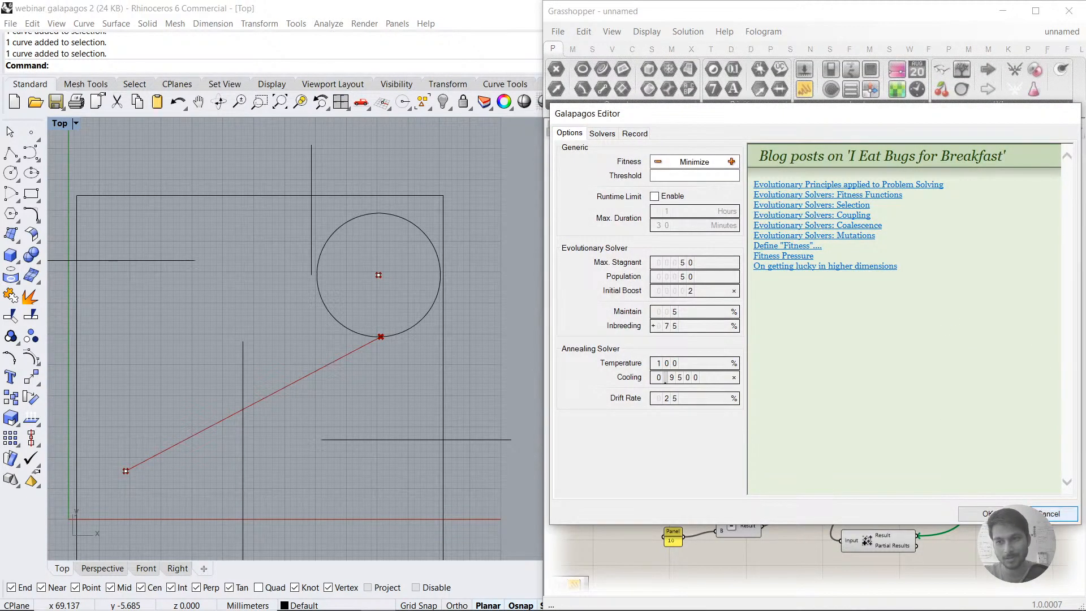
{"action": "left_click", "coordinate": [1064, 513]}
{"action": "double_click", "coordinate": [941, 320]}
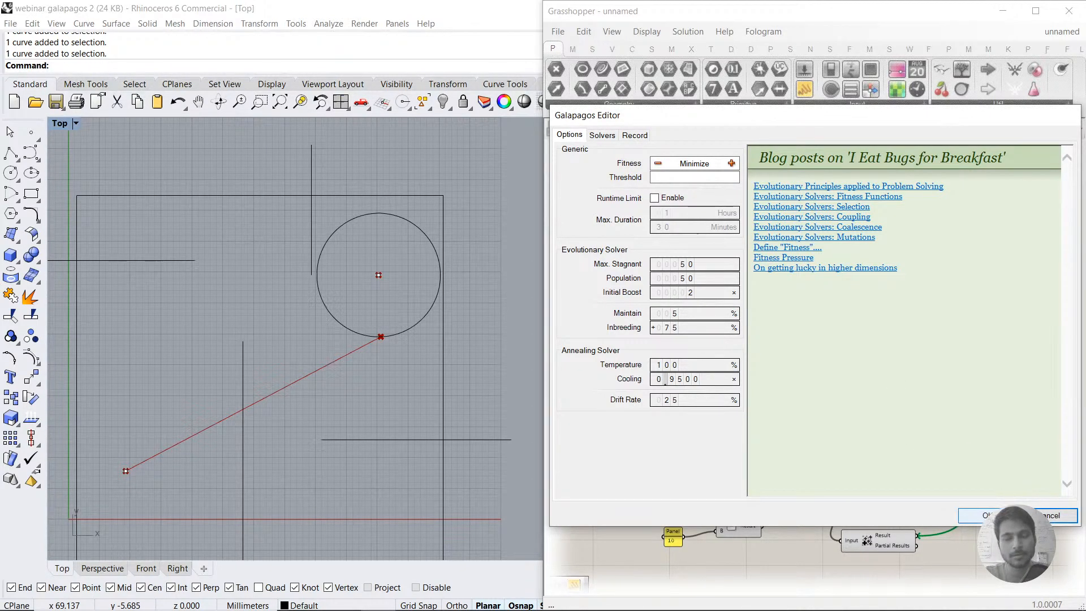
{"action": "left_click", "coordinate": [987, 516]}
Step: Disable every component of the upper Galapagos definition, and delete the circle around the end point in Rhino
{"action": "scroll", "coordinate": [969, 371], "scroll_direction": "down", "scroll_amount": 4}
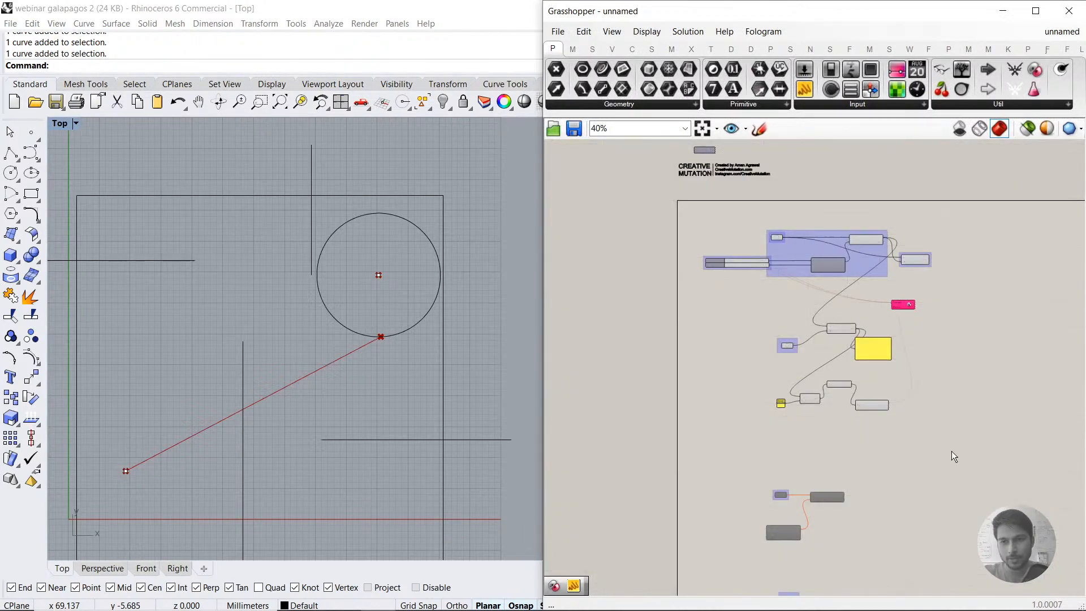
{"action": "left_click_drag", "start_coordinate": [949, 445], "coordinate": [646, 219]}
{"action": "middle_click", "coordinate": [775, 315]}
{"action": "left_click", "coordinate": [840, 319]}
{"action": "left_click", "coordinate": [1012, 453]}
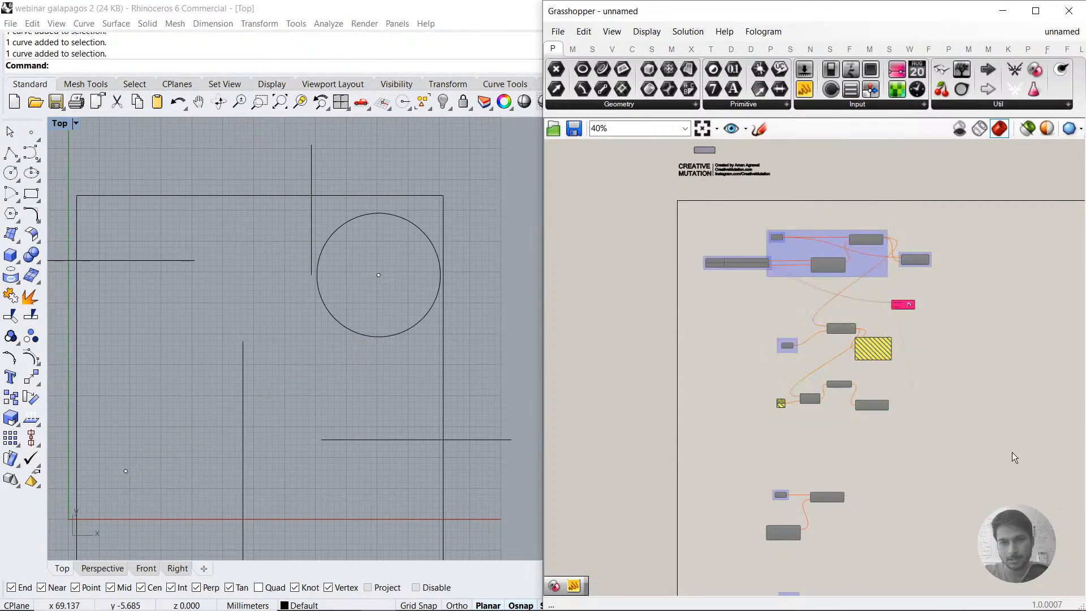
{"action": "left_click", "coordinate": [358, 330]}
{"action": "key", "text": "Delete"}
Step: Enable the lower set of components with Start, Vector XYZ, Move and the End point
{"action": "right_click_drag", "start_coordinate": [914, 496], "coordinate": [904, 361]}
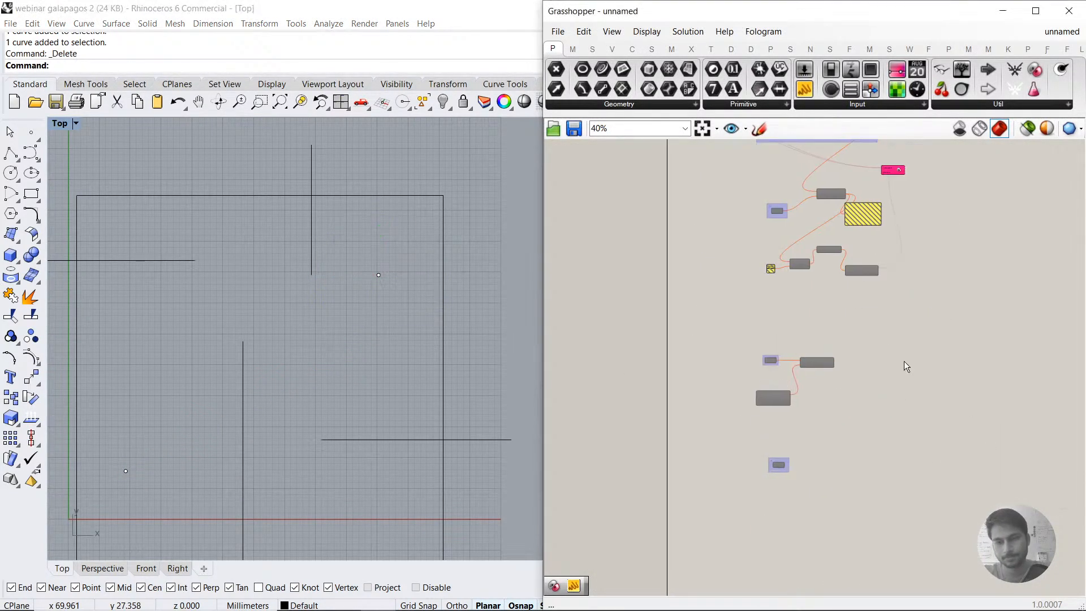
{"action": "left_click_drag", "start_coordinate": [899, 342], "coordinate": [757, 472]}
{"action": "middle_click", "coordinate": [837, 437]}
{"action": "left_click", "coordinate": [896, 431]}
{"action": "scroll", "coordinate": [777, 422], "scroll_direction": "up", "scroll_amount": 3}
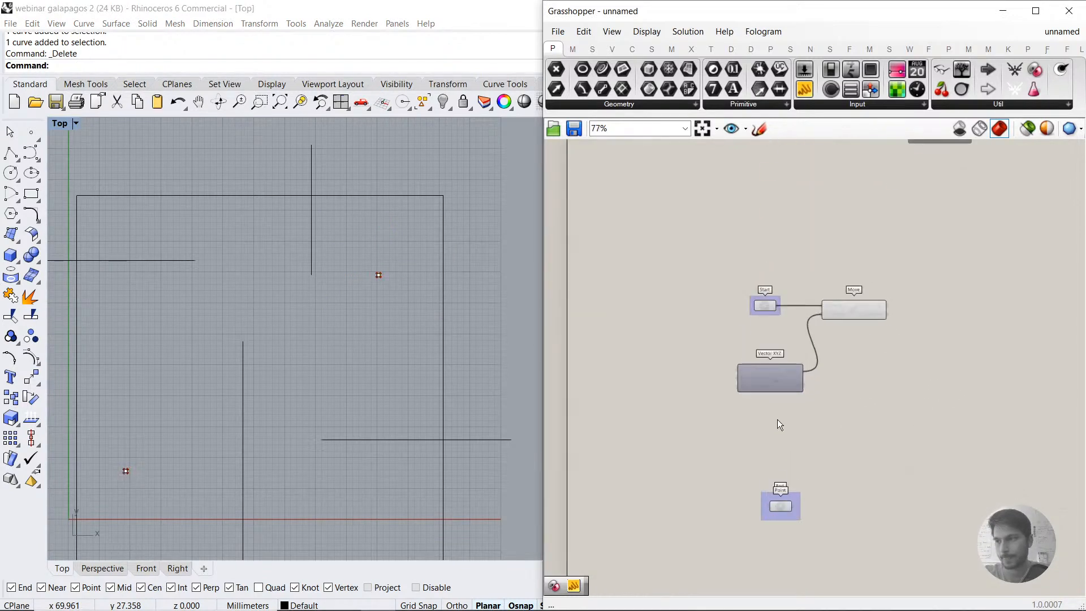
Step: Reposition the Vector XYZ component below Start, leaving a clear gap between the two
{"action": "right_click_drag", "start_coordinate": [779, 422], "coordinate": [830, 398]}
{"action": "scroll", "coordinate": [836, 371], "scroll_direction": "up", "scroll_amount": 3}
{"action": "left_click_drag", "start_coordinate": [804, 351], "coordinate": [776, 286]}
{"action": "left_click", "coordinate": [878, 304]}
{"action": "left_click", "coordinate": [804, 223]}
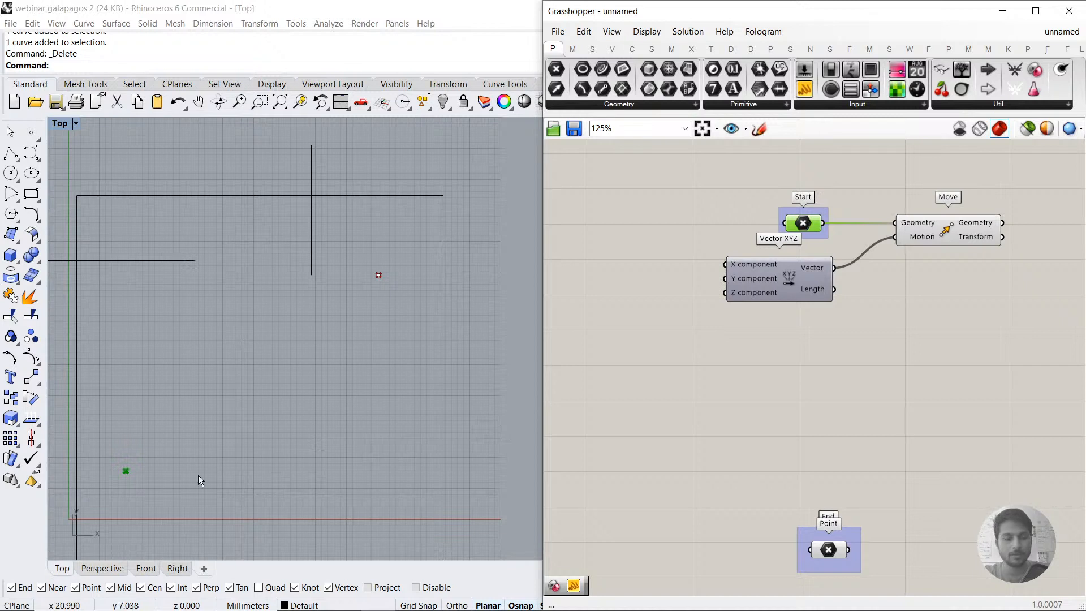
{"action": "right_click_drag", "start_coordinate": [168, 461], "coordinate": [191, 430]}
{"action": "right_click_drag", "start_coordinate": [883, 277], "coordinate": [813, 302]}
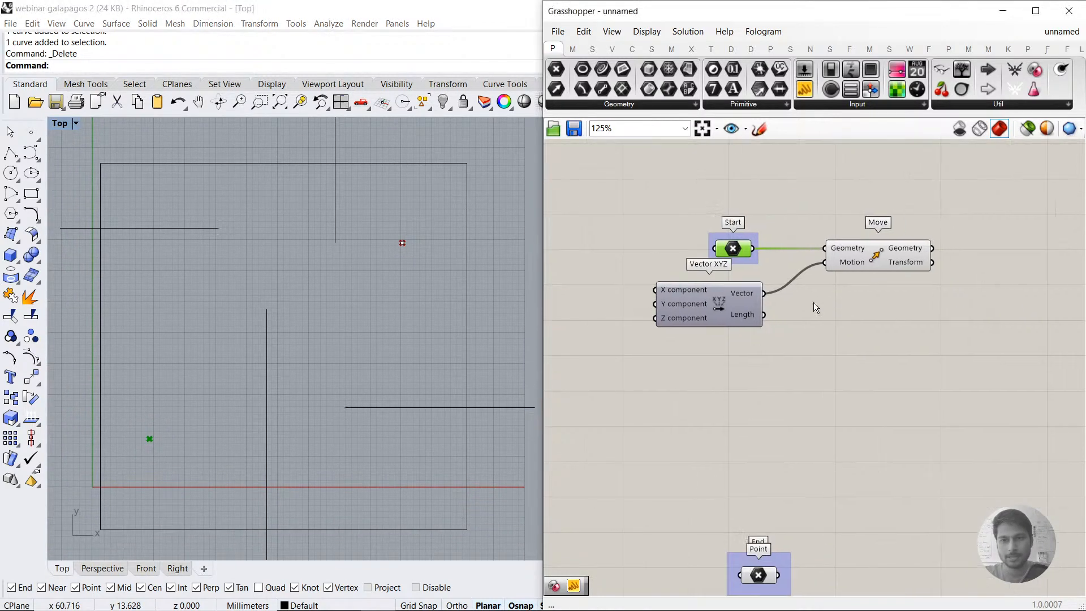
{"action": "left_click_drag", "start_coordinate": [742, 298], "coordinate": [758, 335]}
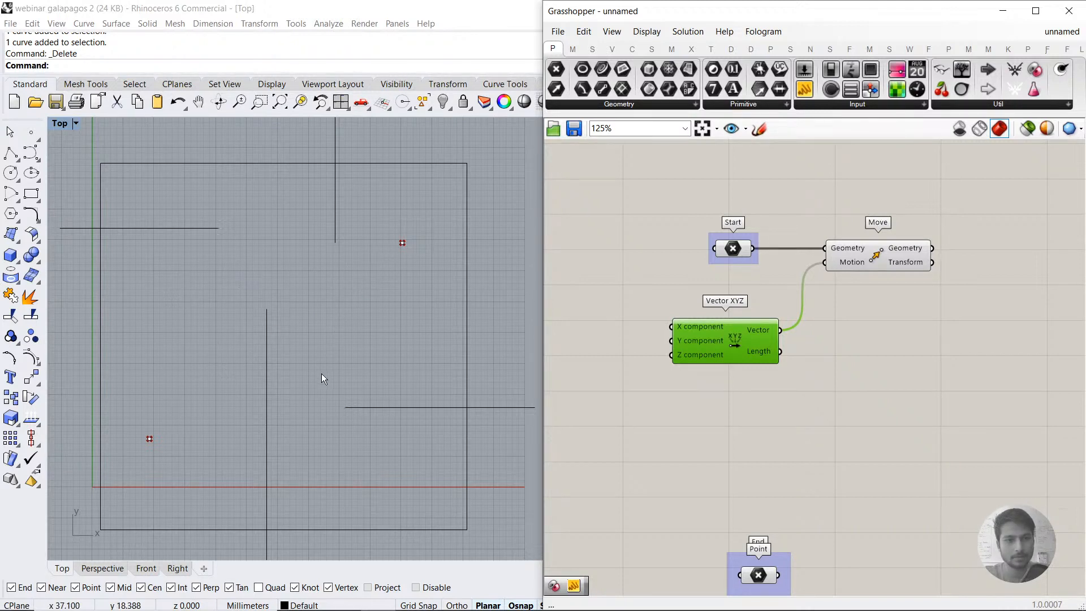
{"action": "right_click_drag", "start_coordinate": [726, 379], "coordinate": [799, 368]}
{"action": "left_click", "coordinate": [695, 368]}
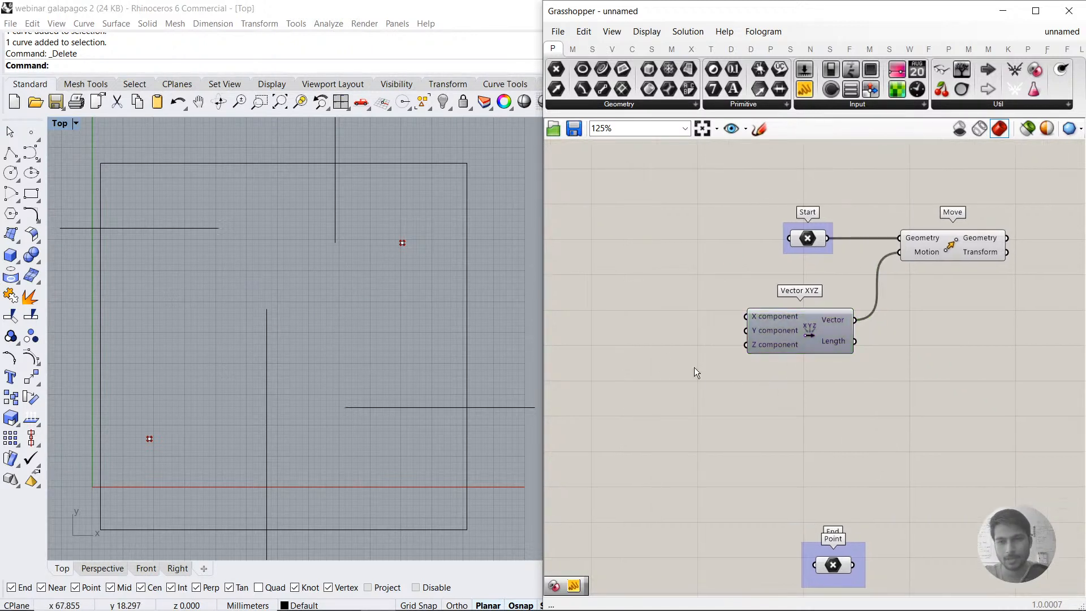
{"action": "right_click_drag", "start_coordinate": [694, 368], "coordinate": [788, 386]}
Step: Add a number slider ranging from -100.00 to 100 and connect it to Vector XYZ's X component
{"action": "double_click", "coordinate": [657, 341]}
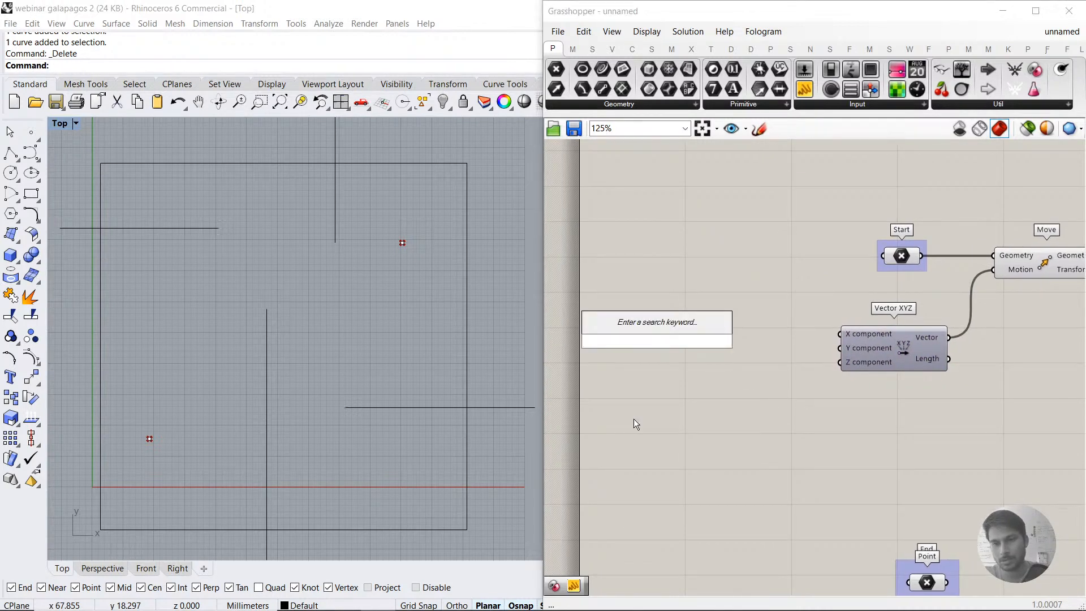
{"action": "type", "text": "-100"}
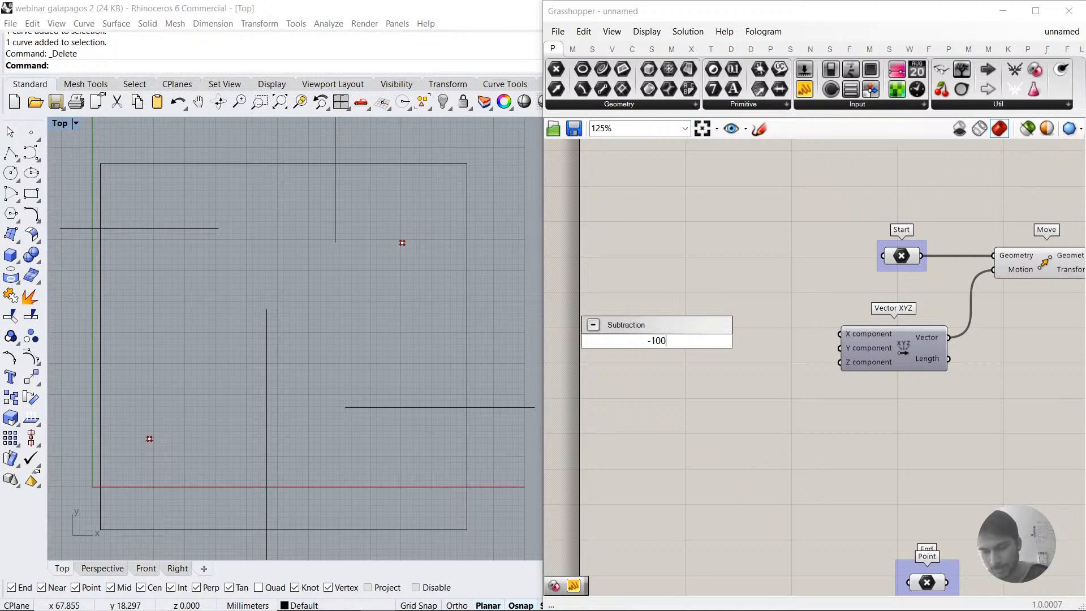
{"action": "type", "text": ".00Z"}
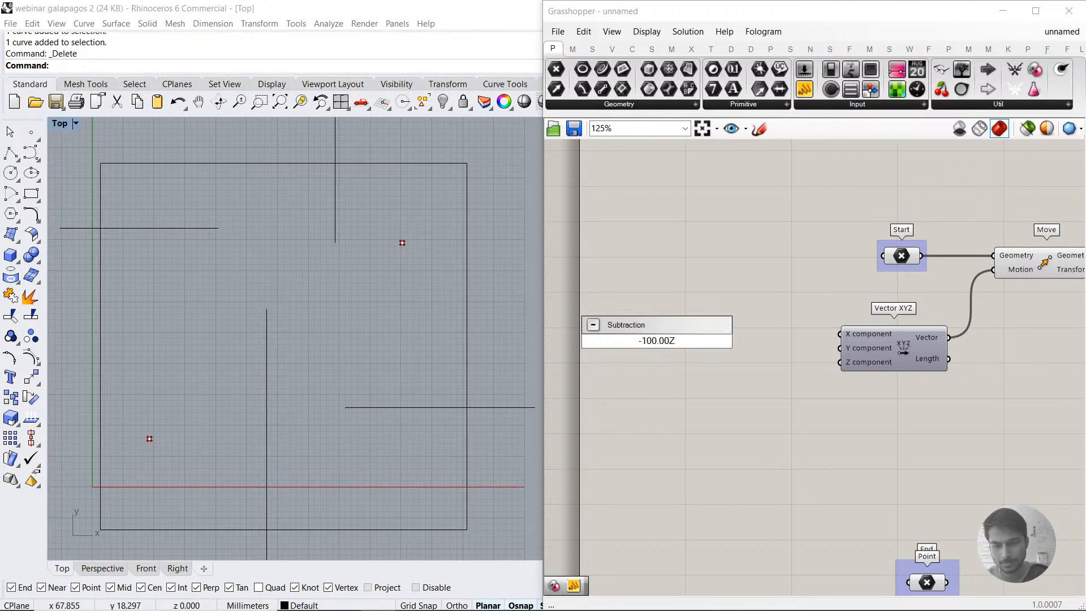
{"action": "key", "text": "BackSpace"}
{"action": "type", "text": "<100"}
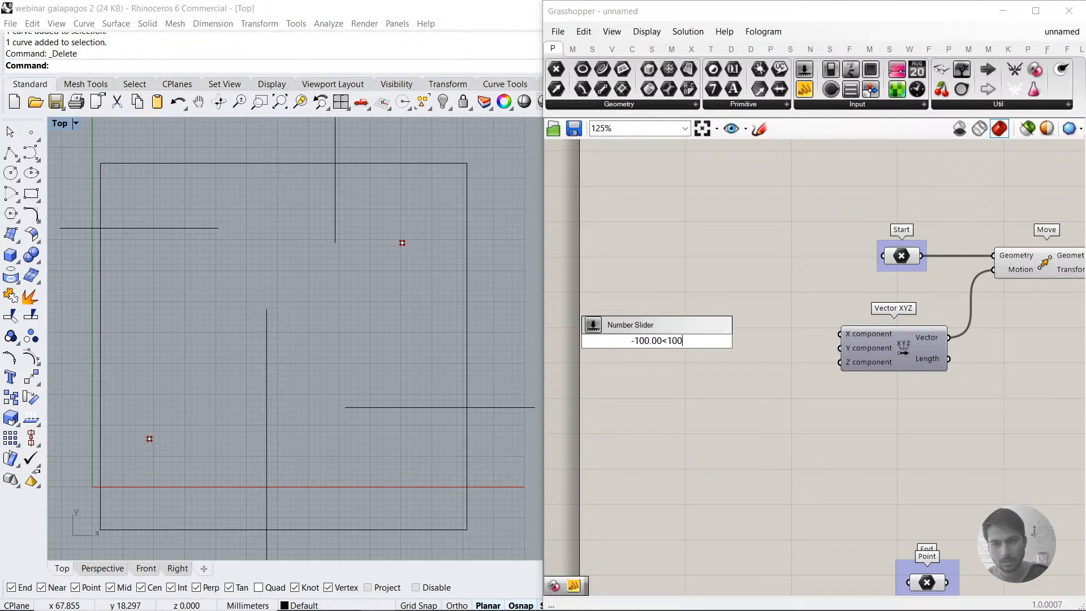
{"action": "key", "text": "Return"}
{"action": "left_click_drag", "start_coordinate": [735, 342], "coordinate": [840, 334]}
{"action": "left_click", "coordinate": [1043, 262]}
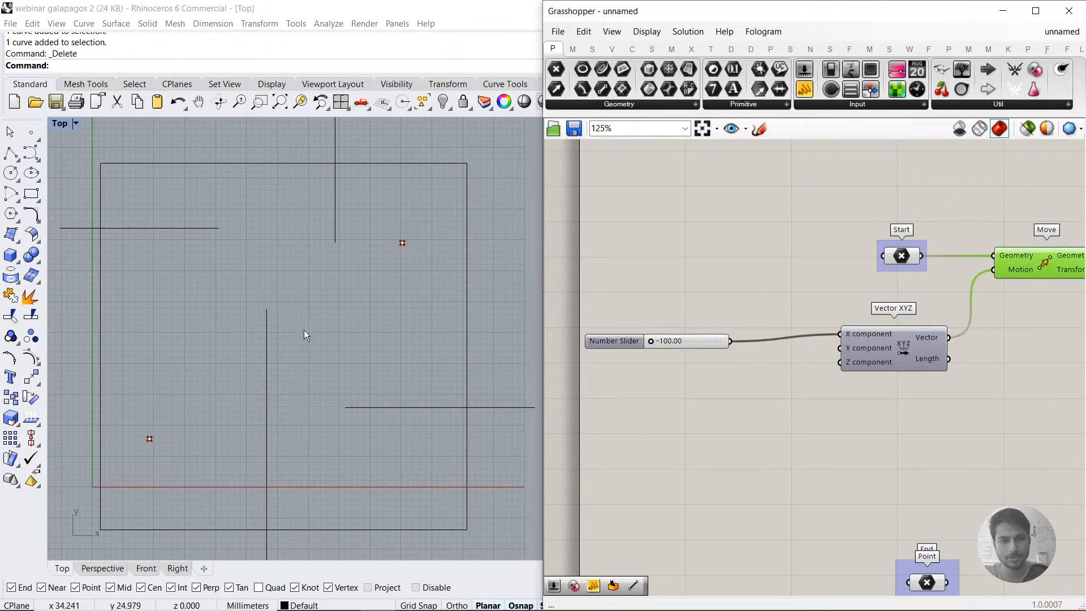
Step: Raise the slider feeding the X component to 61.60 to test the moved point's horizontal travel
{"action": "scroll", "coordinate": [306, 327], "scroll_direction": "down", "scroll_amount": 5}
{"action": "left_click_drag", "start_coordinate": [655, 343], "coordinate": [711, 348]}
{"action": "double_click", "coordinate": [685, 347]}
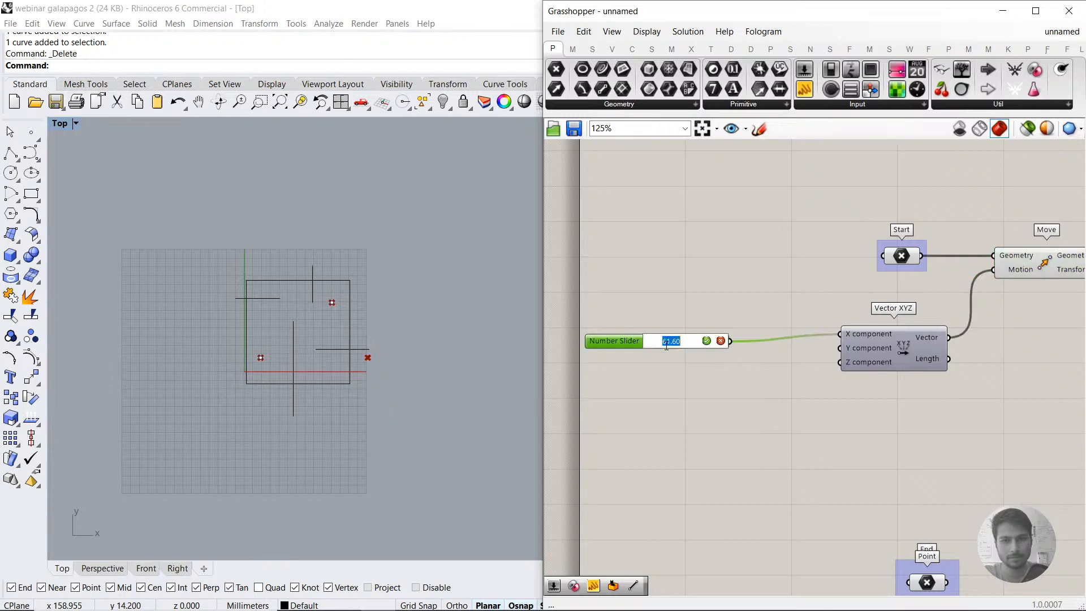
Step: Limit the X component slider's numeric domain to a minimum of -60 and a maximum of 60
{"action": "double_click", "coordinate": [626, 342]}
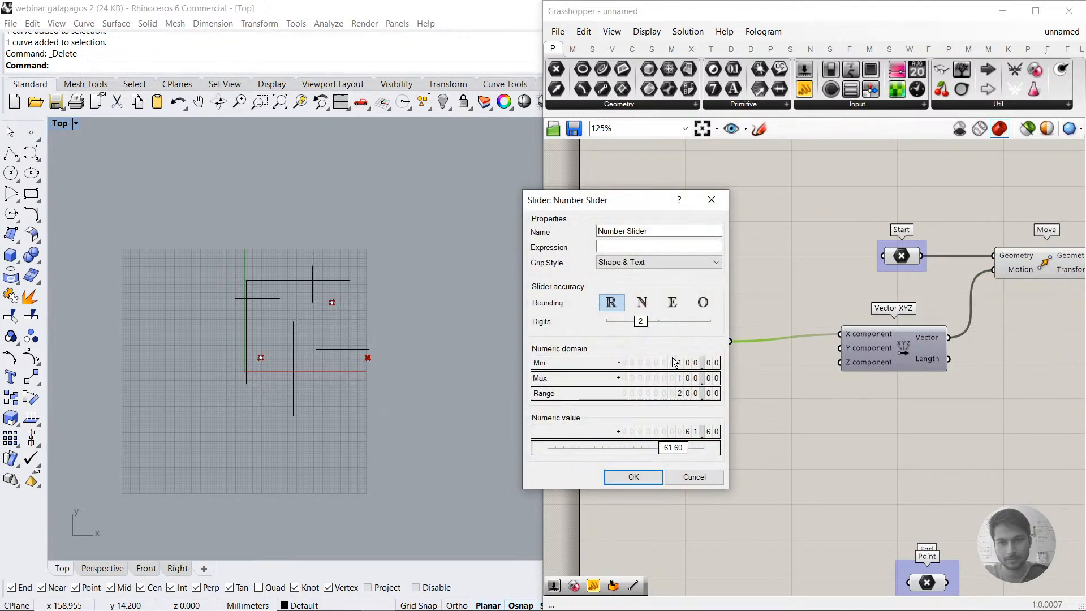
{"action": "double_click", "coordinate": [672, 357]}
{"action": "type", "text": "-60"}
{"action": "key", "text": "Return"}
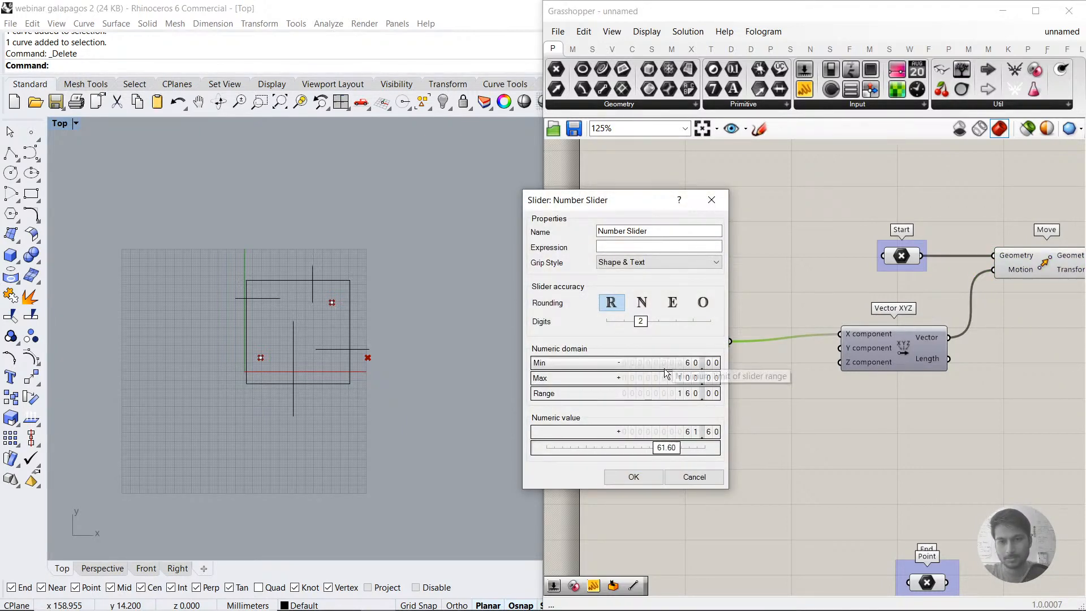
{"action": "double_click", "coordinate": [667, 377]}
{"action": "type", "text": "60"}
{"action": "key", "text": "Return"}
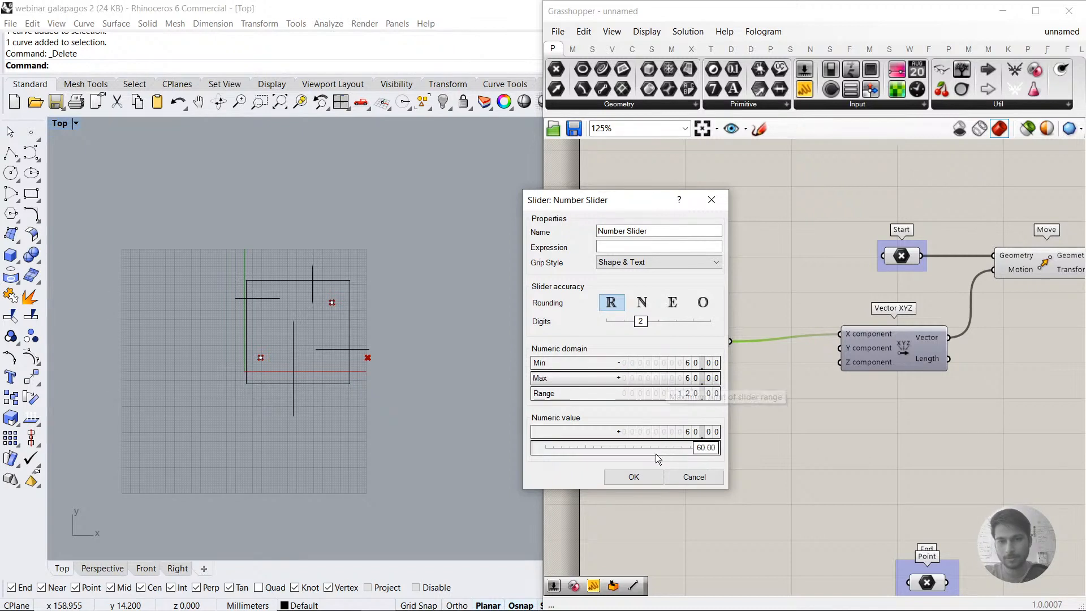
{"action": "left_click", "coordinate": [640, 476]}
Step: Duplicate the X slider just below itself to feed Vector XYZ's Y component, and set the copy to 26.40
{"action": "left_click", "coordinate": [711, 371]}
{"action": "mouse_move", "coordinate": [705, 343]}
{"action": "left_mouse_down"}
{"action": "mouse_move", "coordinate": [698, 351]}
{"action": "mouse_move", "coordinate": [711, 358]}
{"action": "left_mouse_up"}
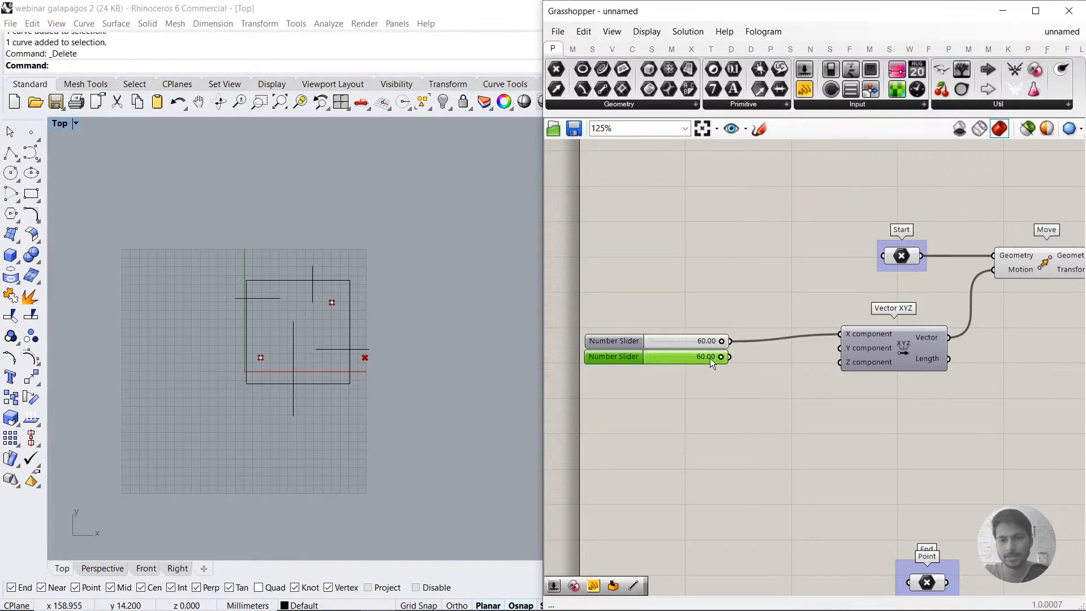
{"action": "left_click_drag", "start_coordinate": [841, 349], "coordinate": [702, 370]}
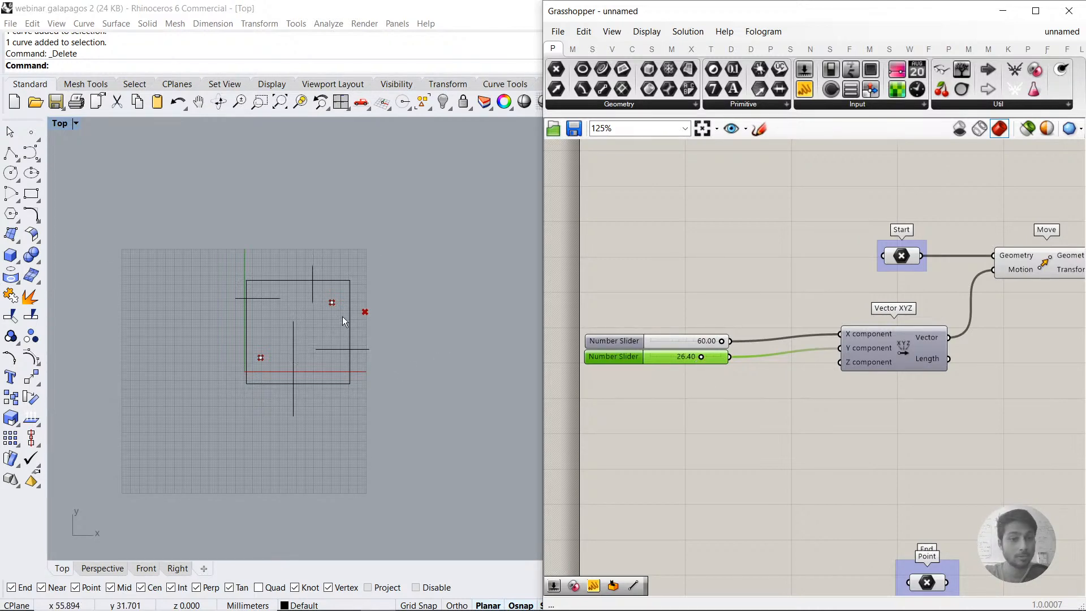
Step: Duplicate the pair of X and Y number sliders twice below the originals
{"action": "scroll", "coordinate": [280, 354], "scroll_direction": "up", "scroll_amount": 3}
{"action": "left_click", "coordinate": [626, 340], "text": "shift"}
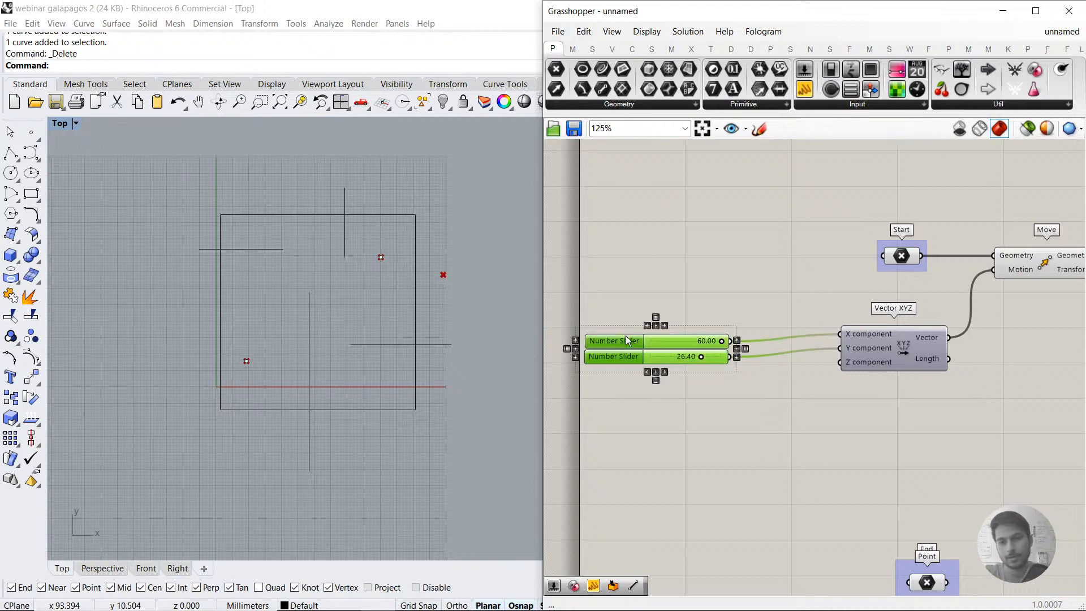
{"action": "key", "text": "ctrl+c"}
{"action": "key", "text": "ctrl+v"}
{"action": "key", "text": "ctrl+v"}
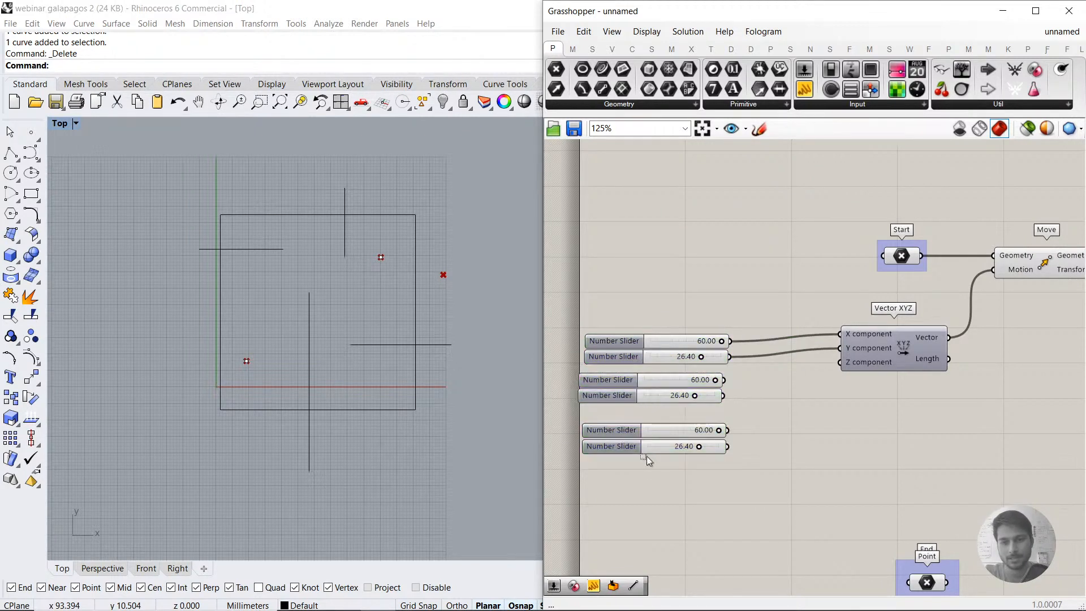
Step: Delete all the number sliders and place a Gene Pool beside the Vector XYZ component instead
{"action": "left_click_drag", "start_coordinate": [708, 449], "coordinate": [674, 325]}
{"action": "key", "text": "Delete"}
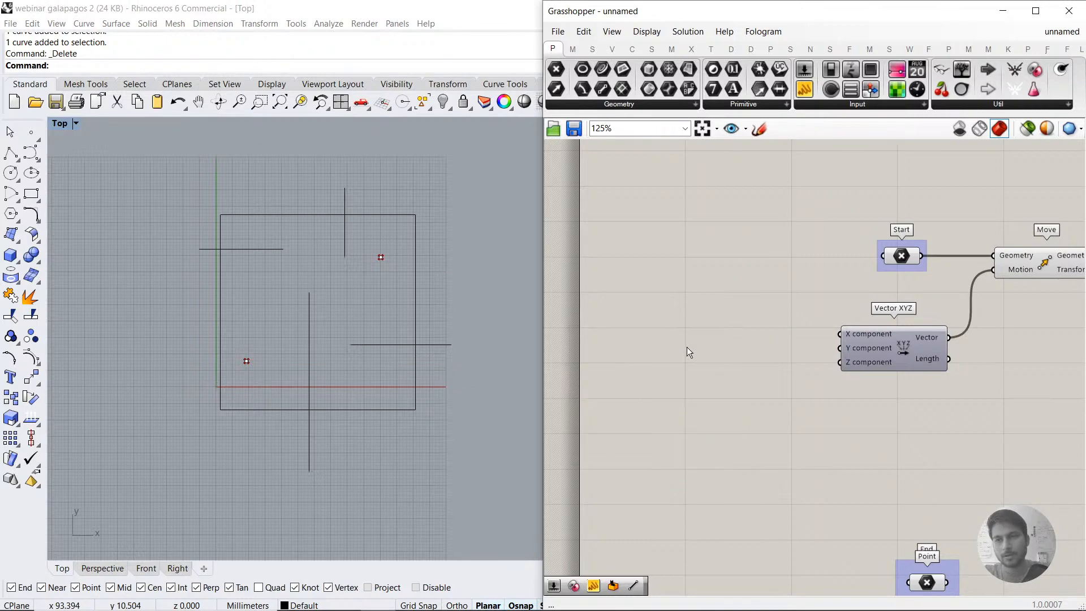
{"action": "left_click", "coordinate": [1014, 104]}
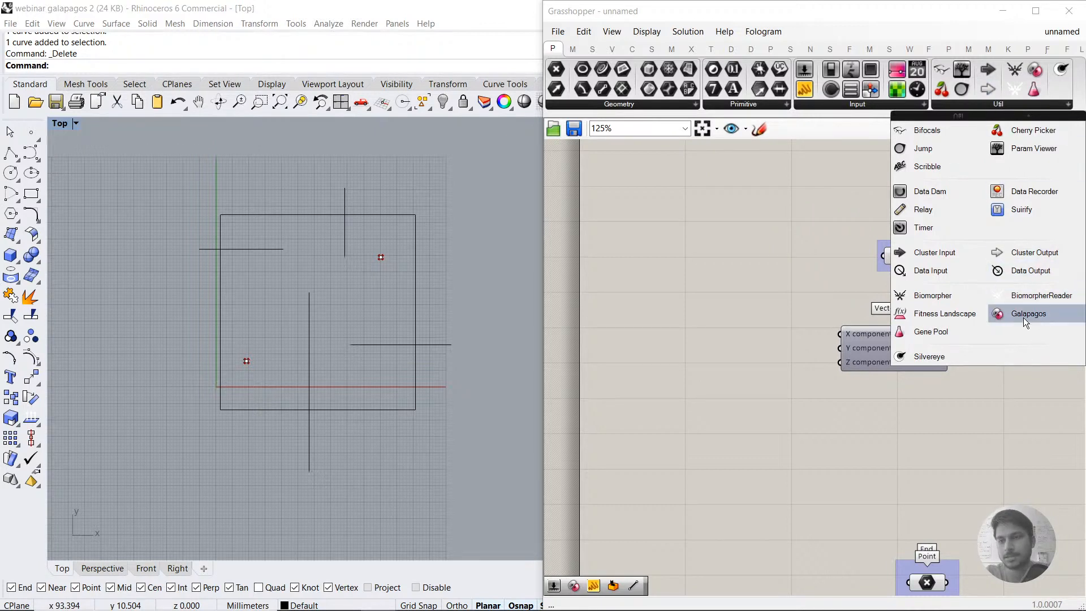
{"action": "left_click", "coordinate": [932, 334]}
{"action": "left_click", "coordinate": [713, 343]}
{"action": "left_click_drag", "start_coordinate": [758, 339], "coordinate": [741, 323]}
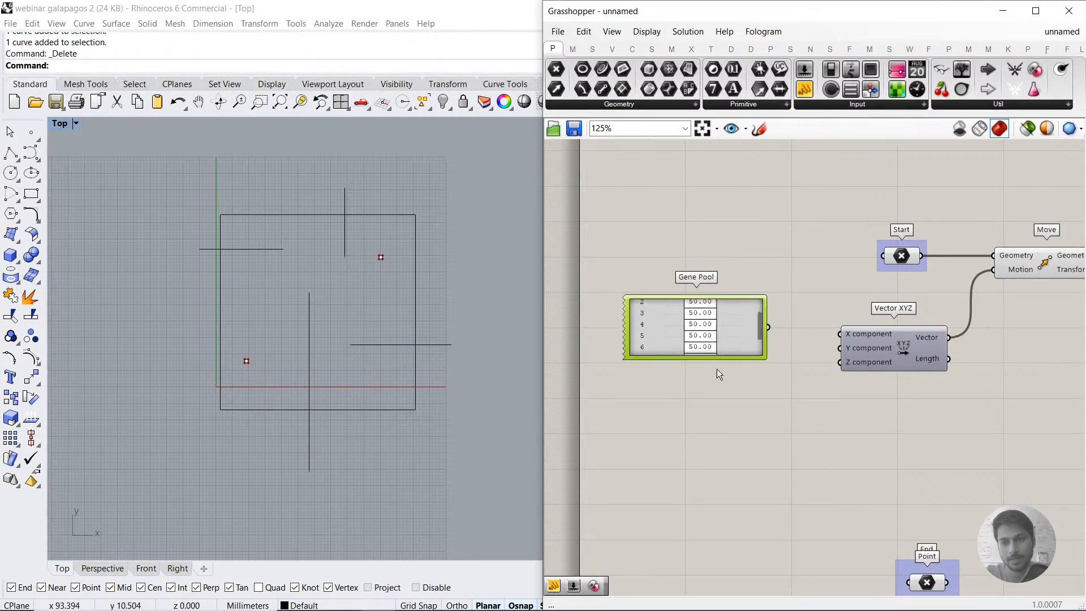
Step: Stretch the Gene Pool taller to show all its genes and set its gene count to 25
{"action": "left_click_drag", "start_coordinate": [719, 359], "coordinate": [718, 551]}
{"action": "right_click", "coordinate": [731, 409]}
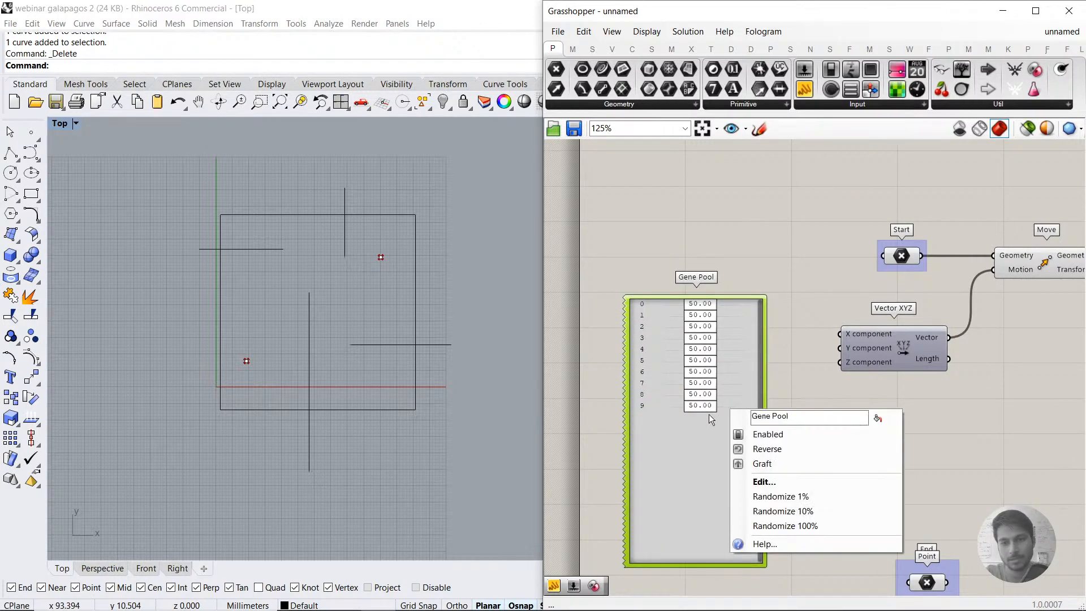
{"action": "left_click", "coordinate": [693, 421]}
{"action": "double_click", "coordinate": [647, 447]}
{"action": "double_click", "coordinate": [684, 415]}
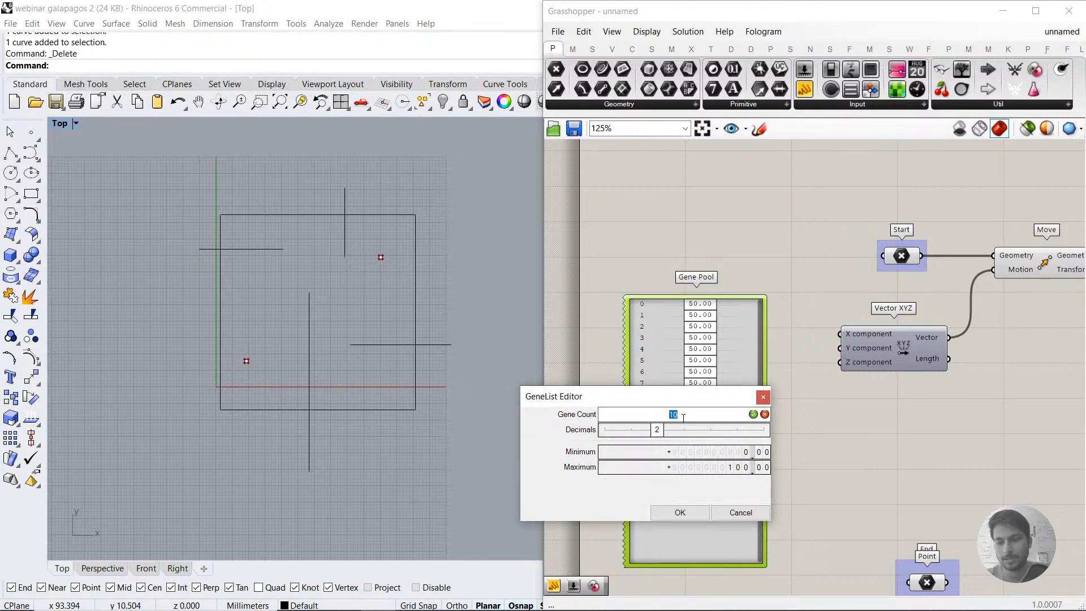
{"action": "type", "text": "25"}
{"action": "key", "text": "Return"}
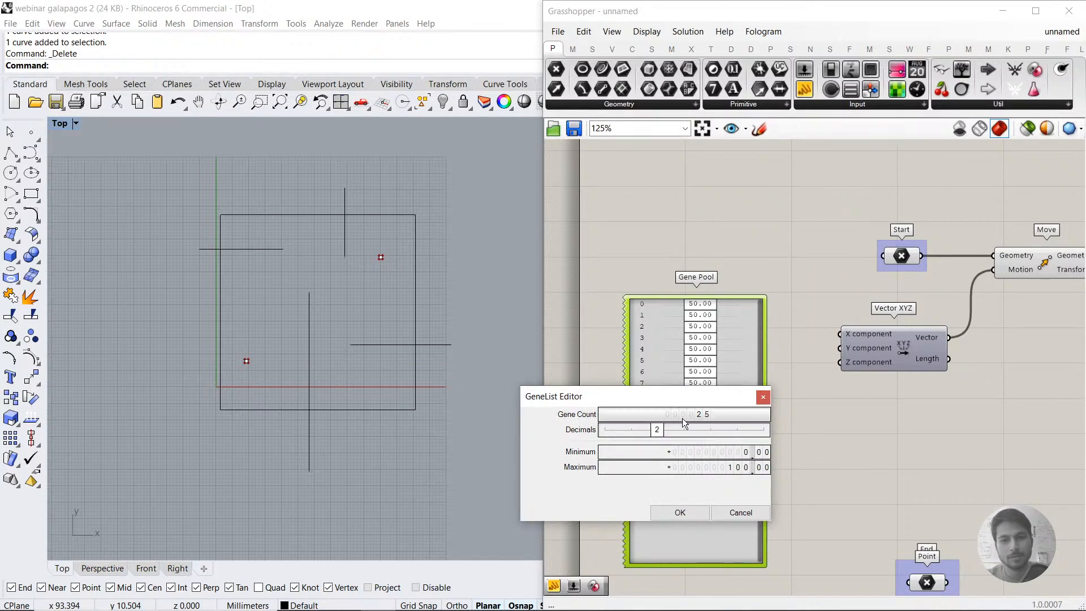
{"action": "left_click", "coordinate": [707, 515]}
{"action": "scroll", "coordinate": [759, 373], "scroll_direction": "up", "scroll_amount": 1}
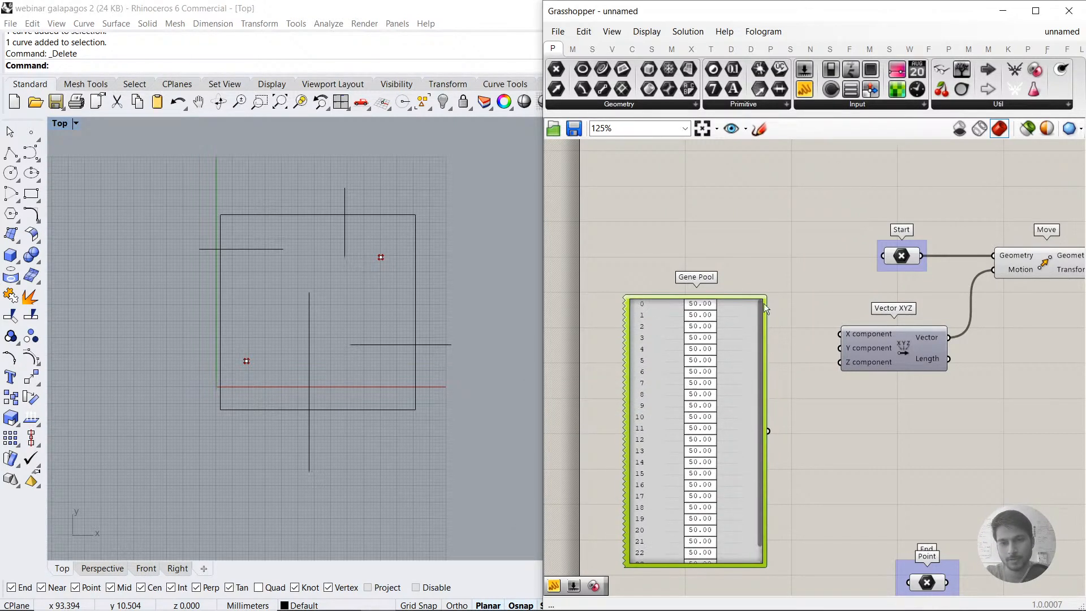
Step: Set the Gene Pool's minimum to -60.00 and maximum to 60.00, and try gene 12 at -12.92
{"action": "right_click", "coordinate": [721, 421]}
{"action": "left_click", "coordinate": [739, 492]}
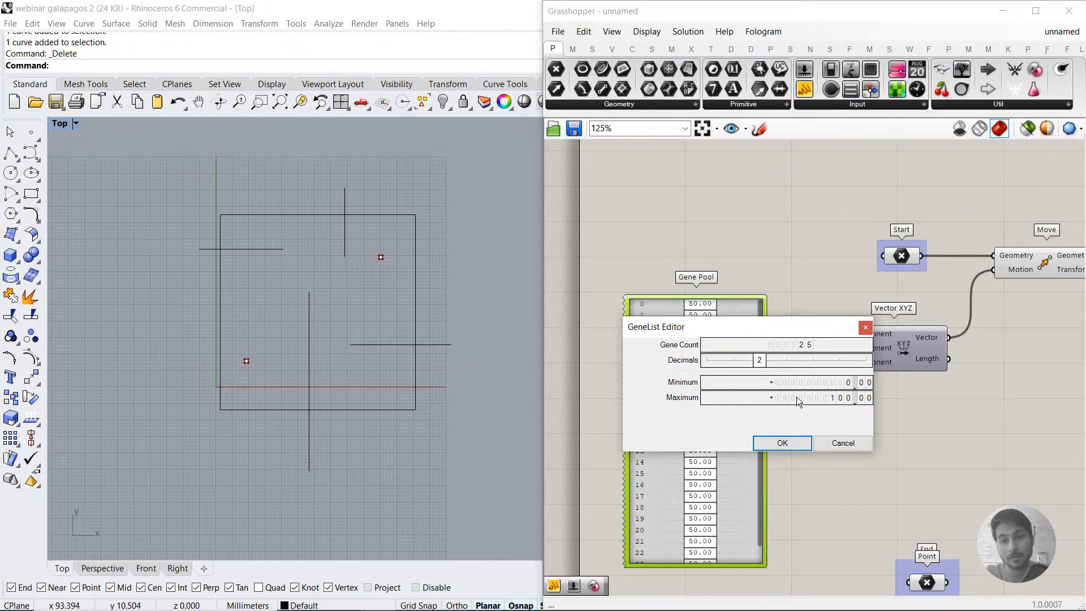
{"action": "double_click", "coordinate": [821, 382]}
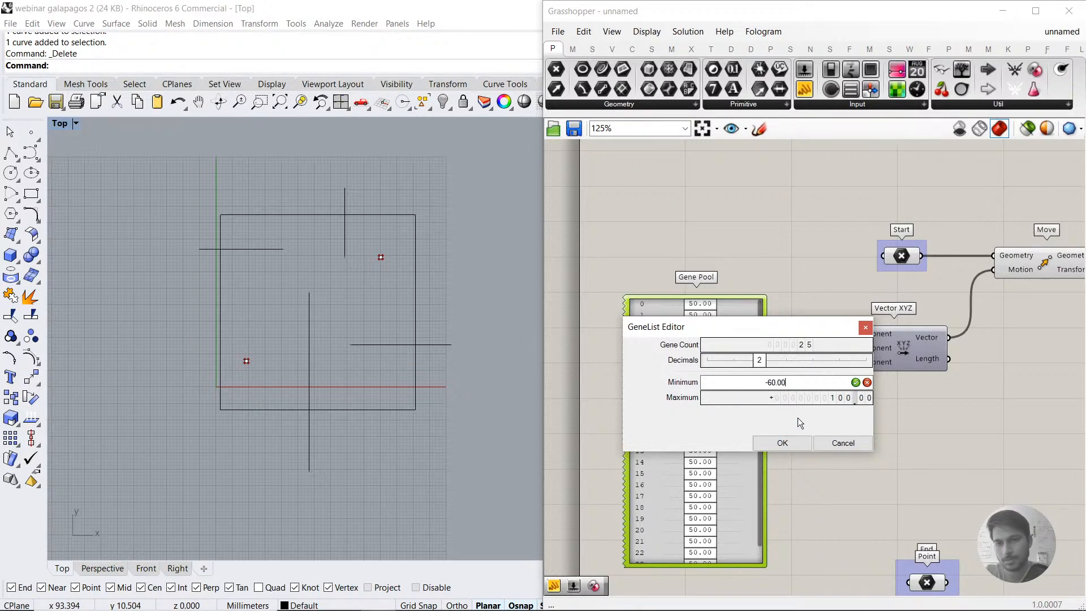
{"action": "double_click", "coordinate": [808, 395]}
{"action": "type", "text": "60"}
{"action": "key", "text": "Return"}
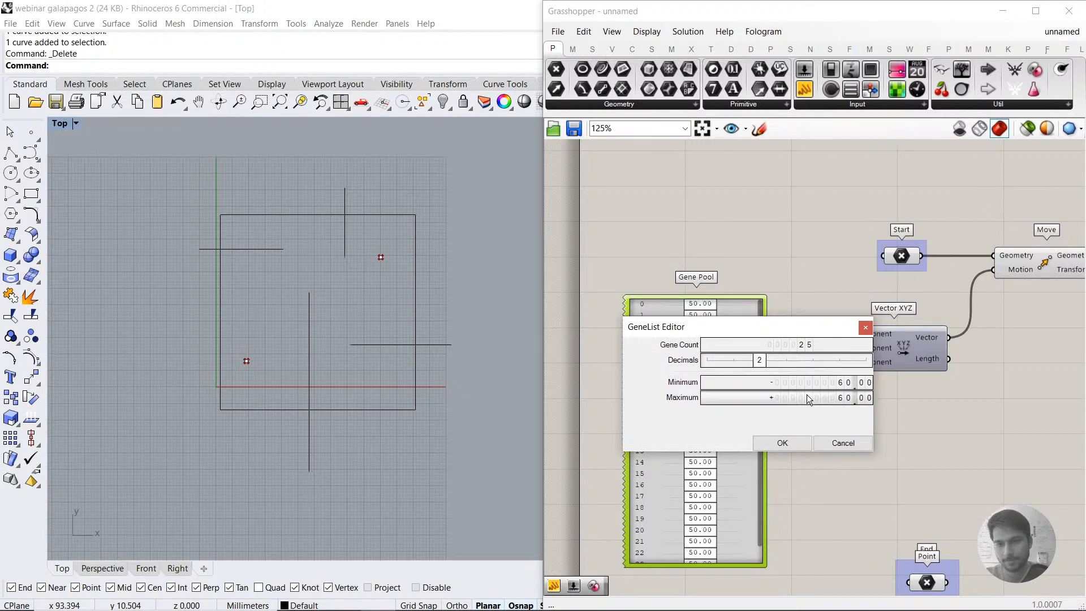
{"action": "left_click", "coordinate": [789, 441]}
{"action": "left_click_drag", "start_coordinate": [706, 442], "coordinate": [687, 442]}
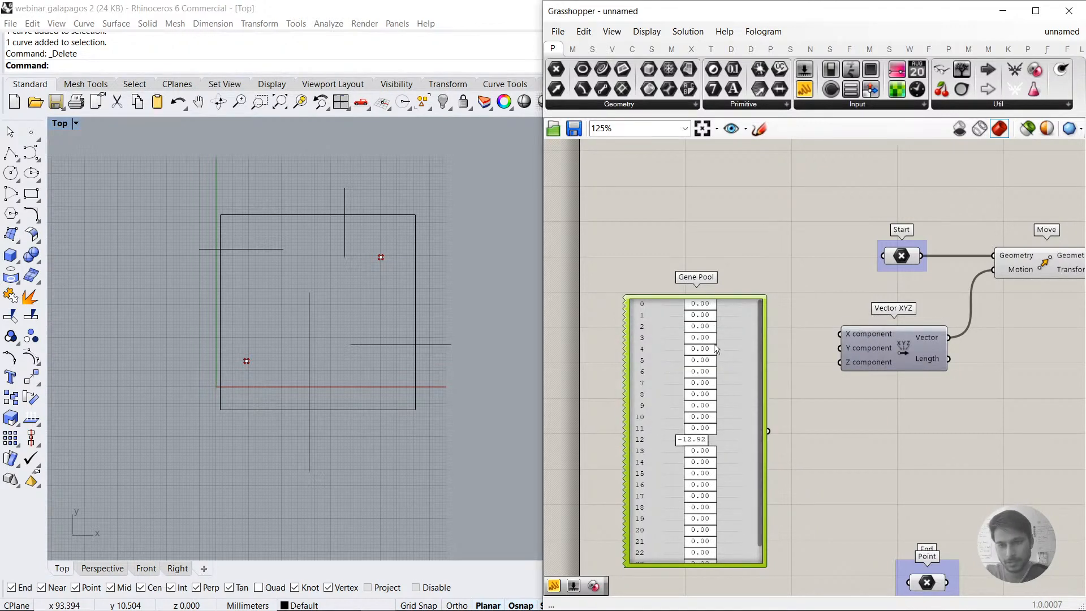
Step: Set the Gene Pool's gene count to 6 and shrink the component to fit its genes
{"action": "double_click", "coordinate": [731, 361]}
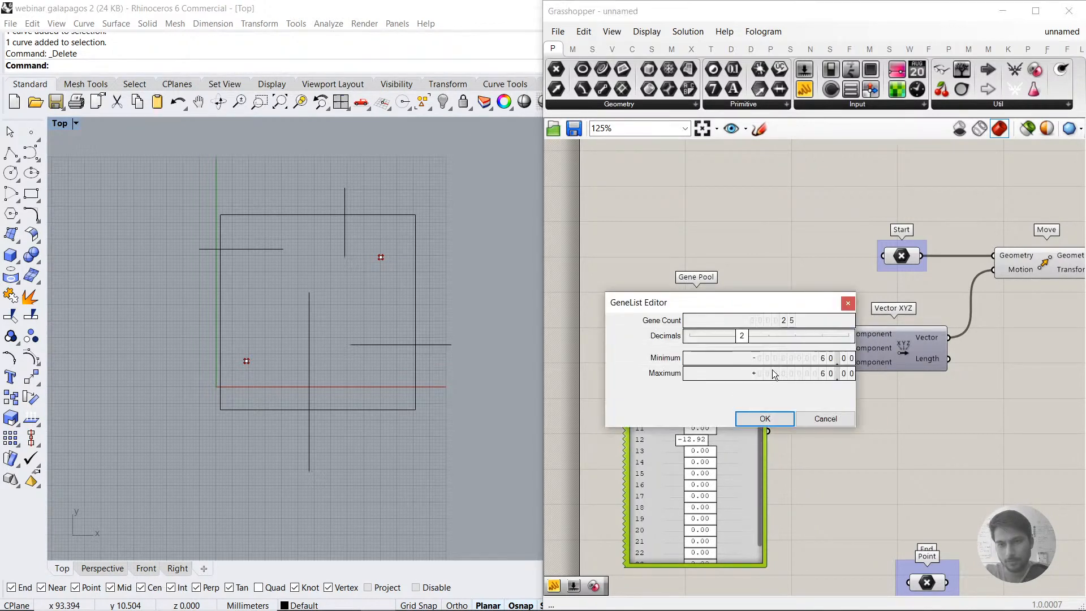
{"action": "double_click", "coordinate": [779, 320]}
{"action": "type", "text": "6"}
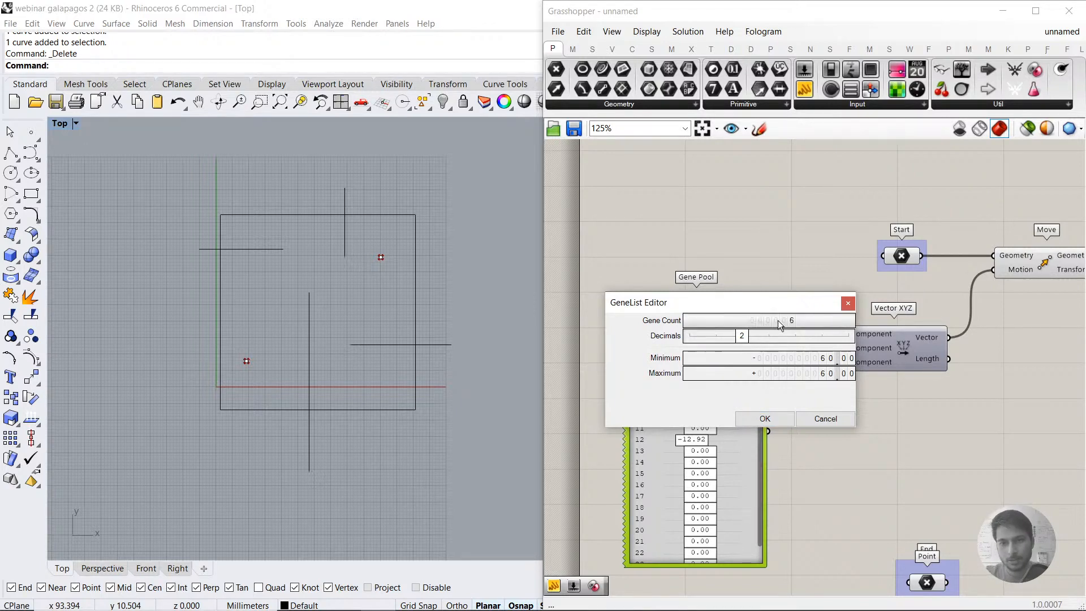
{"action": "left_click", "coordinate": [764, 418]}
{"action": "left_click_drag", "start_coordinate": [704, 566], "coordinate": [727, 382]}
{"action": "scroll", "coordinate": [757, 329], "scroll_direction": "up", "scroll_amount": 3}
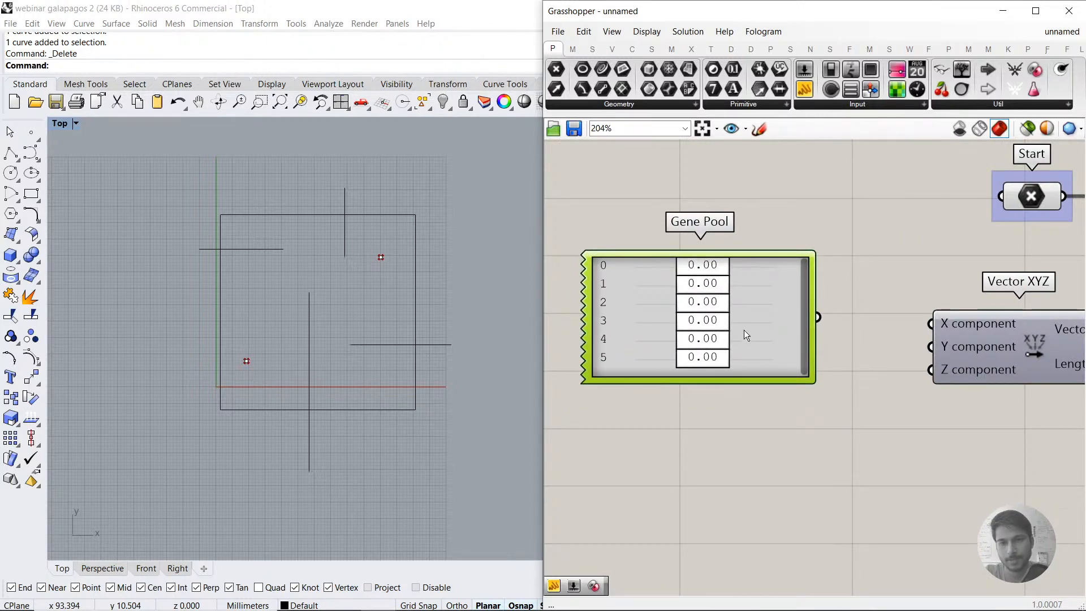
Step: Connect the Gene Pool to Vector XYZ's X component and feed a copy placed below it into the Y component
{"action": "left_click_drag", "start_coordinate": [817, 324], "coordinate": [896, 357]}
{"action": "scroll", "coordinate": [772, 414], "scroll_direction": "down", "scroll_amount": 3}
{"action": "left_click", "coordinate": [898, 346]}
{"action": "left_click", "coordinate": [891, 420]}
{"action": "right_click_drag", "start_coordinate": [865, 416], "coordinate": [840, 370]}
{"action": "left_click_drag", "start_coordinate": [736, 409], "coordinate": [748, 406]}
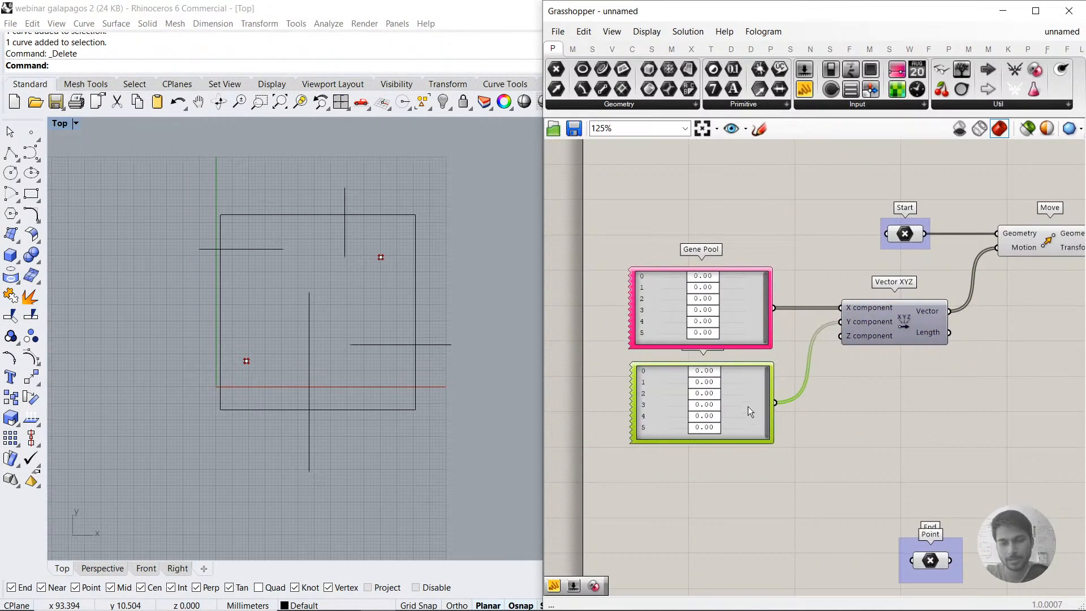
Step: Randomize the X and Y Gene Pools by 100% to scatter the moved points
{"action": "left_click", "coordinate": [726, 311]}
{"action": "right_click", "coordinate": [733, 298]}
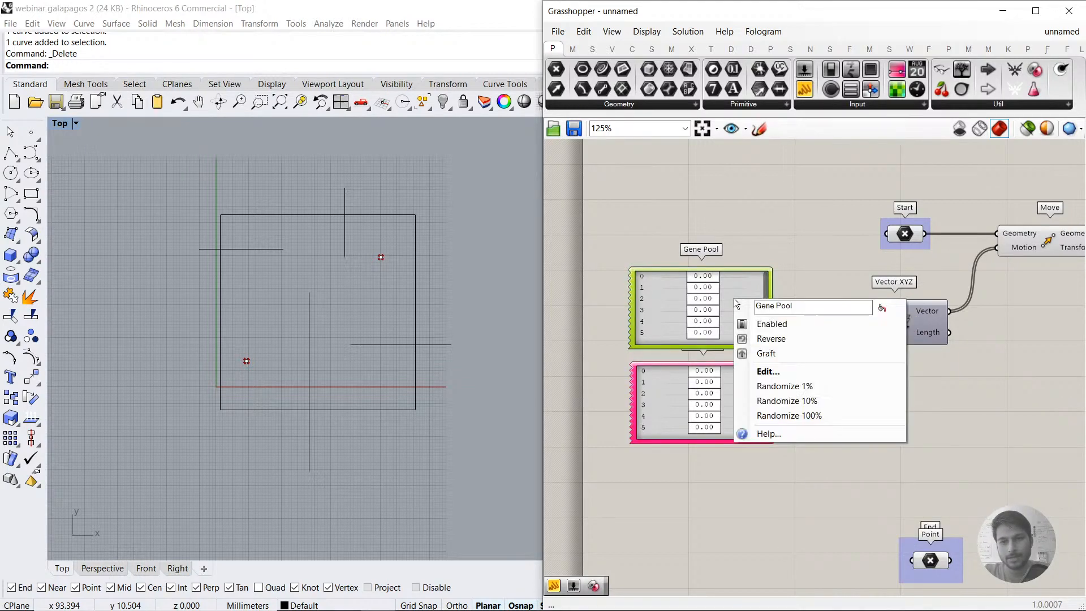
{"action": "left_click", "coordinate": [788, 415]}
{"action": "right_click", "coordinate": [735, 398]}
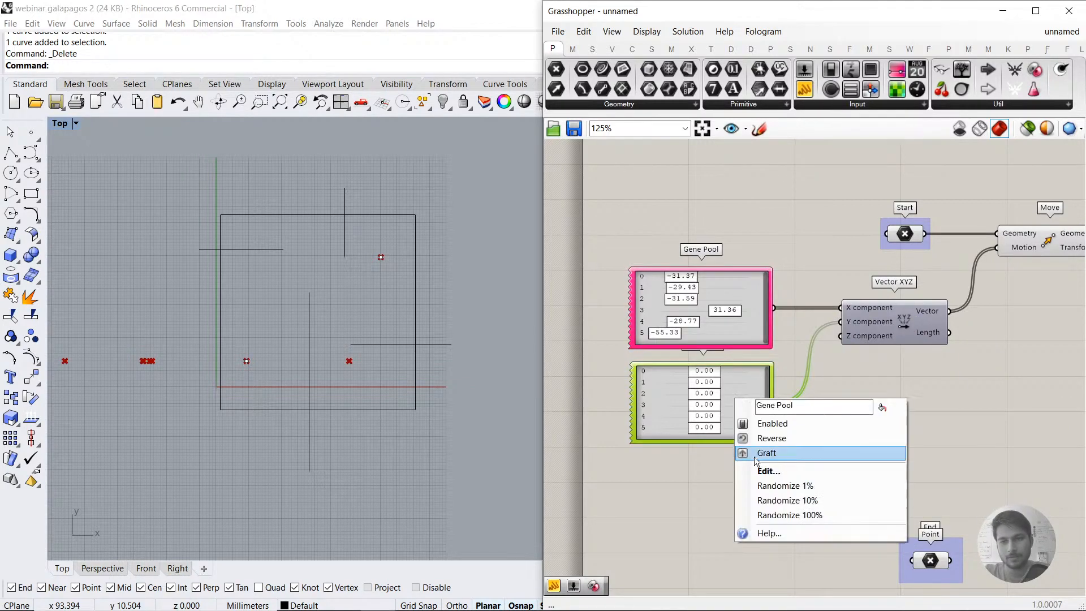
{"action": "left_click", "coordinate": [780, 514]}
Step: Raise genes 1 and 2 of the Y Gene Pool to 60.00 and 58.71 to test how their points move
{"action": "scroll", "coordinate": [297, 381], "scroll_direction": "down", "scroll_amount": 4}
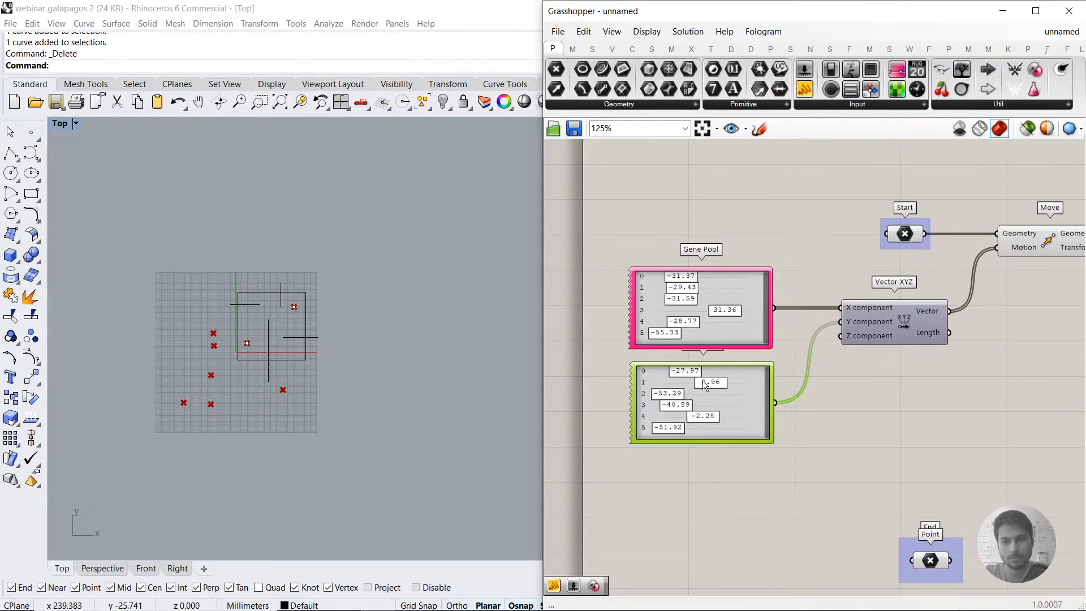
{"action": "left_click_drag", "start_coordinate": [674, 395], "coordinate": [745, 392]}
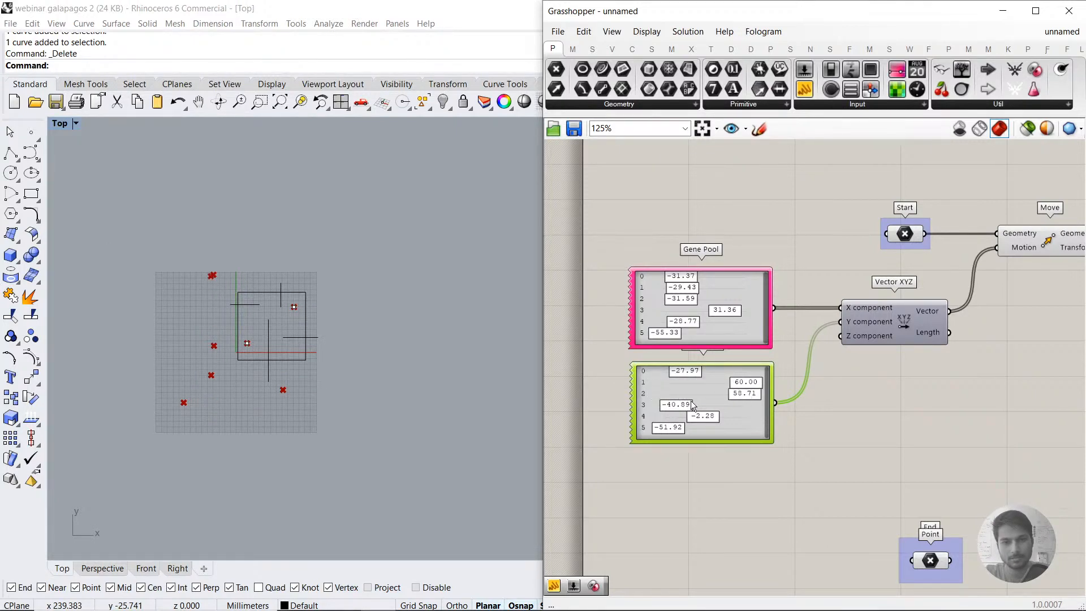
{"action": "left_click_drag", "start_coordinate": [683, 289], "coordinate": [705, 285]}
Step: Randomize both Gene Pools by 100% again, twice each, to produce a new set of point positions
{"action": "right_click", "coordinate": [705, 332]}
{"action": "left_click", "coordinate": [753, 450]}
{"action": "right_click", "coordinate": [725, 370]}
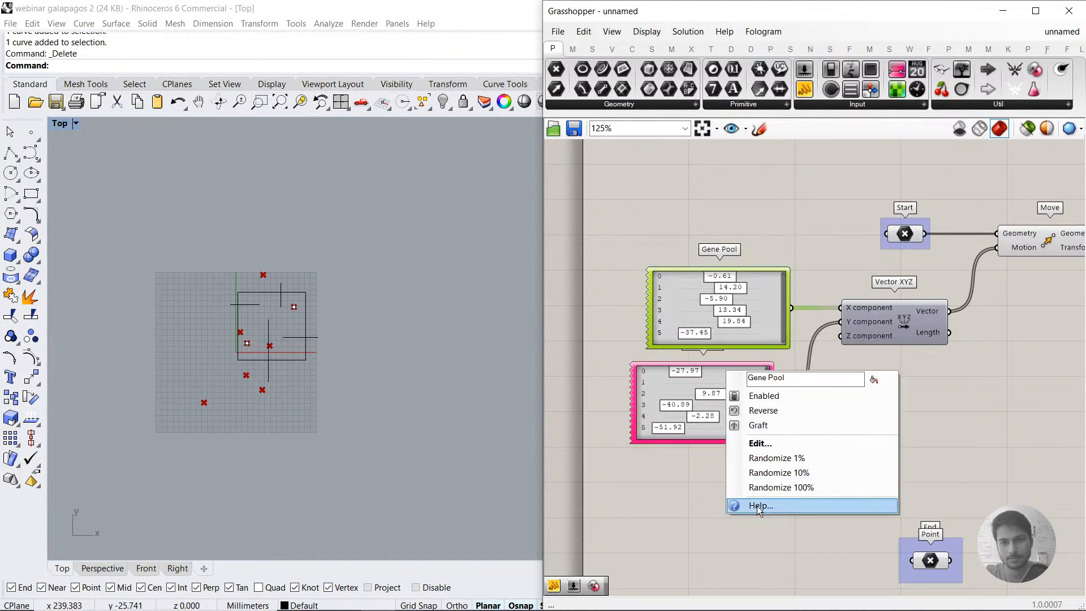
{"action": "left_click", "coordinate": [760, 484]}
{"action": "right_click", "coordinate": [675, 404]}
{"action": "left_click", "coordinate": [731, 517]}
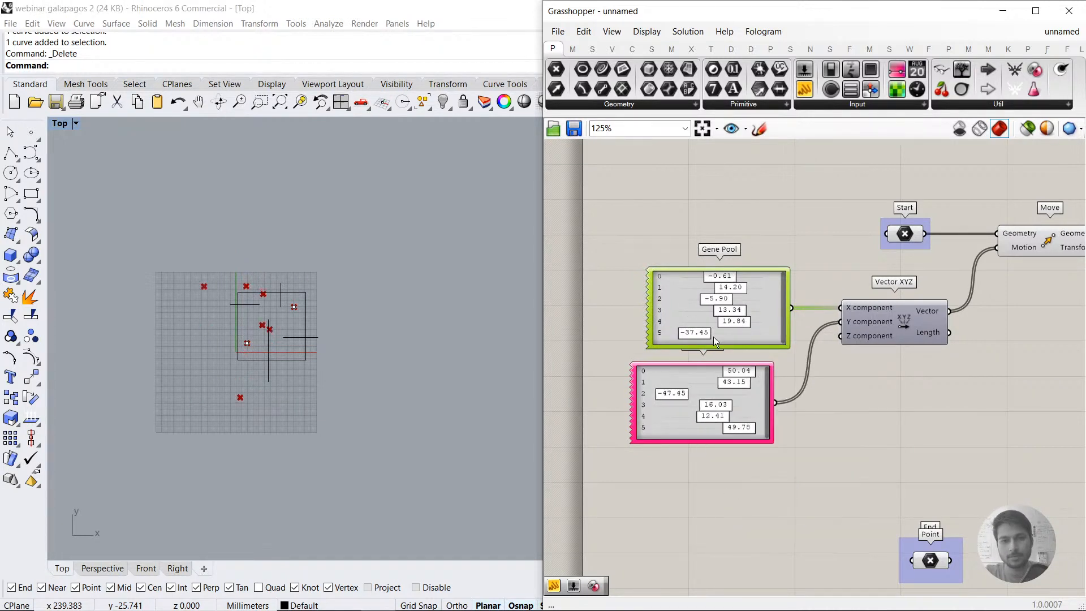
{"action": "right_click", "coordinate": [714, 336]}
{"action": "left_click", "coordinate": [732, 453]}
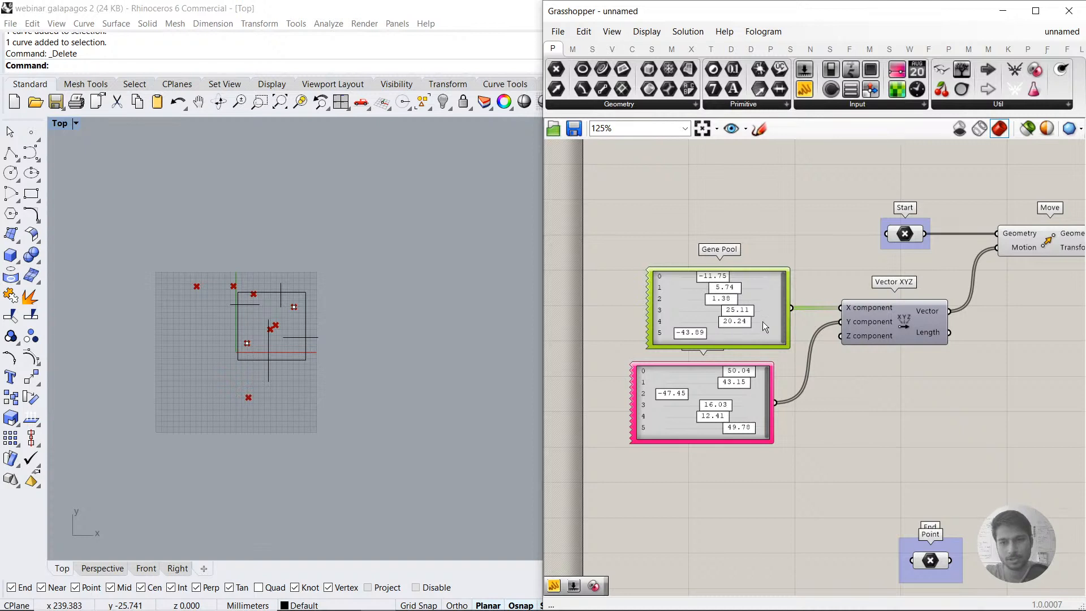
Step: Line up the two Gene Pools one above the other and select the Move component to highlight its points
{"action": "left_click_drag", "start_coordinate": [763, 321], "coordinate": [753, 324]}
{"action": "left_click_drag", "start_coordinate": [762, 409], "coordinate": [765, 409]}
{"action": "left_click", "coordinate": [821, 443]}
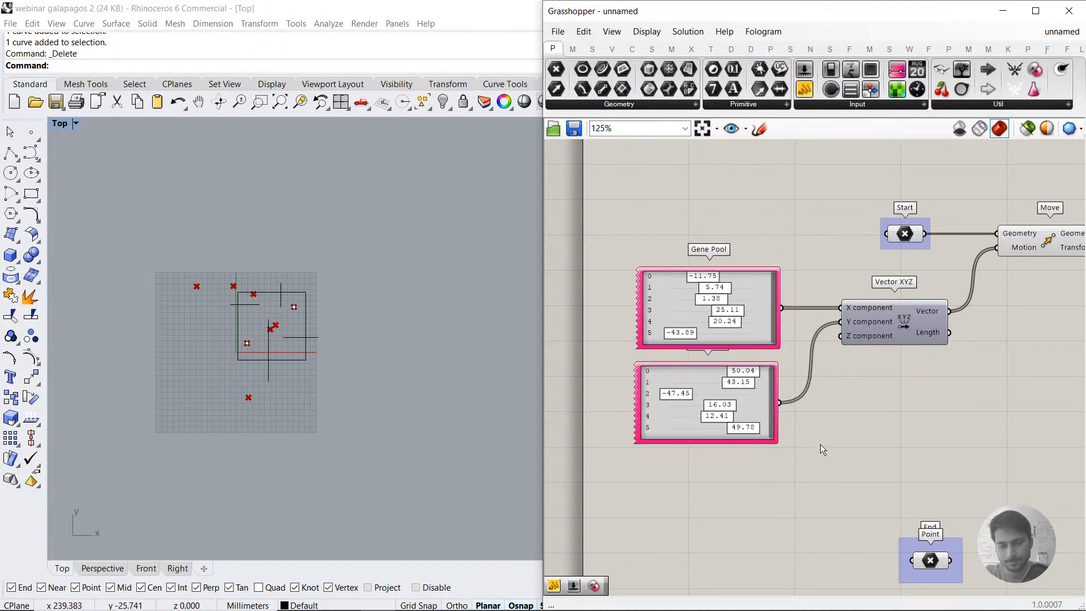
{"action": "scroll", "coordinate": [938, 442], "scroll_direction": "down", "scroll_amount": 3}
{"action": "left_click", "coordinate": [877, 255]}
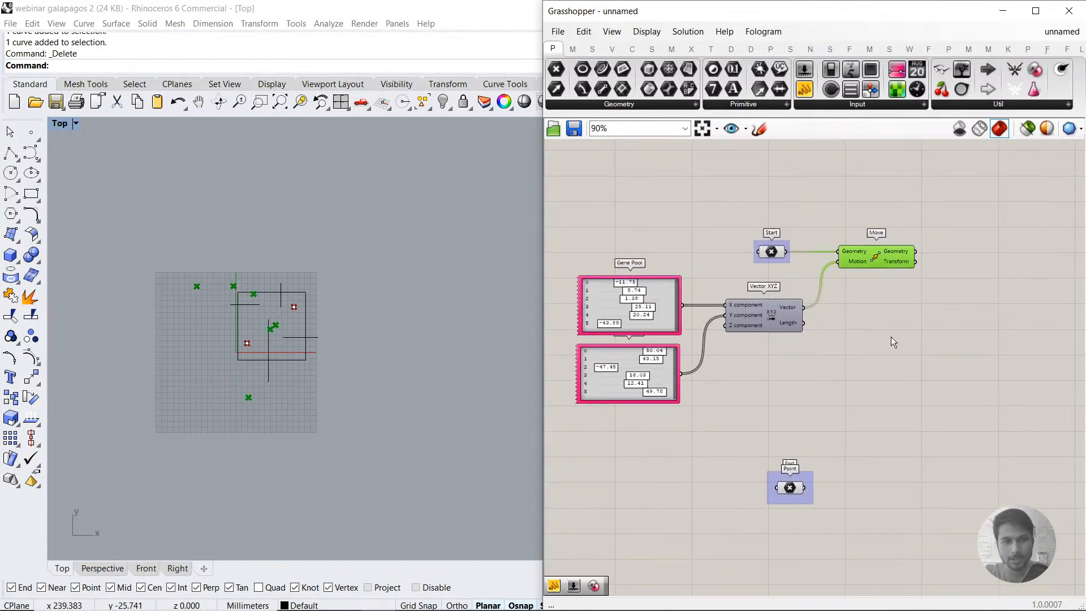
{"action": "double_click", "coordinate": [891, 338]}
{"action": "type", "text": "IN"}
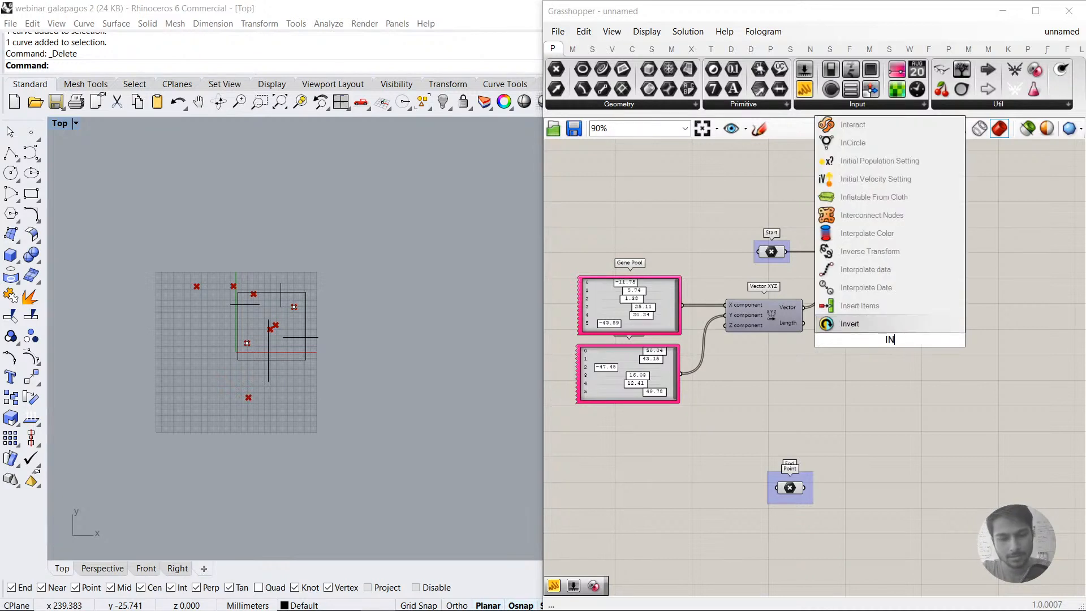
{"action": "type", "text": "TERPO"}
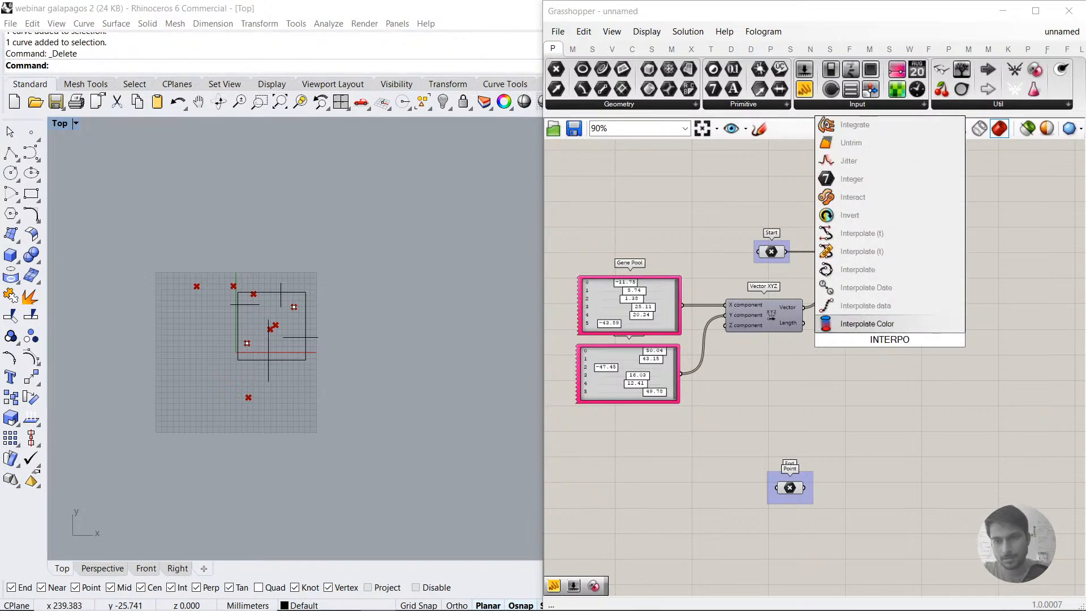
{"action": "left_click", "coordinate": [891, 288]}
{"action": "left_click", "coordinate": [892, 332]}
{"action": "key", "text": "Delete"}
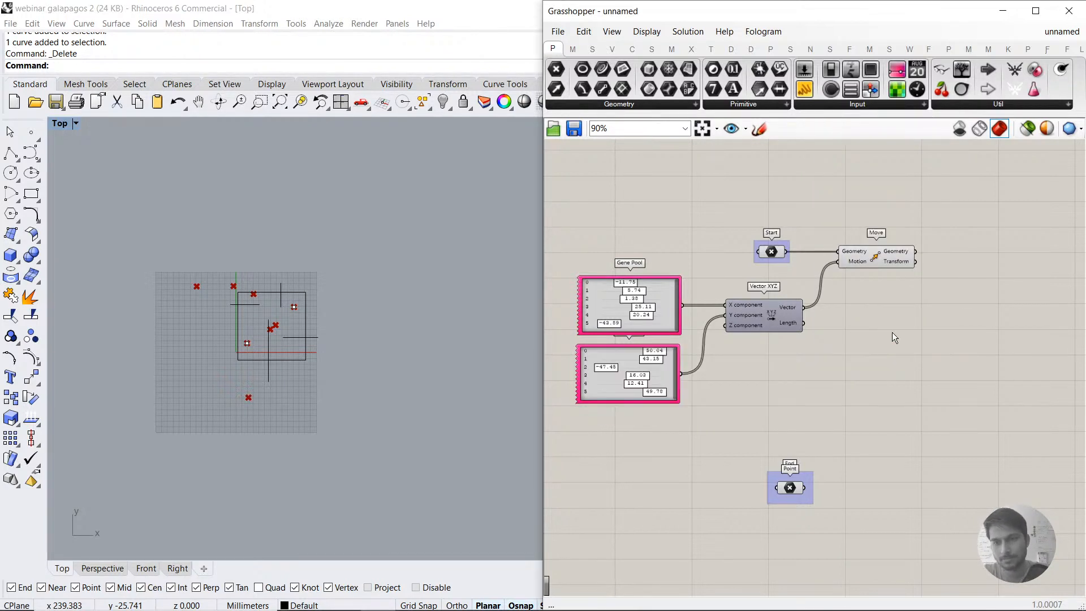
Step: Add an Interpolate curve component and connect Move's Geometry output to its Vertices input
{"action": "double_click", "coordinate": [892, 332]}
{"action": "type", "text": "INTERPO"}
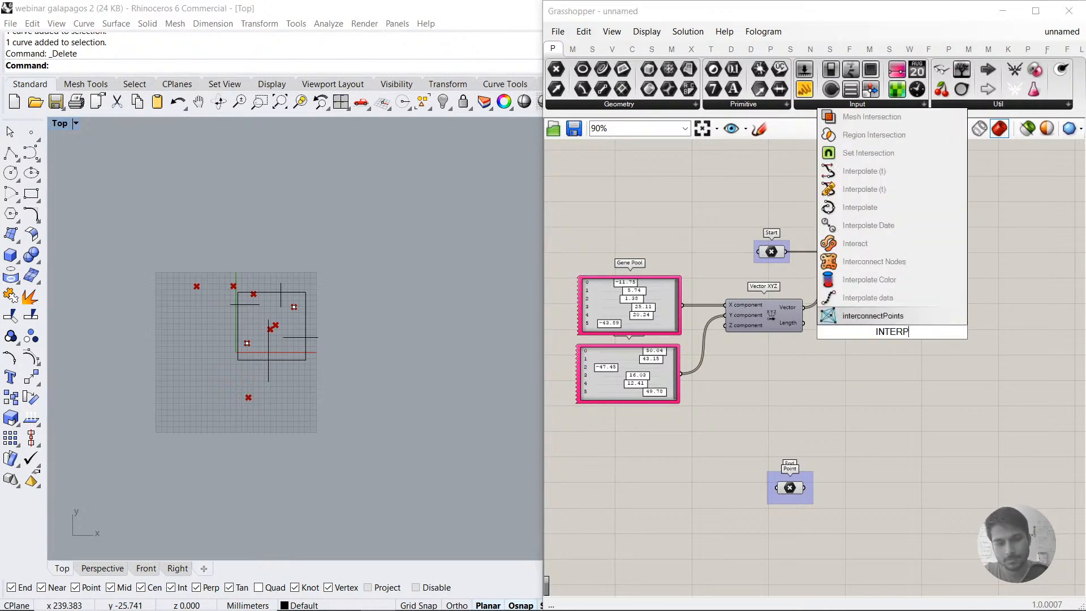
{"action": "left_click", "coordinate": [873, 268]}
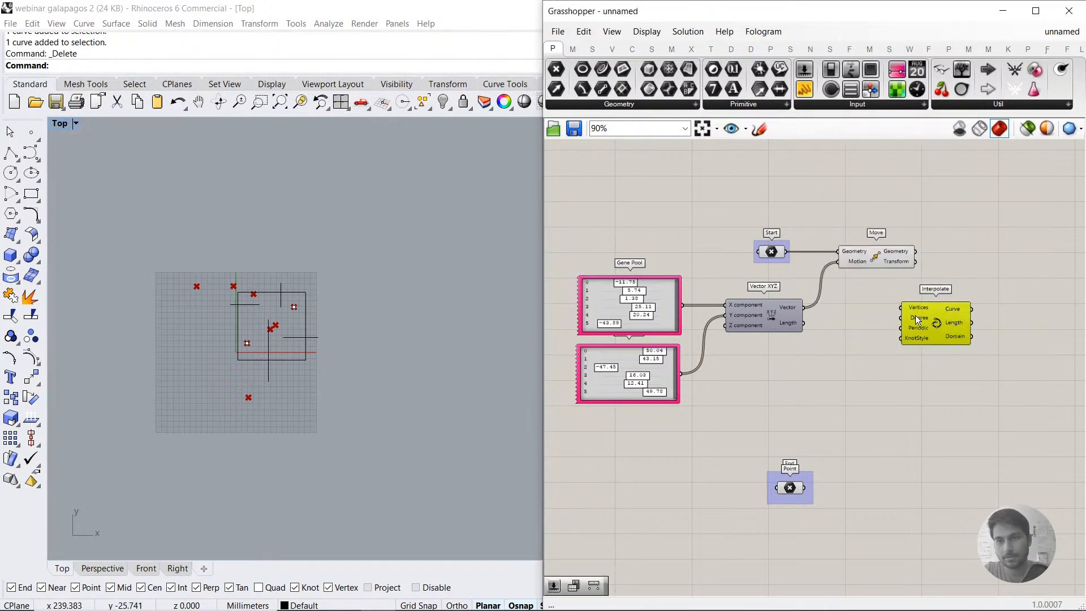
{"action": "left_click_drag", "start_coordinate": [903, 296], "coordinate": [955, 313]}
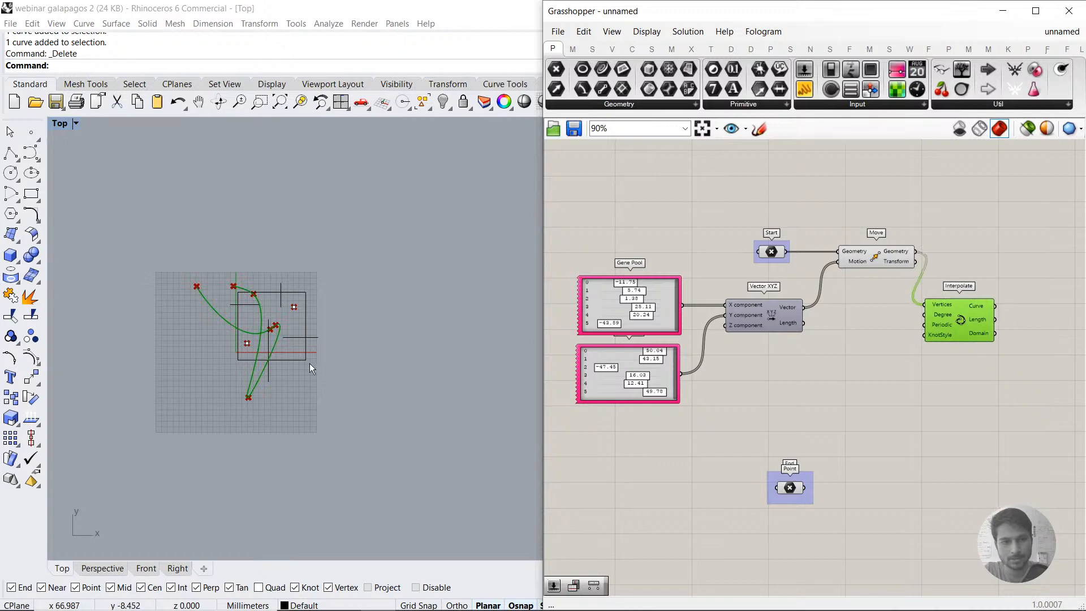
Step: Examine the interpolated curve in the Top view and select the start point to compare their positions
{"action": "scroll", "coordinate": [256, 355], "scroll_direction": "up", "scroll_amount": 4}
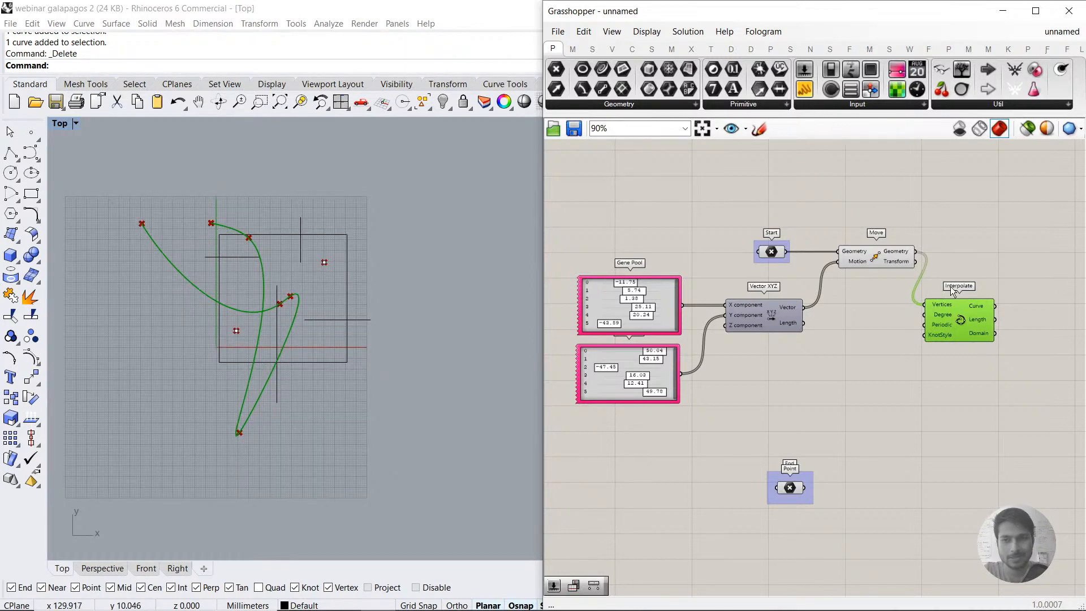
{"action": "scroll", "coordinate": [899, 263], "scroll_direction": "up", "scroll_amount": 3}
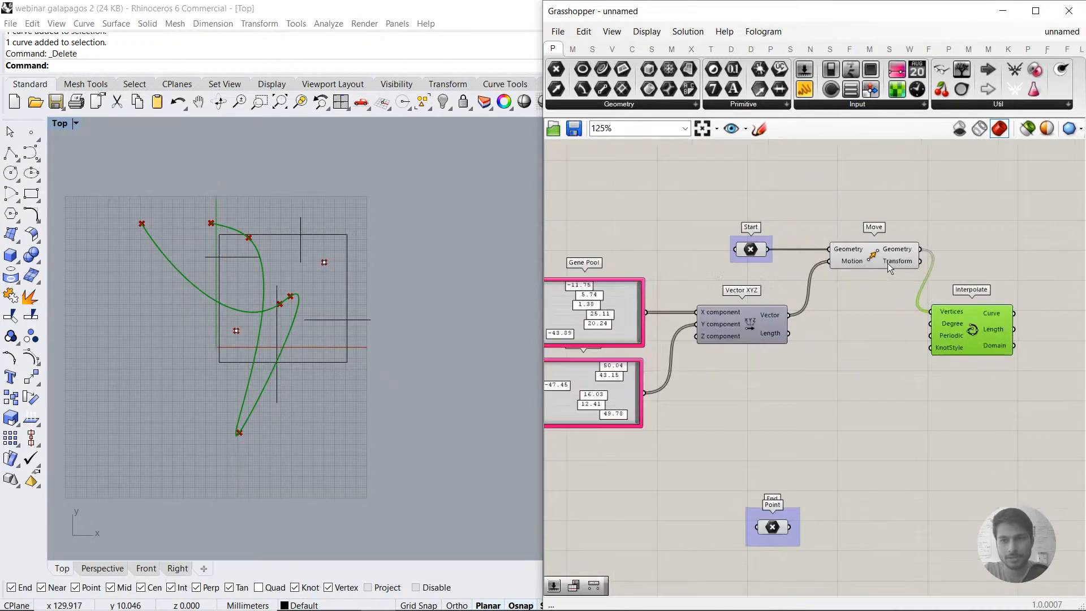
{"action": "left_click", "coordinate": [237, 331]}
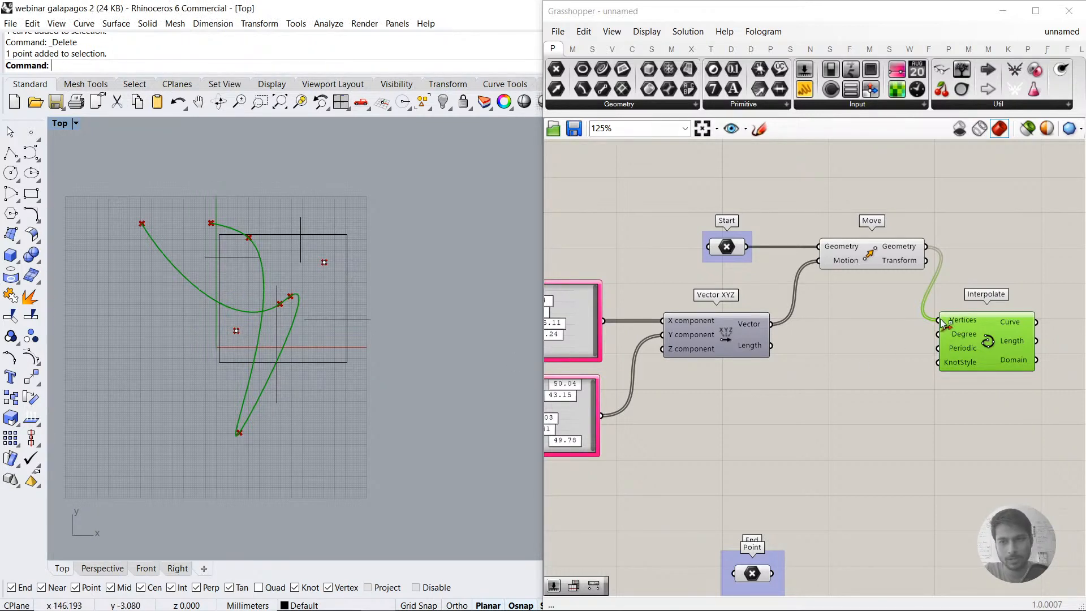
Step: Disconnect Move's Geometry from Interpolate's Vertices input and add a Merge component above Move
{"action": "left_click_drag", "start_coordinate": [944, 324], "coordinate": [936, 318], "text": "ctrl"}
{"action": "double_click", "coordinate": [929, 203]}
{"action": "type", "text": "ME"}
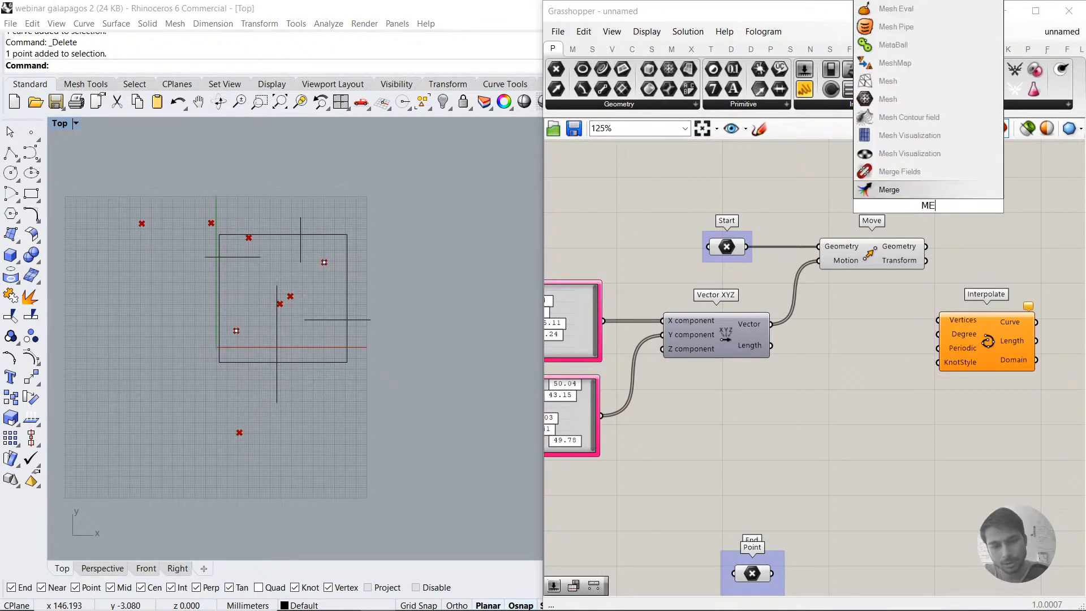
{"action": "type", "text": "RG"}
{"action": "left_click", "coordinate": [883, 191]}
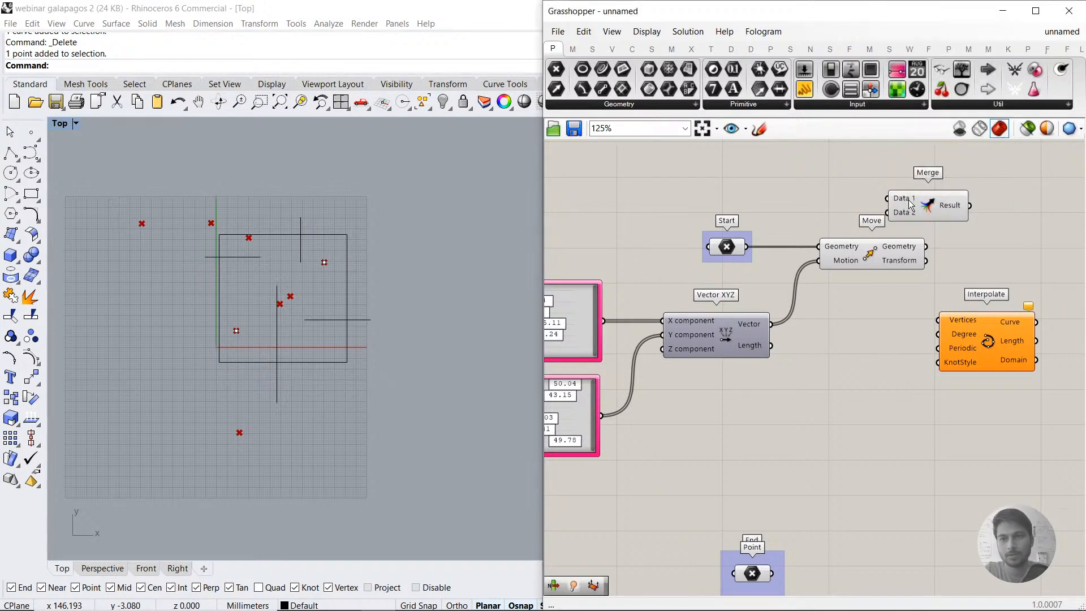
Step: Connect the Start point to Merge's first input and Move's Geometry to its second, and remove the unused third input
{"action": "left_click_drag", "start_coordinate": [746, 247], "coordinate": [900, 184]}
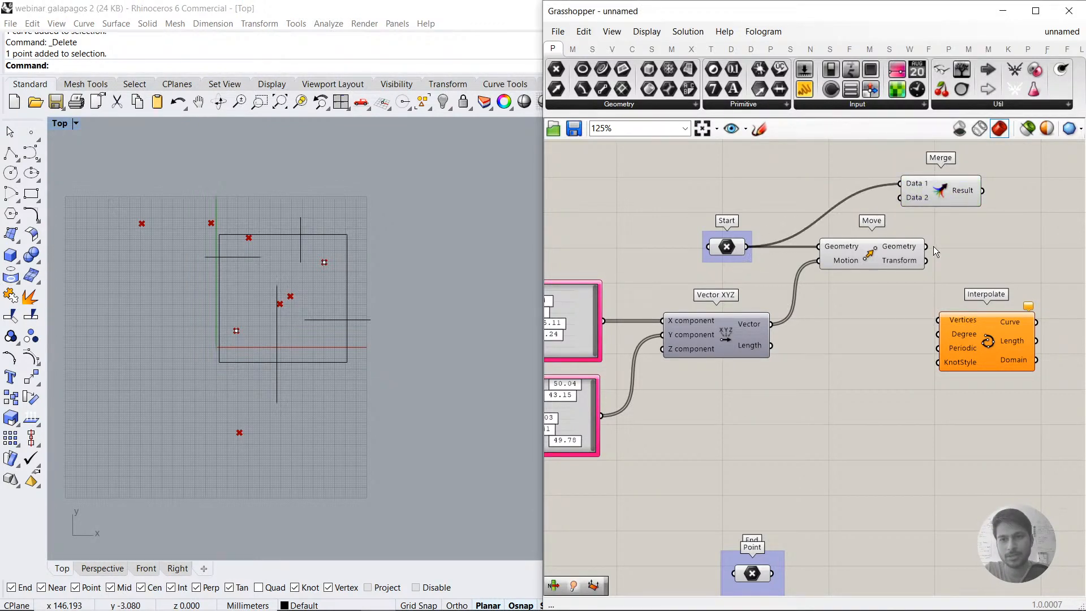
{"action": "scroll", "coordinate": [902, 201], "scroll_direction": "up", "scroll_amount": 5}
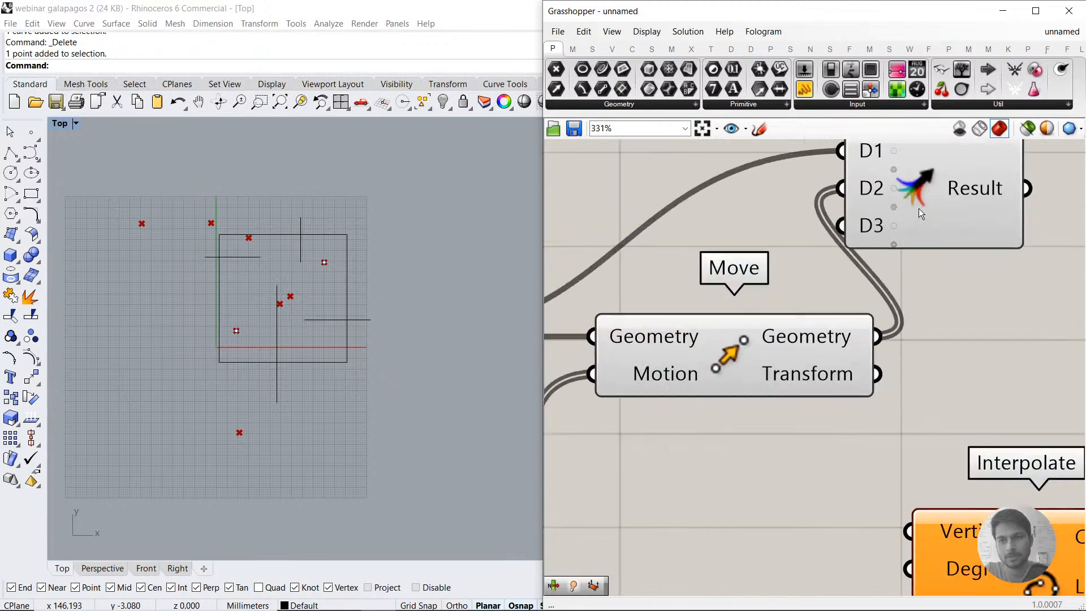
{"action": "scroll", "coordinate": [858, 257], "scroll_direction": "down", "scroll_amount": 3}
{"action": "right_click_drag", "start_coordinate": [886, 299], "coordinate": [808, 300]}
Step: Arrange Merge and Interpolate side by side and connect Merge's Result to Interpolate's Vertices input
{"action": "left_click_drag", "start_coordinate": [830, 219], "coordinate": [894, 219]}
{"action": "left_click", "coordinate": [912, 306]}
{"action": "right_click_drag", "start_coordinate": [817, 369], "coordinate": [644, 345]}
{"action": "left_click_drag", "start_coordinate": [781, 203], "coordinate": [668, 444]}
{"action": "left_click_drag", "start_coordinate": [668, 444], "coordinate": [864, 218]}
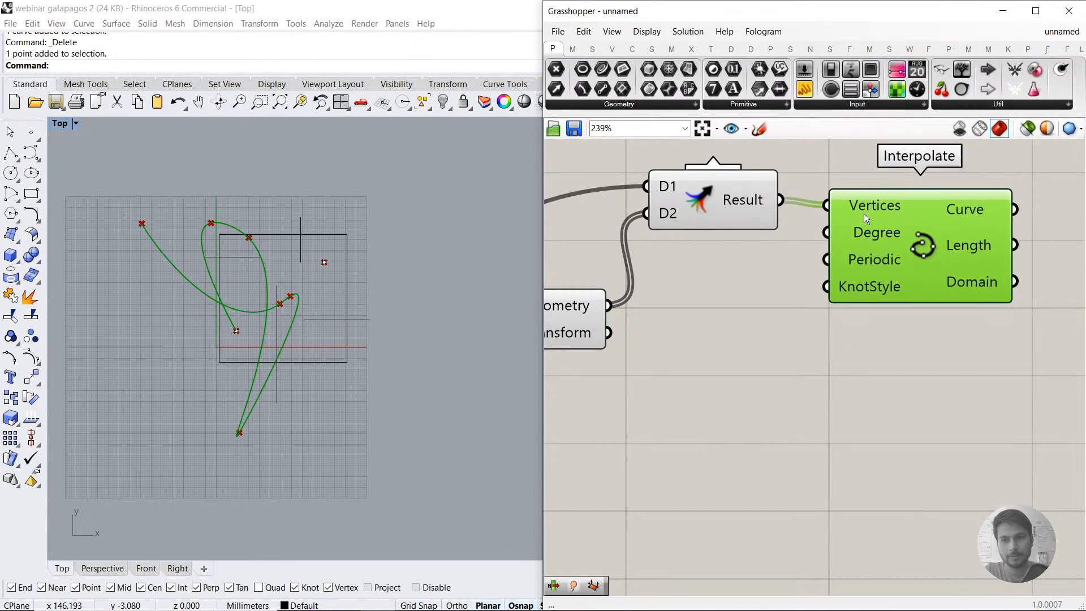
Step: Examine in the Top view how the interpolated curve runs from the start point through the moved points
{"action": "left_click", "coordinate": [802, 284]}
{"action": "scroll", "coordinate": [232, 304], "scroll_direction": "up", "scroll_amount": 4}
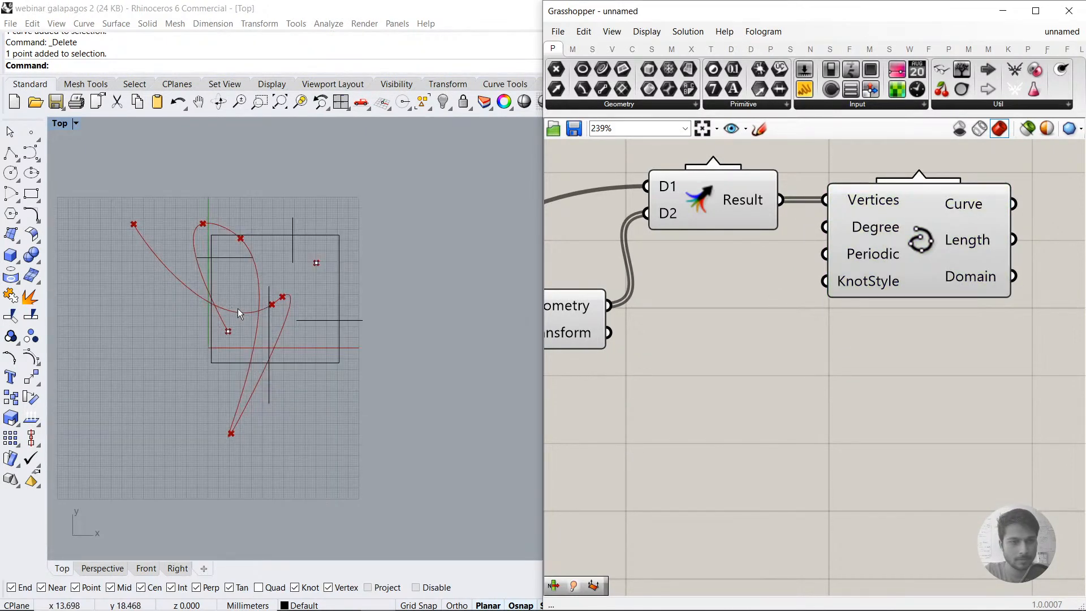
{"action": "scroll", "coordinate": [241, 294], "scroll_direction": "down", "scroll_amount": 3}
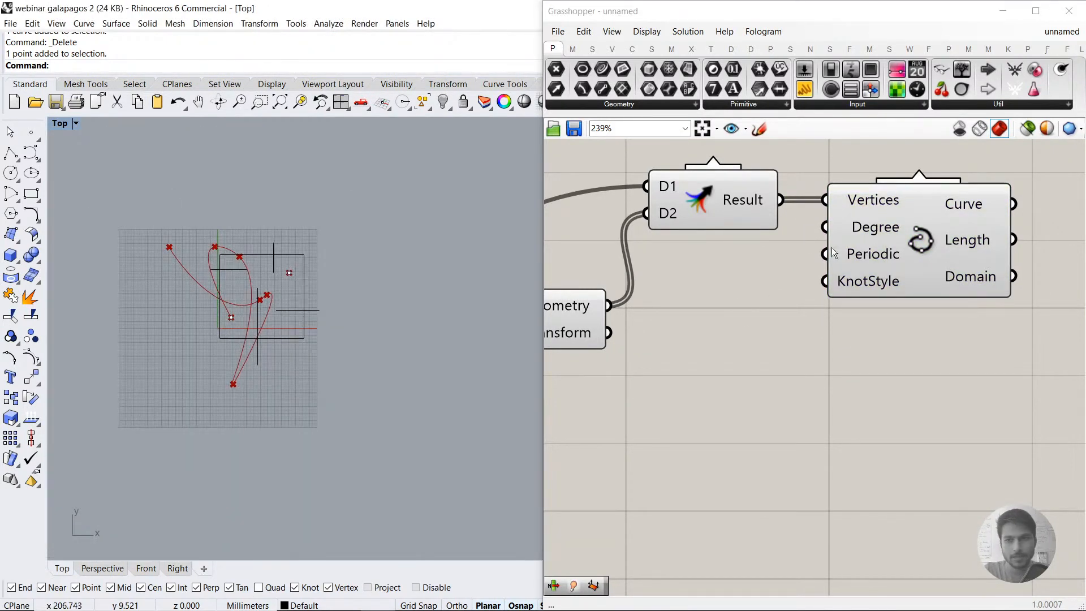
{"action": "scroll", "coordinate": [726, 315], "scroll_direction": "down", "scroll_amount": 5}
{"action": "scroll", "coordinate": [815, 277], "scroll_direction": "down", "scroll_amount": 1}
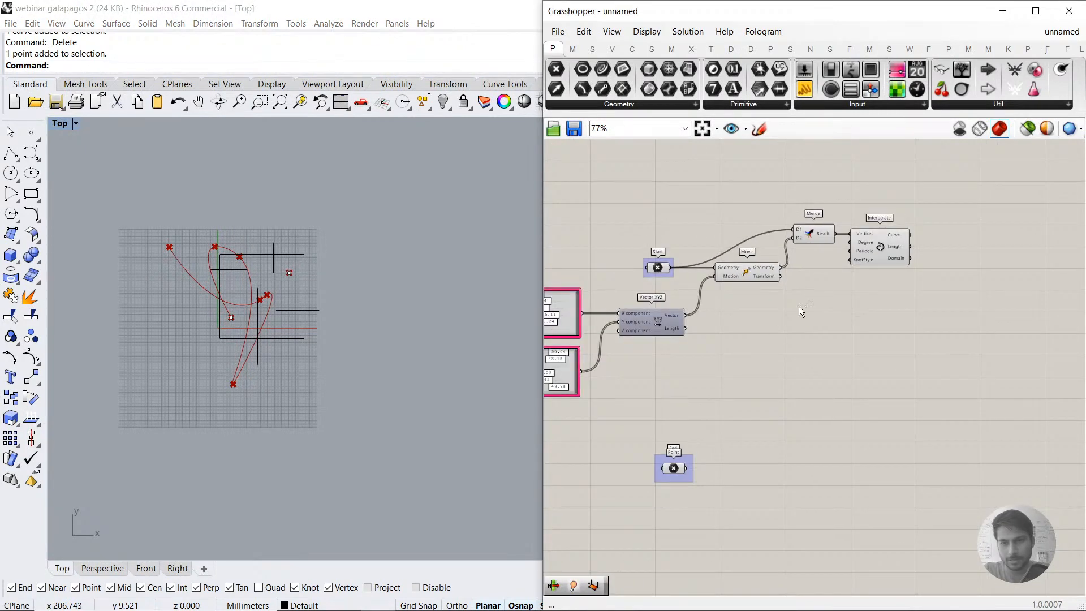
{"action": "scroll", "coordinate": [781, 347], "scroll_direction": "up", "scroll_amount": 2}
{"action": "double_click", "coordinate": [705, 468]}
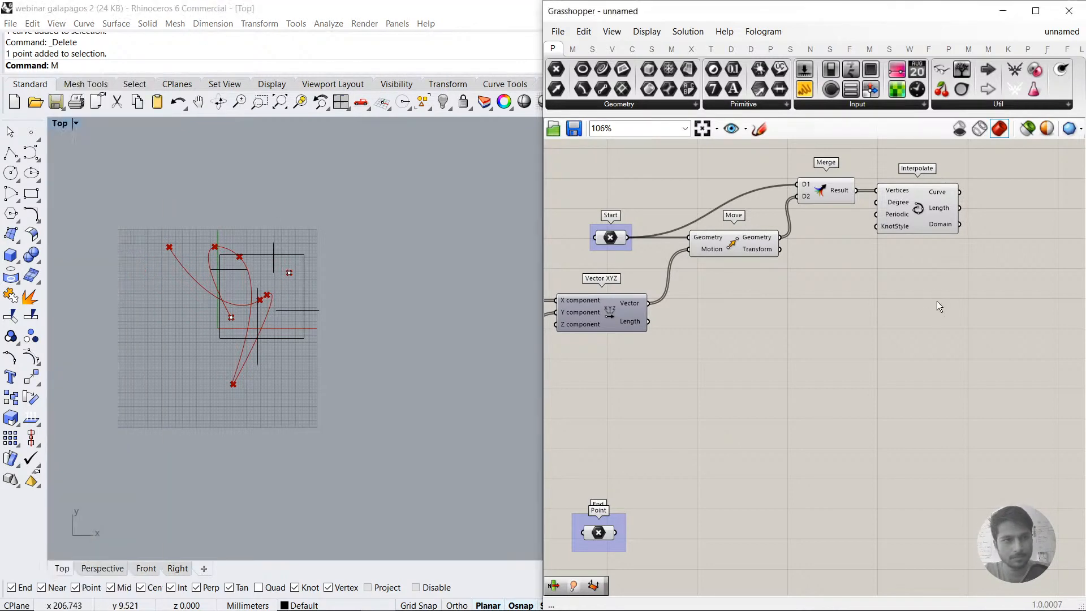
{"action": "key", "text": "BackSpace"}
{"action": "scroll", "coordinate": [928, 265], "scroll_direction": "up", "scroll_amount": 3}
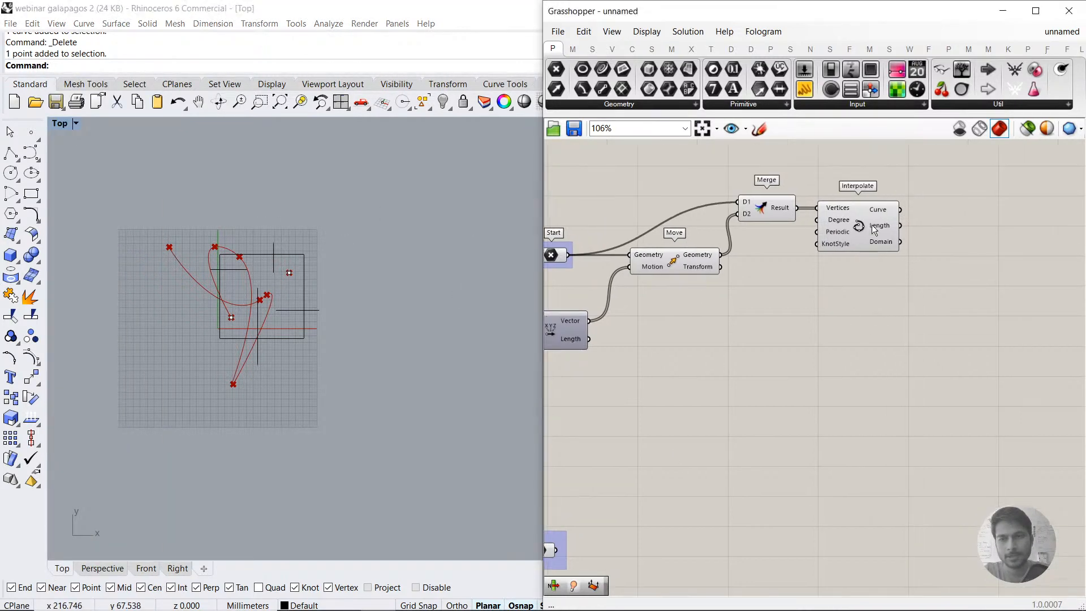
Step: Reposition Interpolate, add an End Points component and connect Interpolate's Curve output to its Curve input
{"action": "left_click_drag", "start_coordinate": [877, 213], "coordinate": [869, 298]}
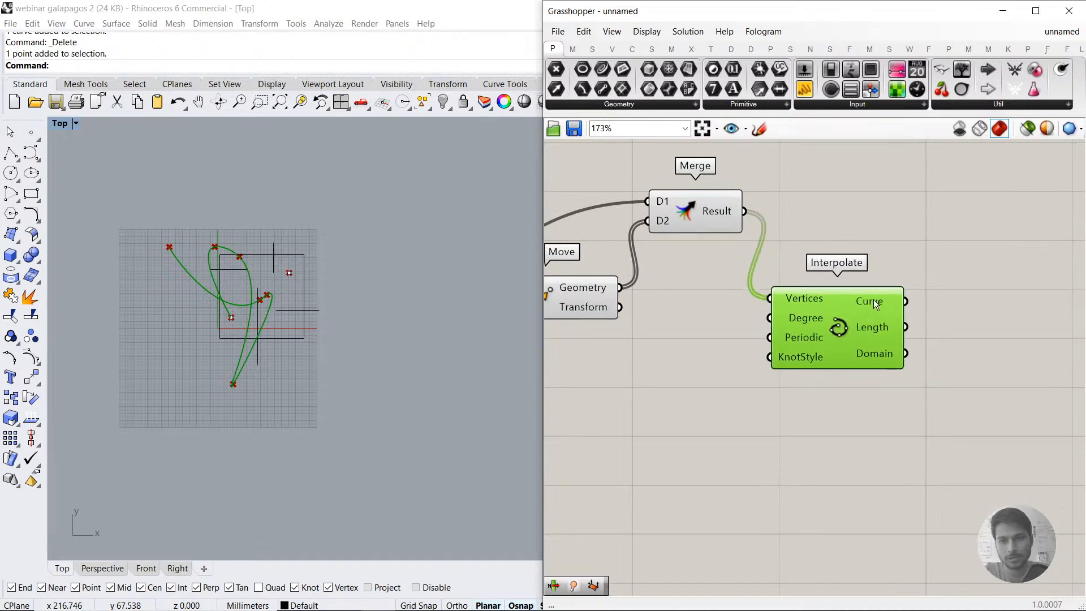
{"action": "double_click", "coordinate": [969, 356]}
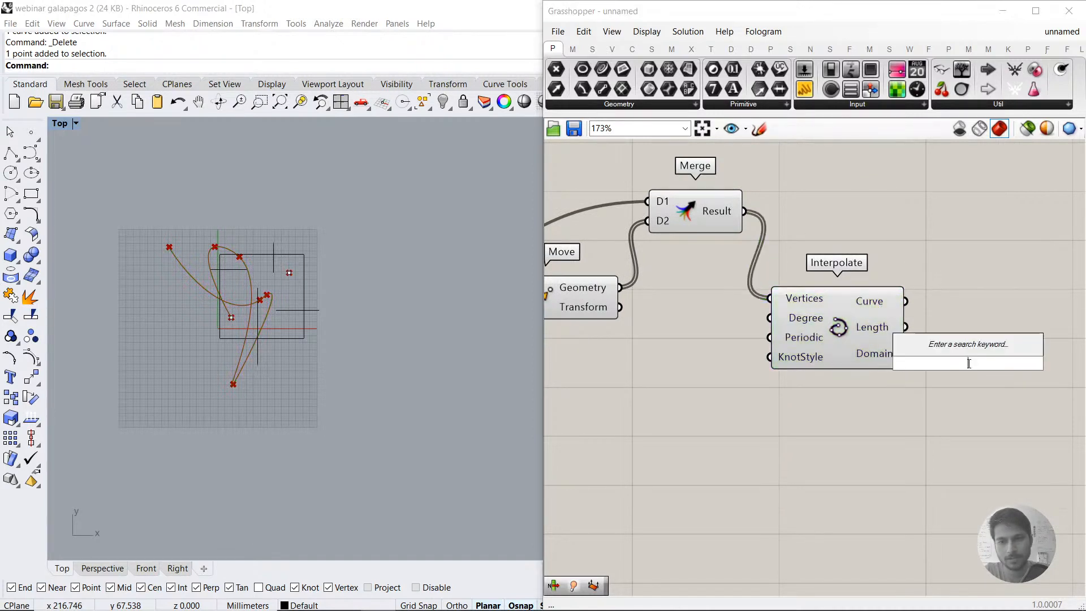
{"action": "type", "text": "end"}
{"action": "left_click", "coordinate": [966, 348]}
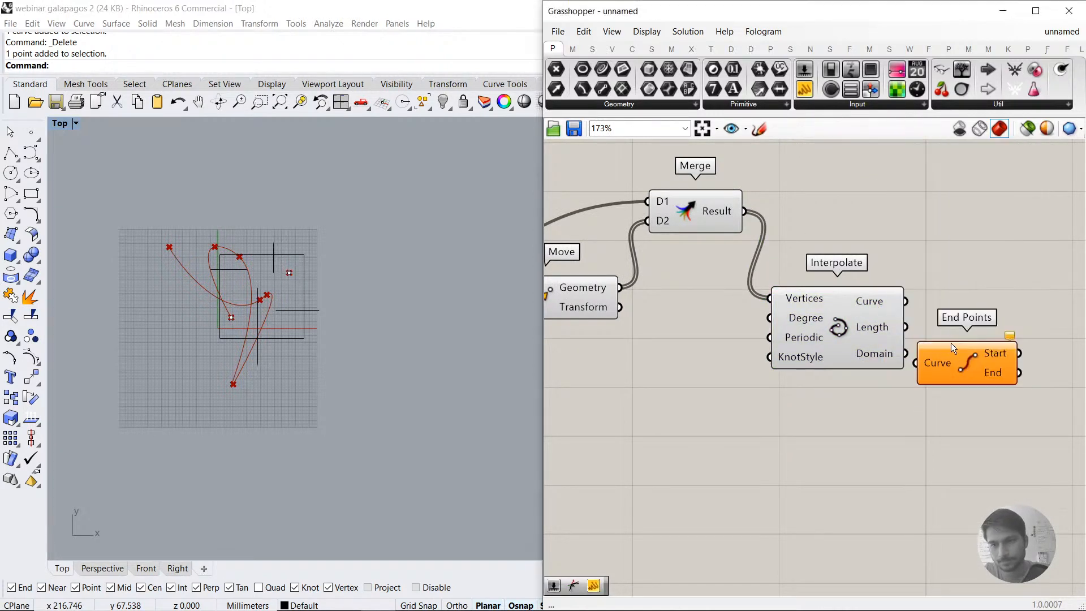
{"action": "left_click", "coordinate": [929, 363]}
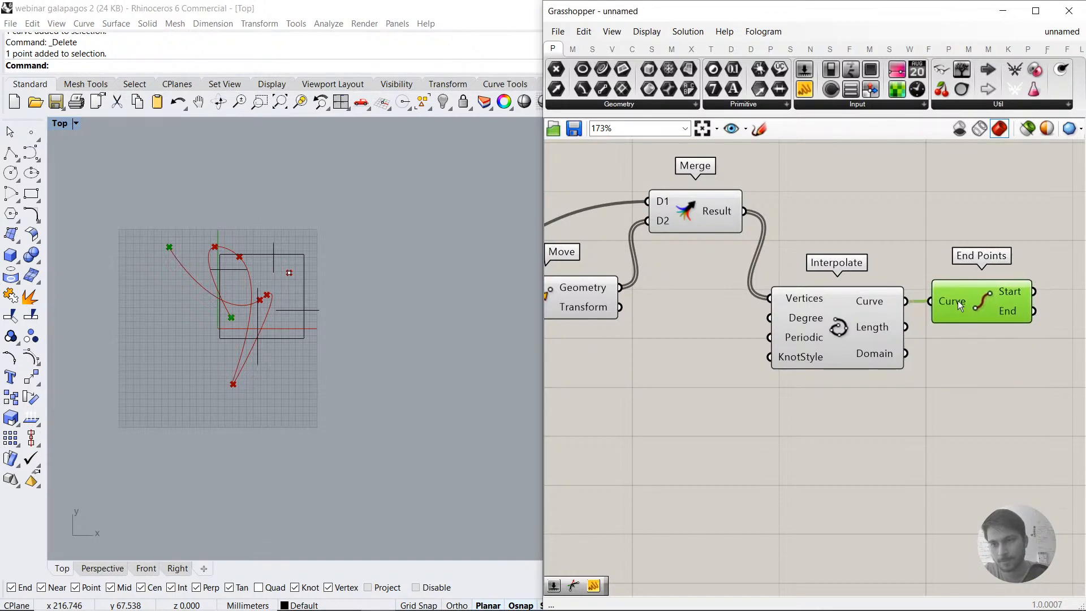
Step: Move the grouped End point parameter beneath End Points and select the target end point in the Top view
{"action": "scroll", "coordinate": [958, 300], "scroll_direction": "down", "scroll_amount": 4}
{"action": "left_click_drag", "start_coordinate": [662, 498], "coordinate": [950, 372]}
{"action": "scroll", "coordinate": [968, 290], "scroll_direction": "up", "scroll_amount": 2}
{"action": "scroll", "coordinate": [970, 290], "scroll_direction": "up", "scroll_amount": 2}
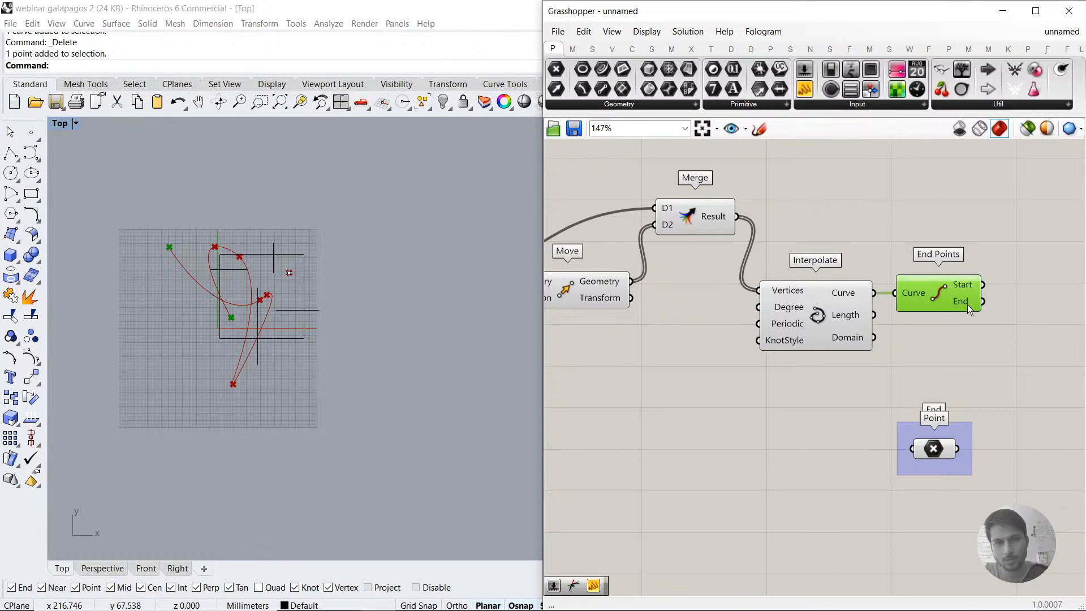
{"action": "scroll", "coordinate": [185, 250], "scroll_direction": "up", "scroll_amount": 4}
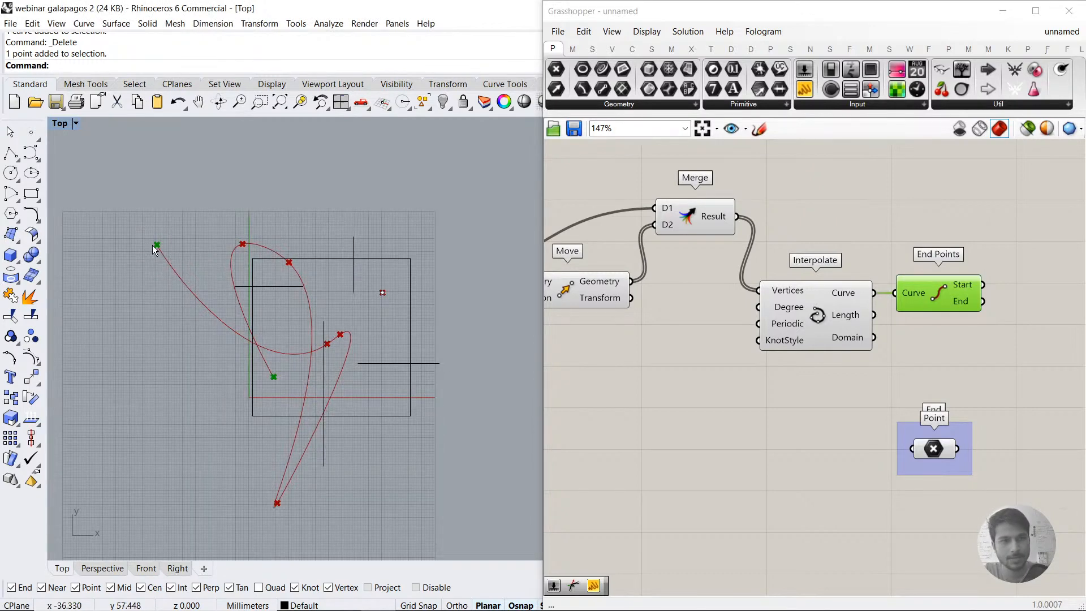
{"action": "left_click", "coordinate": [383, 293]}
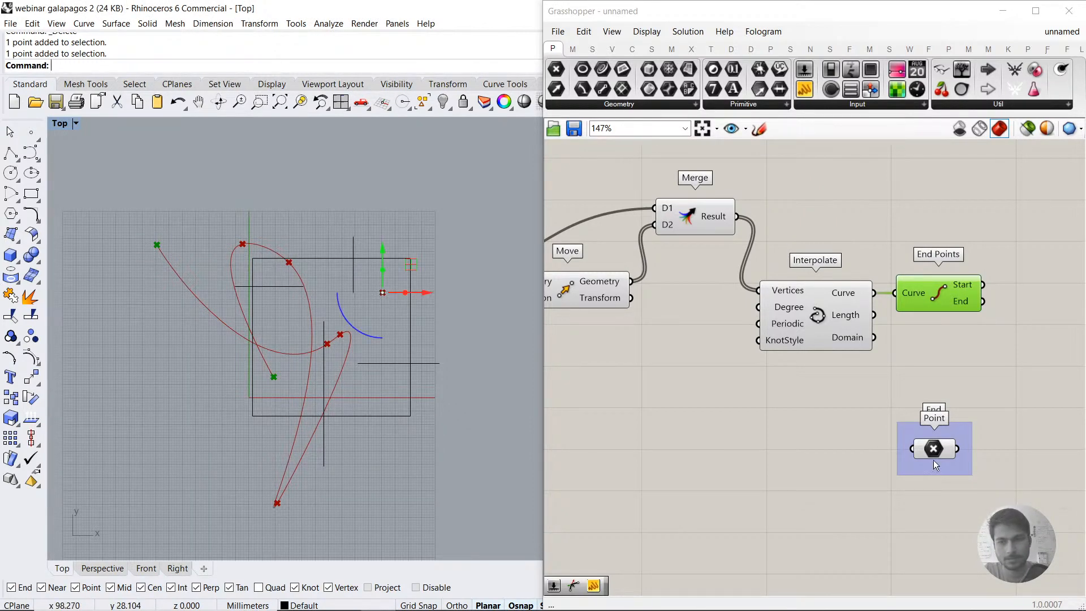
{"action": "left_click_drag", "start_coordinate": [936, 465], "coordinate": [923, 470]}
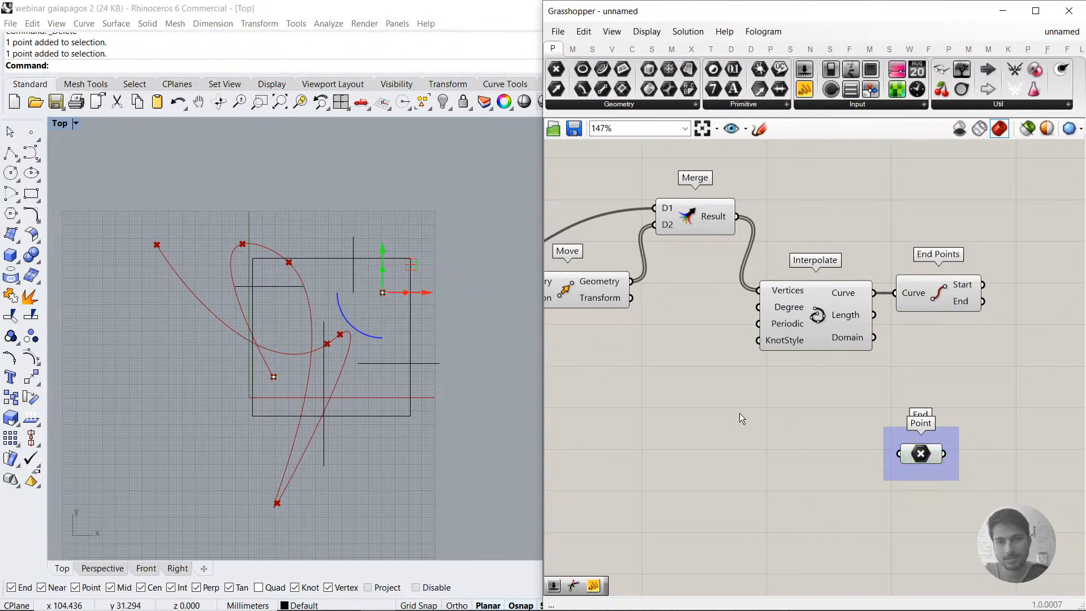
Step: Add a Distance component between the End Points component and the grouped End point
{"action": "scroll", "coordinate": [739, 413], "scroll_direction": "down", "scroll_amount": 2}
{"action": "right_click_drag", "start_coordinate": [955, 408], "coordinate": [799, 367]}
{"action": "double_click", "coordinate": [798, 368]}
{"action": "type", "text": "DI"}
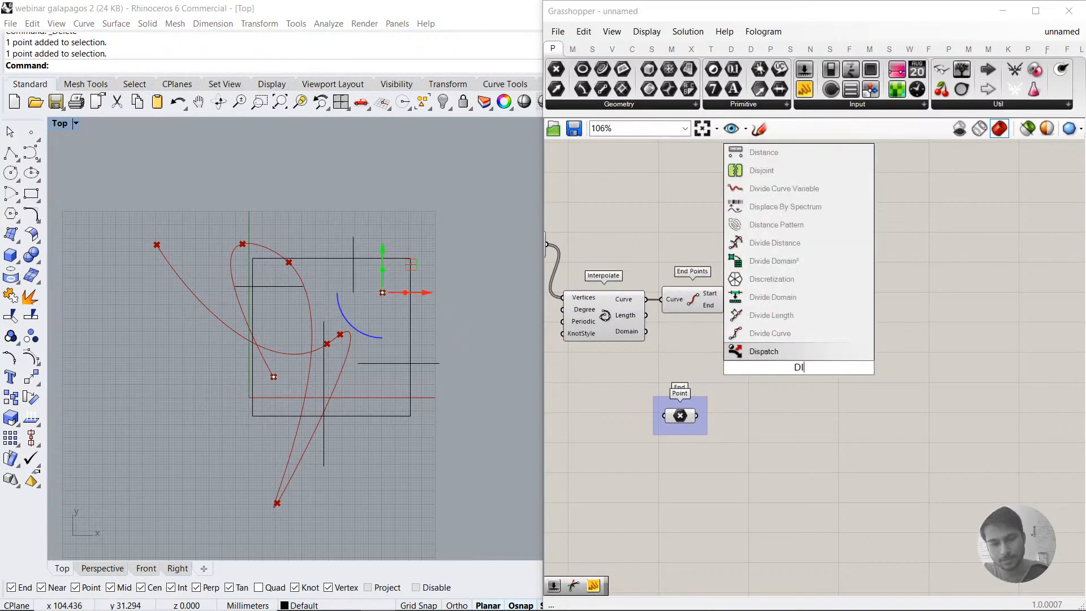
{"action": "type", "text": "ST"}
{"action": "key", "text": "Return"}
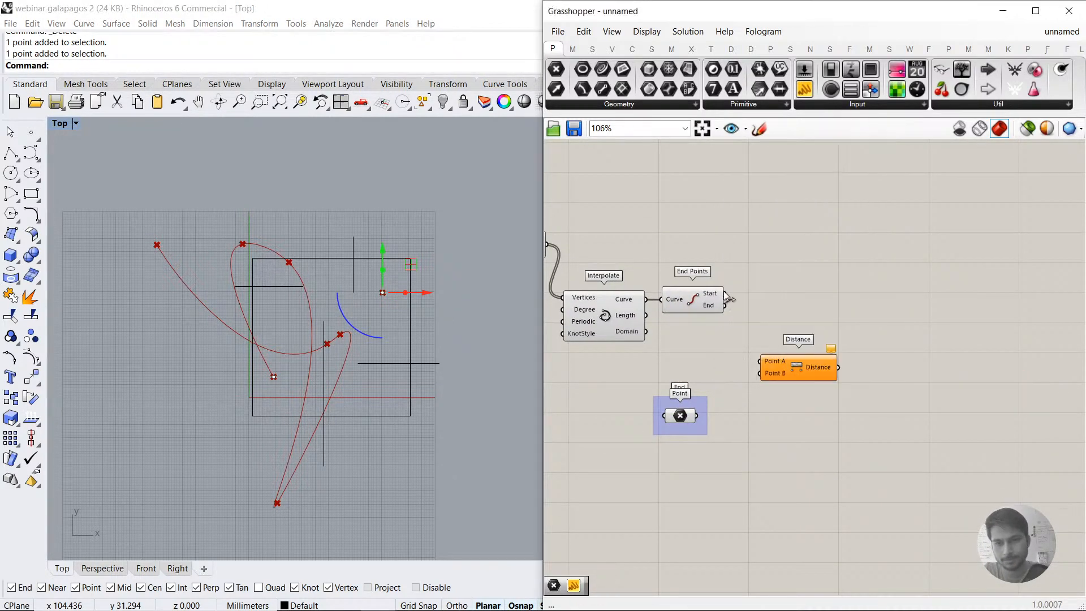
Step: Connect End Points' End output to Distance's Point A and the End point to Point B, and deselect the viewport point
{"action": "left_click_drag", "start_coordinate": [720, 412], "coordinate": [705, 374]}
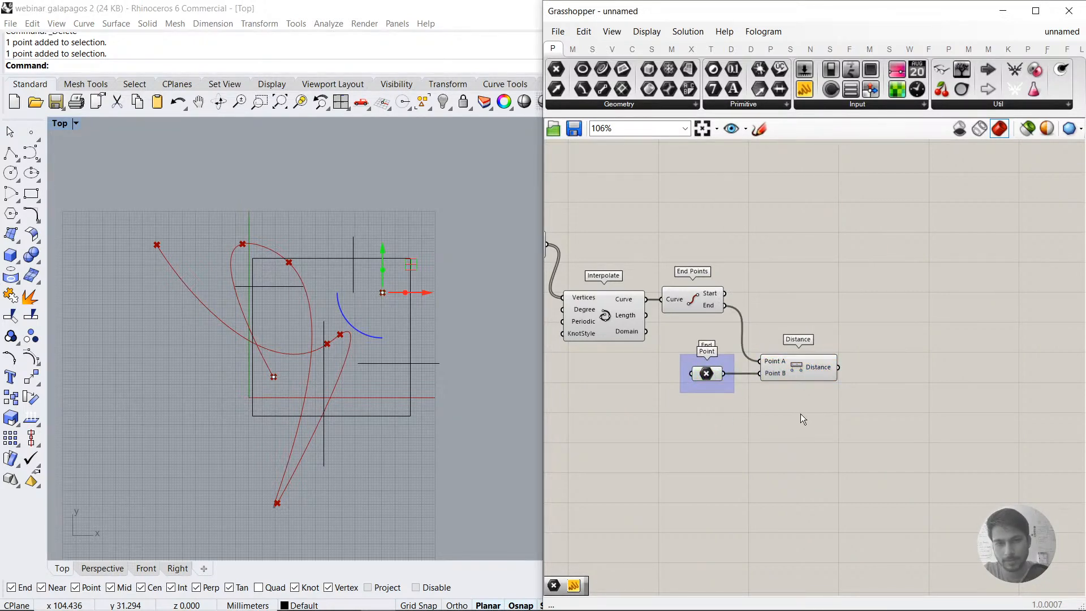
{"action": "left_click", "coordinate": [414, 207]}
{"action": "scroll", "coordinate": [318, 301], "scroll_direction": "up", "scroll_amount": 4}
{"action": "scroll", "coordinate": [318, 301], "scroll_direction": "down", "scroll_amount": 4}
{"action": "left_click", "coordinate": [830, 396]}
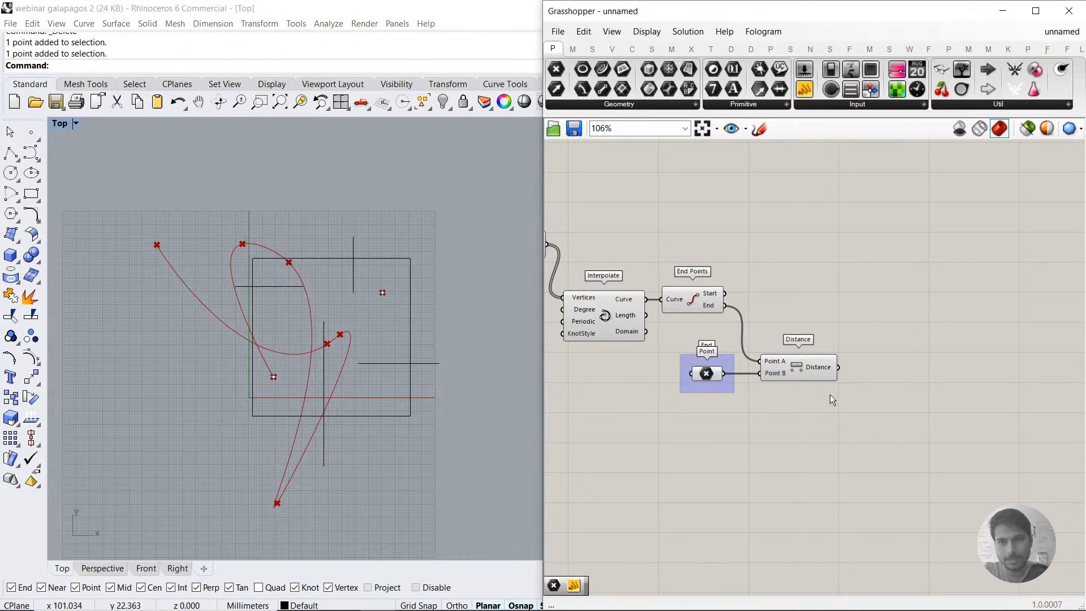
Step: Add a Galapagos component above the Distance component
{"action": "left_click", "coordinate": [973, 106]}
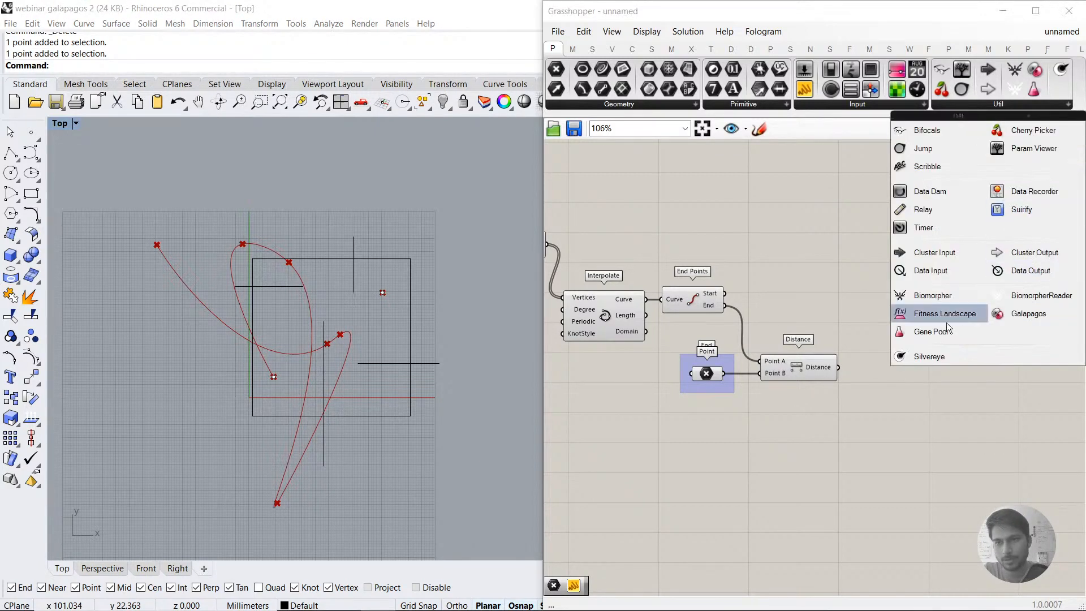
{"action": "left_click", "coordinate": [1019, 315]}
{"action": "left_click", "coordinate": [941, 258]}
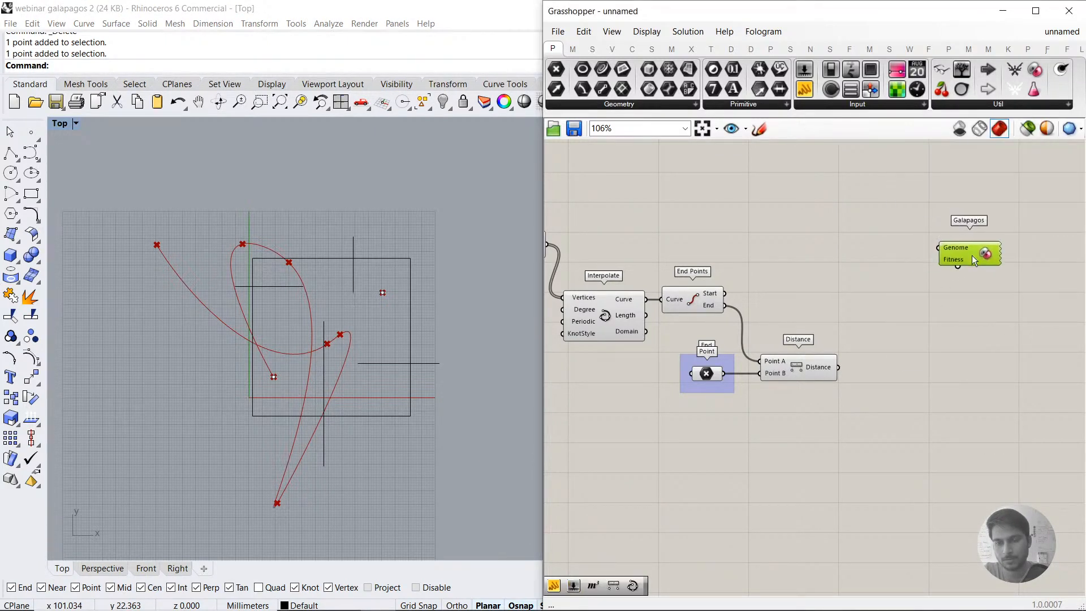
Step: Add a Panel beside the Distance component and connect the Distance output to it
{"action": "double_click", "coordinate": [935, 367]}
{"action": "type", "text": "//"}
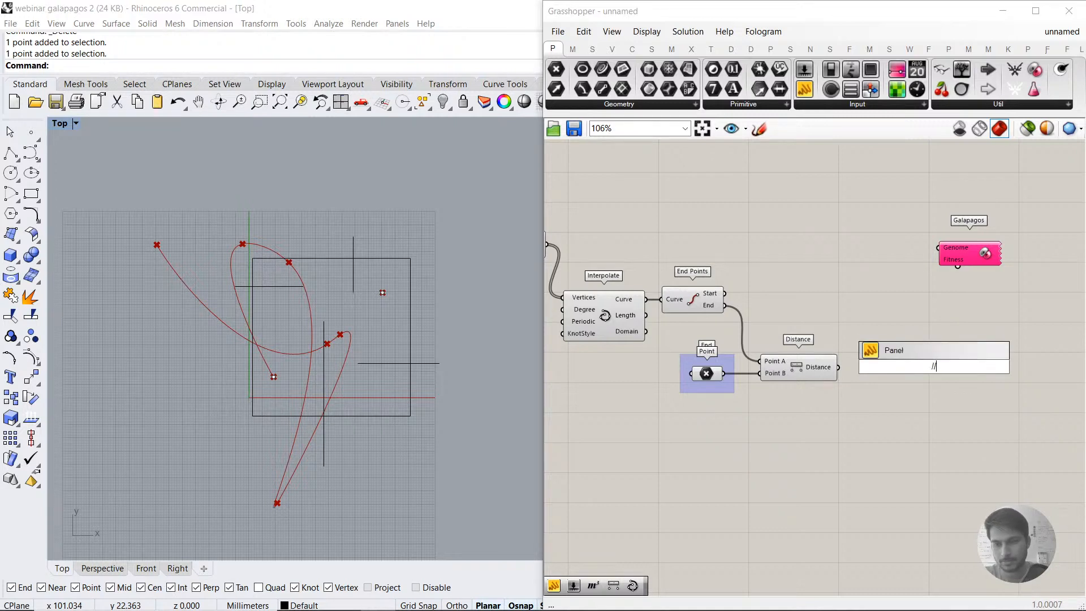
{"action": "key", "text": "Return"}
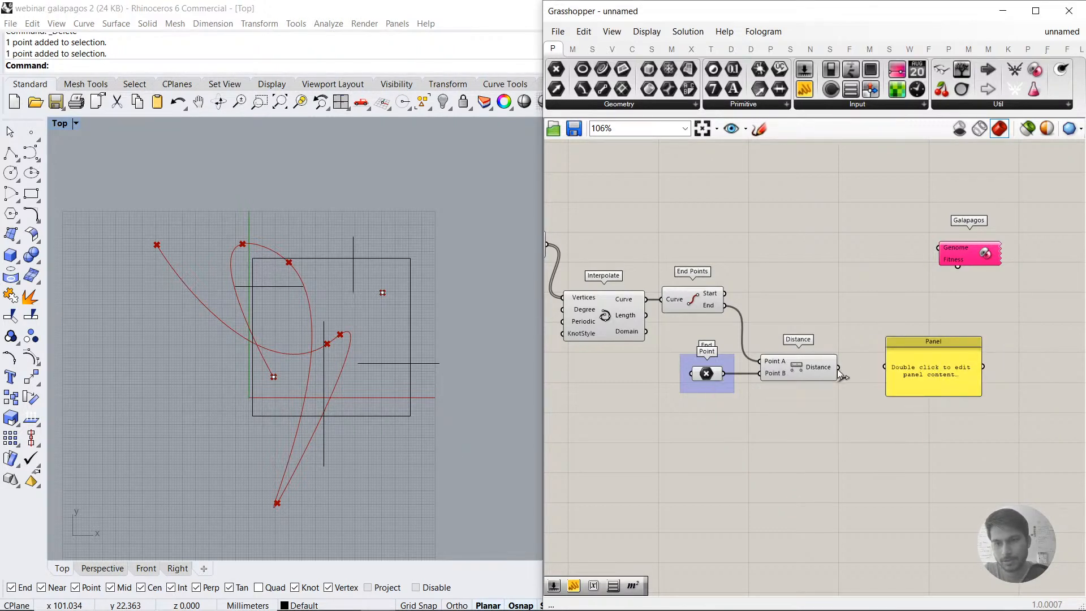
{"action": "left_click_drag", "start_coordinate": [954, 371], "coordinate": [956, 372]}
{"action": "left_click", "coordinate": [878, 413]}
{"action": "right_click_drag", "start_coordinate": [769, 396], "coordinate": [835, 425]}
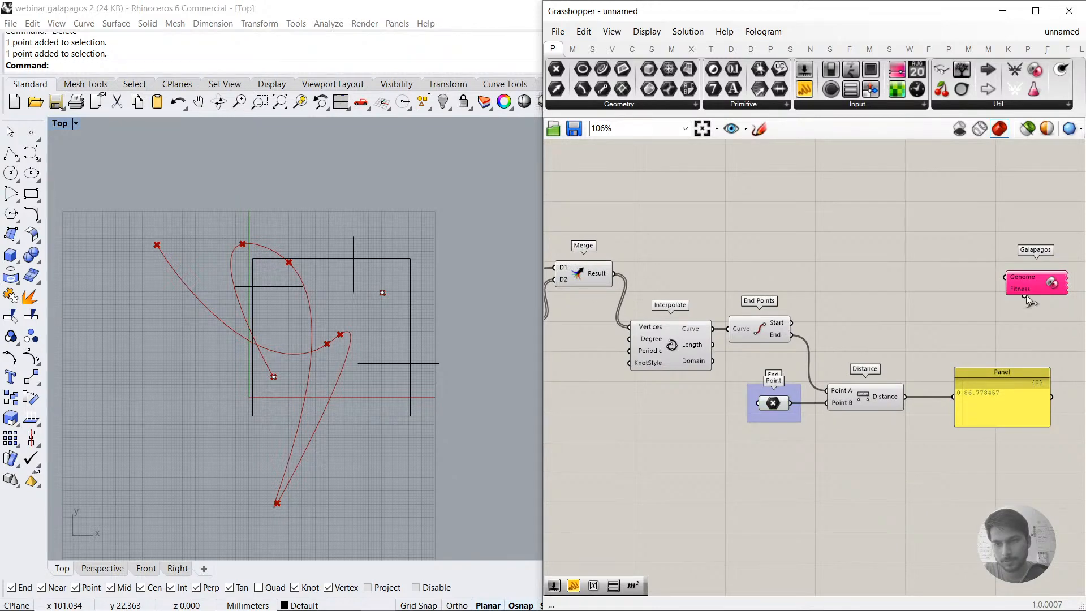
Step: Connect Galapagos' Fitness to the Distance output and its Genome to both Gene Pools
{"action": "left_click_drag", "start_coordinate": [1025, 296], "coordinate": [980, 332]}
{"action": "scroll", "coordinate": [933, 303], "scroll_direction": "down", "scroll_amount": 3}
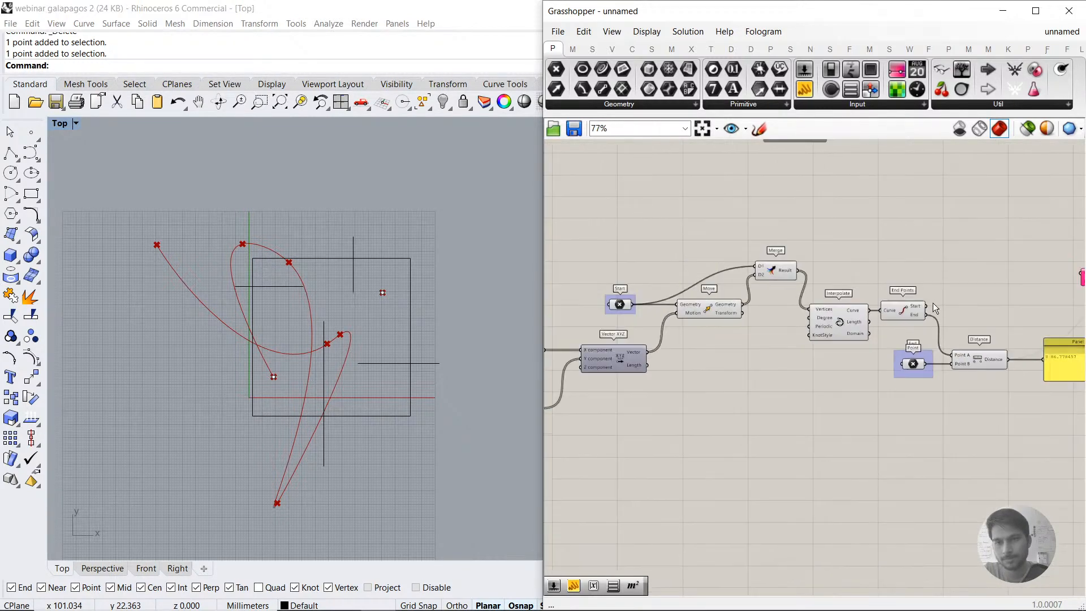
{"action": "left_click_drag", "start_coordinate": [1039, 282], "coordinate": [696, 307]}
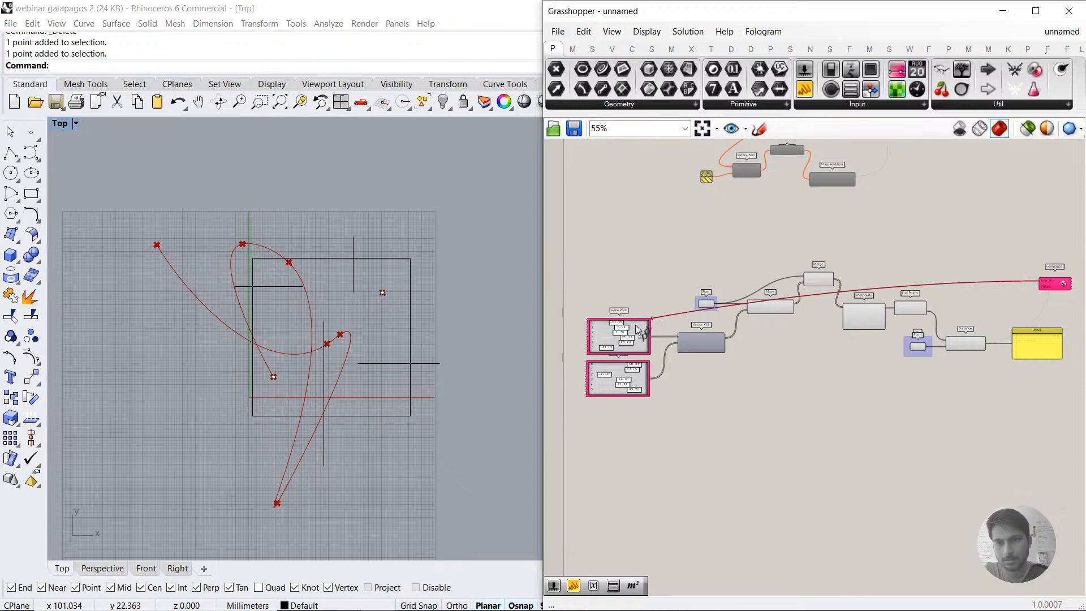
{"action": "left_click_drag", "start_coordinate": [1038, 280], "coordinate": [651, 362]}
{"action": "scroll", "coordinate": [653, 359], "scroll_direction": "up", "scroll_amount": 4}
{"action": "scroll", "coordinate": [653, 359], "scroll_direction": "down", "scroll_amount": 3}
Step: Open the Galapagos editor, set Fitness to Minimize and show the solvers page
{"action": "right_click_drag", "start_coordinate": [999, 320], "coordinate": [842, 318]}
{"action": "scroll", "coordinate": [842, 318], "scroll_direction": "up", "scroll_amount": 1}
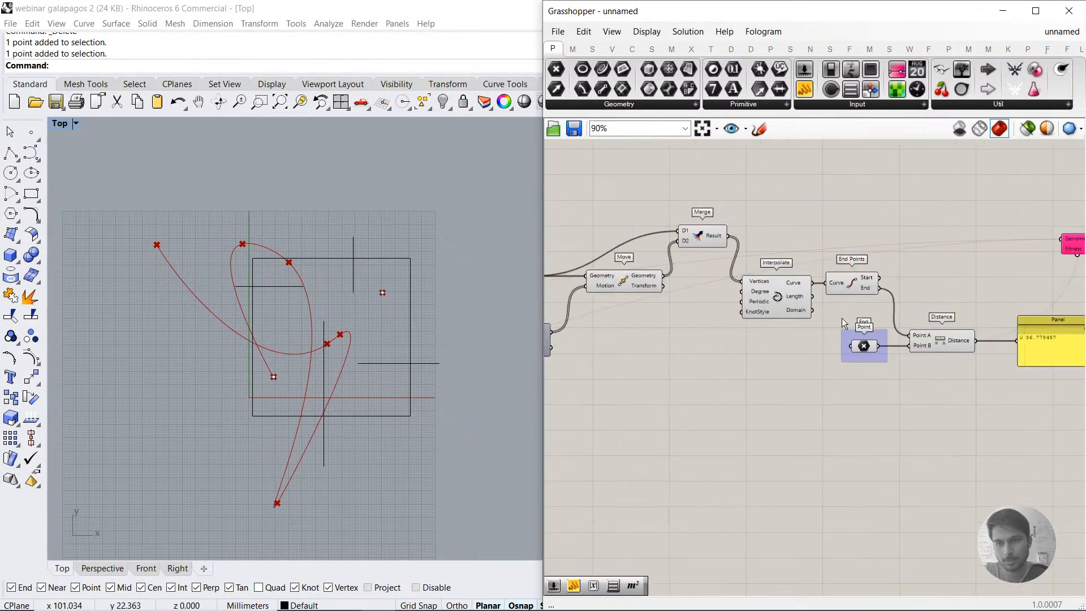
{"action": "right_click_drag", "start_coordinate": [1069, 306], "coordinate": [784, 317]}
{"action": "scroll", "coordinate": [792, 258], "scroll_direction": "up", "scroll_amount": 2}
{"action": "double_click", "coordinate": [792, 258]}
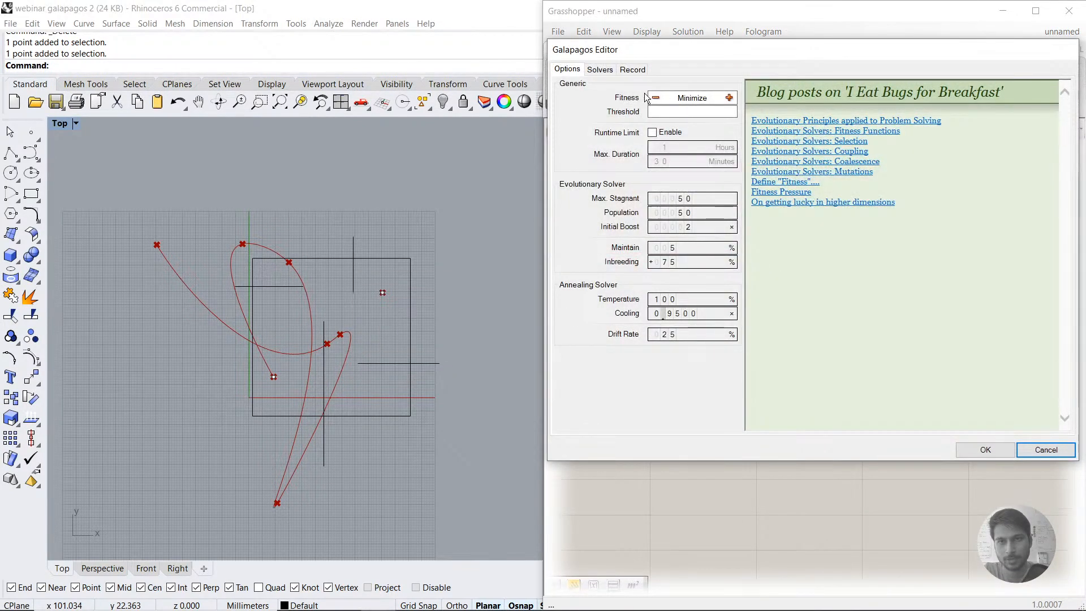
{"action": "left_click", "coordinate": [600, 69]}
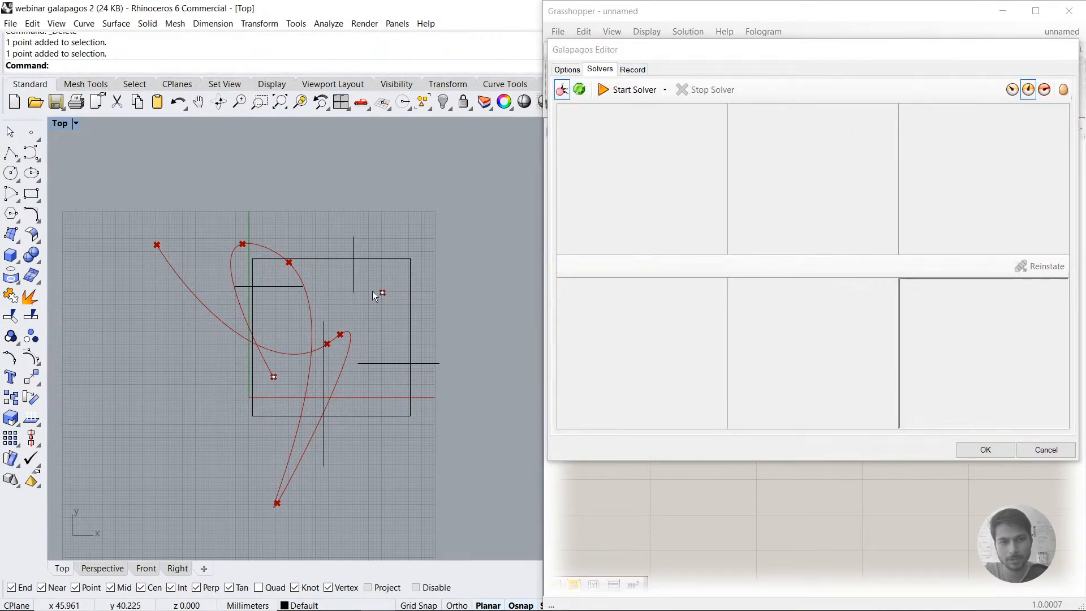
Step: Run the evolutionary solver, stop it after about 24 generations and accept the result
{"action": "left_click", "coordinate": [1026, 101]}
{"action": "left_click", "coordinate": [630, 88]}
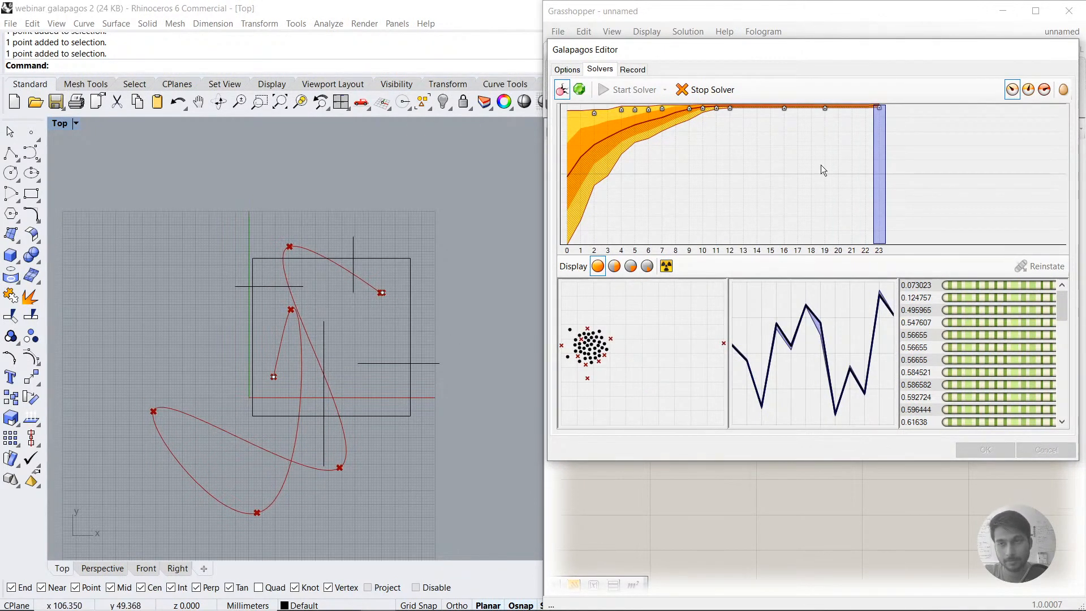
{"action": "left_click", "coordinate": [702, 89]}
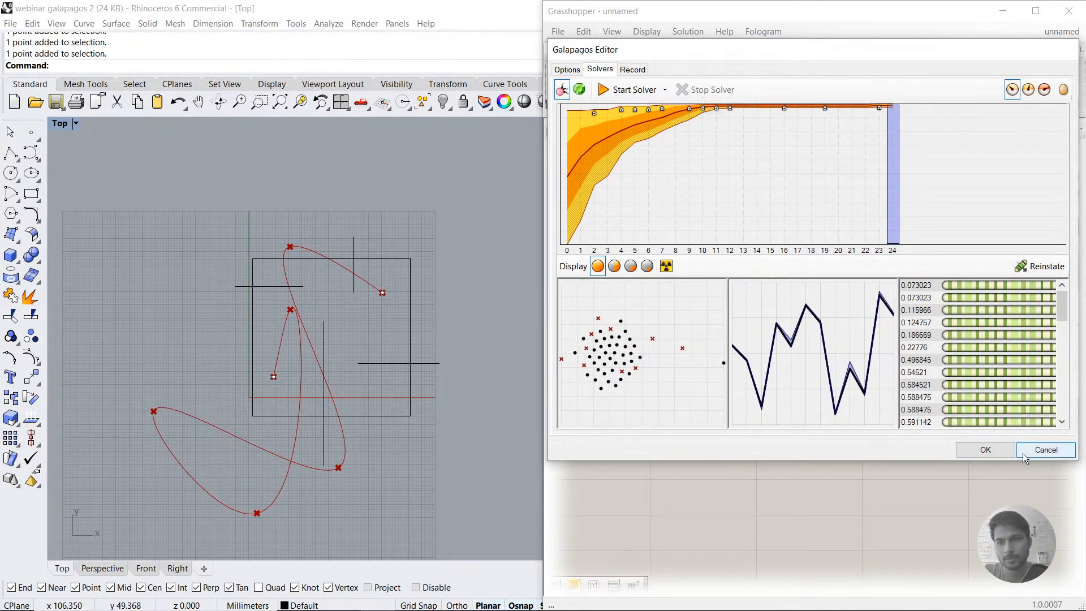
{"action": "left_click", "coordinate": [986, 449]}
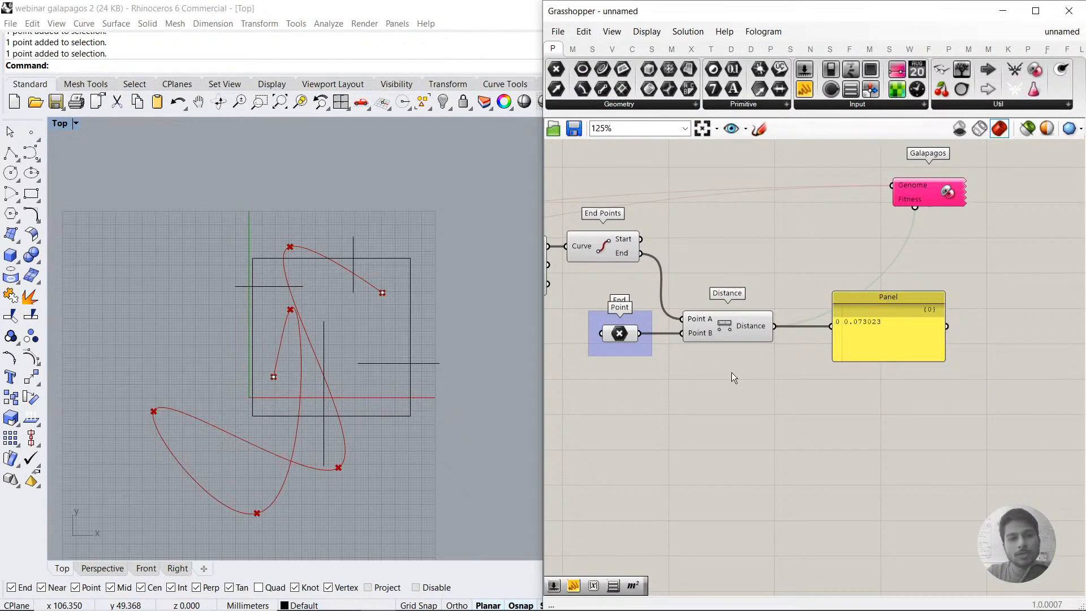
Step: Add a Length component below End Points and connect the Interpolate Curve output to it
{"action": "left_click", "coordinate": [734, 327]}
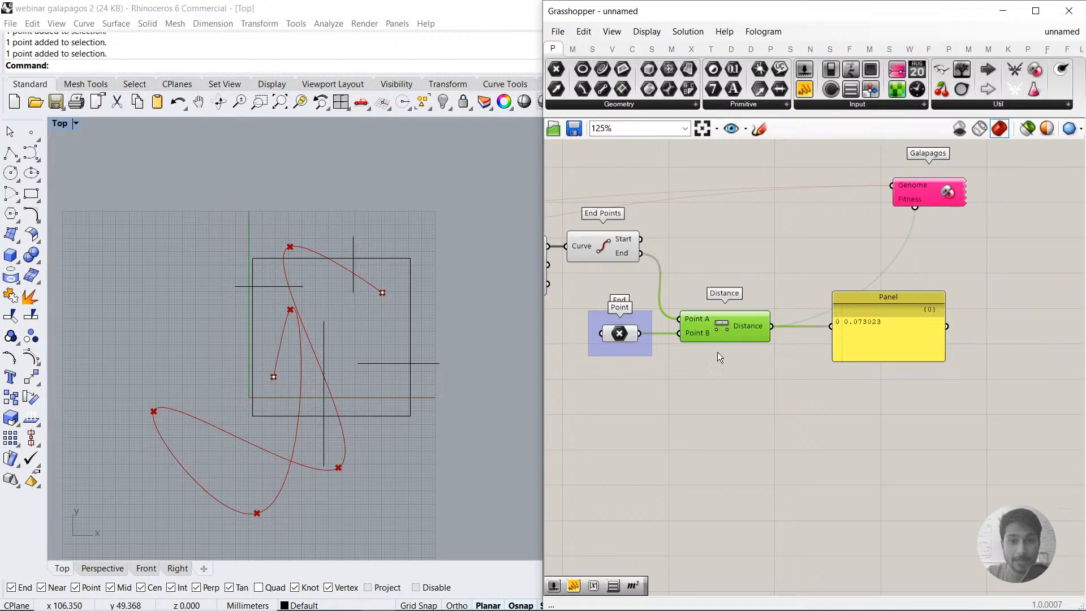
{"action": "right_click_drag", "start_coordinate": [649, 390], "coordinate": [804, 355]}
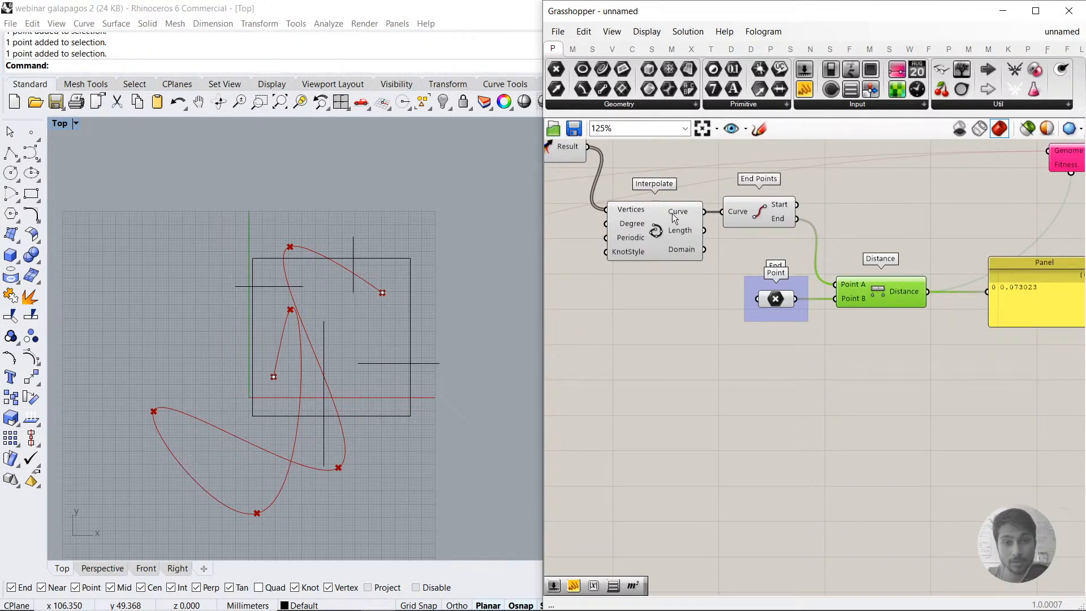
{"action": "double_click", "coordinate": [764, 420]}
{"action": "type", "text": "LENGTH"}
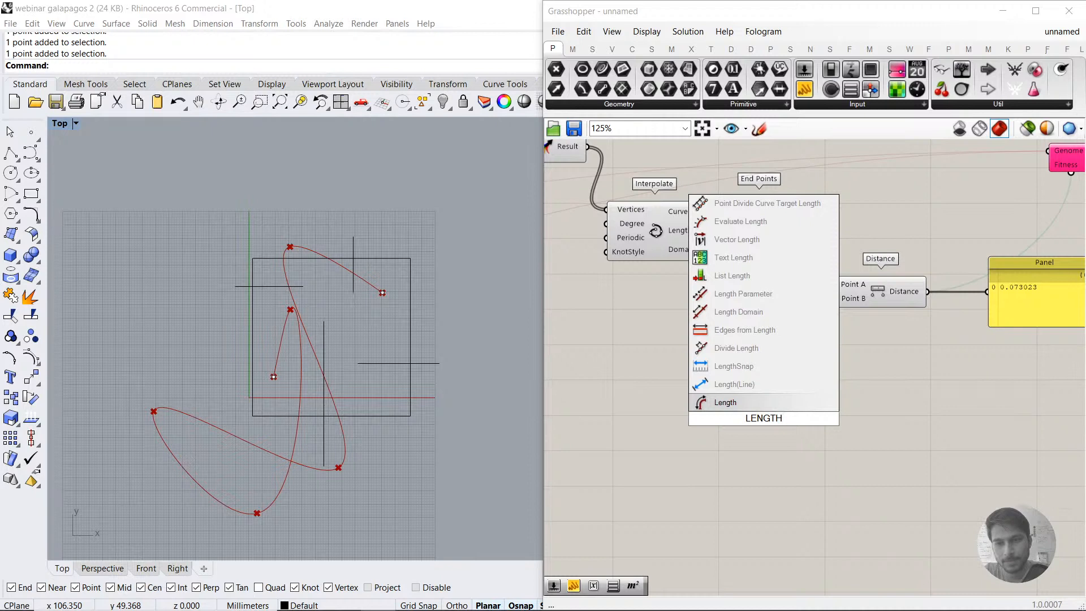
{"action": "left_click", "coordinate": [749, 403]}
{"action": "left_click_drag", "start_coordinate": [718, 288], "coordinate": [723, 418]}
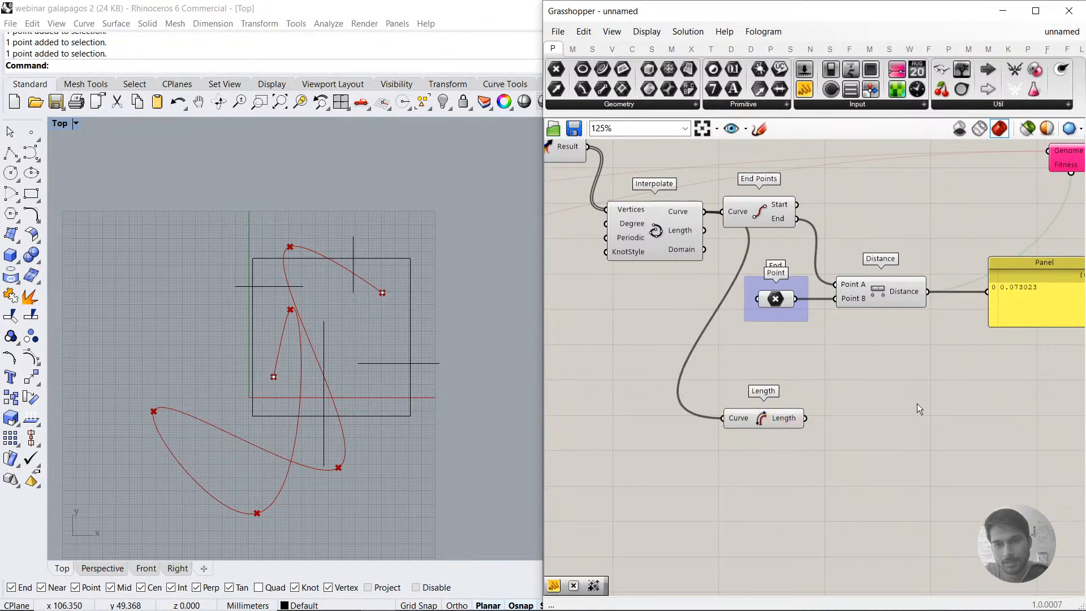
Step: Read the curve's length in a temporary Panel copy wired to the Length output, and delete that Panel
{"action": "left_click_drag", "start_coordinate": [1026, 331], "coordinate": [866, 440]}
{"action": "left_click_drag", "start_coordinate": [910, 447], "coordinate": [885, 426]}
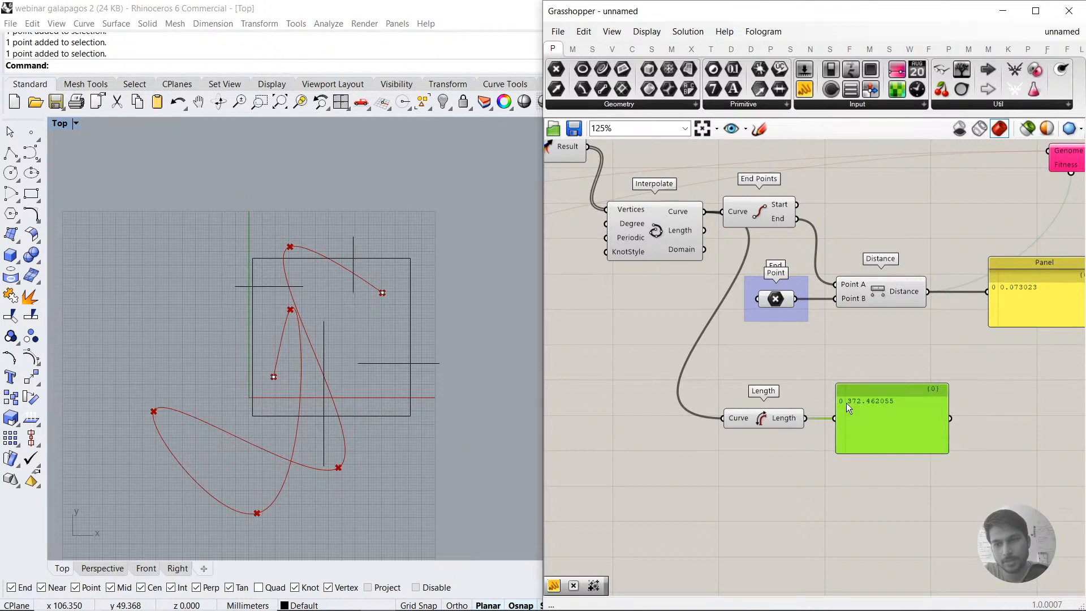
{"action": "right_click_drag", "start_coordinate": [871, 405], "coordinate": [800, 407]}
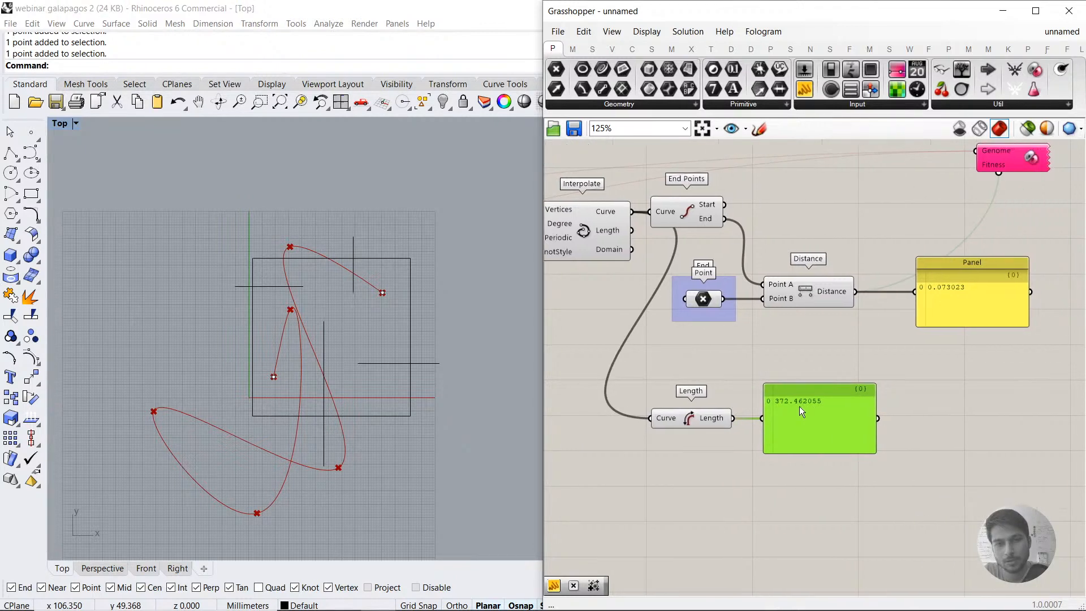
{"action": "left_click", "coordinate": [764, 328]}
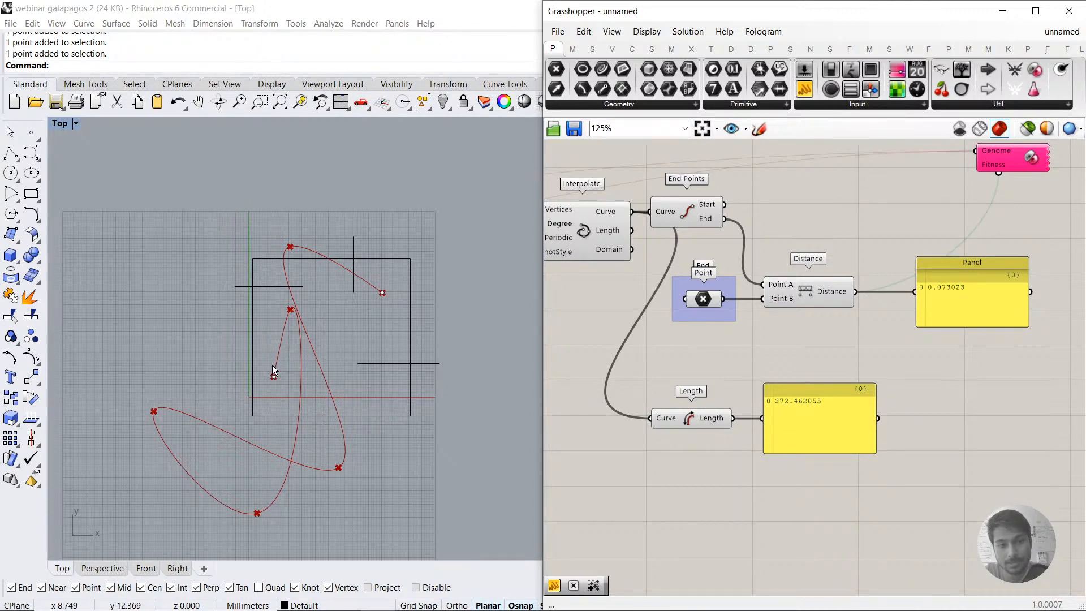
{"action": "left_click", "coordinate": [788, 446]}
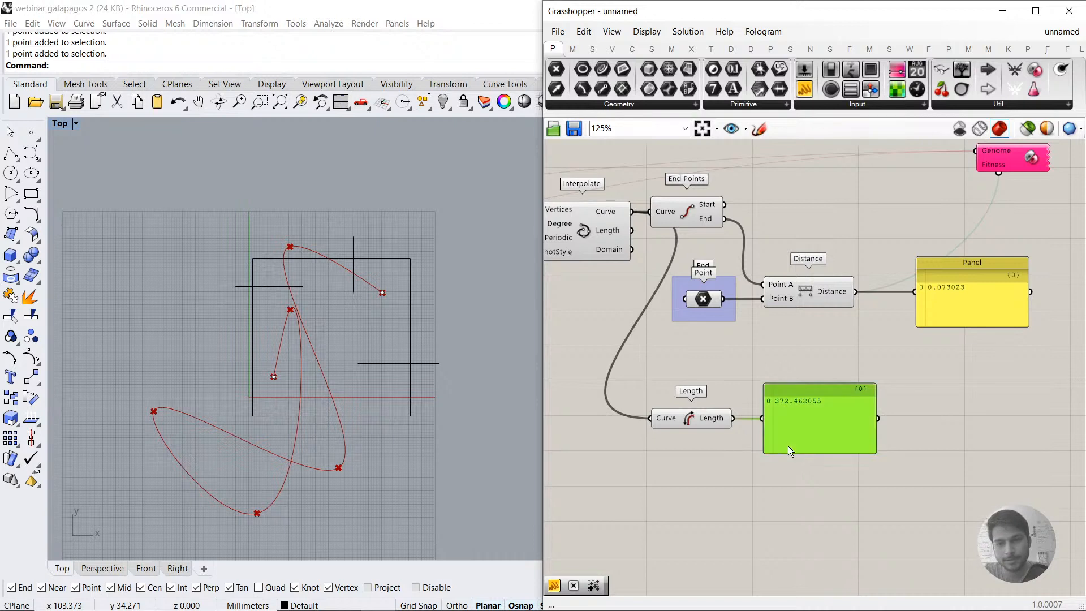
{"action": "key", "text": "Delete"}
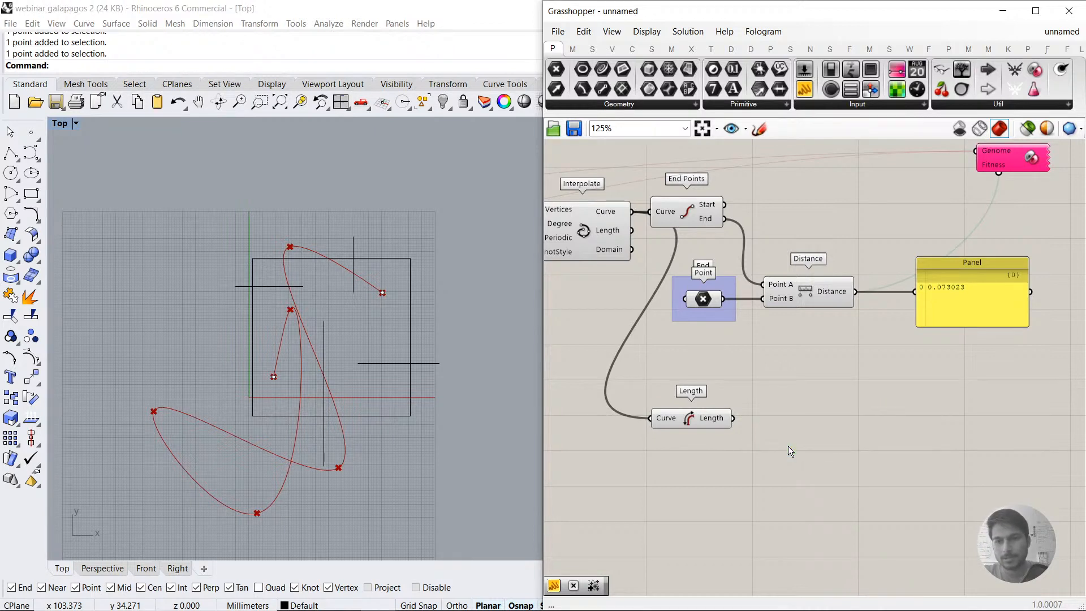
Step: Add a Mass Addition component and connect both the Distance and Length outputs to its Input
{"action": "double_click", "coordinate": [835, 410]}
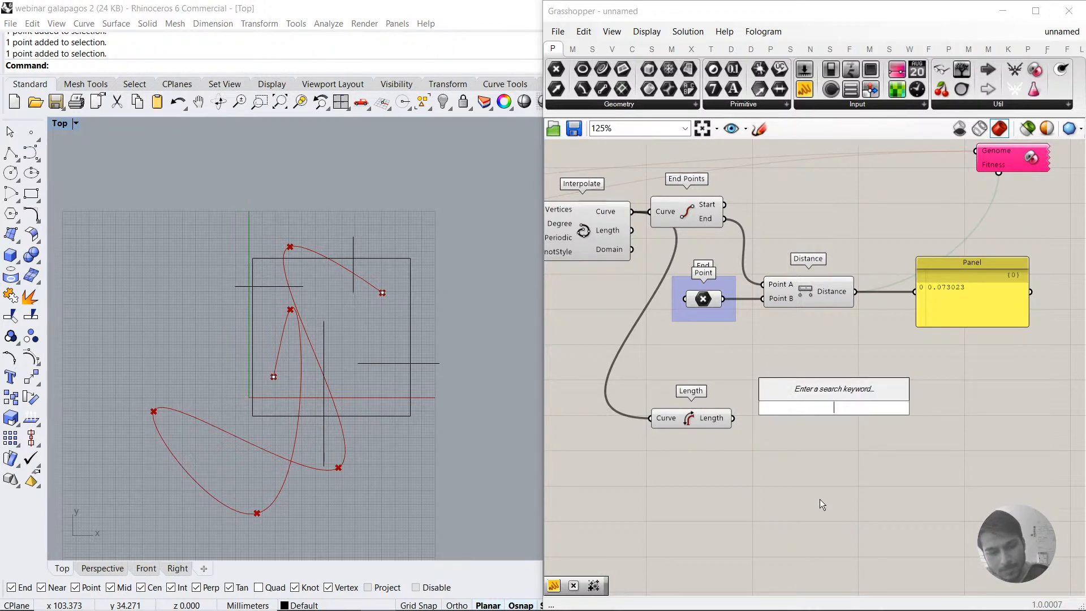
{"action": "type", "text": "MA"}
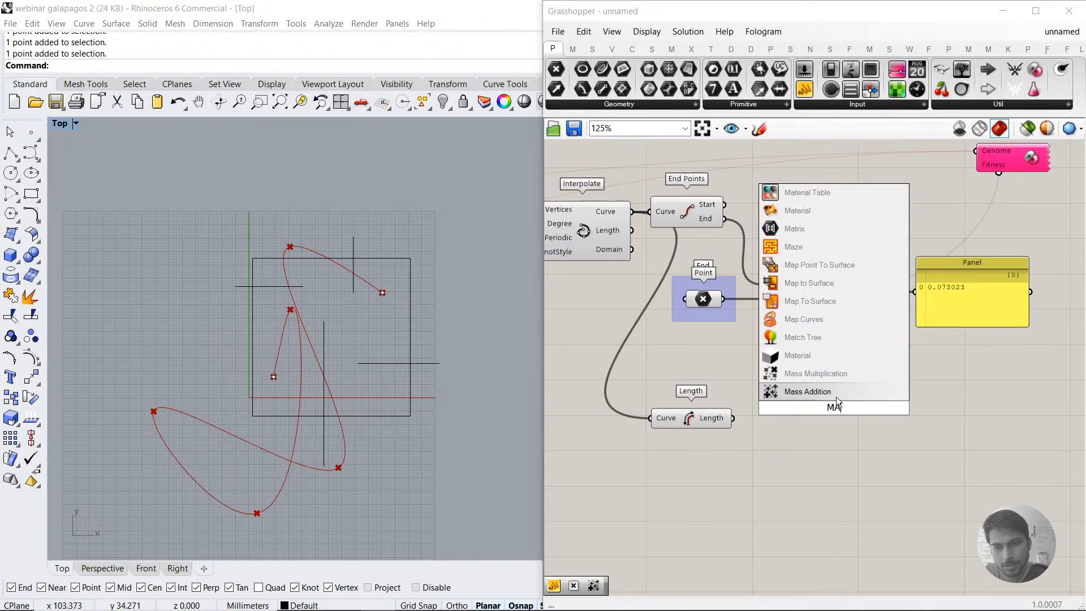
{"action": "left_click", "coordinate": [837, 393]}
{"action": "left_click_drag", "start_coordinate": [837, 408], "coordinate": [918, 397]}
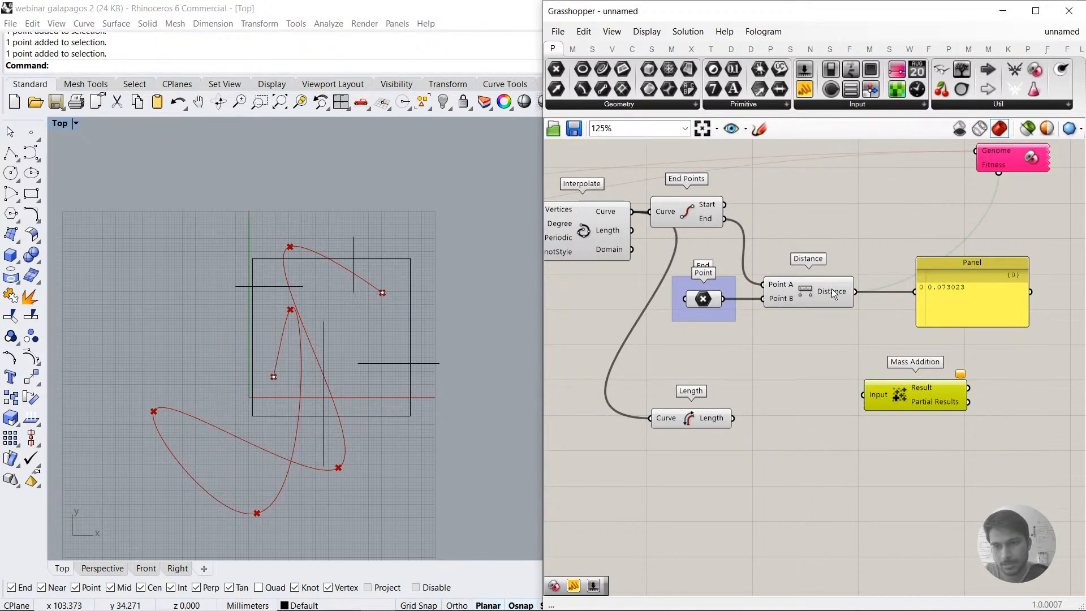
{"action": "left_click_drag", "start_coordinate": [855, 292], "coordinate": [861, 399]}
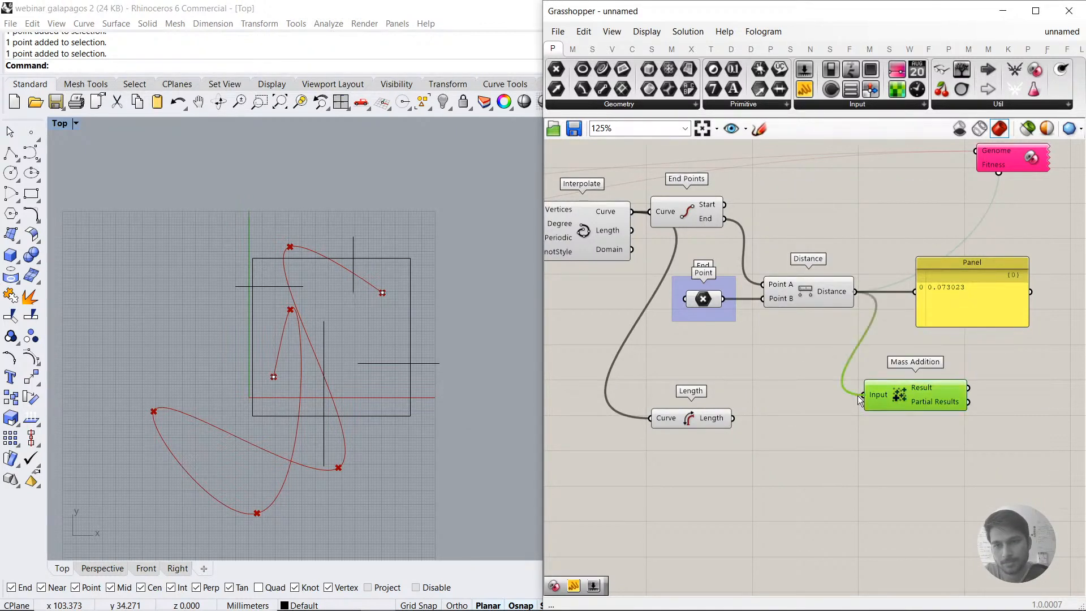
{"action": "left_click_drag", "start_coordinate": [733, 418], "coordinate": [904, 419], "text": "shift"}
{"action": "mouse_move", "coordinate": [921, 410]}
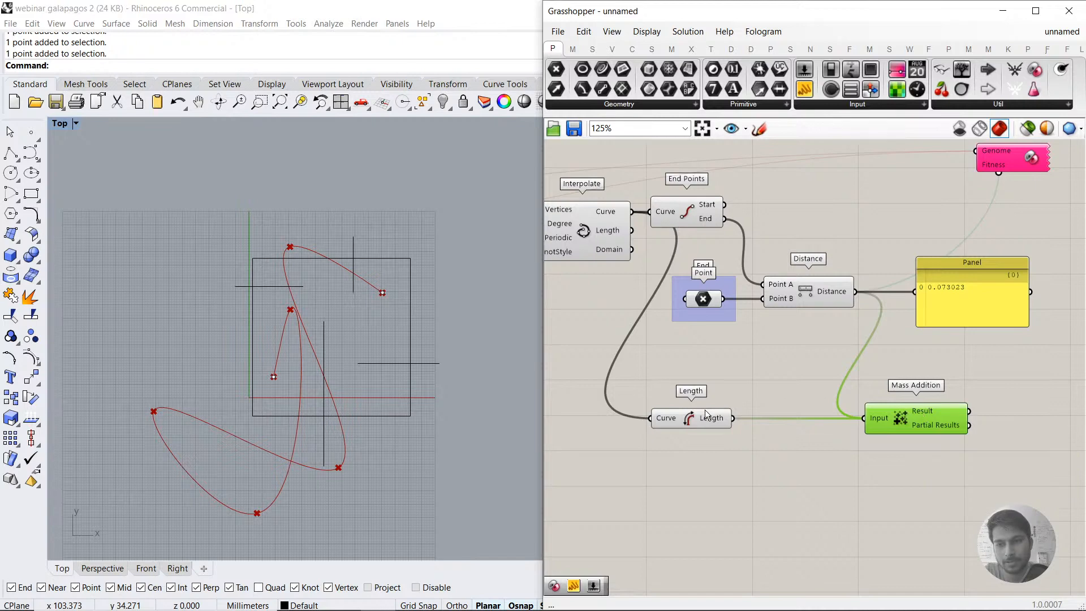
Step: Randomize both Gene Pools by 100% to scatter the path's points
{"action": "scroll", "coordinate": [739, 371], "scroll_direction": "down", "scroll_amount": 3}
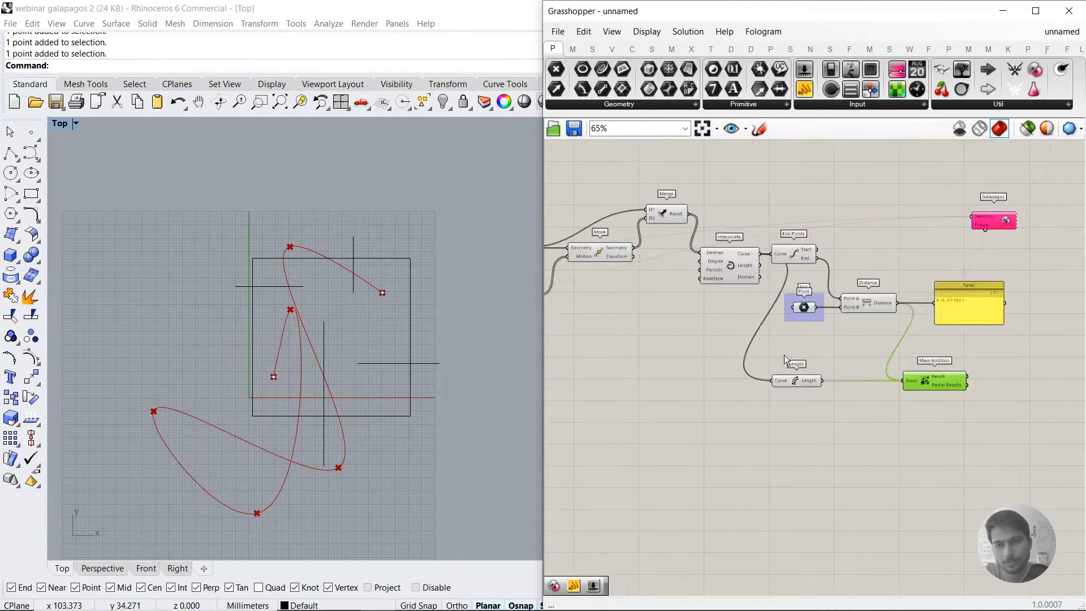
{"action": "right_click", "coordinate": [583, 315]}
{"action": "left_click", "coordinate": [622, 433]}
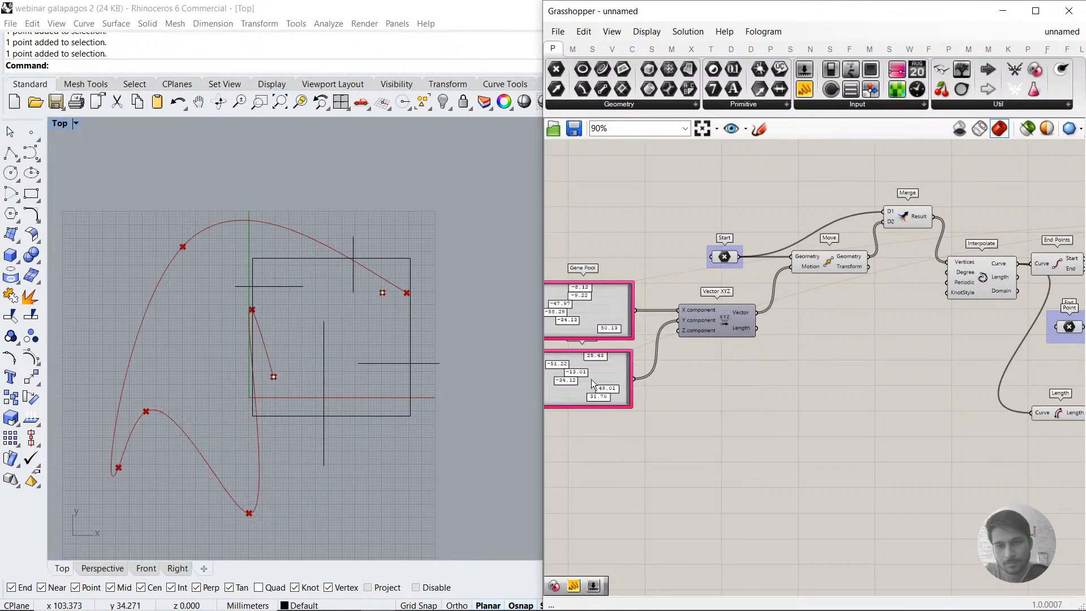
{"action": "right_click", "coordinate": [588, 371]}
{"action": "left_click", "coordinate": [632, 476]}
{"action": "right_click_drag", "start_coordinate": [961, 430], "coordinate": [746, 442]}
{"action": "right_click_drag", "start_coordinate": [1019, 413], "coordinate": [770, 409]}
{"action": "left_click", "coordinate": [769, 436]}
{"action": "right_click_drag", "start_coordinate": [634, 405], "coordinate": [864, 421]}
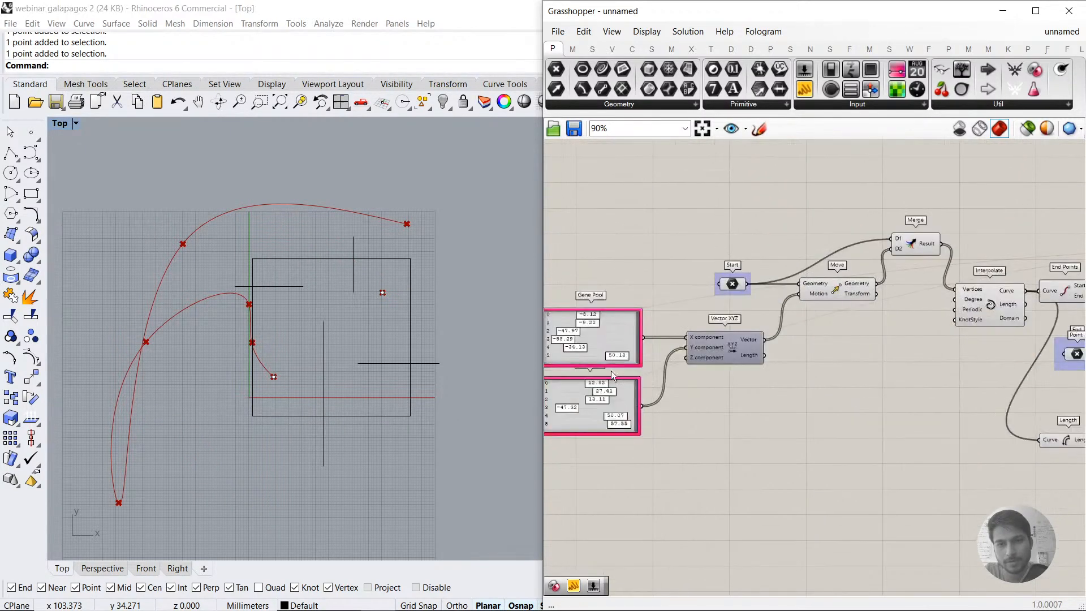
{"action": "right_click_drag", "start_coordinate": [931, 367], "coordinate": [696, 389]}
{"action": "right_click_drag", "start_coordinate": [972, 321], "coordinate": [870, 324]}
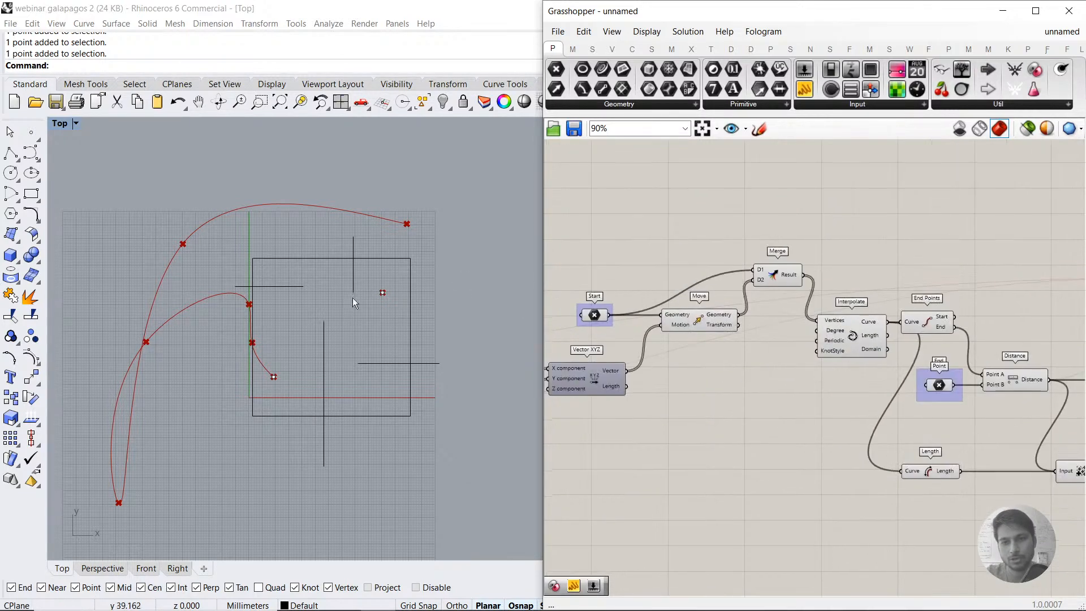
Step: Randomize the two Gene Pools by 100% once more for a different starting path
{"action": "scroll", "coordinate": [352, 298], "scroll_direction": "up", "scroll_amount": 2}
{"action": "scroll", "coordinate": [378, 330], "scroll_direction": "down", "scroll_amount": 2}
{"action": "right_click_drag", "start_coordinate": [609, 319], "coordinate": [809, 303]}
{"action": "right_click", "coordinate": [654, 355]}
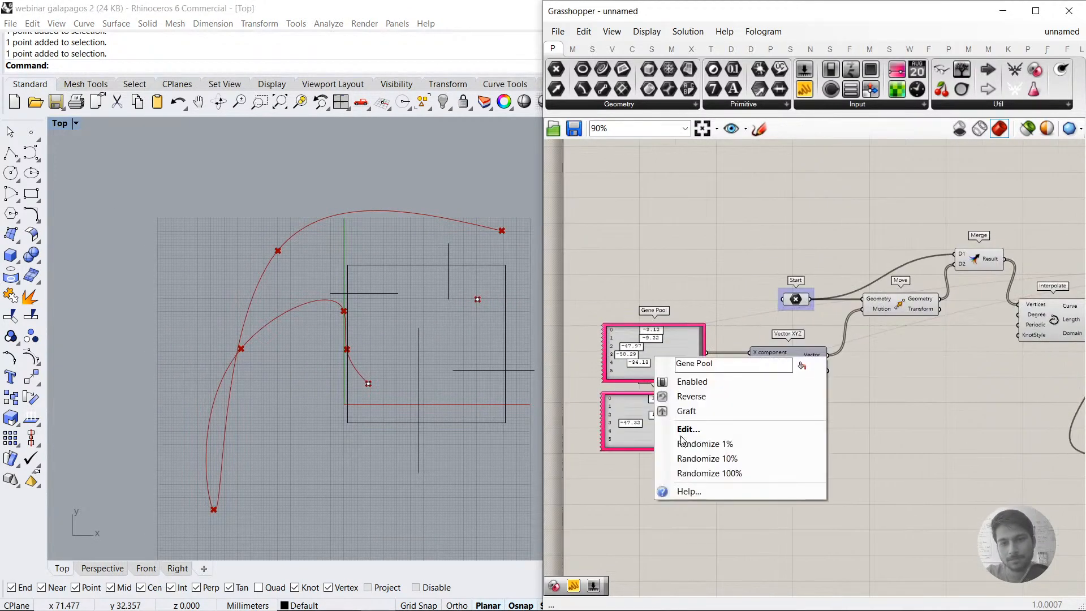
{"action": "left_click", "coordinate": [688, 472]}
{"action": "right_click", "coordinate": [671, 434]}
{"action": "left_click", "coordinate": [724, 552]}
Step: Run the evolutionary solver with the Distance fitness, stop it after about 3 generations and accept the result
{"action": "right_click_drag", "start_coordinate": [844, 447], "coordinate": [529, 432]}
{"action": "right_click_drag", "start_coordinate": [1071, 357], "coordinate": [837, 347]}
{"action": "double_click", "coordinate": [810, 247]}
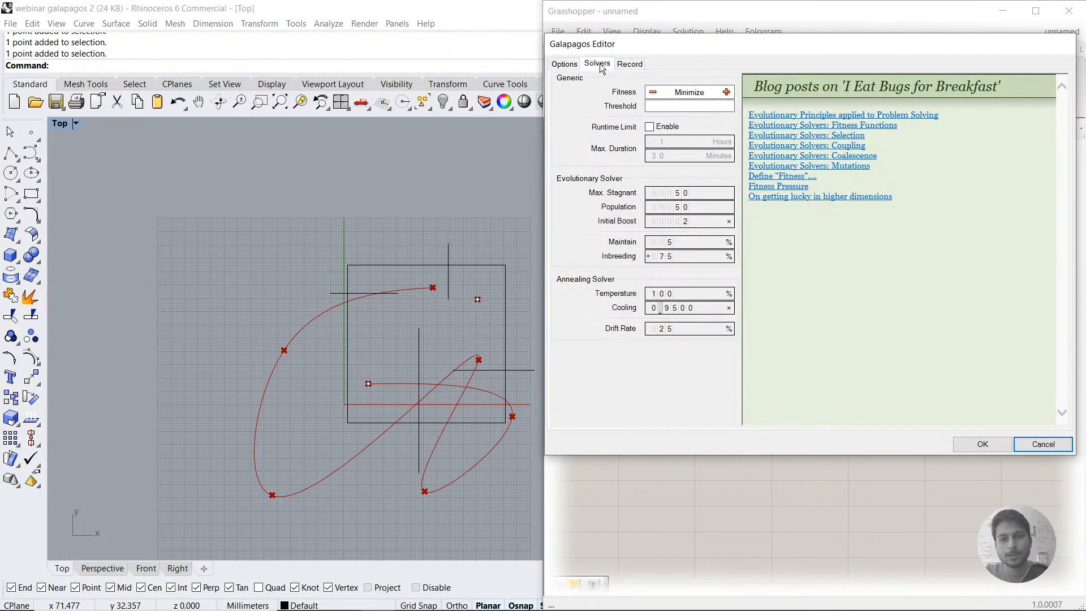
{"action": "left_click", "coordinate": [597, 64]}
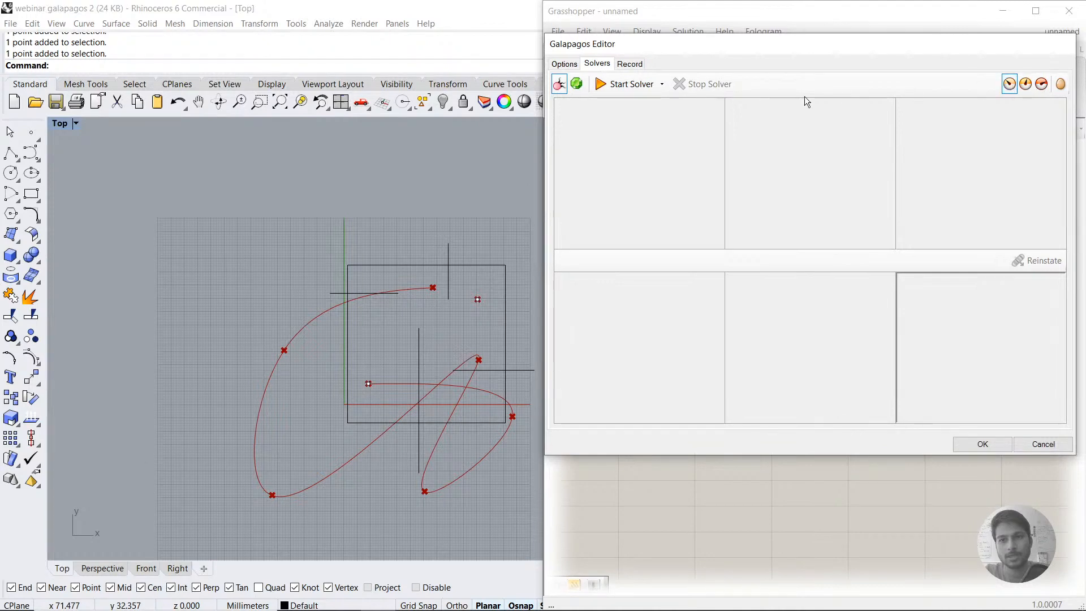
{"action": "left_click", "coordinate": [637, 85]}
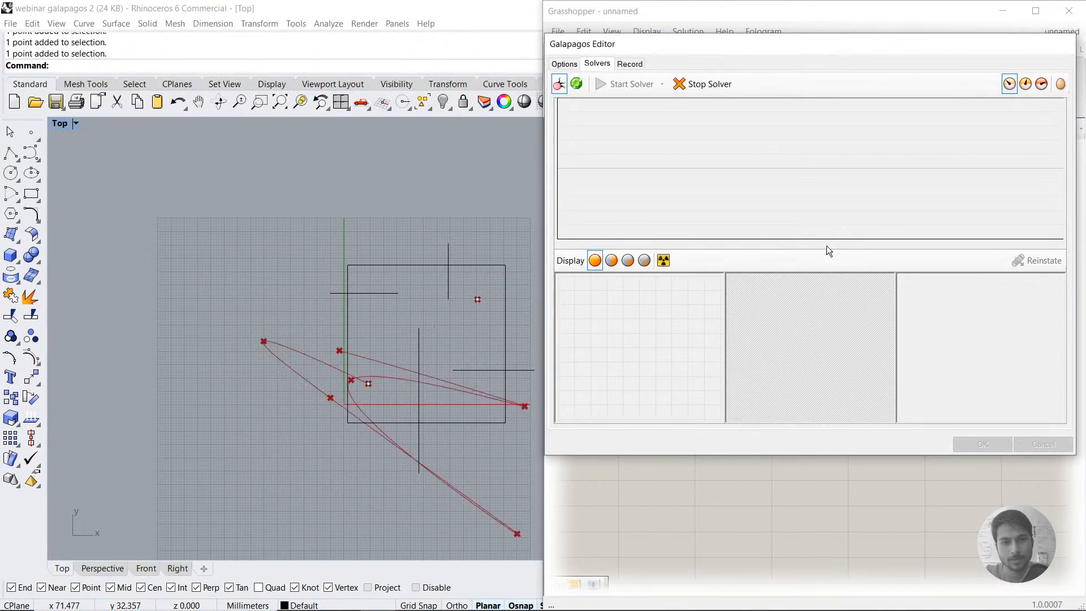
{"action": "left_click_drag", "start_coordinate": [827, 49], "coordinate": [405, 238]}
{"action": "right_click_drag", "start_coordinate": [823, 351], "coordinate": [887, 351]}
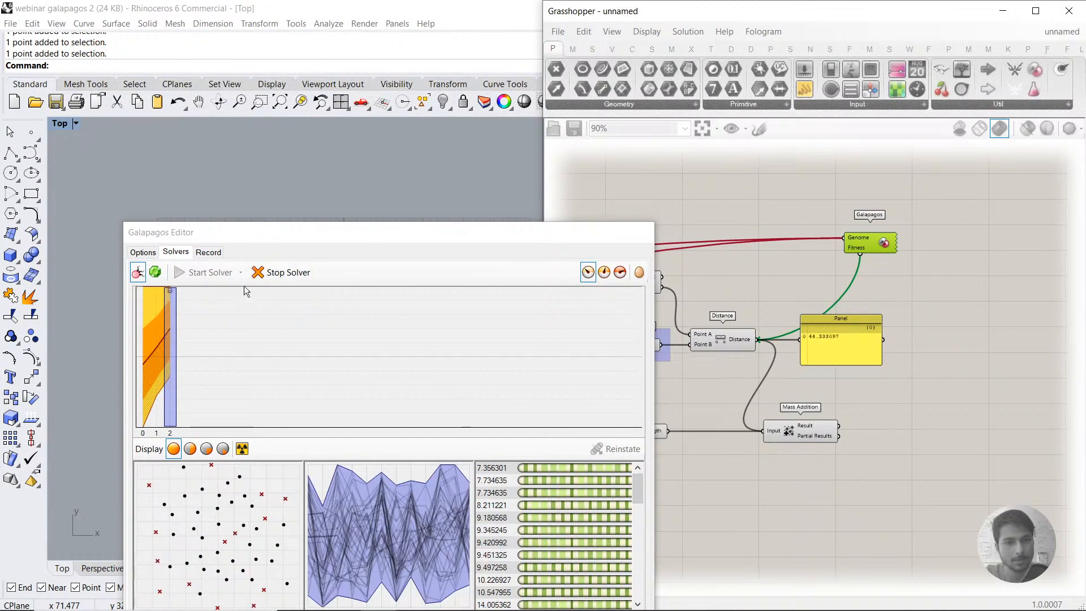
{"action": "left_click_drag", "start_coordinate": [409, 226], "coordinate": [391, 146]}
{"action": "left_click", "coordinate": [276, 192]}
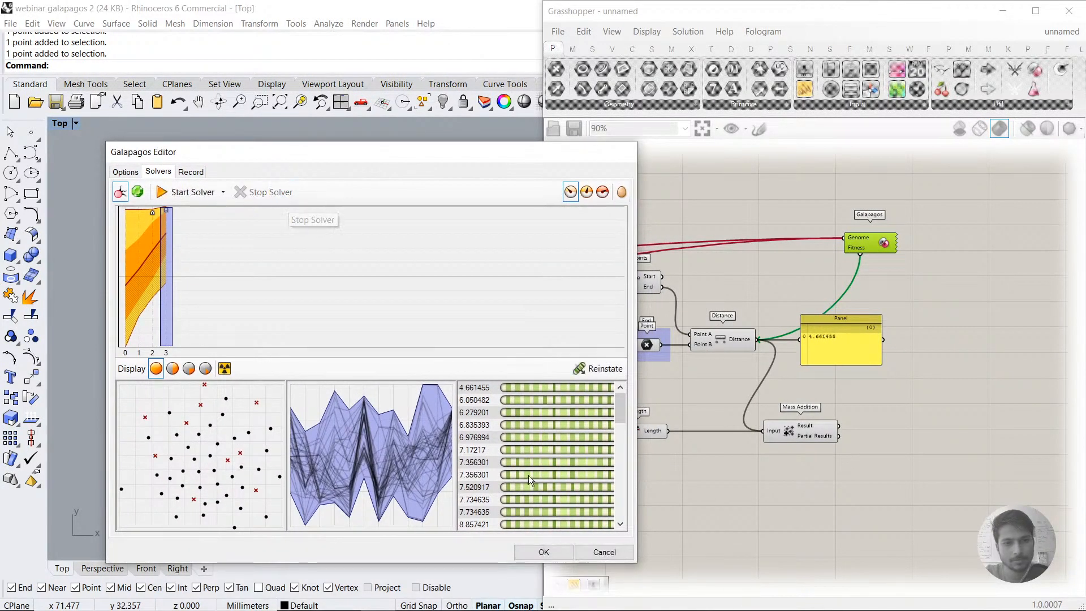
{"action": "left_click", "coordinate": [543, 553]}
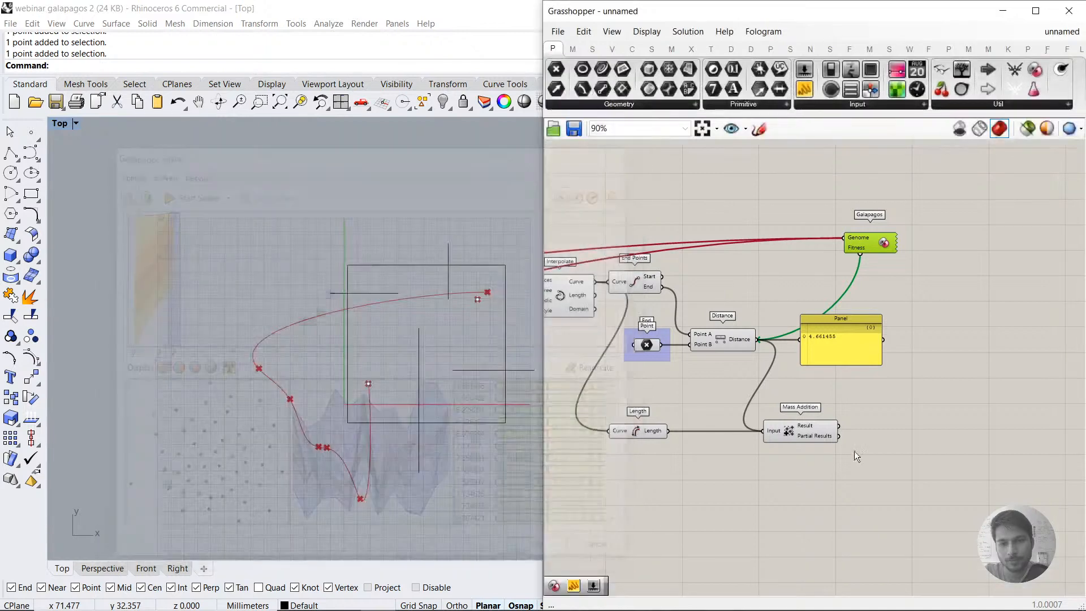
Step: Move the Panel beside Mass Addition and connect the Result output to it in place of Distance
{"action": "left_click", "coordinate": [850, 355]}
{"action": "left_click_drag", "start_coordinate": [851, 355], "coordinate": [942, 409]}
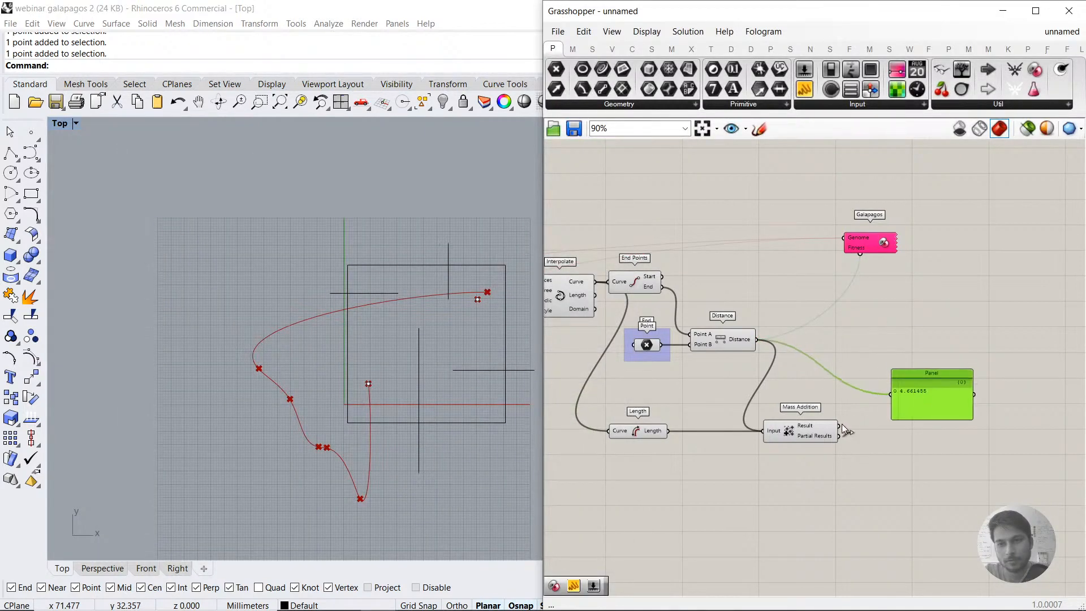
{"action": "left_click_drag", "start_coordinate": [840, 426], "coordinate": [892, 428]}
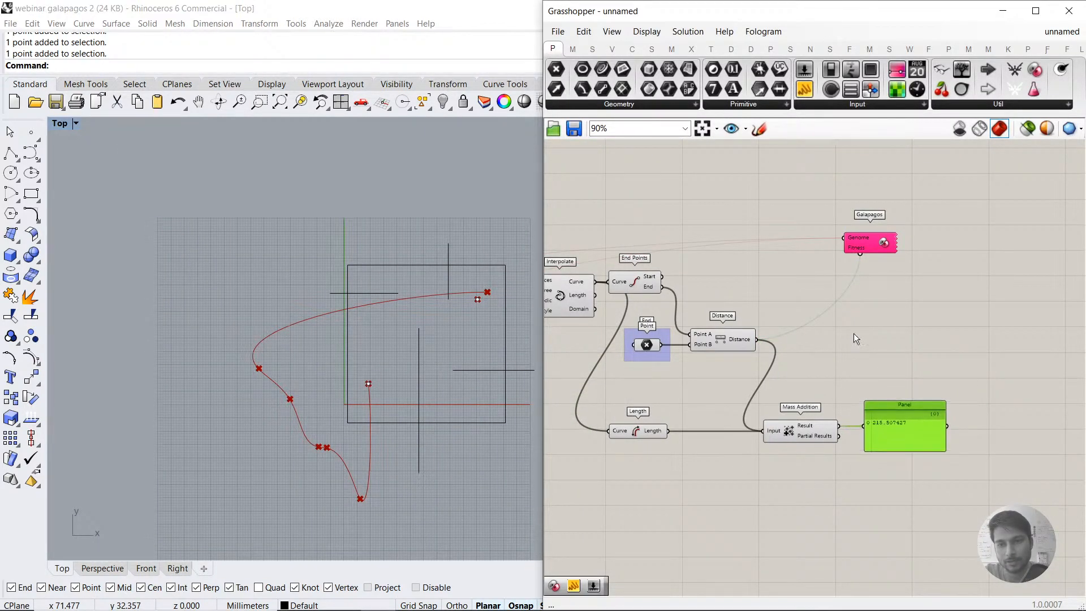
Step: Rewire Galapagos' Fitness from the Distance output to Mass Addition's Result output
{"action": "left_click_drag", "start_coordinate": [860, 255], "coordinate": [837, 426]}
{"action": "left_click", "coordinate": [836, 467]}
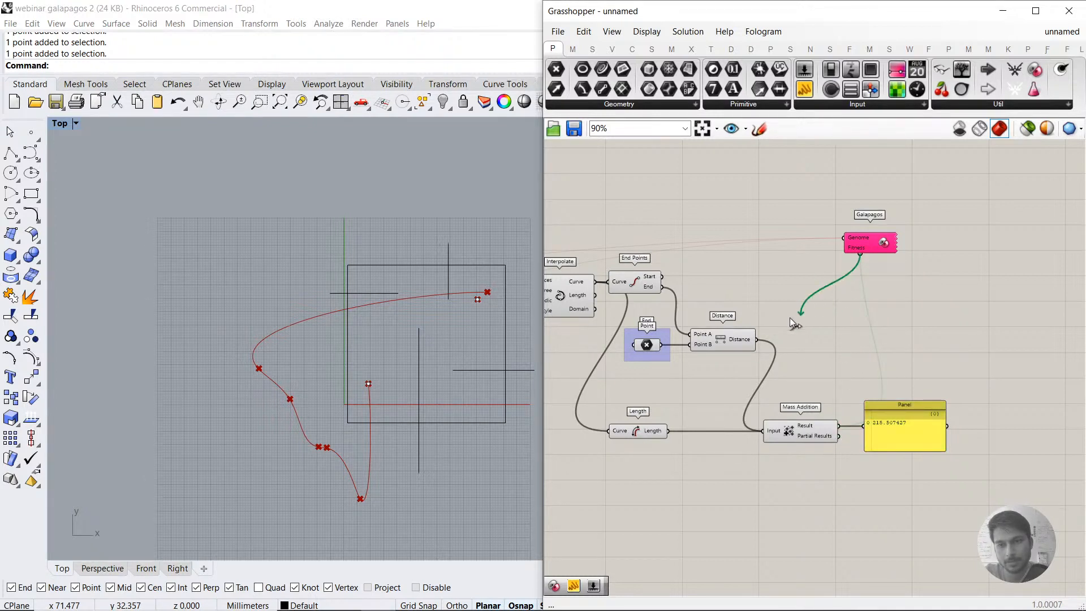
{"action": "left_click_drag", "start_coordinate": [790, 319], "coordinate": [743, 342]}
{"action": "left_click_drag", "start_coordinate": [861, 255], "coordinate": [836, 426]}
Step: Open the Galapagos editor, start the evolutionary solver on the summed fitness and watch the path closely in the Top view
{"action": "double_click", "coordinate": [864, 248]}
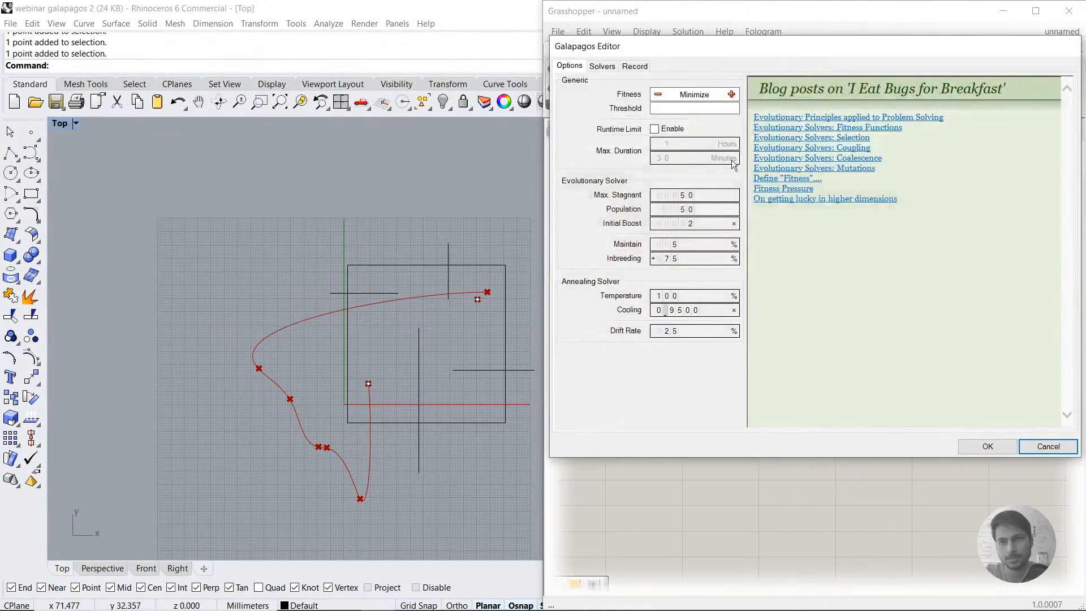
{"action": "left_click", "coordinate": [602, 66]}
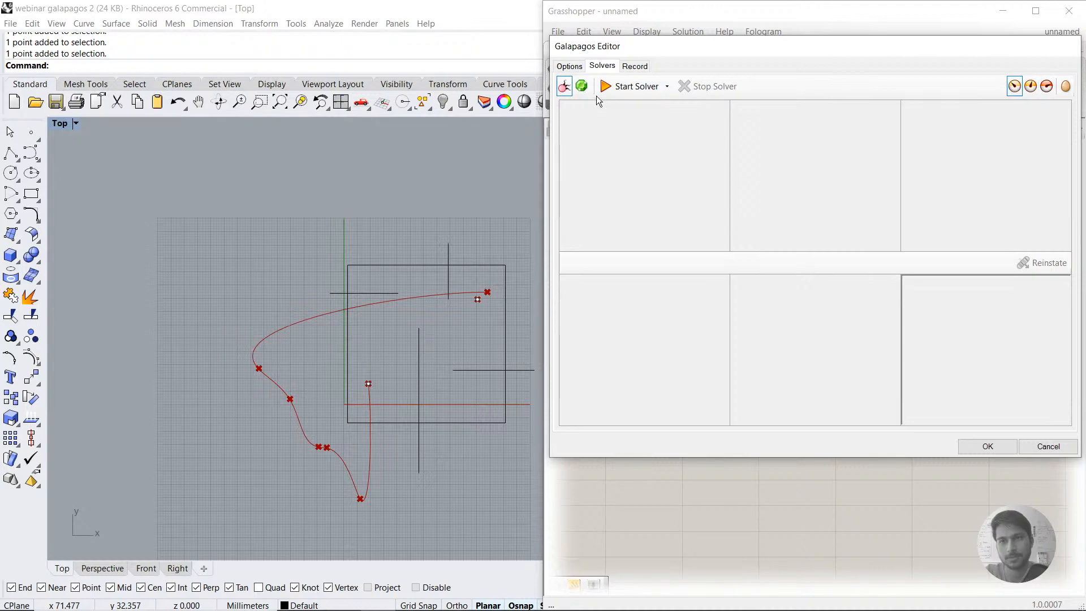
{"action": "left_click", "coordinate": [629, 86]}
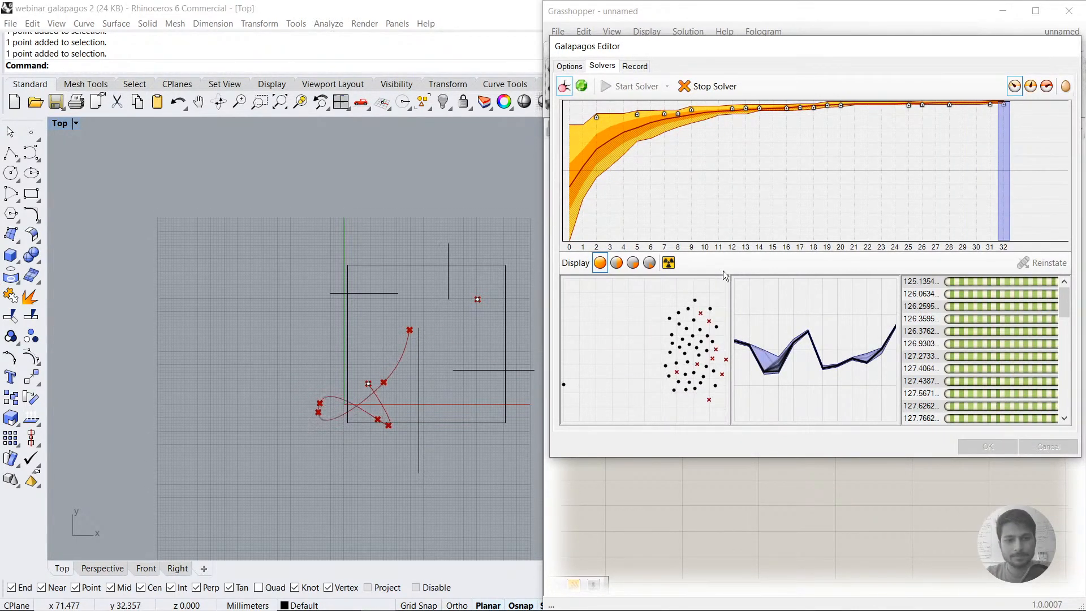
{"action": "scroll", "coordinate": [379, 423], "scroll_direction": "up", "scroll_amount": 3}
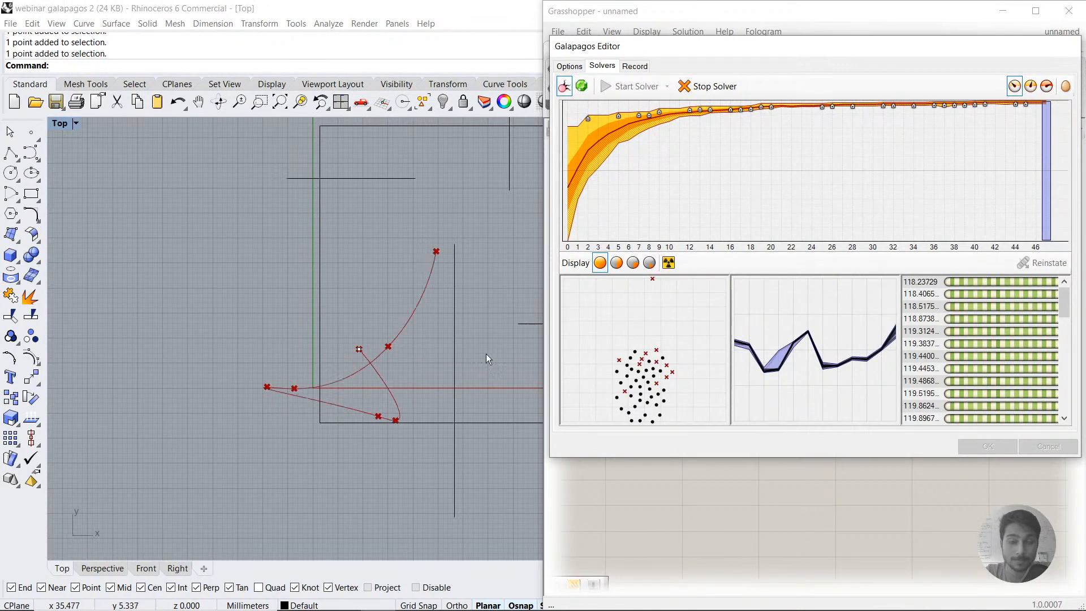
Step: Check the evolutionary solver's options during the run and add additional mutations to the population
{"action": "left_click", "coordinate": [569, 67]}
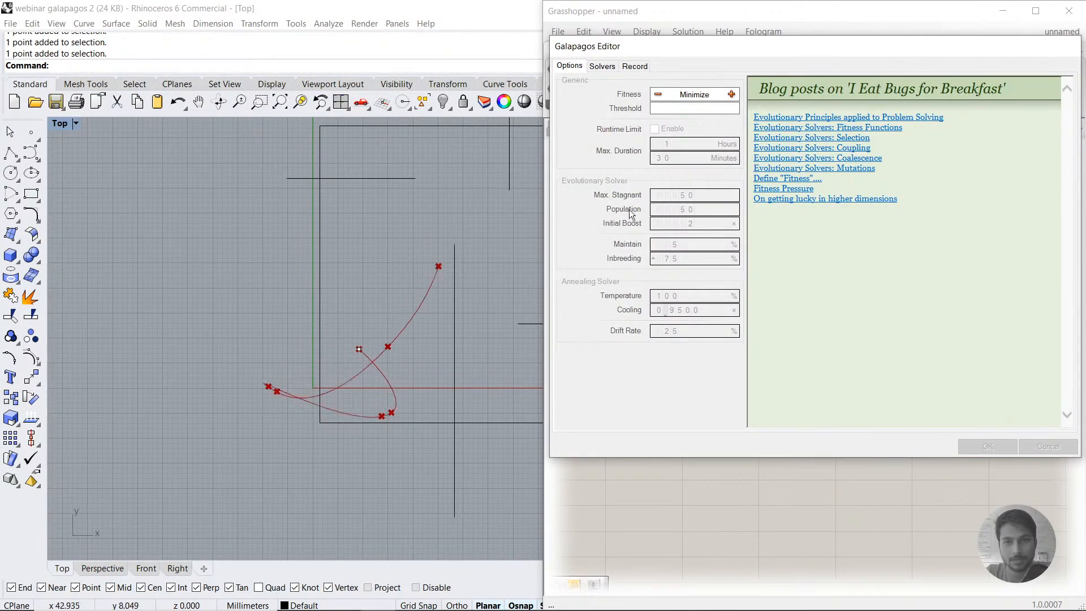
{"action": "left_click", "coordinate": [602, 66]}
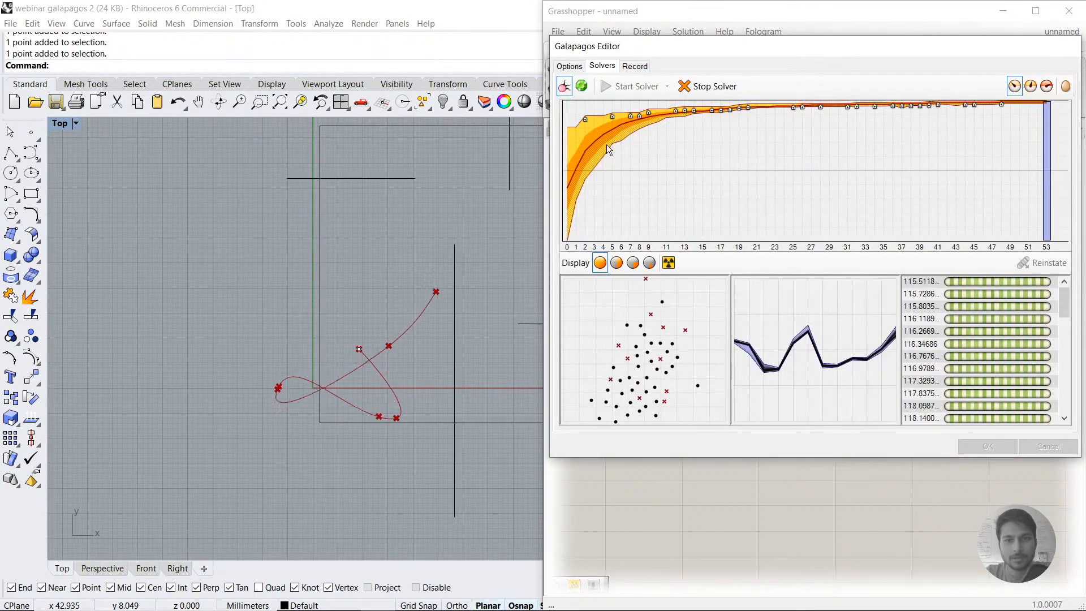
{"action": "left_click", "coordinate": [669, 263]}
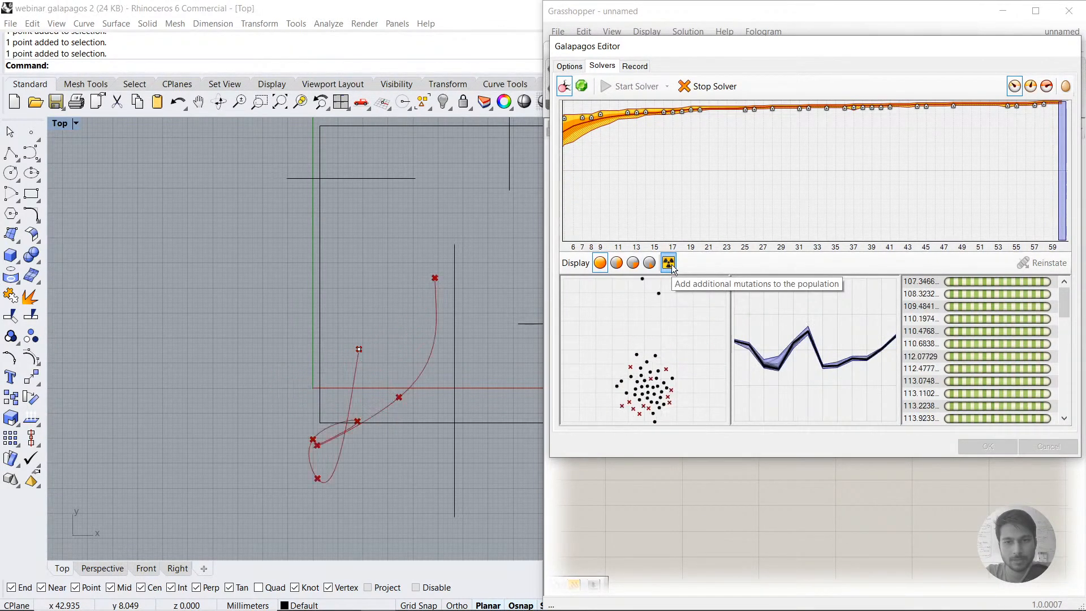
Step: Watch the evolving path in the Top view, then stop the evolutionary solver and accept its result
{"action": "scroll", "coordinate": [297, 388], "scroll_direction": "down", "scroll_amount": 5}
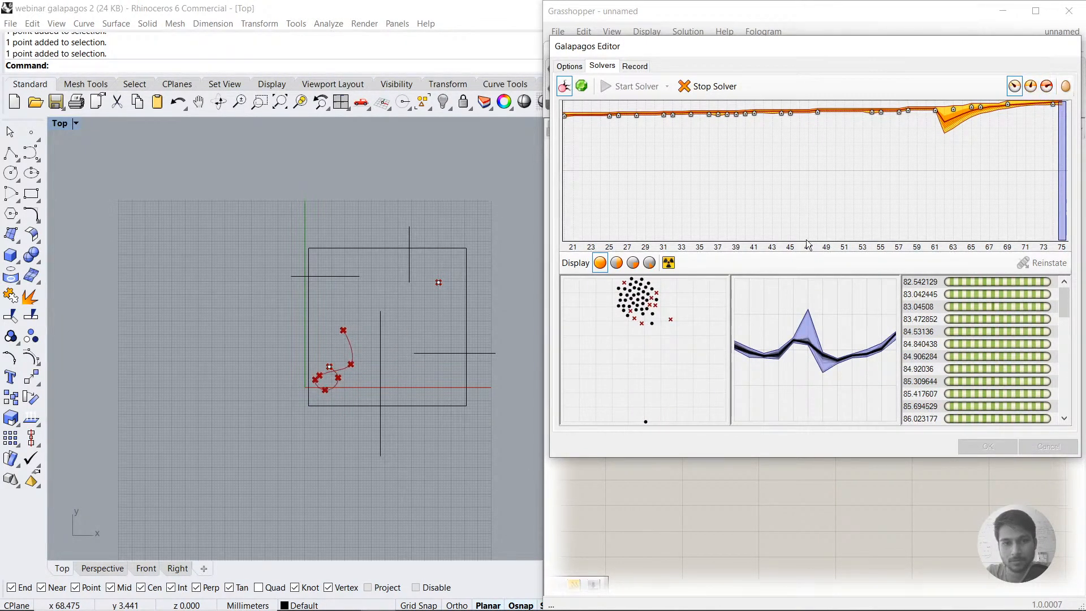
{"action": "scroll", "coordinate": [352, 335], "scroll_direction": "up", "scroll_amount": 5}
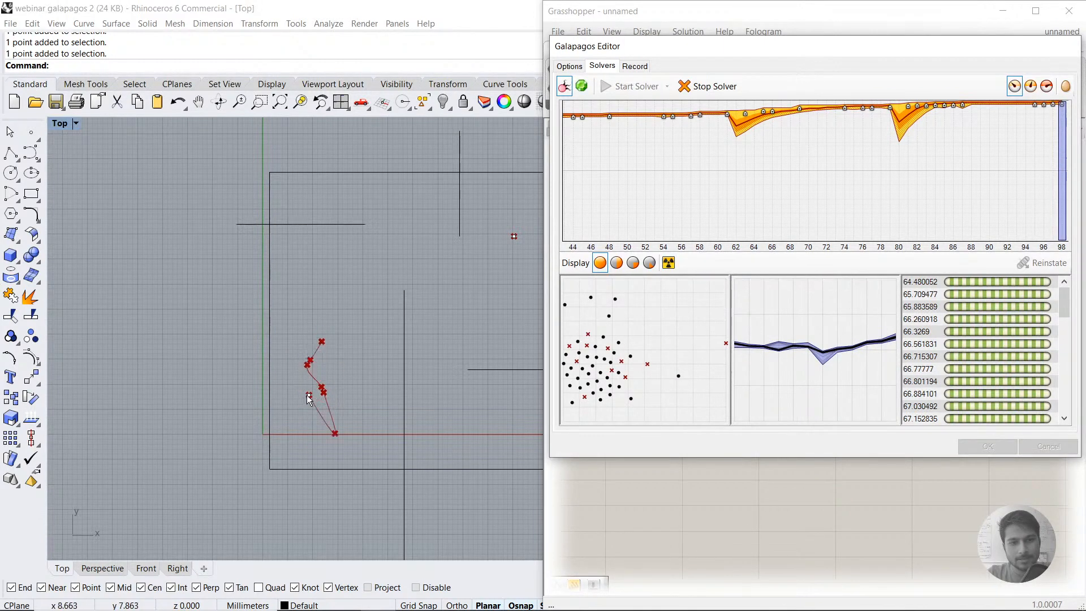
{"action": "left_click_drag", "start_coordinate": [316, 332], "coordinate": [330, 340]}
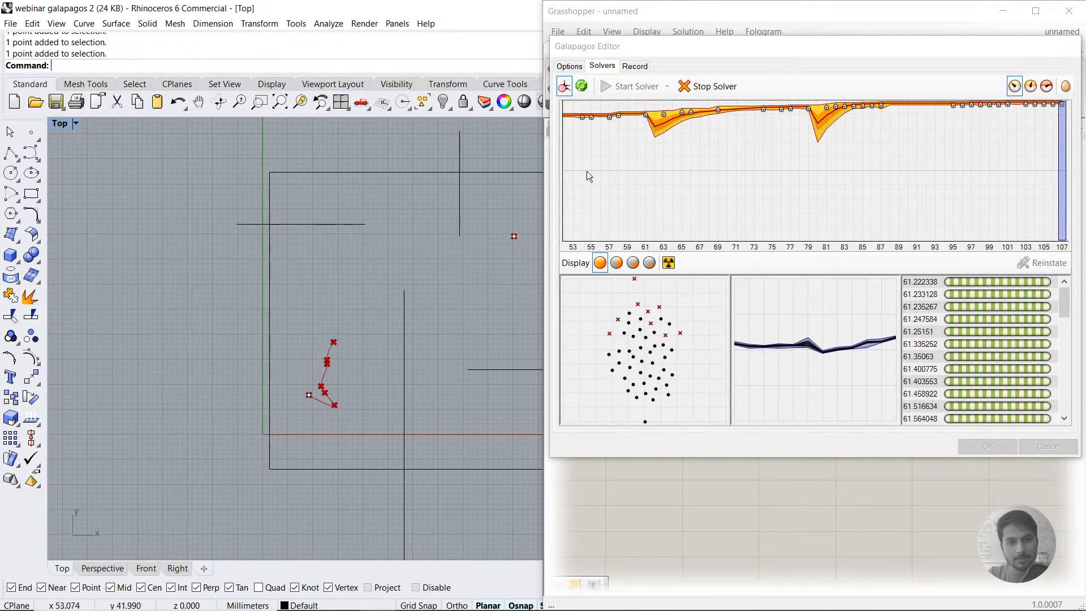
{"action": "left_click", "coordinate": [719, 84]}
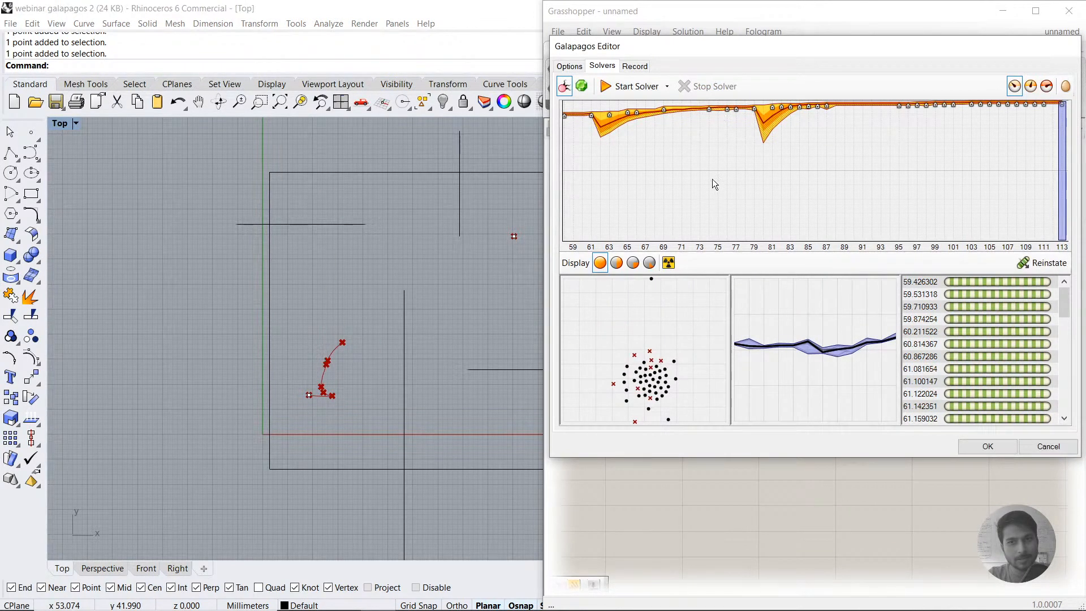
{"action": "left_click", "coordinate": [987, 447]}
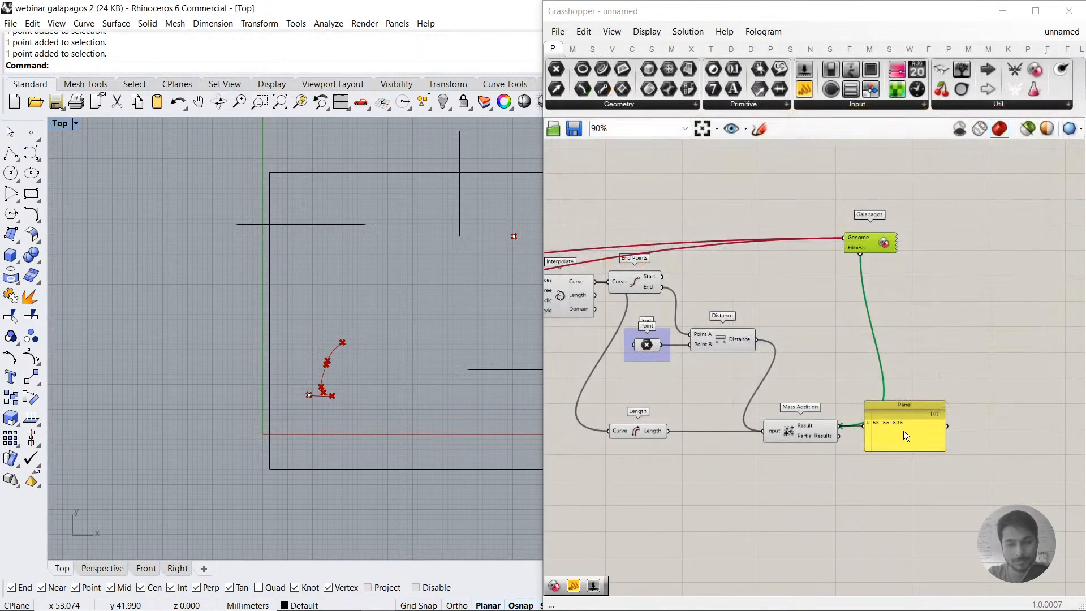
{"action": "left_click", "coordinate": [934, 344]}
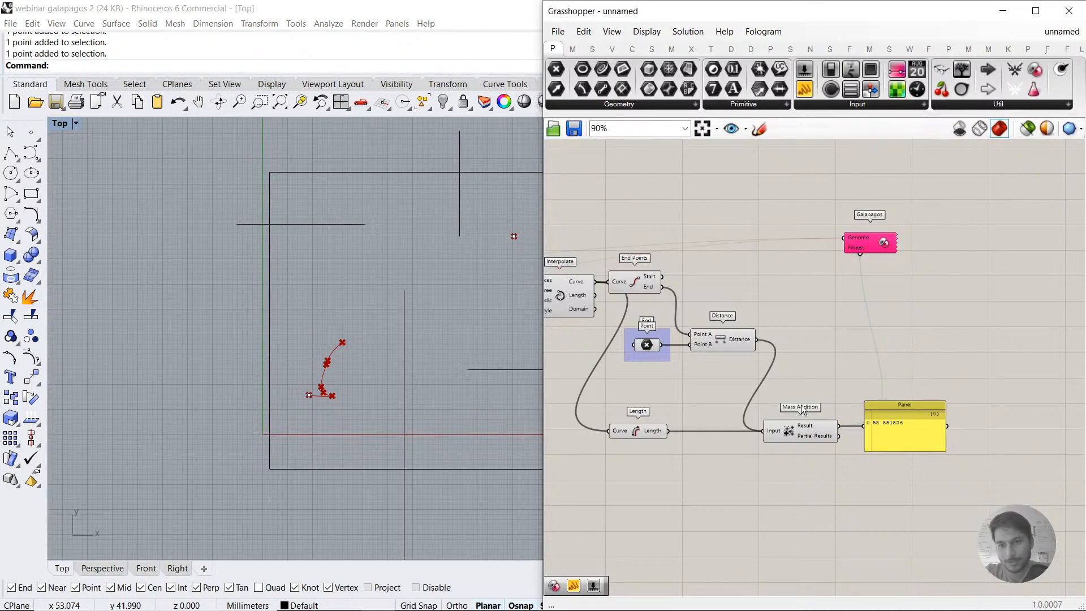
{"action": "right_click_drag", "start_coordinate": [804, 409], "coordinate": [847, 386]}
{"action": "scroll", "coordinate": [785, 335], "scroll_direction": "up", "scroll_amount": 3}
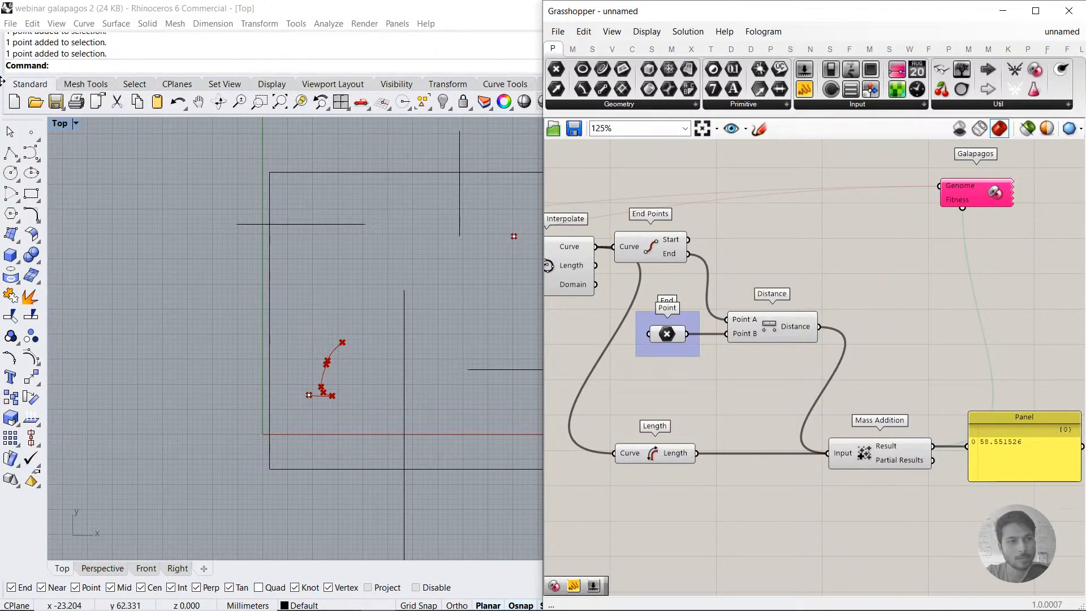
Step: Measure the straight-line length from the start point to the end point with a temporary polyline, and delete that line
{"action": "left_click", "coordinate": [10, 153]}
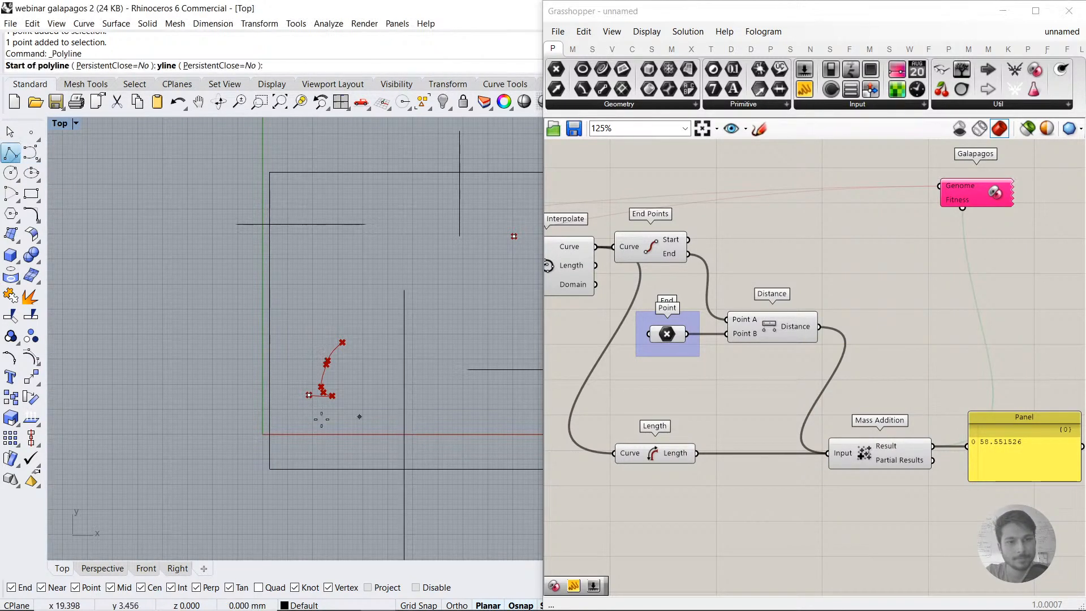
{"action": "left_click", "coordinate": [308, 395]}
{"action": "left_click", "coordinate": [514, 236]}
{"action": "key", "text": "Return"}
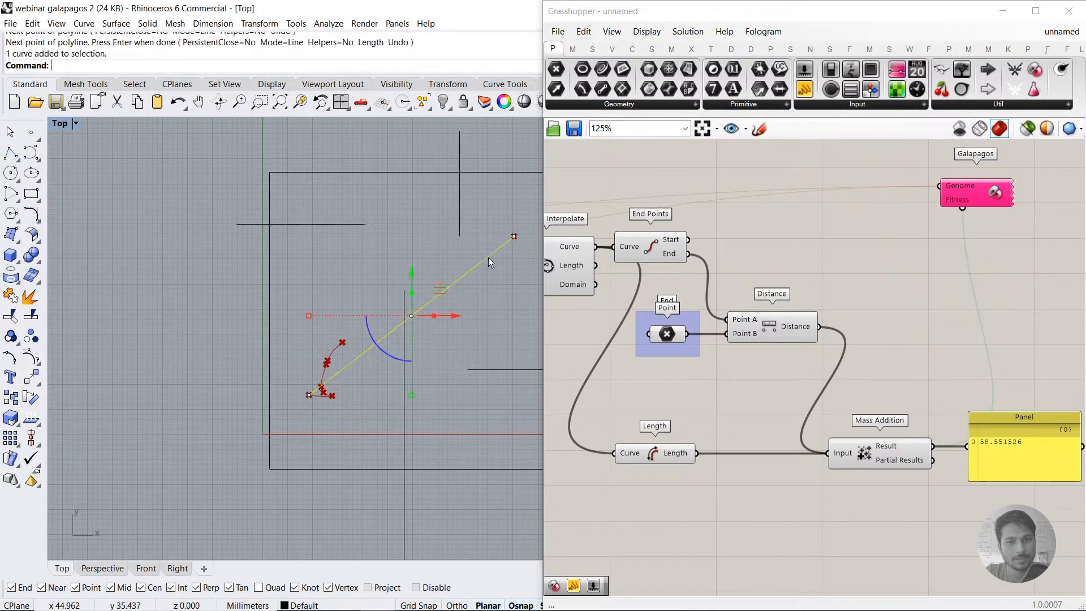
{"action": "type", "text": "Leng"}
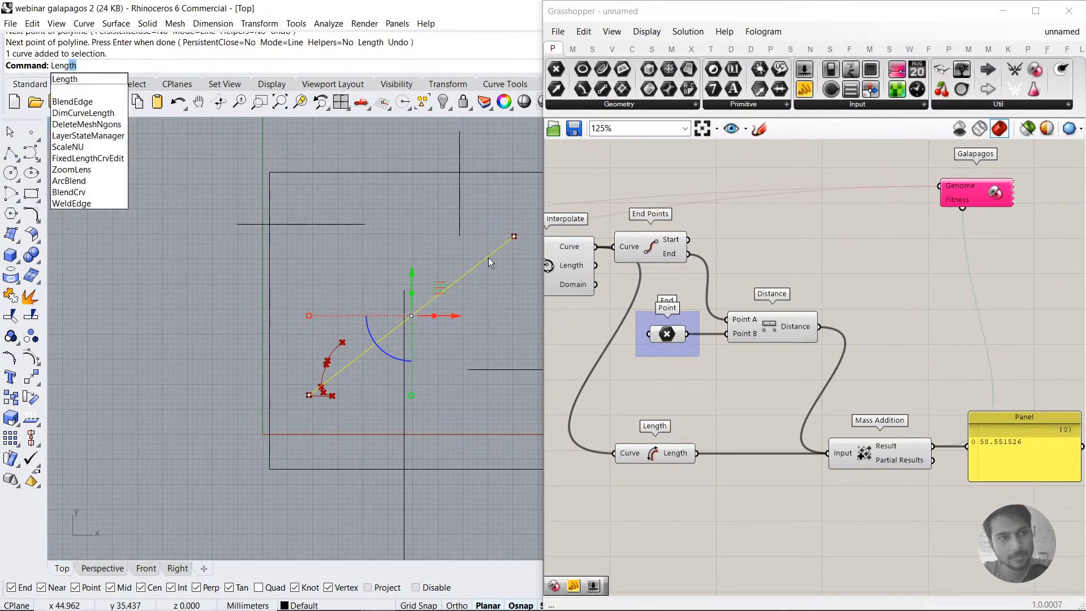
{"action": "type", "text": "th"}
{"action": "key", "text": "Return"}
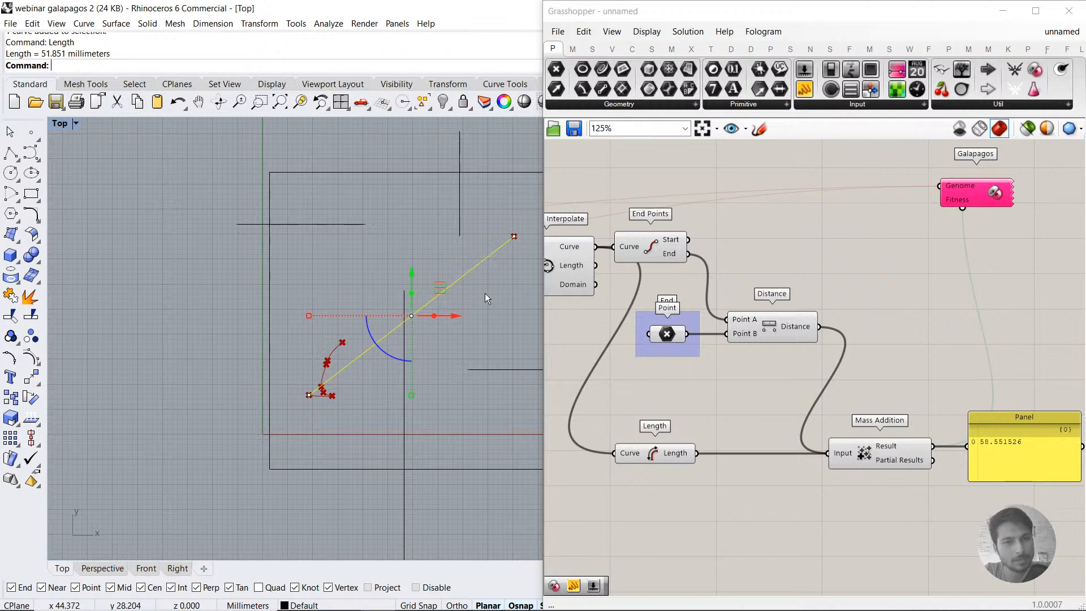
{"action": "left_click", "coordinate": [461, 277]}
{"action": "key", "text": "Delete"}
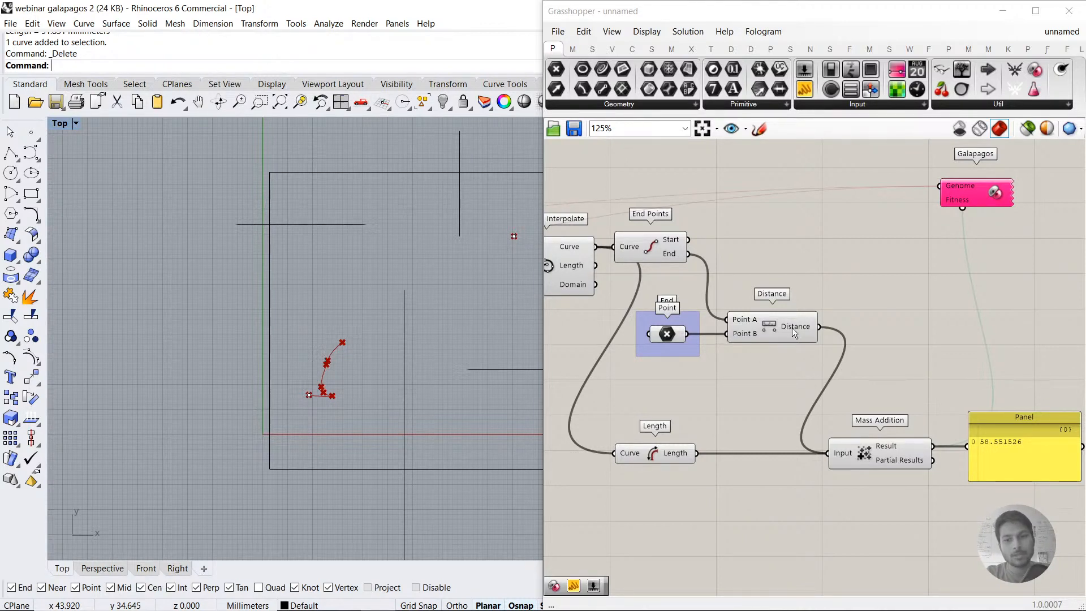
Step: Add a Multiplication component beside Distance and connect the Distance output to its A input
{"action": "left_click_drag", "start_coordinate": [794, 326], "coordinate": [787, 327]}
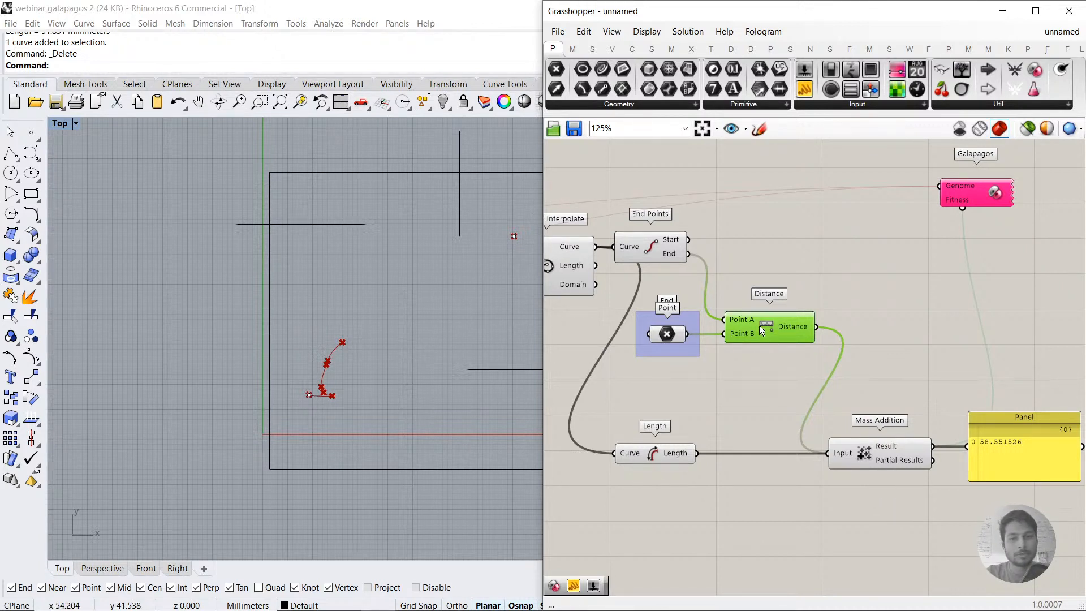
{"action": "left_click", "coordinate": [347, 343]}
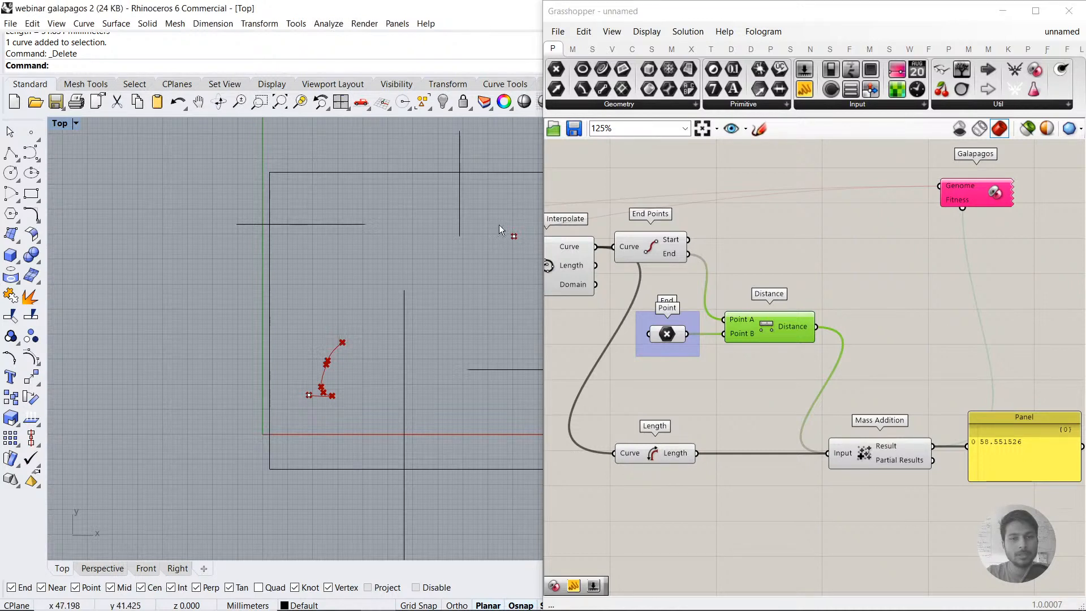
{"action": "left_click_drag", "start_coordinate": [529, 254], "coordinate": [530, 254]}
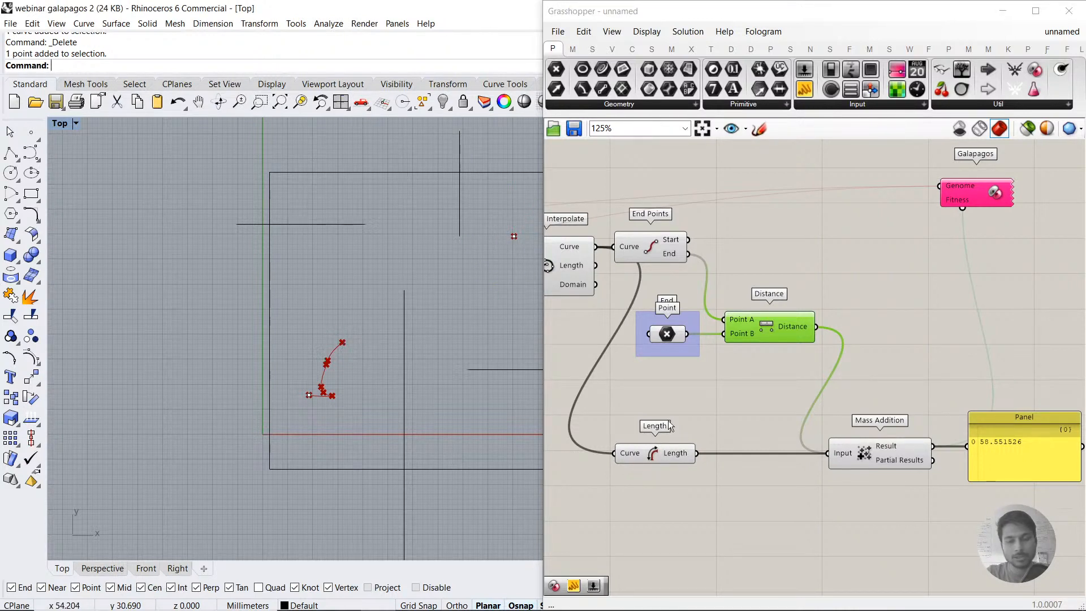
{"action": "double_click", "coordinate": [724, 409]}
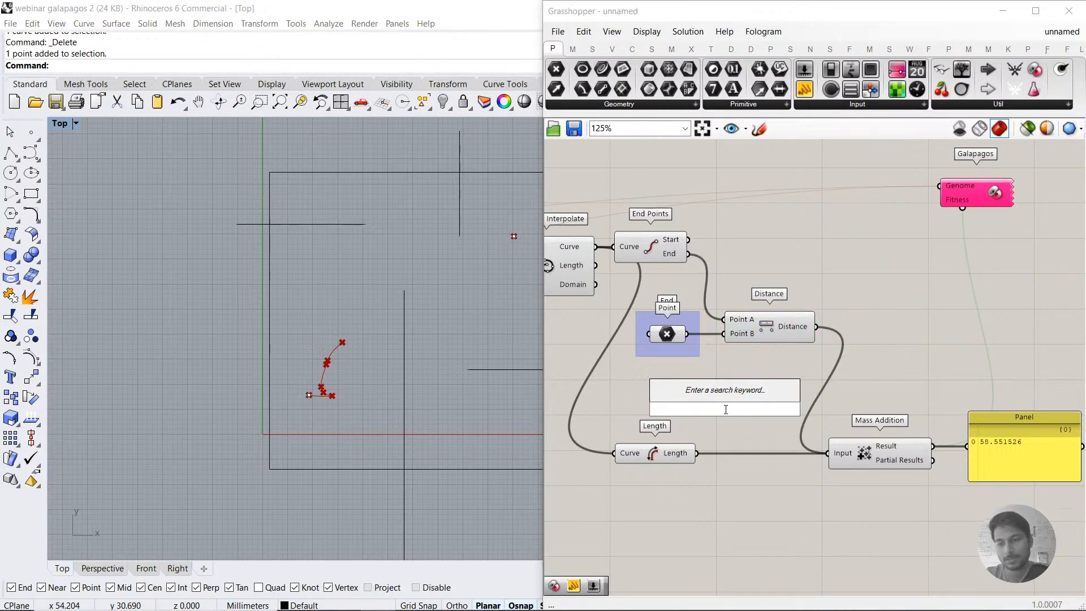
{"action": "type", "text": "*"}
{"action": "key", "text": "Return"}
{"action": "left_click_drag", "start_coordinate": [726, 411], "coordinate": [888, 341]}
Step: Add a number slider from the value 2.5, set it to 5.5 and connect it to Multiplication's B input
{"action": "double_click", "coordinate": [822, 231]}
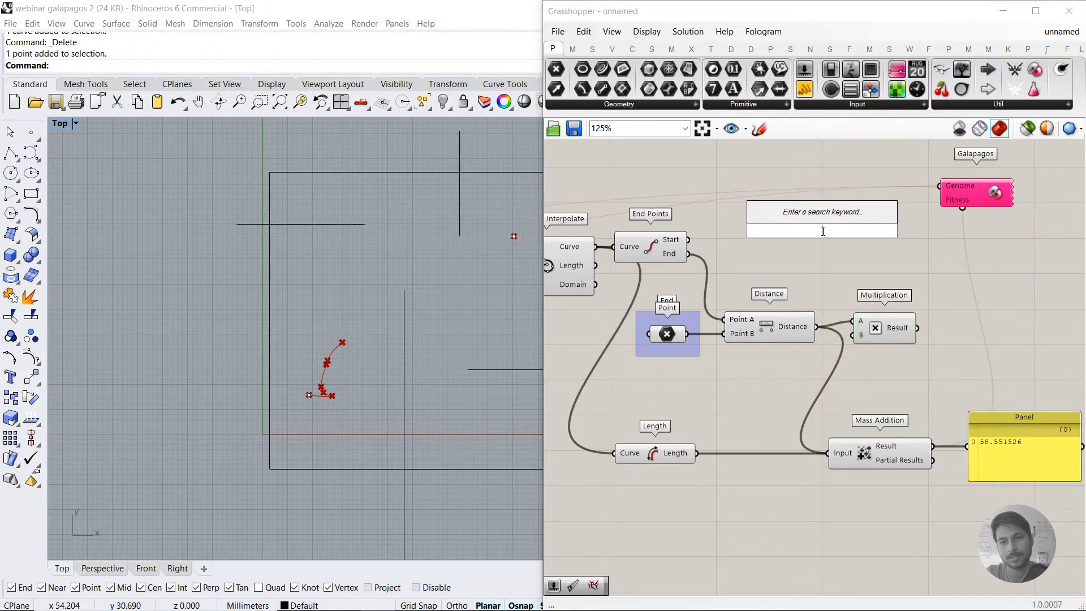
{"action": "type", "text": "2.5"}
{"action": "key", "text": "Return"}
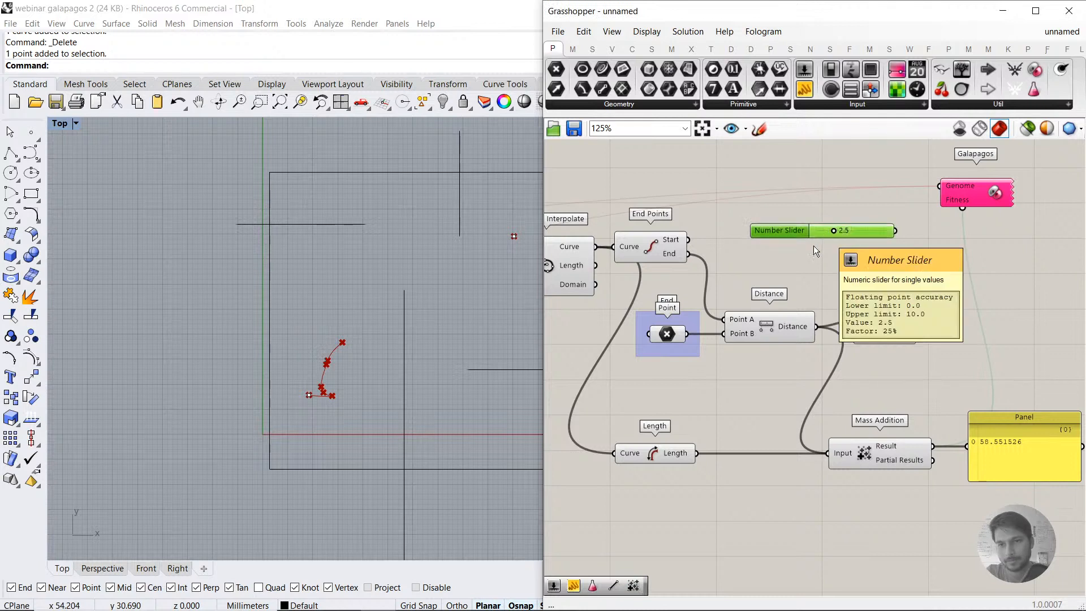
{"action": "left_click_drag", "start_coordinate": [823, 231], "coordinate": [892, 336]}
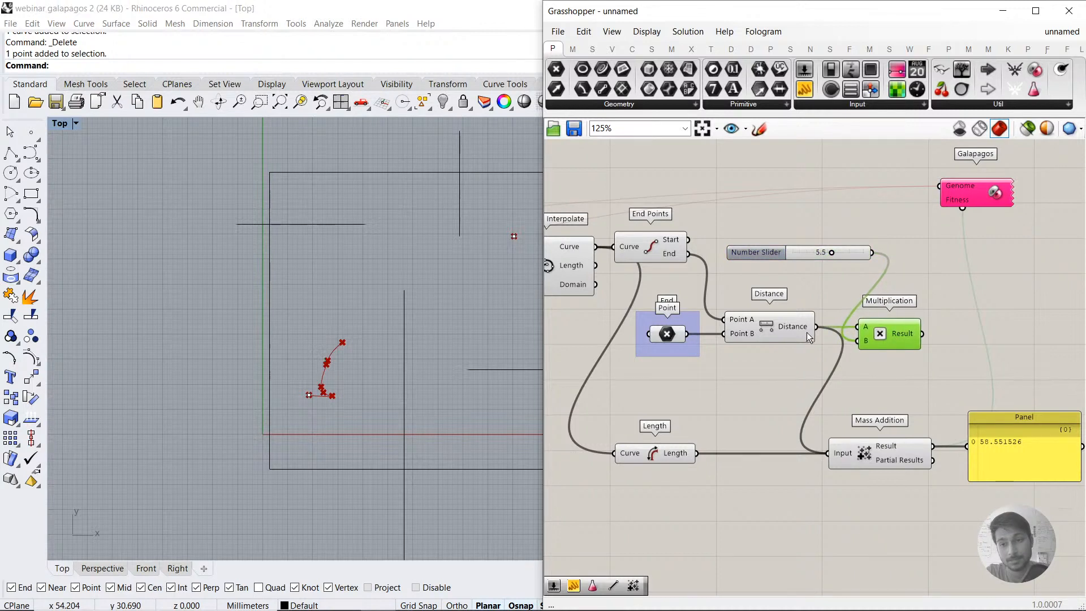
Step: Replace the direct Distance wire into Mass Addition's Input with Multiplication's Result output
{"action": "left_click", "coordinate": [795, 328]}
{"action": "left_click", "coordinate": [668, 247]}
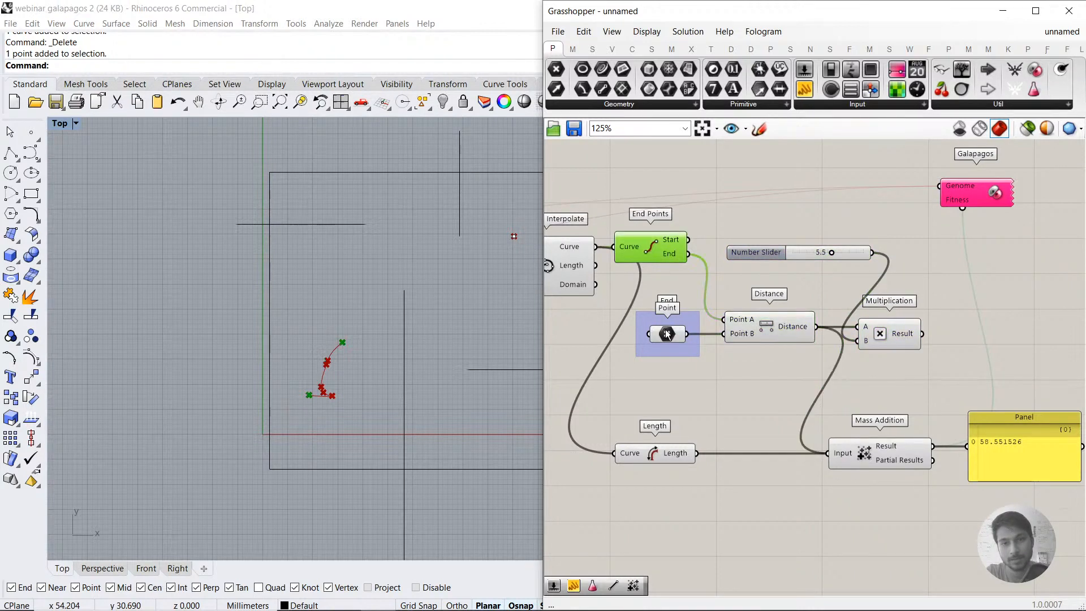
{"action": "left_click", "coordinate": [667, 333]}
{"action": "left_click", "coordinate": [759, 388]}
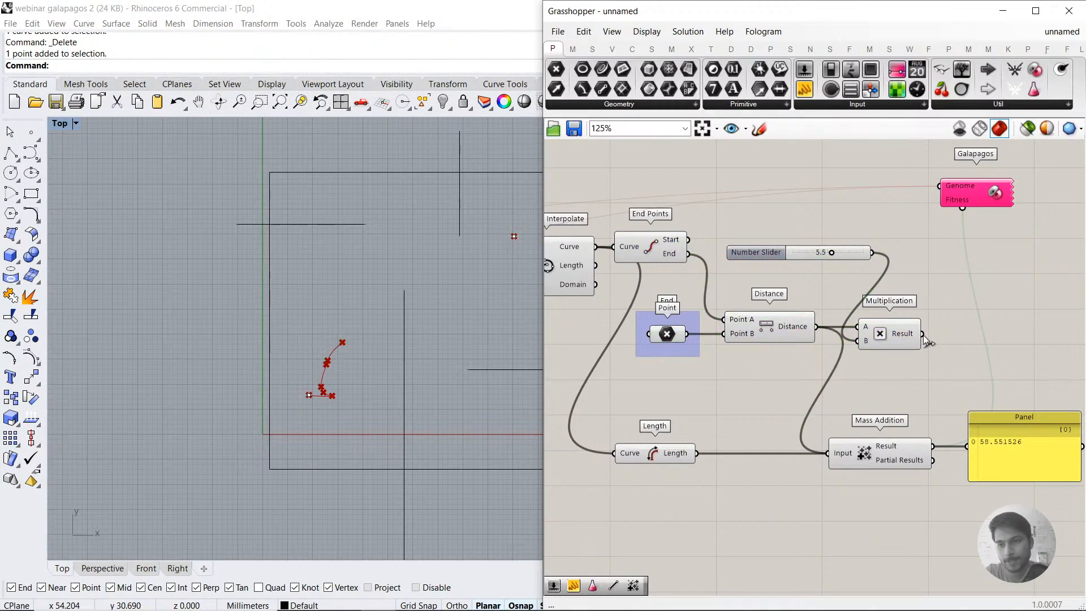
{"action": "left_click_drag", "start_coordinate": [827, 453], "coordinate": [828, 334], "text": "ctrl"}
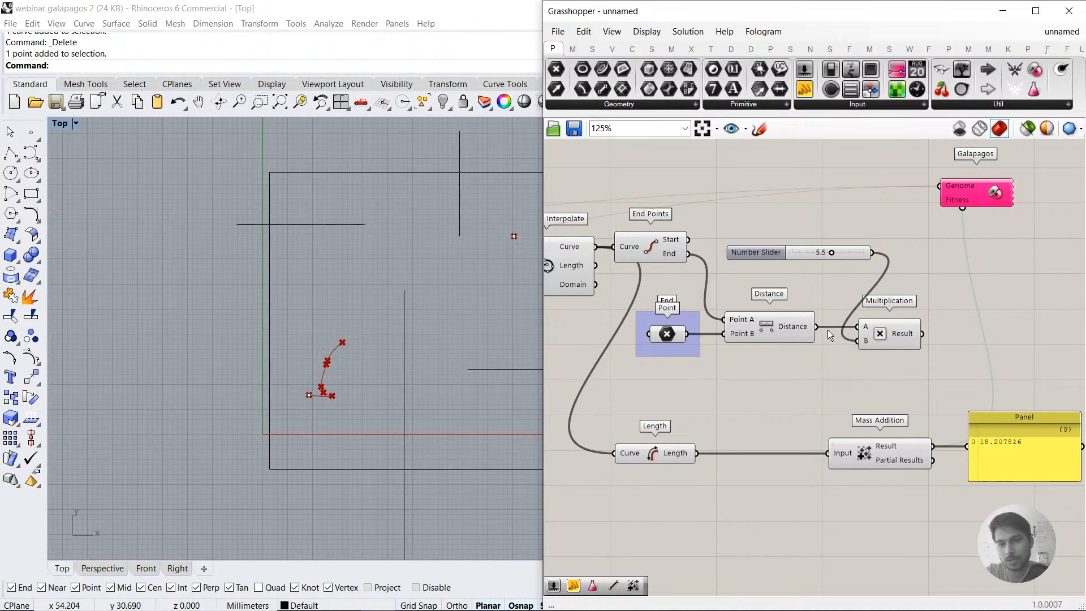
{"action": "left_click_drag", "start_coordinate": [922, 334], "coordinate": [829, 453]}
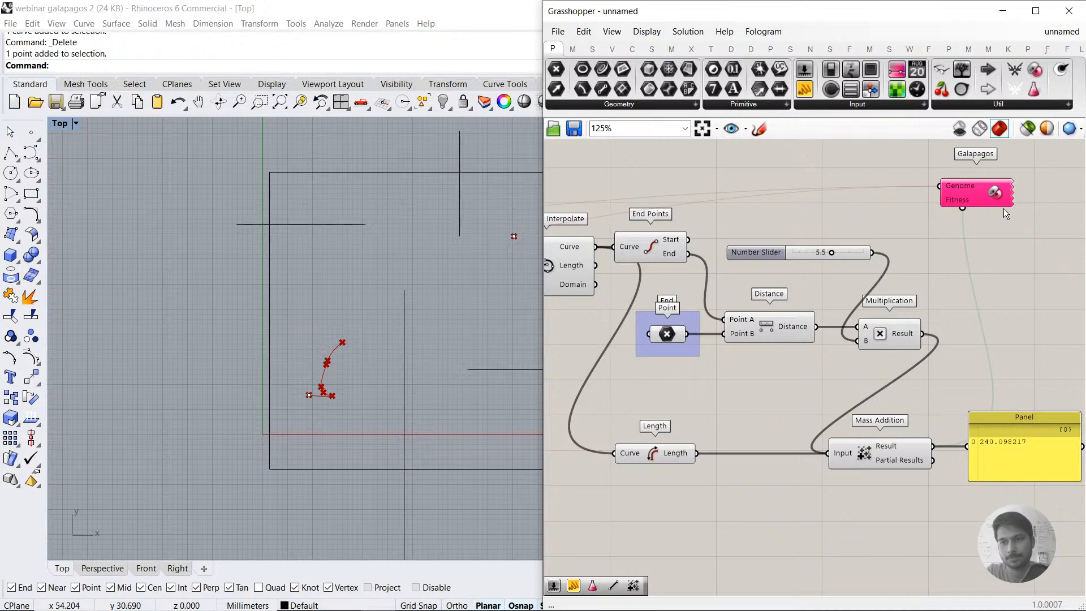
Step: Start the evolutionary solver in the Galapagos editor on the weighted fitness and add additional mutations to the population
{"action": "double_click", "coordinate": [978, 194]}
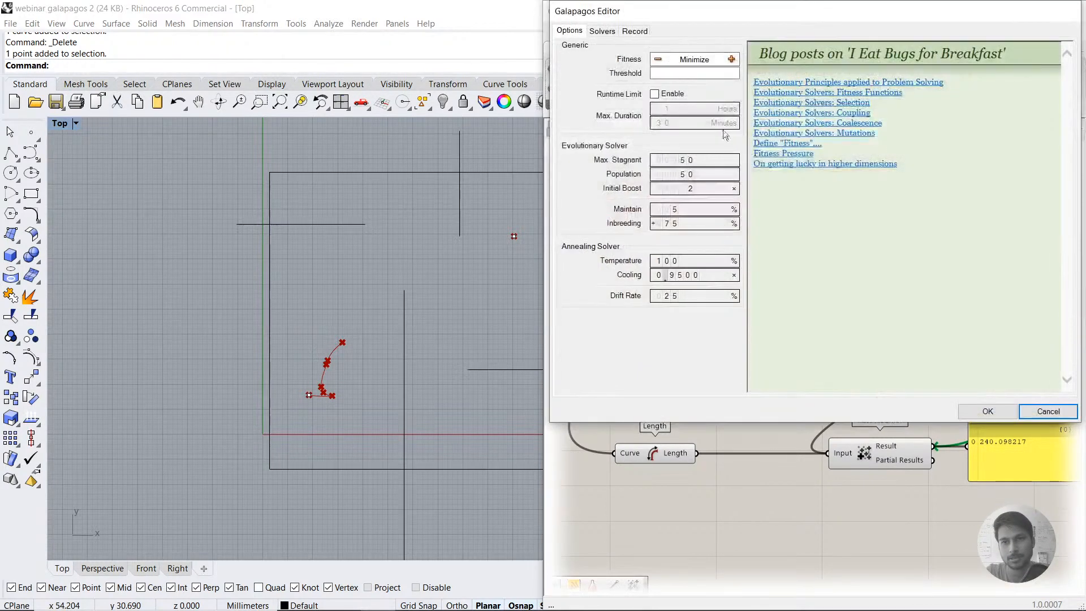
{"action": "left_click_drag", "start_coordinate": [729, 490], "coordinate": [729, 516]}
{"action": "left_click", "coordinate": [603, 30]}
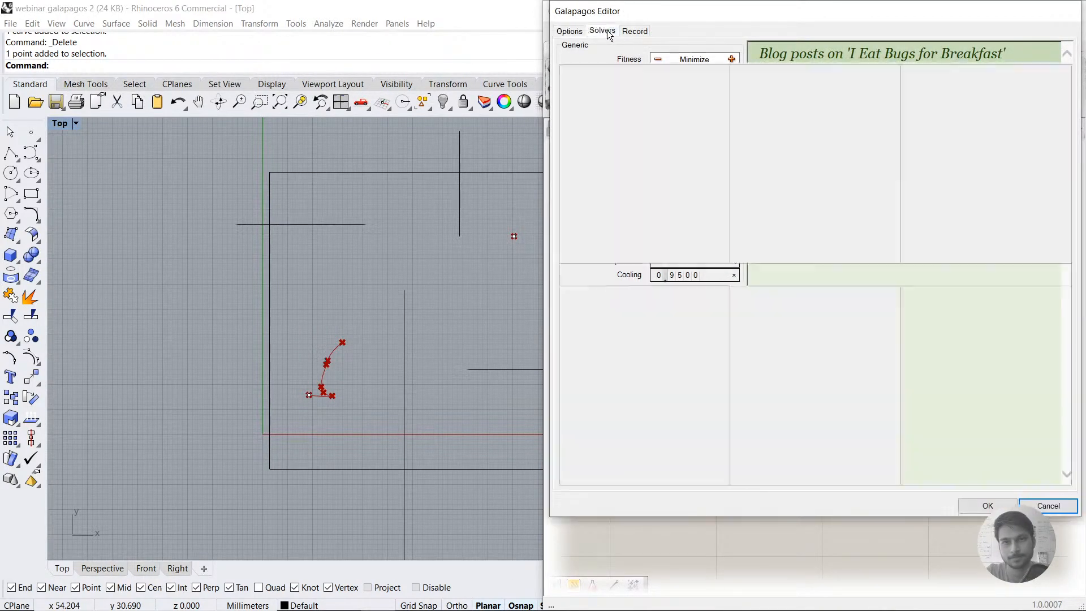
{"action": "left_click", "coordinate": [630, 51]}
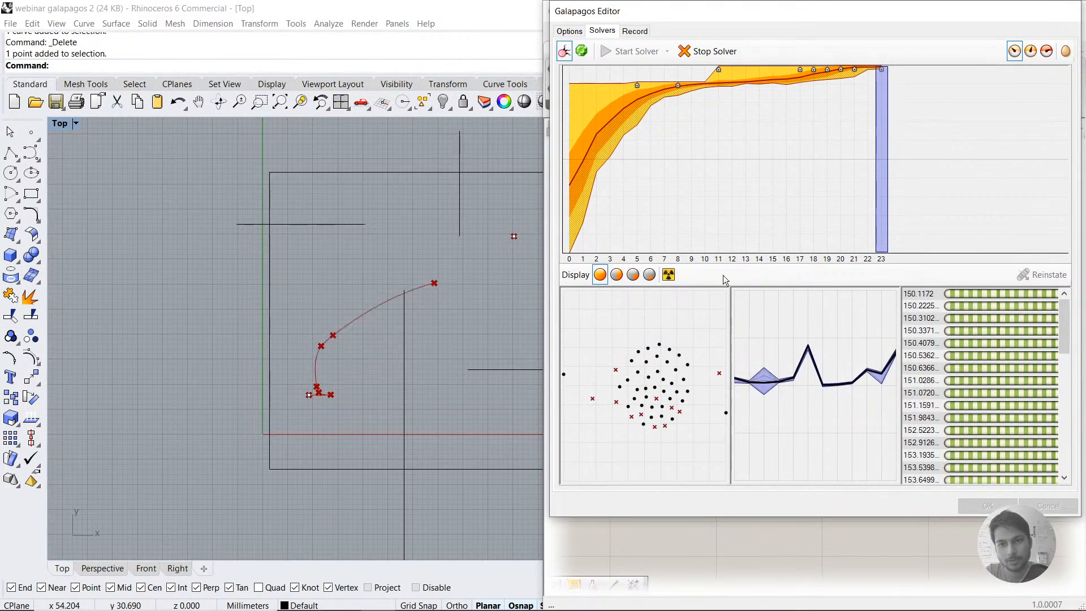
{"action": "left_click", "coordinate": [673, 277]}
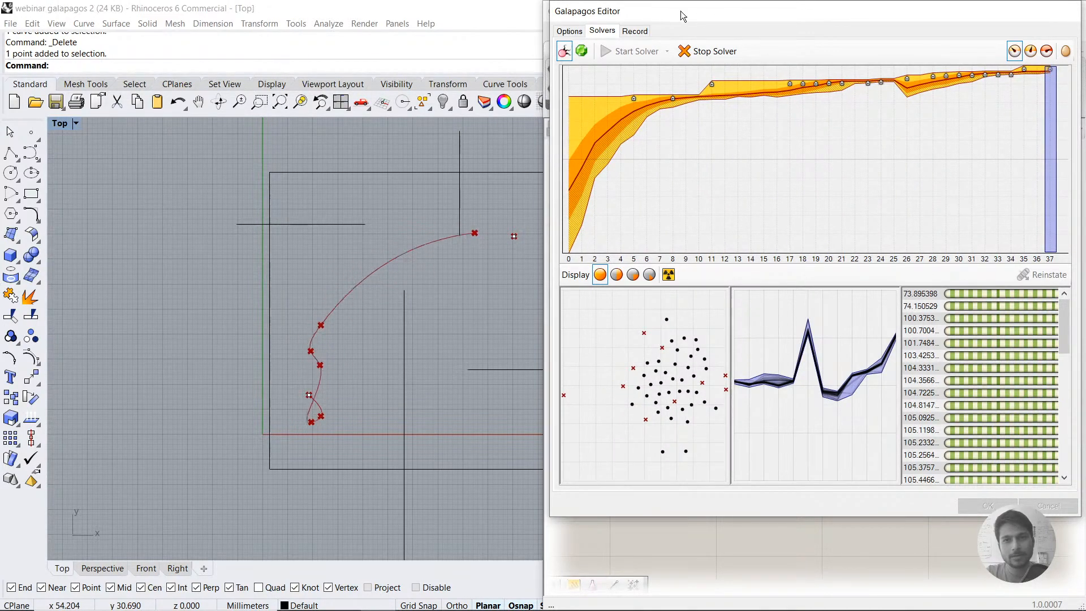
Step: Check the solver's record, and move the Galapagos editor aside to examine both Gene Pools while the solver runs
{"action": "left_click_drag", "start_coordinate": [681, 11], "coordinate": [687, 46]}
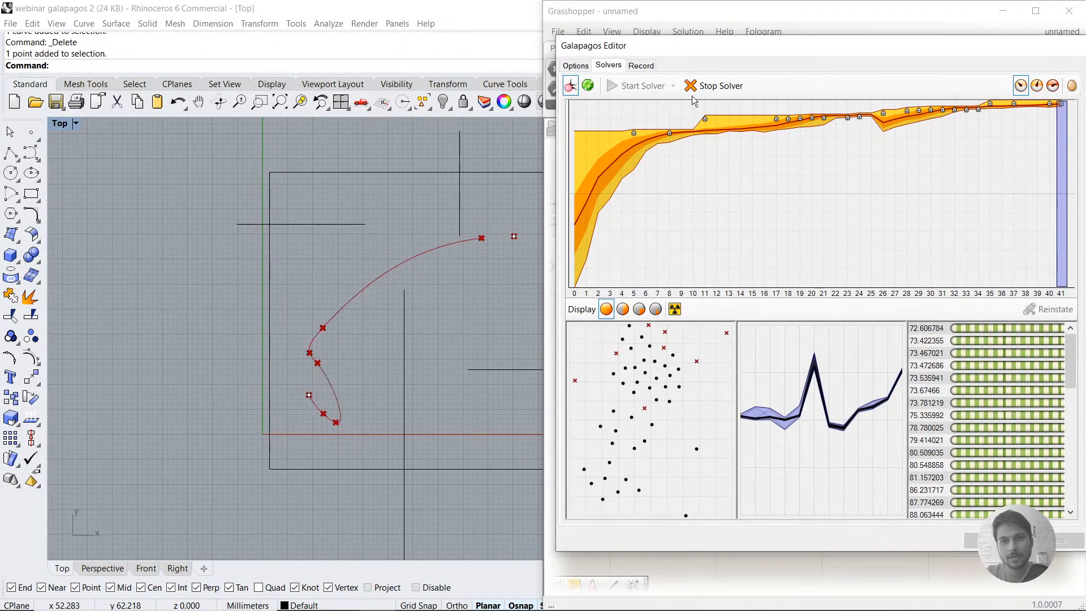
{"action": "left_click", "coordinate": [643, 66]}
{"action": "left_click", "coordinate": [608, 66]}
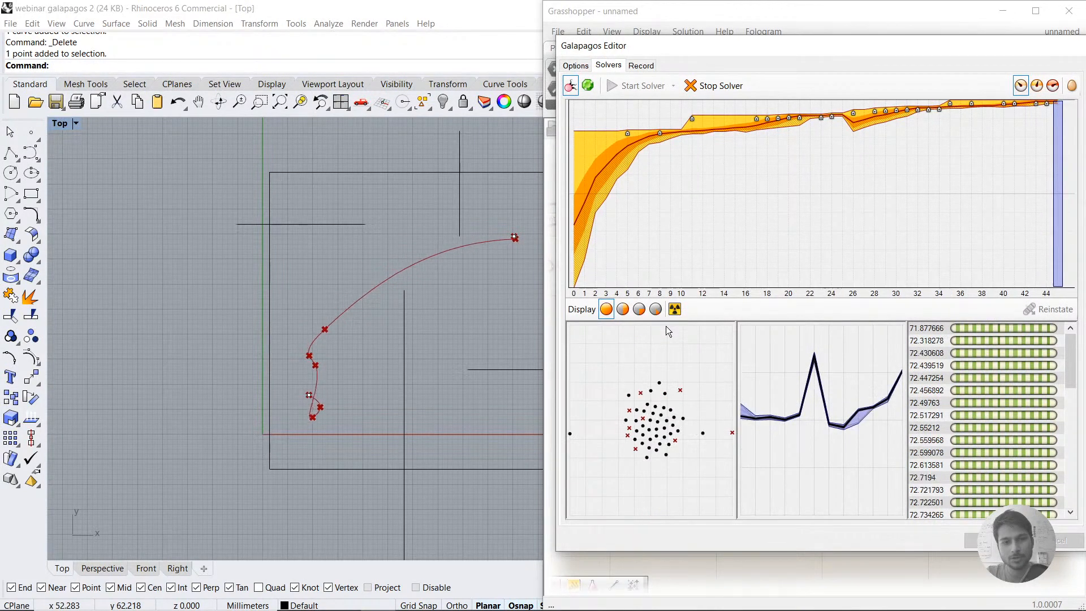
{"action": "left_click_drag", "start_coordinate": [699, 45], "coordinate": [763, 370]}
{"action": "right_click_drag", "start_coordinate": [866, 284], "coordinate": [1079, 297]}
{"action": "right_click_drag", "start_coordinate": [681, 311], "coordinate": [904, 282]}
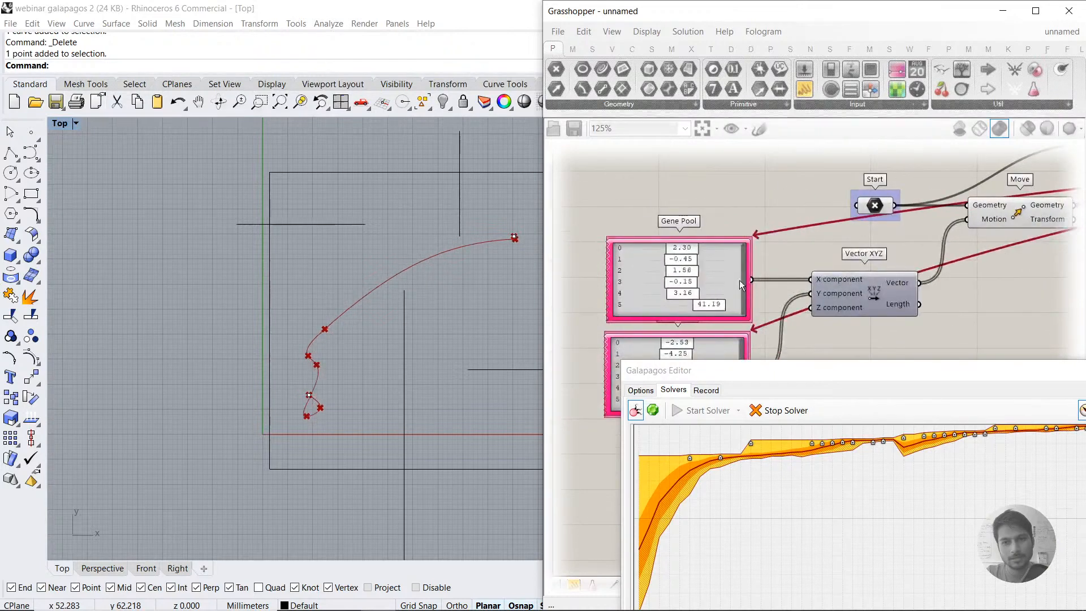
{"action": "right_click_drag", "start_coordinate": [739, 280], "coordinate": [794, 206]}
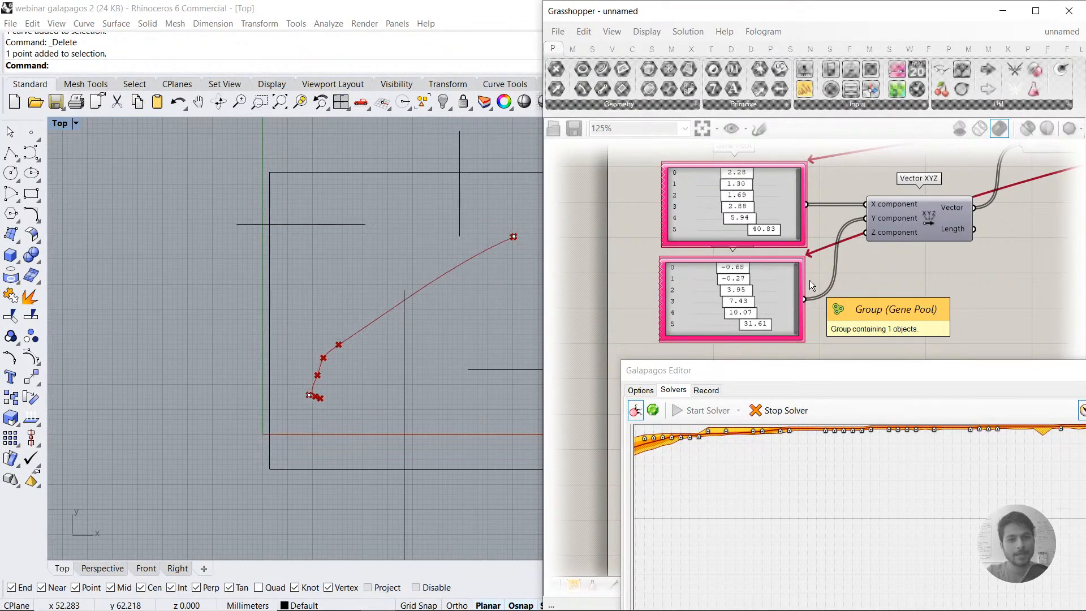
Step: Inspect the evolving path closely around the start point against the solver's progress, and uncover the Gene Pools again
{"action": "left_click_drag", "start_coordinate": [833, 369], "coordinate": [758, 53]}
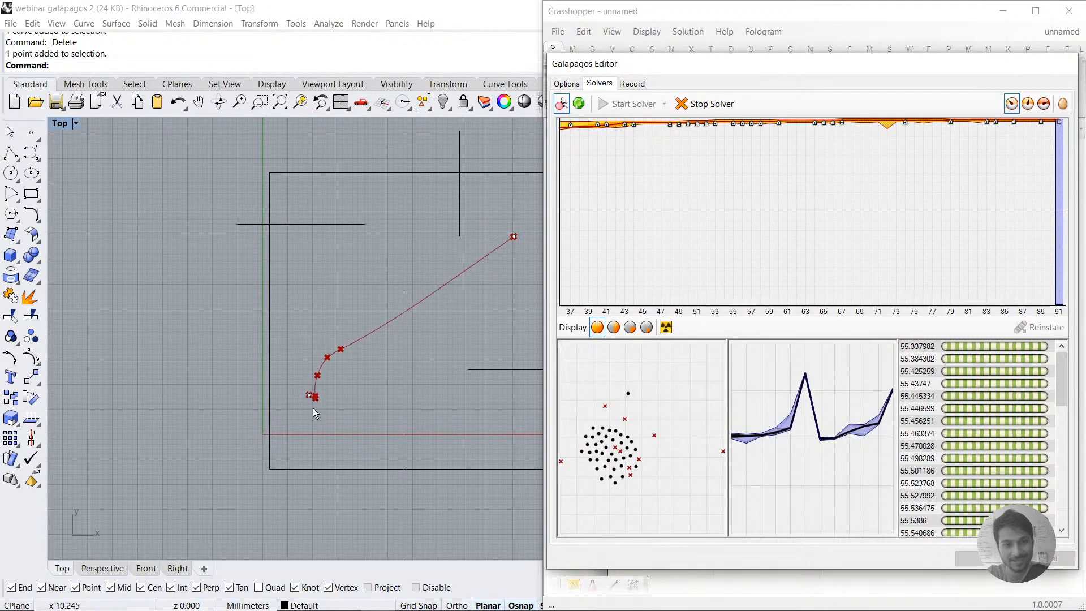
{"action": "scroll", "coordinate": [313, 409], "scroll_direction": "up", "scroll_amount": 5}
{"action": "scroll", "coordinate": [317, 396], "scroll_direction": "up", "scroll_amount": 3}
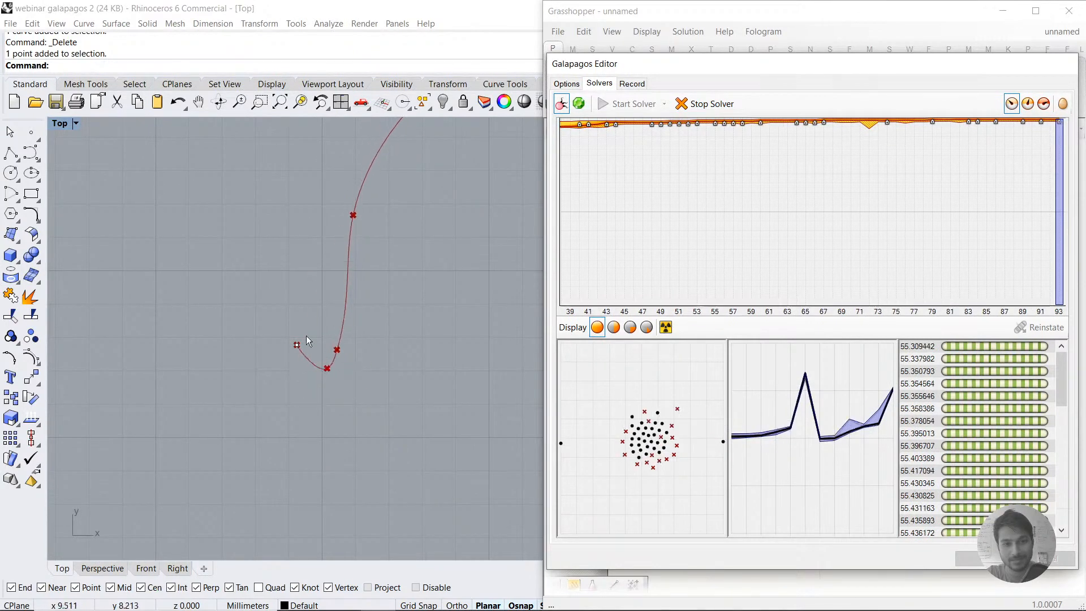
{"action": "scroll", "coordinate": [304, 378], "scroll_direction": "down", "scroll_amount": 3}
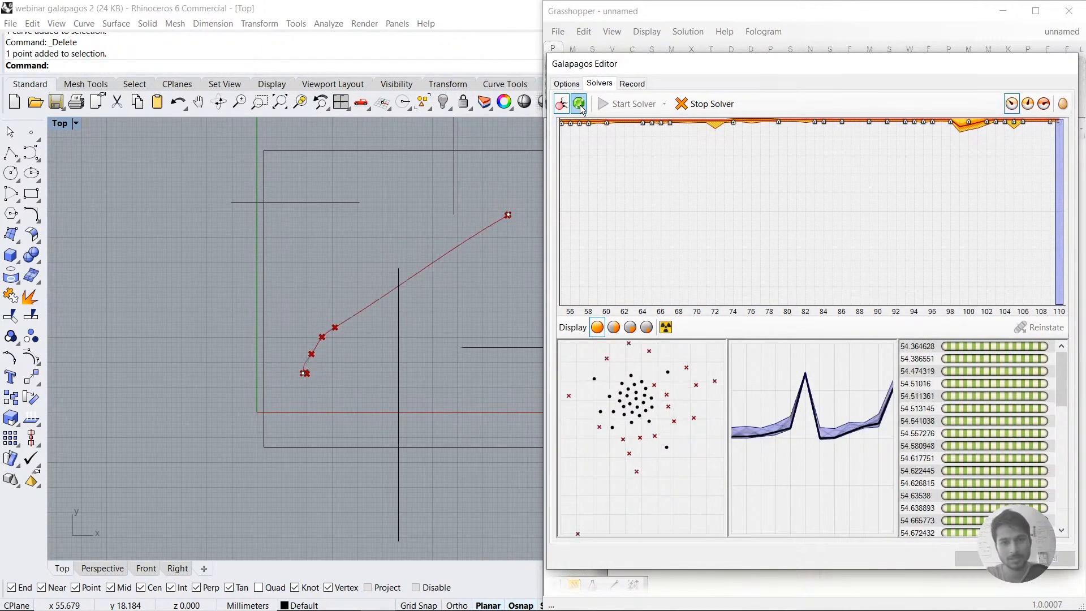
{"action": "left_click_drag", "start_coordinate": [677, 63], "coordinate": [683, 392]}
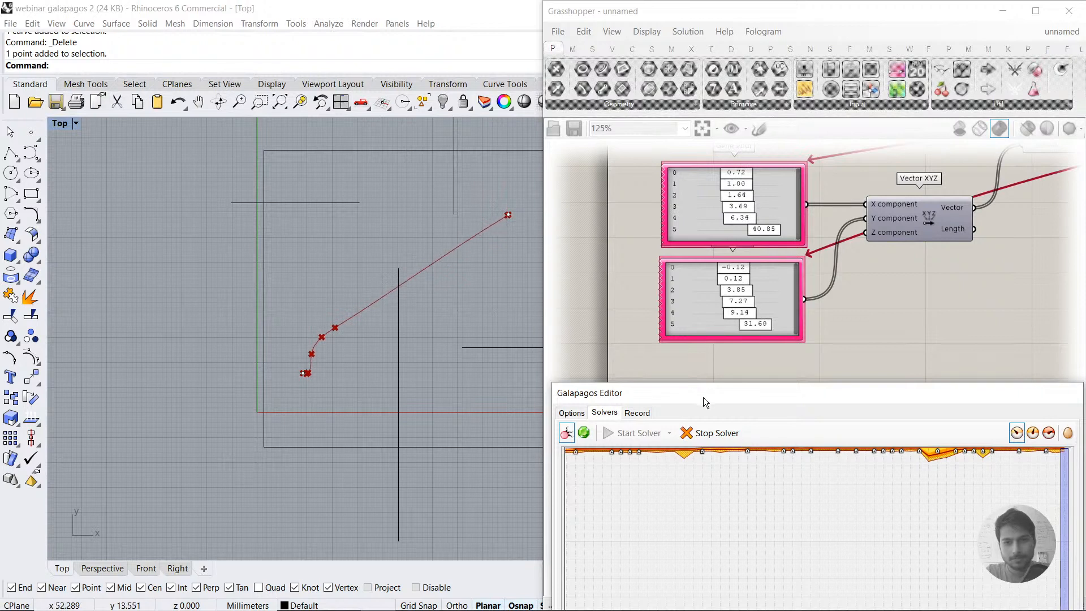
Step: Move the Galapagos editor up beside the viewport and examine the evolving path against the obstacle lines while the solver runs
{"action": "left_click_drag", "start_coordinate": [701, 389], "coordinate": [673, 72]}
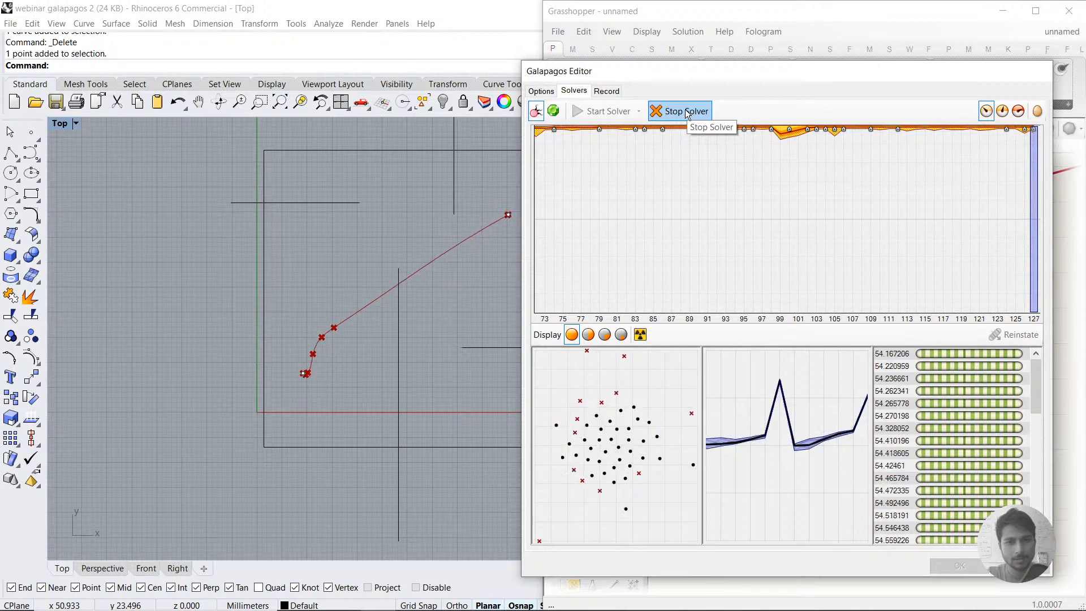
{"action": "right_click_drag", "start_coordinate": [428, 335], "coordinate": [351, 335]}
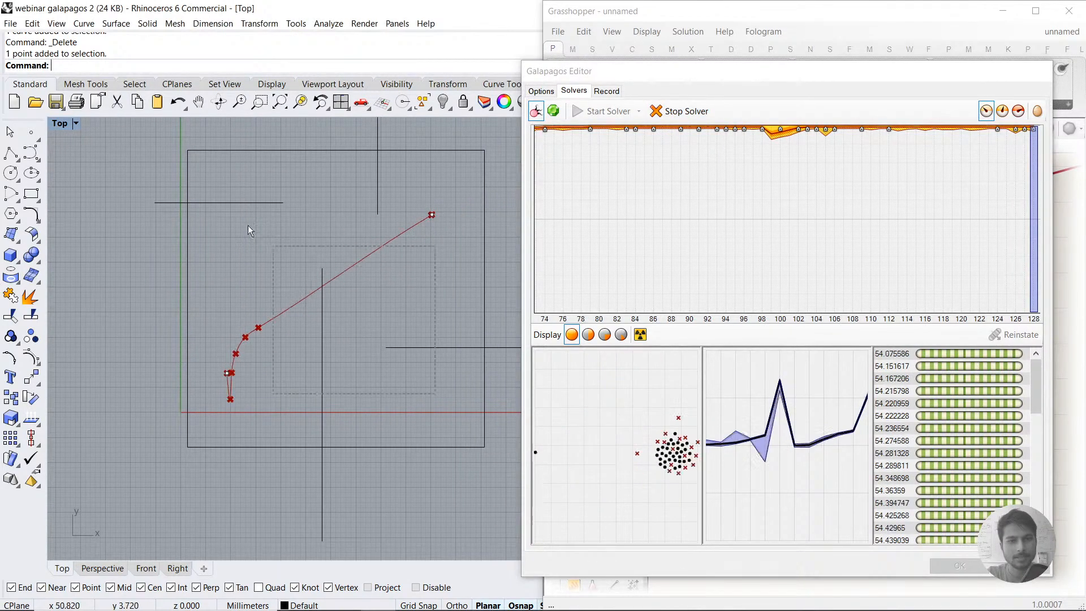
{"action": "left_click", "coordinate": [387, 348]}
{"action": "left_click", "coordinate": [401, 399]}
{"action": "left_click_drag", "start_coordinate": [402, 398], "coordinate": [315, 230]}
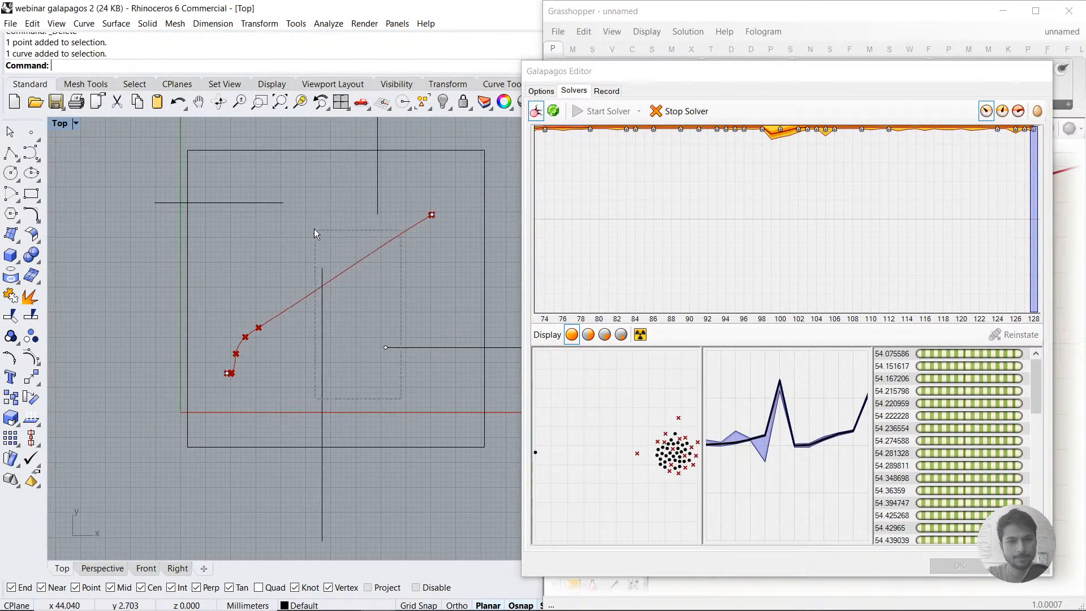
{"action": "left_click_drag", "start_coordinate": [330, 279], "coordinate": [356, 314]}
{"action": "left_click", "coordinate": [357, 317]}
{"action": "left_click_drag", "start_coordinate": [392, 392], "coordinate": [309, 240]}
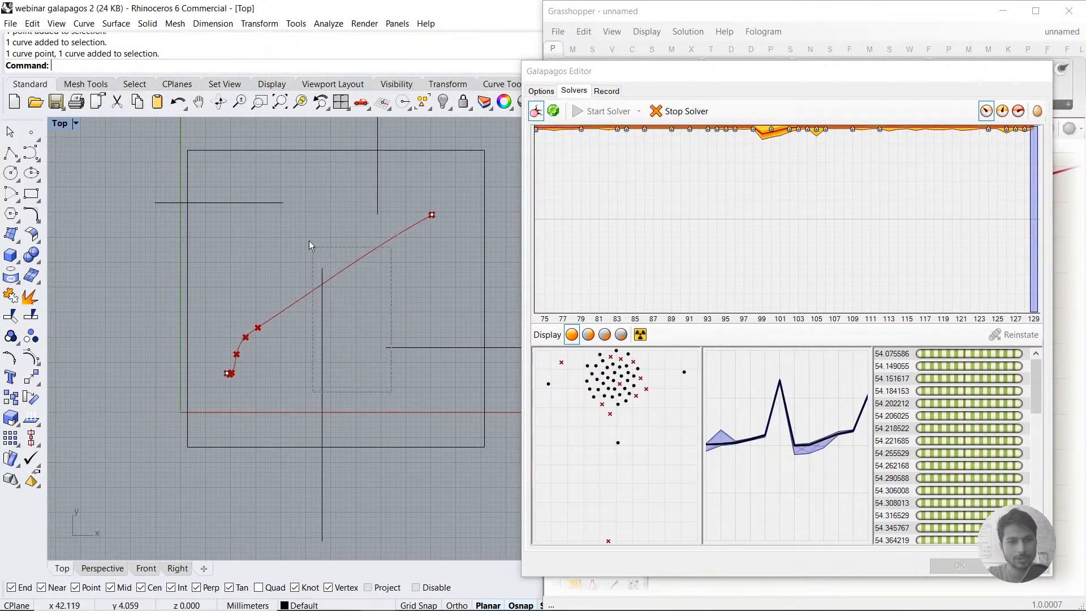
{"action": "left_click_drag", "start_coordinate": [272, 191], "coordinate": [272, 191]}
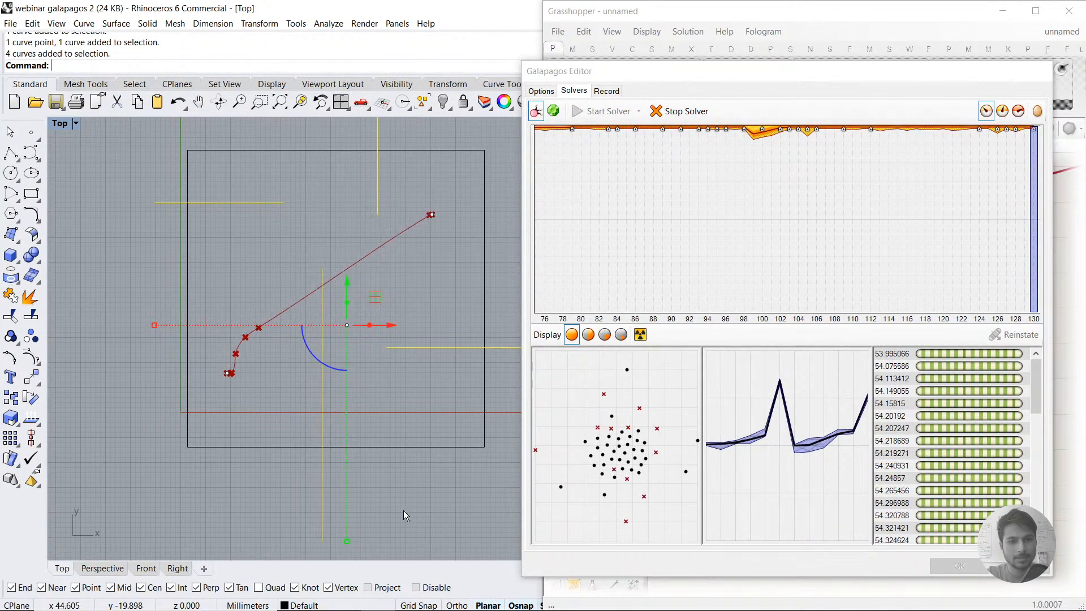
{"action": "left_click", "coordinate": [284, 363]}
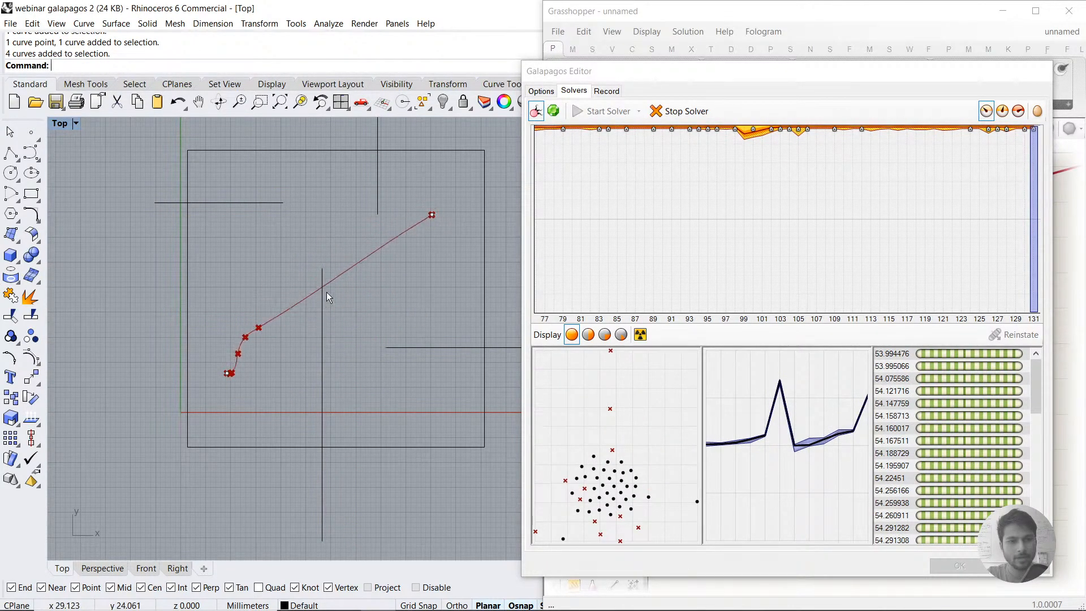
{"action": "left_click", "coordinate": [322, 315]}
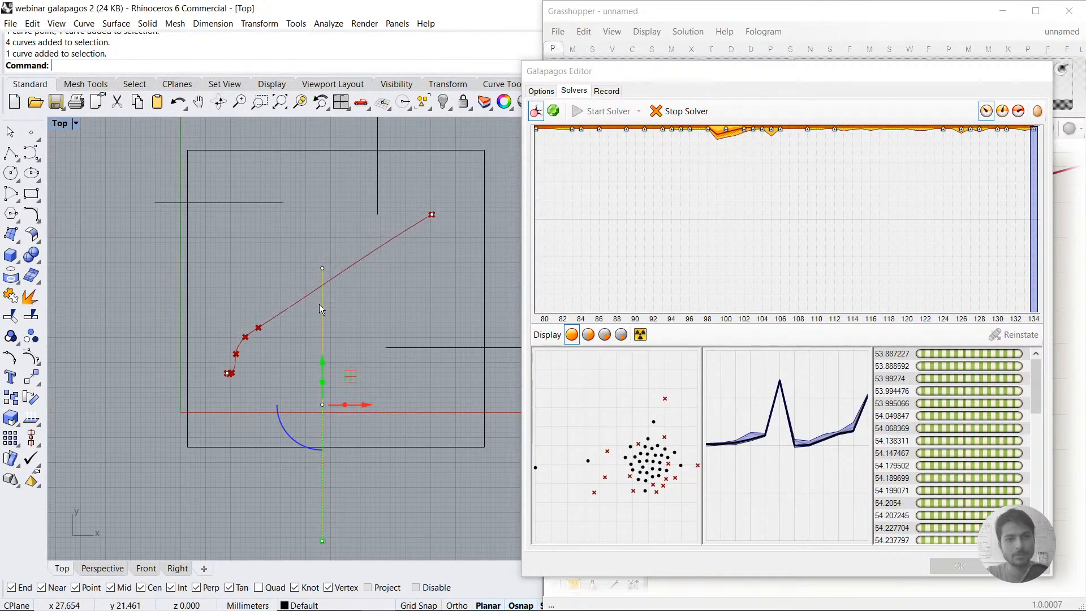
{"action": "left_click", "coordinate": [342, 279]}
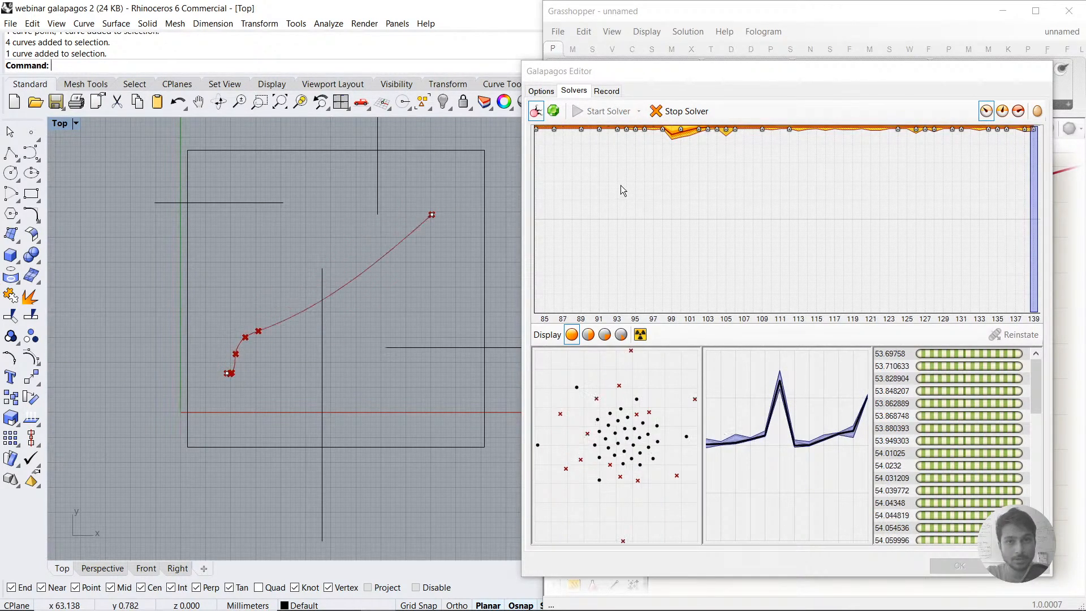
Step: Stop the Galapagos solver and accept its result to return to the definition
{"action": "left_click", "coordinate": [672, 117]}
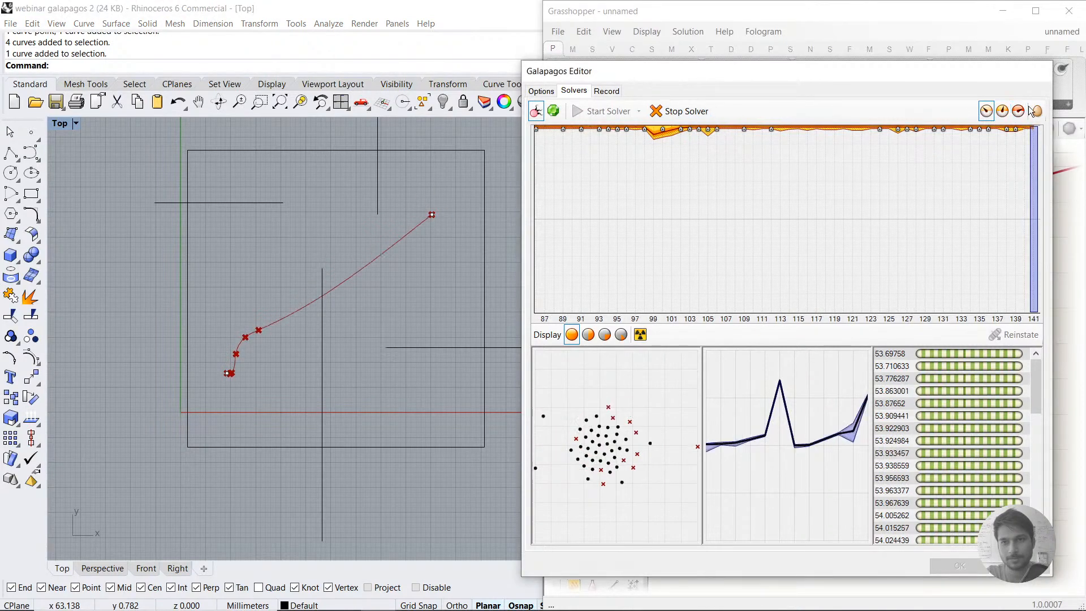
{"action": "left_click", "coordinate": [679, 112]}
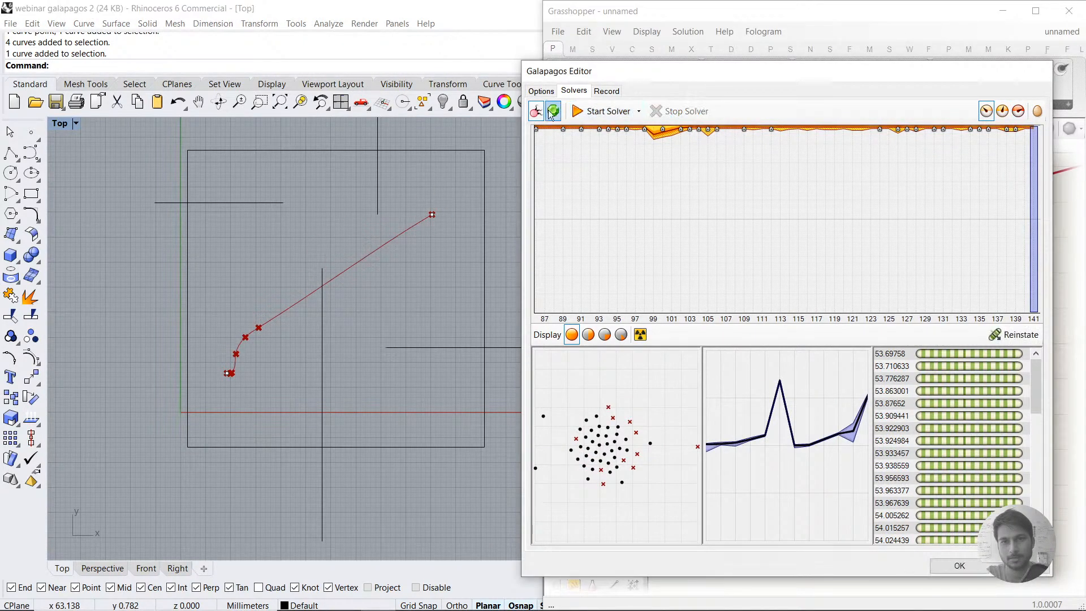
{"action": "left_click", "coordinate": [960, 566]}
Step: Try a Multiple Curves intersection component in the free space below the Interpolate component
{"action": "scroll", "coordinate": [862, 385], "scroll_direction": "down", "scroll_amount": 3}
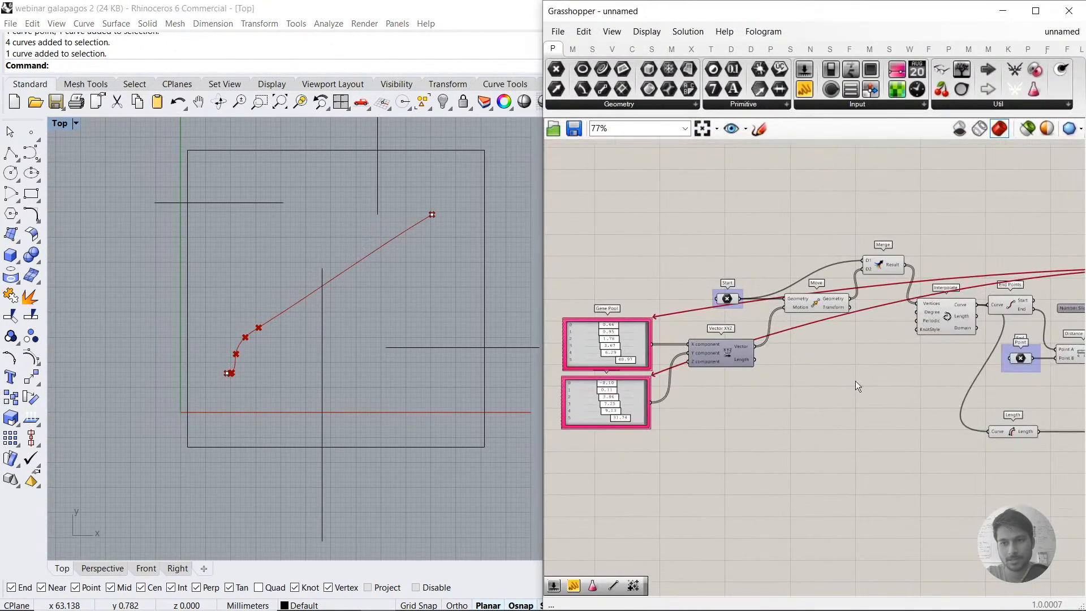
{"action": "scroll", "coordinate": [888, 353], "scroll_direction": "up", "scroll_amount": 1}
{"action": "right_click_drag", "start_coordinate": [858, 361], "coordinate": [759, 357]}
{"action": "right_click_drag", "start_coordinate": [941, 364], "coordinate": [829, 341]}
{"action": "left_click", "coordinate": [793, 448]}
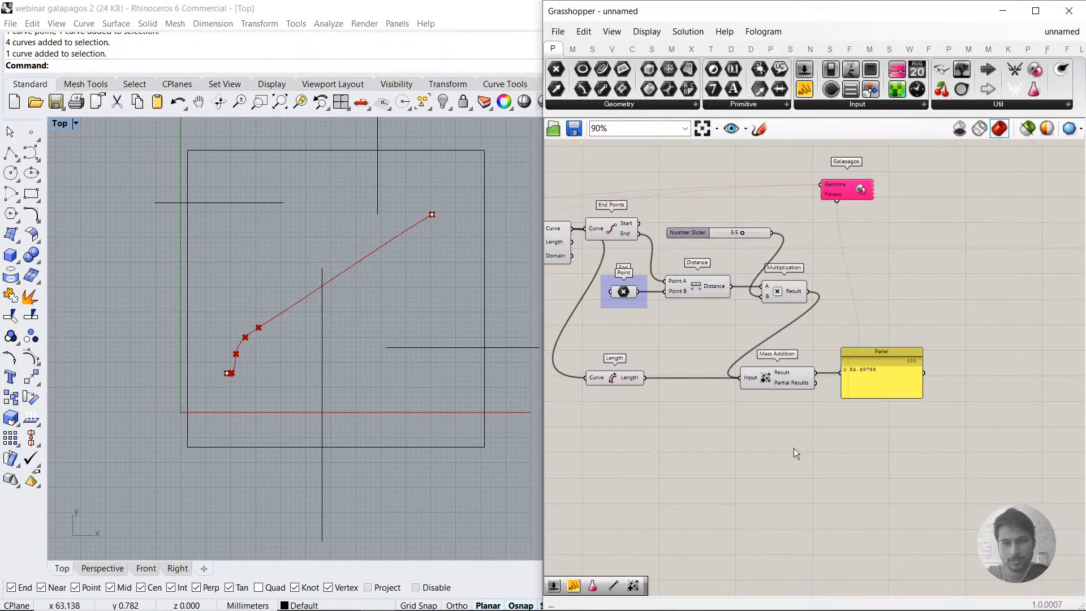
{"action": "right_click_drag", "start_coordinate": [614, 424], "coordinate": [868, 429]}
{"action": "double_click", "coordinate": [654, 487]}
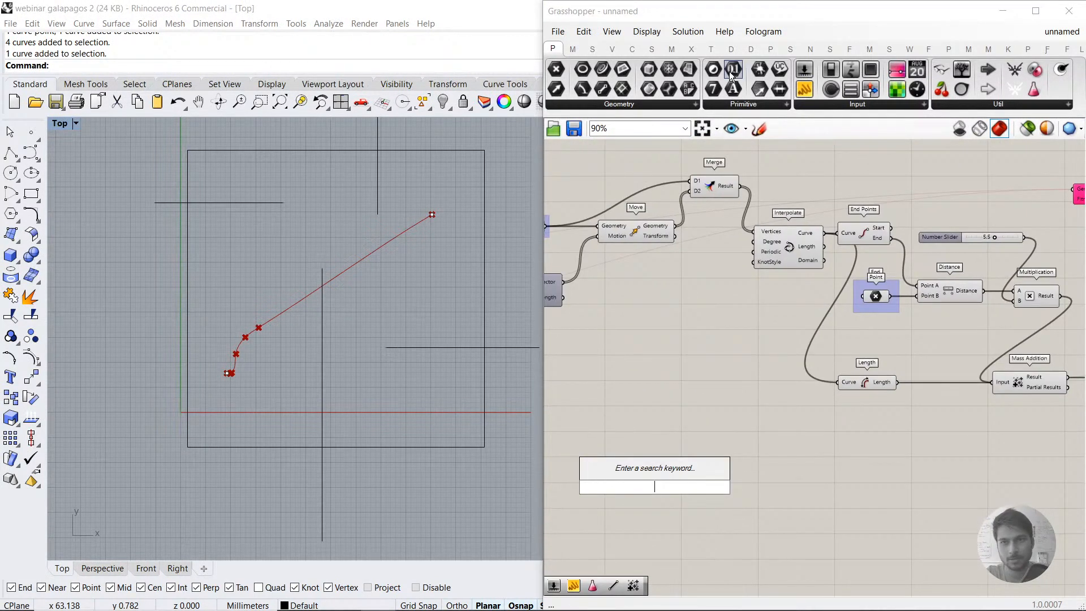
{"action": "left_click", "coordinate": [695, 49]}
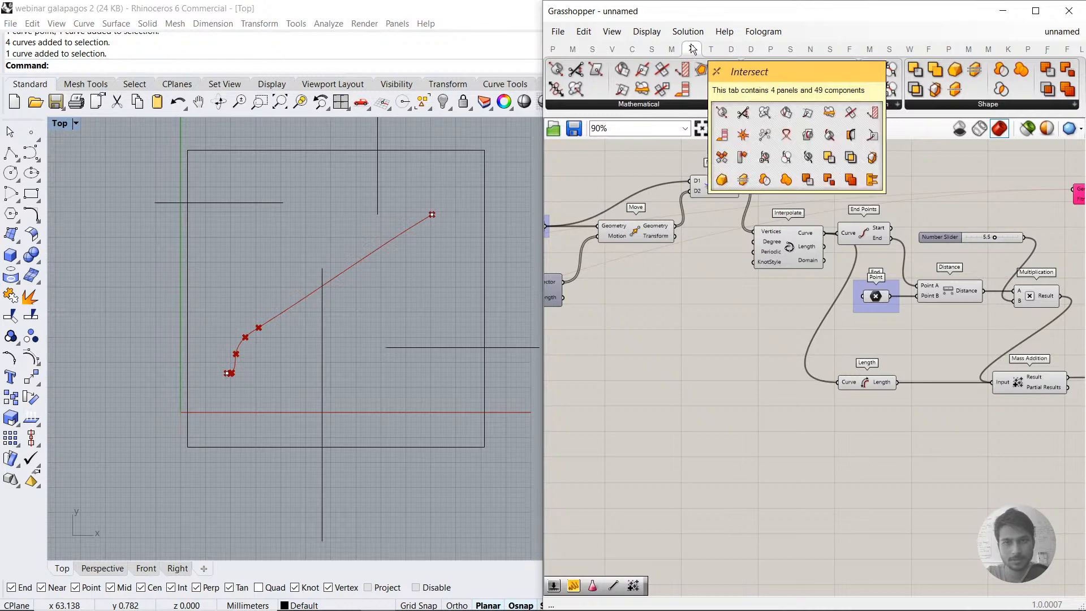
{"action": "left_click", "coordinate": [769, 105]}
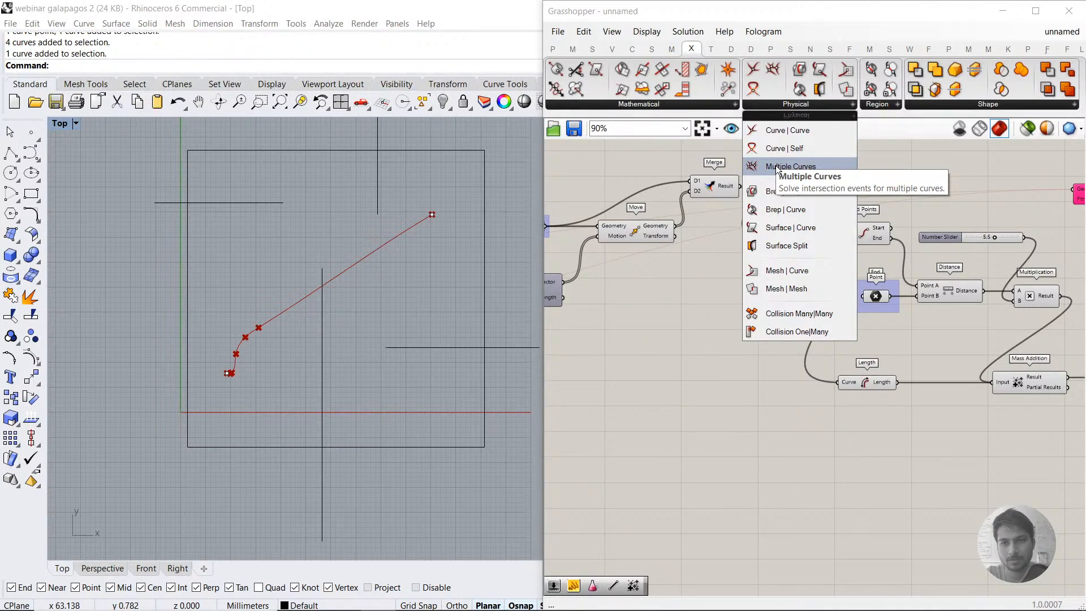
{"action": "left_click_drag", "start_coordinate": [777, 168], "coordinate": [752, 373]}
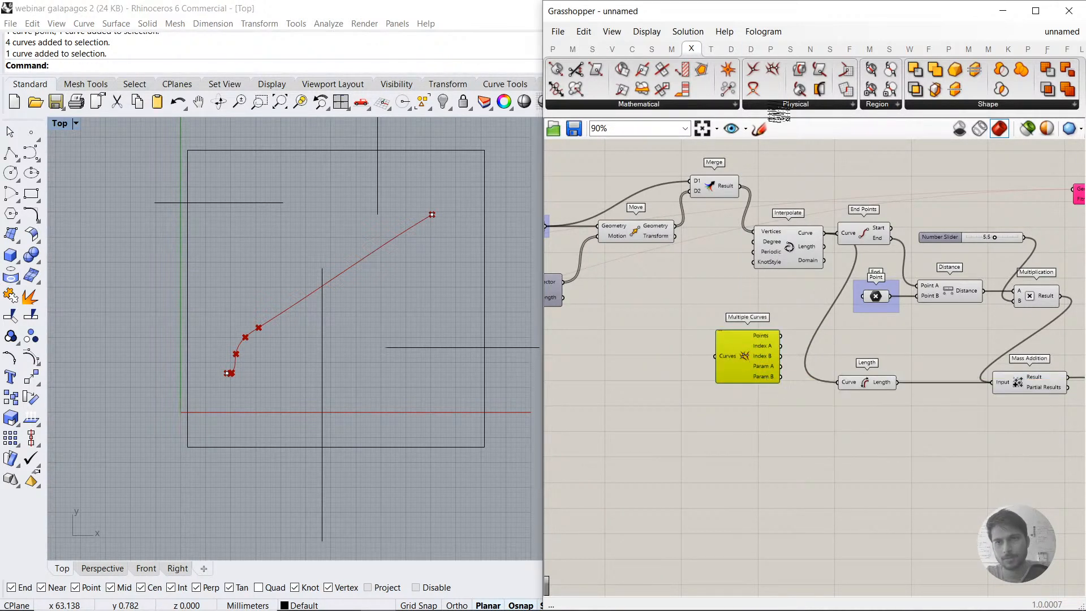
Step: Replace the Multiple Curves component with a Curve | Curve intersection and feed Interpolate's Curve output into its Curve A input
{"action": "left_click", "coordinate": [778, 106]}
{"action": "left_click_drag", "start_coordinate": [786, 132], "coordinate": [755, 402]}
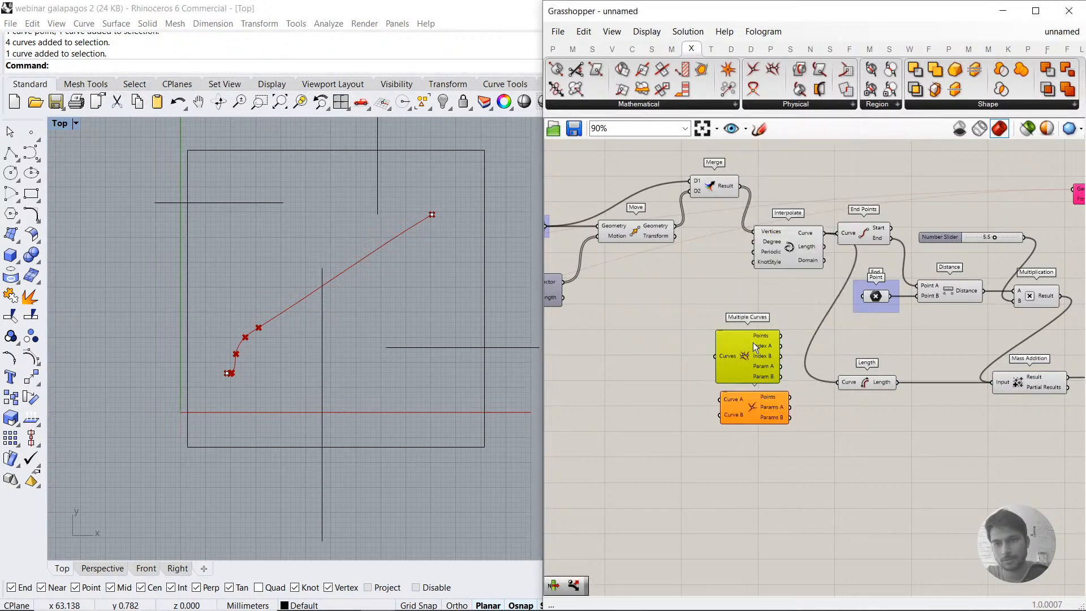
{"action": "key", "text": "Delete"}
{"action": "right_click_drag", "start_coordinate": [714, 294], "coordinate": [742, 298]}
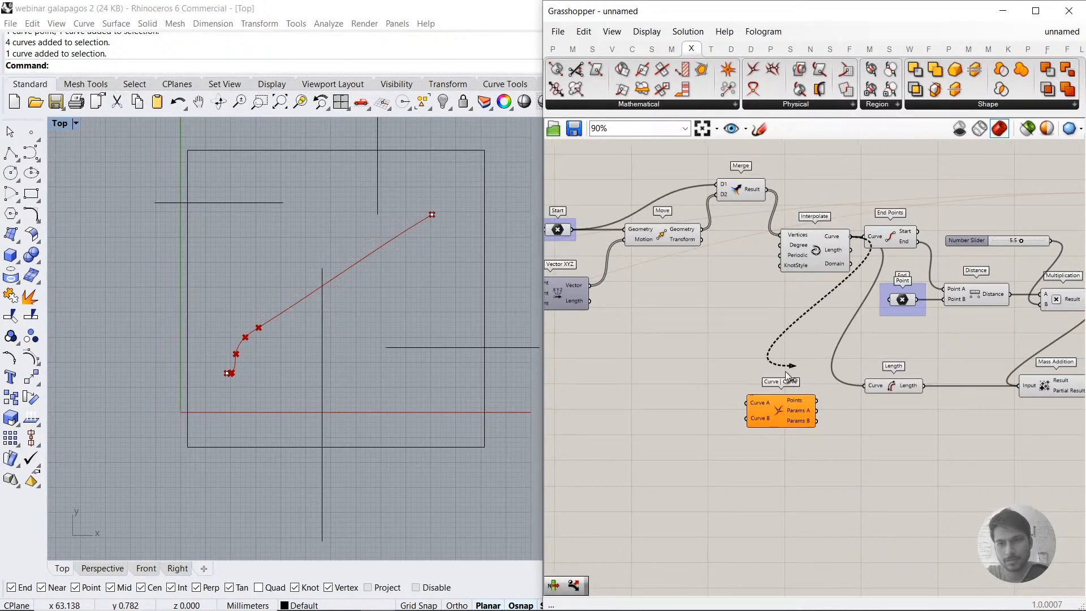
{"action": "left_click_drag", "start_coordinate": [785, 371], "coordinate": [746, 403]}
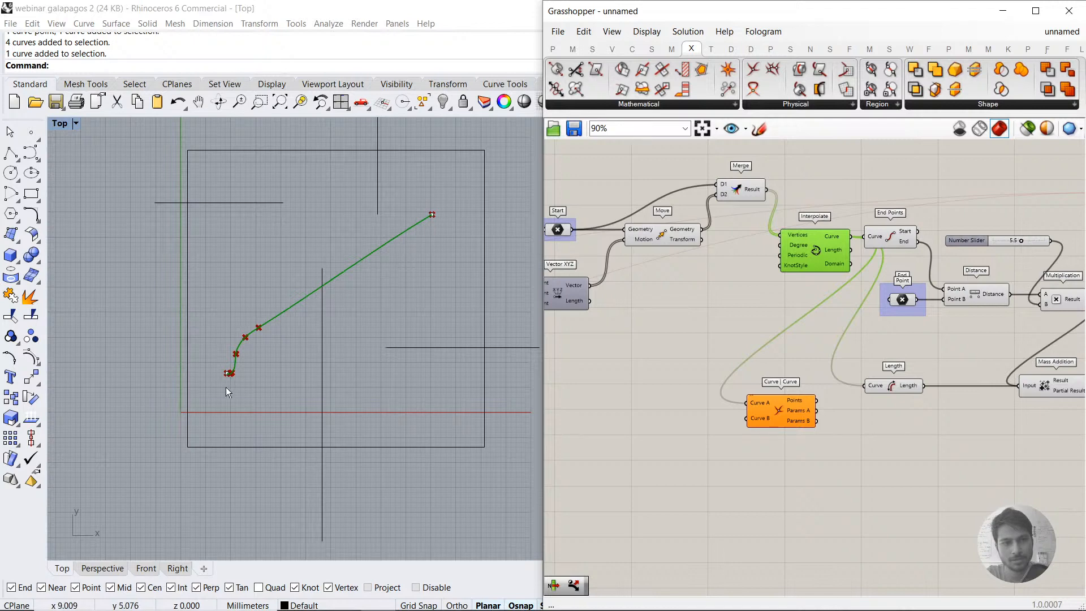
Step: Add a Curve parameter beside Curve | Curve and reference the multiple obstacle curves from the Top viewport
{"action": "double_click", "coordinate": [661, 443]}
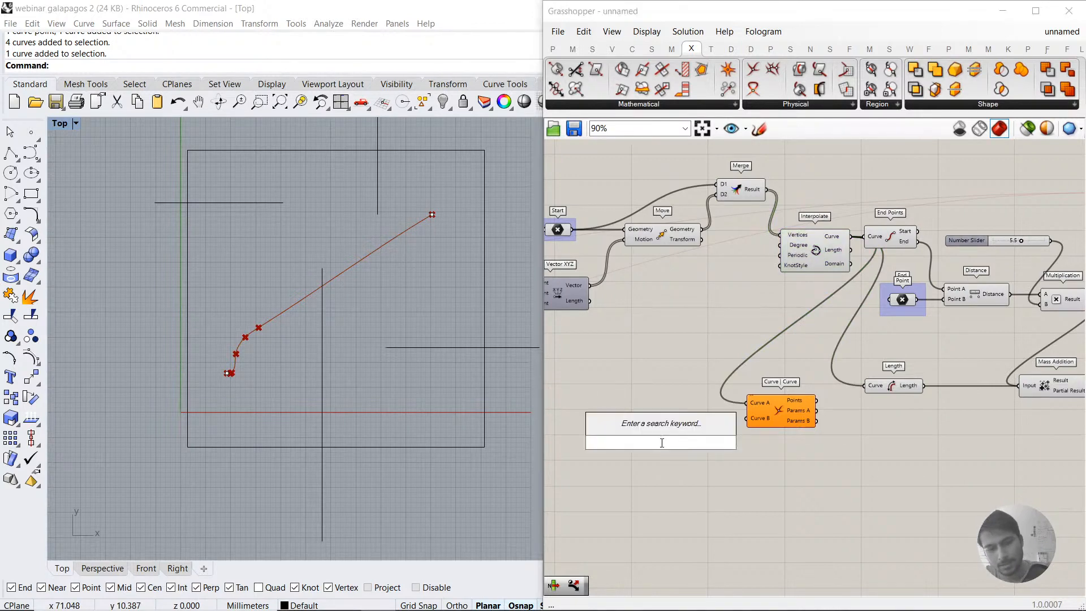
{"action": "type", "text": "CUR"}
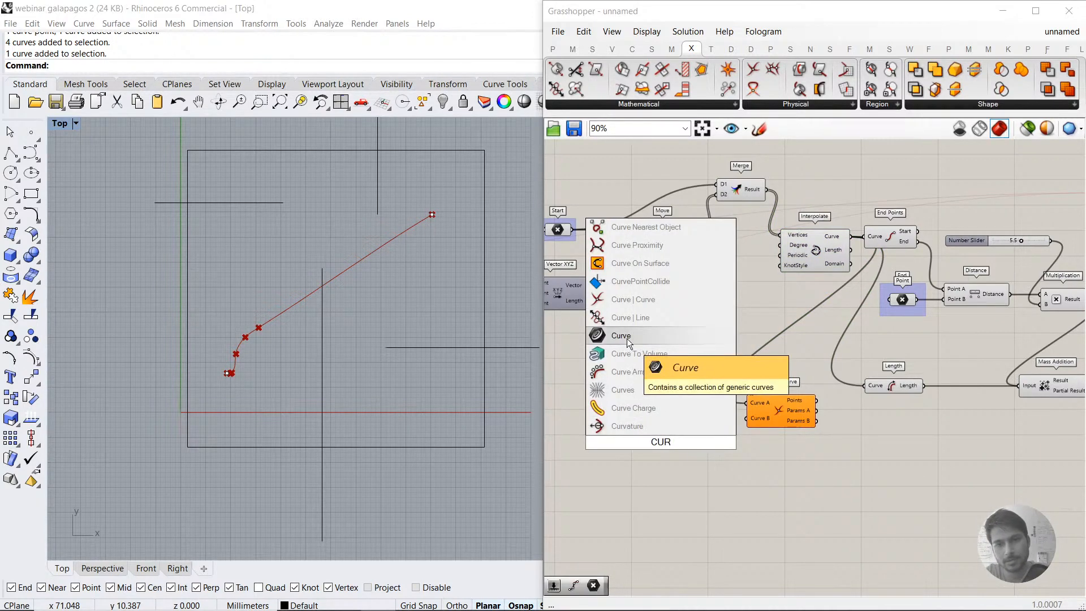
{"action": "left_click", "coordinate": [626, 338]}
{"action": "right_click", "coordinate": [658, 439]}
{"action": "left_click", "coordinate": [679, 505]}
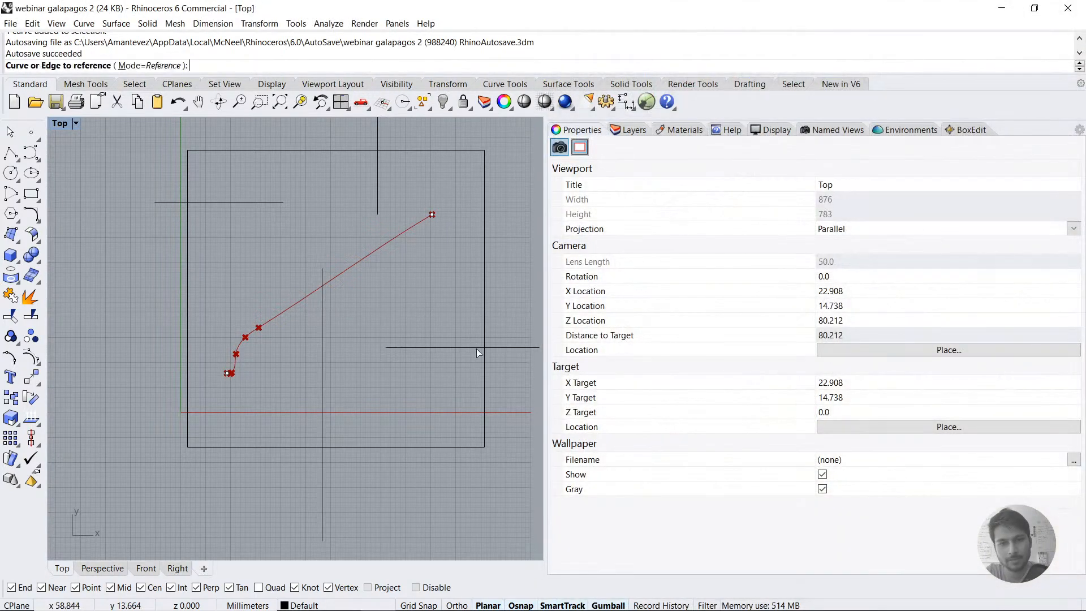
{"action": "left_click", "coordinate": [475, 348]}
{"action": "left_click", "coordinate": [378, 168]}
{"action": "left_click", "coordinate": [265, 203]}
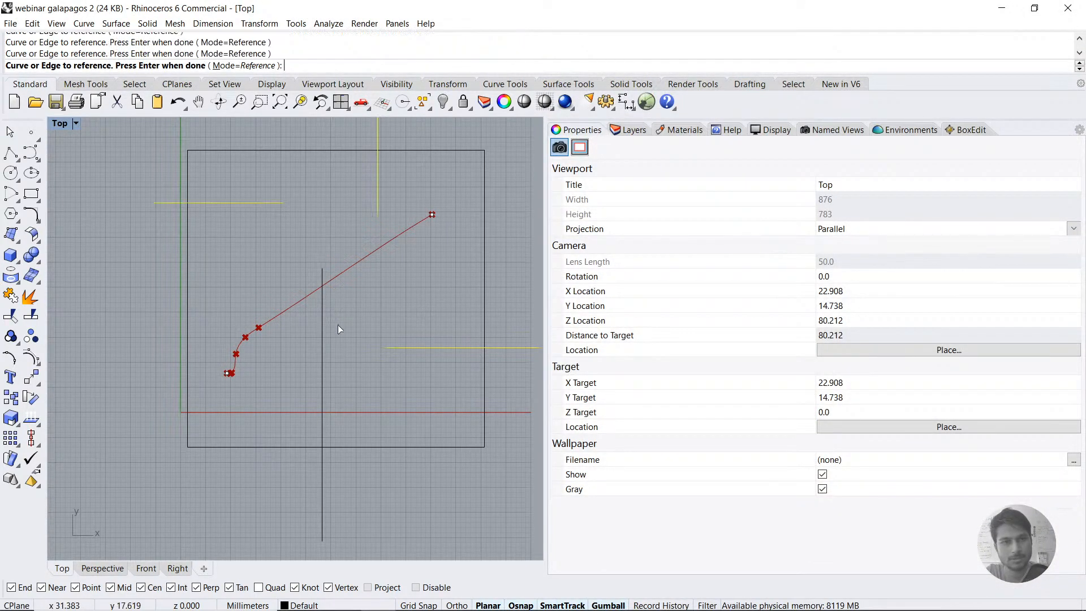
{"action": "key", "text": "Return"}
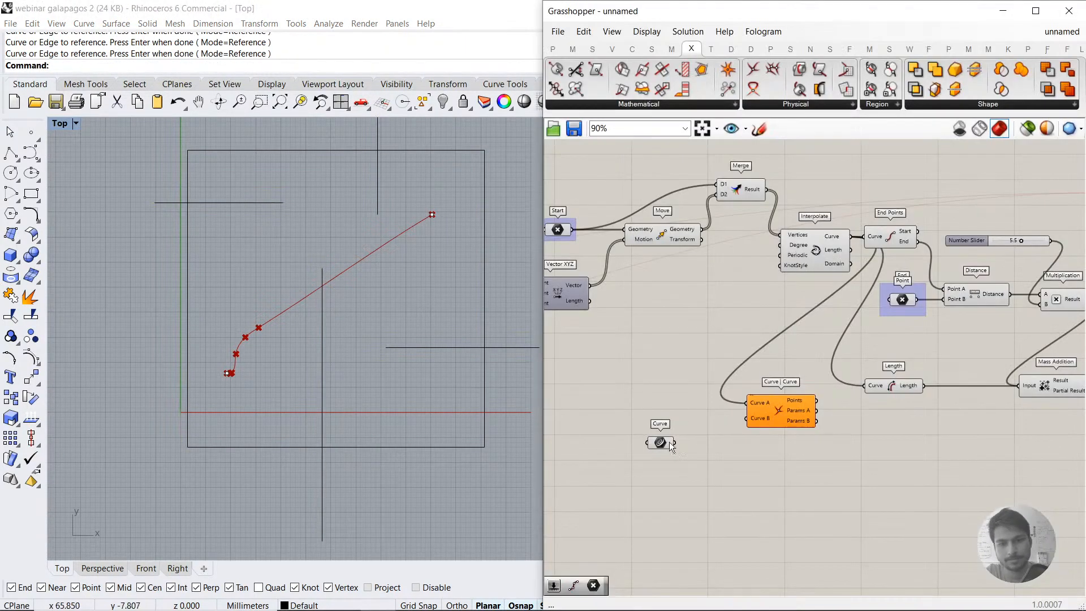
Step: Connect the obstacle Curve parameter to Curve B of Curve | Curve and check its Points output against the path
{"action": "left_click_drag", "start_coordinate": [761, 418], "coordinate": [775, 438]}
{"action": "mouse_move", "coordinate": [780, 428]}
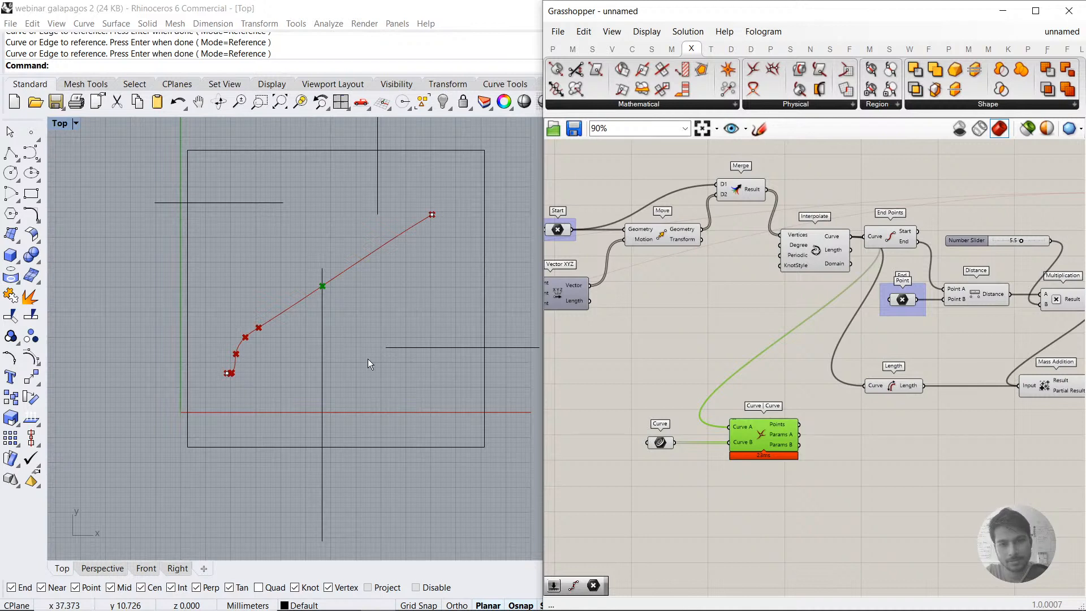
{"action": "left_click", "coordinate": [415, 395]}
{"action": "left_click", "coordinate": [766, 463]}
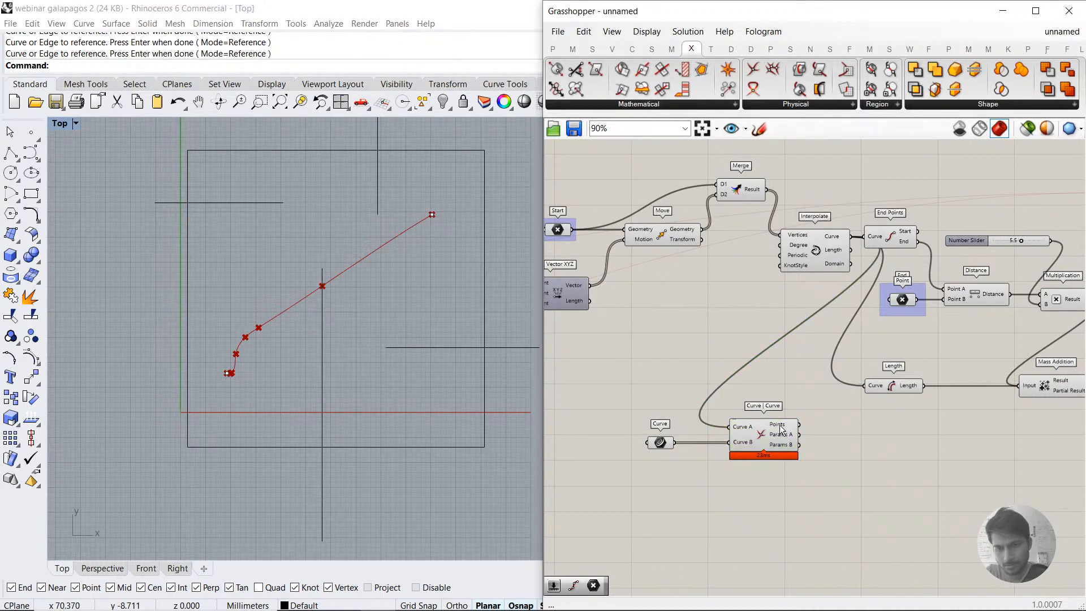
{"action": "mouse_move", "coordinate": [781, 430]}
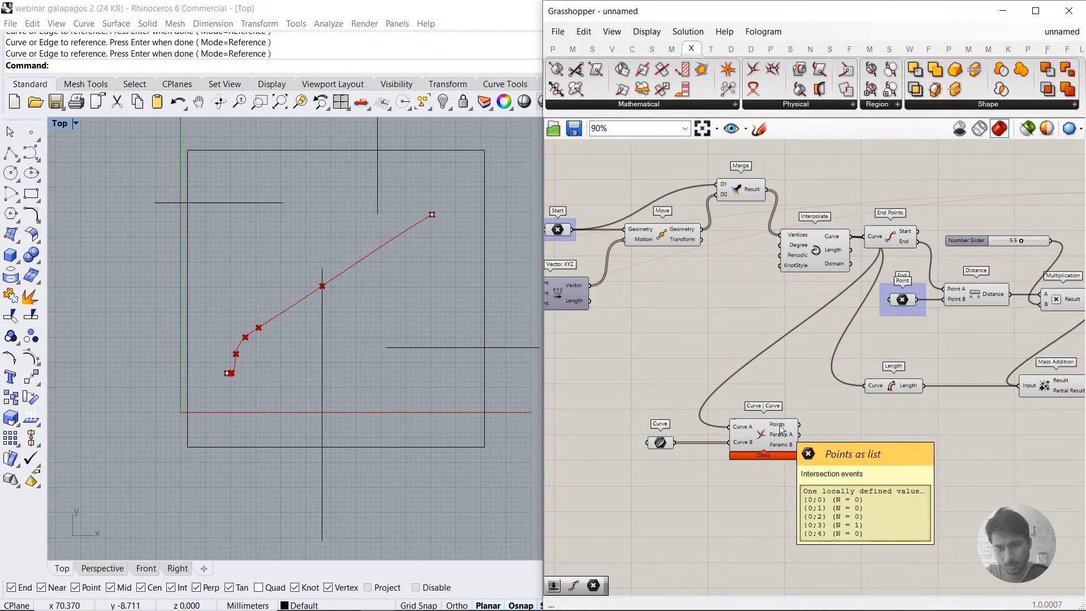
{"action": "left_click", "coordinate": [782, 430]}
Step: Add a List Length component fed by Curve | Curve's Points output, and flatten that output
{"action": "double_click", "coordinate": [886, 437]}
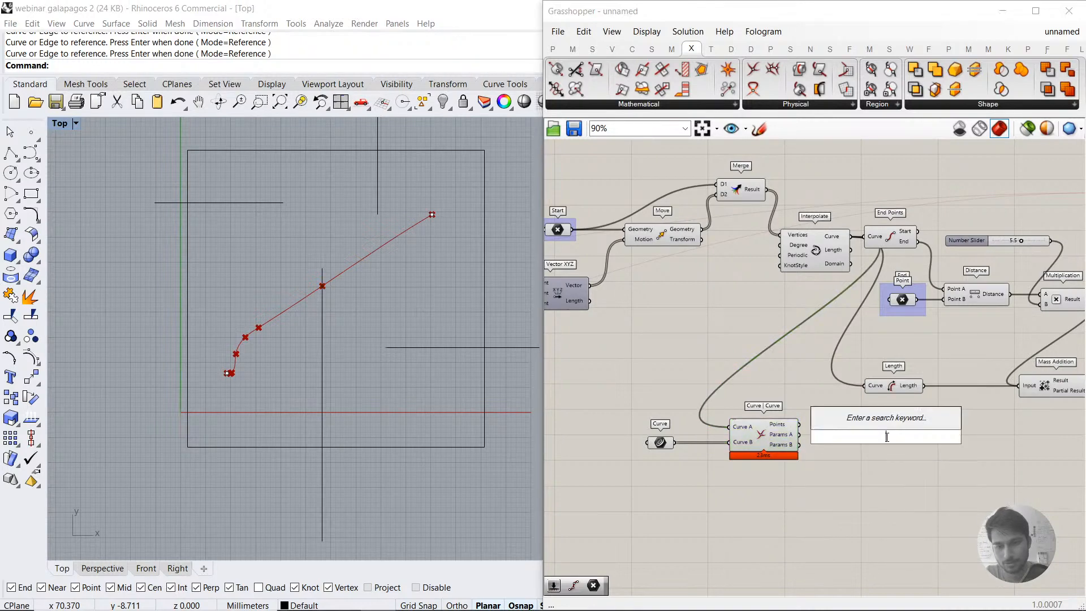
{"action": "type", "text": "LIST LE"}
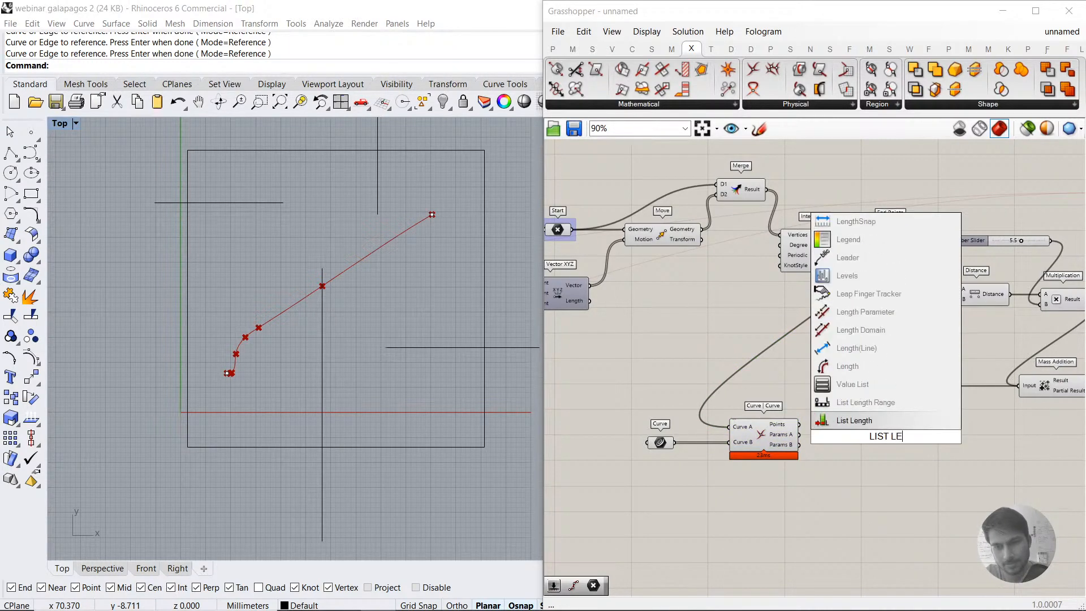
{"action": "key", "text": "Return"}
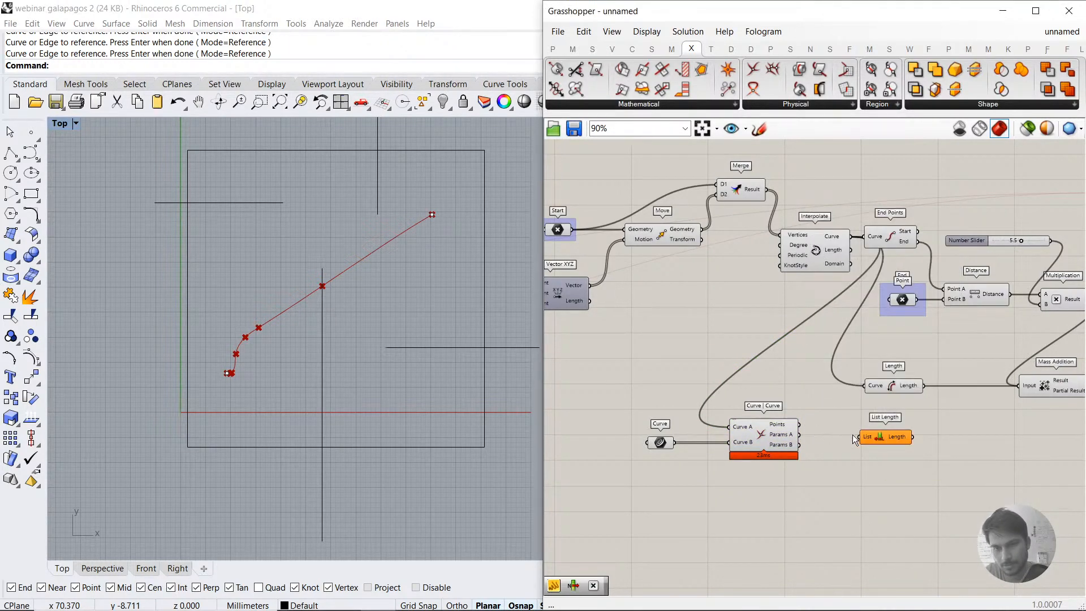
{"action": "left_click_drag", "start_coordinate": [807, 432], "coordinate": [801, 425]}
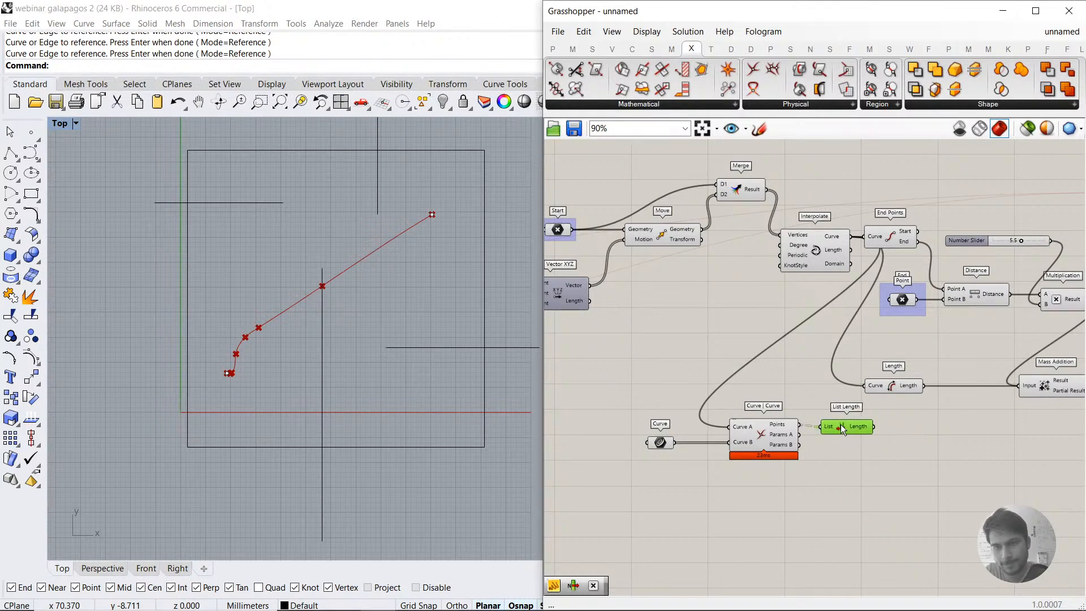
{"action": "scroll", "coordinate": [789, 427], "scroll_direction": "up", "scroll_amount": 3}
{"action": "right_click", "coordinate": [784, 428]}
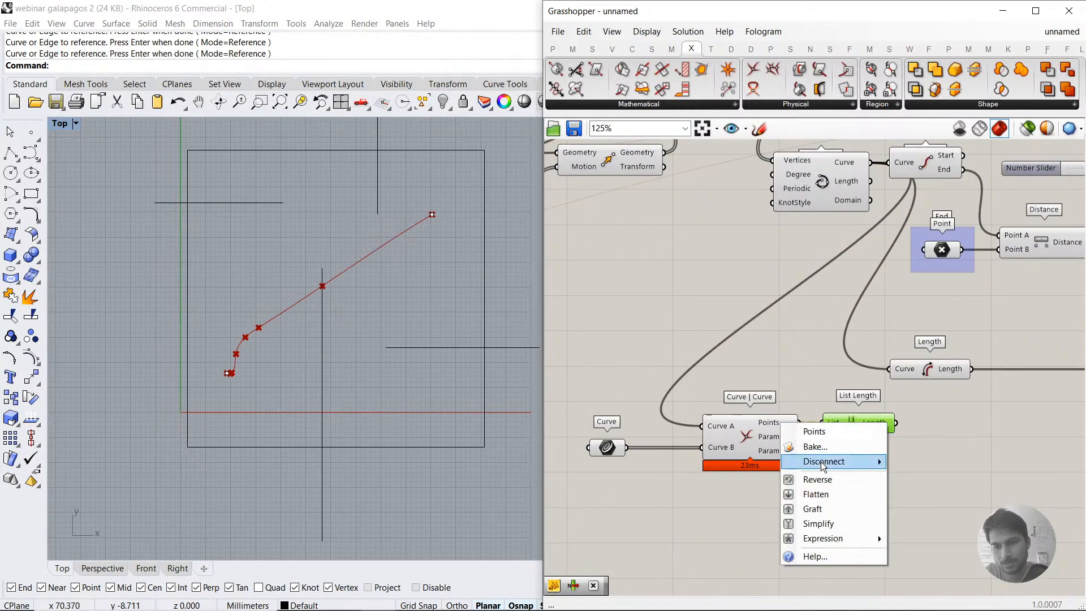
{"action": "left_click", "coordinate": [832, 491]}
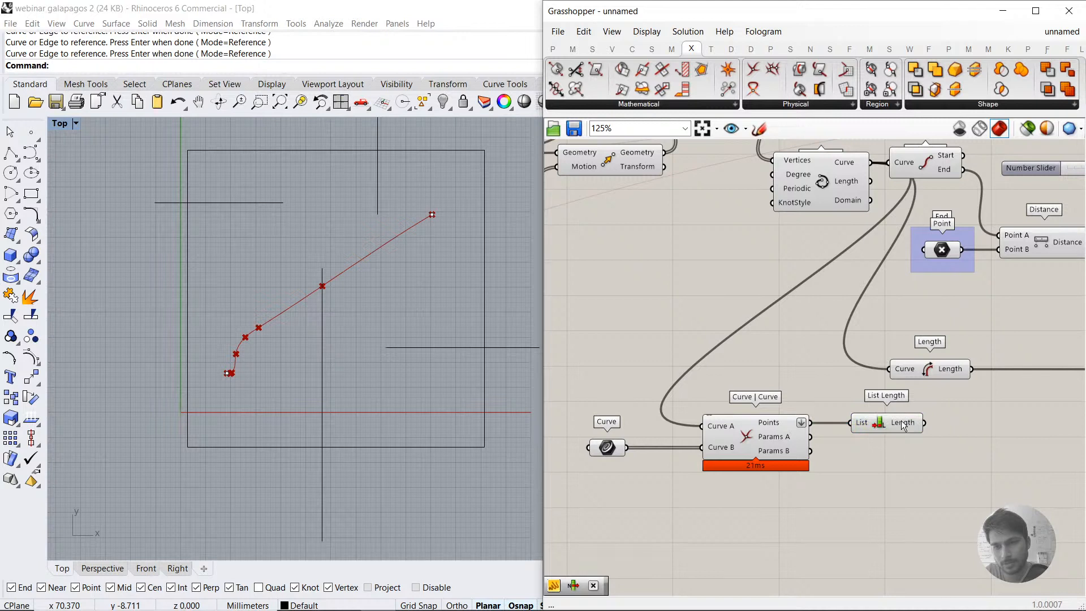
Step: Add a Panel that reads the Length output of List Length
{"action": "double_click", "coordinate": [929, 461]}
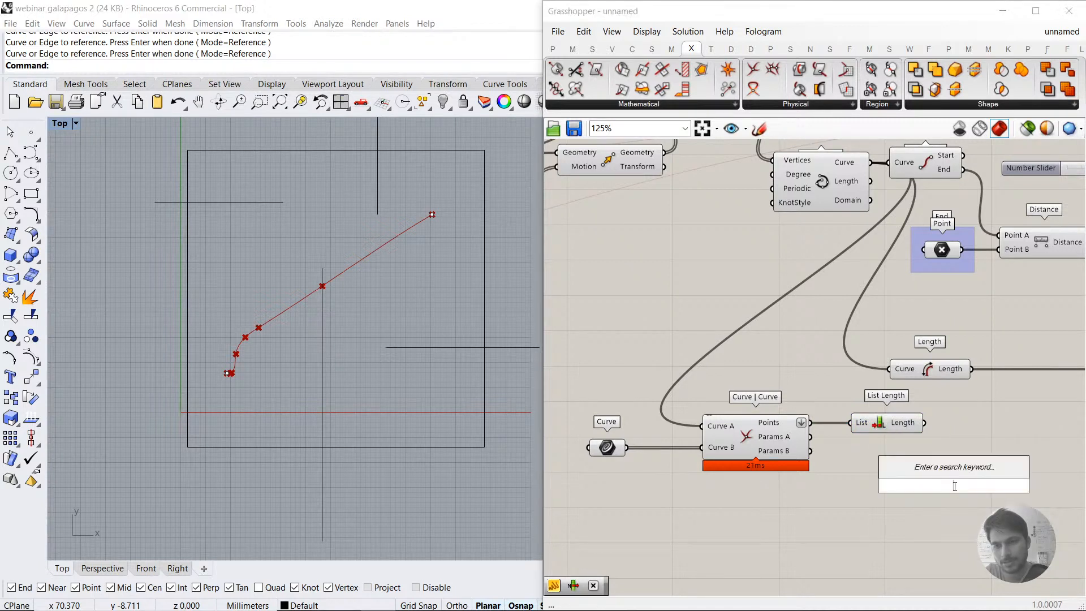
{"action": "type", "text": "panel"}
{"action": "key", "text": "Return"}
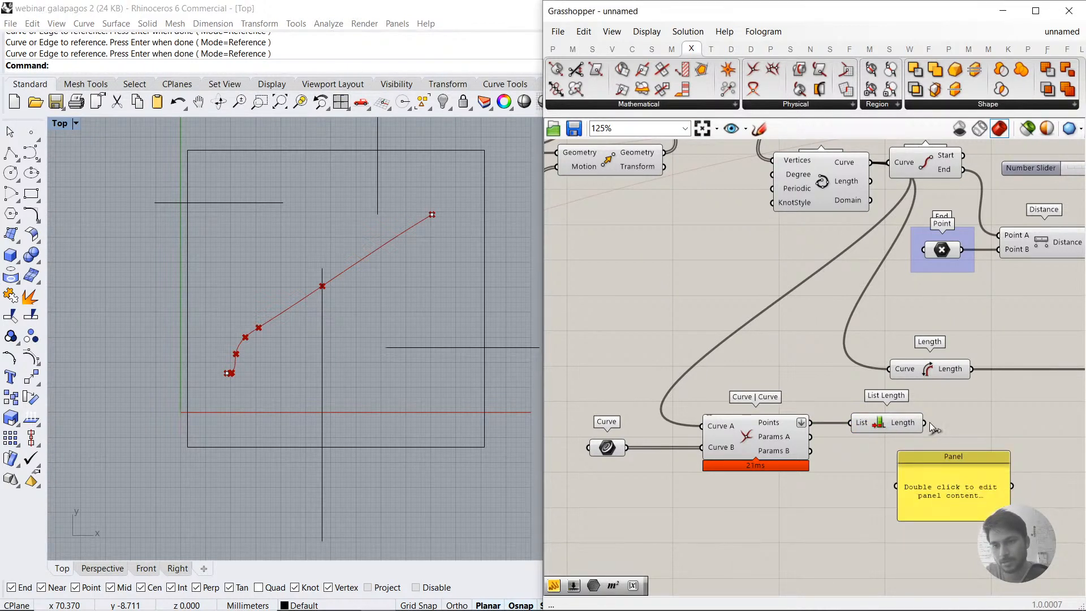
{"action": "left_click_drag", "start_coordinate": [912, 490], "coordinate": [965, 493]}
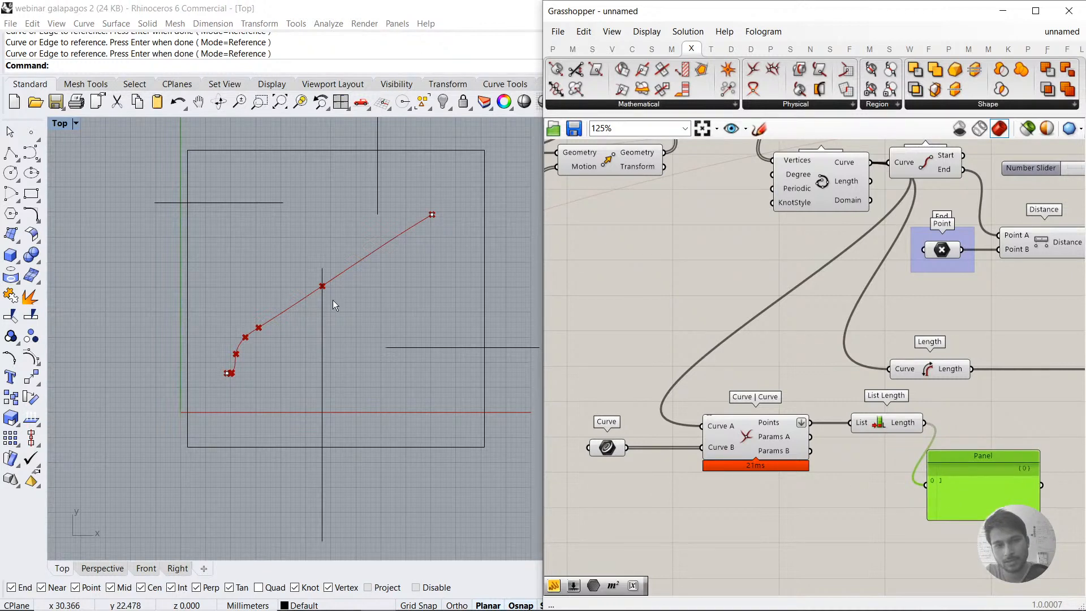
Step: Test the intersection count by moving the upper horizontal obstacle line across the path, and undo that move
{"action": "left_click_drag", "start_coordinate": [315, 276], "coordinate": [410, 249]}
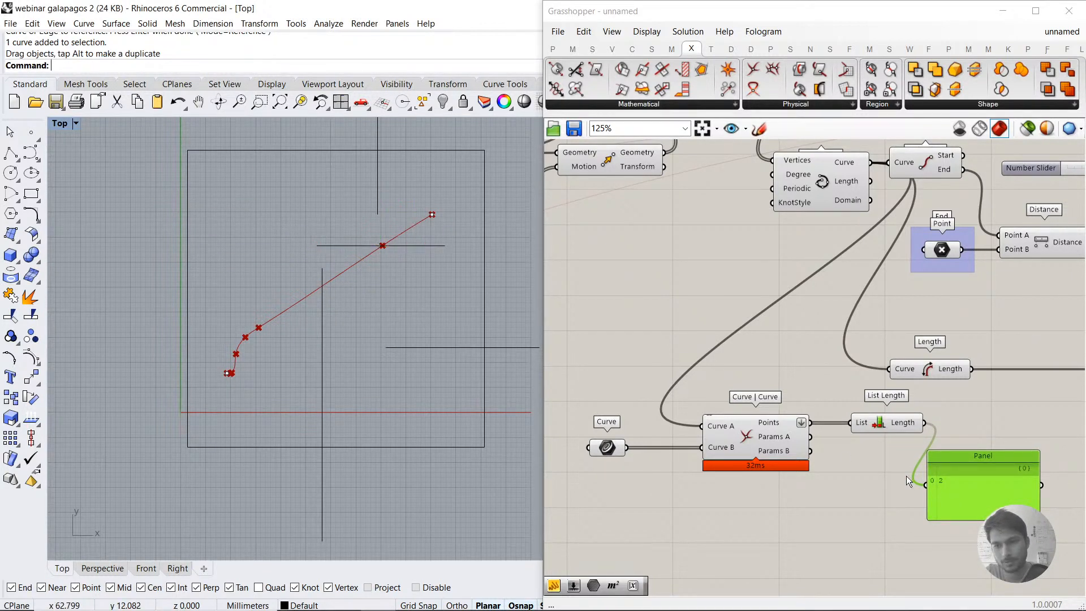
{"action": "left_click", "coordinate": [767, 434]}
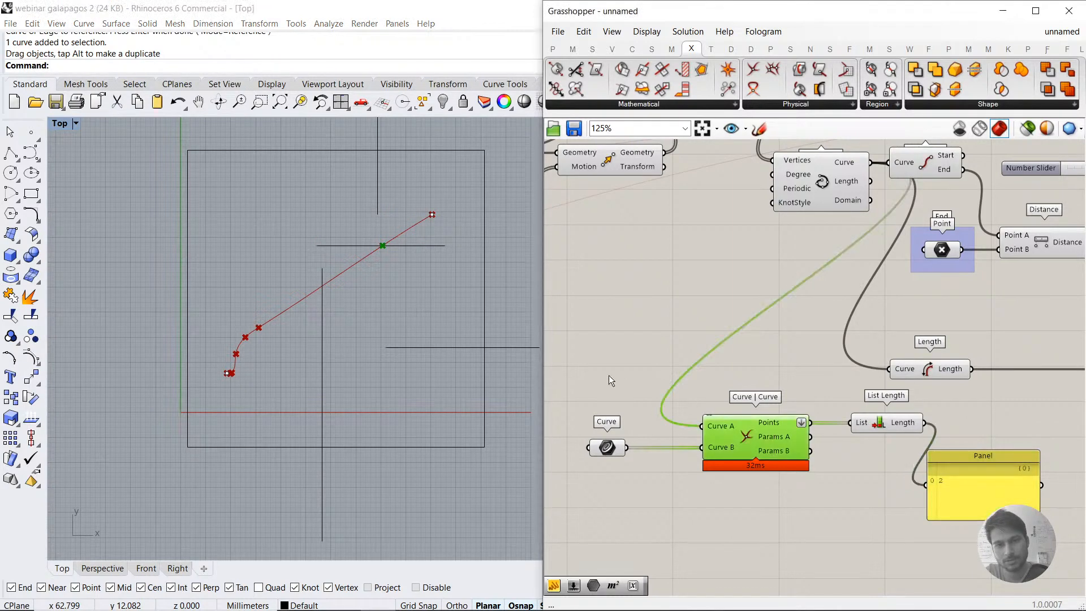
{"action": "left_click", "coordinate": [825, 502]}
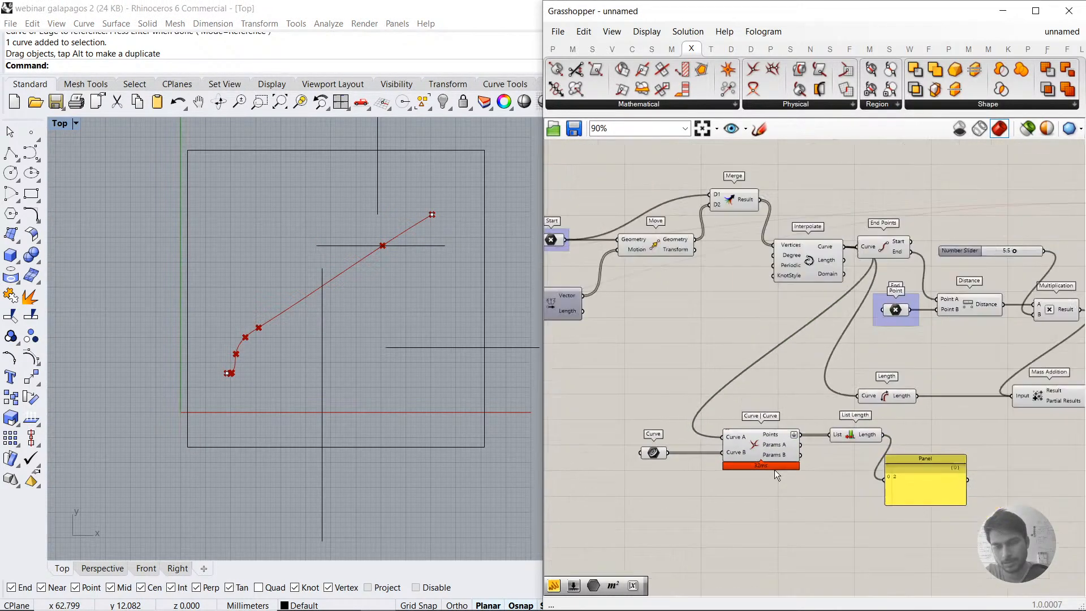
{"action": "scroll", "coordinate": [775, 467], "scroll_direction": "down", "scroll_amount": 2}
{"action": "left_click", "coordinate": [422, 289]}
{"action": "key", "text": "ctrl+z"}
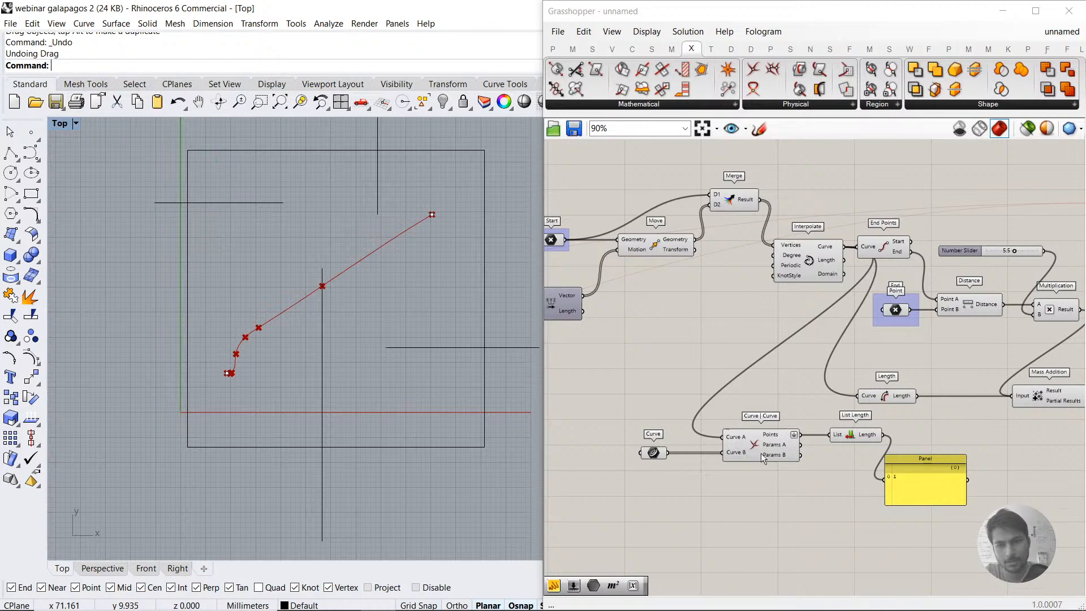
Step: Inspect the interpolated path, the referenced obstacle curves and the intersection count in the List Length panel
{"action": "right_click_drag", "start_coordinate": [905, 484], "coordinate": [833, 470]}
{"action": "left_click", "coordinate": [831, 468]}
{"action": "scroll", "coordinate": [792, 451], "scroll_direction": "up", "scroll_amount": 1}
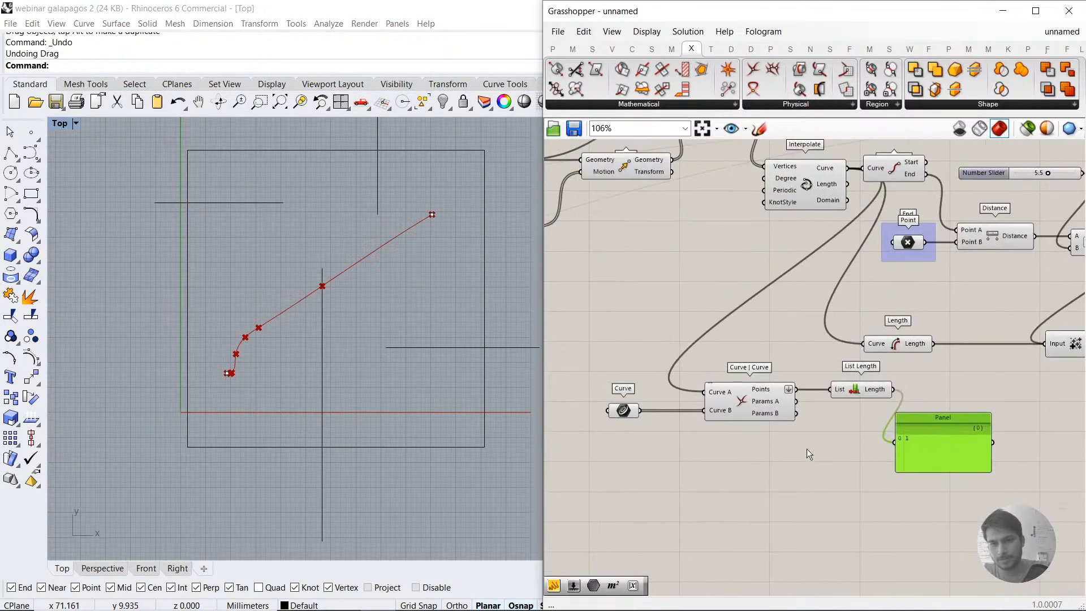
{"action": "left_click", "coordinate": [818, 182]}
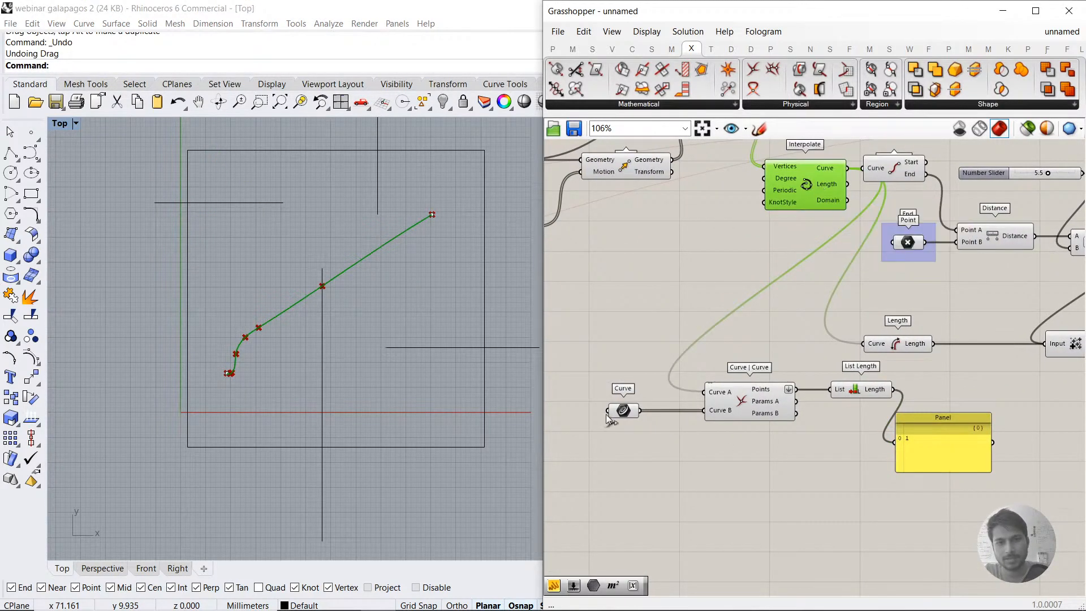
{"action": "left_click", "coordinate": [636, 390]}
{"action": "left_click", "coordinate": [625, 410]}
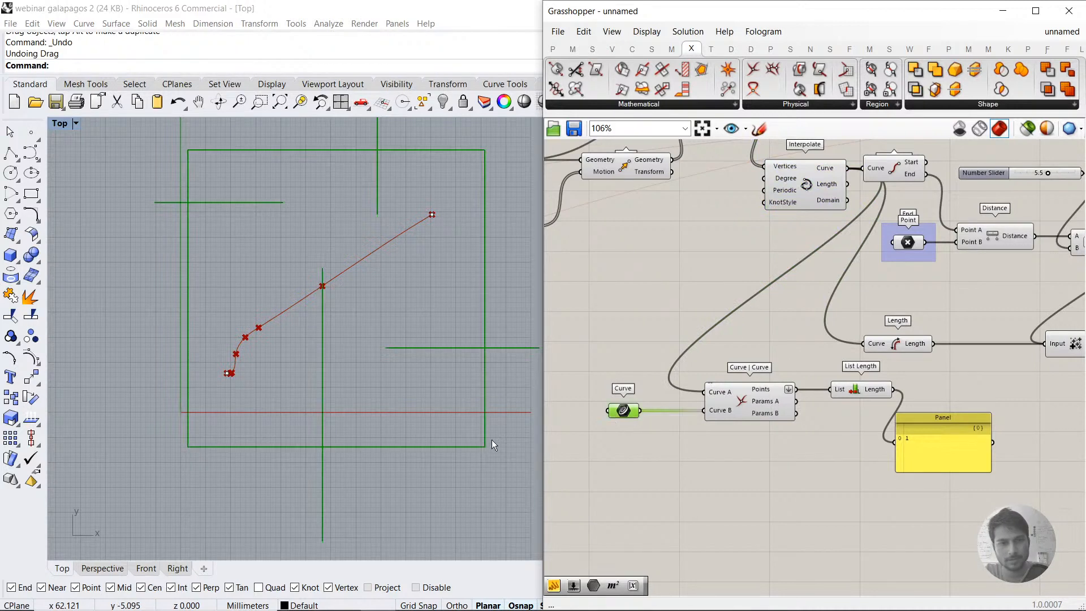
{"action": "left_click", "coordinate": [792, 185]}
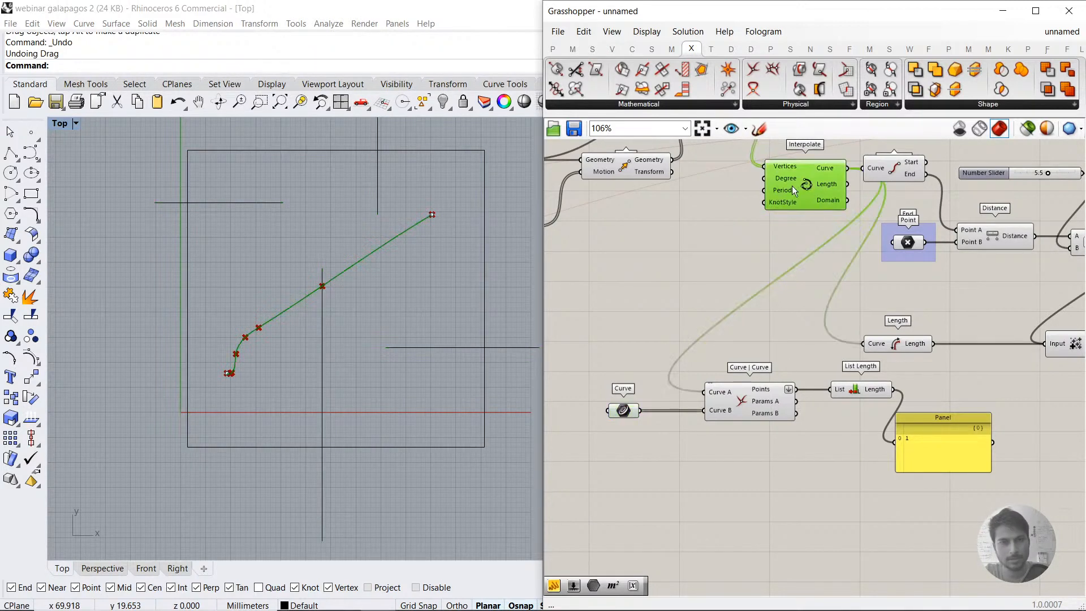
{"action": "left_click", "coordinate": [754, 223]}
{"action": "left_click", "coordinate": [938, 428]}
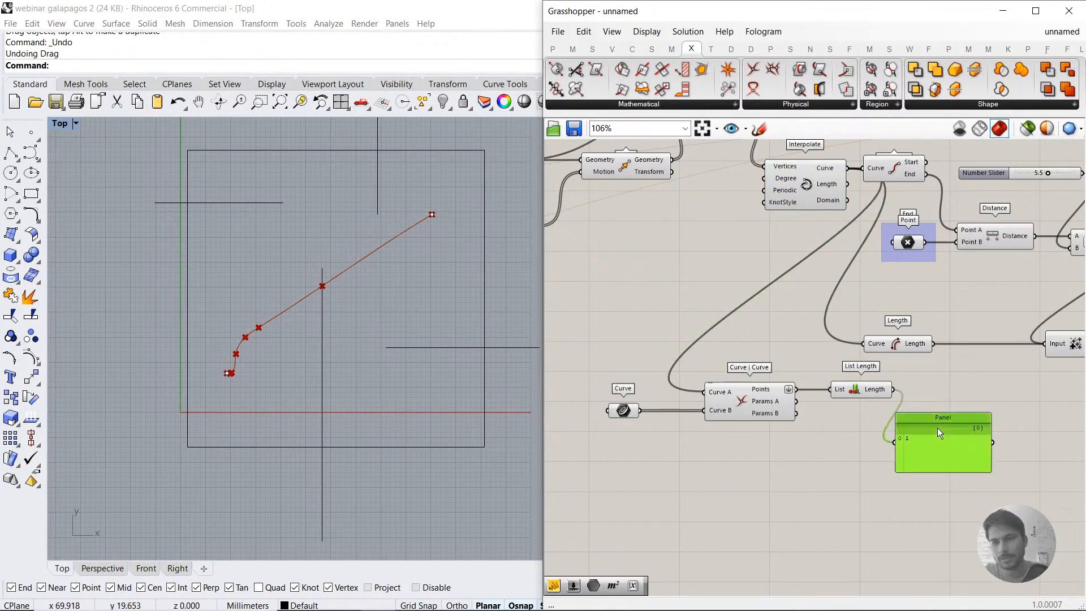
{"action": "scroll", "coordinate": [879, 415], "scroll_direction": "up", "scroll_amount": 2}
{"action": "left_click", "coordinate": [836, 383]}
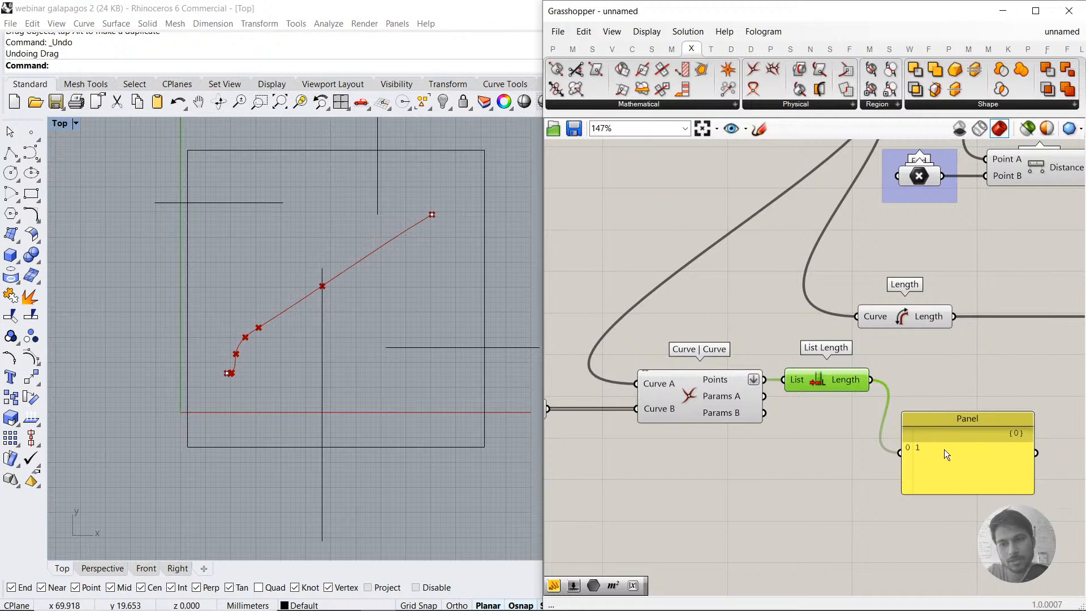
{"action": "left_click_drag", "start_coordinate": [945, 449], "coordinate": [958, 430]}
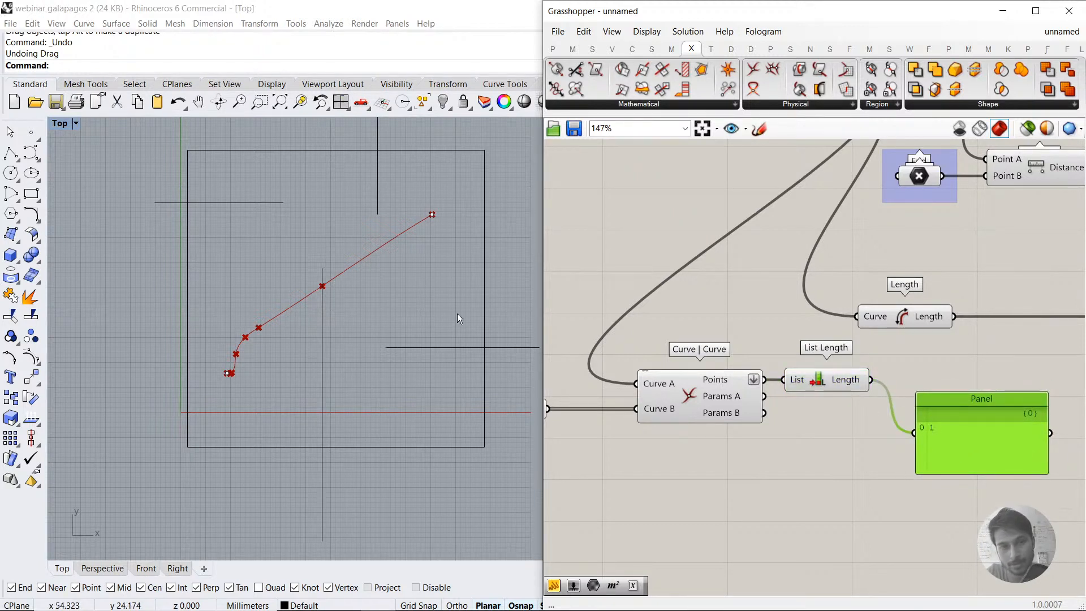
Step: Add a Multiplication component below List Length and feed the Length output into its A input
{"action": "left_click", "coordinate": [833, 461]}
{"action": "double_click", "coordinate": [834, 460]}
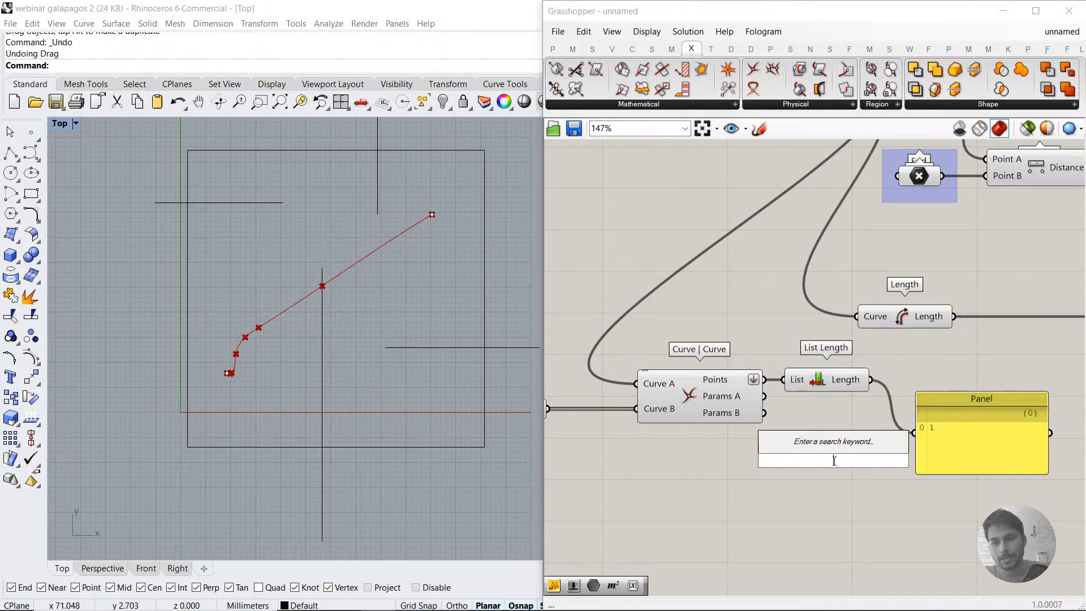
{"action": "type", "text": "*"}
{"action": "key", "text": "Return"}
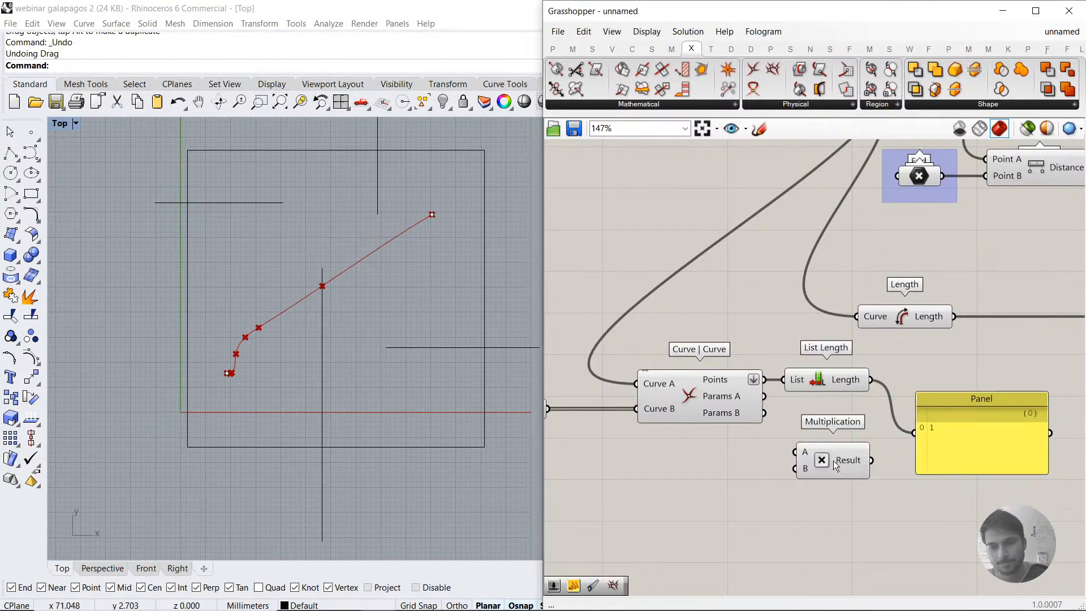
{"action": "left_click_drag", "start_coordinate": [833, 460], "coordinate": [887, 498]}
{"action": "left_click_drag", "start_coordinate": [871, 380], "coordinate": [849, 490]}
Step: Add a panel holding 500, connect it to the new Multiplication's B input, and delete the List Length readout panel
{"action": "double_click", "coordinate": [807, 542]}
{"action": "type", "text": "//"}
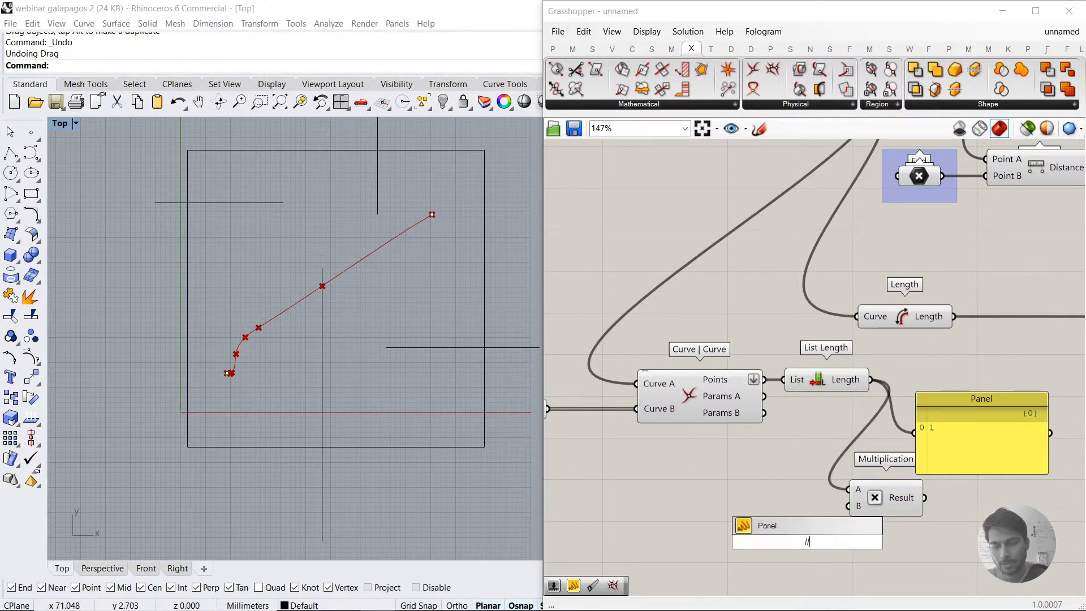
{"action": "type", "text": "500"}
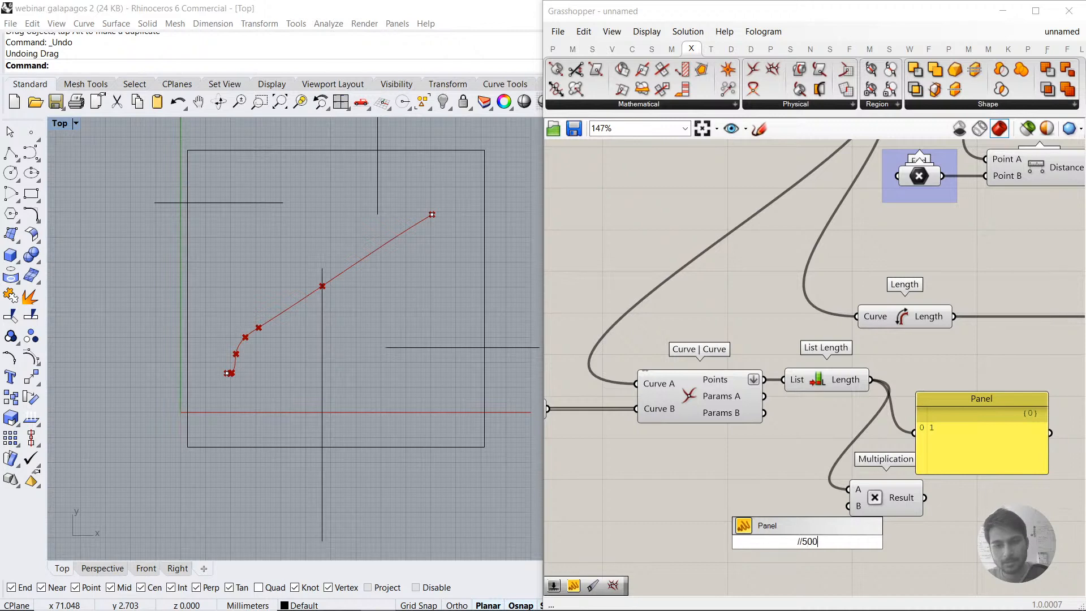
{"action": "key", "text": "Return"}
{"action": "left_click_drag", "start_coordinate": [848, 506], "coordinate": [826, 542]}
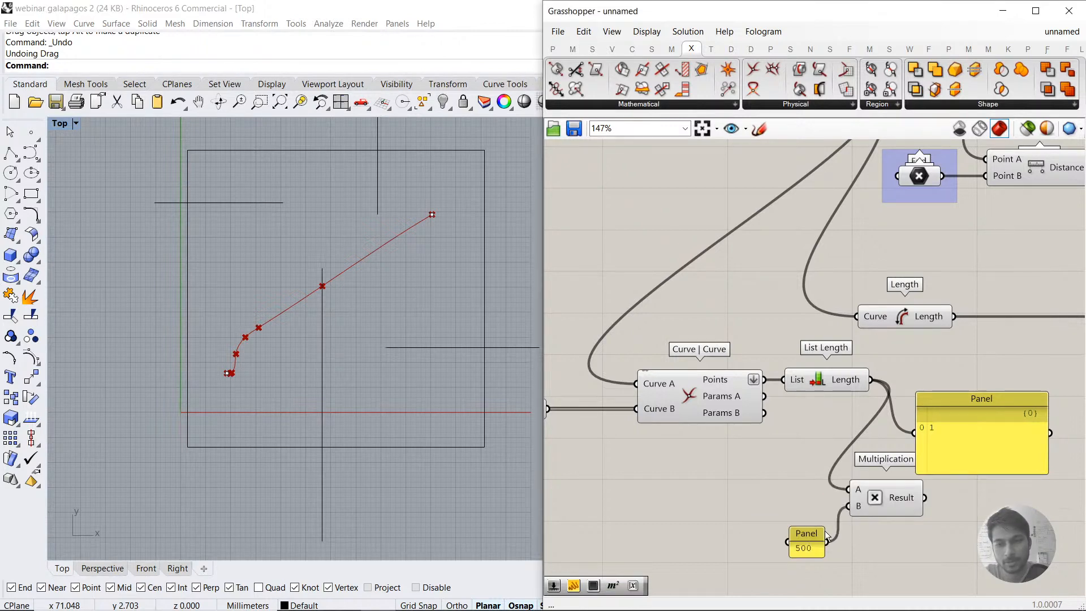
{"action": "left_click", "coordinate": [948, 429]}
{"action": "key", "text": "Delete"}
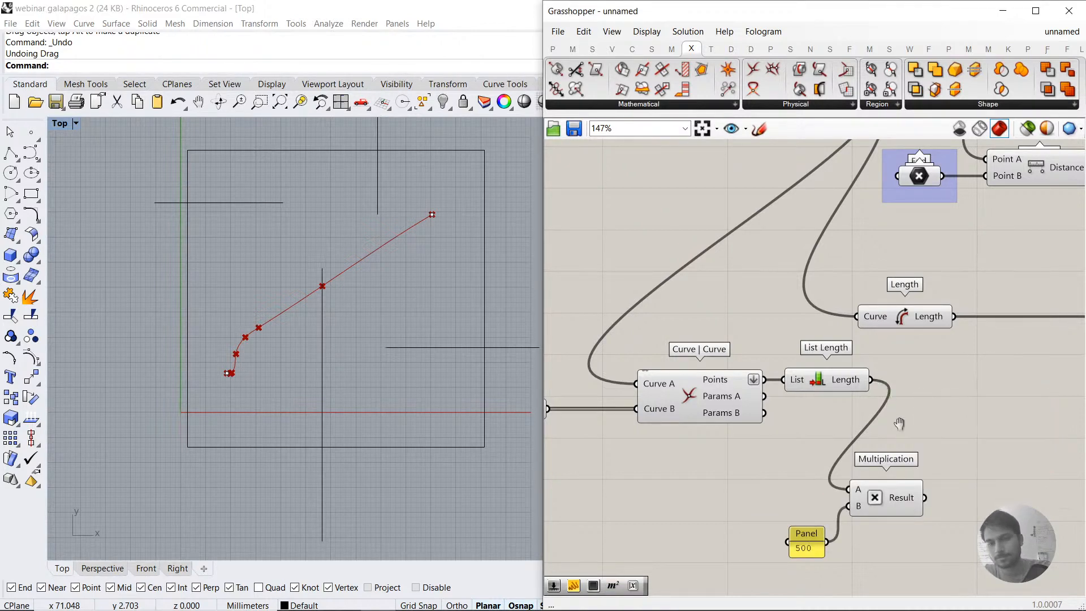
Step: Add the weighted intersection Multiplication's Result to Mass Addition's Input, keeping the existing distance and length connections
{"action": "right_click_drag", "start_coordinate": [897, 442], "coordinate": [673, 430]}
{"action": "scroll", "coordinate": [683, 486], "scroll_direction": "down", "scroll_amount": 2}
{"action": "left_click_drag", "start_coordinate": [687, 478], "coordinate": [822, 348]}
{"action": "right_click", "coordinate": [824, 348]}
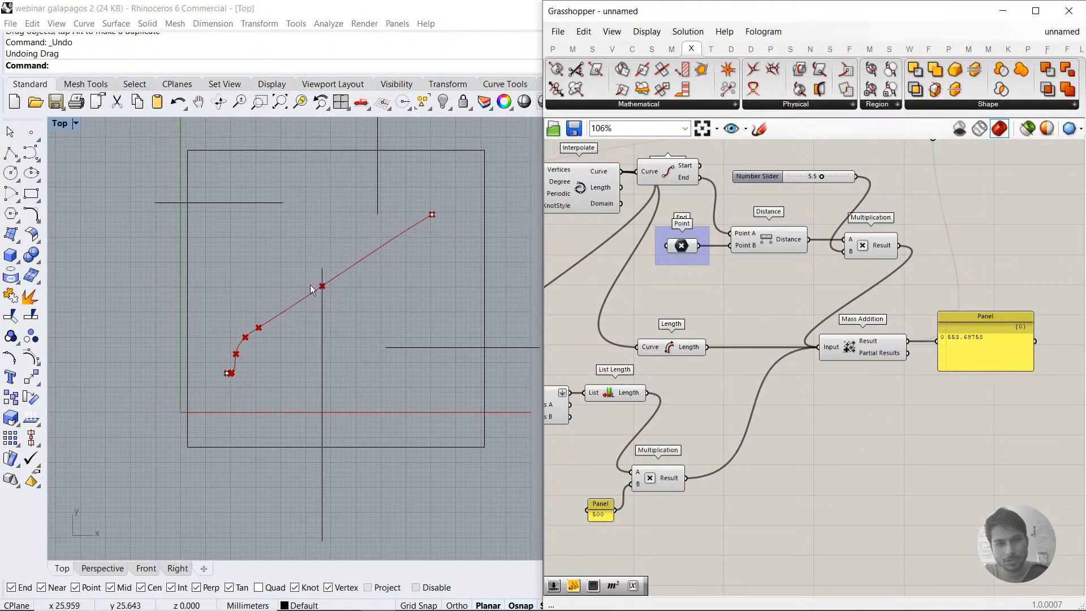
{"action": "key", "text": "ctrl+z"}
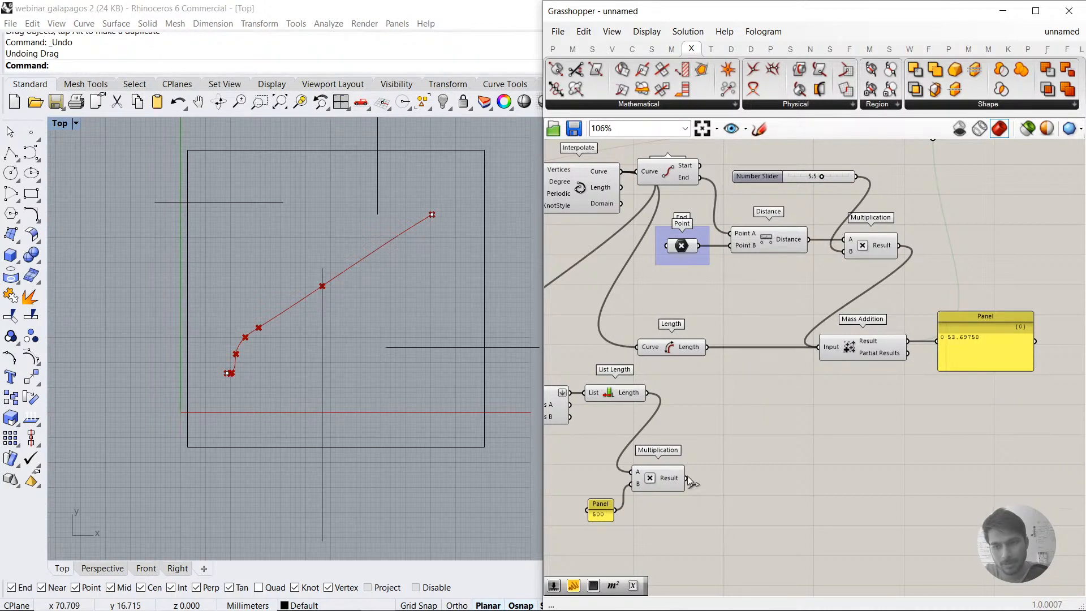
{"action": "left_click_drag", "start_coordinate": [697, 463], "coordinate": [832, 354]}
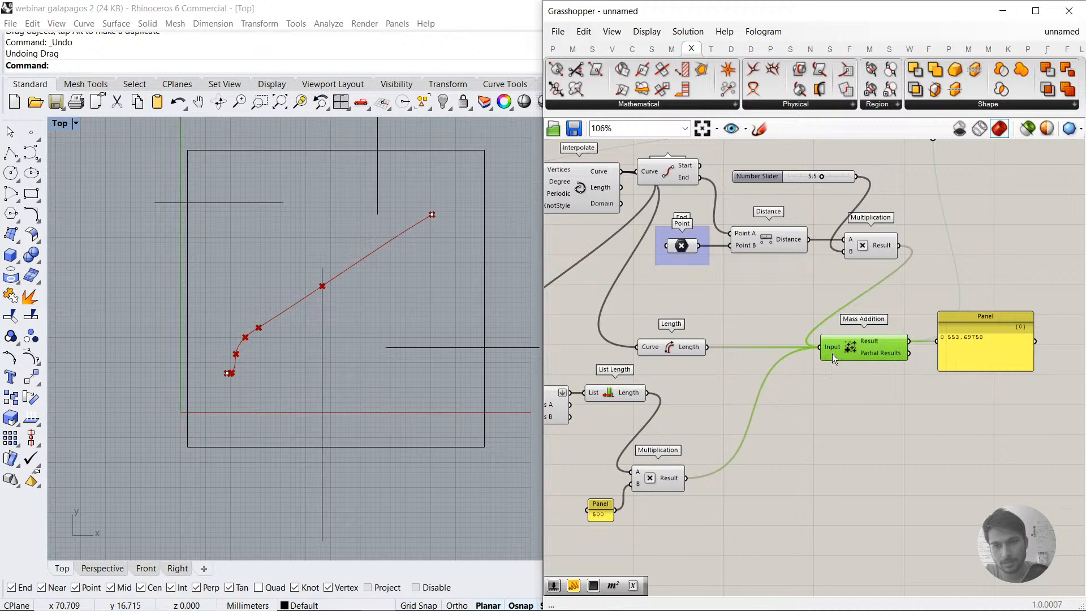
{"action": "left_click", "coordinate": [840, 396]}
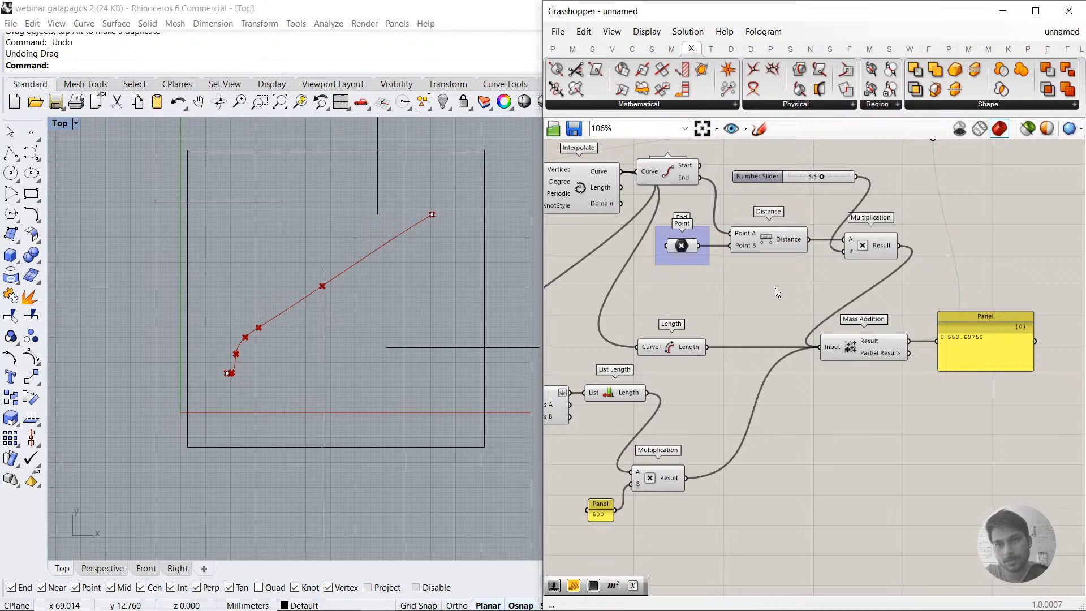
Step: Randomize both Gene Pools by 100%
{"action": "right_click_drag", "start_coordinate": [707, 292], "coordinate": [894, 335]}
{"action": "right_click_drag", "start_coordinate": [596, 293], "coordinate": [989, 290]}
{"action": "right_click", "coordinate": [672, 248]}
{"action": "left_click", "coordinate": [708, 364]}
{"action": "right_click", "coordinate": [686, 347]}
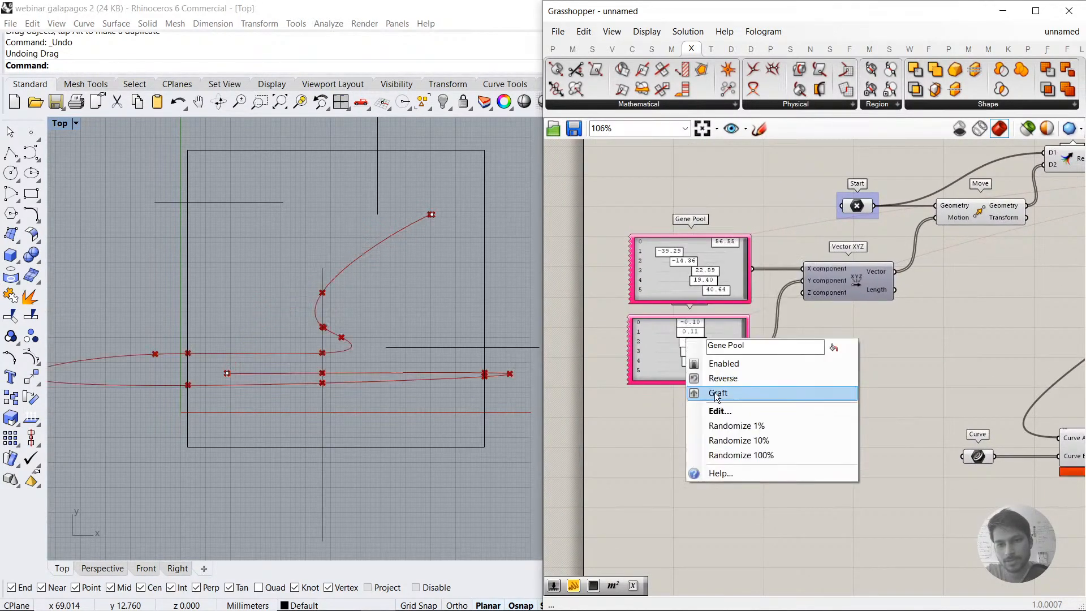
{"action": "left_click", "coordinate": [724, 456]}
Step: Open the Galapagos Editor, enlarge it and start the evolutionary solver with Fitness set to Minimize
{"action": "scroll", "coordinate": [739, 437], "scroll_direction": "down", "scroll_amount": 3}
{"action": "right_click_drag", "start_coordinate": [1012, 412], "coordinate": [804, 408]}
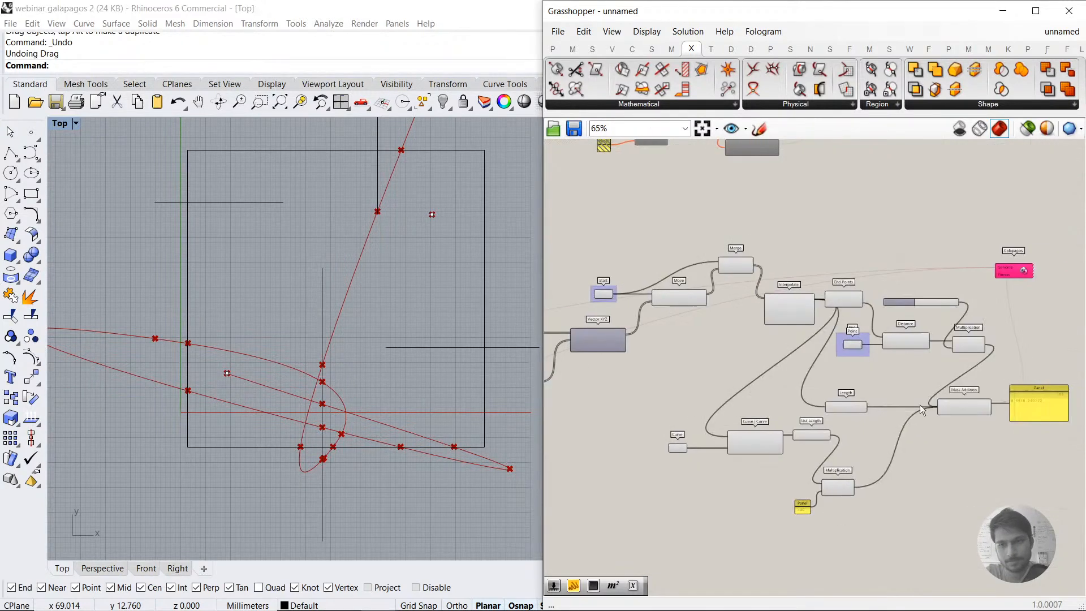
{"action": "right_click_drag", "start_coordinate": [920, 405], "coordinate": [836, 378]}
{"action": "scroll", "coordinate": [946, 269], "scroll_direction": "up", "scroll_amount": 3}
{"action": "left_click", "coordinate": [914, 226]}
{"action": "double_click", "coordinate": [914, 226]}
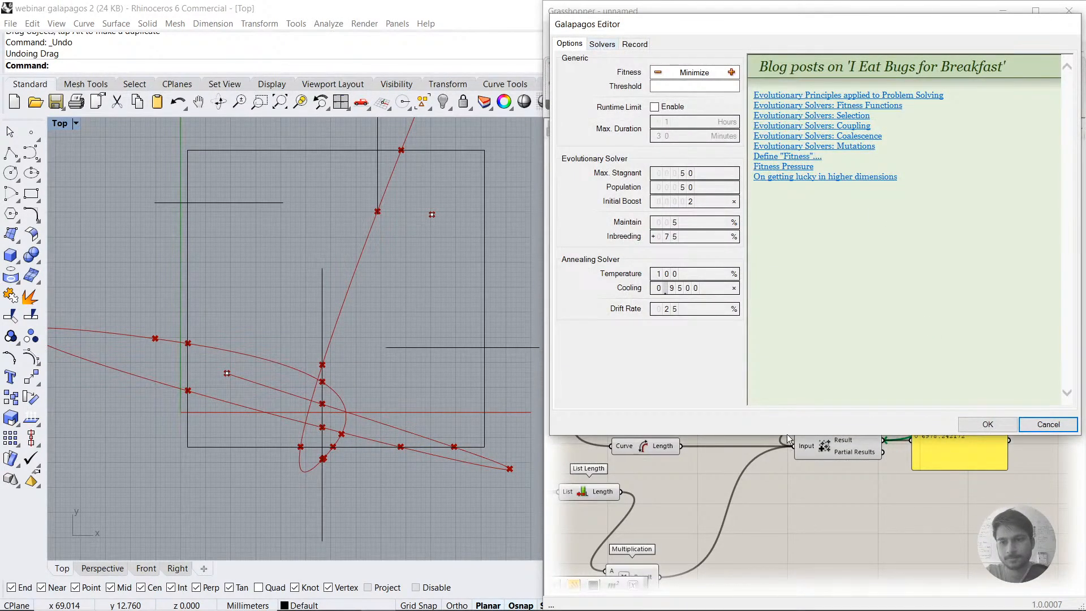
{"action": "left_click_drag", "start_coordinate": [787, 437], "coordinate": [787, 570]}
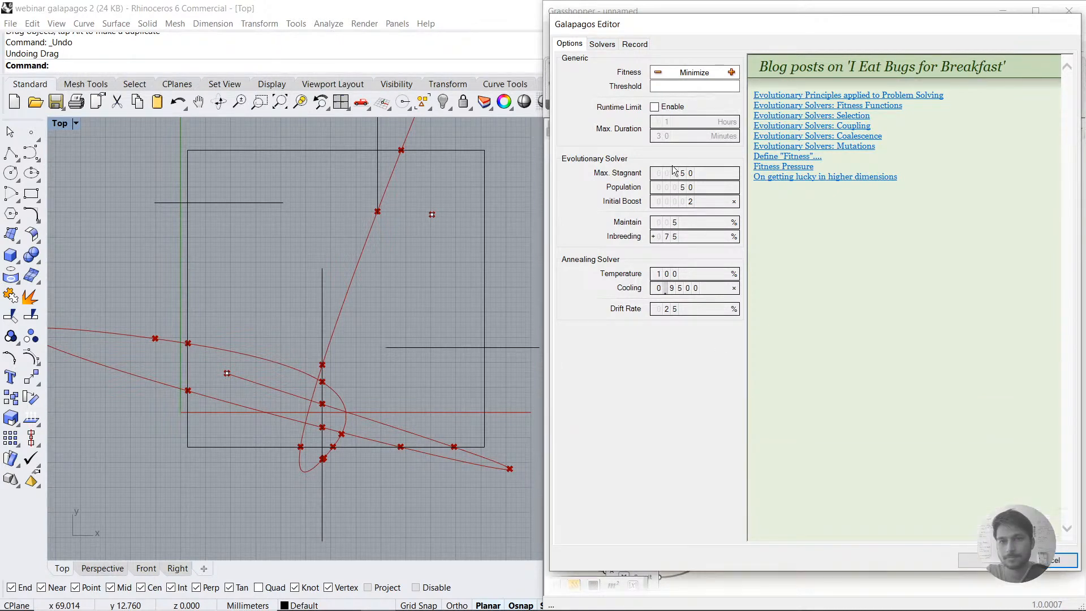
{"action": "left_click", "coordinate": [602, 44]}
{"action": "left_click", "coordinate": [631, 64]}
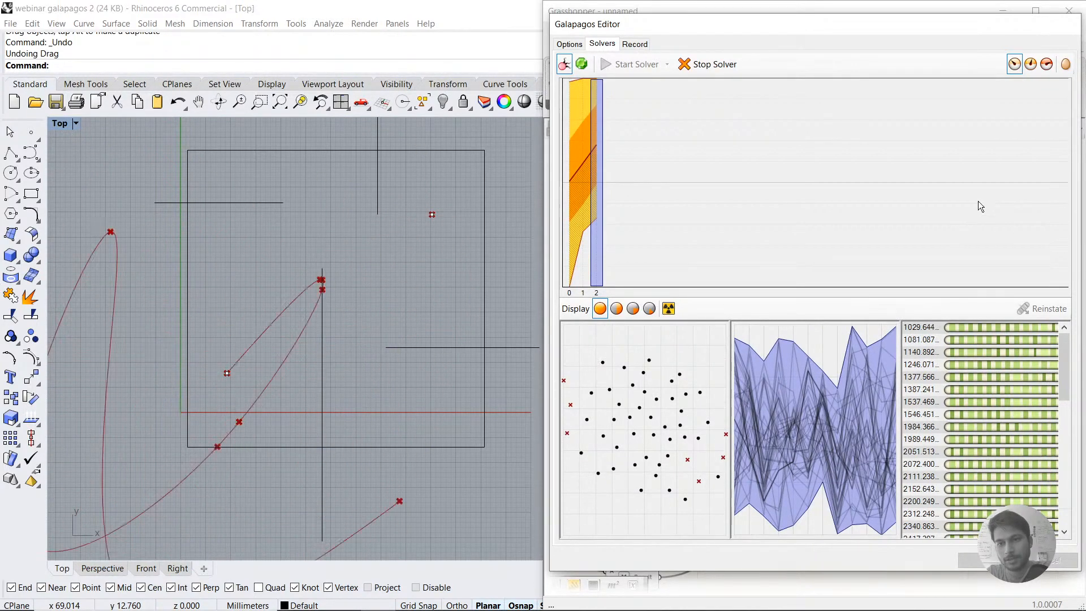
Step: Display only better genomes in the Rhino viewport, stop the solver run and accept the editor
{"action": "left_click", "coordinate": [1032, 65]}
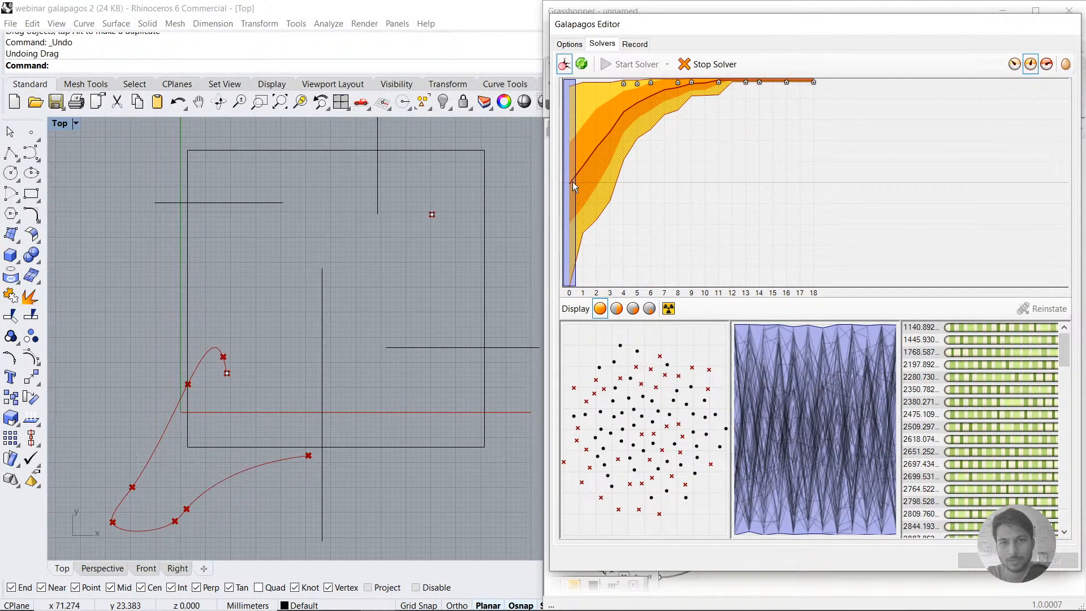
{"action": "left_click", "coordinate": [830, 93]}
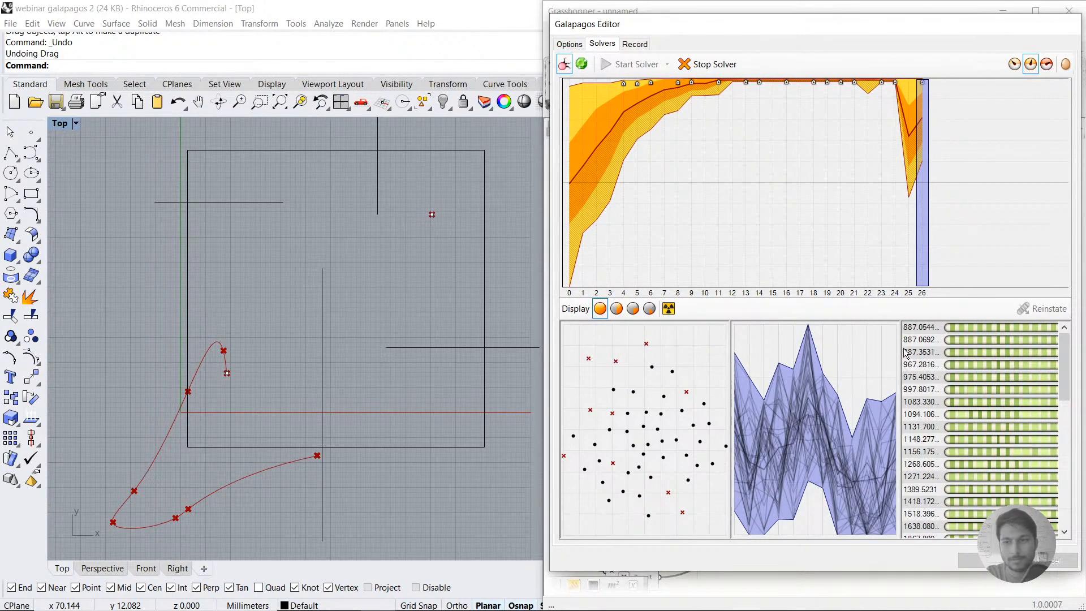
{"action": "left_click", "coordinate": [699, 64]}
{"action": "left_click", "coordinate": [973, 560]}
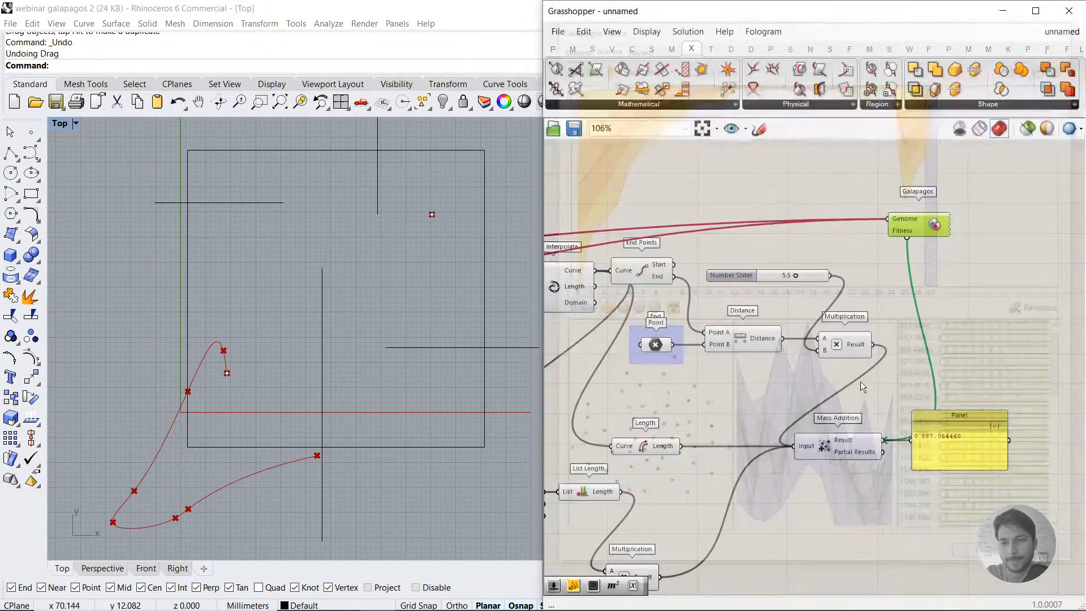
Step: Re-randomize both Gene Pools by 100% to give the path a fresh starting shape
{"action": "right_click_drag", "start_coordinate": [564, 330], "coordinate": [952, 283]}
{"action": "right_click", "coordinate": [700, 291]}
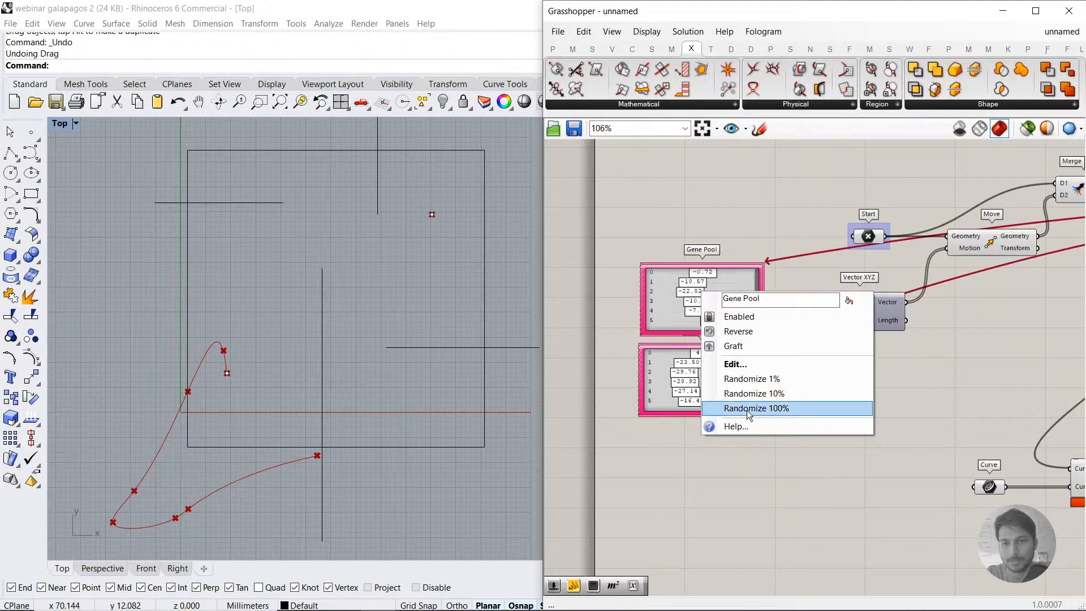
{"action": "left_click", "coordinate": [747, 408]}
{"action": "right_click", "coordinate": [706, 369]}
{"action": "left_click", "coordinate": [752, 485]}
Step: Open the Galapagos Editor, enlarge it to nearly the full screen height, and switch its runtime limit on and back off
{"action": "right_click_drag", "start_coordinate": [916, 392], "coordinate": [713, 355]}
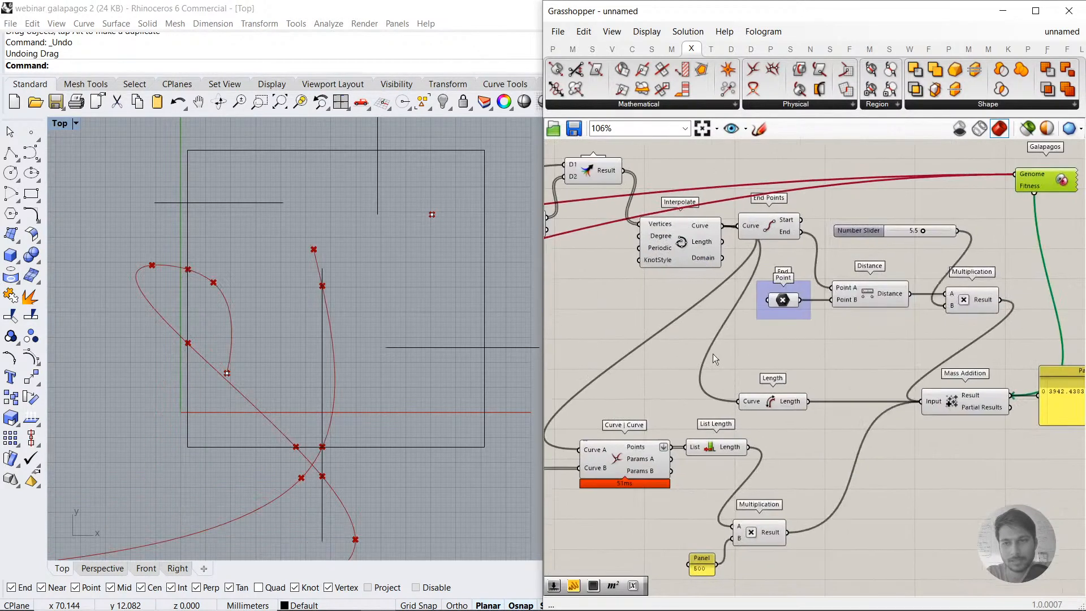
{"action": "right_click_drag", "start_coordinate": [1051, 173], "coordinate": [881, 205]}
{"action": "double_click", "coordinate": [869, 188]}
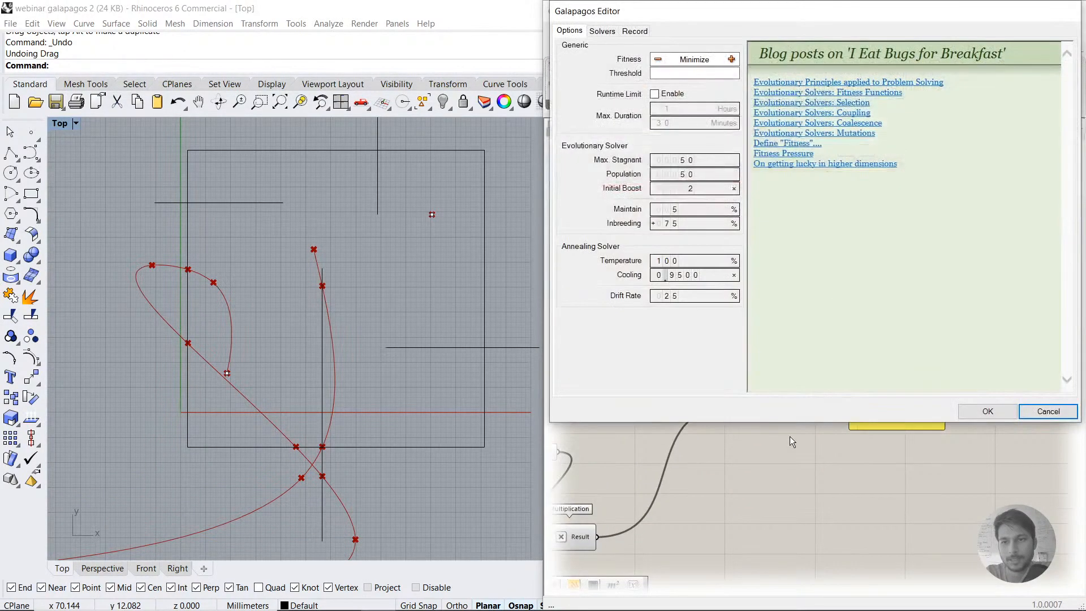
{"action": "left_click_drag", "start_coordinate": [796, 423], "coordinate": [793, 590]}
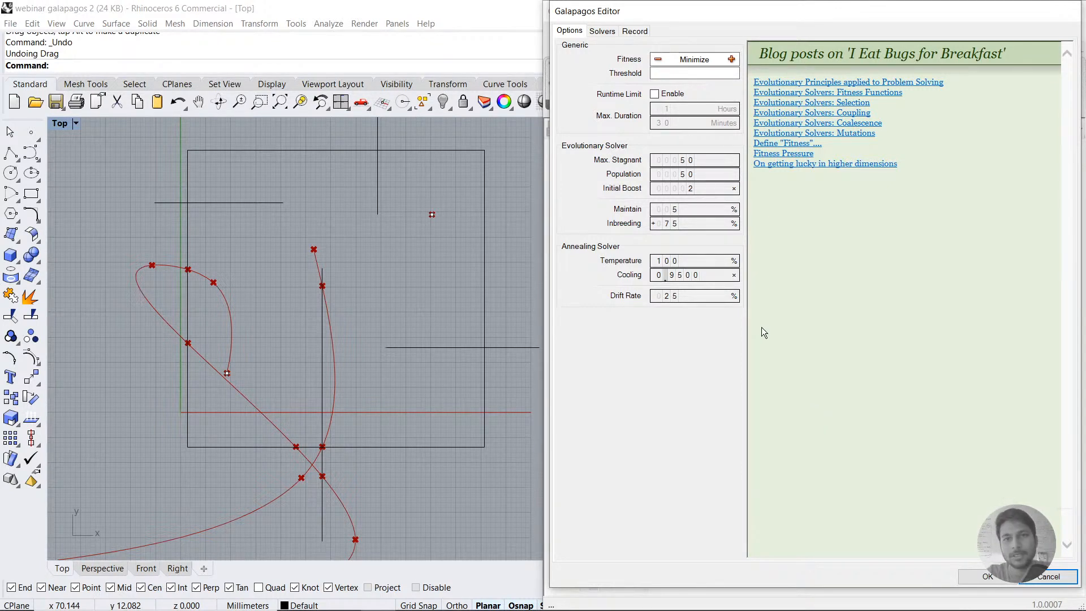
{"action": "left_click_drag", "start_coordinate": [710, 2], "coordinate": [710, 18]}
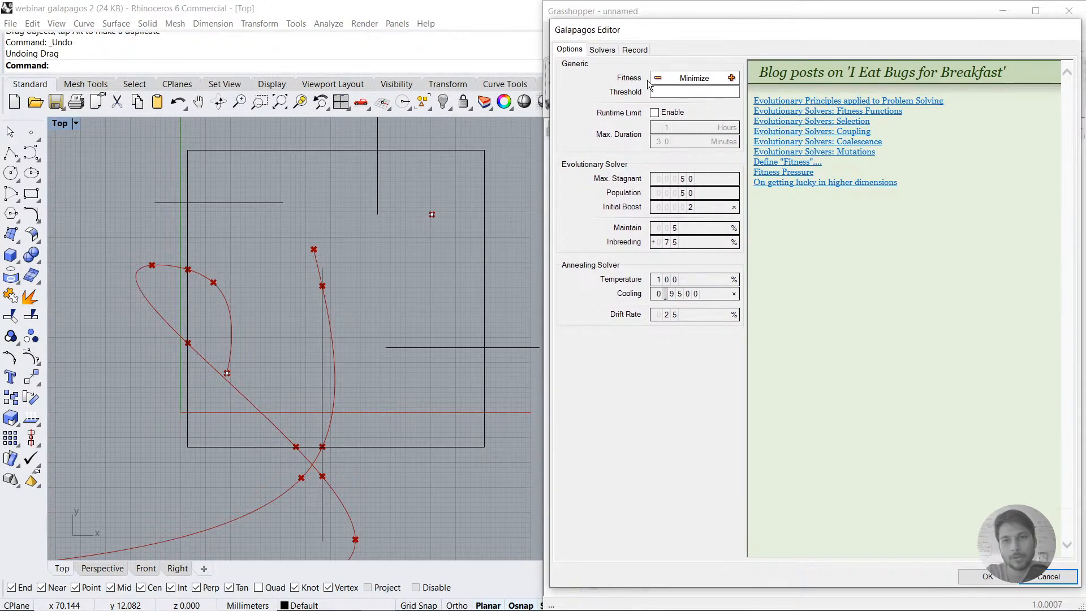
{"action": "left_click", "coordinate": [655, 113]}
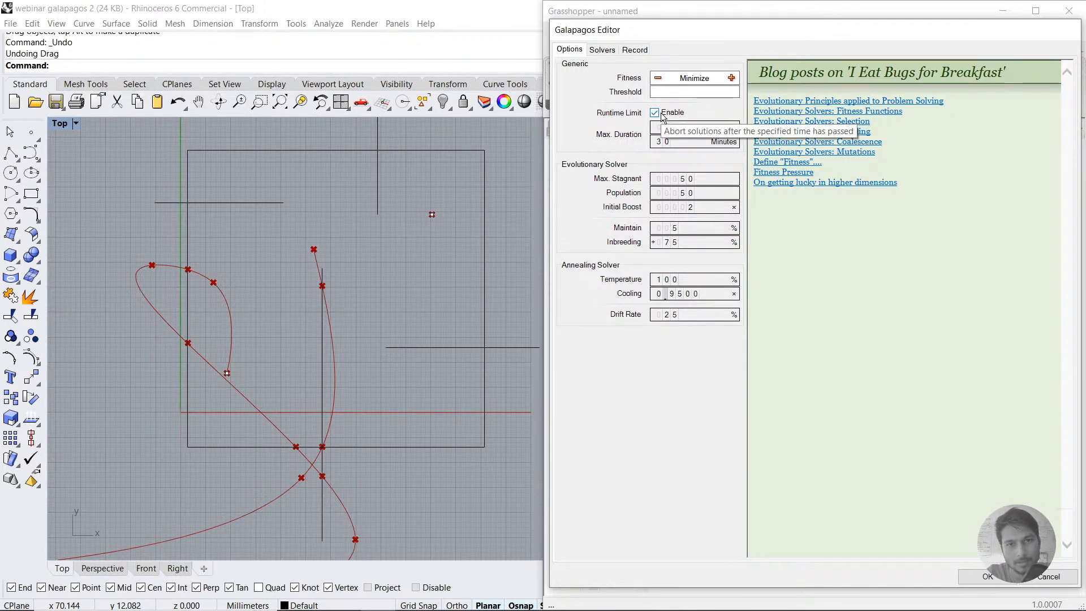
{"action": "left_click", "coordinate": [655, 112]}
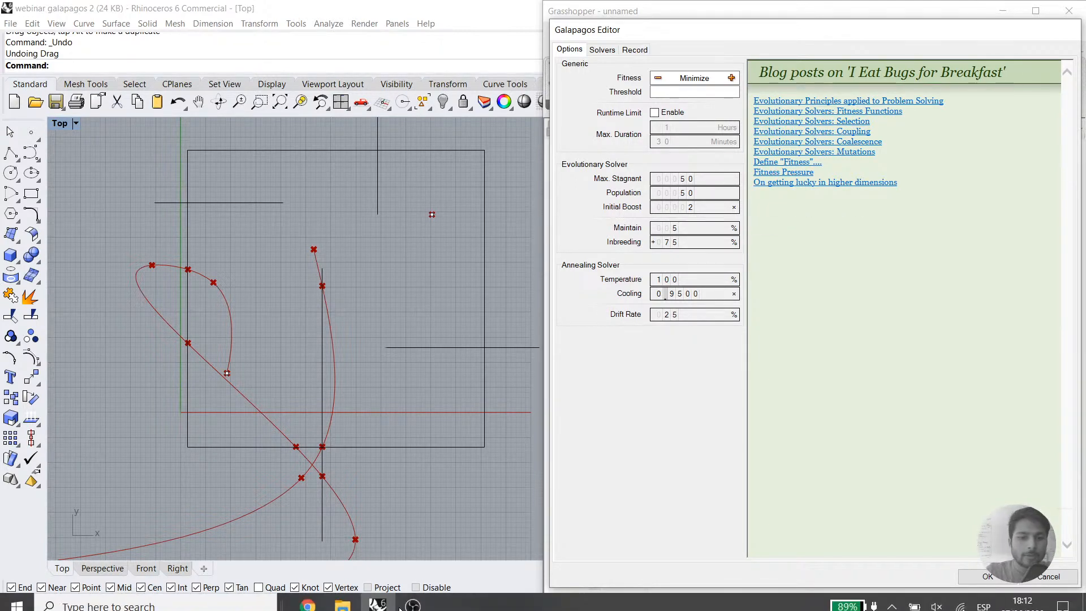
Step: Switch to the Galapagos webinar presentation in Chrome, review the Initialize and Map slides, and return to the Galapagos Editor
{"action": "mouse_move", "coordinate": [308, 597]}
{"action": "left_click", "coordinate": [253, 520]}
{"action": "left_click", "coordinate": [90, 12]}
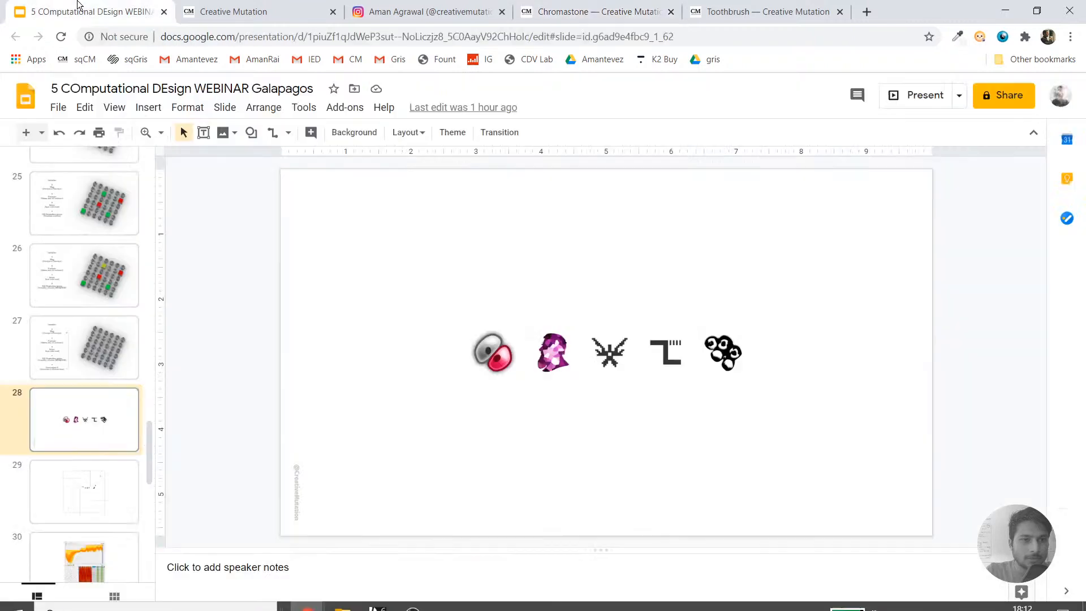
{"action": "scroll", "coordinate": [97, 253], "scroll_direction": "up", "scroll_amount": 5}
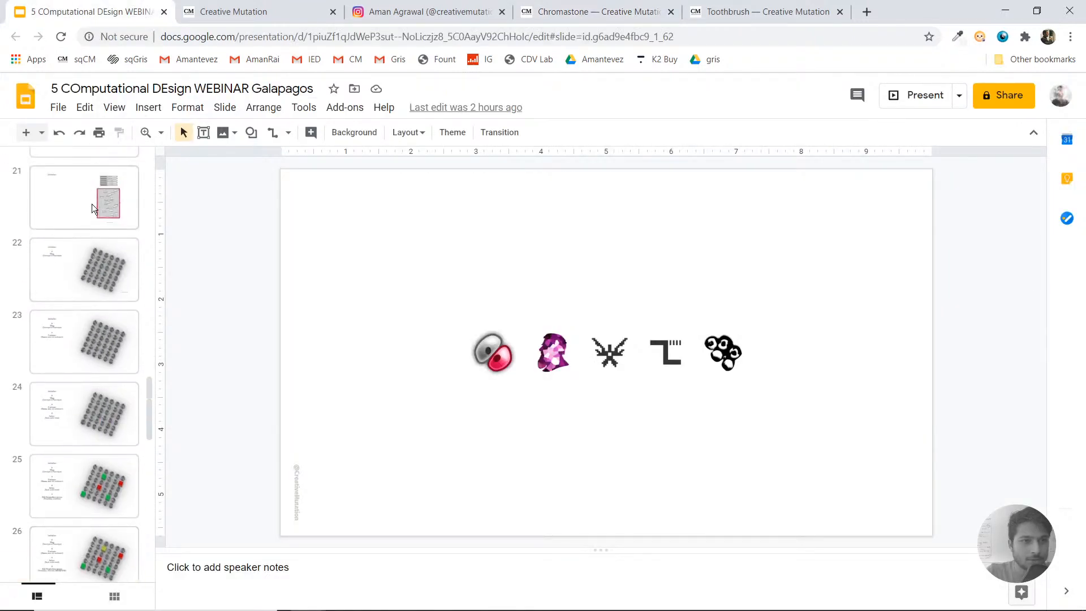
{"action": "left_click", "coordinate": [91, 198]}
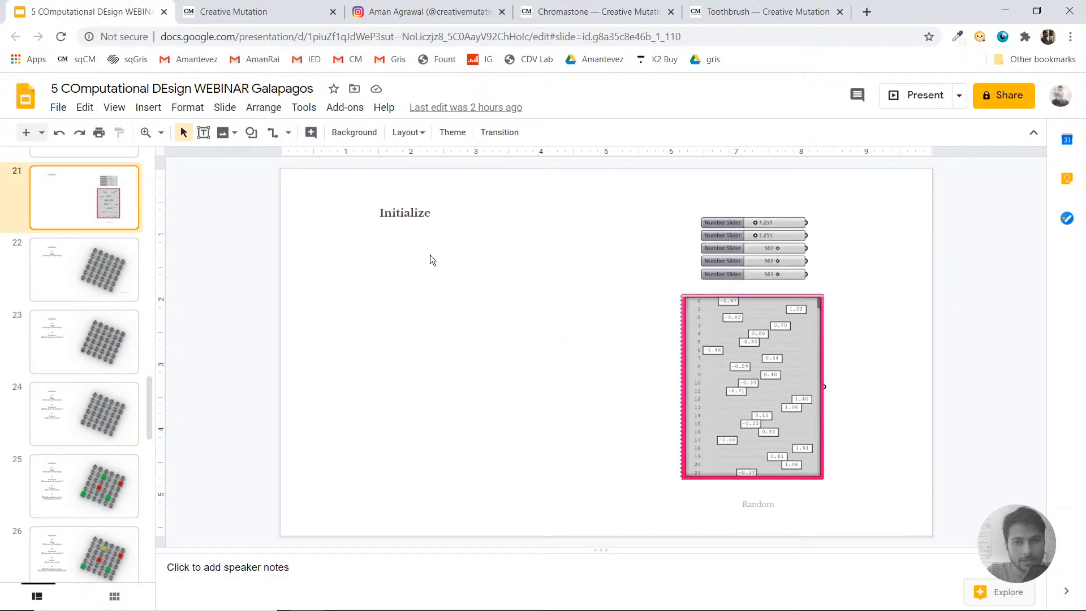
{"action": "left_click_drag", "start_coordinate": [452, 247], "coordinate": [337, 170]}
{"action": "left_click", "coordinate": [337, 169]}
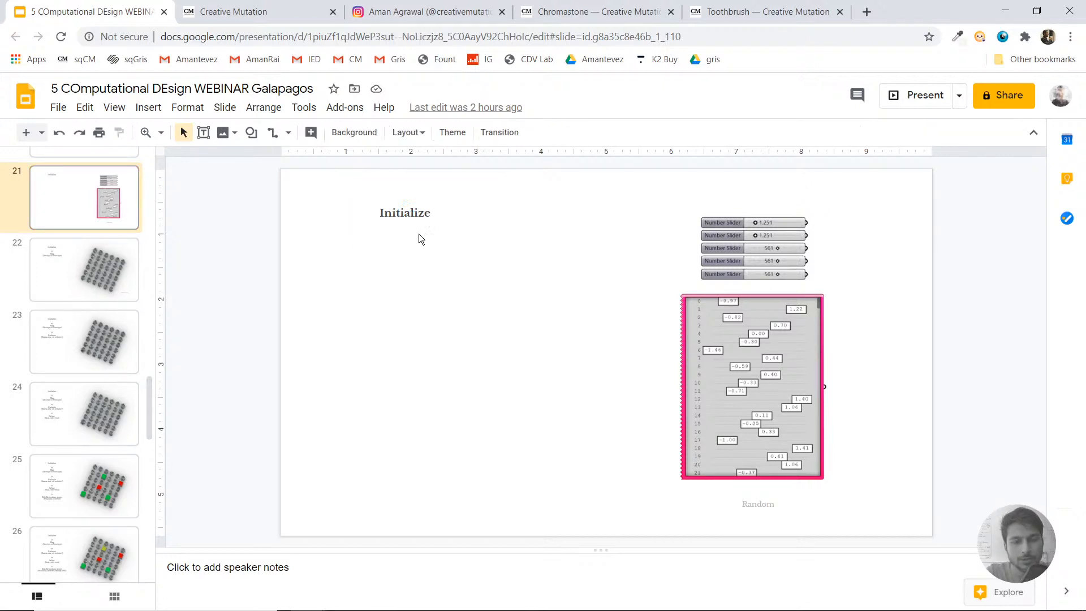
{"action": "left_click_drag", "start_coordinate": [500, 274], "coordinate": [357, 199]}
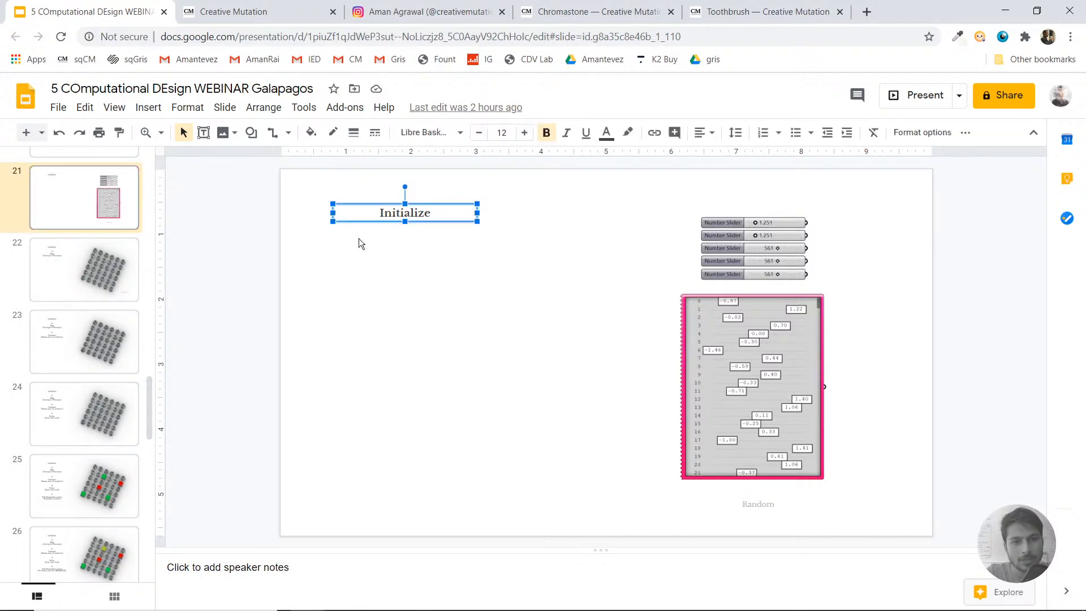
{"action": "left_click", "coordinate": [354, 273]}
{"action": "left_click", "coordinate": [106, 276]}
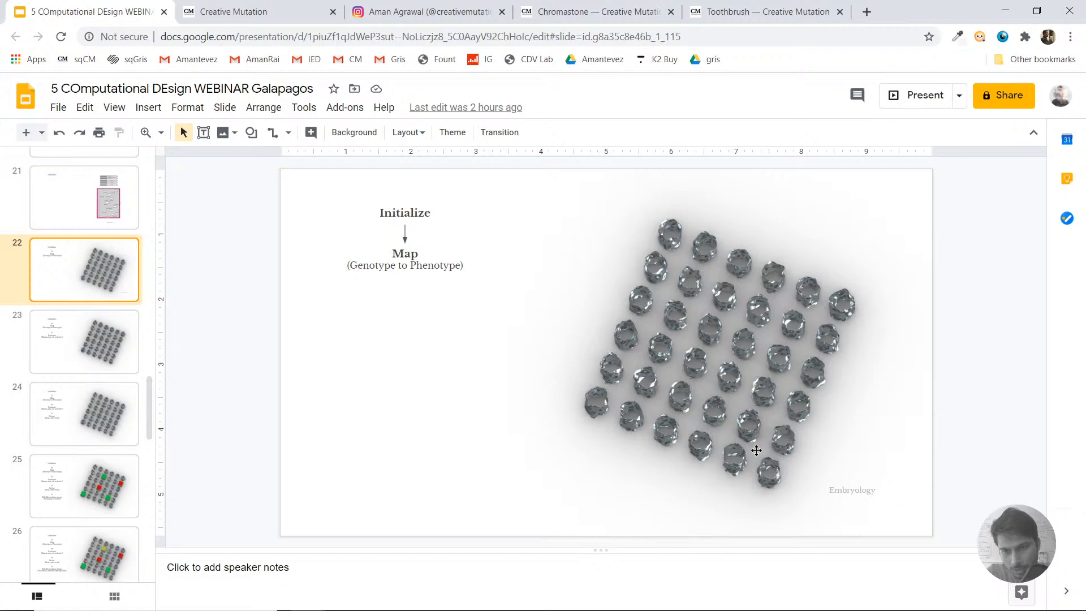
{"action": "left_click", "coordinate": [104, 209]}
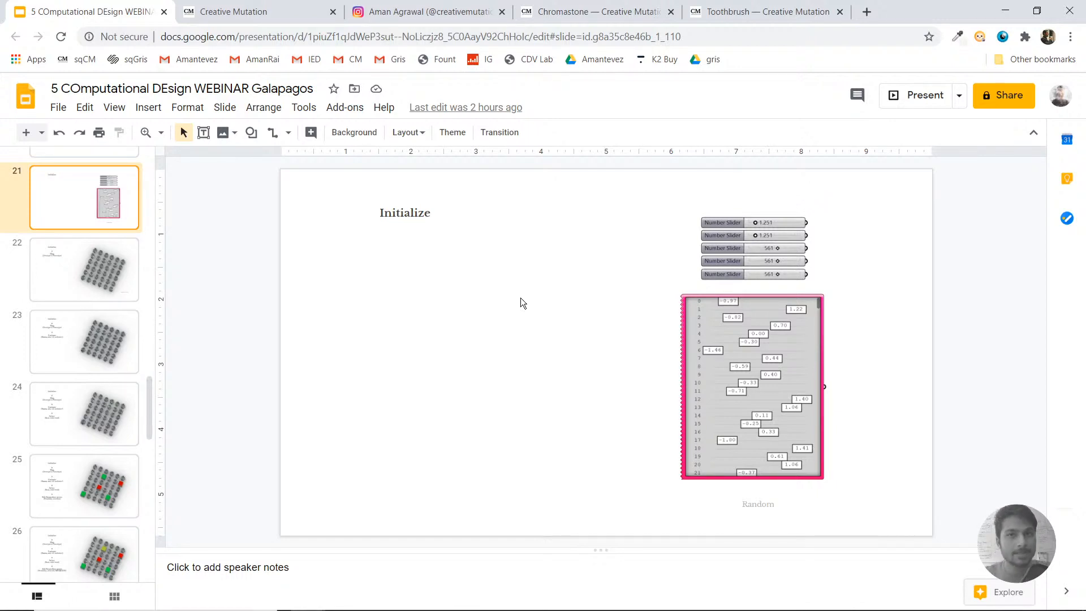
{"action": "left_click", "coordinate": [1004, 11]}
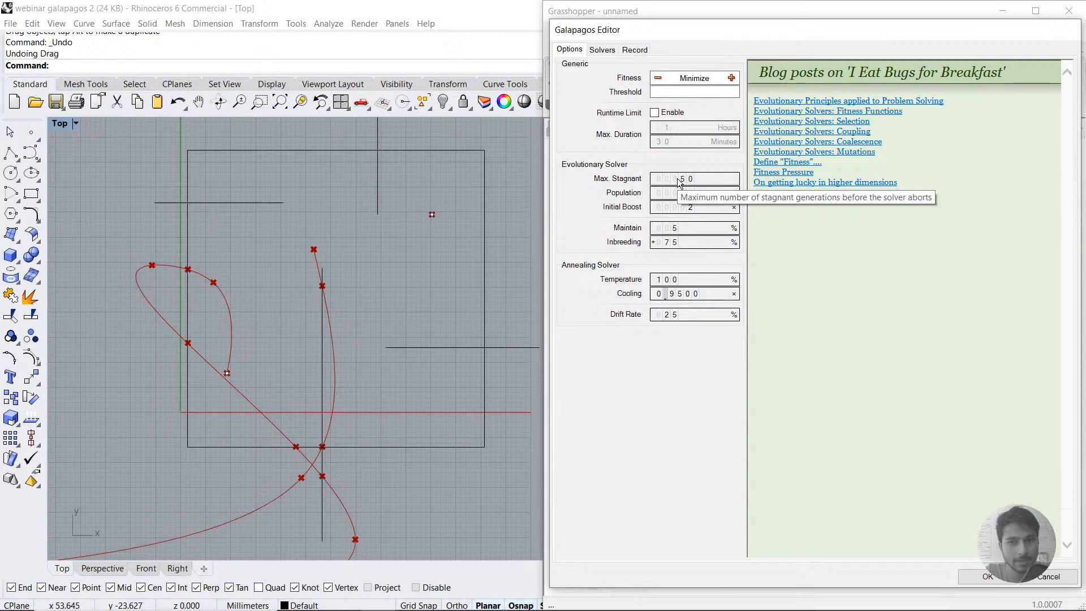
Step: Set the evolutionary solver's Initial Boost to 4 and start the solver with Fitness set to Minimize
{"action": "double_click", "coordinate": [682, 216]}
{"action": "left_click", "coordinate": [804, 229]}
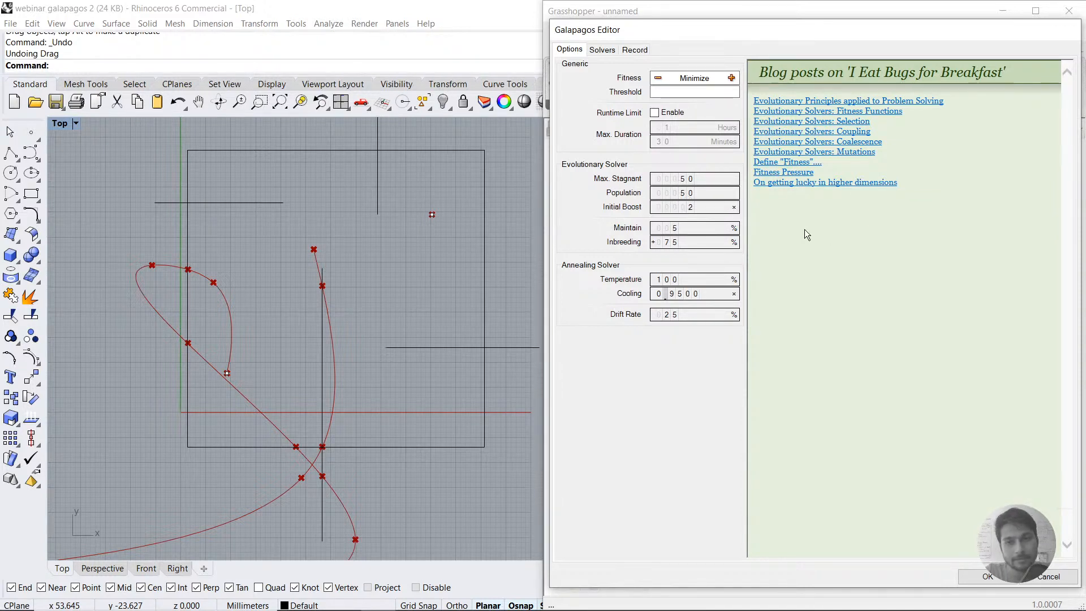
{"action": "double_click", "coordinate": [684, 208]}
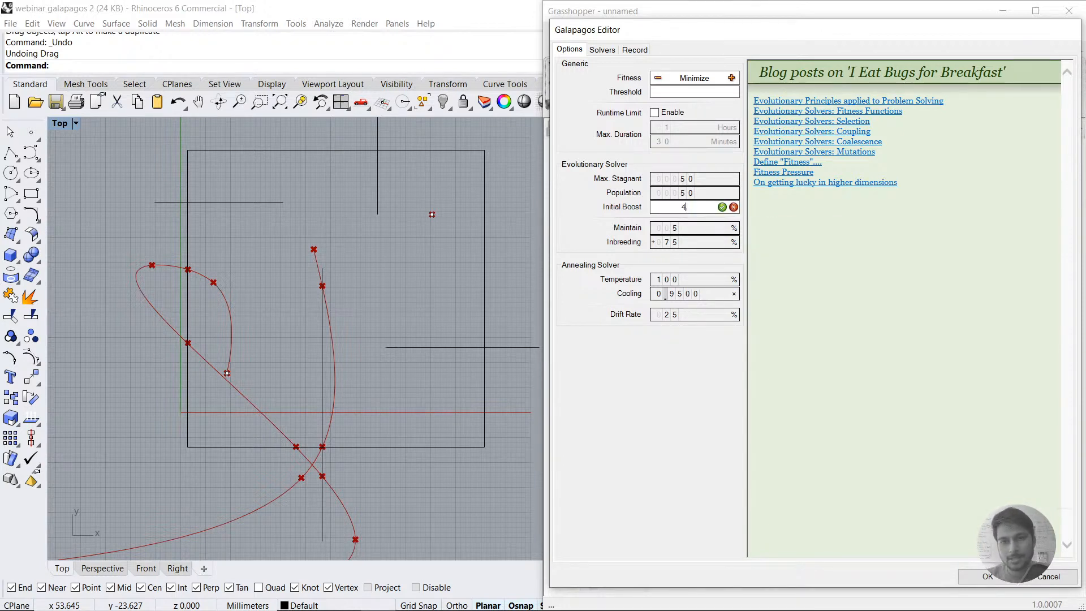
{"action": "type", "text": "4"}
{"action": "left_click", "coordinate": [723, 207]}
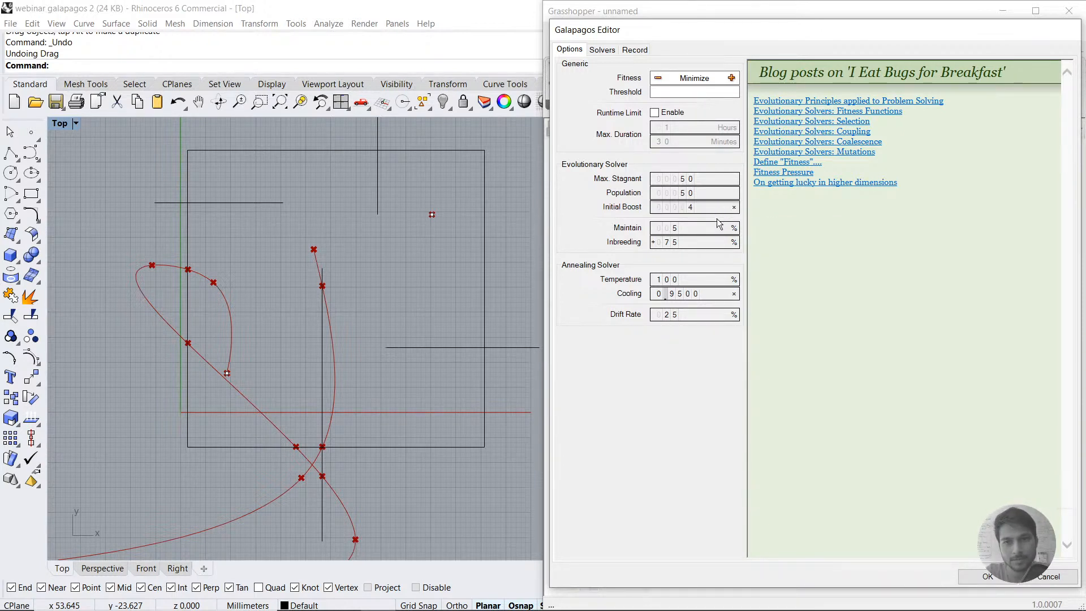
{"action": "left_click", "coordinate": [602, 51]}
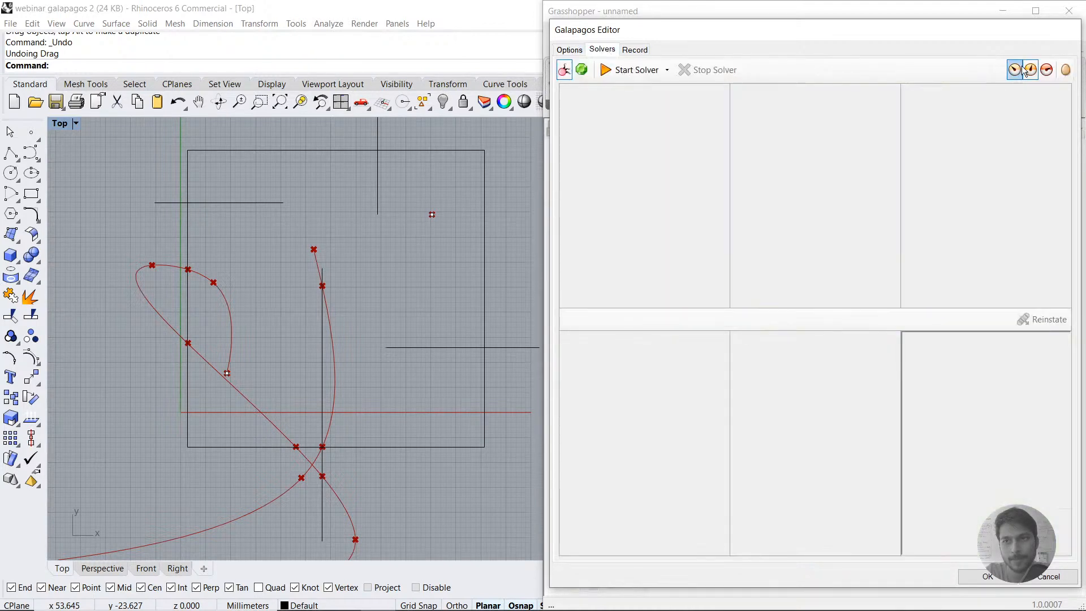
{"action": "left_click", "coordinate": [623, 70]}
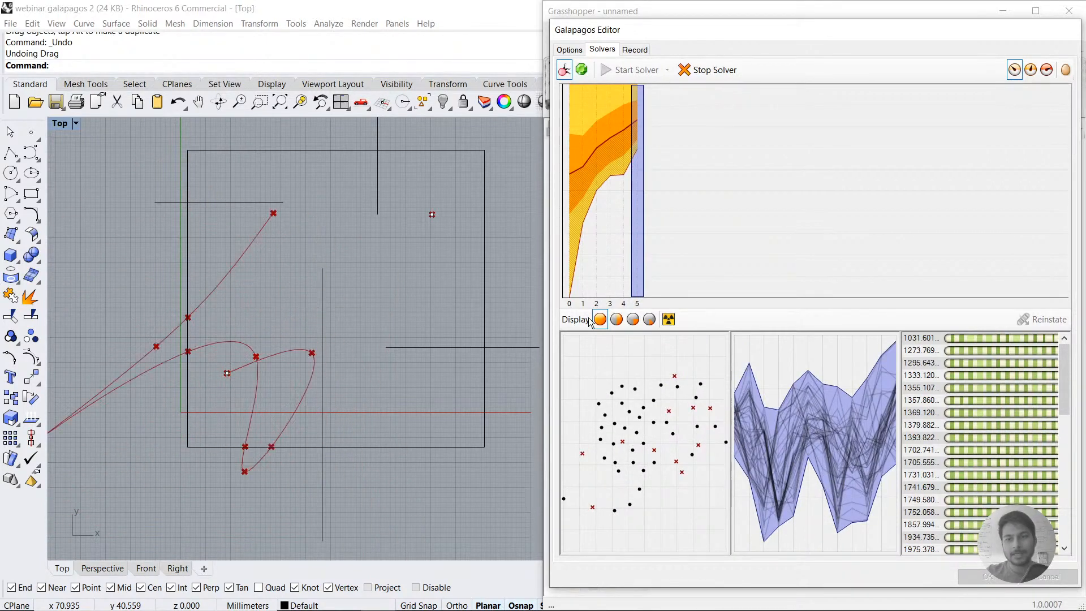
Step: Display only better genomes in the Rhino viewport while the solver runs, keeping the obstacles and path in view
{"action": "scroll", "coordinate": [287, 331], "scroll_direction": "down", "scroll_amount": 5}
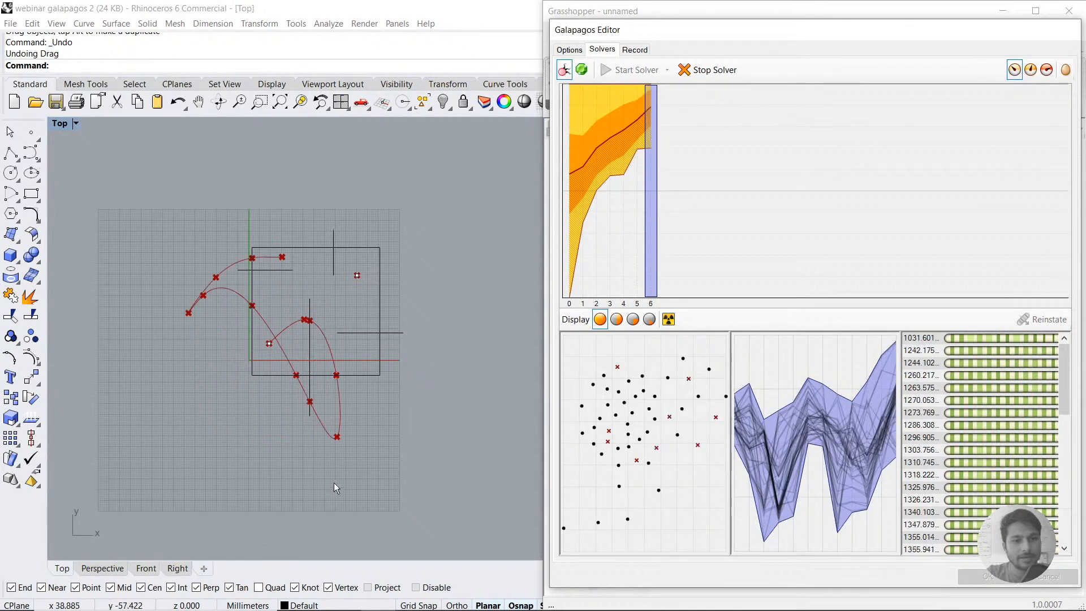
{"action": "scroll", "coordinate": [311, 362], "scroll_direction": "up", "scroll_amount": 2}
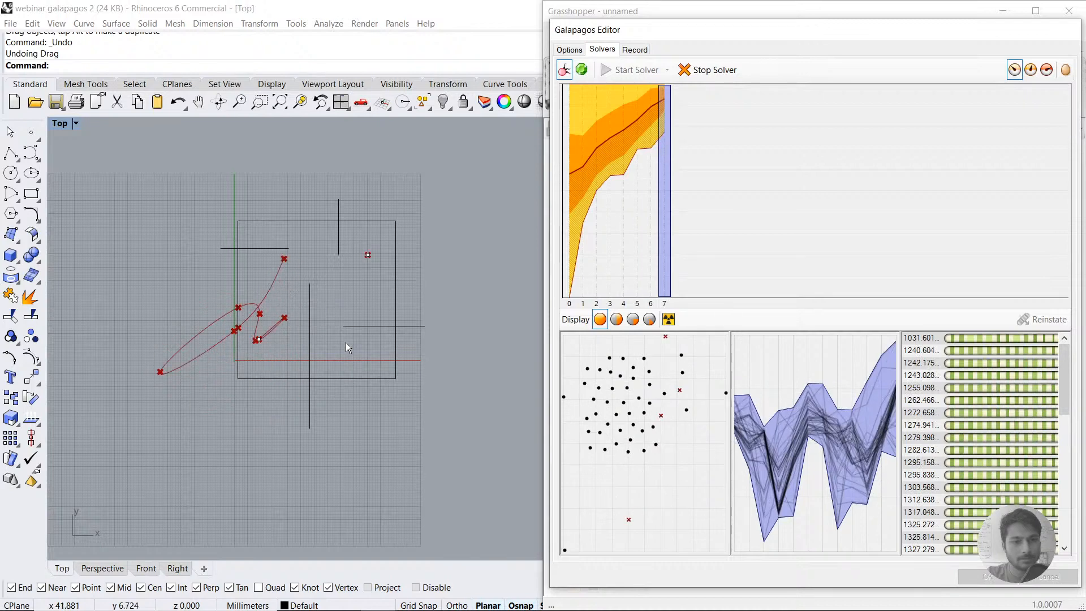
{"action": "scroll", "coordinate": [309, 304], "scroll_direction": "up", "scroll_amount": 2}
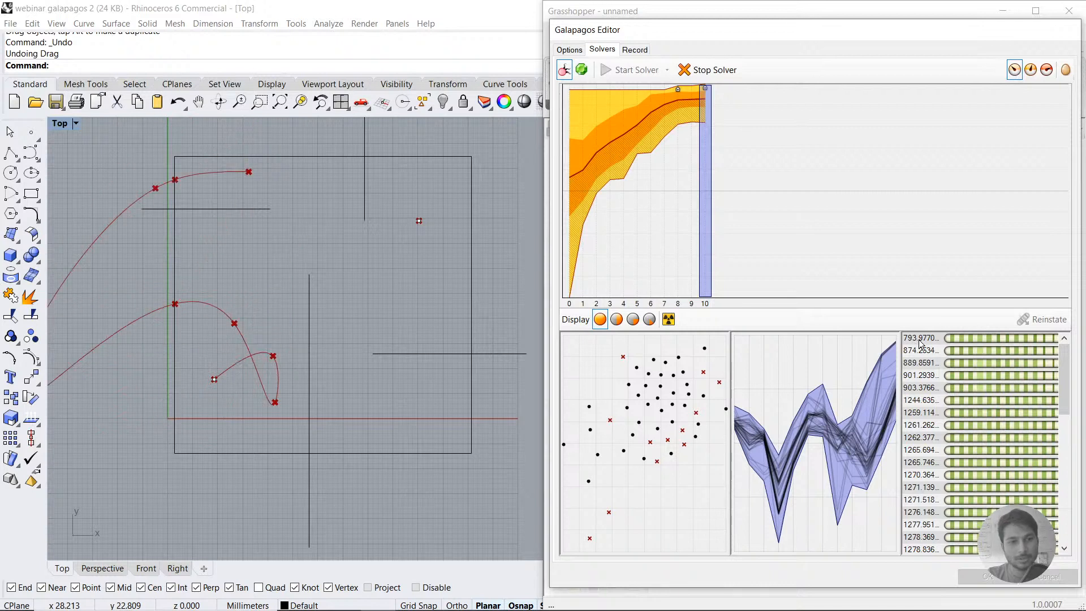
{"action": "left_click", "coordinate": [1032, 77]}
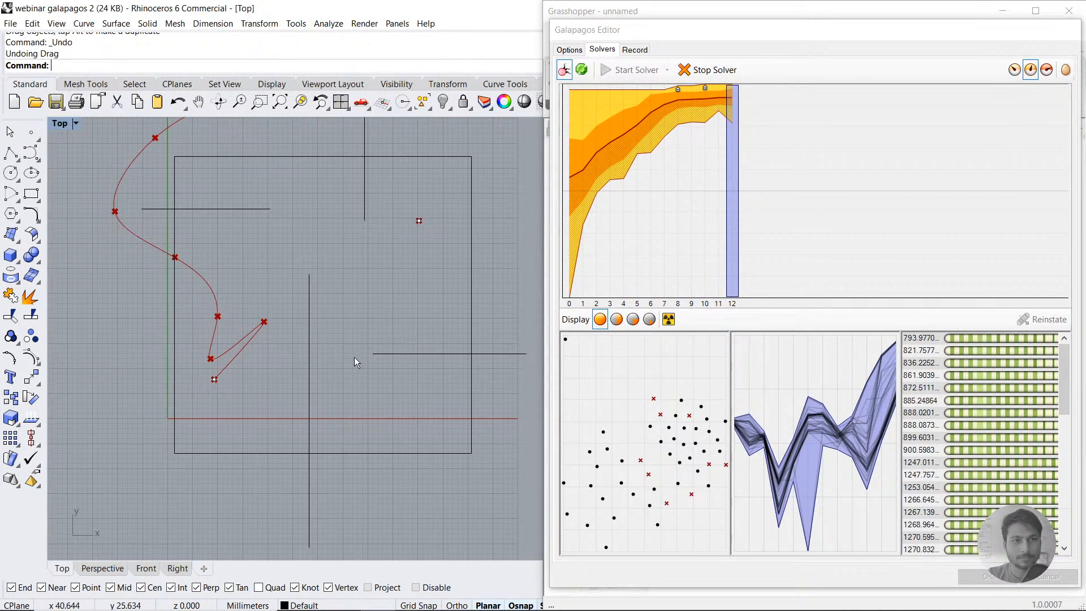
{"action": "right_click_drag", "start_coordinate": [371, 290], "coordinate": [354, 357]}
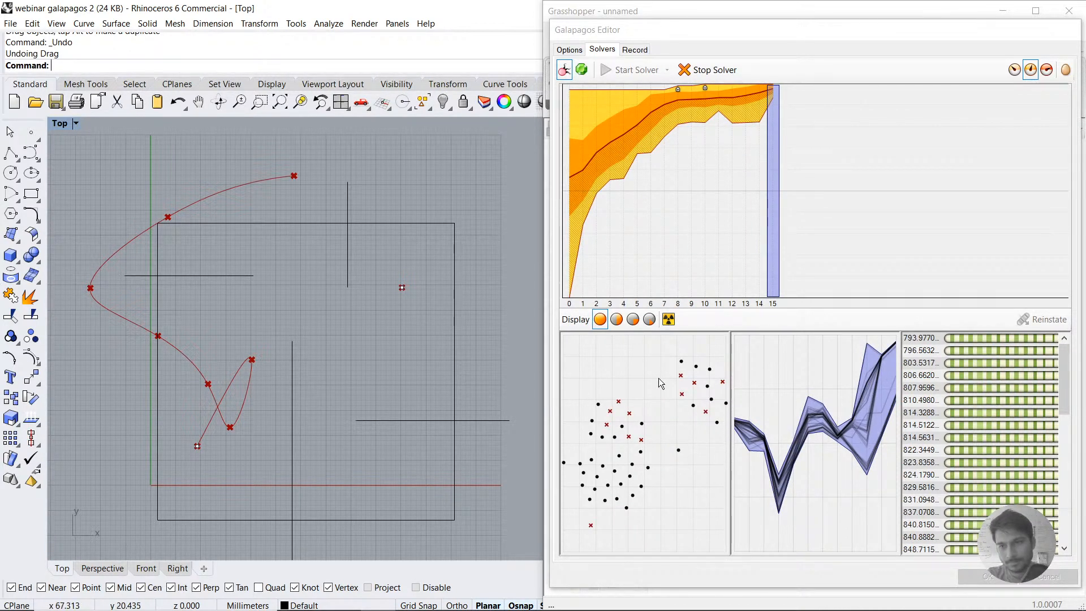
Step: Select the fittest genome in the solver's genome list and examine where its path ends in the Top viewport
{"action": "left_click", "coordinate": [711, 71]}
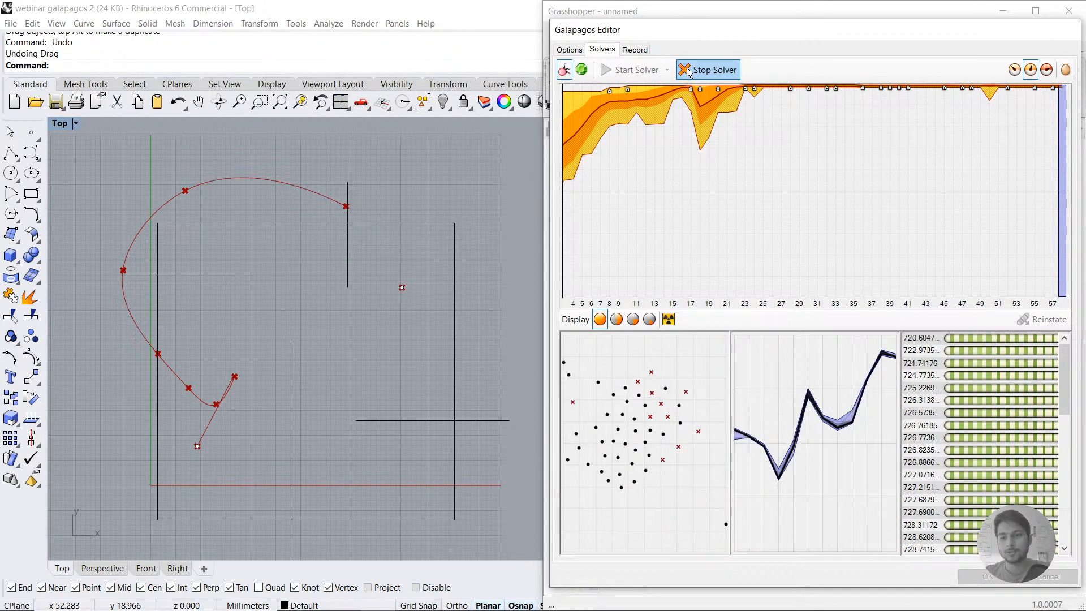
{"action": "left_click", "coordinate": [970, 339]}
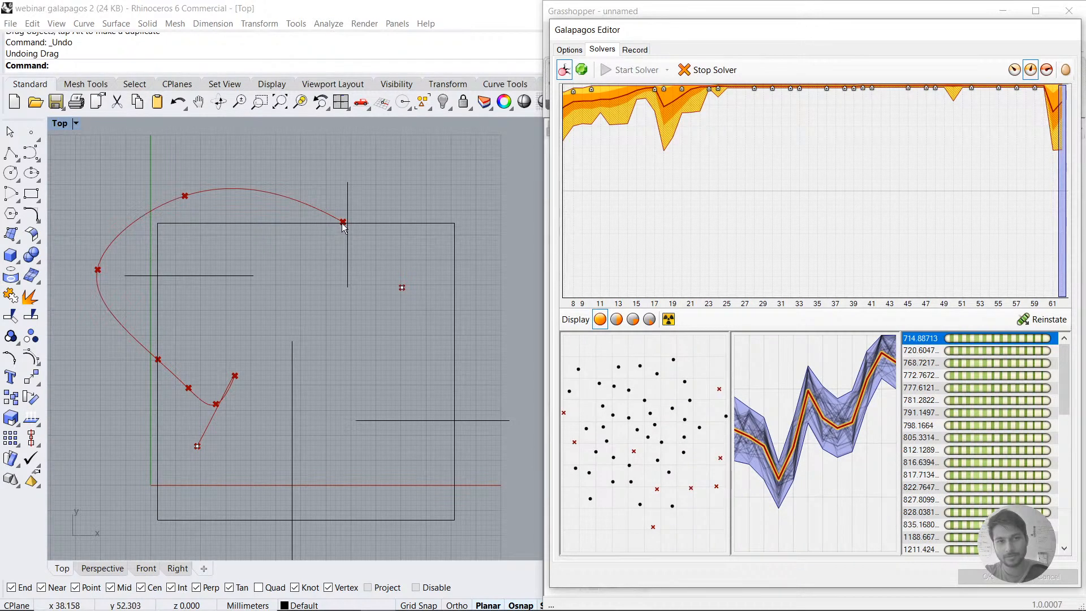
{"action": "left_click", "coordinate": [342, 228]}
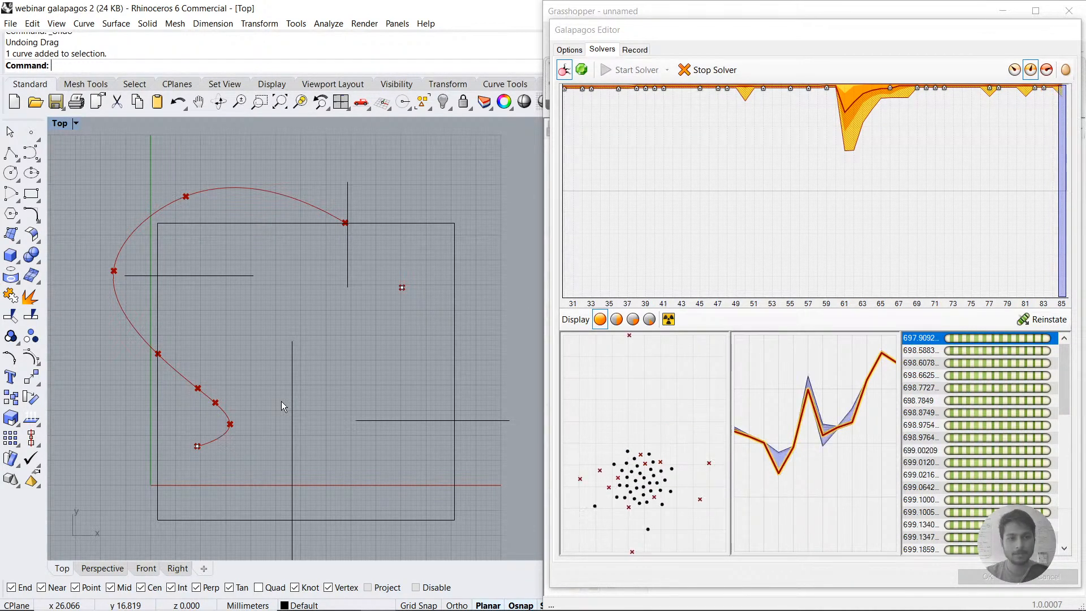
Step: Switch to the Chromastone page in Chrome, examine its large Grasshopper definition image, and return to Rhino
{"action": "mouse_move", "coordinate": [307, 597]}
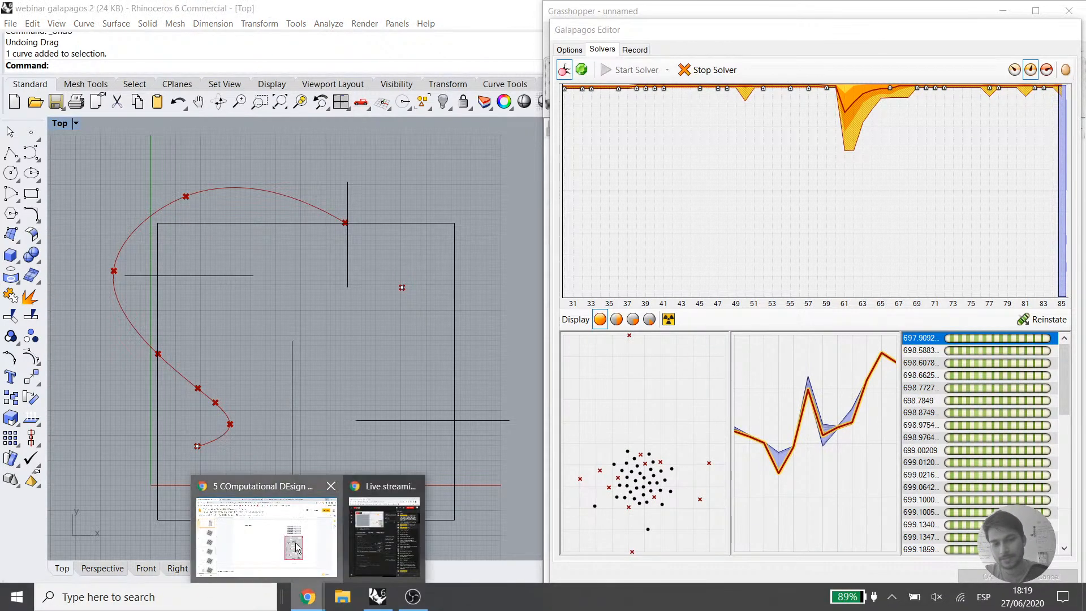
{"action": "left_click", "coordinate": [295, 547]}
{"action": "left_click", "coordinate": [587, 6]}
{"action": "scroll", "coordinate": [523, 402], "scroll_direction": "down", "scroll_amount": 4}
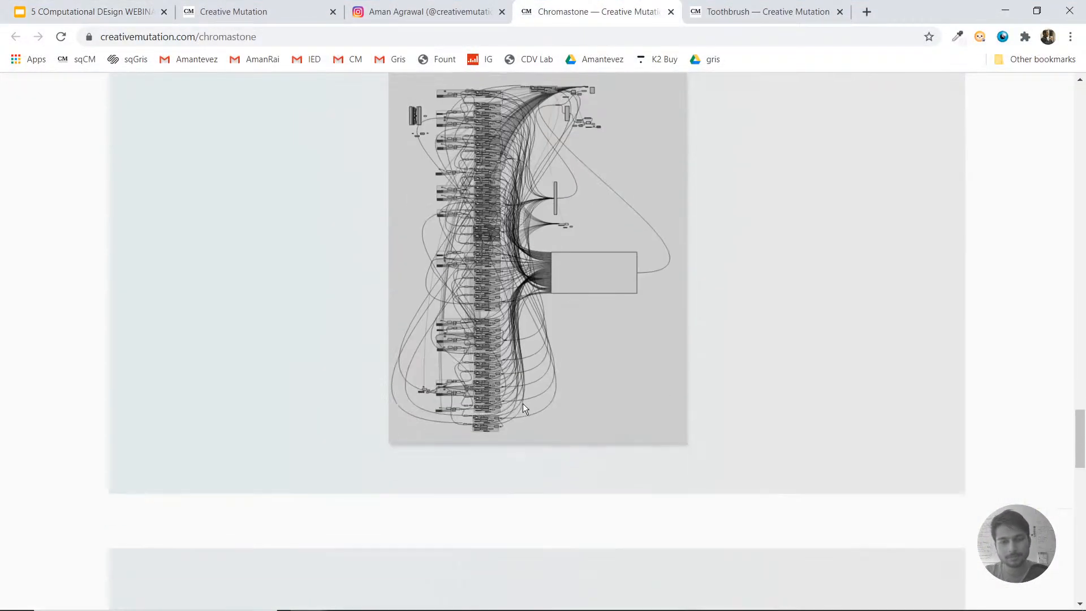
{"action": "scroll", "coordinate": [523, 402], "scroll_direction": "up", "scroll_amount": 2}
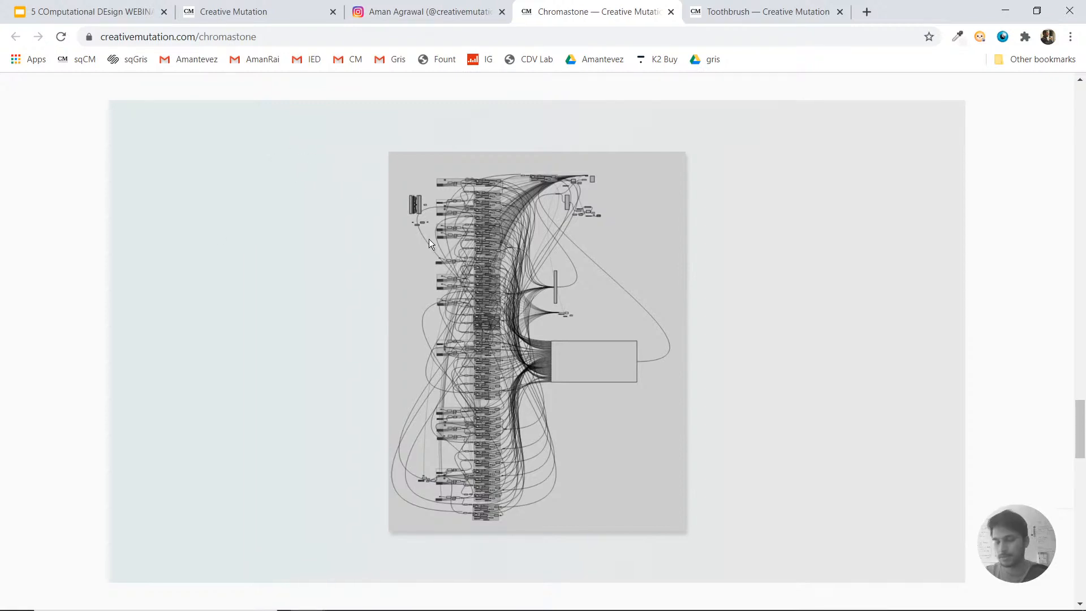
{"action": "left_click", "coordinate": [389, 594]}
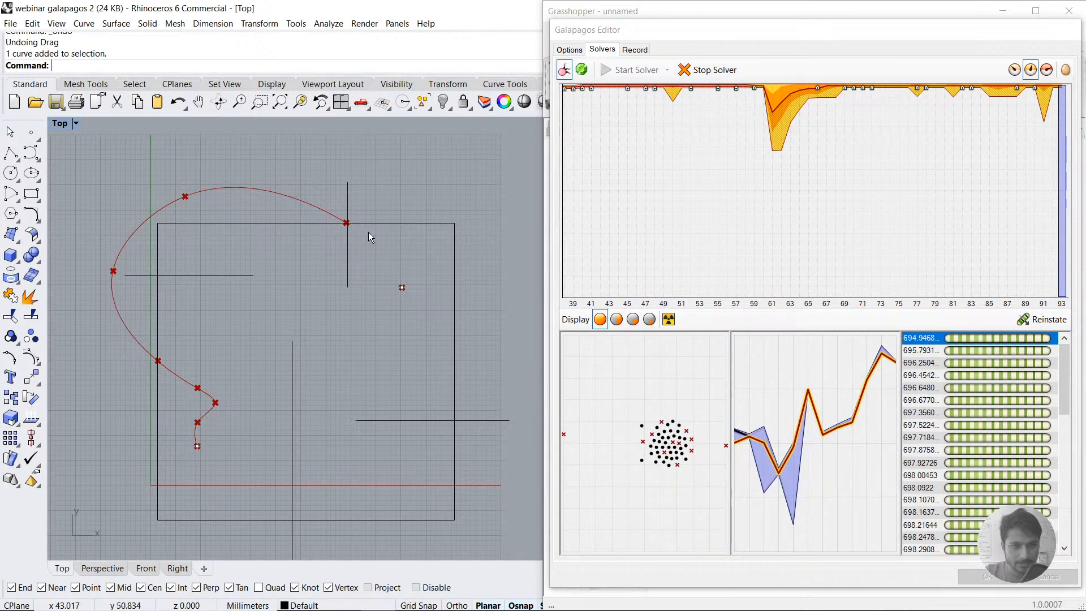
Step: Stop the evolutionary solver and accept the Galapagos Editor to keep the evolved path
{"action": "left_click", "coordinate": [724, 74]}
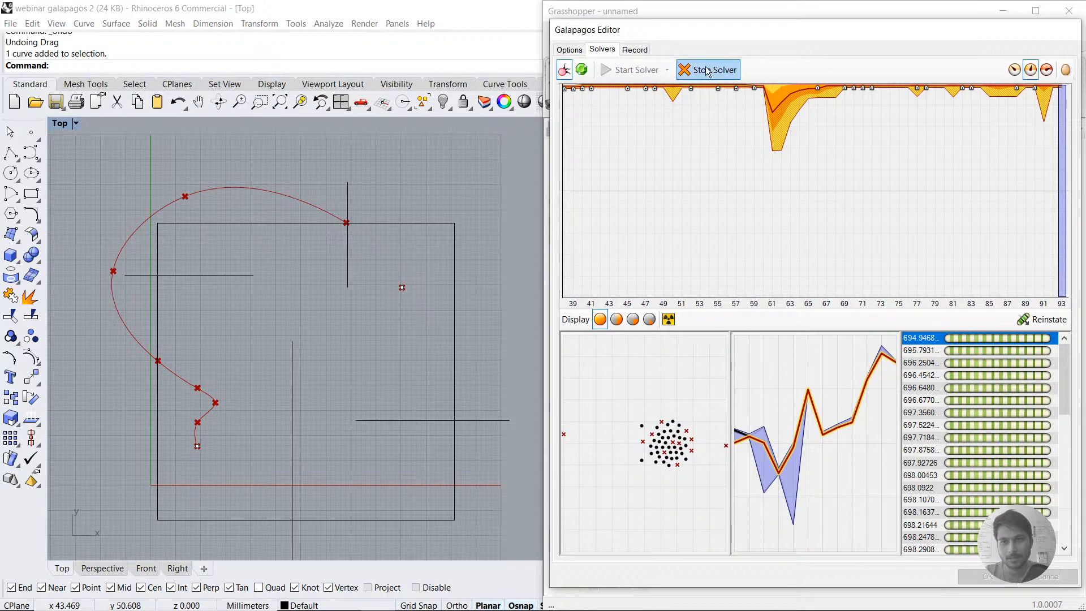
{"action": "left_click", "coordinate": [707, 70]}
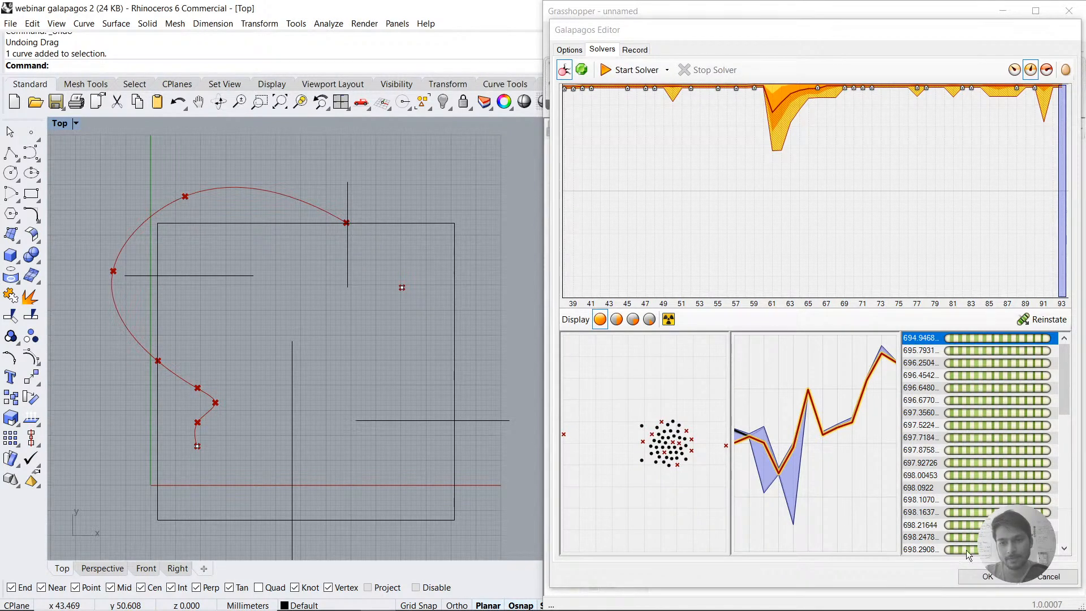
{"action": "left_click", "coordinate": [984, 576]}
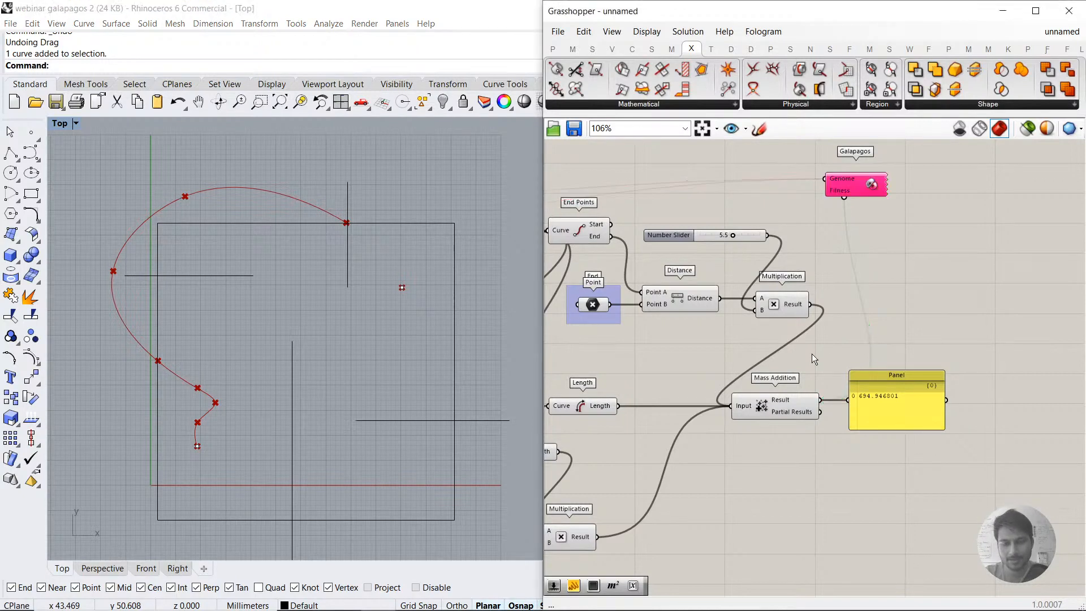
Step: Switch to Chrome and search Google for "giraffe laryngeal nerve evolution" in a new tab
{"action": "mouse_move", "coordinate": [306, 609]}
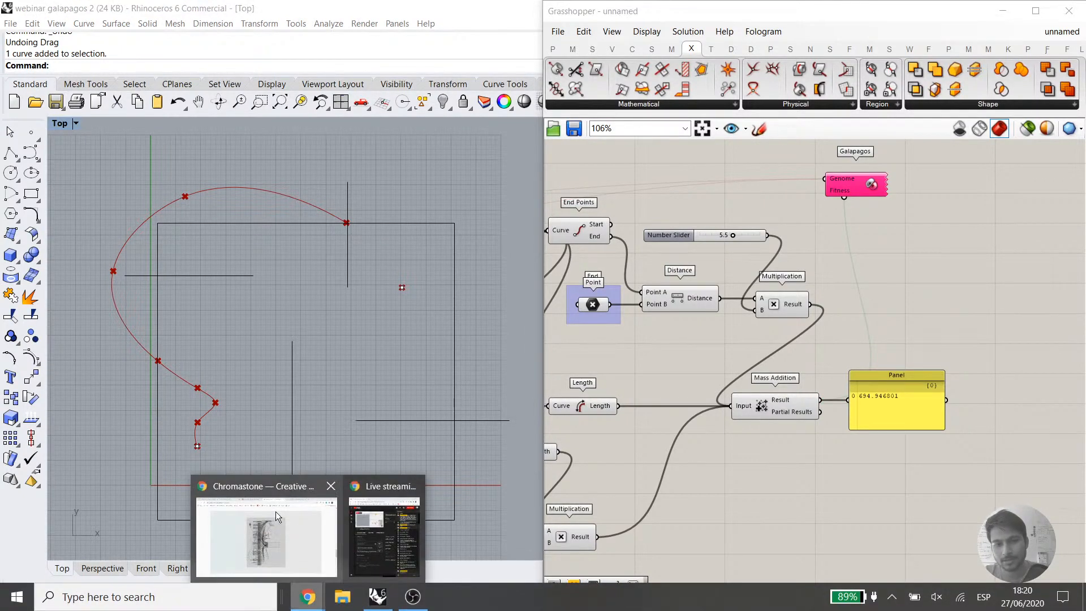
{"action": "left_click", "coordinate": [266, 526]}
{"action": "left_click", "coordinate": [867, 11]}
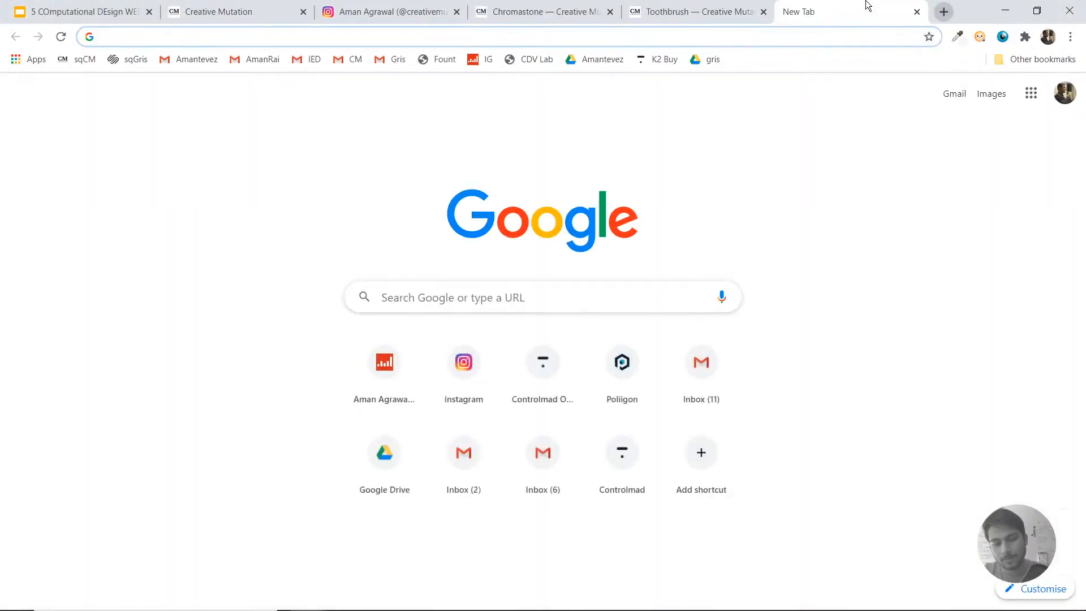
{"action": "type", "text": "GIRR"}
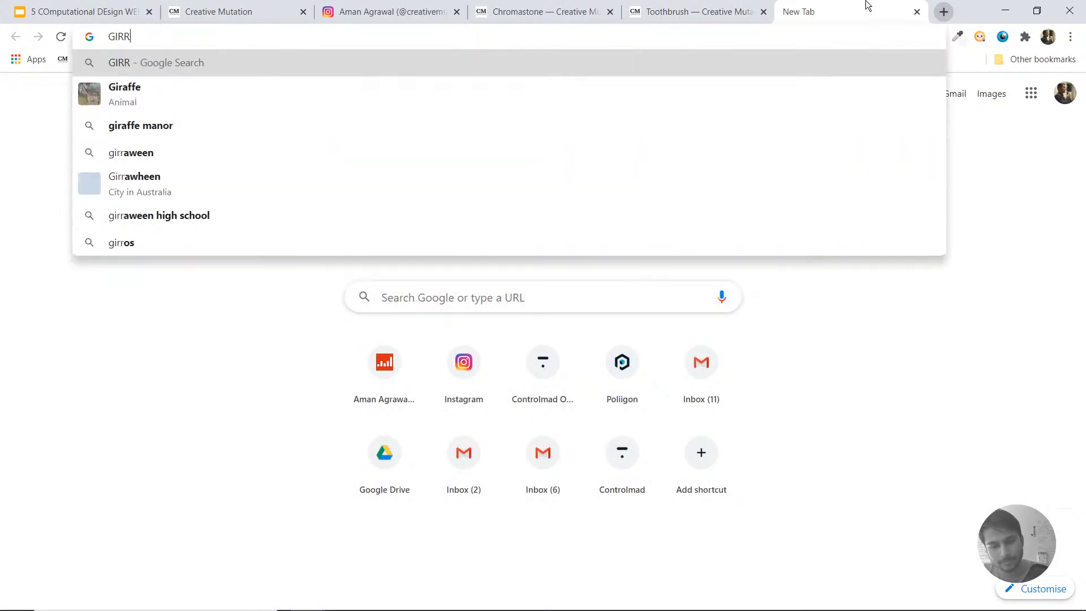
{"action": "type", "text": "AFE NERVE"}
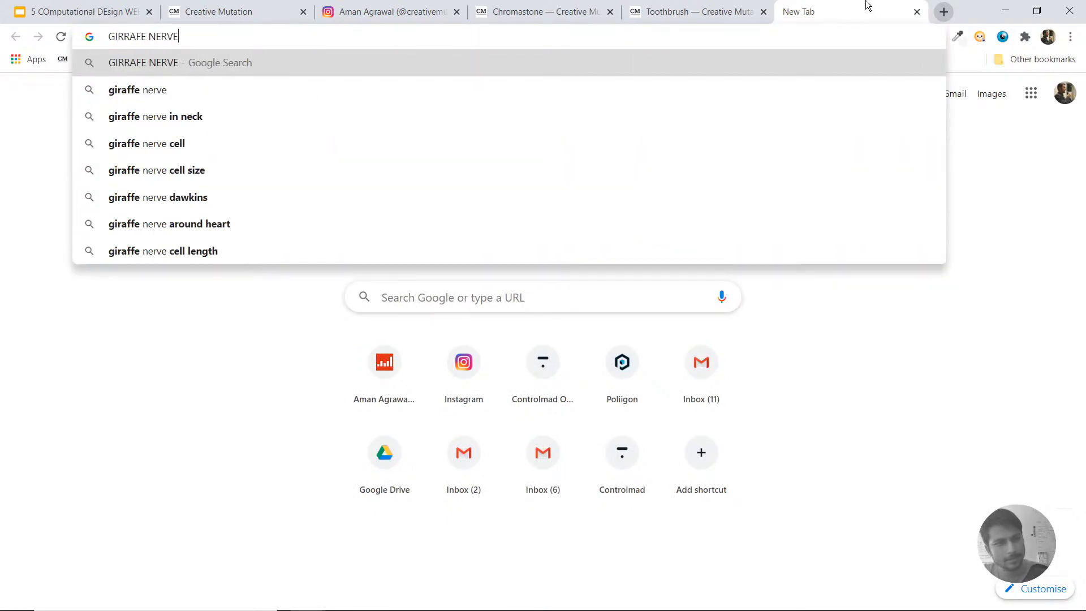
{"action": "key", "text": "Down"}
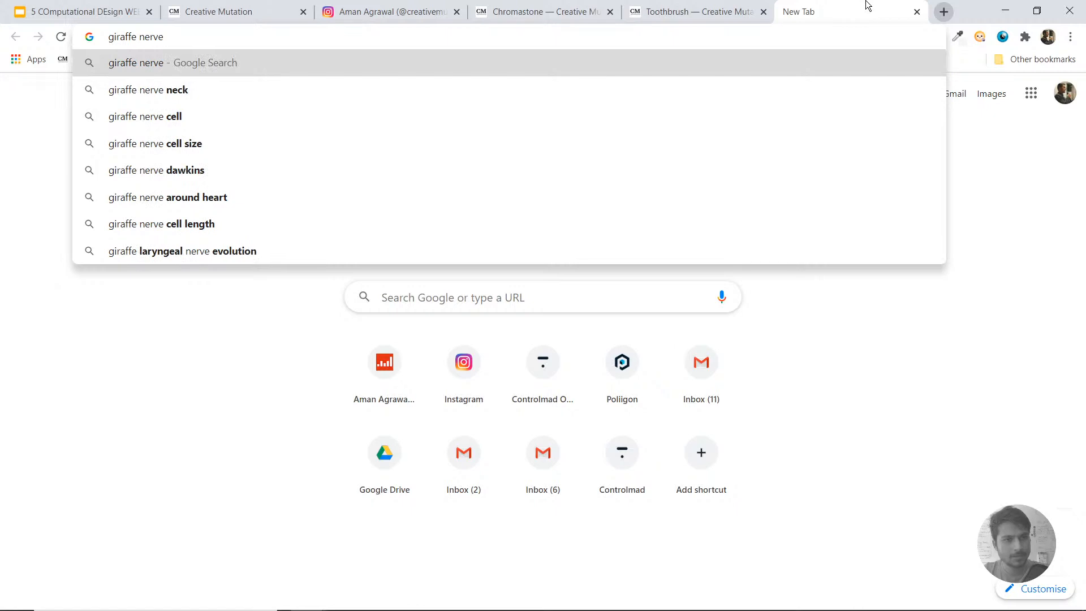
{"action": "key", "text": "Down"}
{"action": "key", "text": "Down"}
{"action": "key", "text": "Down"}
{"action": "key", "text": "Down"}
{"action": "key", "text": "Down"}
{"action": "key", "text": "Down"}
{"action": "key", "text": "Down"}
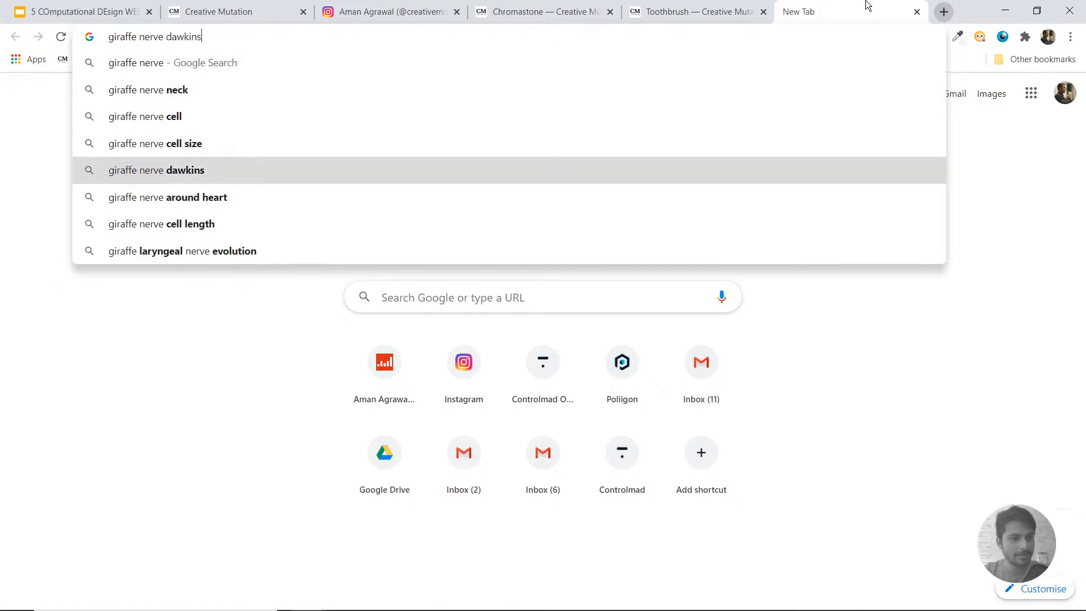
{"action": "key", "text": "Return"}
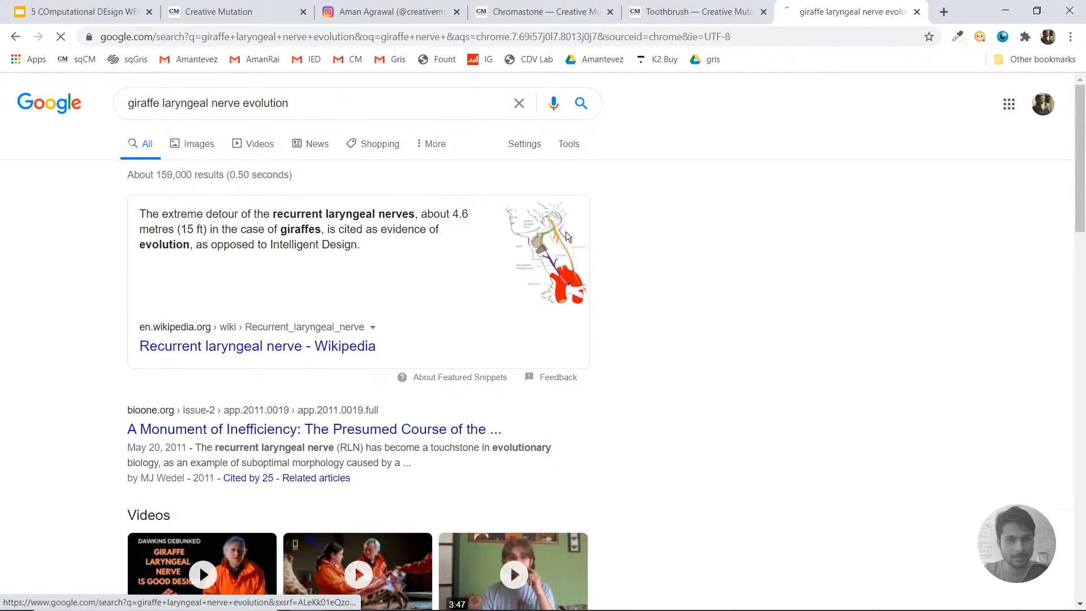
Step: Show the image results for the giraffe nerve search and enlarge Wikipedia's recurrent laryngeal nerve diagram
{"action": "left_click", "coordinate": [196, 144]}
{"action": "left_click", "coordinate": [85, 272]}
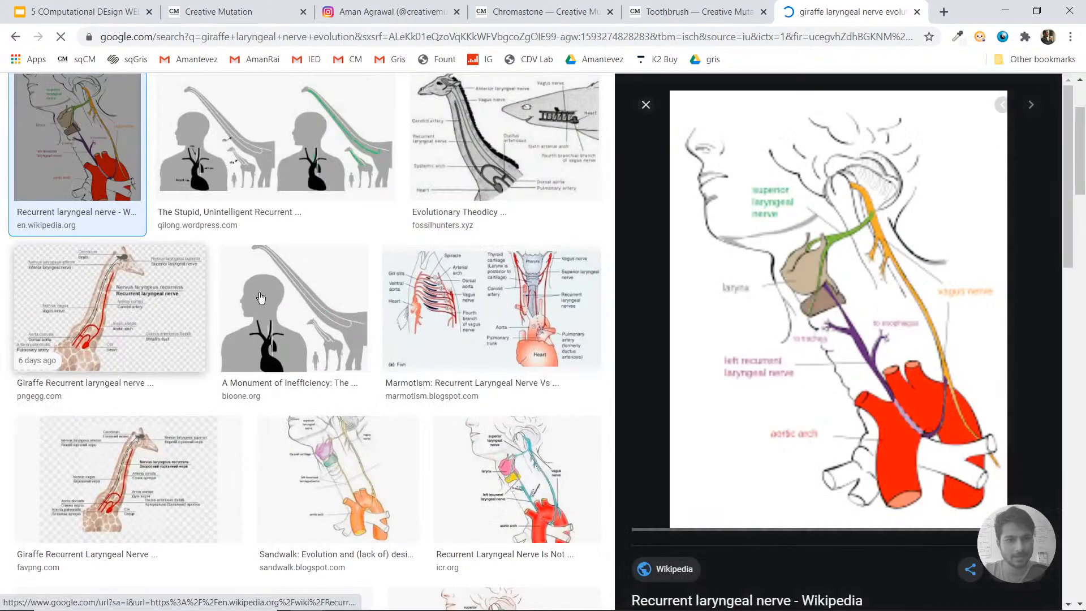
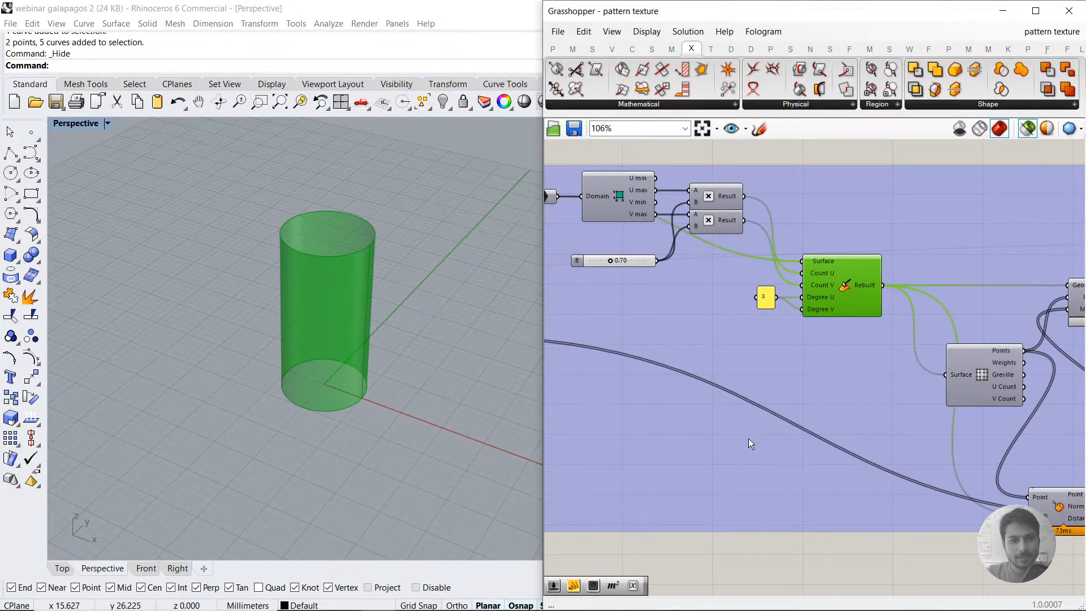
Step: Preview the source surface, the rebuilt cylinder and its control points in turn through their components
{"action": "right_click_drag", "start_coordinate": [826, 391], "coordinate": [788, 377]}
{"action": "scroll", "coordinate": [787, 378], "scroll_direction": "down", "scroll_amount": 3}
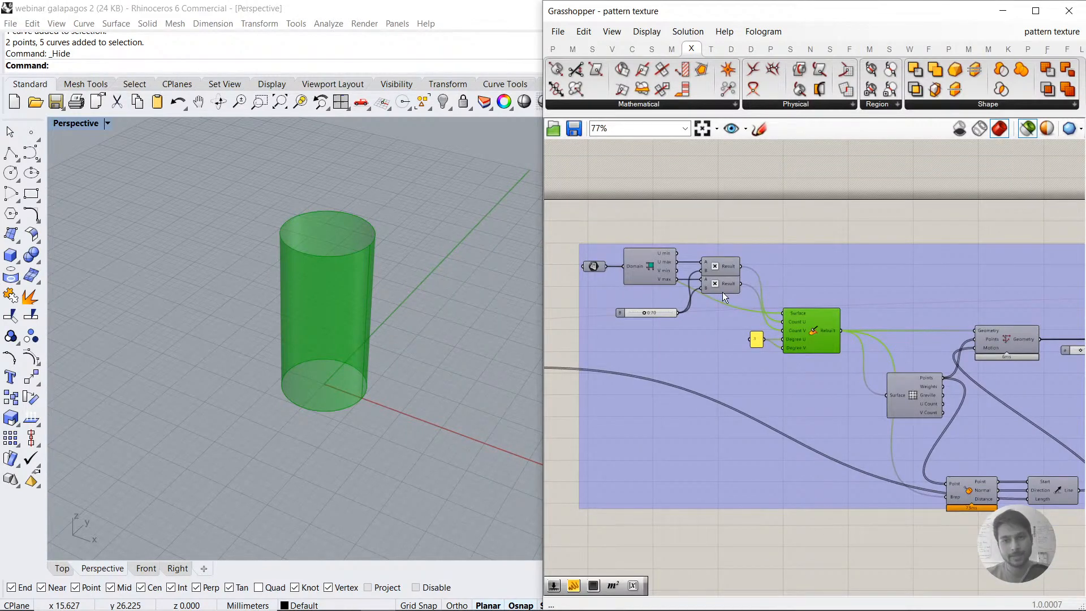
{"action": "left_click", "coordinate": [921, 389]}
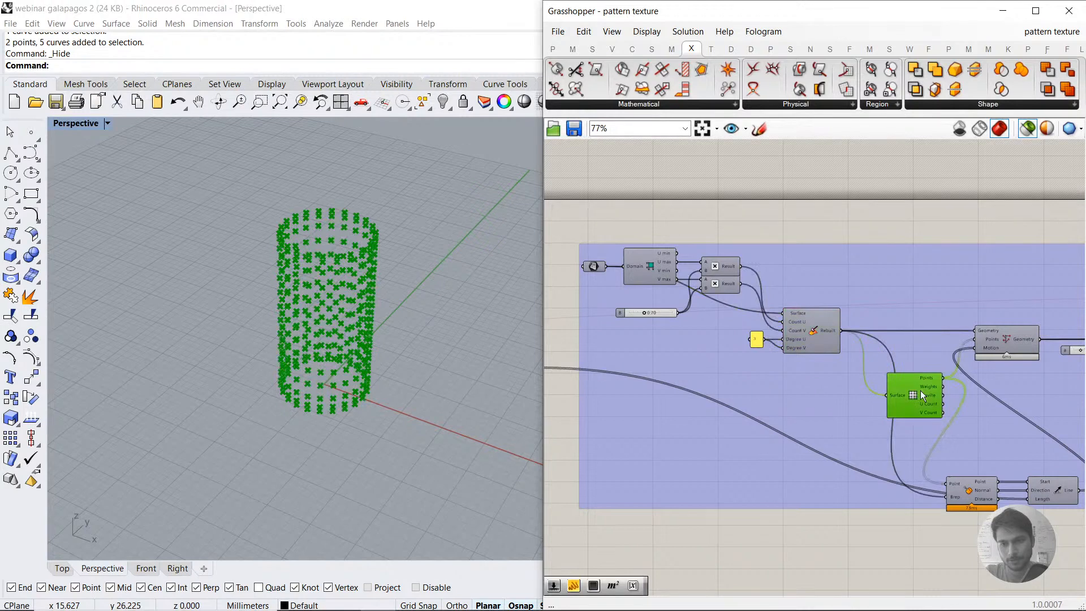
{"action": "left_click", "coordinate": [595, 265]}
{"action": "right_click_drag", "start_coordinate": [824, 322], "coordinate": [789, 294]}
{"action": "left_click", "coordinate": [789, 305]}
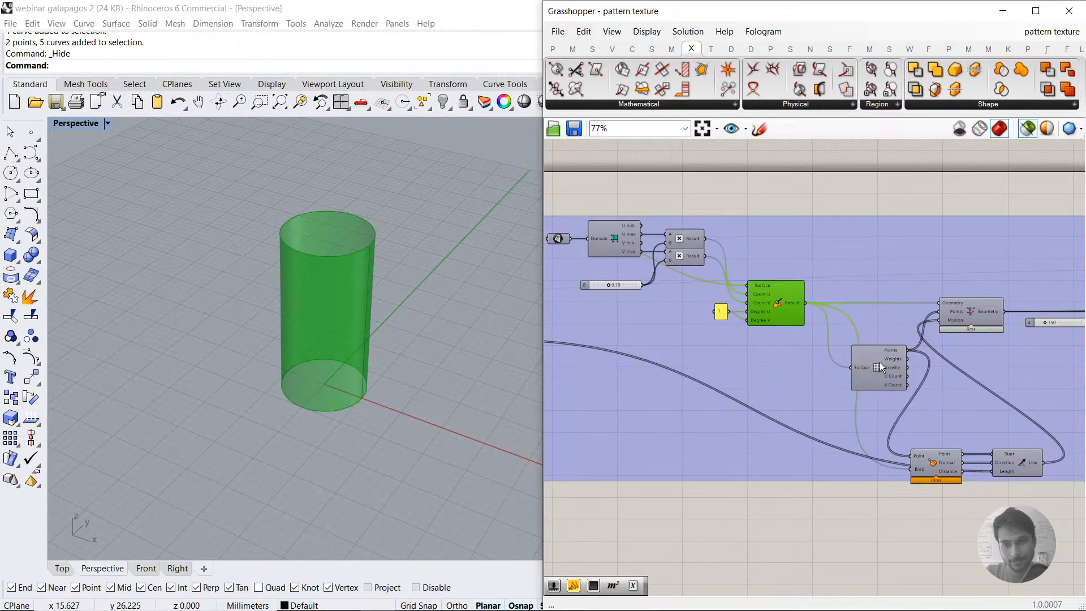
Step: Survey the whole definition, previewing the deformed surface at the preview component and selecting the Gene Pool that drives it
{"action": "right_click_drag", "start_coordinate": [712, 319], "coordinate": [846, 326]}
{"action": "scroll", "coordinate": [697, 249], "scroll_direction": "up", "scroll_amount": 2}
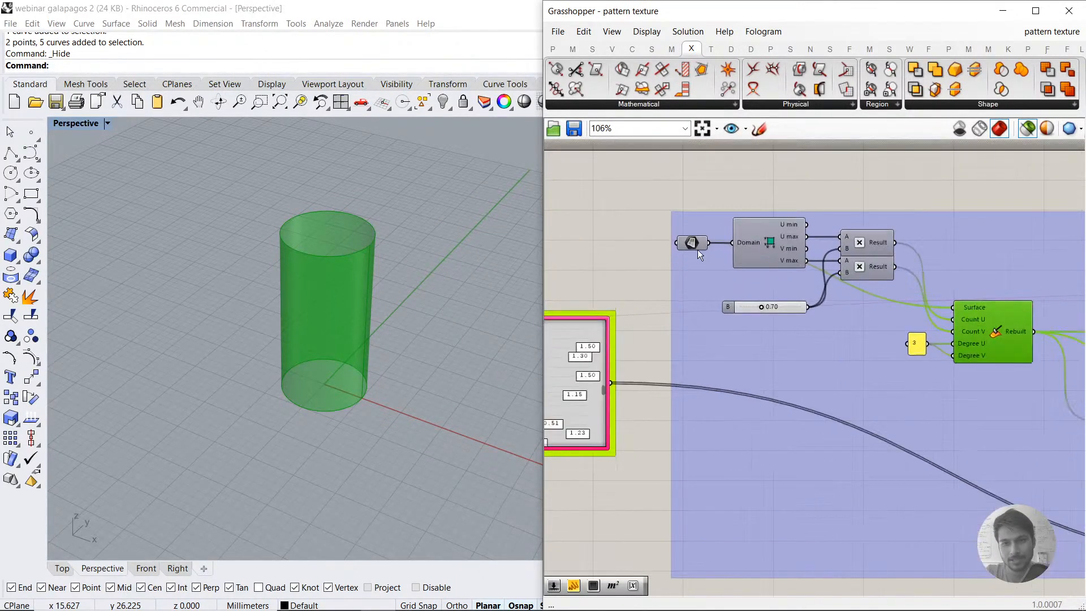
{"action": "scroll", "coordinate": [697, 250], "scroll_direction": "down", "scroll_amount": 8}
{"action": "left_click", "coordinate": [634, 242]}
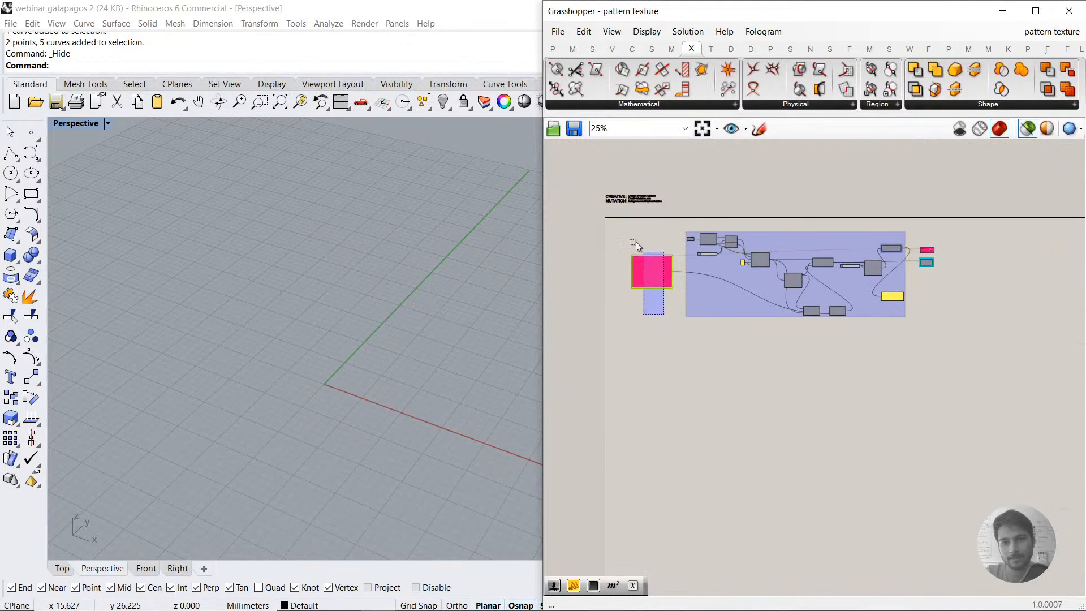
{"action": "left_click_drag", "start_coordinate": [636, 243], "coordinate": [632, 238]}
{"action": "left_click", "coordinate": [926, 262]}
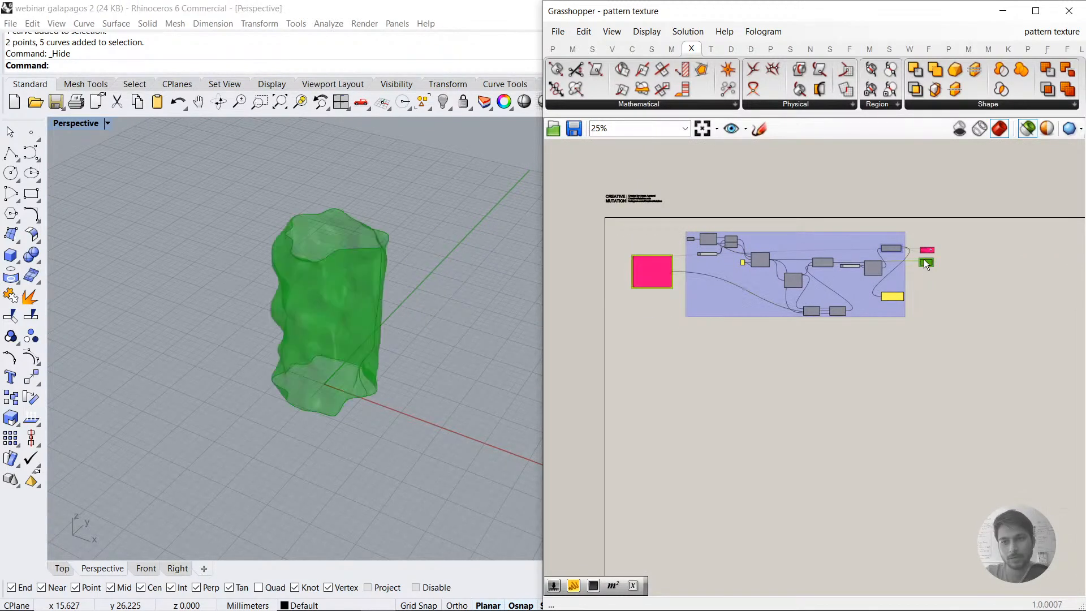
{"action": "left_click_drag", "start_coordinate": [909, 368], "coordinate": [687, 212]}
{"action": "left_click", "coordinate": [652, 272]}
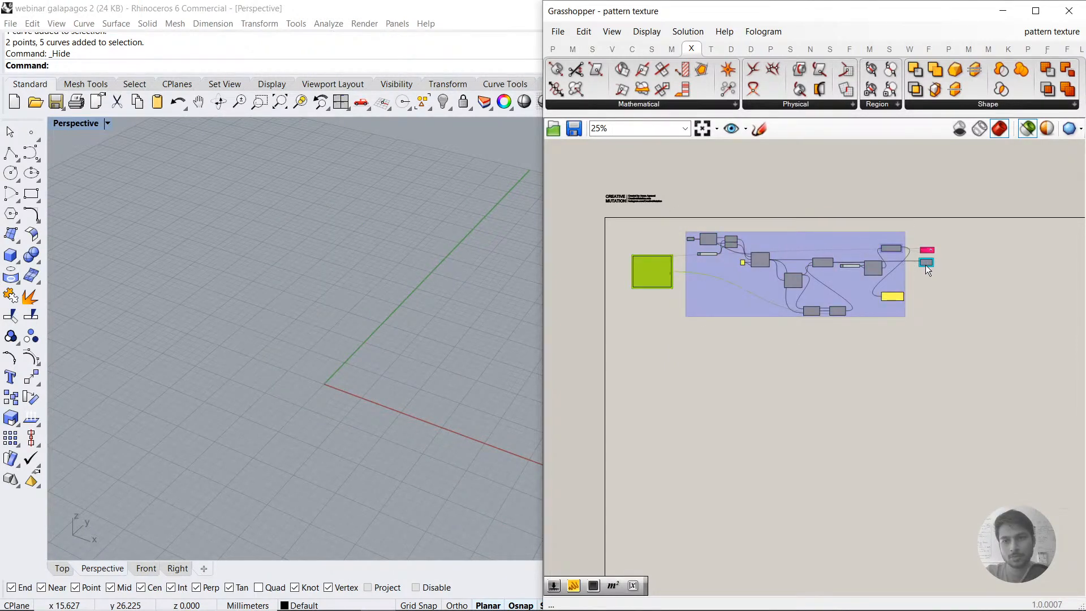
Step: Examine the preview component with Geometry and Material inputs and show the deformed surface it receives
{"action": "scroll", "coordinate": [592, 287], "scroll_direction": "up", "scroll_amount": 6}
{"action": "scroll", "coordinate": [714, 254], "scroll_direction": "down", "scroll_amount": 5}
{"action": "right_click_drag", "start_coordinate": [1035, 251], "coordinate": [759, 276]}
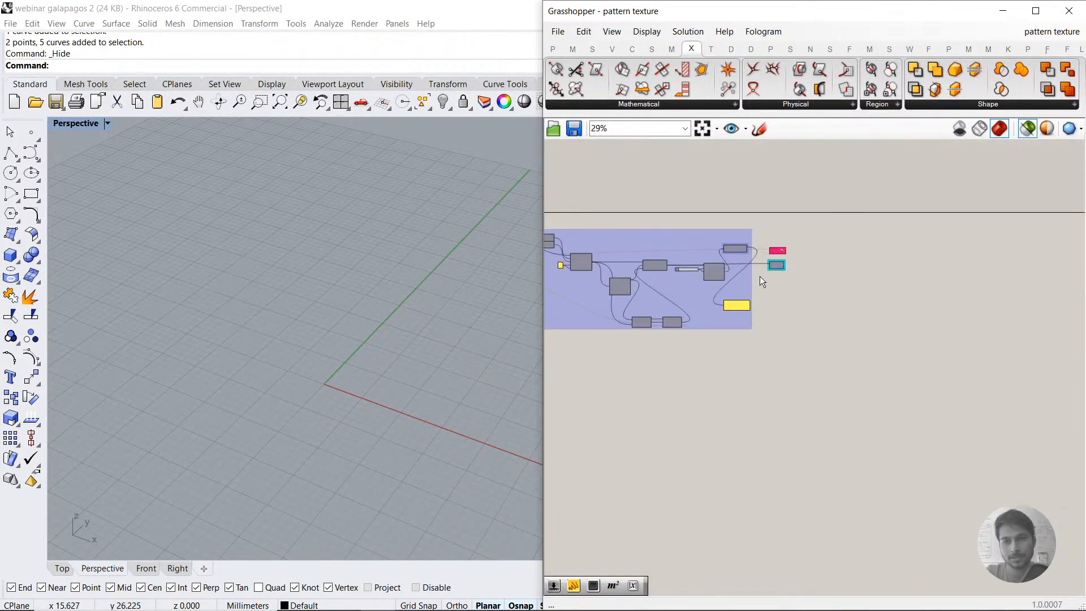
{"action": "scroll", "coordinate": [796, 245], "scroll_direction": "up", "scroll_amount": 3}
{"action": "left_click", "coordinate": [796, 245]}
{"action": "scroll", "coordinate": [796, 245], "scroll_direction": "up", "scroll_amount": 5}
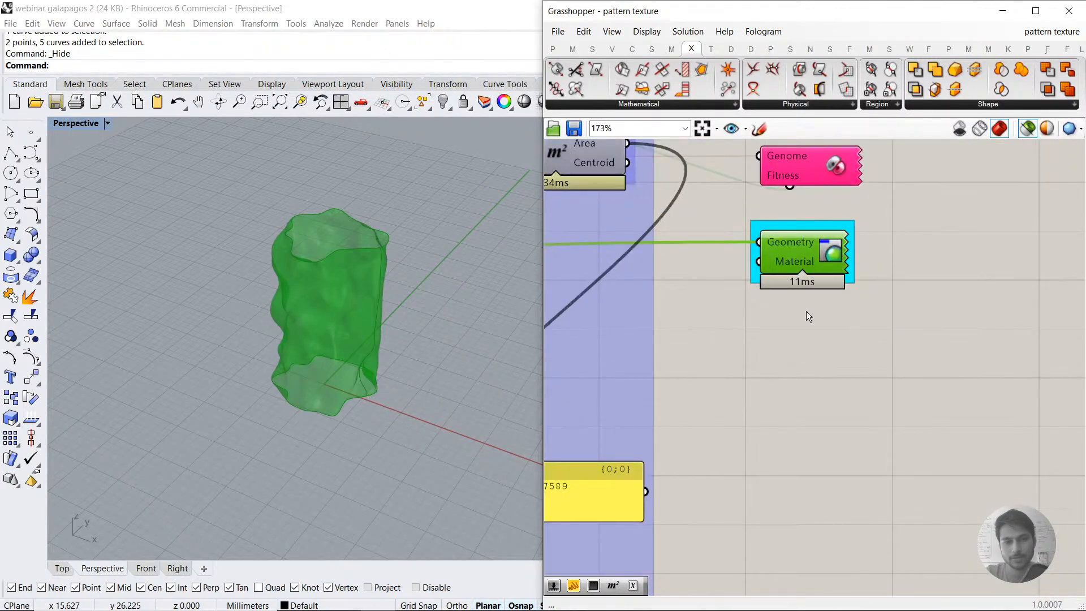
{"action": "scroll", "coordinate": [786, 323], "scroll_direction": "down", "scroll_amount": 3}
{"action": "left_click", "coordinate": [830, 341]}
{"action": "right_click_drag", "start_coordinate": [773, 340], "coordinate": [922, 328]}
Step: Trace the definition back to its source cylinder and compare it with the rebuilt surface
{"action": "scroll", "coordinate": [860, 327], "scroll_direction": "down", "scroll_amount": 3}
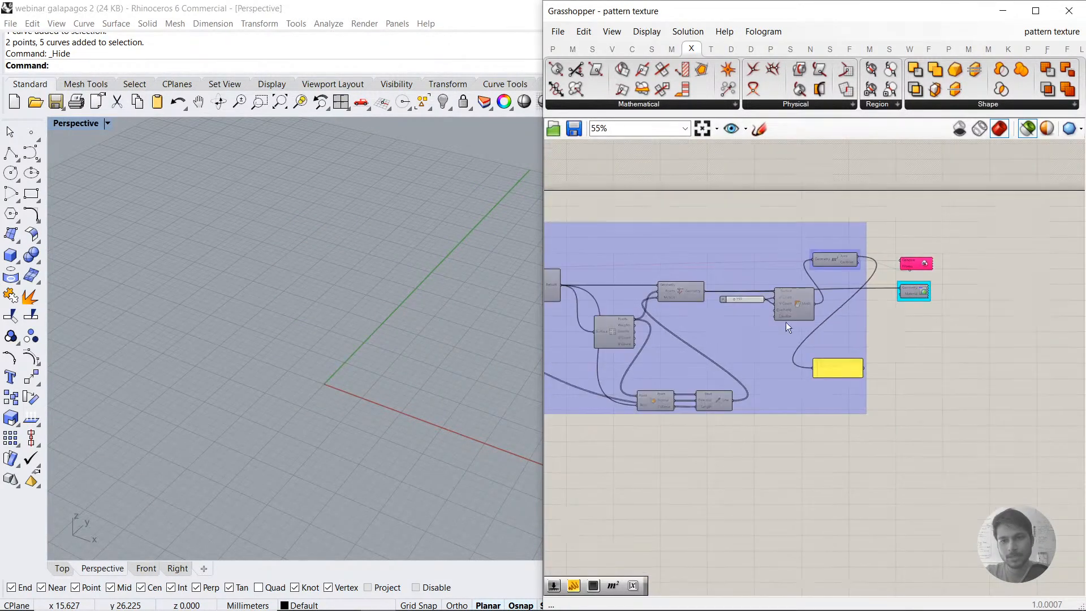
{"action": "right_click_drag", "start_coordinate": [786, 321], "coordinate": [1019, 318]}
{"action": "scroll", "coordinate": [691, 256], "scroll_direction": "up", "scroll_amount": 1}
{"action": "scroll", "coordinate": [692, 257], "scroll_direction": "up", "scroll_amount": 3}
{"action": "right_click_drag", "start_coordinate": [608, 215], "coordinate": [650, 230]}
{"action": "left_click", "coordinate": [649, 231]}
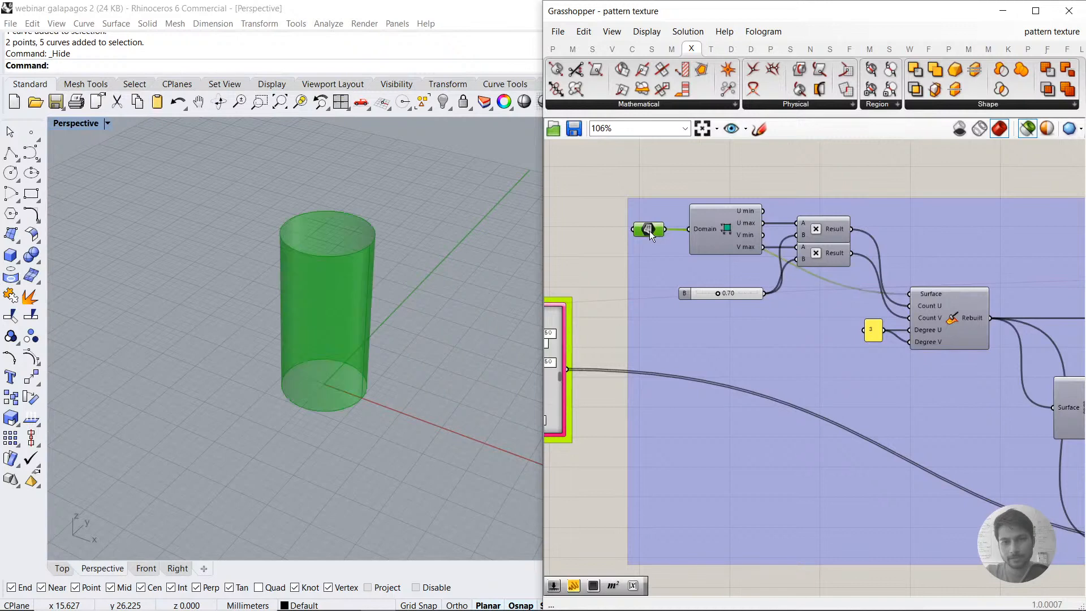
{"action": "left_click", "coordinate": [959, 317]}
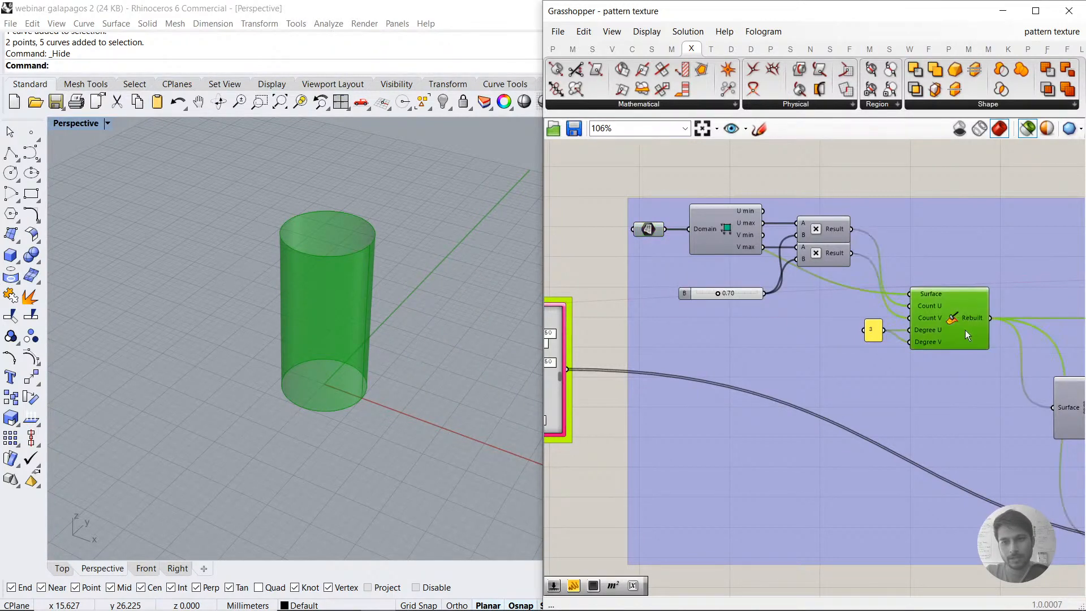
{"action": "right_click_drag", "start_coordinate": [965, 331], "coordinate": [708, 239]}
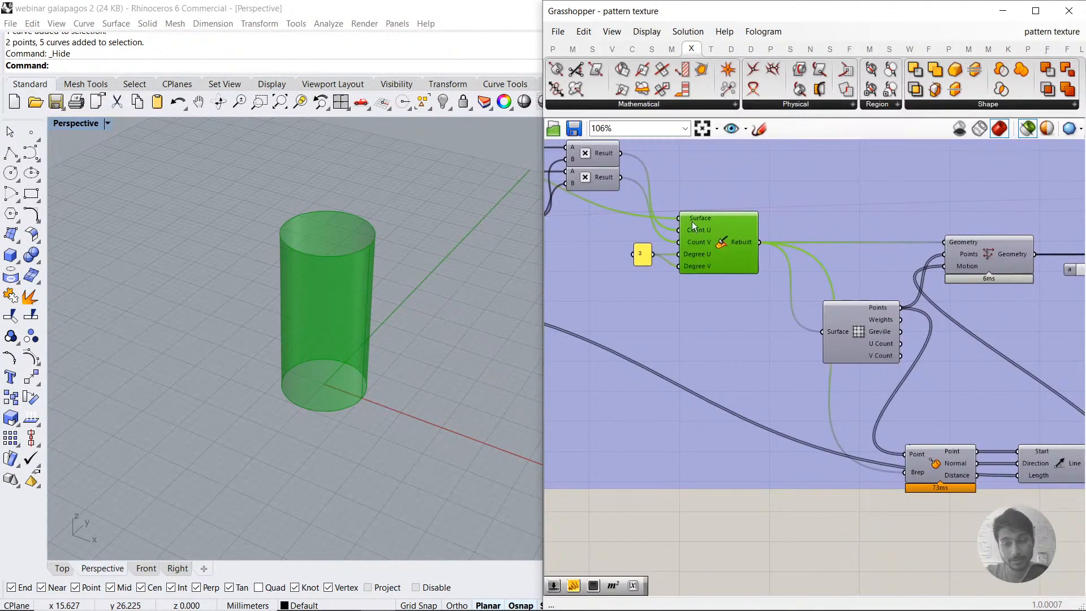
Step: Preview the rebuilt surface's control points and inspect them from a steeper viewing angle
{"action": "left_click", "coordinate": [857, 331]}
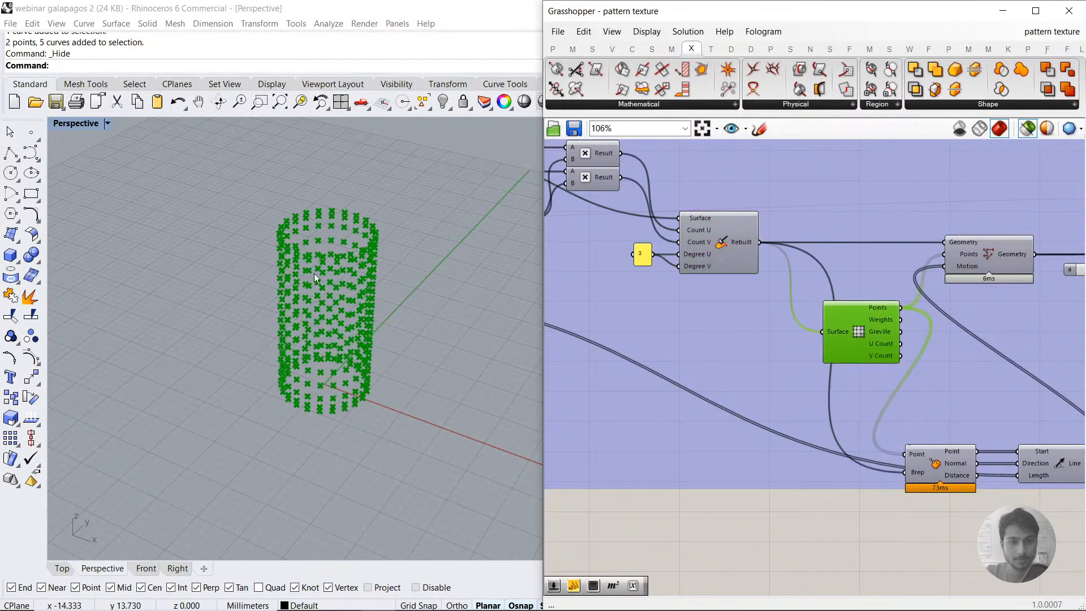
{"action": "right_click_drag", "start_coordinate": [314, 274], "coordinate": [343, 243]}
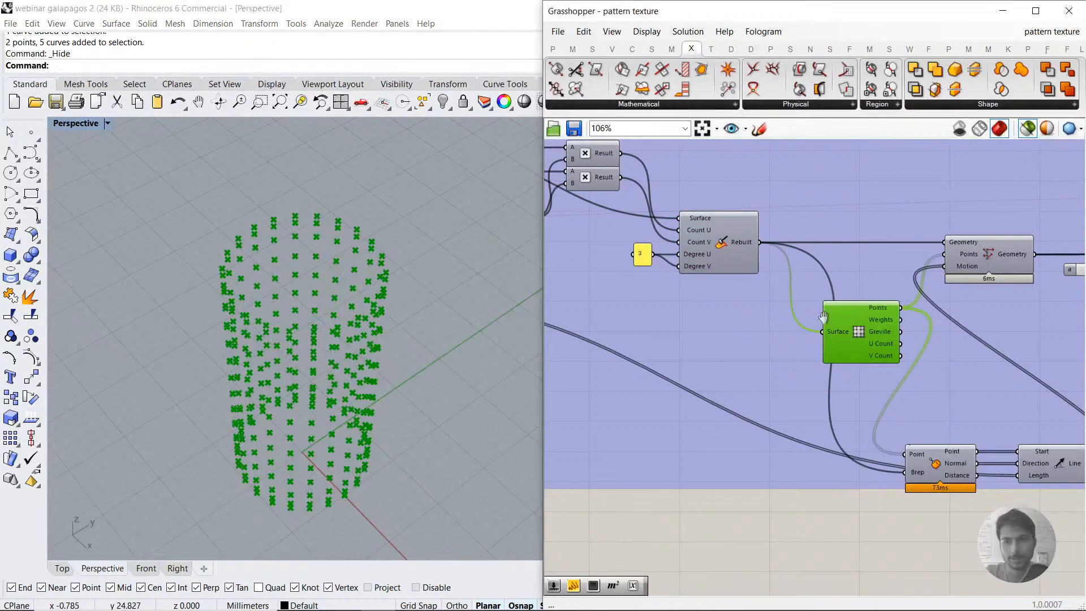
{"action": "right_click_drag", "start_coordinate": [885, 339], "coordinate": [829, 298]}
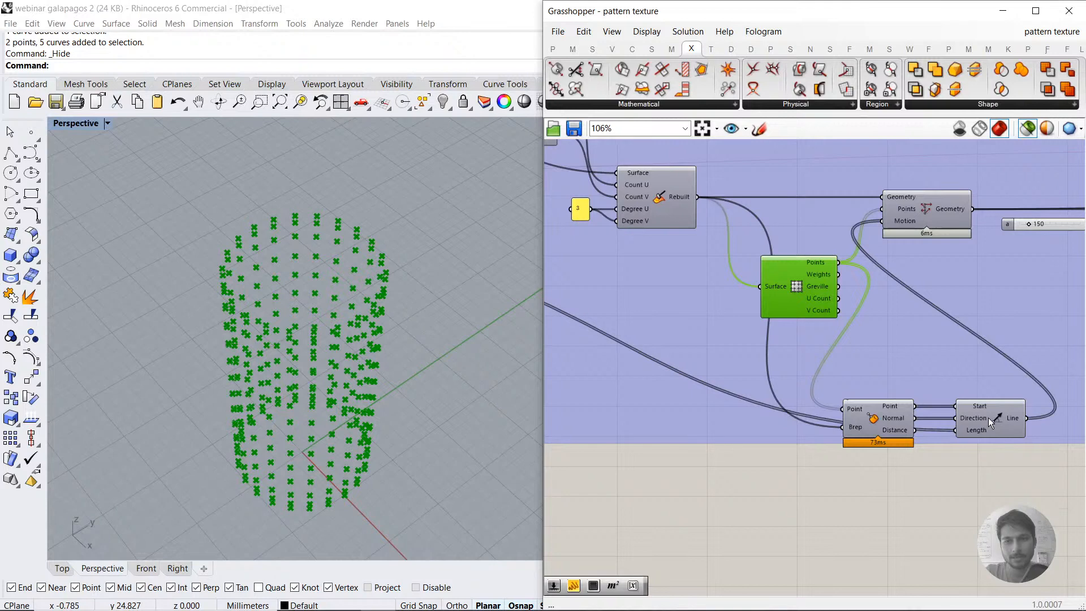
Step: Trace the Gene Pool to the line component and preview the displacement lines together with the control points
{"action": "mouse_move", "coordinate": [989, 418]}
{"action": "scroll", "coordinate": [989, 418], "scroll_direction": "down", "scroll_amount": 2}
{"action": "right_click_drag", "start_coordinate": [724, 335], "coordinate": [894, 324]}
{"action": "right_click_drag", "start_coordinate": [743, 313], "coordinate": [868, 314]}
{"action": "left_click", "coordinate": [702, 276]}
{"action": "right_click_drag", "start_coordinate": [974, 365], "coordinate": [755, 318]}
{"action": "right_click_drag", "start_coordinate": [989, 328], "coordinate": [794, 314]}
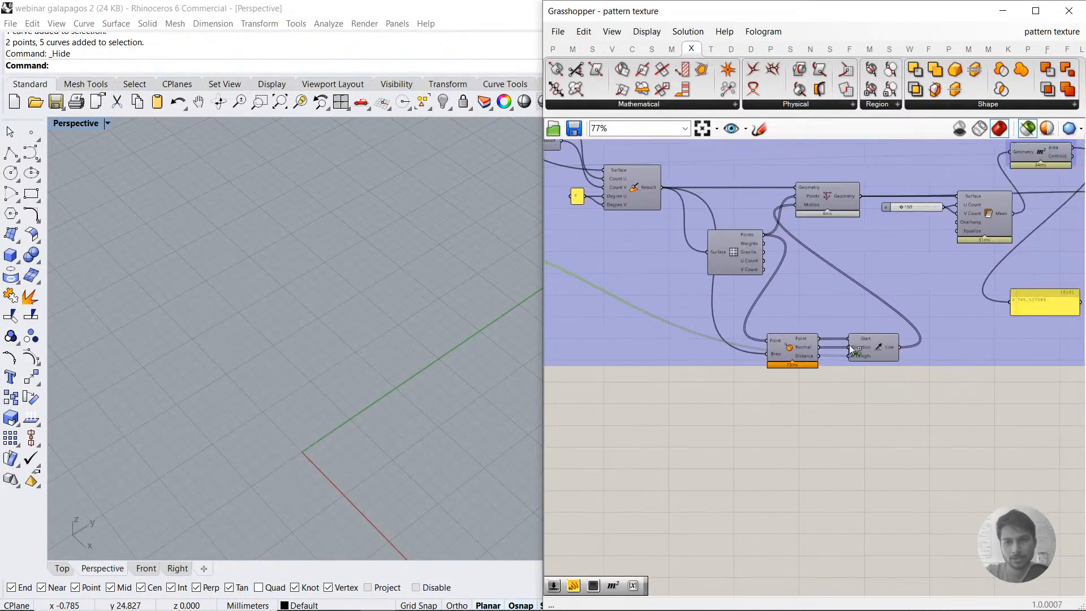
{"action": "left_click", "coordinate": [736, 250]}
{"action": "left_click", "coordinate": [883, 349], "text": "shift"}
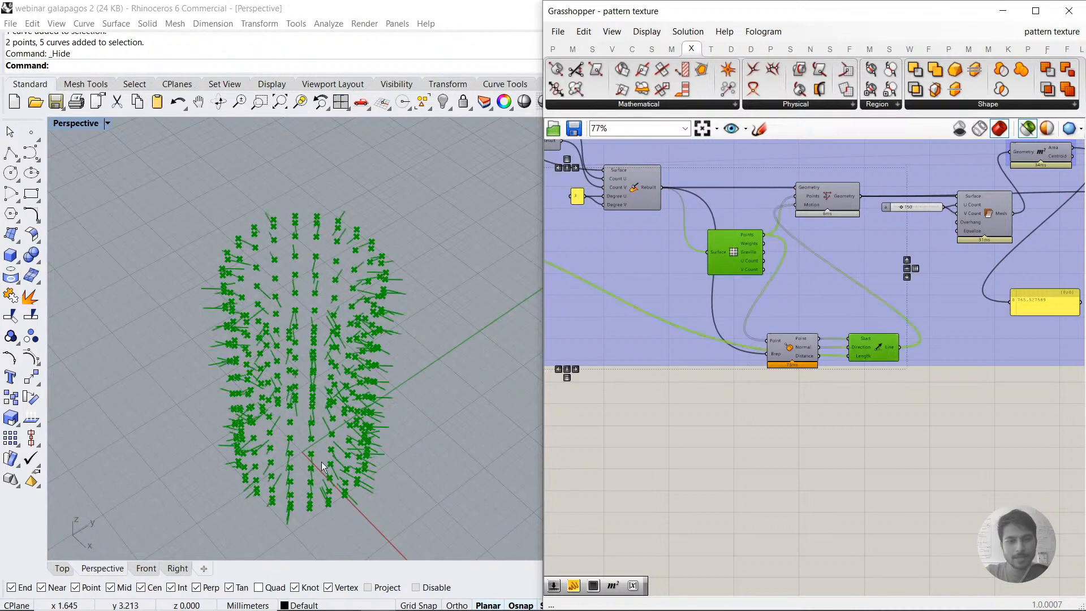
Step: Inspect the displacement lines in the Top and Perspective views, and preview the Point Deform surface
{"action": "left_click", "coordinate": [63, 569]}
{"action": "scroll", "coordinate": [162, 389], "scroll_direction": "up", "scroll_amount": 5}
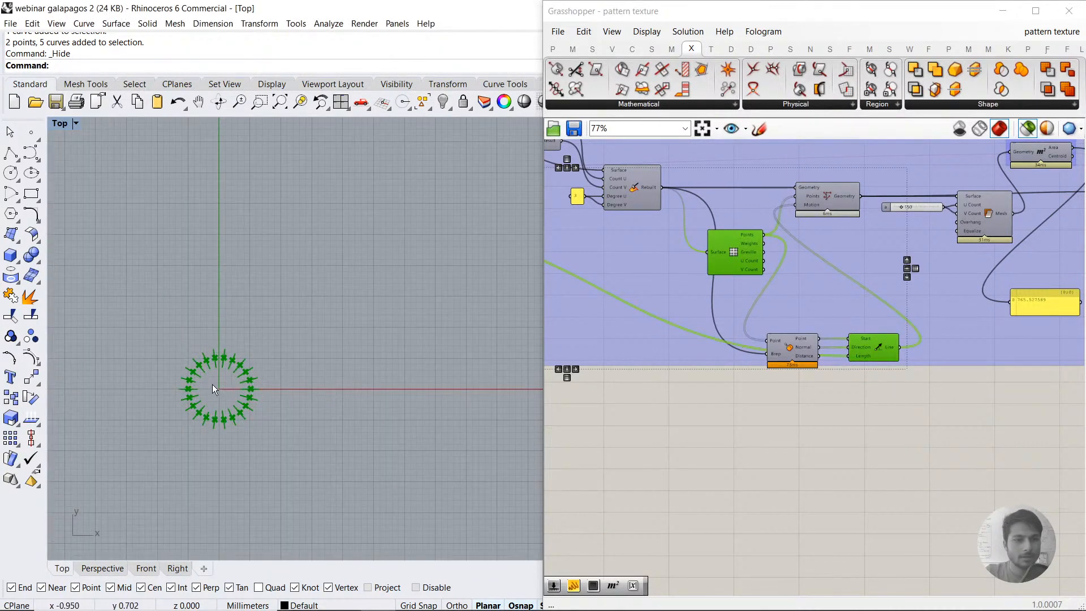
{"action": "left_click", "coordinate": [92, 570]}
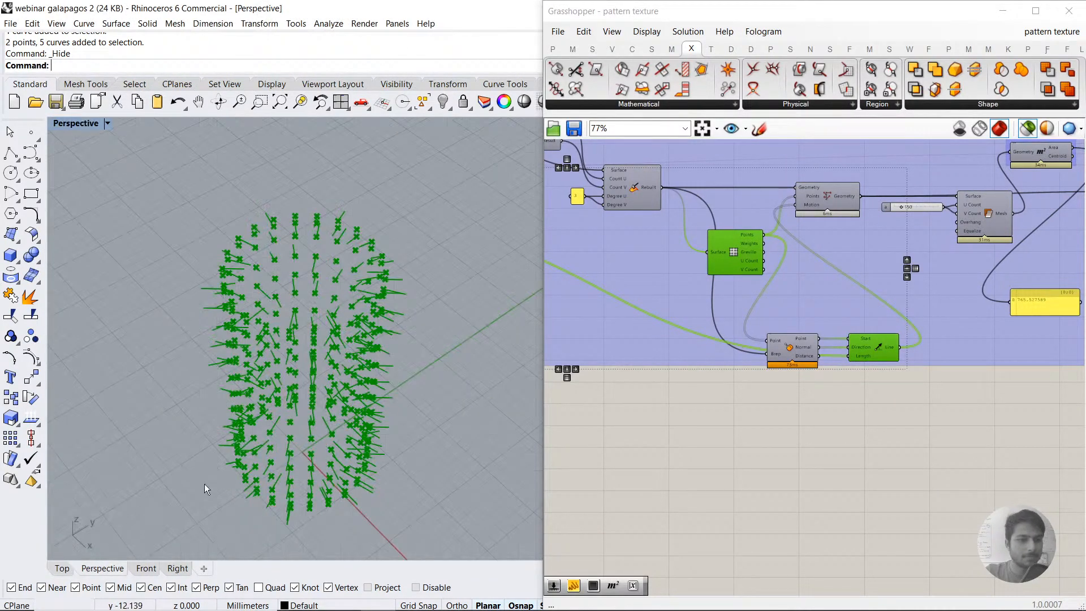
{"action": "right_click_drag", "start_coordinate": [204, 484], "coordinate": [336, 393]}
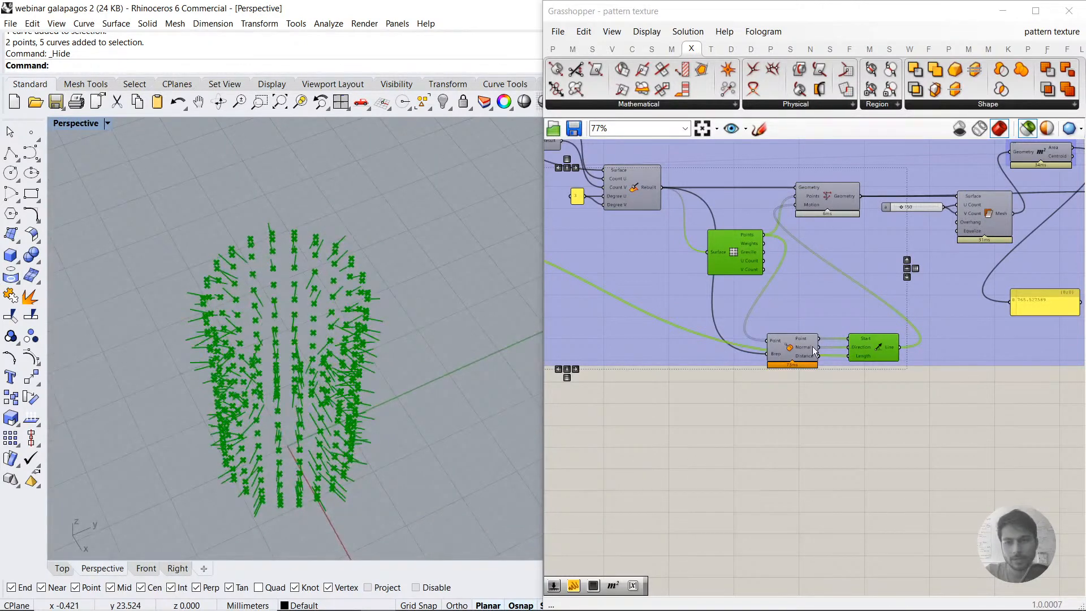
{"action": "left_click", "coordinate": [829, 199]}
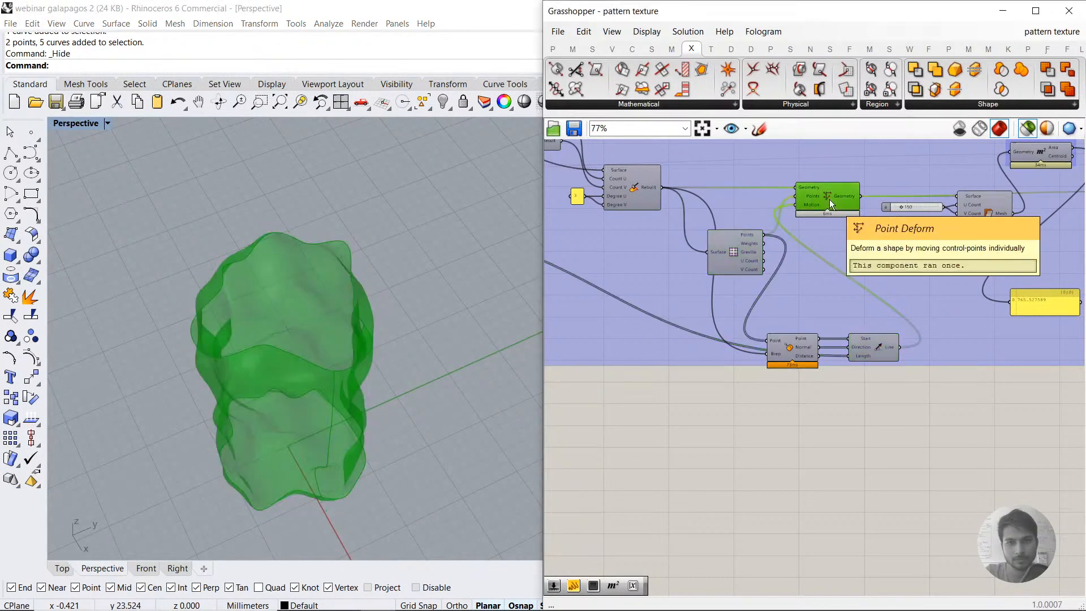
{"action": "right_click_drag", "start_coordinate": [420, 418], "coordinate": [357, 382]}
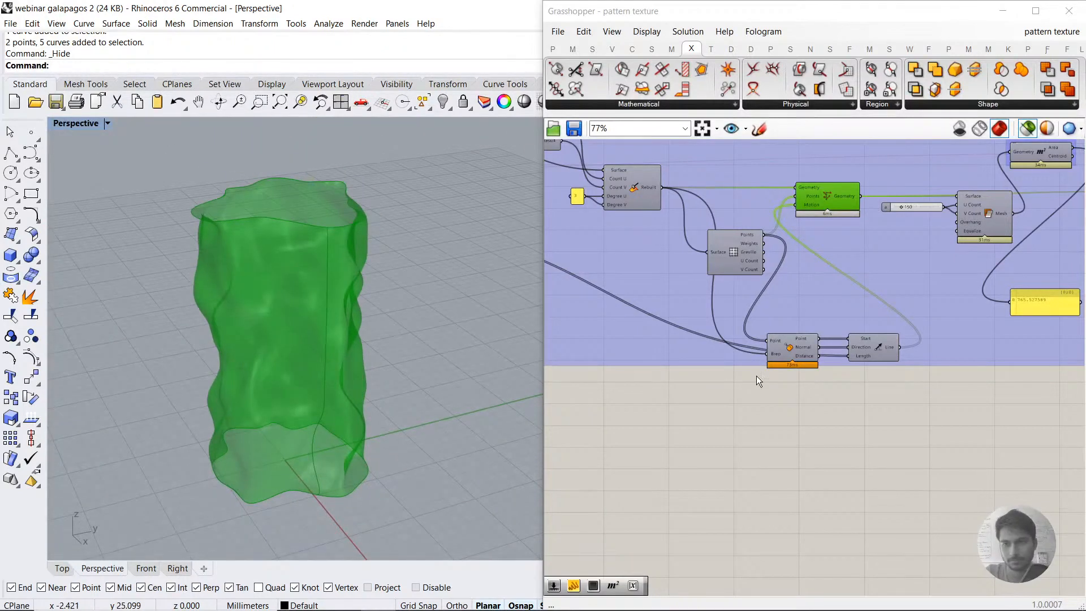
Step: Set gene 194 in the Gene Pool to -1.50 and inspect the deformed cylinder from above
{"action": "right_click_drag", "start_coordinate": [753, 379], "coordinate": [889, 397]}
{"action": "right_click_drag", "start_coordinate": [748, 343], "coordinate": [978, 365]}
{"action": "scroll", "coordinate": [816, 309], "scroll_direction": "down", "scroll_amount": 2}
{"action": "scroll", "coordinate": [699, 255], "scroll_direction": "up", "scroll_amount": 5}
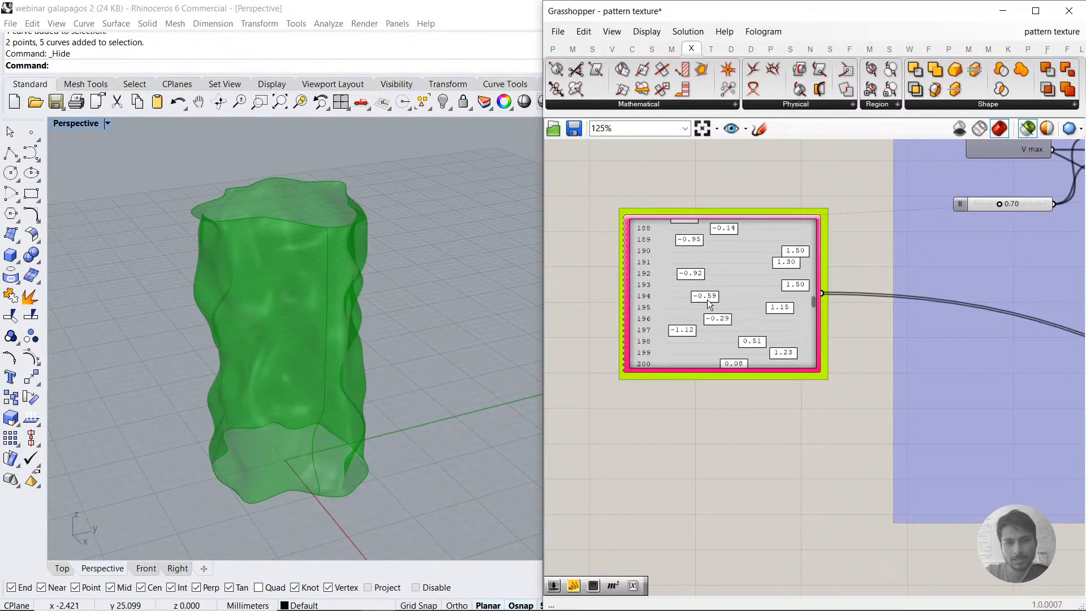
{"action": "left_click_drag", "start_coordinate": [802, 297], "coordinate": [632, 305]}
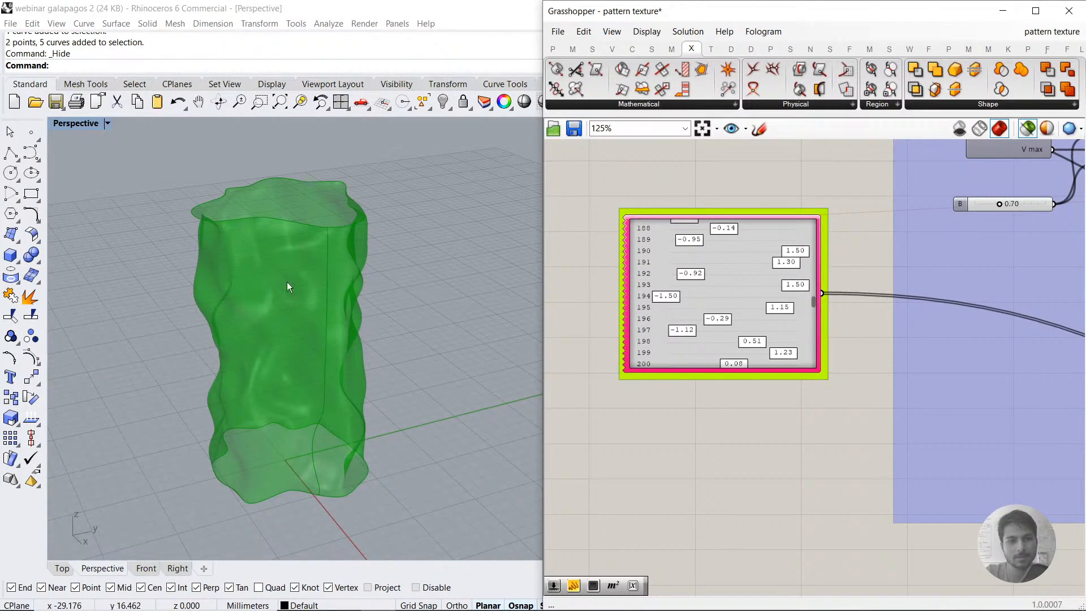
{"action": "right_click_drag", "start_coordinate": [287, 281], "coordinate": [289, 226]}
{"action": "scroll", "coordinate": [731, 279], "scroll_direction": "up", "scroll_amount": 5}
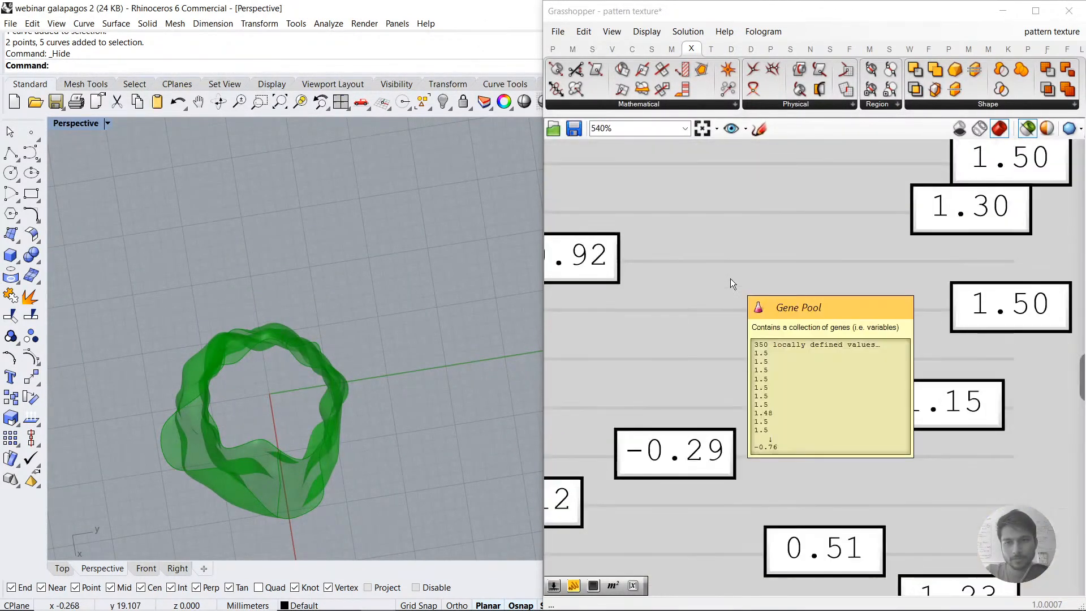
Step: Try the last gene, 349, at -1.50 and set it to 1.50 in the Gene Pool
{"action": "scroll", "coordinate": [731, 278], "scroll_direction": "down", "scroll_amount": 5}
{"action": "left_click_drag", "start_coordinate": [863, 315], "coordinate": [869, 455]}
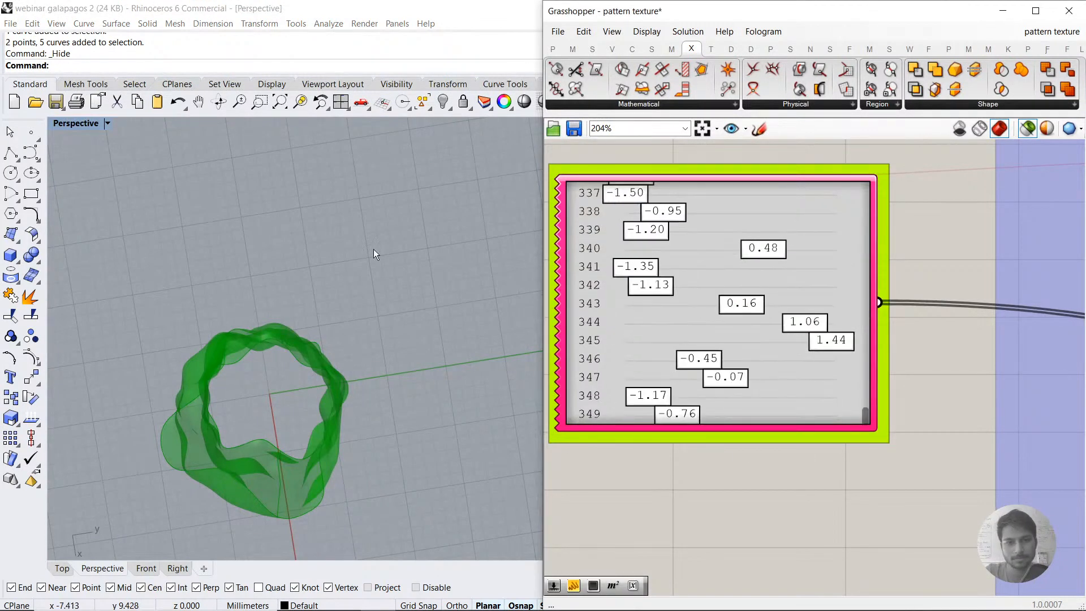
{"action": "right_click_drag", "start_coordinate": [373, 249], "coordinate": [357, 178]}
{"action": "left_click_drag", "start_coordinate": [685, 414], "coordinate": [566, 409]}
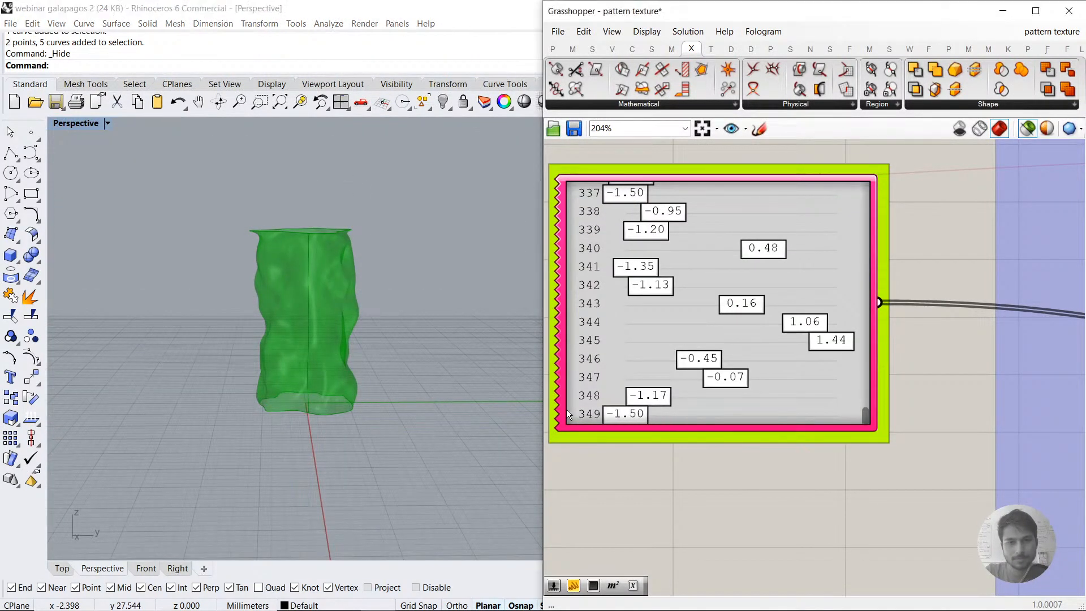
{"action": "left_click_drag", "start_coordinate": [806, 414], "coordinate": [922, 408]}
Step: Set gene 347 in the Gene Pool to 0.45 and browse back to the early genes
{"action": "right_click_drag", "start_coordinate": [311, 382], "coordinate": [512, 404]}
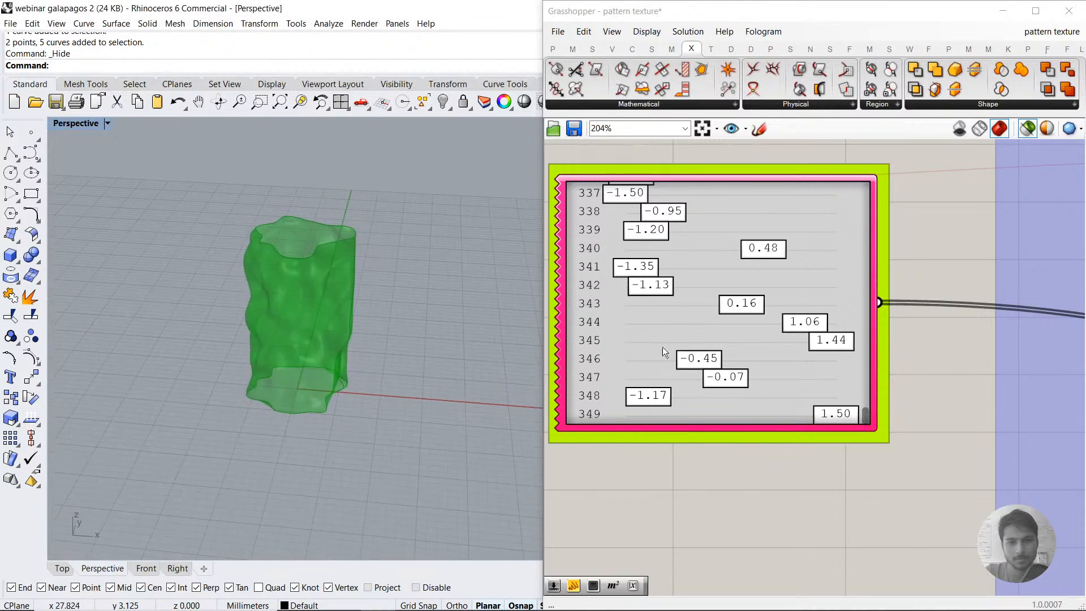
{"action": "left_click_drag", "start_coordinate": [718, 378], "coordinate": [787, 378]}
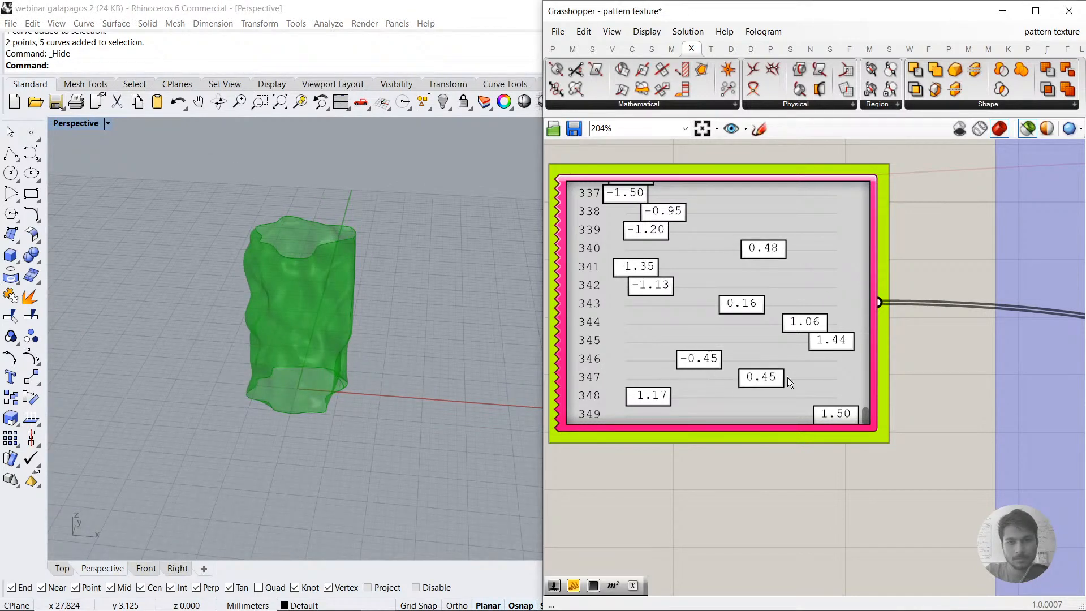
{"action": "left_click_drag", "start_coordinate": [865, 417], "coordinate": [863, 209]}
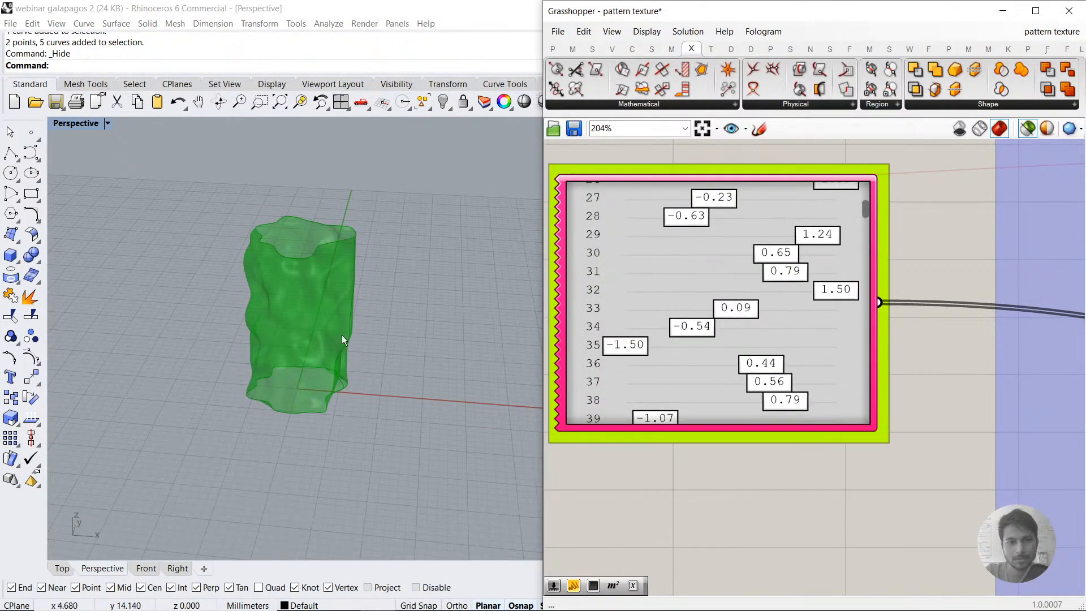
Step: Review the surface points output, and check the Gene Pool's gene count, decimals and value range in the GeneList Editor
{"action": "scroll", "coordinate": [761, 358], "scroll_direction": "down", "scroll_amount": 2}
{"action": "scroll", "coordinate": [759, 356], "scroll_direction": "down", "scroll_amount": 1}
{"action": "right_click_drag", "start_coordinate": [1078, 374], "coordinate": [848, 339]}
{"action": "right_click_drag", "start_coordinate": [1040, 339], "coordinate": [758, 296]}
{"action": "right_click_drag", "start_coordinate": [929, 328], "coordinate": [837, 317]}
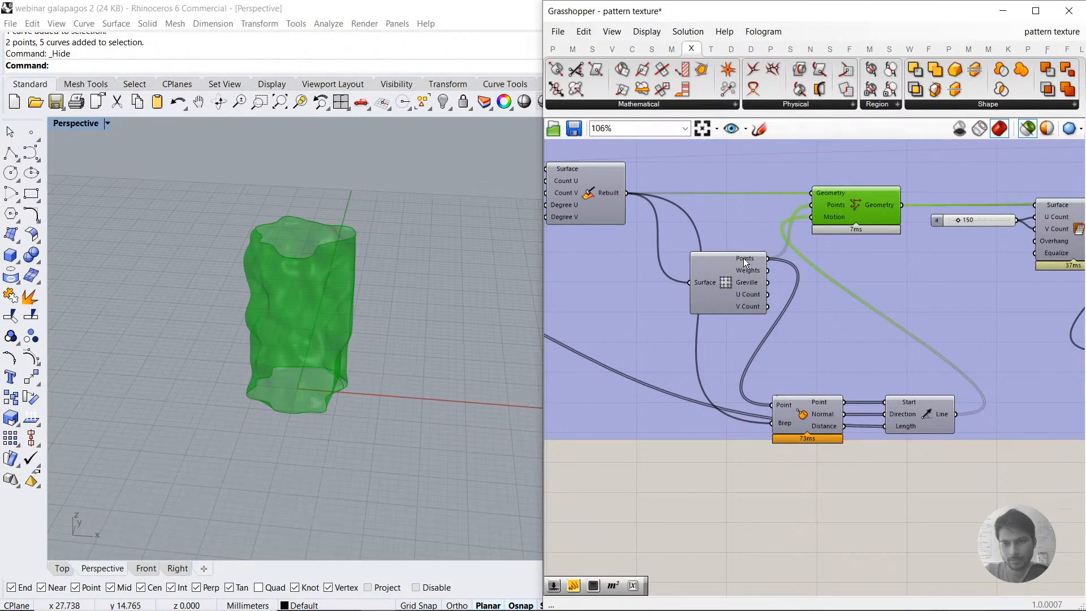
{"action": "mouse_move", "coordinate": [743, 258]}
{"action": "right_click_drag", "start_coordinate": [668, 278], "coordinate": [950, 285]}
{"action": "right_click_drag", "start_coordinate": [612, 272], "coordinate": [1013, 307]}
{"action": "double_click", "coordinate": [830, 255]}
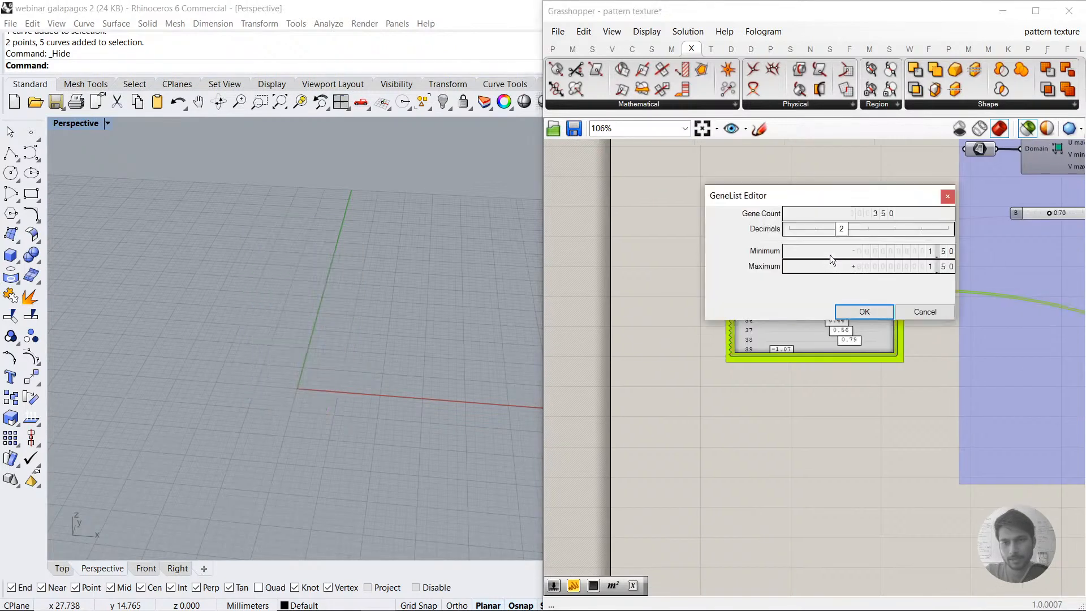
{"action": "left_click", "coordinate": [865, 312]}
Step: Preview the Point Deform surface and follow its output to the mesh and area components
{"action": "right_click_drag", "start_coordinate": [934, 339], "coordinate": [740, 347]}
{"action": "right_click_drag", "start_coordinate": [1006, 320], "coordinate": [872, 318]}
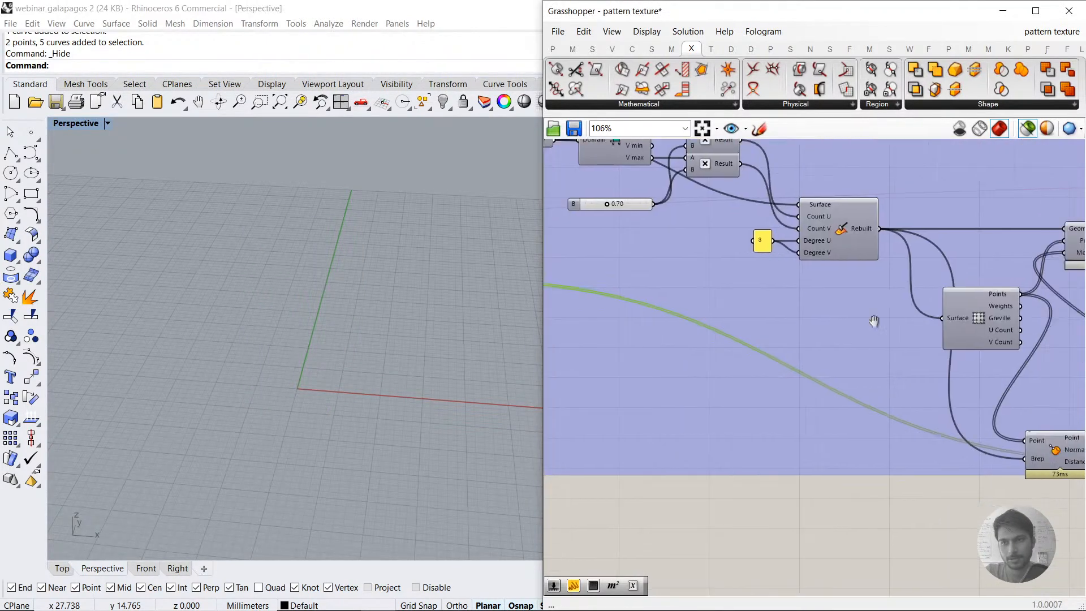
{"action": "right_click_drag", "start_coordinate": [1075, 300], "coordinate": [778, 257]}
{"action": "left_click", "coordinate": [778, 257]}
{"action": "right_click_drag", "start_coordinate": [894, 336], "coordinate": [758, 347]}
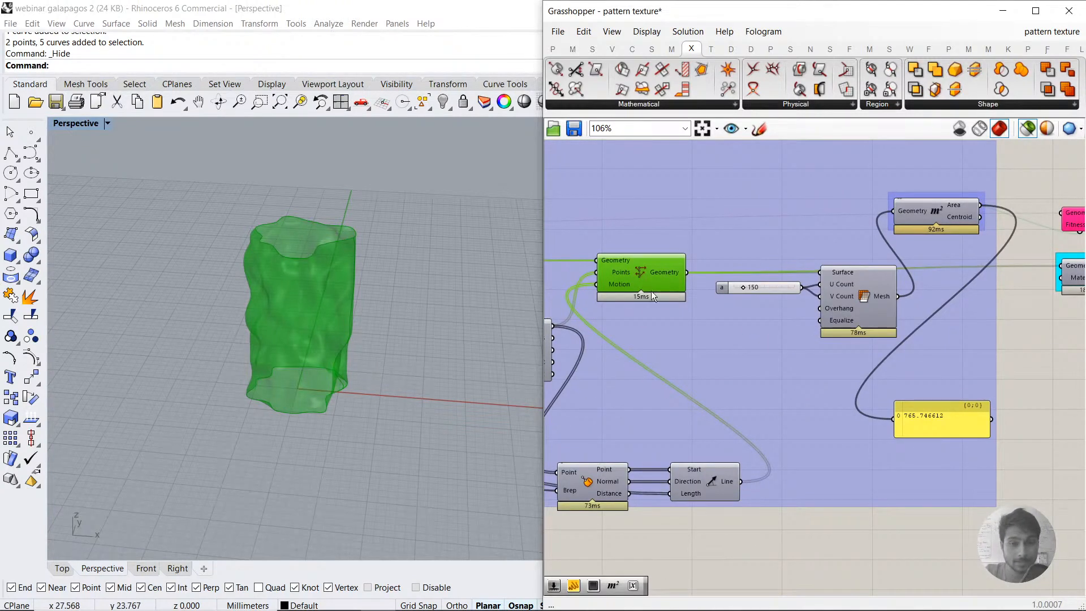
Step: Check the Point Deform geometry output and preview the mesh built from the deformed surface
{"action": "mouse_move", "coordinate": [668, 275]}
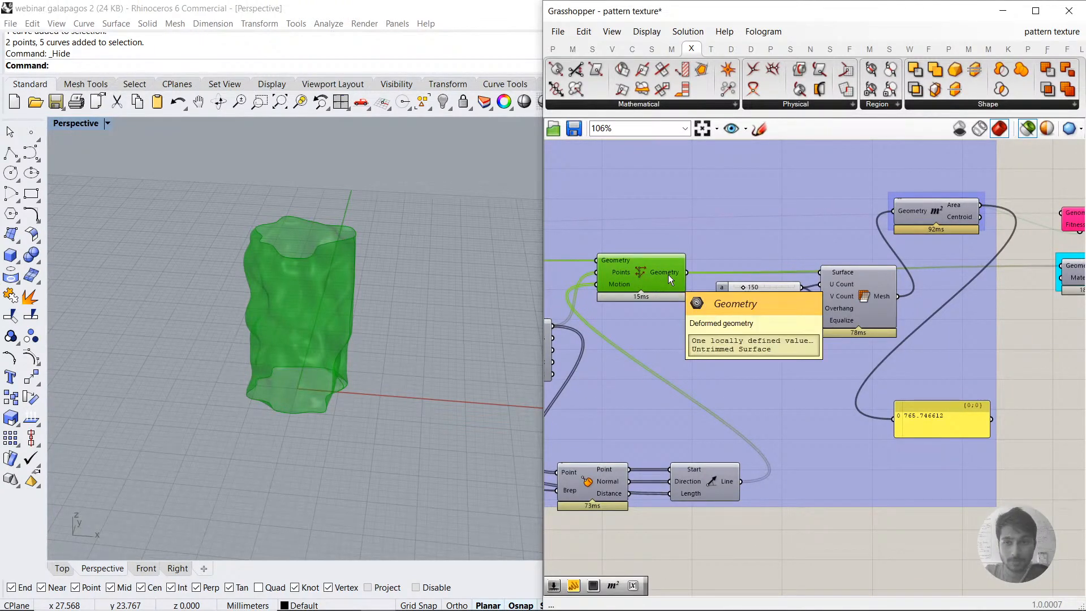
{"action": "left_click", "coordinate": [858, 287]}
{"action": "scroll", "coordinate": [317, 274], "scroll_direction": "up", "scroll_amount": 5}
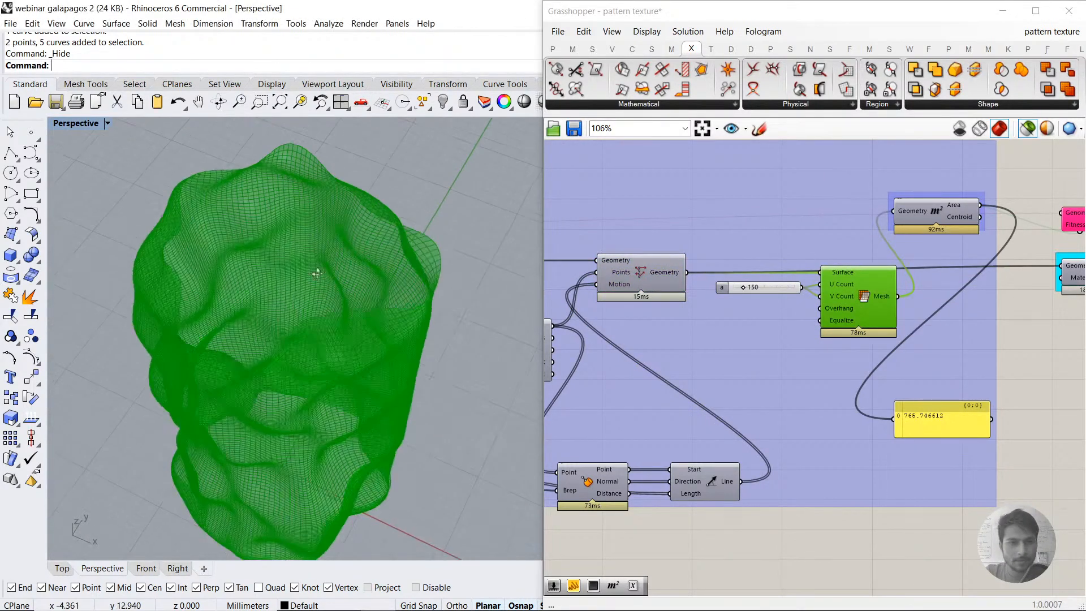
Step: Try a new Area component fed directly by the Point Deform geometry, and delete it again
{"action": "double_click", "coordinate": [887, 534]}
{"action": "type", "text": "A"}
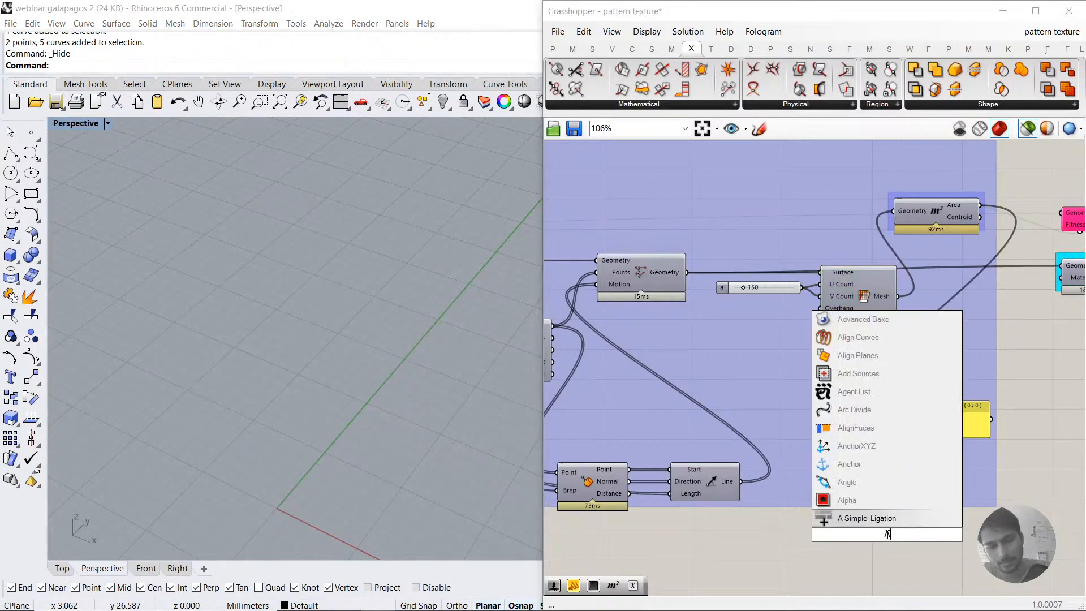
{"action": "type", "text": "rea"}
{"action": "key", "text": "Return"}
{"action": "left_click", "coordinate": [656, 283]}
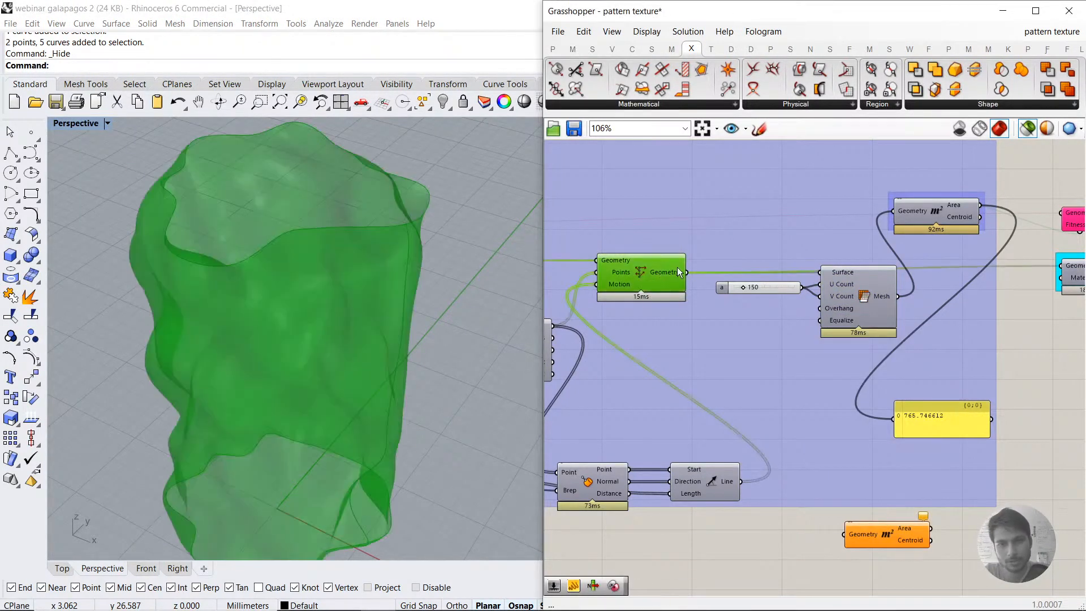
{"action": "scroll", "coordinate": [387, 323], "scroll_direction": "down", "scroll_amount": 6}
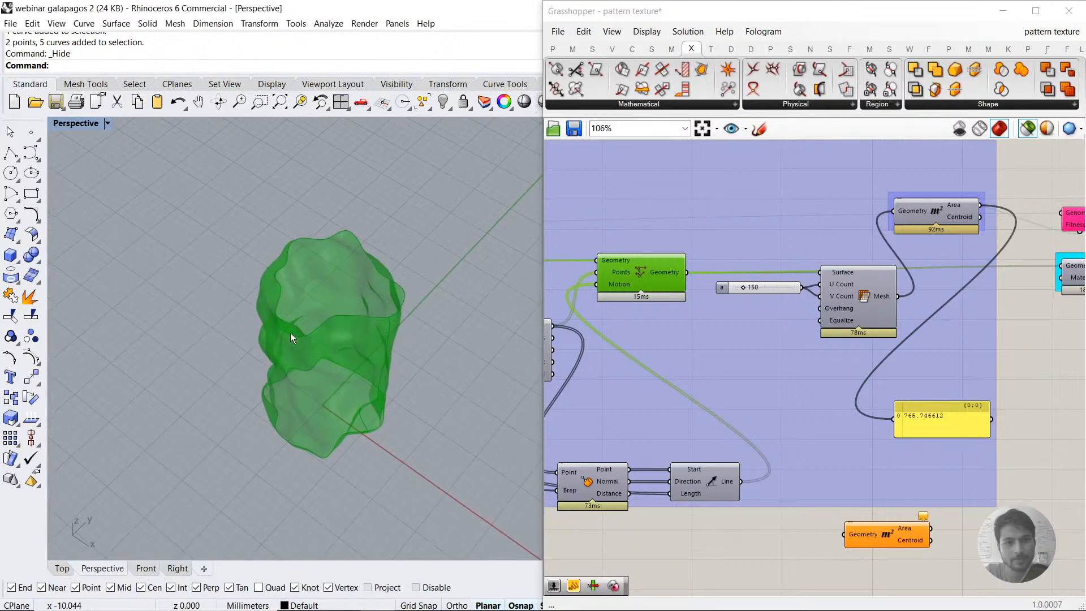
{"action": "left_click_drag", "start_coordinate": [687, 272], "coordinate": [843, 535]}
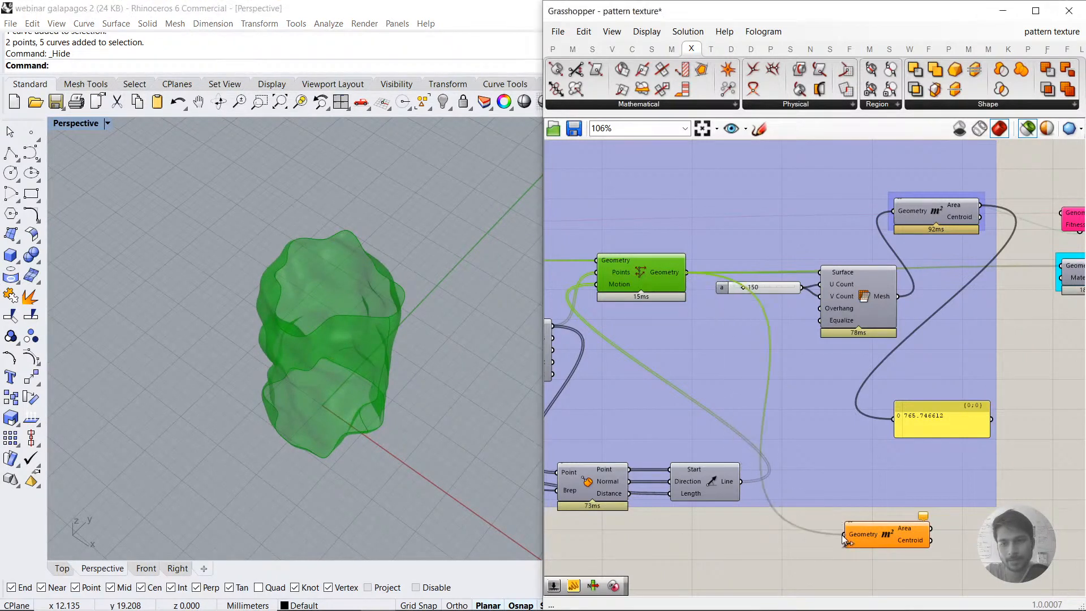
{"action": "left_click", "coordinate": [880, 534]}
{"action": "left_click", "coordinate": [667, 279]}
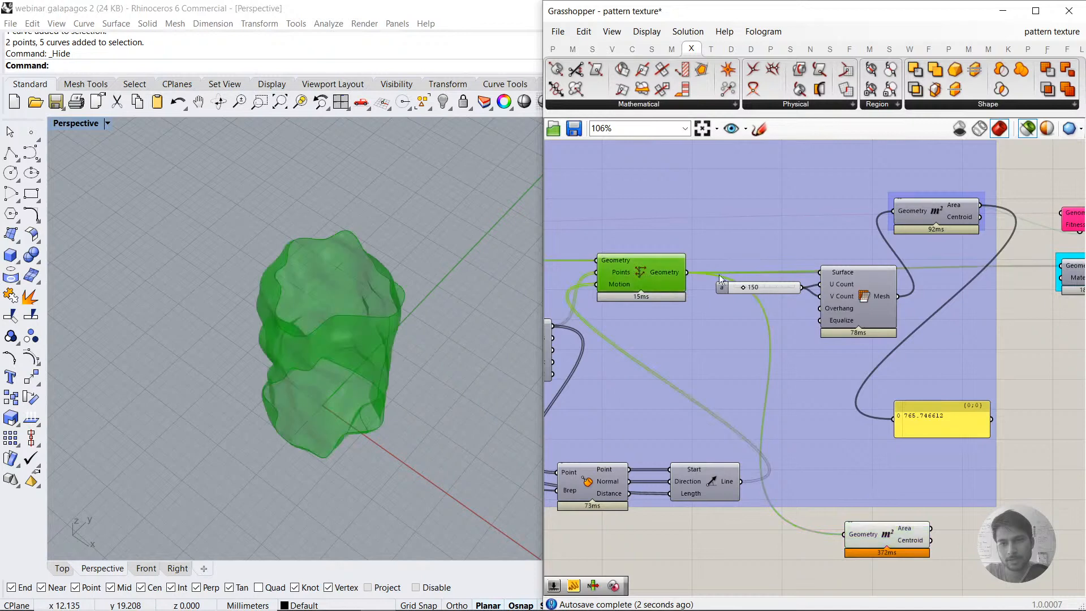
{"action": "left_click", "coordinate": [898, 543]}
{"action": "key", "text": "Delete"}
Step: Compare the previews of the mesh, the Area component's centroid and the Point Deform surface
{"action": "left_click", "coordinate": [868, 282]}
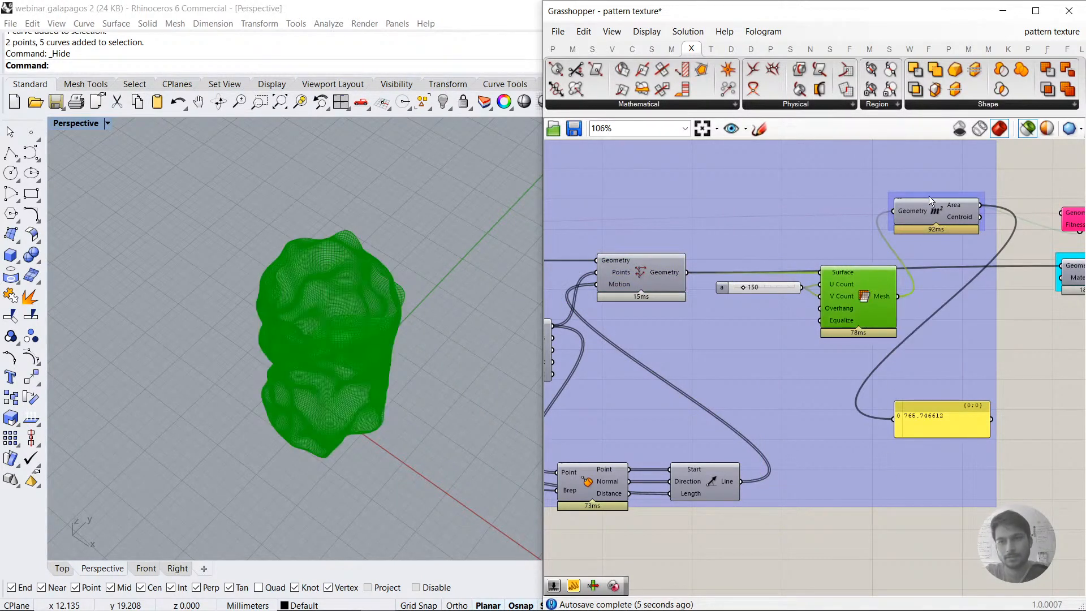
{"action": "left_click", "coordinate": [935, 212]}
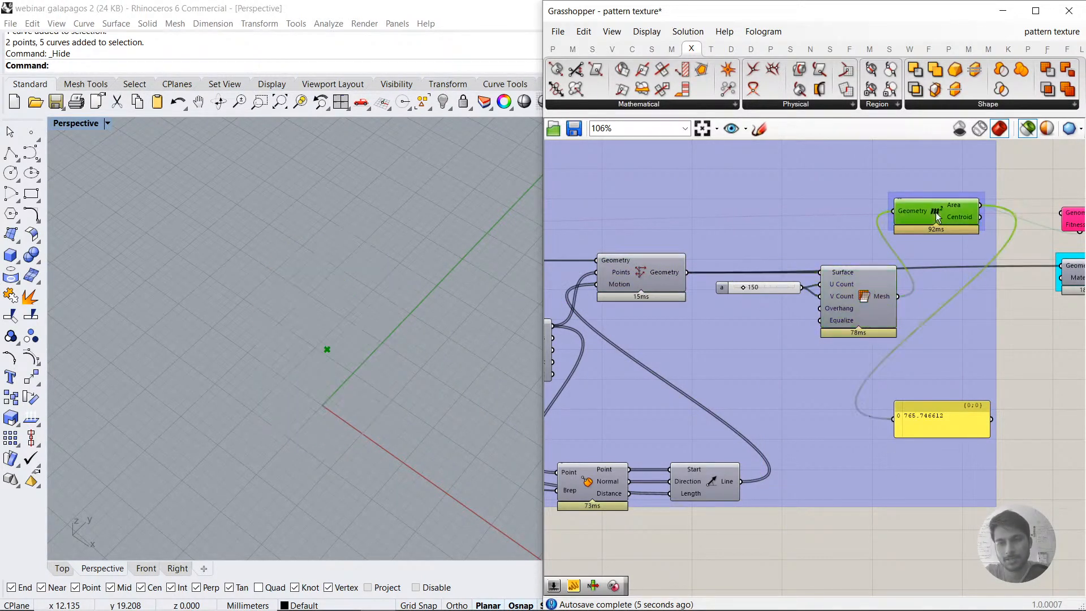
{"action": "left_click", "coordinate": [625, 285]}
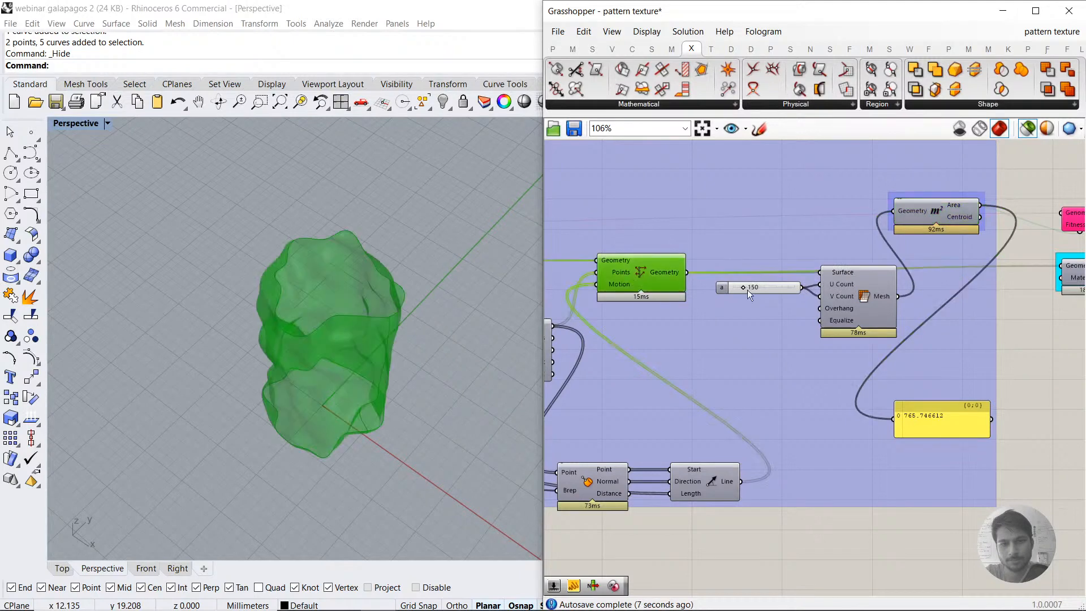
{"action": "left_click", "coordinate": [923, 545]}
{"action": "scroll", "coordinate": [789, 331], "scroll_direction": "down", "scroll_amount": 3}
{"action": "left_click", "coordinate": [704, 295]}
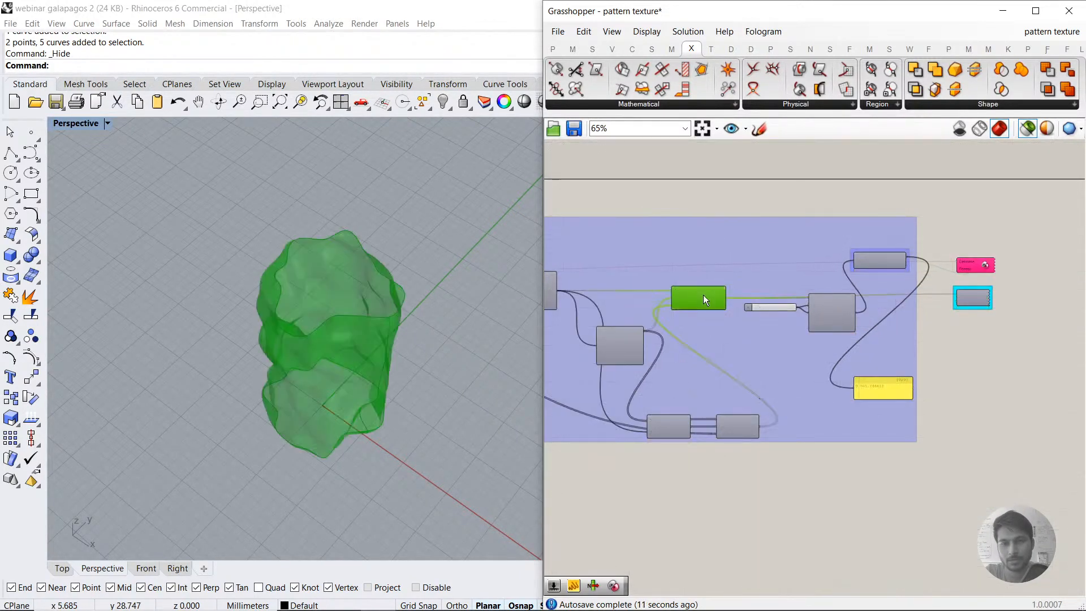
Step: Bake the deformed surface from the Geometry input of the preview component beside Galapagos, using the default attributes
{"action": "right_click_drag", "start_coordinate": [430, 362], "coordinate": [263, 370]}
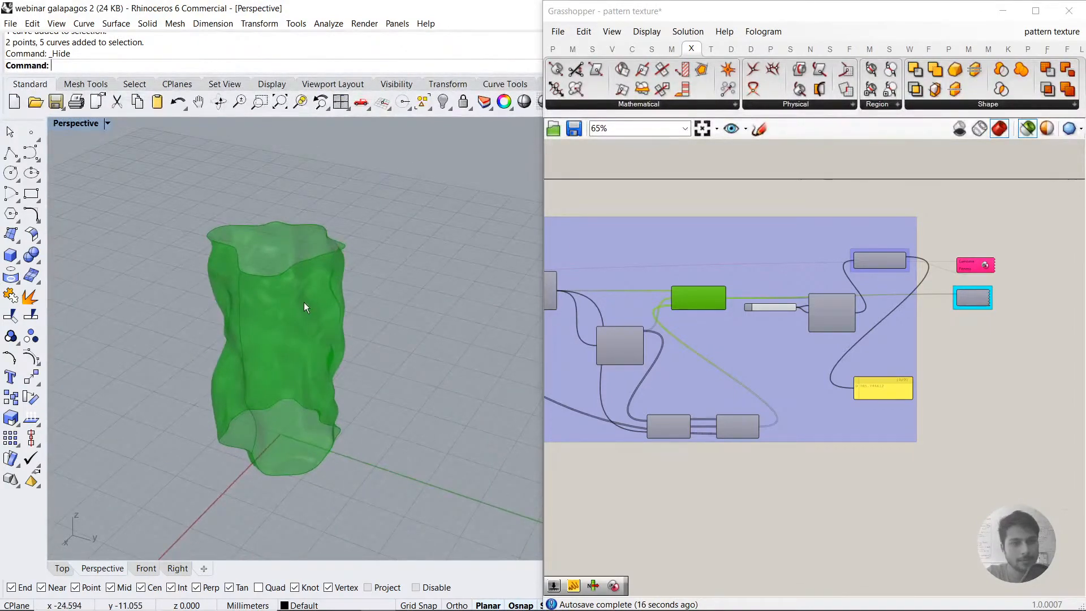
{"action": "scroll", "coordinate": [302, 301], "scroll_direction": "down", "scroll_amount": 4}
{"action": "right_click_drag", "start_coordinate": [963, 289], "coordinate": [861, 300]}
{"action": "scroll", "coordinate": [861, 300], "scroll_direction": "up", "scroll_amount": 2}
{"action": "scroll", "coordinate": [863, 305], "scroll_direction": "up", "scroll_amount": 3}
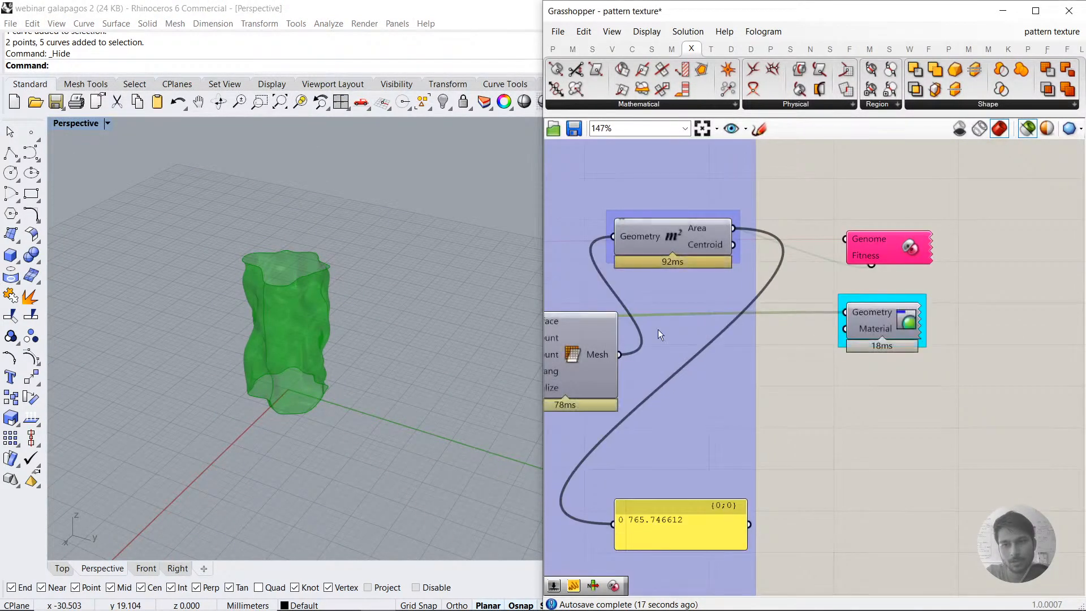
{"action": "right_click", "coordinate": [875, 313]}
{"action": "left_click", "coordinate": [908, 338]}
{"action": "left_click", "coordinate": [906, 470]}
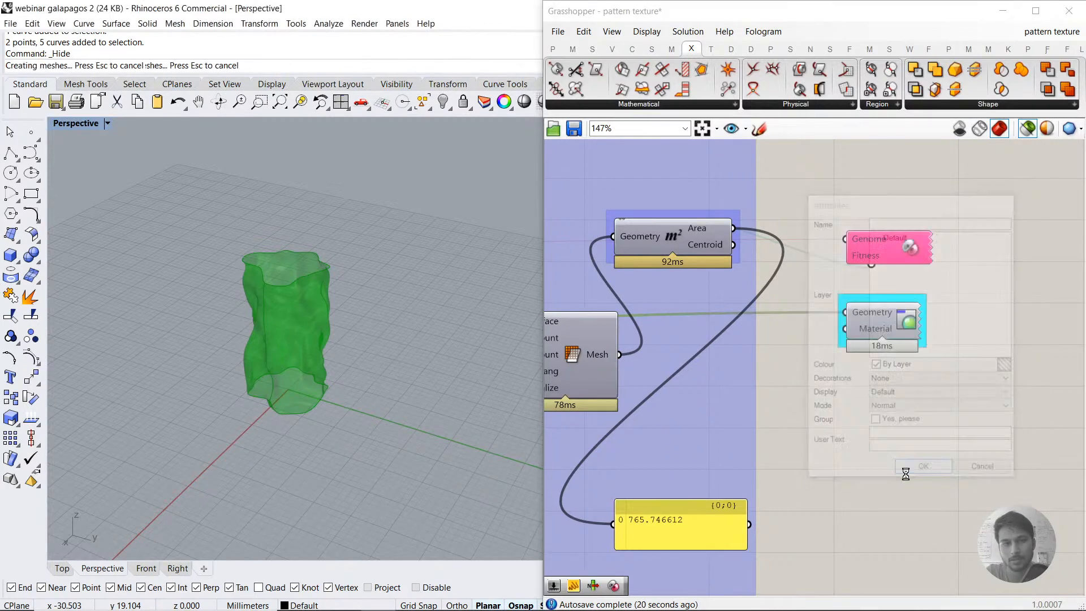
Step: Move the baked surface along the Y axis, clear of the green preview, and display the Perspective viewport in Rendered mode
{"action": "scroll", "coordinate": [217, 396], "scroll_direction": "down", "scroll_amount": 9}
{"action": "left_click", "coordinate": [229, 380]}
{"action": "left_click_drag", "start_coordinate": [268, 395], "coordinate": [386, 475]}
{"action": "left_click", "coordinate": [385, 475]}
{"action": "scroll", "coordinate": [352, 434], "scroll_direction": "up", "scroll_amount": 4}
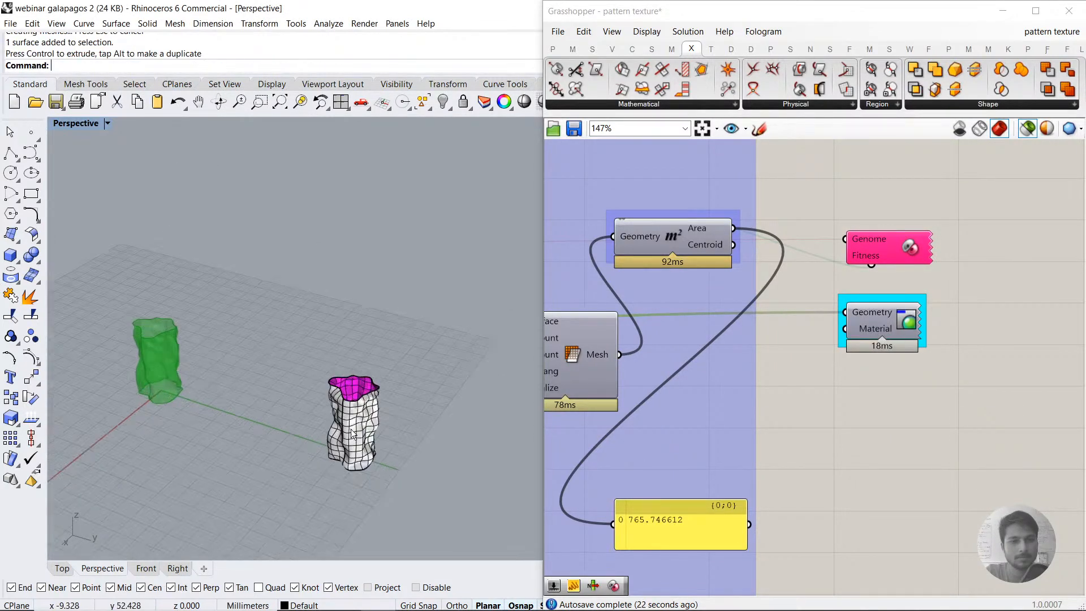
{"action": "scroll", "coordinate": [352, 434], "scroll_direction": "up", "scroll_amount": 3}
{"action": "left_click", "coordinate": [66, 124]}
{"action": "left_click", "coordinate": [79, 170]}
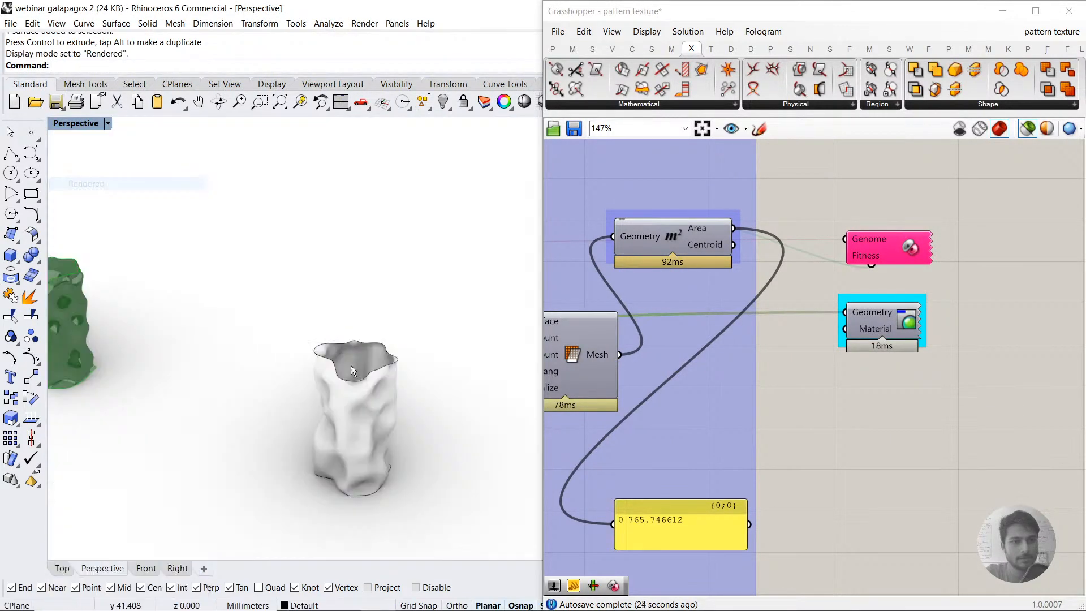
{"action": "scroll", "coordinate": [396, 232], "scroll_direction": "down", "scroll_amount": 5}
Step: Raise the baked surface vertically so that it floats above the ground plane
{"action": "left_click", "coordinate": [386, 305]}
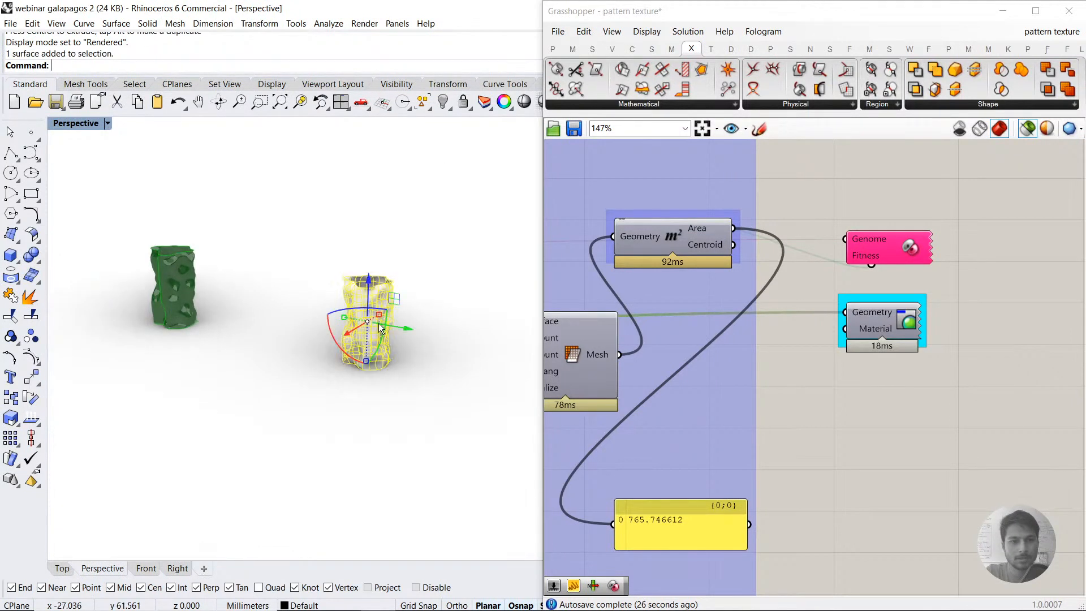
{"action": "left_click_drag", "start_coordinate": [371, 280], "coordinate": [374, 183]}
{"action": "left_click", "coordinate": [440, 307]}
{"action": "right_click_drag", "start_coordinate": [432, 263], "coordinate": [410, 337], "text": "shift"}
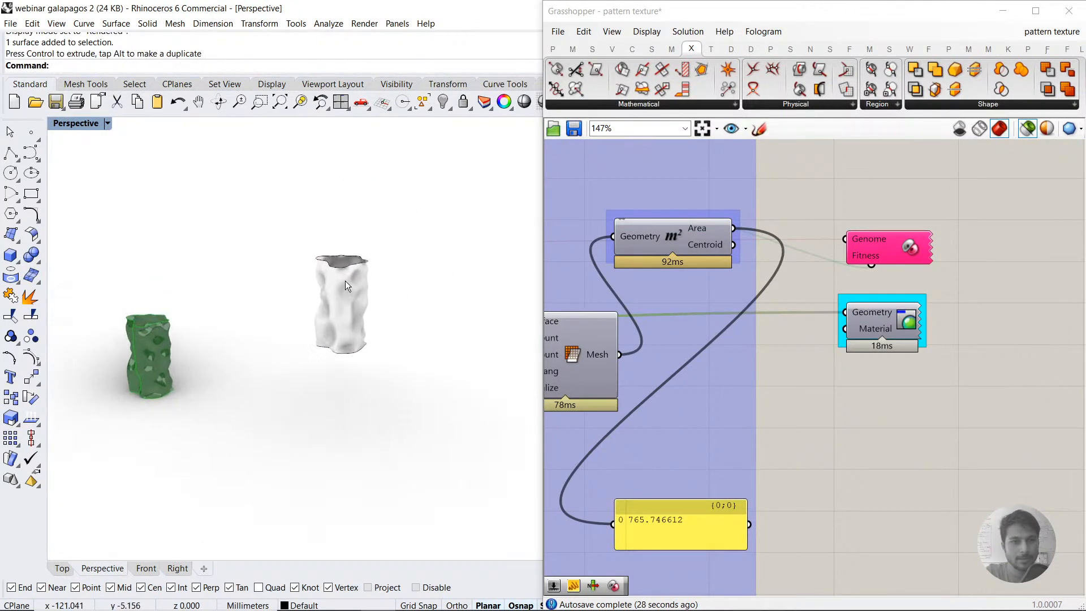
Step: Draw a circle with a radius of about 4.5 mm in the Top view, centred inside the baked surface's outline
{"action": "left_click", "coordinate": [11, 172]}
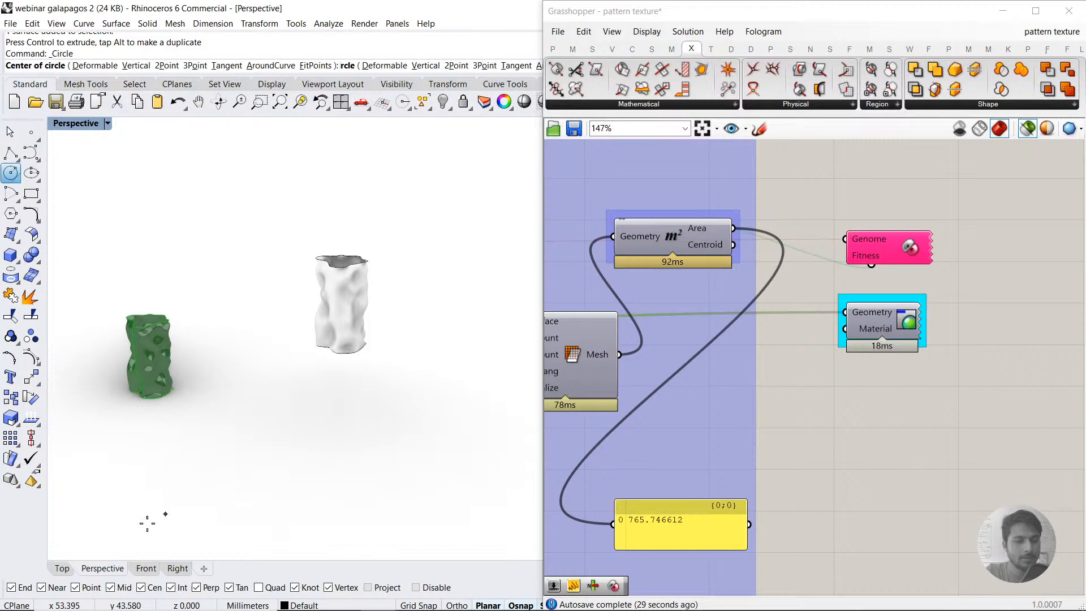
{"action": "left_click", "coordinate": [62, 568]}
{"action": "scroll", "coordinate": [289, 396], "scroll_direction": "down", "scroll_amount": 5}
{"action": "scroll", "coordinate": [285, 346], "scroll_direction": "up", "scroll_amount": 4}
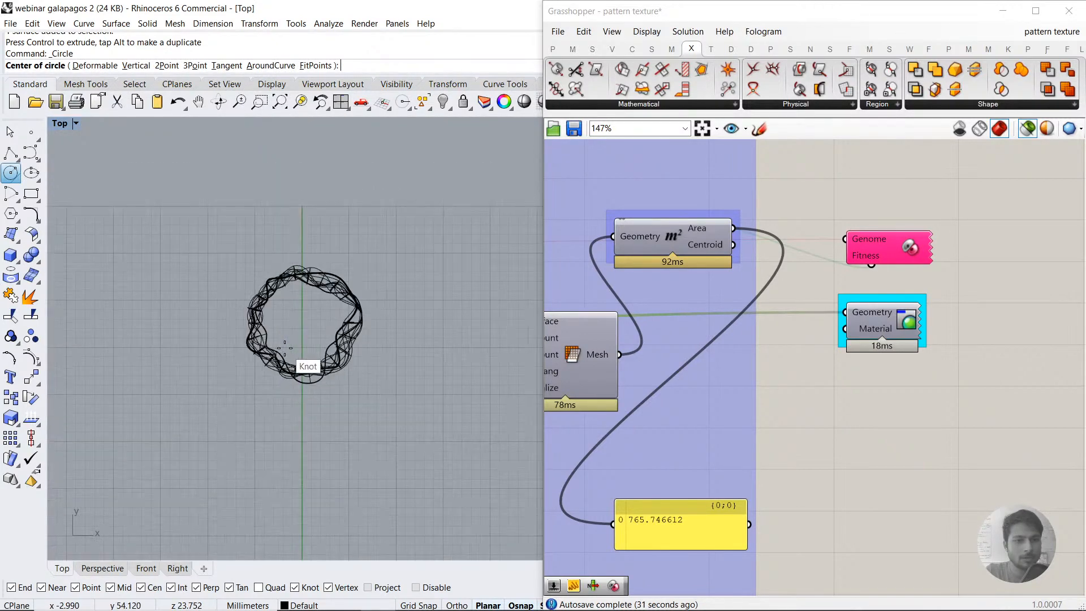
{"action": "scroll", "coordinate": [297, 333], "scroll_direction": "up", "scroll_amount": 5}
{"action": "left_click", "coordinate": [313, 315]}
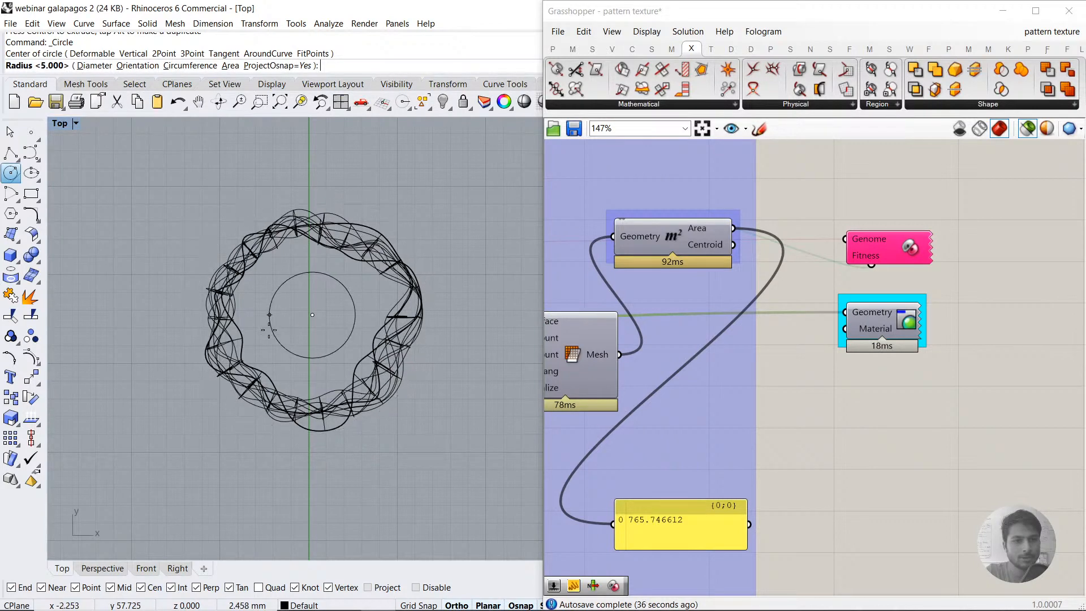
{"action": "scroll", "coordinate": [347, 332], "scroll_direction": "up", "scroll_amount": 5}
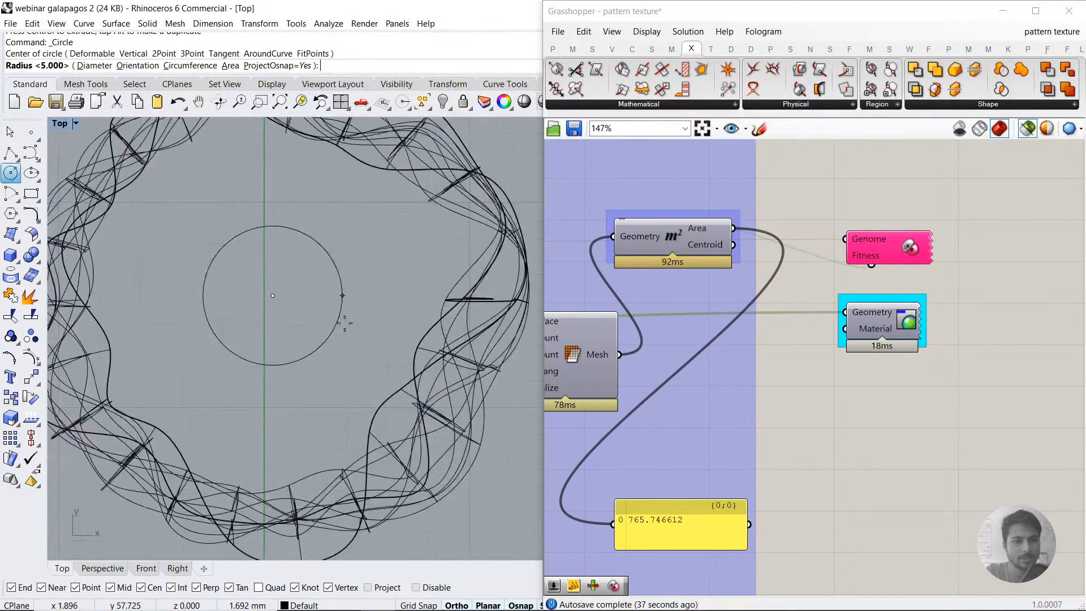
{"action": "left_click", "coordinate": [455, 251]}
{"action": "left_click", "coordinate": [455, 251]}
Step: Extrude the circle upward in Perspective into an open cylinder that ends below the raised baked surface
{"action": "left_click", "coordinate": [90, 569]}
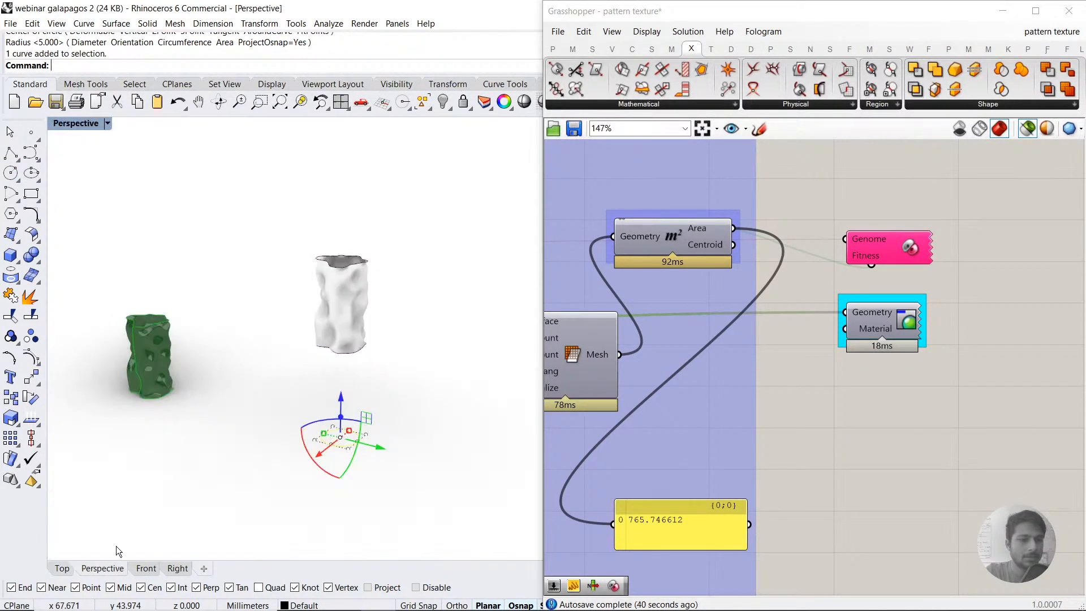
{"action": "mouse_move", "coordinate": [342, 418]}
{"action": "left_mouse_down"}
{"action": "mouse_move", "coordinate": [345, 373]}
{"action": "mouse_move", "coordinate": [346, 401]}
{"action": "left_mouse_up"}
{"action": "left_click", "coordinate": [343, 316]}
{"action": "left_click", "coordinate": [419, 350]}
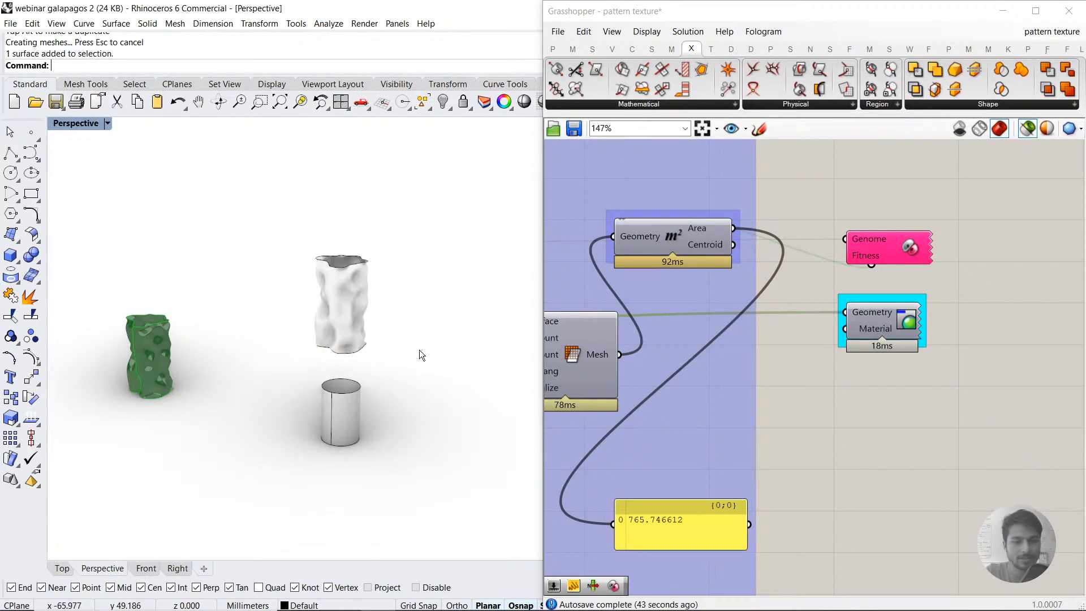
Step: Review the Gene Pool in the definition and examine the gap between the baked surface and the cylinder
{"action": "left_click", "coordinate": [705, 385]}
{"action": "scroll", "coordinate": [705, 385], "scroll_direction": "down", "scroll_amount": 4}
{"action": "right_click_drag", "start_coordinate": [705, 386], "coordinate": [922, 378]}
{"action": "right_click_drag", "start_coordinate": [603, 329], "coordinate": [704, 337]}
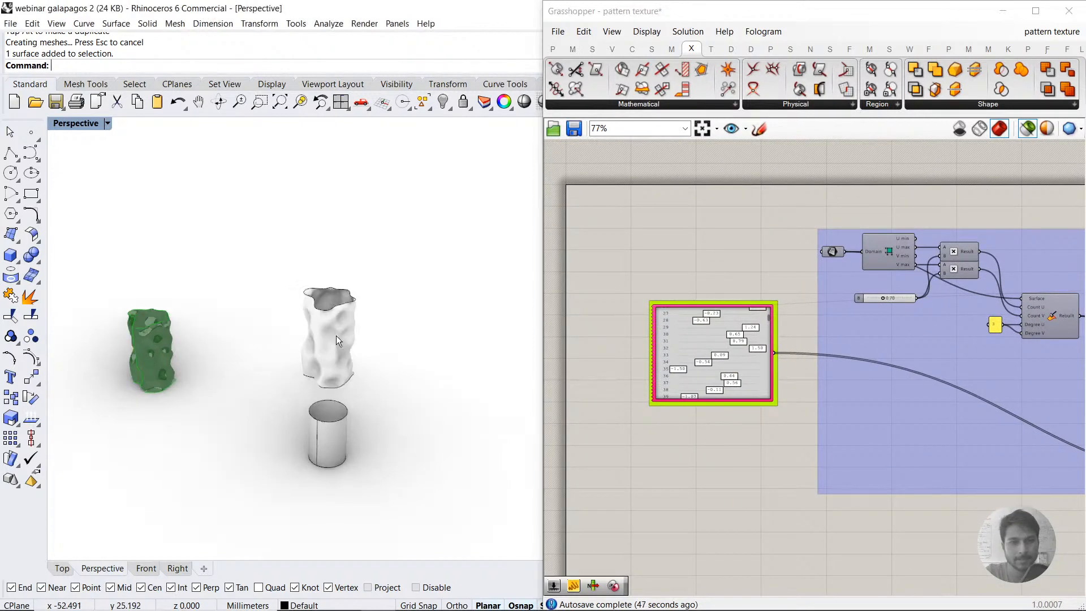
{"action": "scroll", "coordinate": [350, 339], "scroll_direction": "up", "scroll_amount": 4}
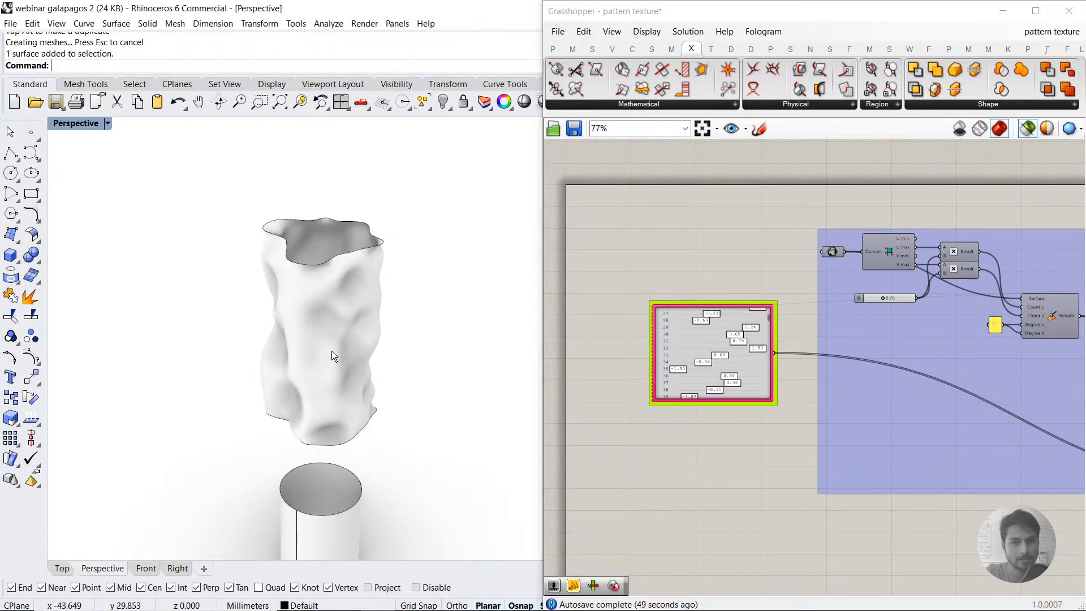
{"action": "scroll", "coordinate": [332, 351], "scroll_direction": "down", "scroll_amount": 4}
{"action": "scroll", "coordinate": [330, 437], "scroll_direction": "up", "scroll_amount": 4}
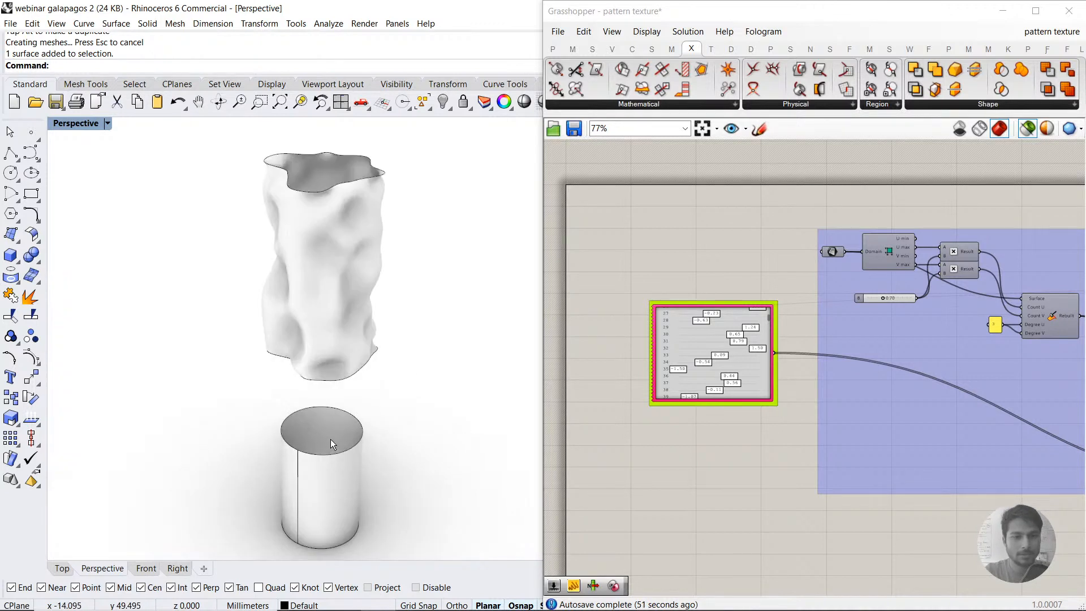
Step: Blend the lower edge of the textured surface to the cylinder's upper edge with BlendSrf, using the ChainEdges option
{"action": "type", "text": "Blend"}
{"action": "type", "text": "S"}
{"action": "key", "text": "Return"}
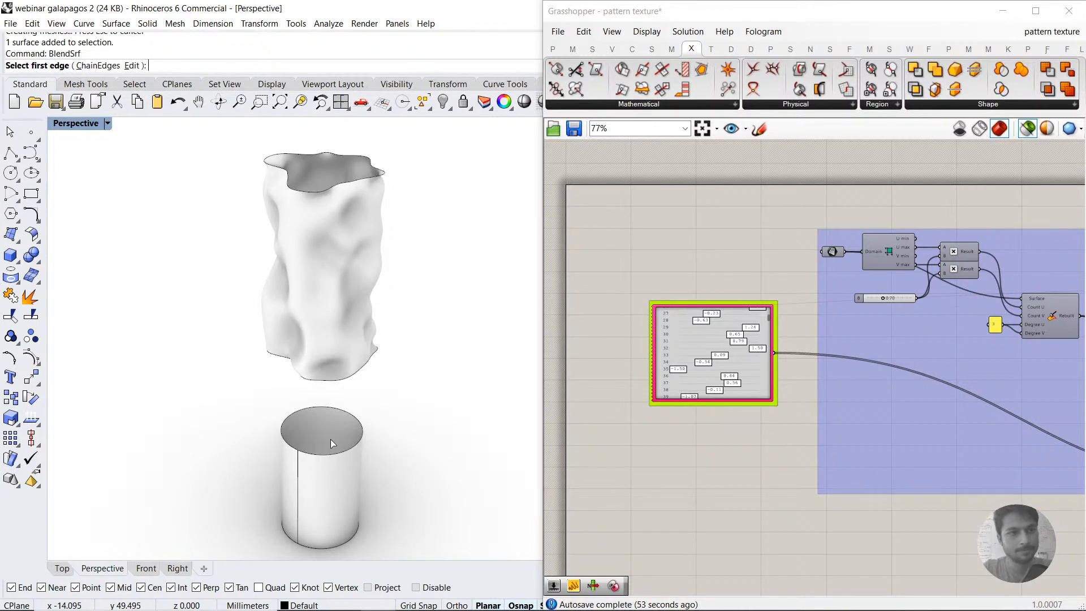
{"action": "left_click", "coordinate": [98, 65]}
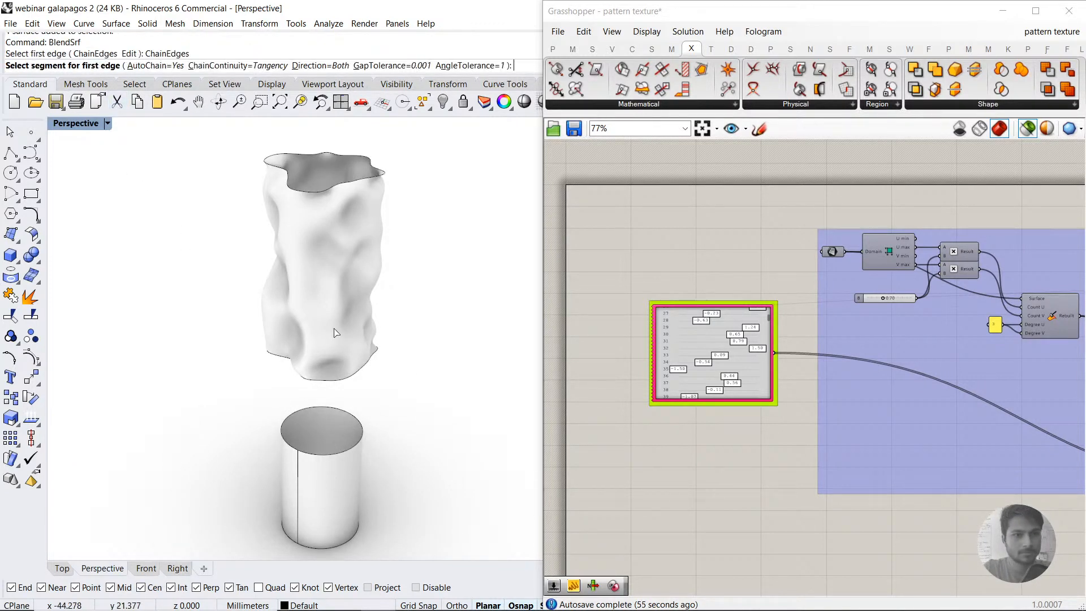
{"action": "left_click", "coordinate": [356, 375]}
{"action": "left_click", "coordinate": [358, 447]}
{"action": "key", "text": "Return"}
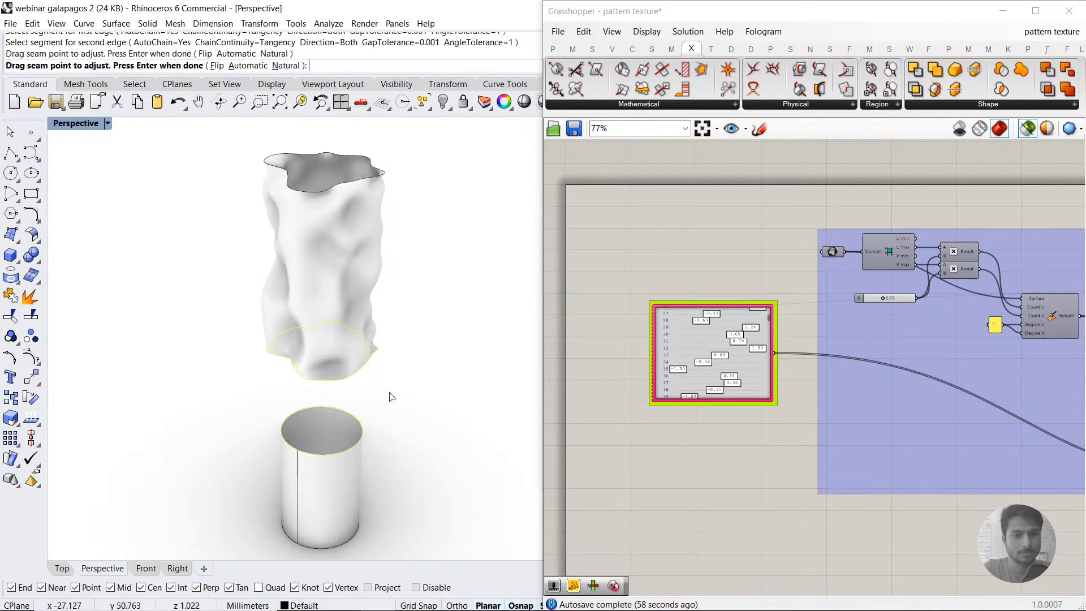
{"action": "right_click_drag", "start_coordinate": [399, 410], "coordinate": [306, 374]}
{"action": "left_click_drag", "start_coordinate": [654, 135], "coordinate": [614, 113]}
{"action": "left_click", "coordinate": [594, 290]}
Step: Try the Artistic display mode on the Perspective viewport and switch it to Arctic
{"action": "scroll", "coordinate": [195, 394], "scroll_direction": "down", "scroll_amount": 5}
{"action": "right_click_drag", "start_coordinate": [211, 400], "coordinate": [366, 427]}
{"action": "left_click", "coordinate": [78, 124]}
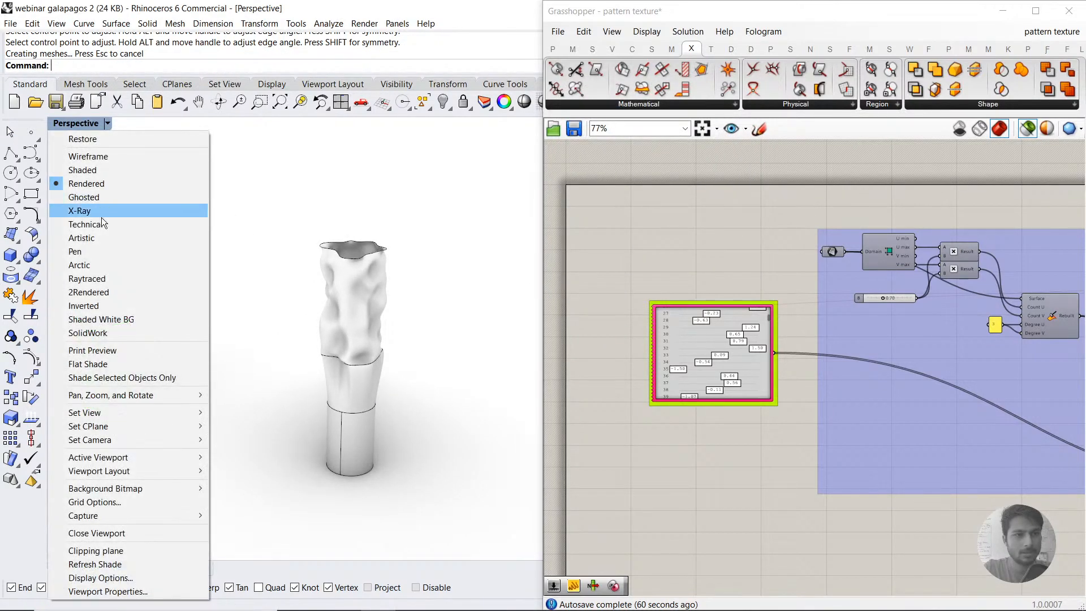
{"action": "left_click", "coordinate": [96, 236]}
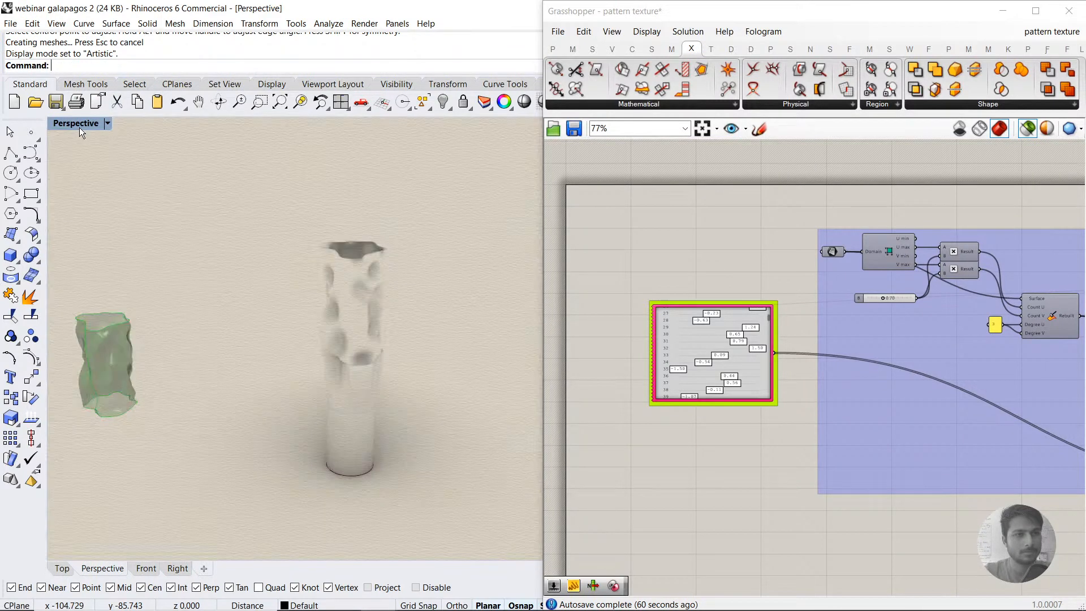
{"action": "left_click", "coordinate": [79, 127]}
{"action": "left_click", "coordinate": [128, 267]}
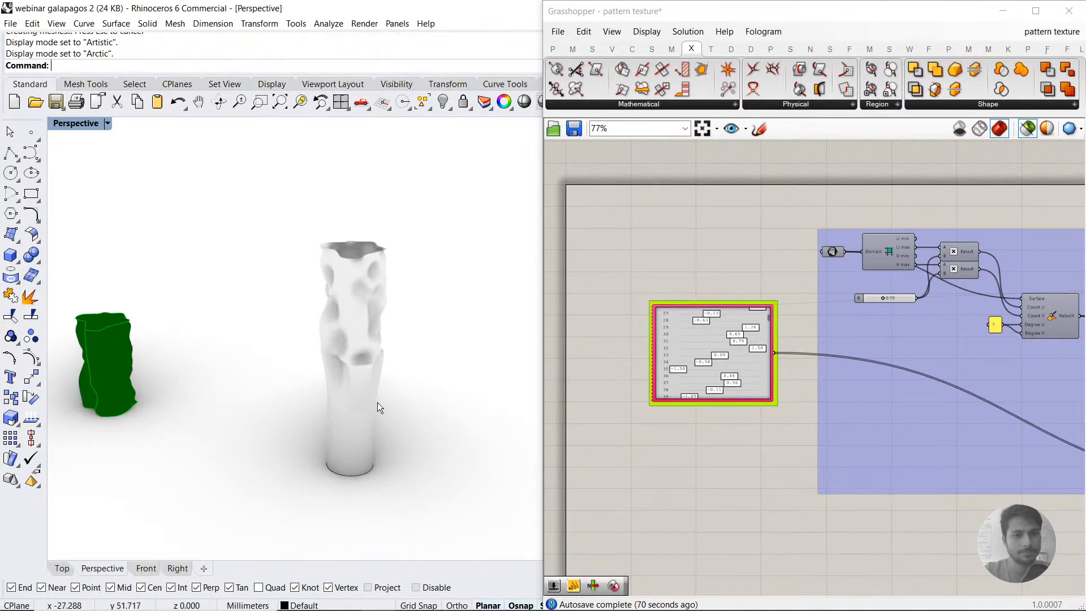
Step: Examine the blend surface where the textured part meets the cylinder, and select it
{"action": "right_click_drag", "start_coordinate": [378, 402], "coordinate": [189, 365]}
{"action": "left_click", "coordinate": [189, 365]}
{"action": "left_click", "coordinate": [300, 378]}
{"action": "right_click_drag", "start_coordinate": [300, 378], "coordinate": [313, 371]}
{"action": "scroll", "coordinate": [311, 367], "scroll_direction": "up", "scroll_amount": 2}
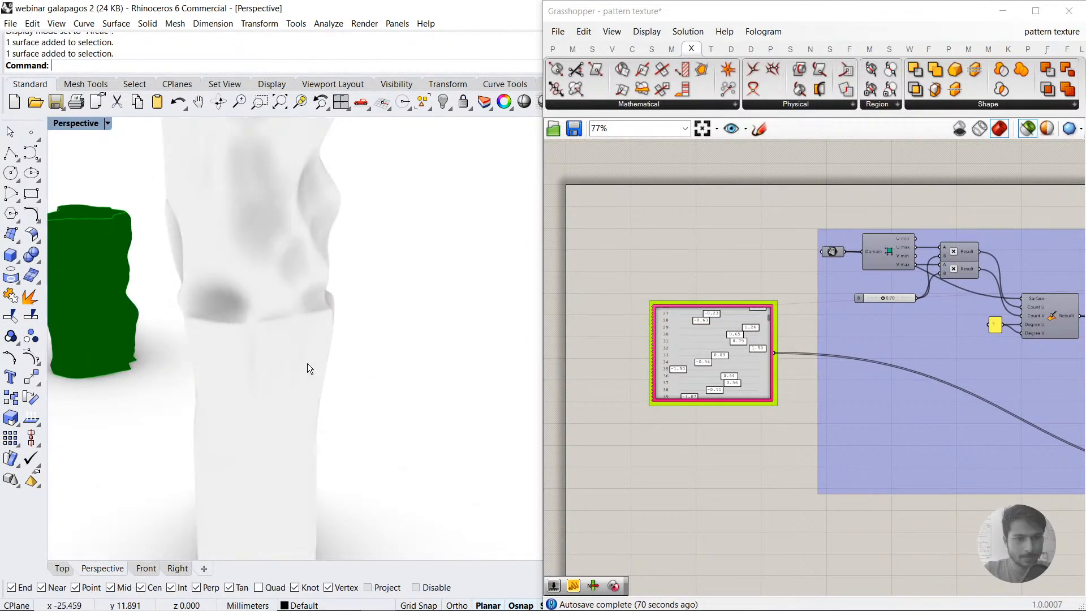
{"action": "left_click", "coordinate": [307, 363]}
{"action": "left_click", "coordinate": [364, 369]}
{"action": "scroll", "coordinate": [367, 360], "scroll_direction": "down", "scroll_amount": 1}
{"action": "left_click", "coordinate": [327, 371]}
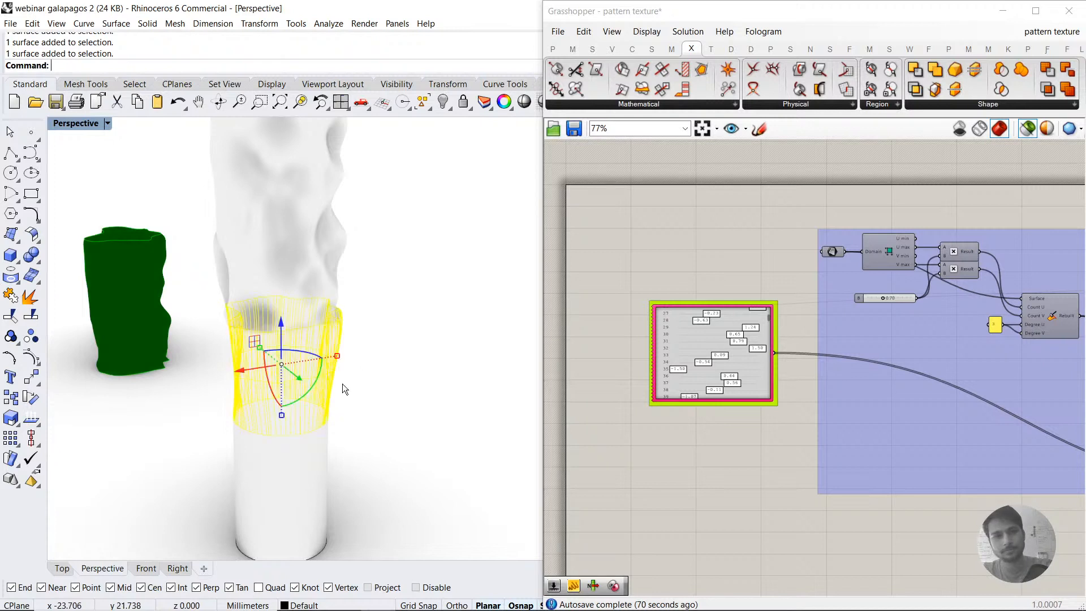
Step: Delete the blend surface, the cylinder and the baked textured surface from the Rhino model
{"action": "key", "text": "Delete"}
{"action": "scroll", "coordinate": [380, 357], "scroll_direction": "down", "scroll_amount": 5}
{"action": "right_click_drag", "start_coordinate": [385, 355], "coordinate": [430, 399]}
{"action": "left_click", "coordinate": [404, 420]}
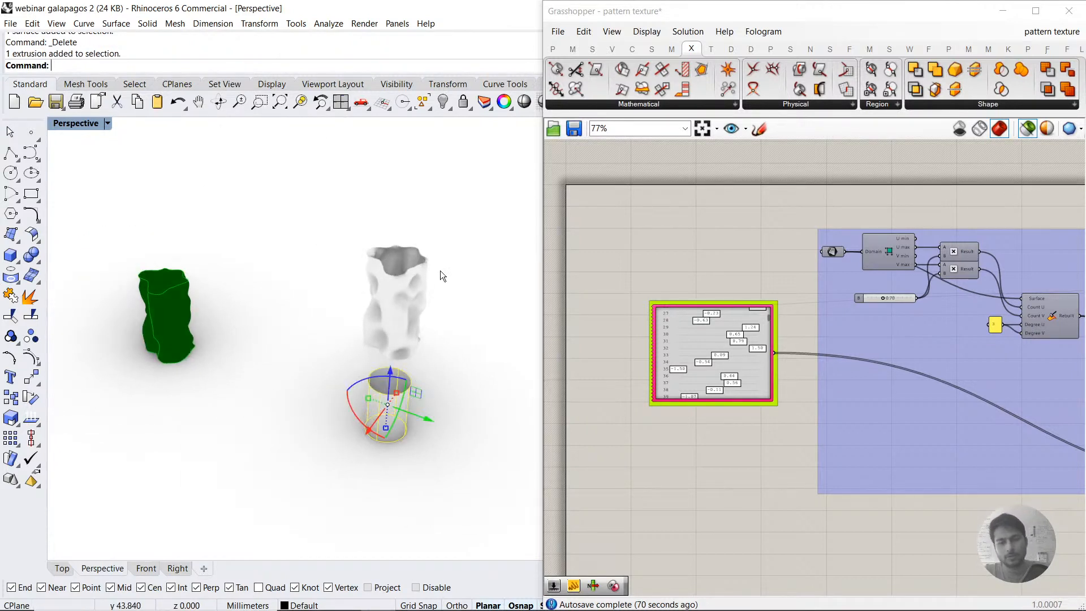
{"action": "left_click", "coordinate": [388, 294], "text": "shift"}
{"action": "key", "text": "Delete"}
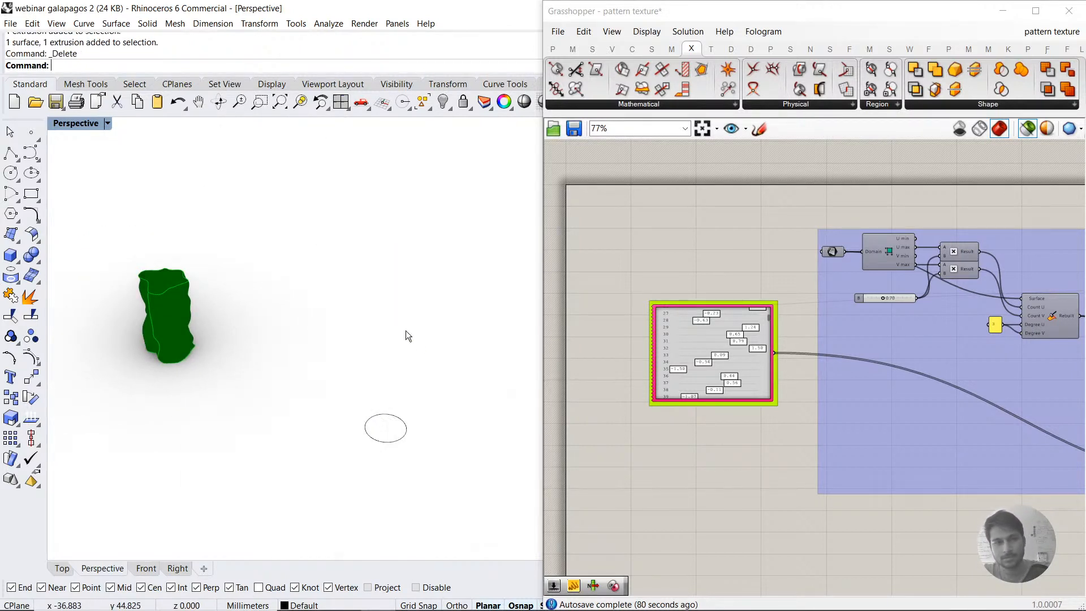
Step: Delete the leftover base circle beside the Grasshopper preview form
{"action": "scroll", "coordinate": [406, 330], "scroll_direction": "down", "scroll_amount": 3}
{"action": "scroll", "coordinate": [284, 327], "scroll_direction": "up", "scroll_amount": 4}
{"action": "scroll", "coordinate": [291, 307], "scroll_direction": "up", "scroll_amount": 5}
{"action": "scroll", "coordinate": [288, 306], "scroll_direction": "down", "scroll_amount": 5}
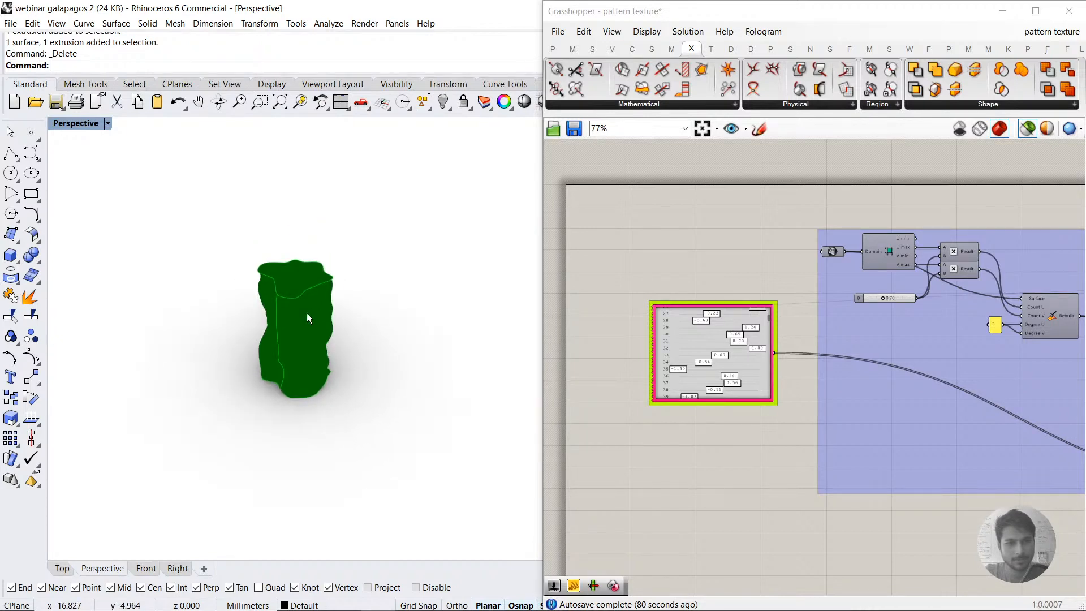
{"action": "right_click", "coordinate": [270, 300]}
{"action": "scroll", "coordinate": [270, 299], "scroll_direction": "down", "scroll_amount": 7}
{"action": "left_click_drag", "start_coordinate": [493, 344], "coordinate": [426, 417]}
{"action": "key", "text": "Delete"}
{"action": "scroll", "coordinate": [351, 288], "scroll_direction": "up", "scroll_amount": 8}
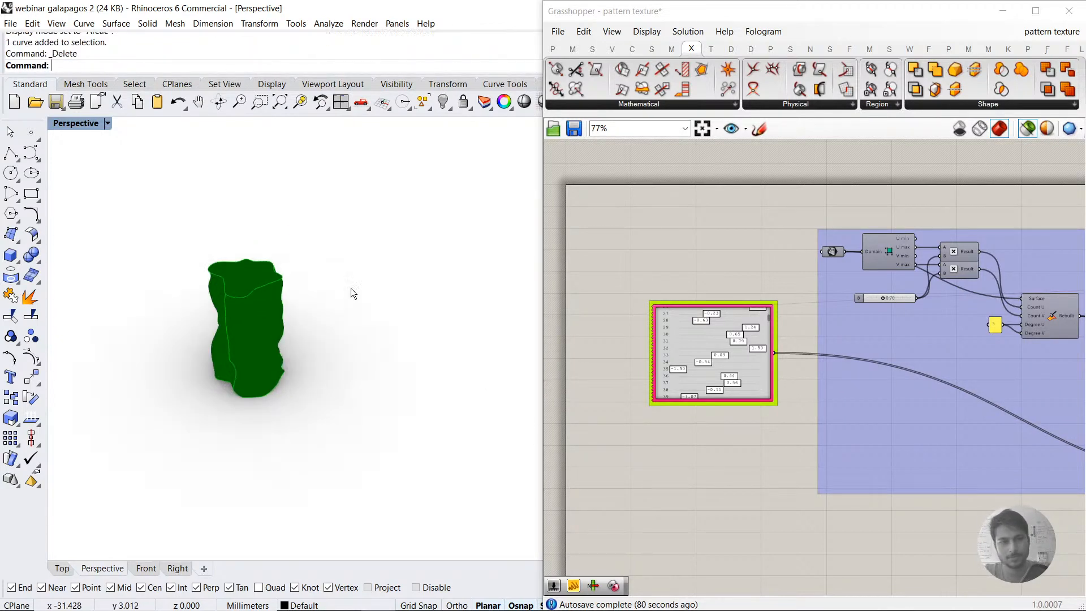
Step: Set the Perspective viewport to Rendered display and turn off the Grasshopper geometry preview
{"action": "left_click", "coordinate": [77, 122]}
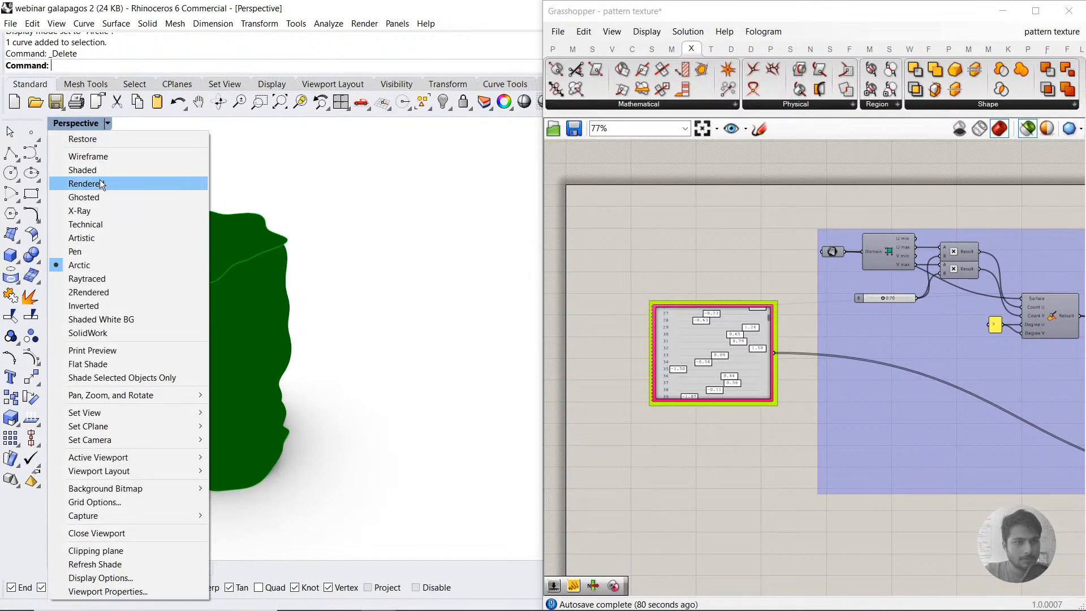
{"action": "left_click", "coordinate": [145, 180]}
{"action": "scroll", "coordinate": [272, 329], "scroll_direction": "down", "scroll_amount": 3}
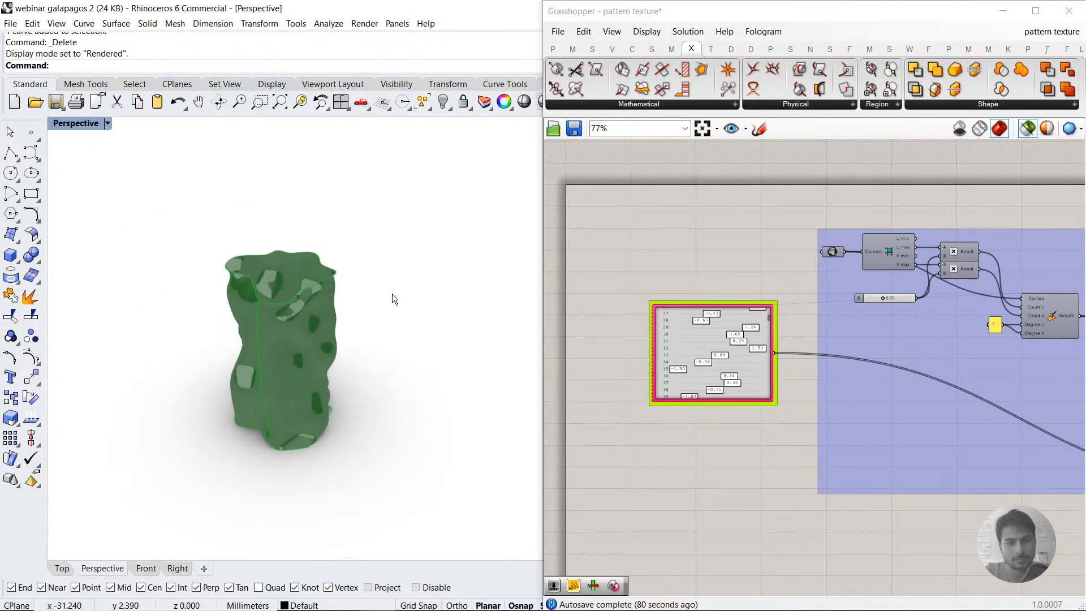
{"action": "right_click_drag", "start_coordinate": [383, 334], "coordinate": [384, 368]}
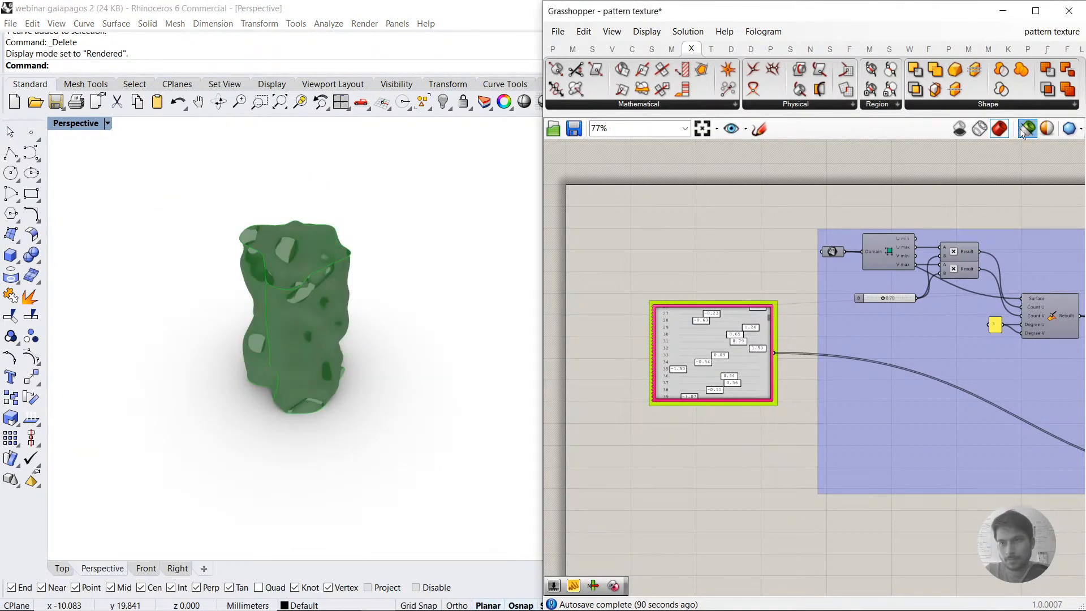
{"action": "scroll", "coordinate": [715, 310], "scroll_direction": "down", "scroll_amount": 6}
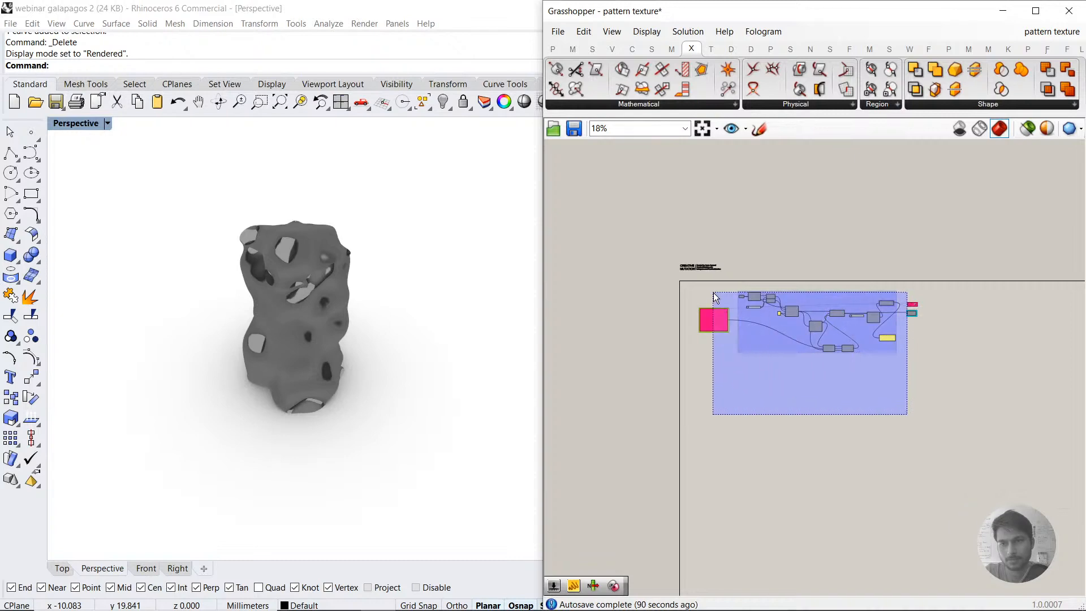
{"action": "middle_click", "coordinate": [763, 296]}
Step: Import the BCN Airport environment from the environment library and make it current so the form shows reflections
{"action": "left_click", "coordinate": [1007, 10]}
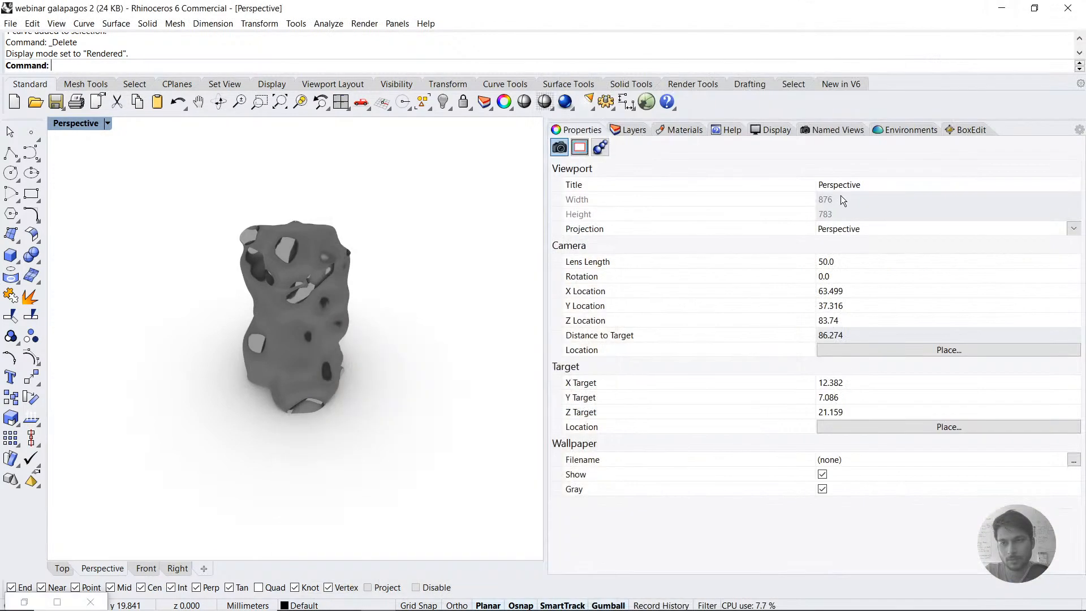
{"action": "left_click", "coordinate": [891, 129]}
{"action": "left_click", "coordinate": [558, 223]}
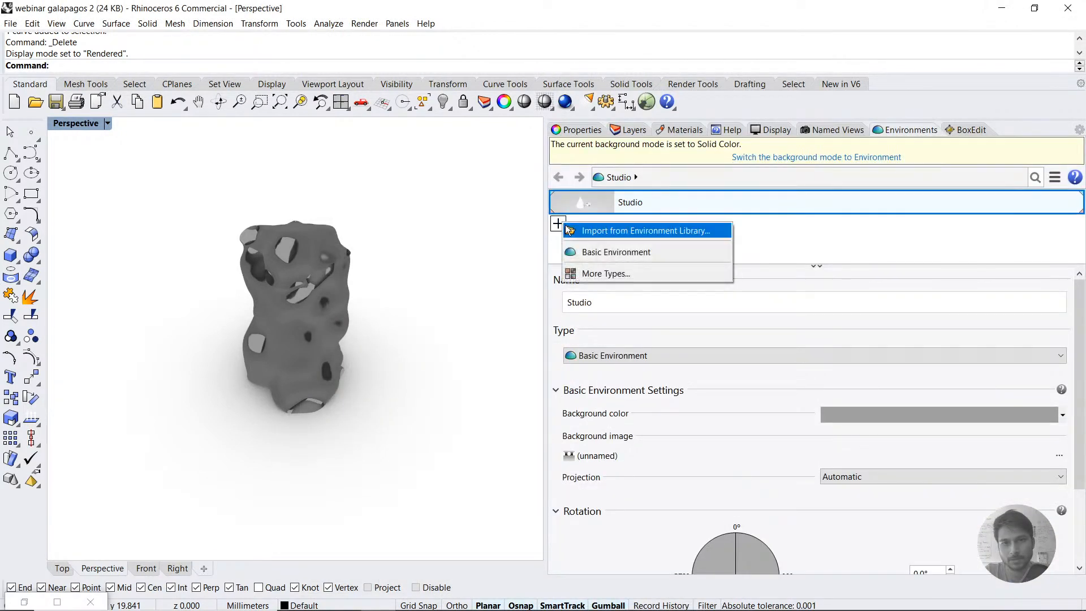
{"action": "left_click", "coordinate": [594, 231]}
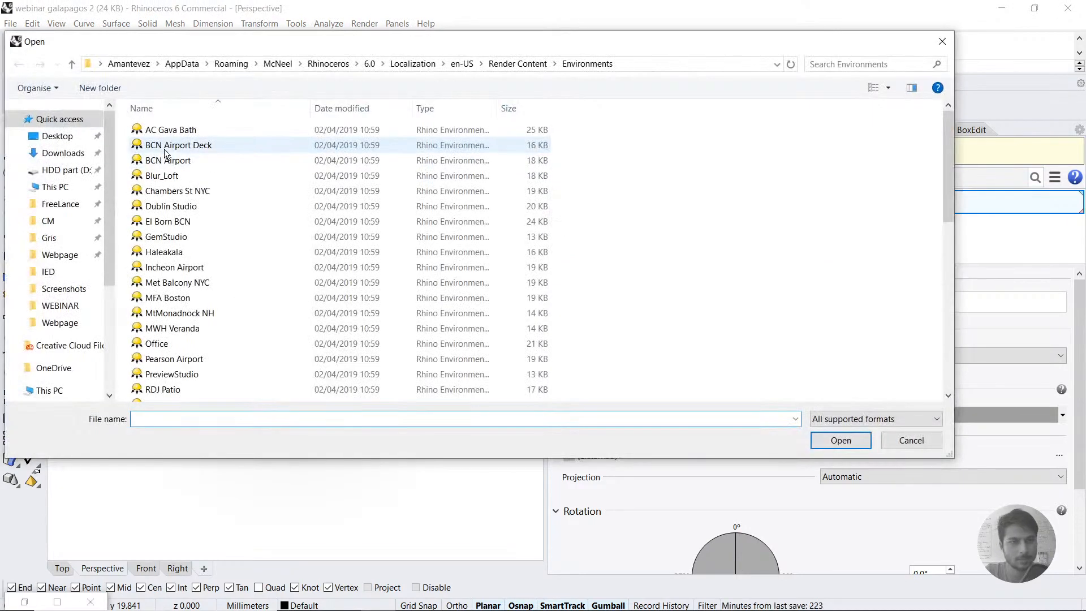
{"action": "double_click", "coordinate": [170, 160]}
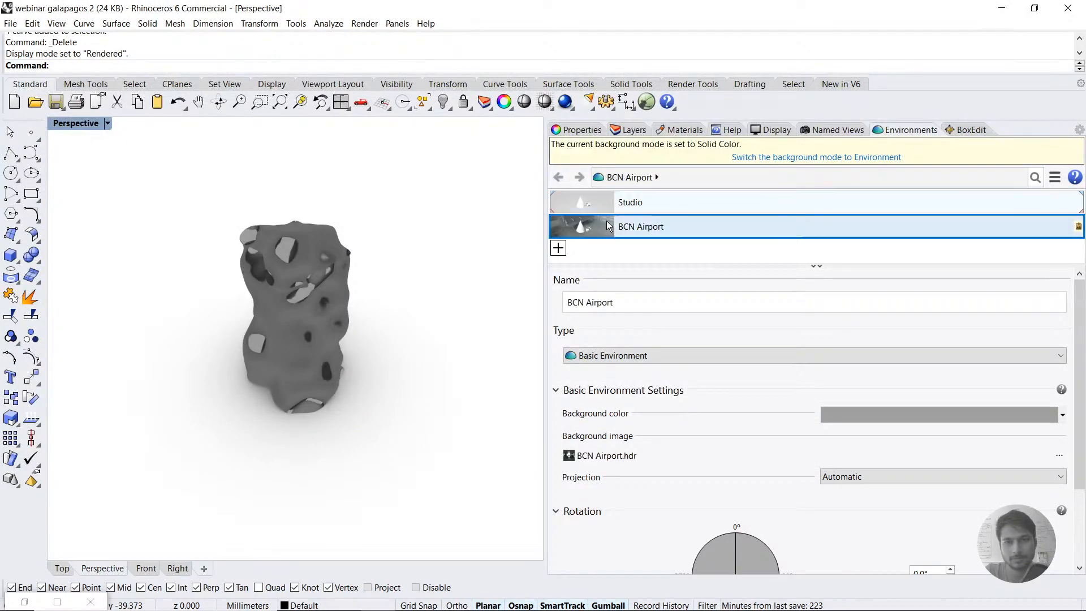
{"action": "right_click_drag", "start_coordinate": [351, 364], "coordinate": [252, 317]}
{"action": "scroll", "coordinate": [252, 317], "scroll_direction": "down", "scroll_amount": 2}
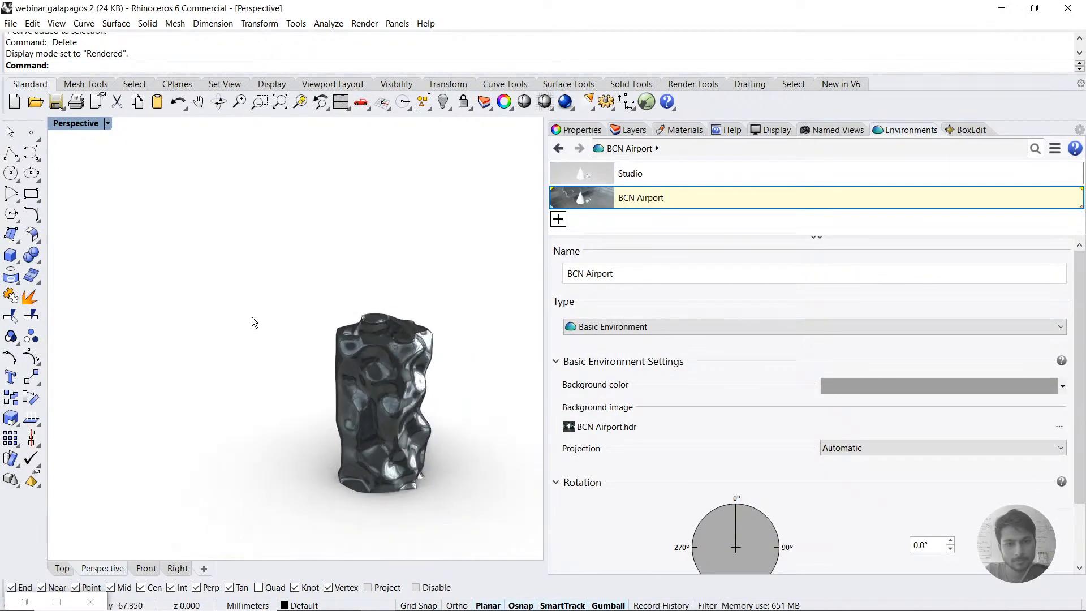
{"action": "scroll", "coordinate": [461, 440], "scroll_direction": "up", "scroll_amount": 6}
{"action": "right_click_drag", "start_coordinate": [412, 438], "coordinate": [431, 392]}
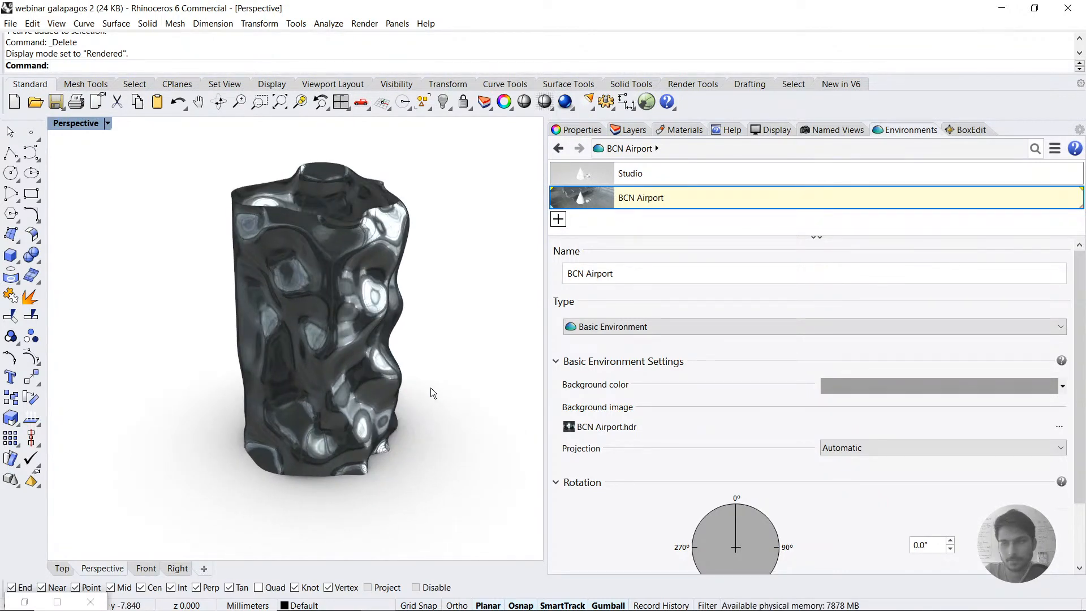
Step: Bring back Grasshopper, turn its geometry preview on and set the Perspective viewport to Wireframe
{"action": "left_click", "coordinate": [646, 103]}
{"action": "scroll", "coordinate": [776, 327], "scroll_direction": "up", "scroll_amount": 8}
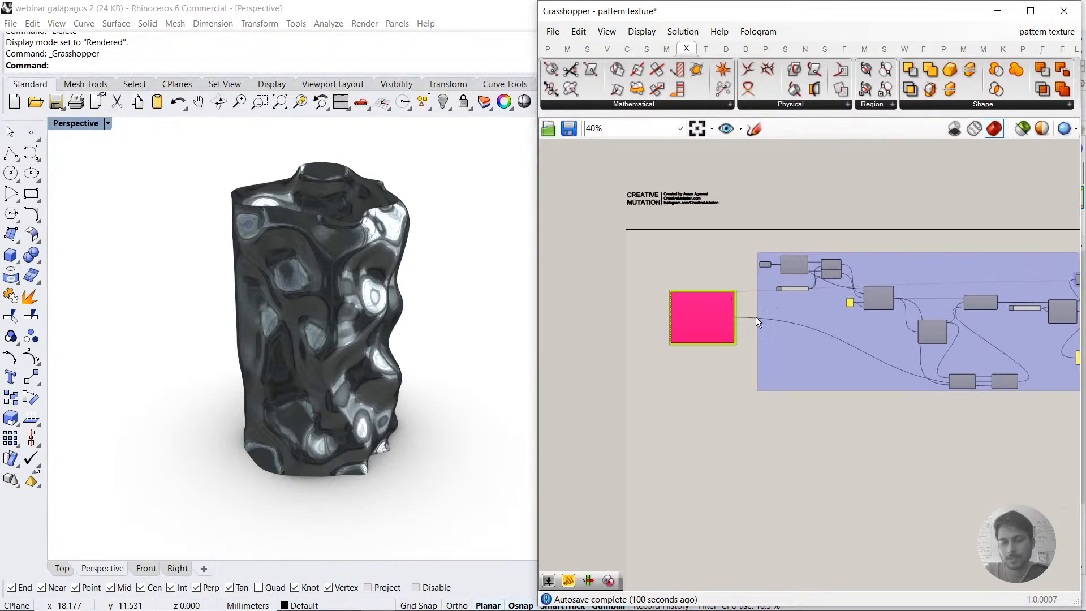
{"action": "left_click", "coordinate": [1021, 129]}
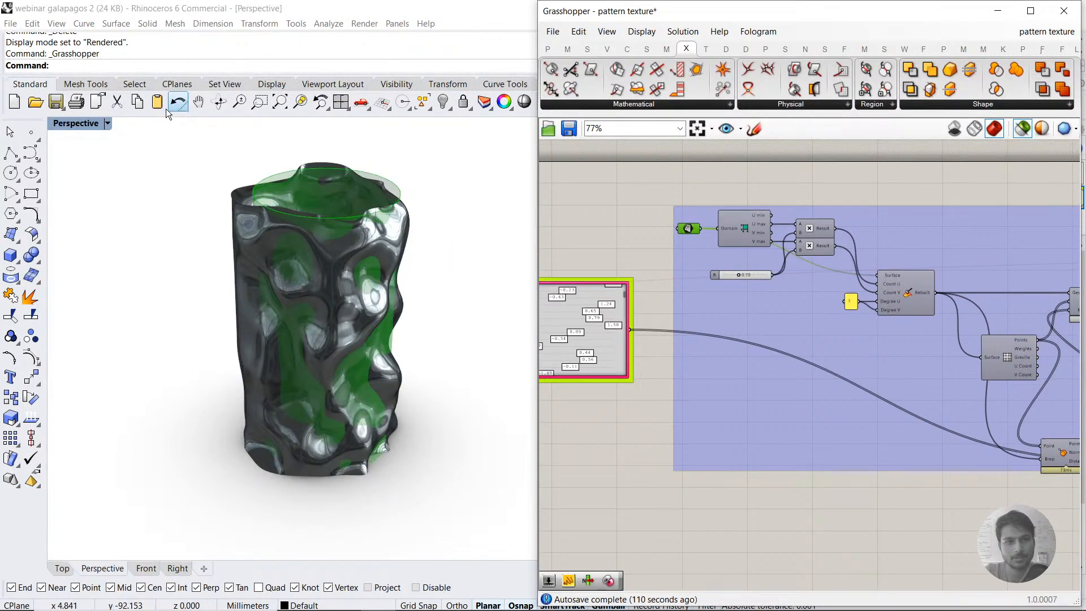
{"action": "left_click", "coordinate": [108, 123]}
{"action": "left_click", "coordinate": [79, 155]}
Step: Examine the surface deformation, the mesh's Area component and the Genome and Fitness connections of Galapagos
{"action": "right_click_drag", "start_coordinate": [1037, 343], "coordinate": [752, 319]}
{"action": "left_click", "coordinate": [822, 326]}
{"action": "left_click", "coordinate": [779, 280]}
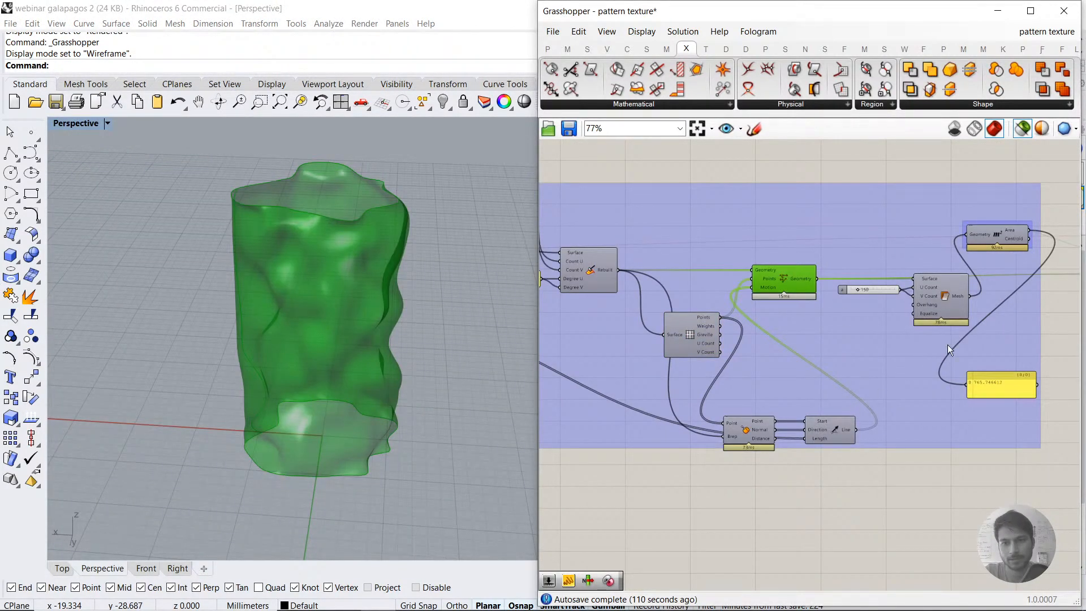
{"action": "right_click_drag", "start_coordinate": [938, 301], "coordinate": [805, 314]}
{"action": "left_click", "coordinate": [881, 253]}
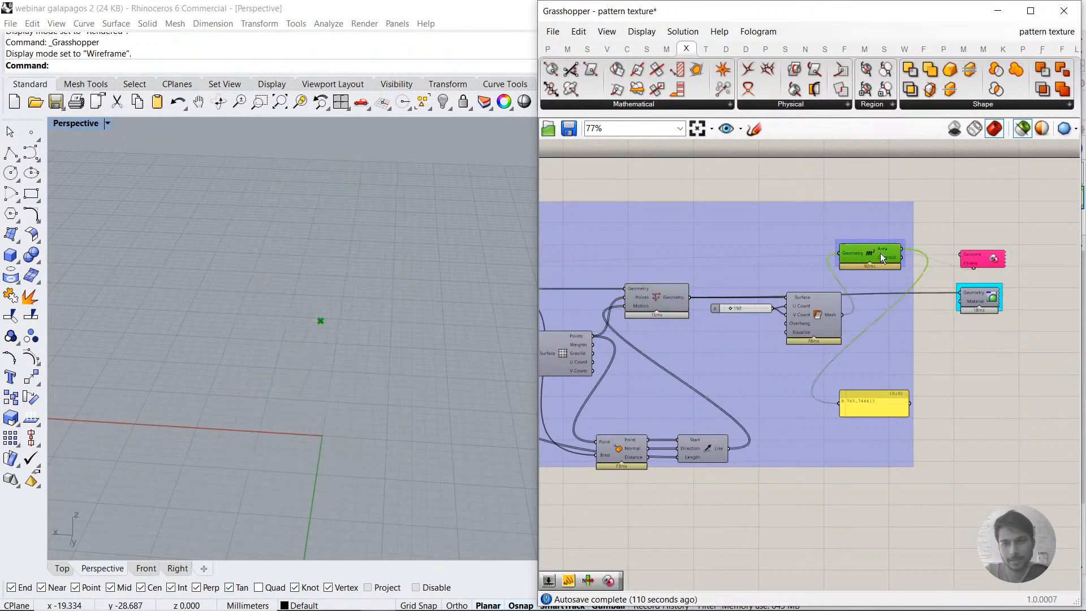
{"action": "scroll", "coordinate": [888, 248], "scroll_direction": "up", "scroll_amount": 3}
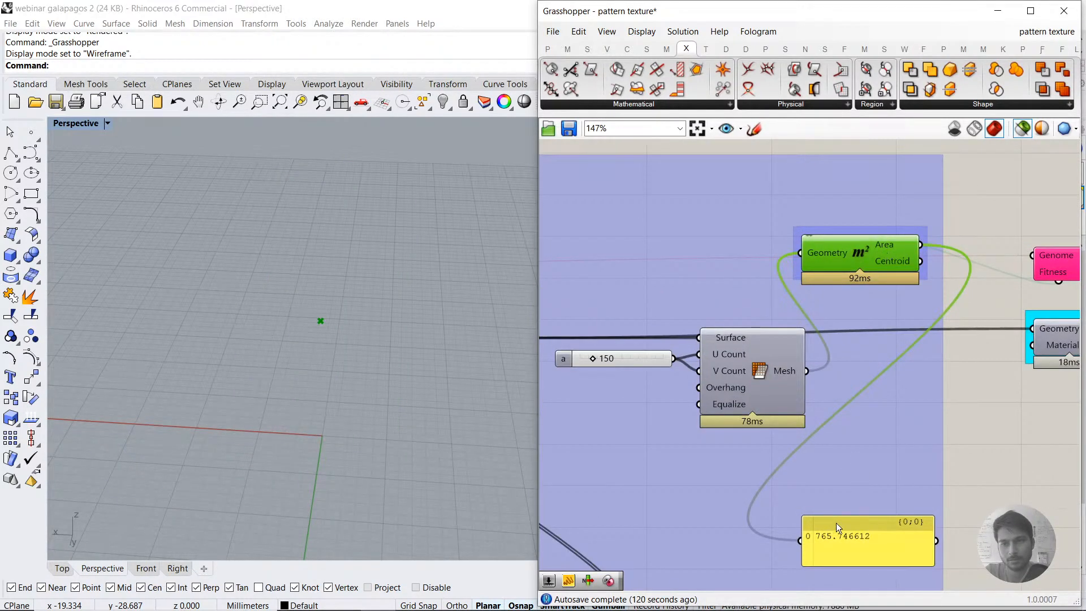
{"action": "right_click_drag", "start_coordinate": [1074, 264], "coordinate": [890, 266]}
{"action": "left_click", "coordinate": [901, 245]}
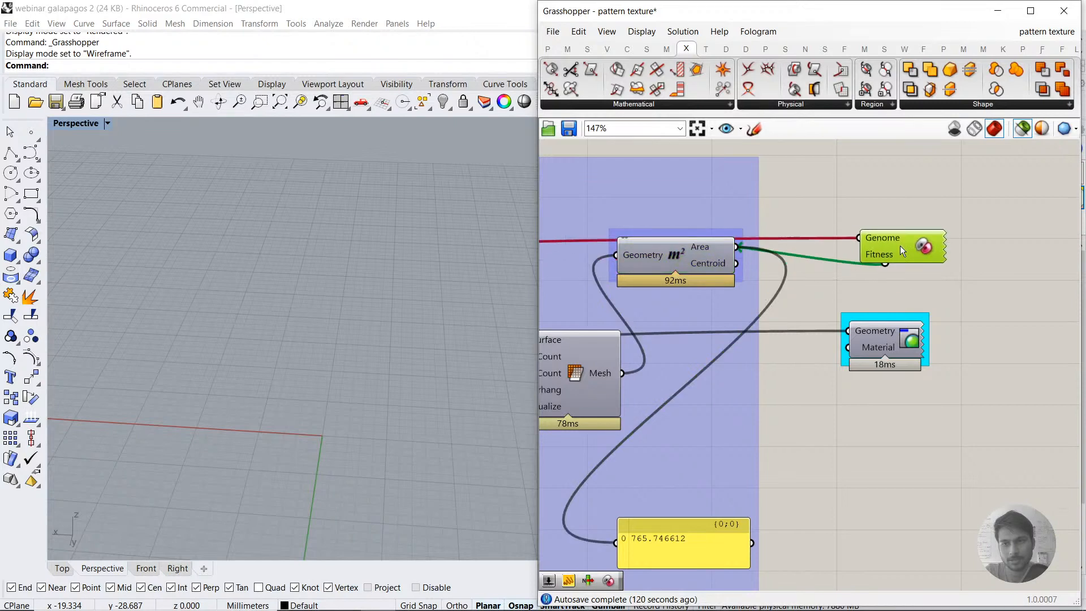
{"action": "left_click_drag", "start_coordinate": [900, 245], "coordinate": [901, 236]}
Step: Turn off the Grasshopper geometry preview and return the Perspective viewport to Rendered display
{"action": "left_click", "coordinate": [887, 297]}
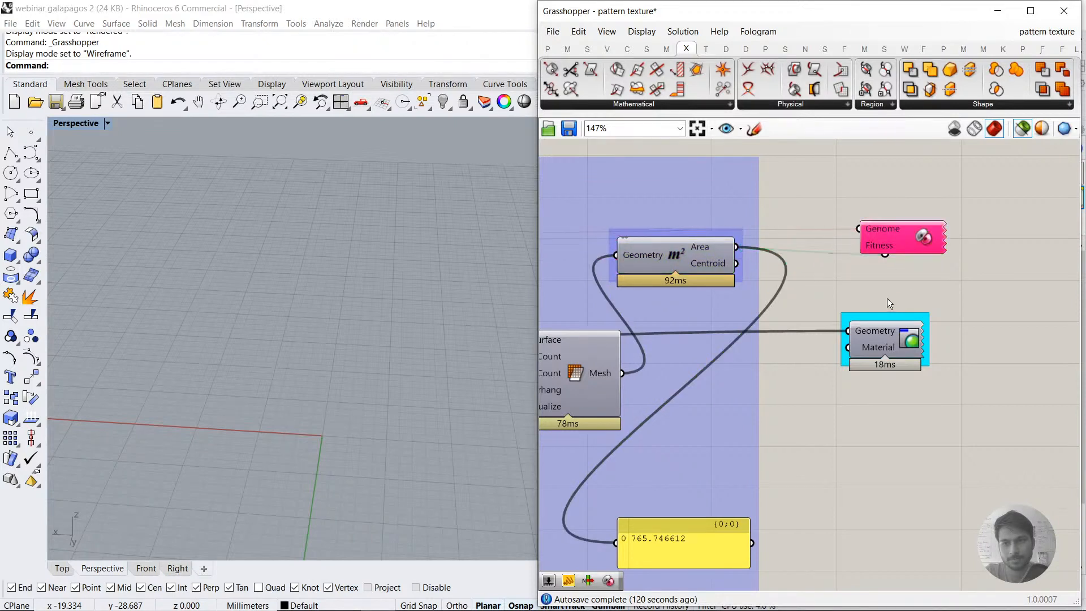
{"action": "left_click", "coordinate": [76, 123]}
{"action": "left_click", "coordinate": [102, 183]}
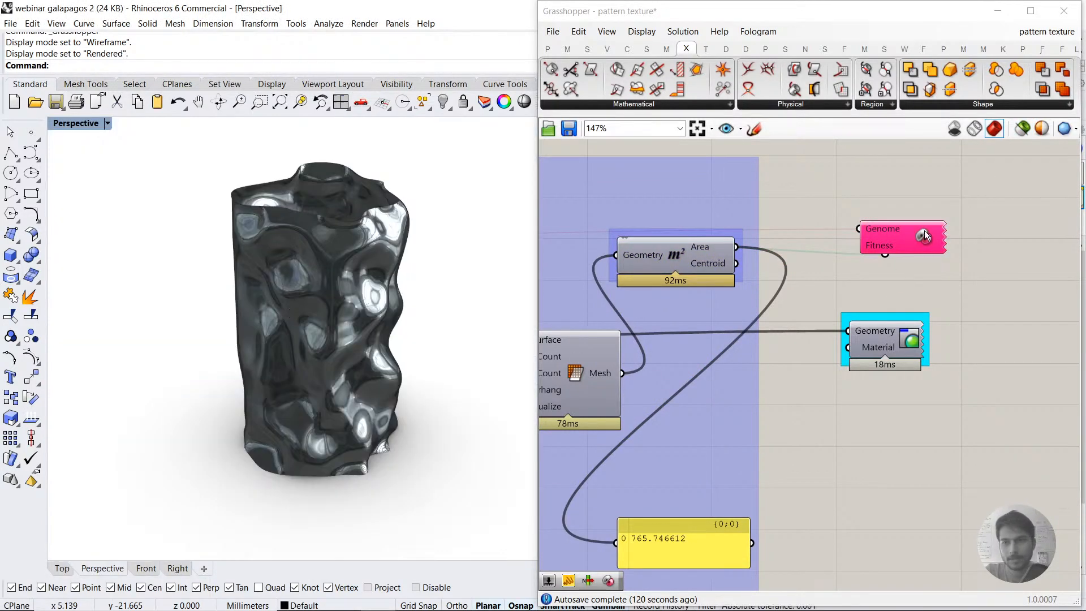
Step: Review the Galapagos Editor's options, try a short solver run and close the editor
{"action": "double_click", "coordinate": [925, 236]}
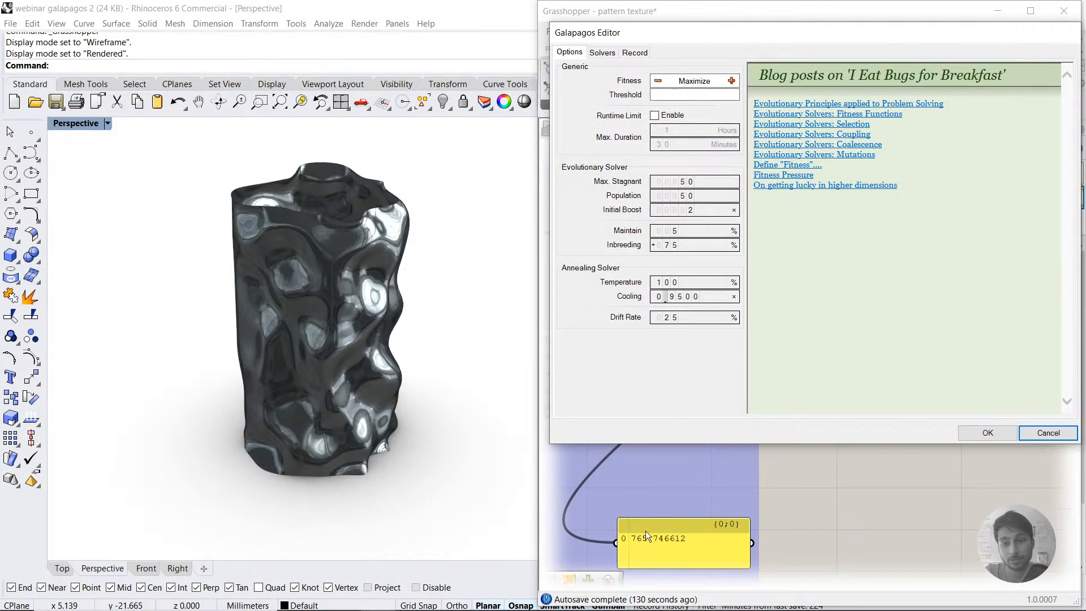
{"action": "left_click", "coordinate": [603, 53]}
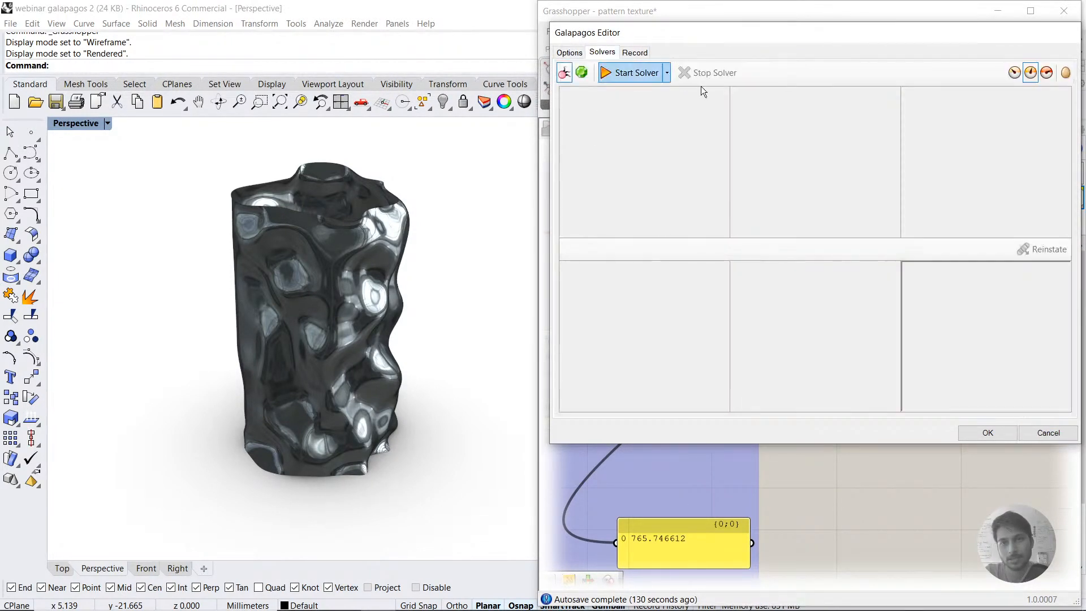
{"action": "left_click", "coordinate": [613, 74]}
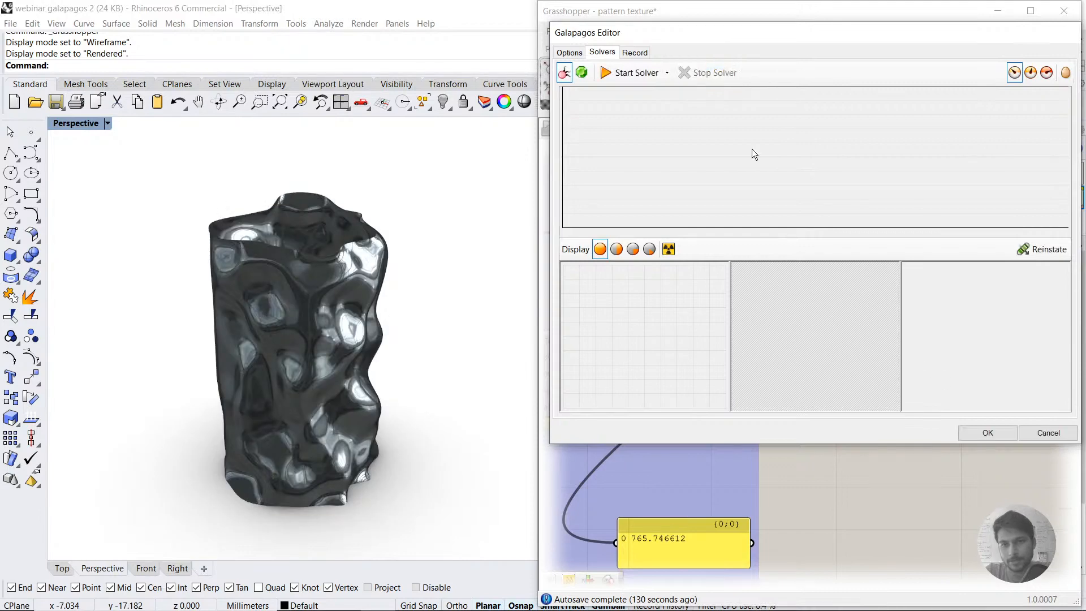
{"action": "left_click", "coordinate": [1003, 435]}
Step: Randomize the Gene Pool's values twice, using Randomize 100% for the last one
{"action": "scroll", "coordinate": [939, 366], "scroll_direction": "down", "scroll_amount": 6}
{"action": "right_click_drag", "start_coordinate": [547, 359], "coordinate": [759, 344]}
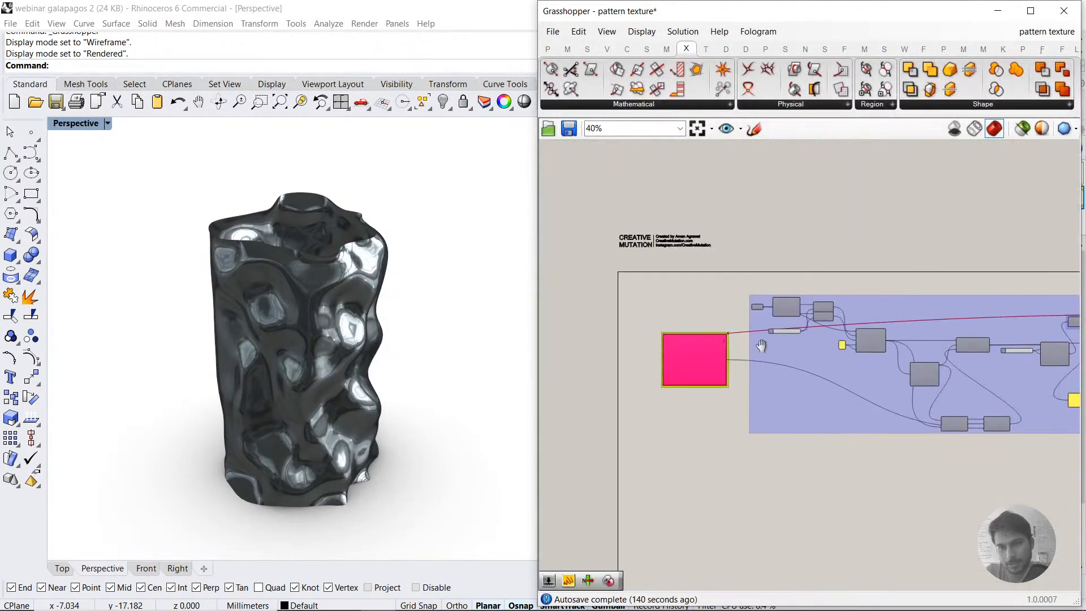
{"action": "scroll", "coordinate": [701, 354], "scroll_direction": "up", "scroll_amount": 4}
{"action": "right_click", "coordinate": [717, 345]}
{"action": "left_click", "coordinate": [757, 453]}
{"action": "right_click", "coordinate": [708, 347]}
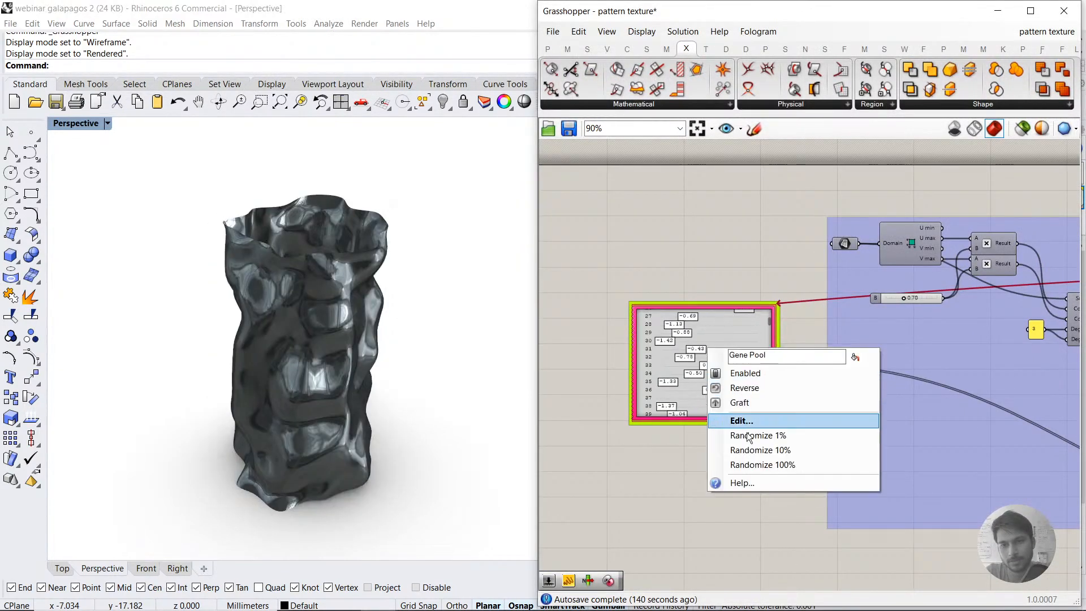
{"action": "left_click", "coordinate": [745, 467]}
Step: Open the Galapagos Editor for the area optimization and enlarge its window downward
{"action": "right_click_drag", "start_coordinate": [1057, 382], "coordinate": [741, 358]}
{"action": "right_click_drag", "start_coordinate": [997, 360], "coordinate": [741, 358]}
{"action": "right_click_drag", "start_coordinate": [1069, 240], "coordinate": [954, 240]}
{"action": "double_click", "coordinate": [941, 240]}
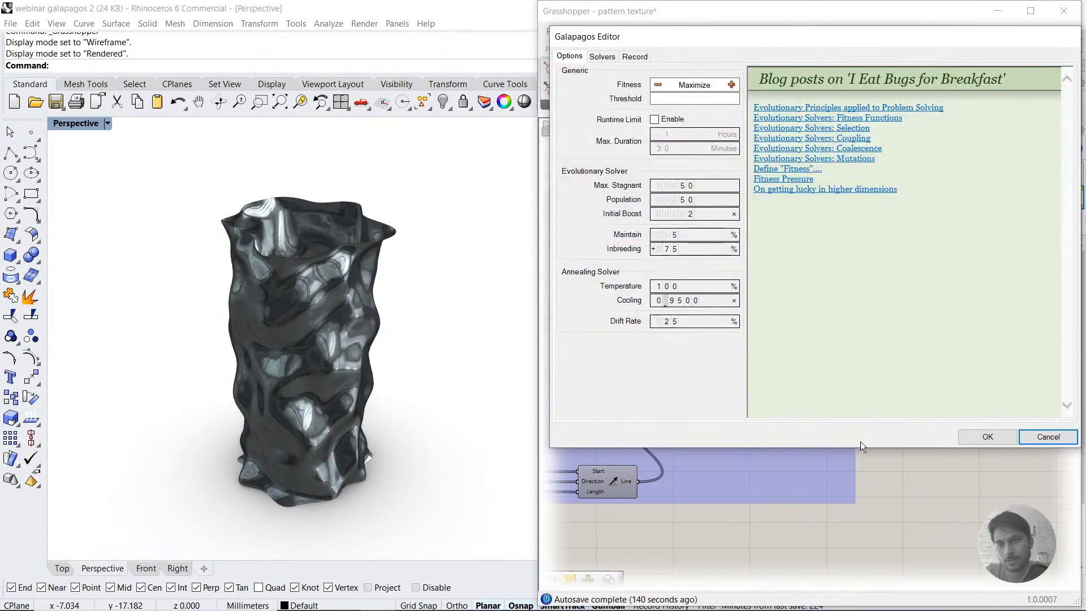
{"action": "left_click_drag", "start_coordinate": [853, 448], "coordinate": [853, 545]}
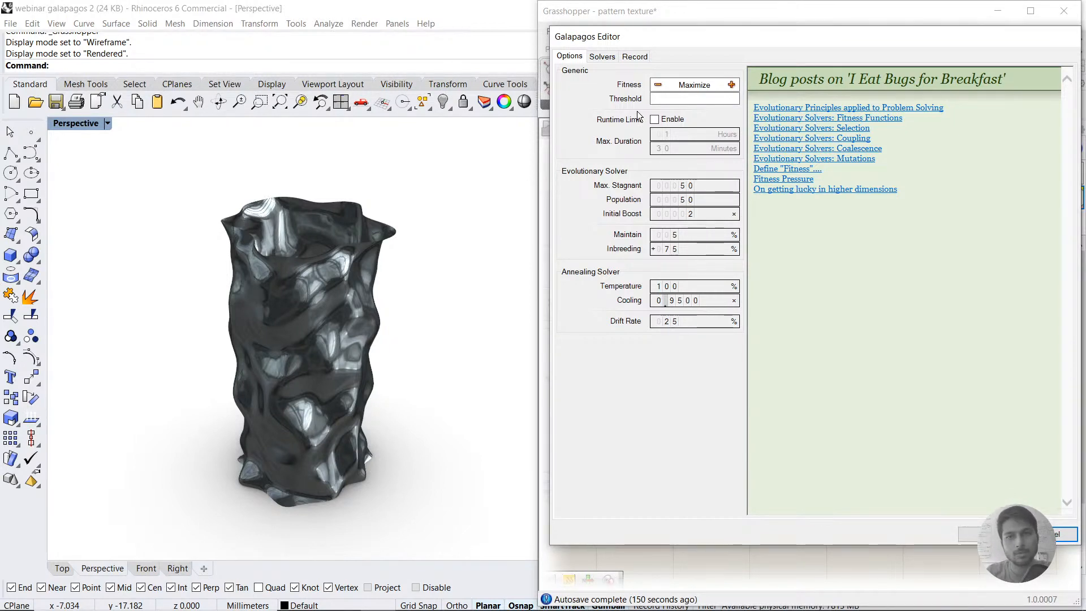
Step: Change the solver's display update setting and run the Galapagos evolutionary solver through several generations
{"action": "left_click", "coordinate": [601, 56]}
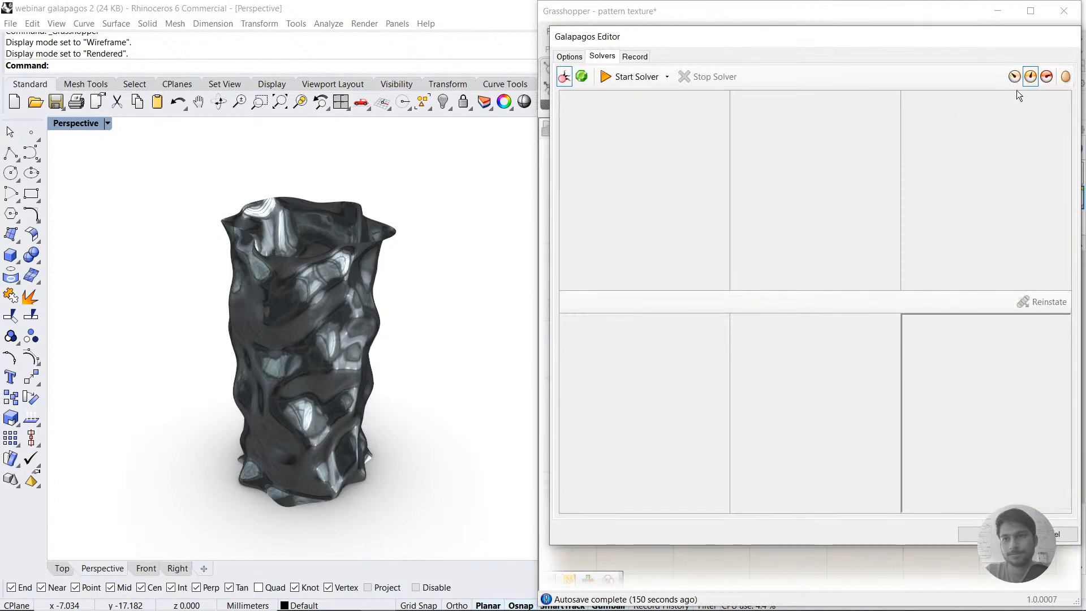
{"action": "left_click", "coordinate": [1015, 77]}
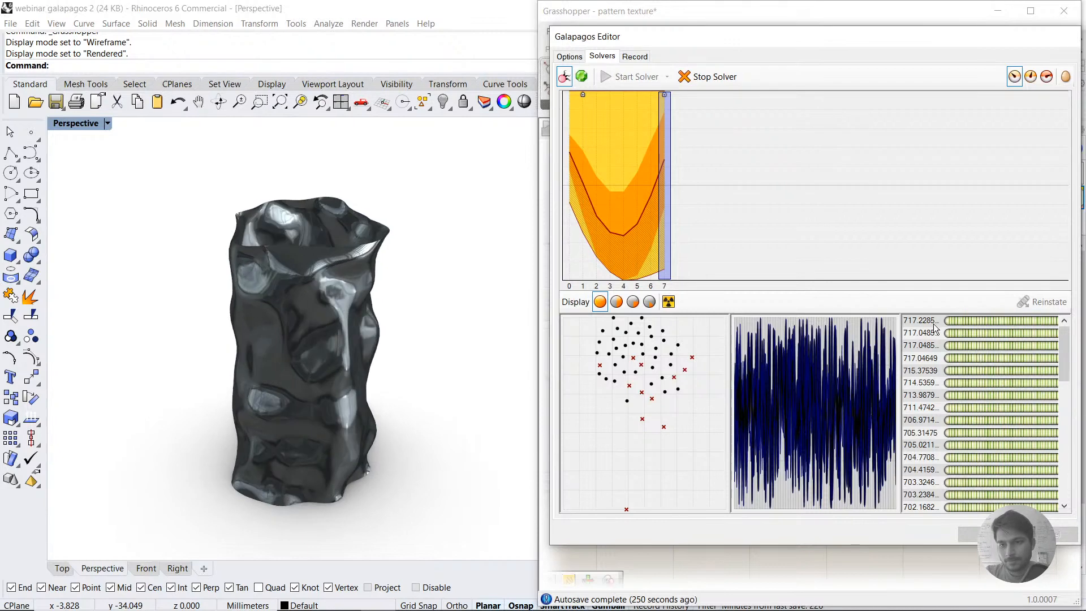
{"action": "left_click", "coordinate": [669, 302]}
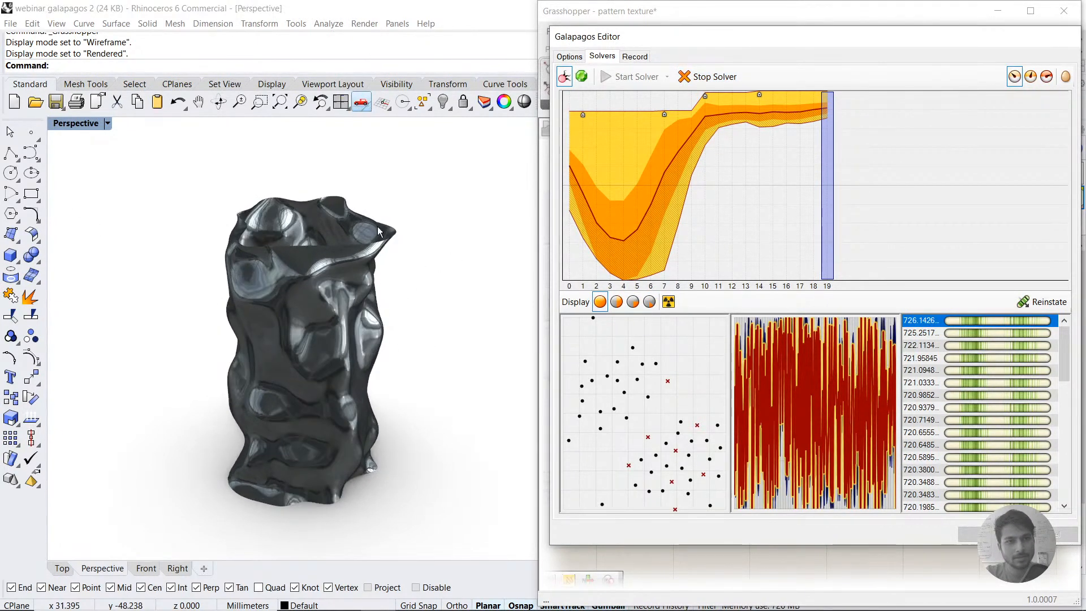
Step: Undo the BCN Airport environment assignment and import, the object deletions and the surface blend in Rhino
{"action": "key", "text": "ctrl+z"}
{"action": "key", "text": "ctrl+z"}
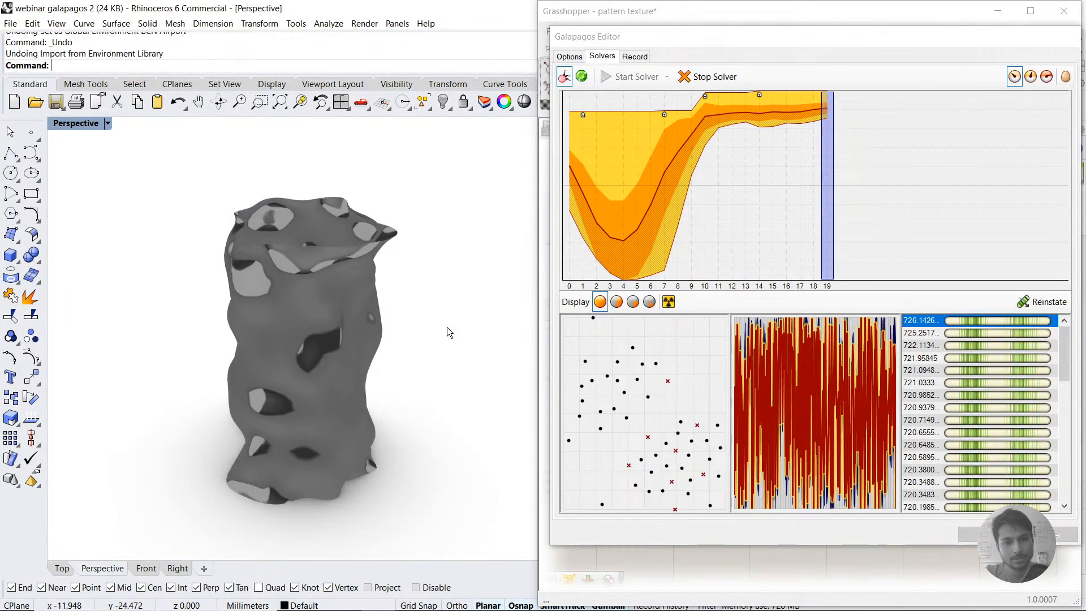
{"action": "key", "text": "ctrl+z"}
{"action": "key", "text": "ctrl+z"}
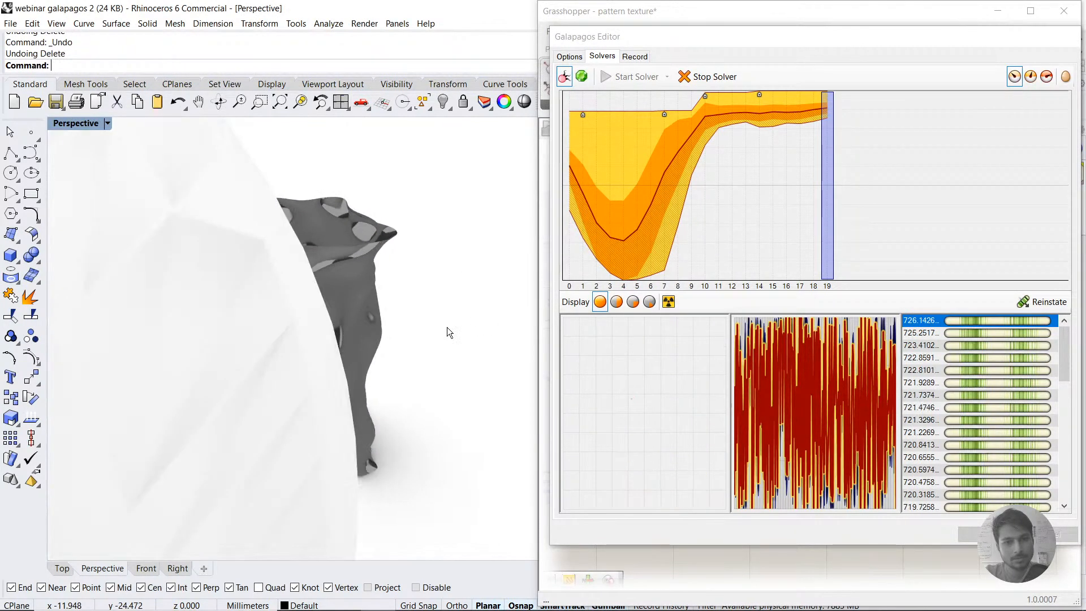
Step: Undo the circle and its gumball extrusion, the gumball move, the Grasshopper bake, the hide and the earlier deletion in Rhino
{"action": "key", "text": "ctrl+z"}
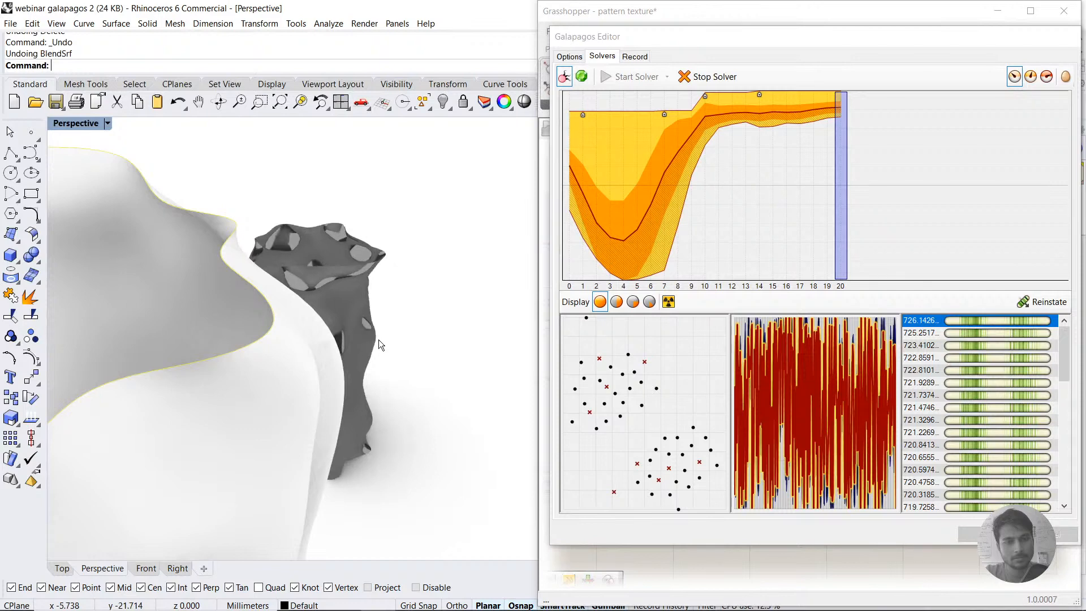
{"action": "key", "text": "ctrl+z"}
{"action": "key", "text": "ctrl+z"}
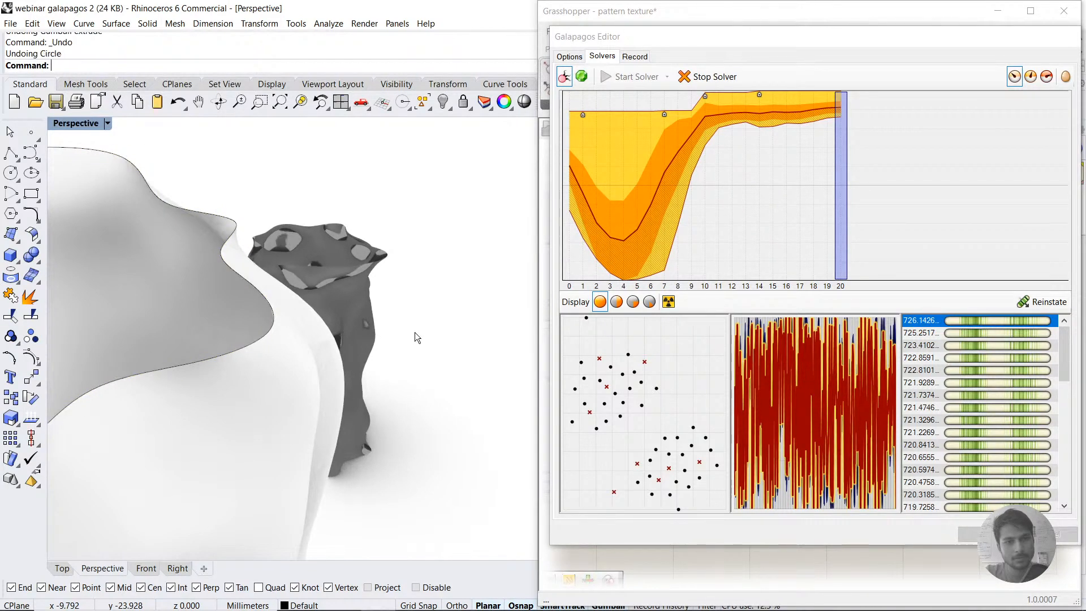
{"action": "key", "text": "ctrl+z"}
{"action": "key", "text": "ctrl+z"}
{"action": "key", "text": "ctrl+z"}
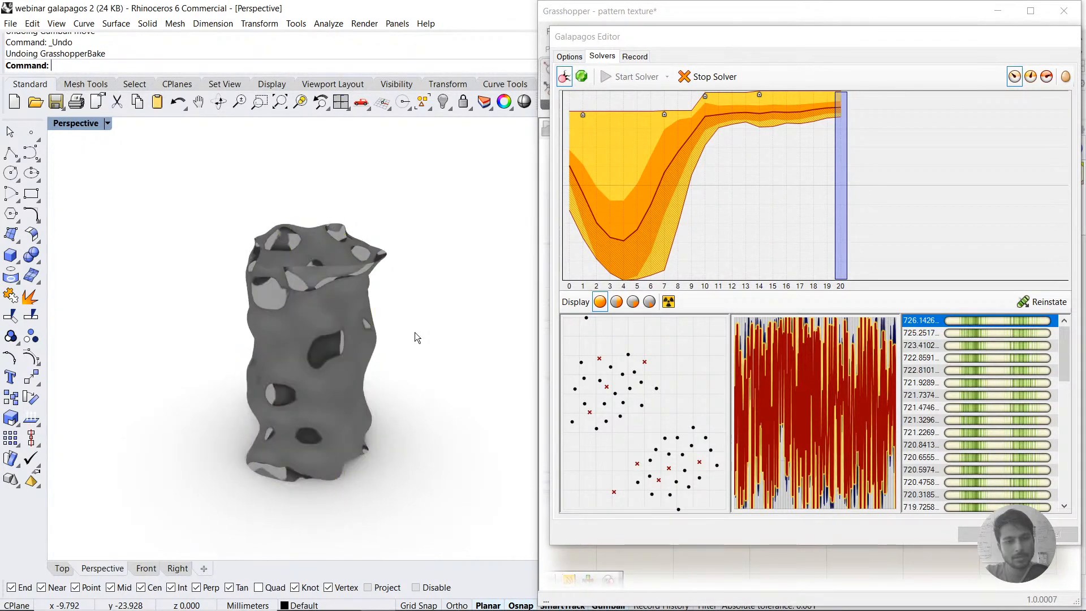
{"action": "key", "text": "ctrl+z"}
{"action": "key", "text": "ctrl+z"}
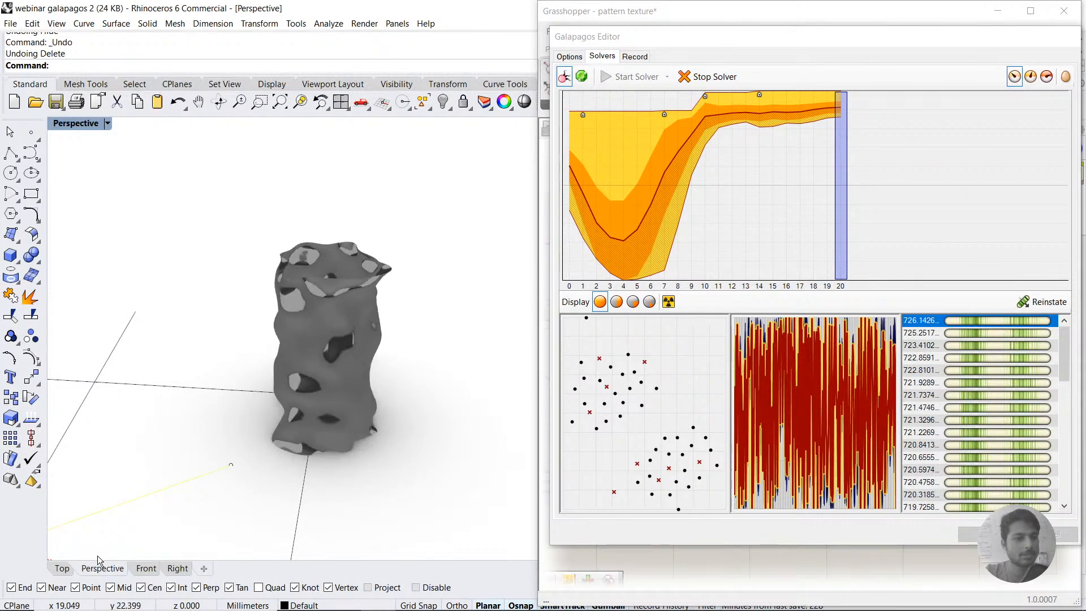
Step: Examine the restored boundary rectangle, obstacle lines and diagonal line in the Top view and select the rectangle
{"action": "left_click", "coordinate": [62, 568]}
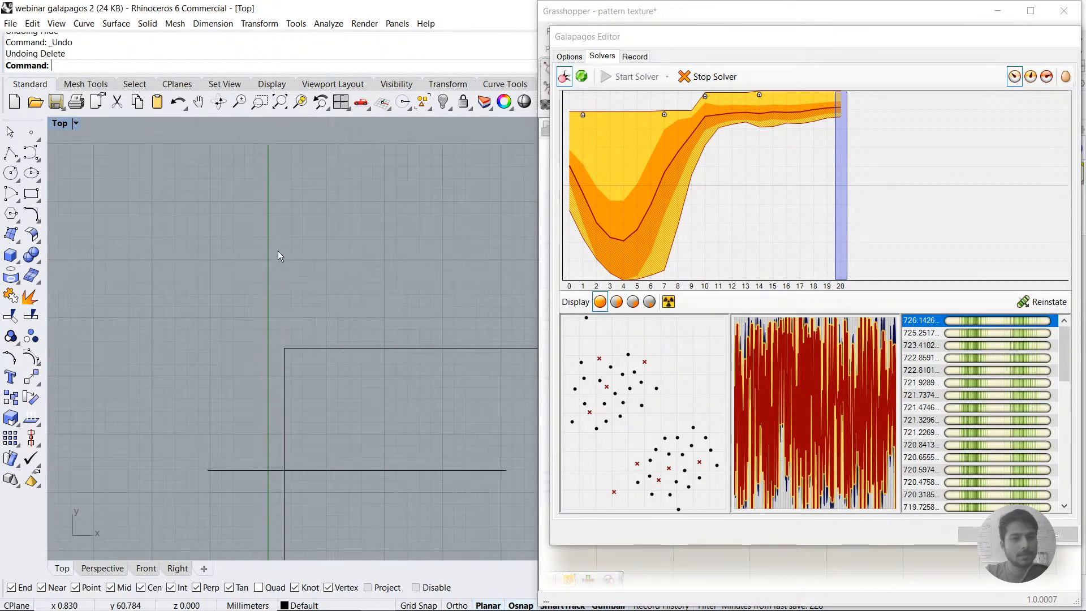
{"action": "right_click_drag", "start_coordinate": [413, 392], "coordinate": [221, 148]}
{"action": "scroll", "coordinate": [221, 148], "scroll_direction": "down", "scroll_amount": 6}
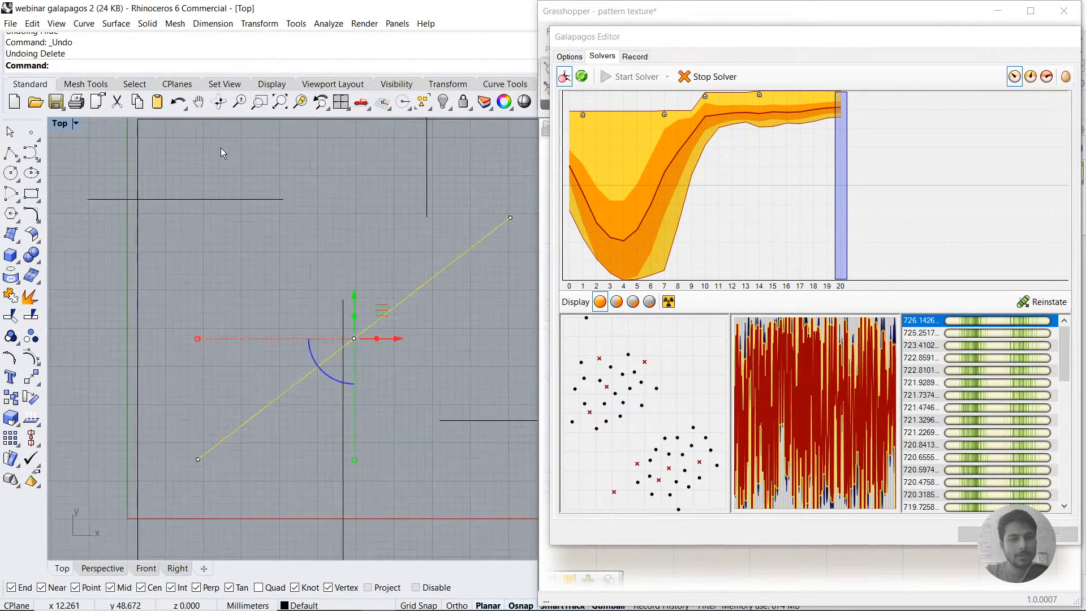
{"action": "left_click", "coordinate": [396, 346]}
{"action": "left_click", "coordinate": [363, 491]}
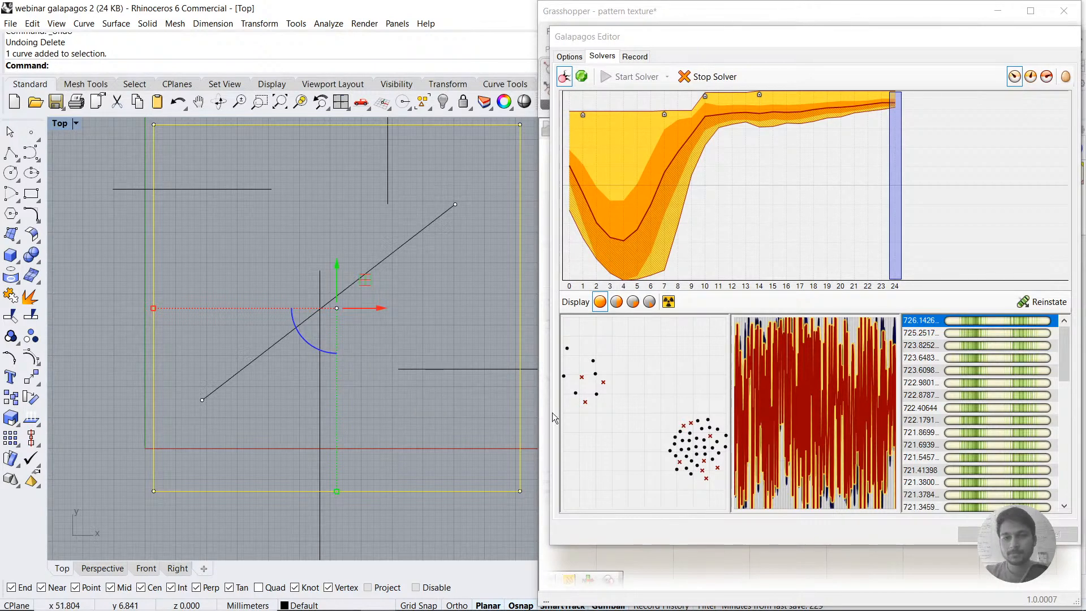
Step: Stop the Galapagos solver and accept the result by closing the editor
{"action": "left_click", "coordinate": [701, 78]}
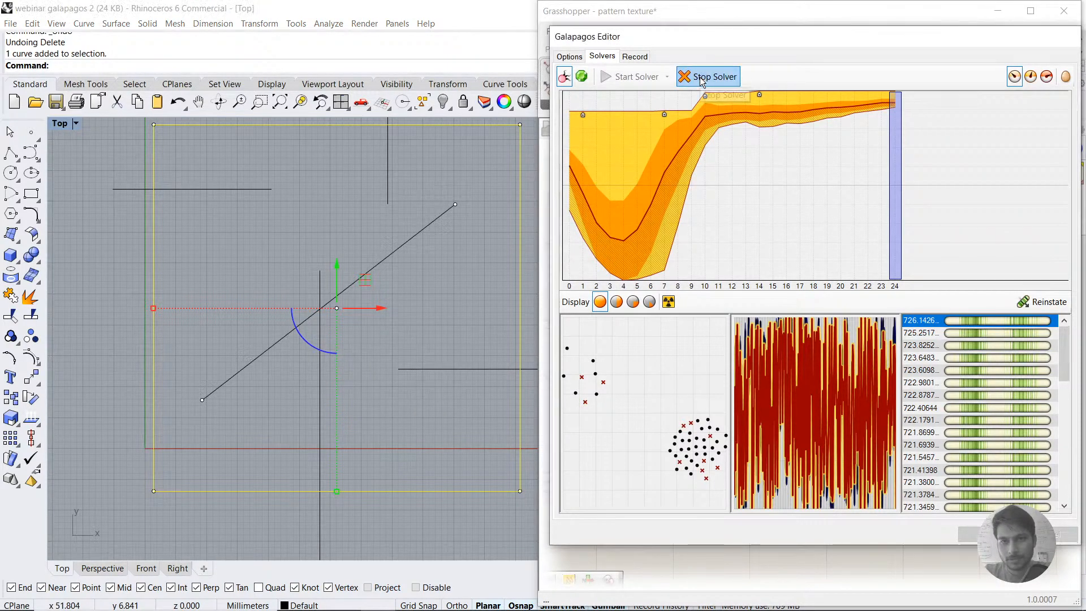
{"action": "left_click", "coordinate": [702, 77]}
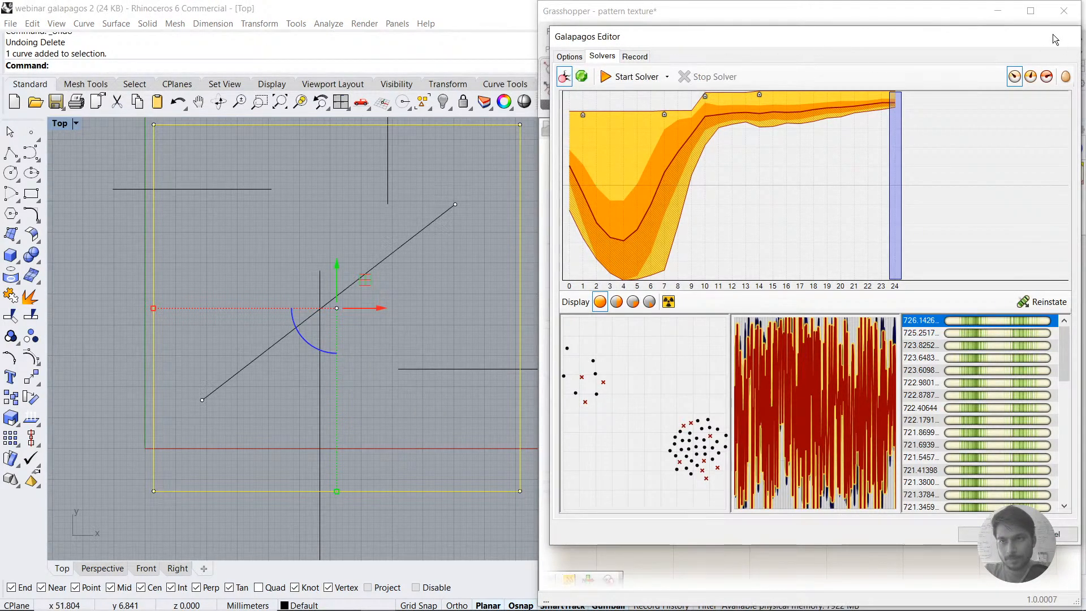
{"action": "scroll", "coordinate": [460, 340], "scroll_direction": "down", "scroll_amount": 10}
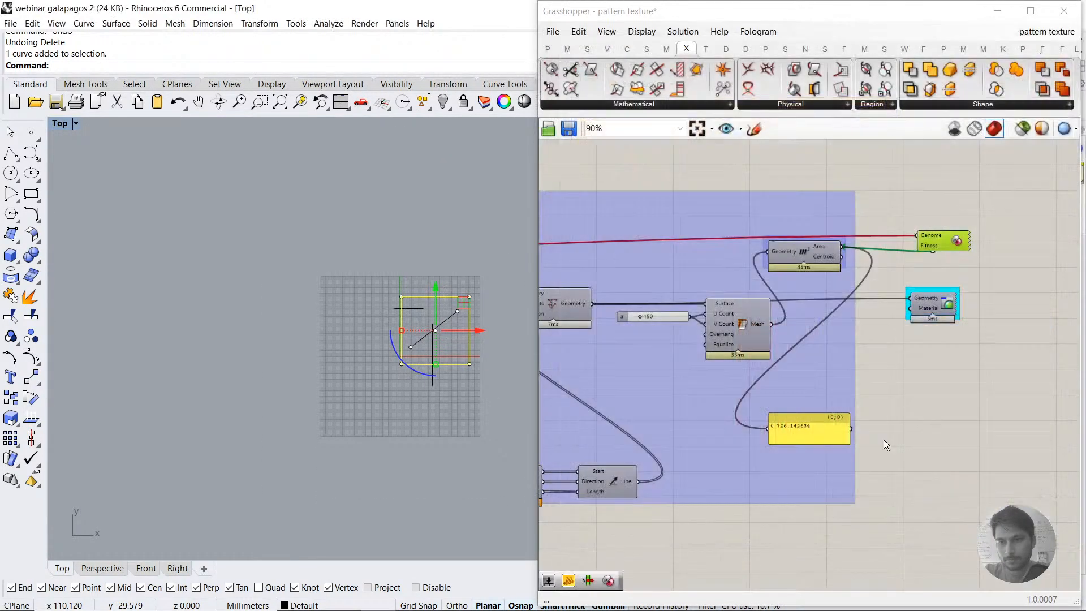
{"action": "left_click", "coordinate": [970, 534]}
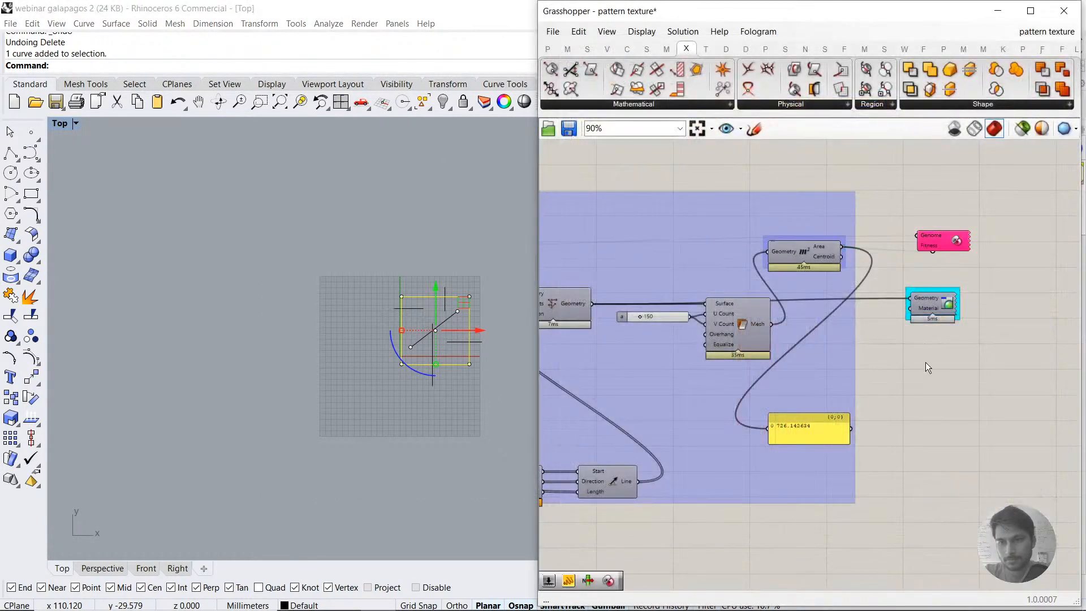
Step: Limit the Grasshopper preview to selected components and bake the Custom Preview component's optimized geometry into Rhino
{"action": "left_click", "coordinate": [929, 310]}
{"action": "left_click", "coordinate": [1022, 130]}
{"action": "scroll", "coordinate": [372, 357], "scroll_direction": "up", "scroll_amount": 10}
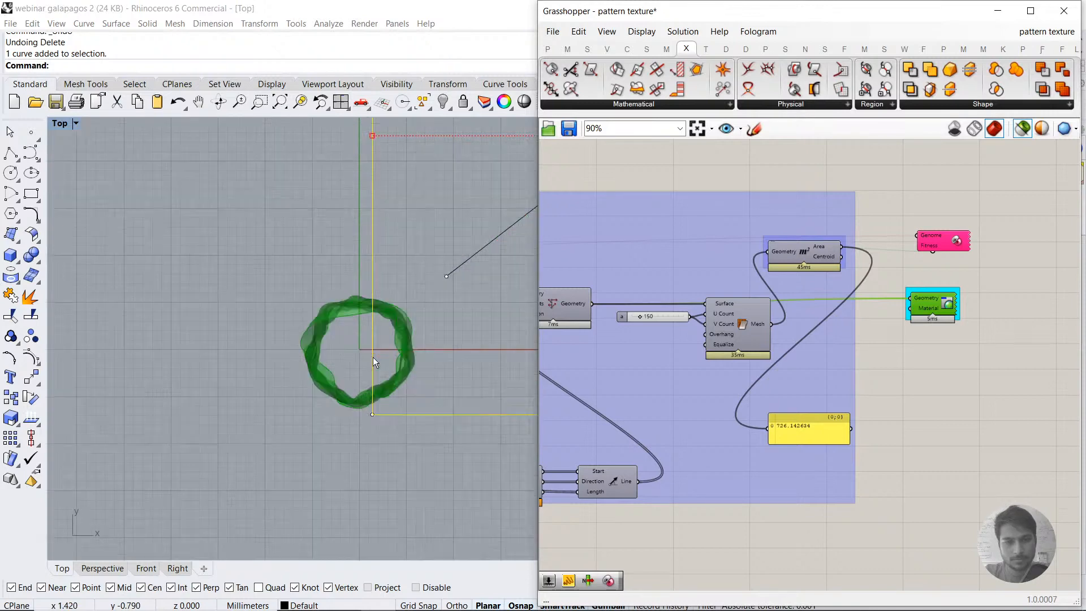
{"action": "scroll", "coordinate": [372, 357], "scroll_direction": "up", "scroll_amount": 6}
{"action": "right_click", "coordinate": [919, 296]}
{"action": "left_click", "coordinate": [951, 321]}
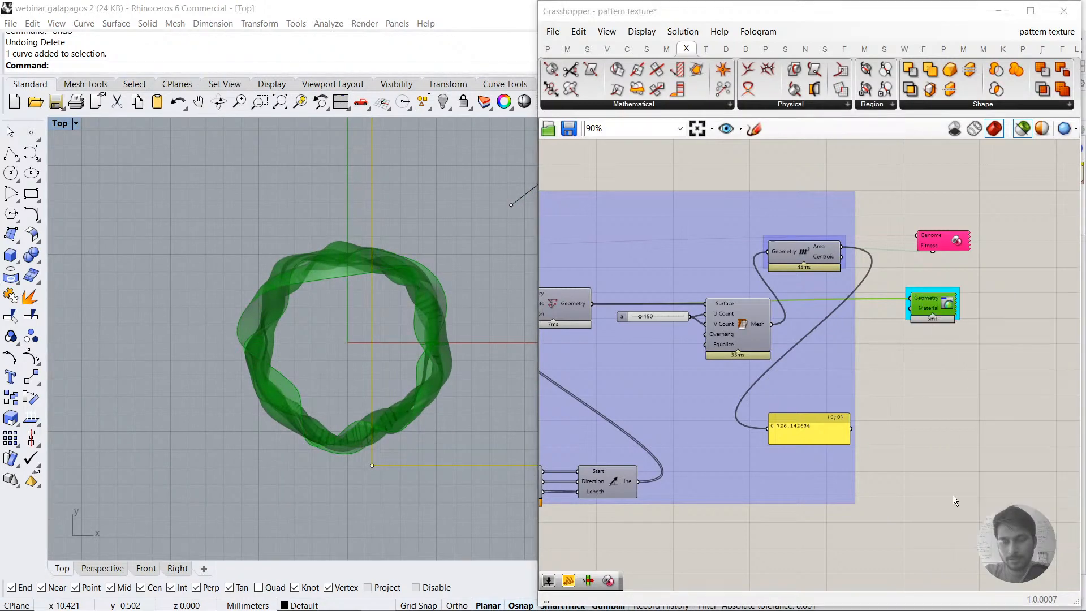
{"action": "left_click", "coordinate": [949, 449]}
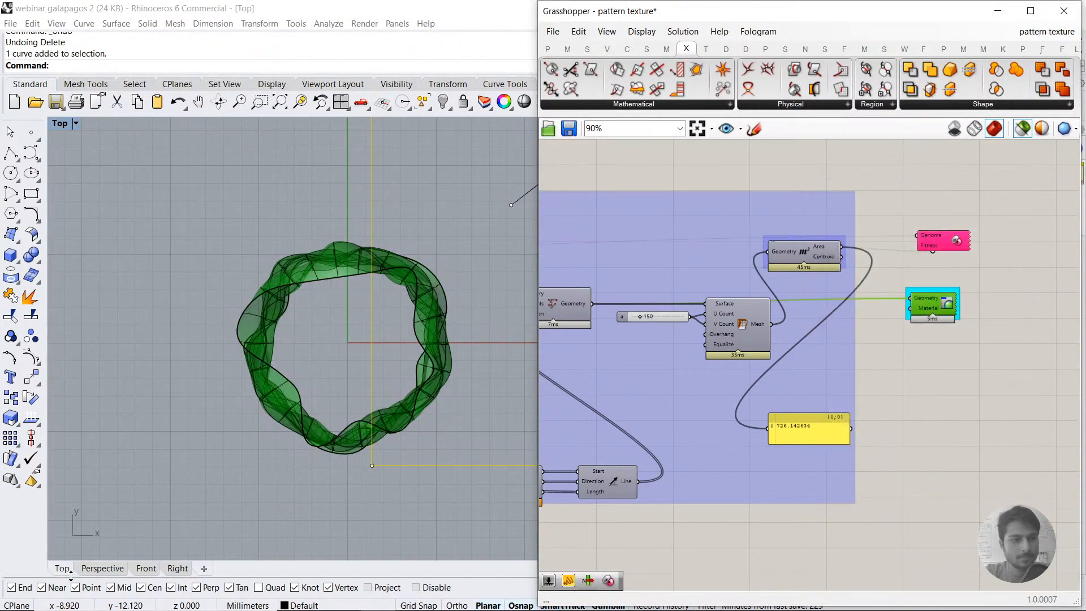
Step: Move the baked surface sideways in the Perspective view, clear of the rendered preview form
{"action": "left_click", "coordinate": [102, 568]}
{"action": "left_click", "coordinate": [301, 369]}
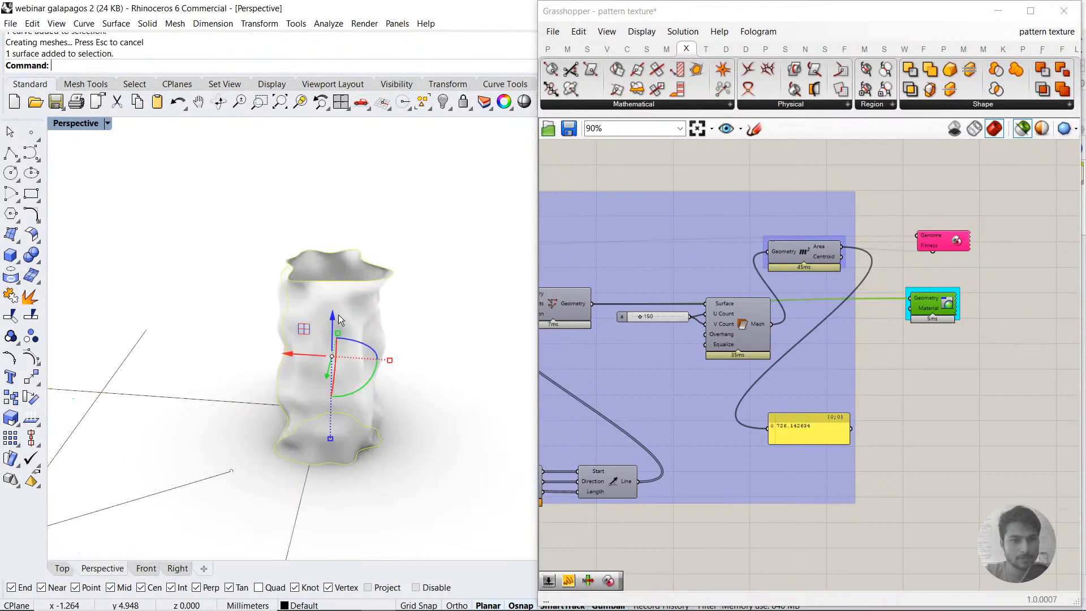
{"action": "scroll", "coordinate": [337, 350], "scroll_direction": "down", "scroll_amount": 5}
{"action": "left_click_drag", "start_coordinate": [293, 354], "coordinate": [438, 363]}
{"action": "key", "text": "Escape"}
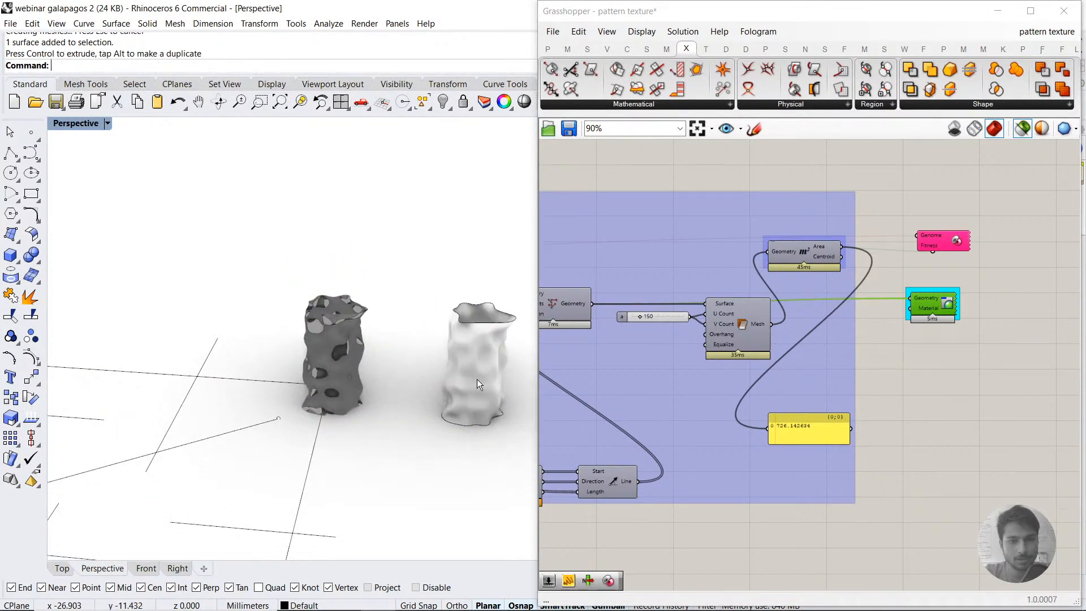
Step: Compare the shape of the baked surface with the dark rendered form from several angles in the Perspective view
{"action": "scroll", "coordinate": [477, 379], "scroll_direction": "up", "scroll_amount": 5}
{"action": "right_click_drag", "start_coordinate": [525, 413], "coordinate": [291, 415]}
{"action": "scroll", "coordinate": [291, 415], "scroll_direction": "down", "scroll_amount": 5}
{"action": "scroll", "coordinate": [437, 440], "scroll_direction": "up", "scroll_amount": 5}
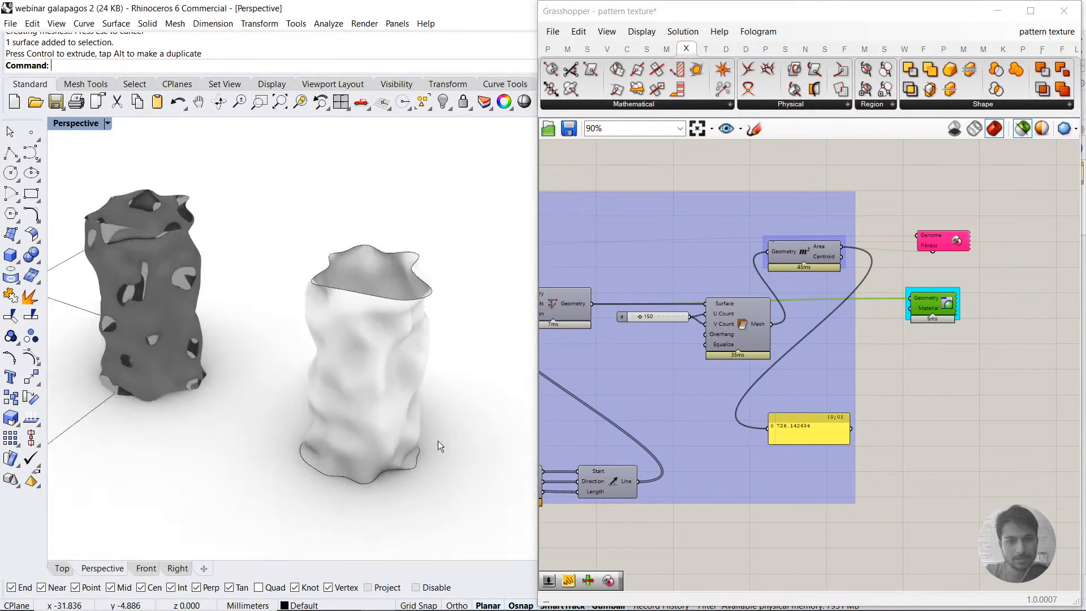
{"action": "right_click_drag", "start_coordinate": [438, 440], "coordinate": [439, 487]}
{"action": "scroll", "coordinate": [424, 352], "scroll_direction": "up", "scroll_amount": 4}
{"action": "right_click_drag", "start_coordinate": [424, 352], "coordinate": [383, 192]}
{"action": "scroll", "coordinate": [405, 341], "scroll_direction": "down", "scroll_amount": 3}
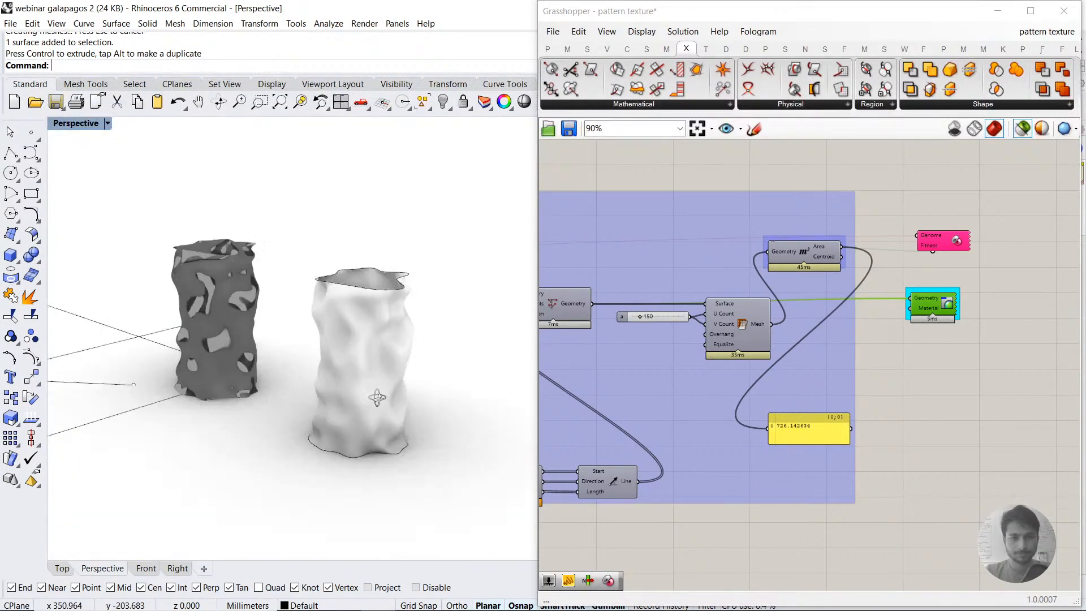
{"action": "right_click_drag", "start_coordinate": [377, 397], "coordinate": [224, 348]}
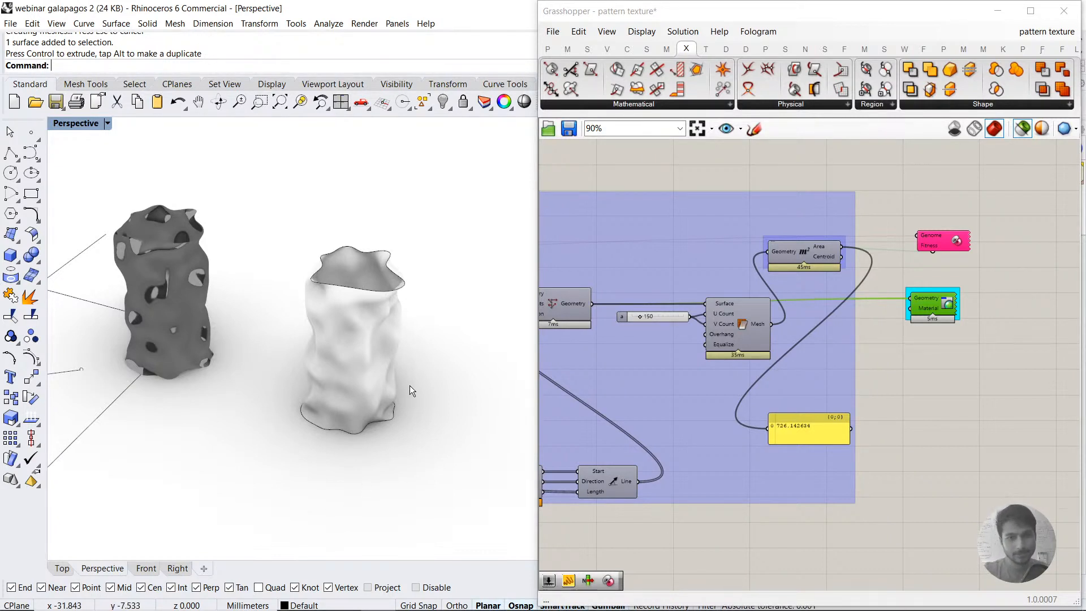
Step: Delete the baked surface beside the rendered form
{"action": "left_click", "coordinate": [392, 379]}
{"action": "key", "text": "Delete"}
{"action": "scroll", "coordinate": [439, 356], "scroll_direction": "down", "scroll_amount": 5}
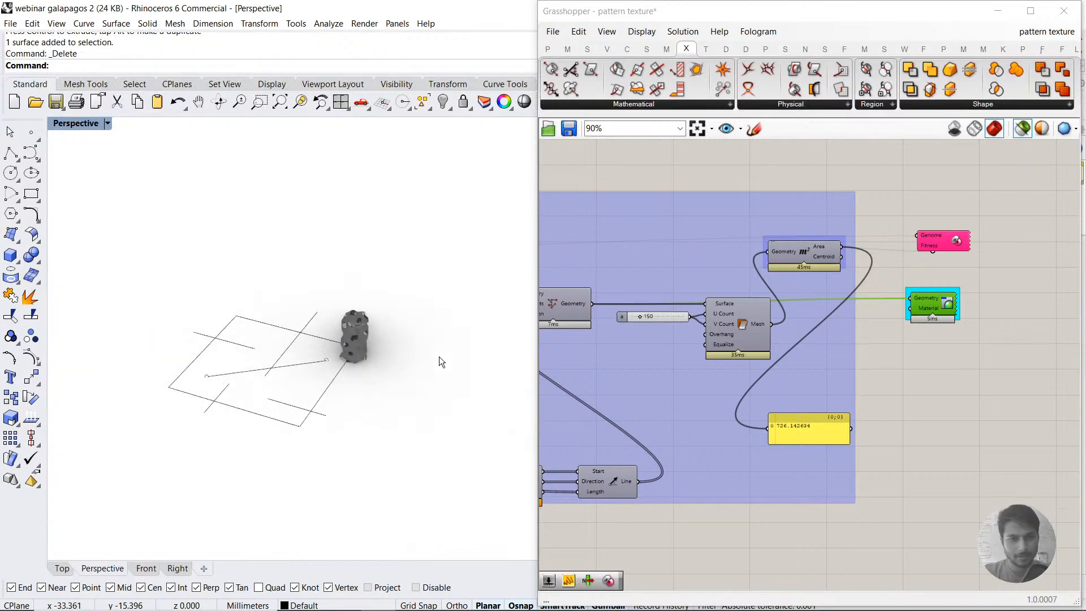
{"action": "scroll", "coordinate": [439, 356], "scroll_direction": "down", "scroll_amount": 2}
Step: Delete the diagonal line between the start and end points in the Top view
{"action": "left_click", "coordinate": [62, 570]}
{"action": "scroll", "coordinate": [284, 364], "scroll_direction": "down", "scroll_amount": 12}
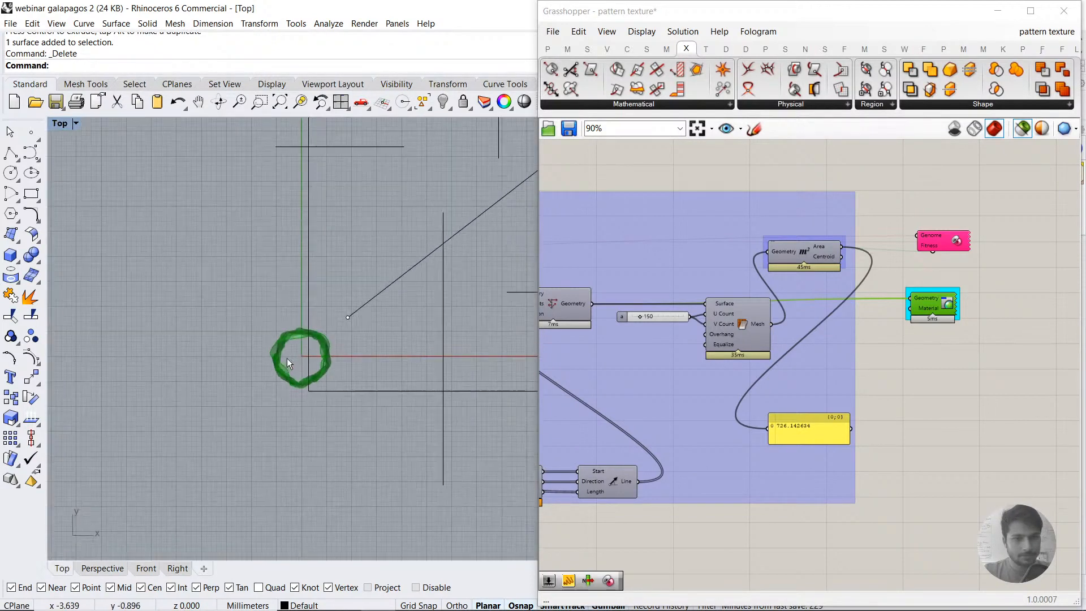
{"action": "right_click_drag", "start_coordinate": [287, 358], "coordinate": [107, 408]}
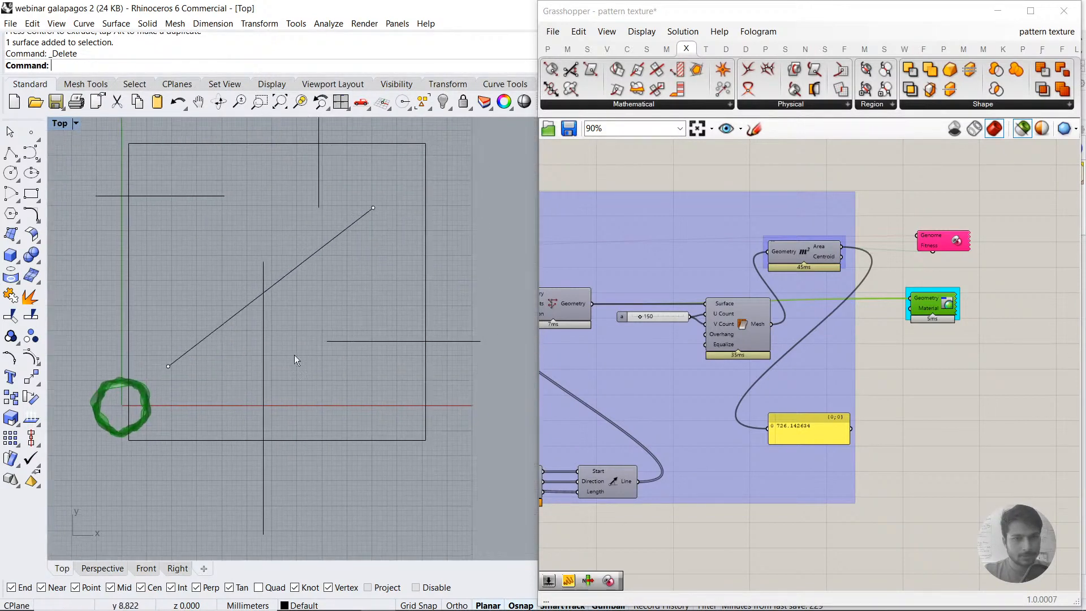
{"action": "left_click", "coordinate": [330, 240]}
{"action": "key", "text": "Delete"}
Step: Switch Grasshopper from the pattern texture definition to the unnamed curve-path definition and show its fitness components
{"action": "scroll", "coordinate": [893, 260], "scroll_direction": "down", "scroll_amount": 7}
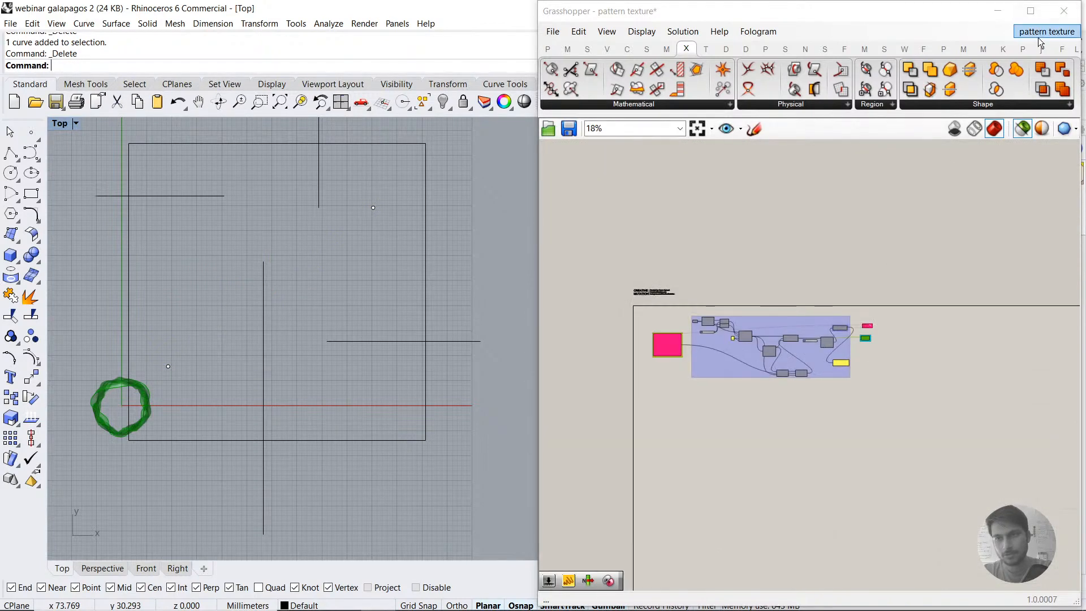
{"action": "left_click", "coordinate": [1040, 37]}
{"action": "scroll", "coordinate": [813, 279], "scroll_direction": "down", "scroll_amount": 2}
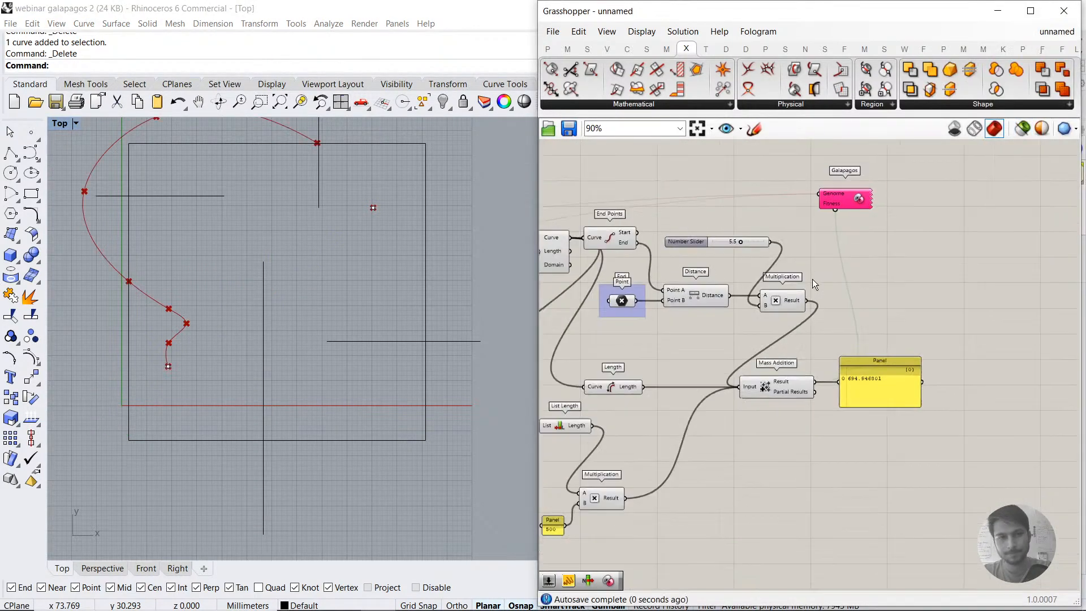
{"action": "right_click_drag", "start_coordinate": [759, 281], "coordinate": [867, 306]}
{"action": "scroll", "coordinate": [773, 294], "scroll_direction": "up", "scroll_amount": 2}
Step: Move the left, lower and right obstacle lines outward, completely clear of the boundary rectangle
{"action": "left_click", "coordinate": [183, 196]}
{"action": "scroll", "coordinate": [240, 221], "scroll_direction": "down", "scroll_amount": 6}
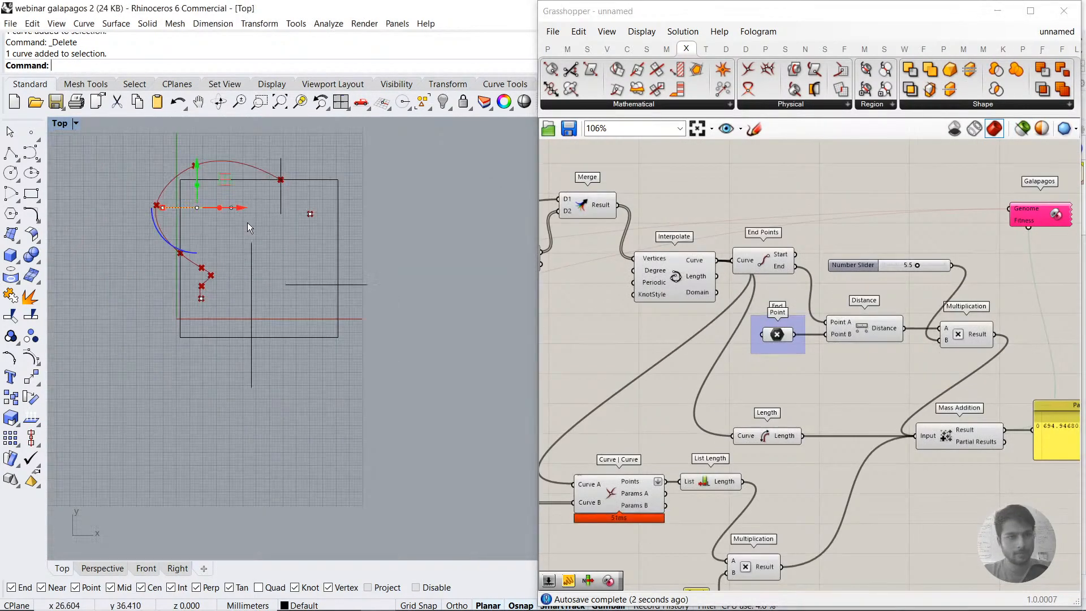
{"action": "left_click_drag", "start_coordinate": [243, 208], "coordinate": [148, 208]}
{"action": "left_click", "coordinate": [252, 315]}
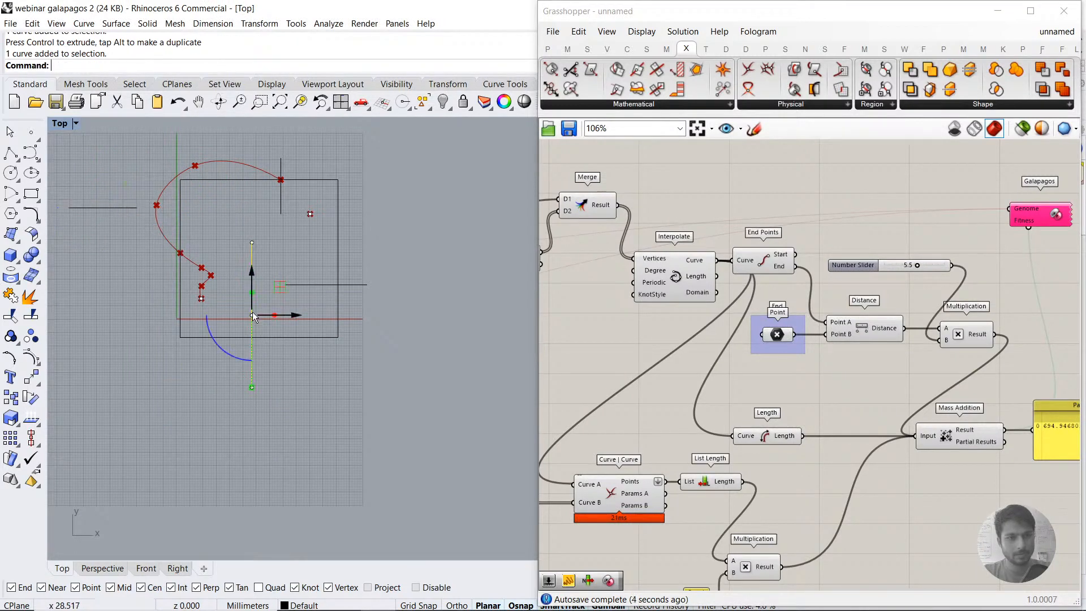
{"action": "left_click_drag", "start_coordinate": [252, 276], "coordinate": [252, 387]}
{"action": "left_click", "coordinate": [347, 284]}
{"action": "left_click_drag", "start_coordinate": [371, 284], "coordinate": [442, 285]}
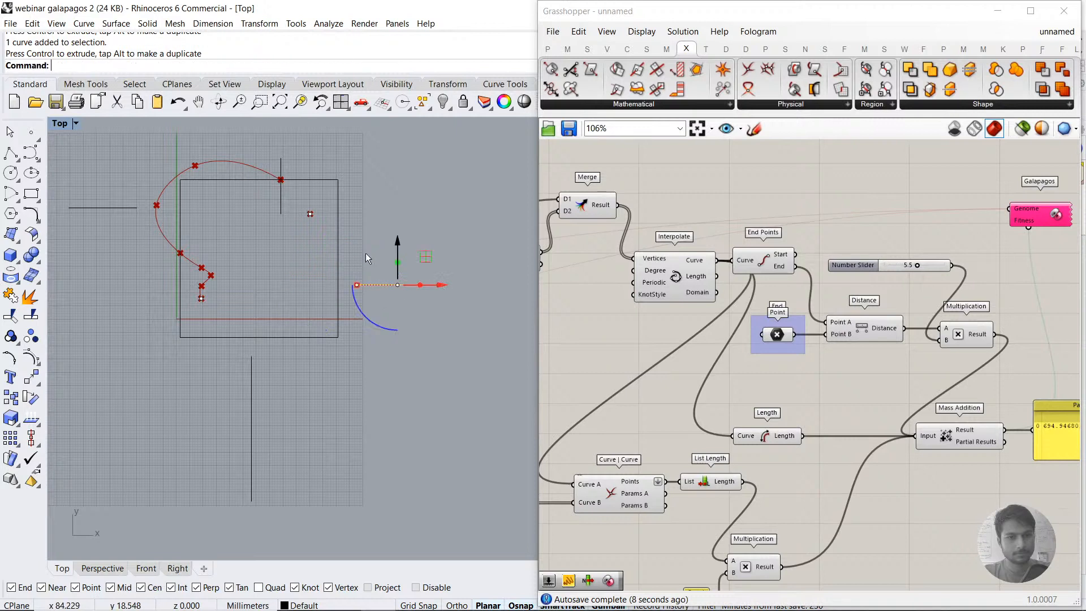
Step: Move the upper vertical obstacle line up until its lower end reaches the rectangle's top edge
{"action": "left_click", "coordinate": [280, 161]}
{"action": "left_click_drag", "start_coordinate": [280, 145], "coordinate": [281, 118]}
{"action": "left_click_drag", "start_coordinate": [282, 119], "coordinate": [282, 136]}
{"action": "right_click_drag", "start_coordinate": [325, 270], "coordinate": [348, 317]}
{"action": "left_click_drag", "start_coordinate": [304, 182], "coordinate": [305, 158]}
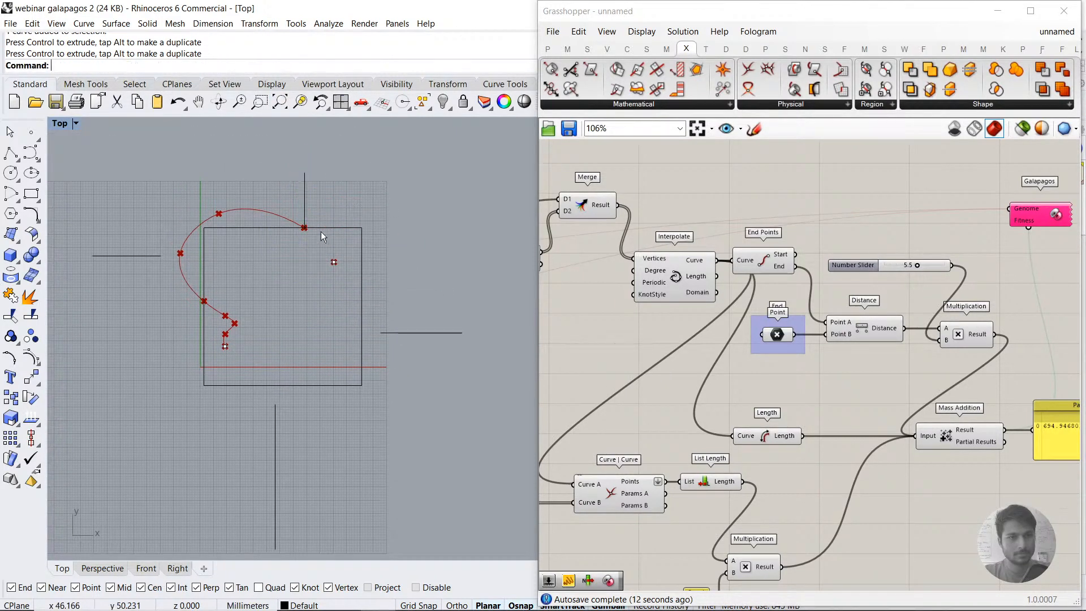
{"action": "right_click_drag", "start_coordinate": [1057, 221], "coordinate": [925, 215]}
{"action": "double_click", "coordinate": [925, 215]}
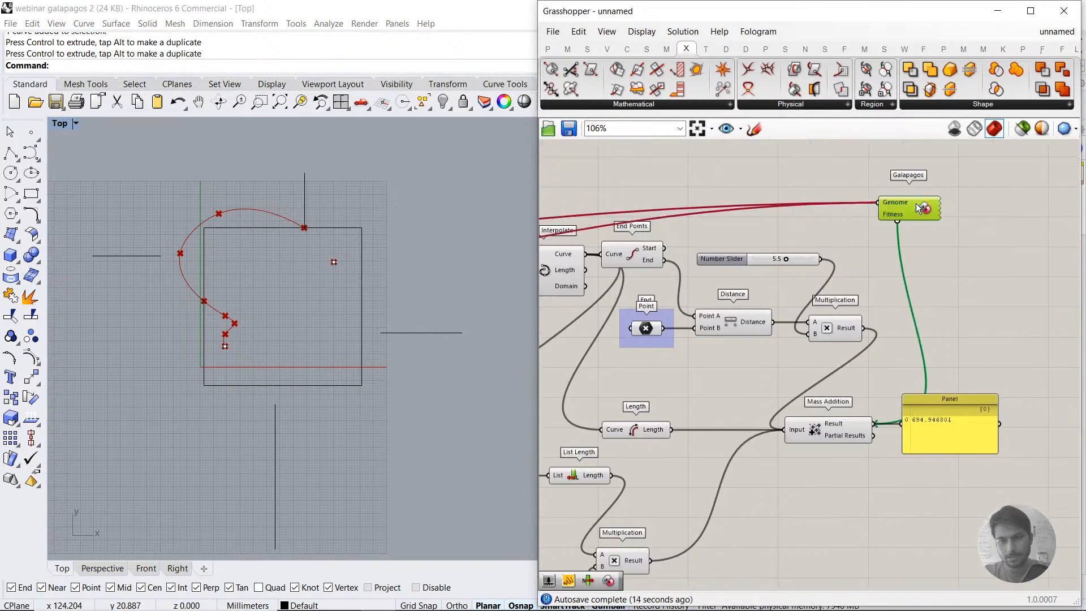
{"action": "left_click", "coordinate": [1049, 413]}
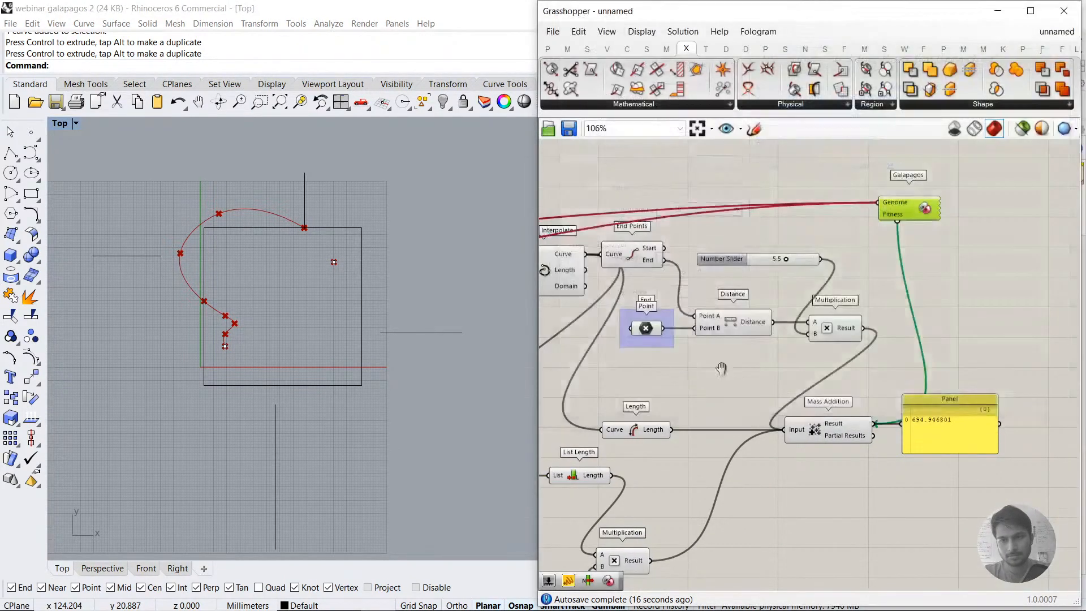
Step: Randomize the values of both Gene Pools feeding the Vector XYZ component with Randomize 100%
{"action": "right_click_drag", "start_coordinate": [720, 368], "coordinate": [1075, 391]}
{"action": "right_click_drag", "start_coordinate": [220, 382], "coordinate": [318, 387]}
{"action": "right_click_drag", "start_coordinate": [608, 367], "coordinate": [745, 357]}
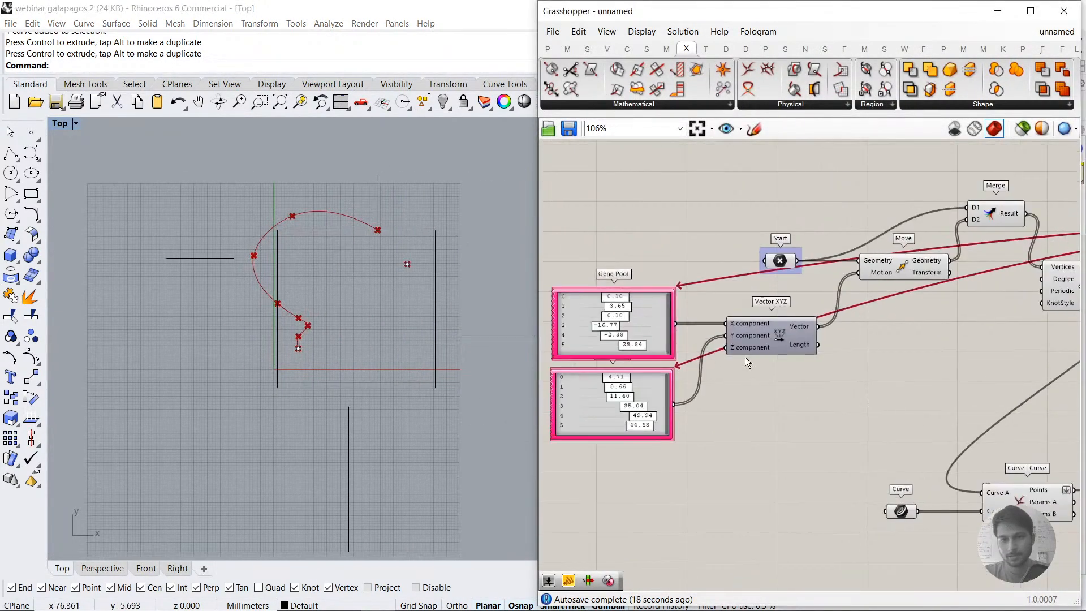
{"action": "right_click", "coordinate": [617, 321]}
{"action": "left_click", "coordinate": [660, 444]}
{"action": "right_click", "coordinate": [601, 382]}
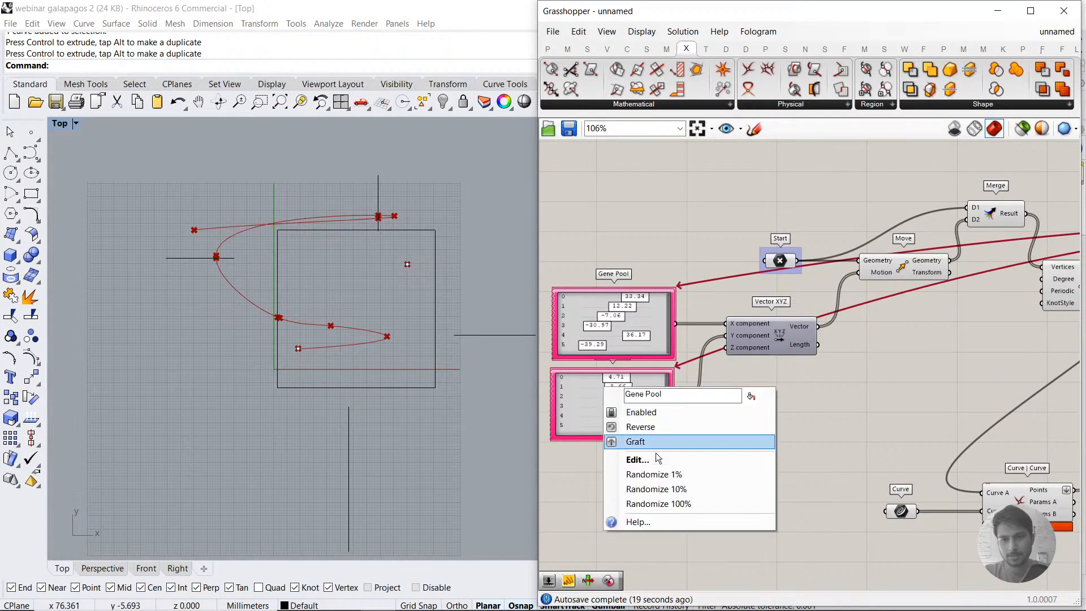
{"action": "left_click", "coordinate": [659, 502]}
Step: Set the minimum of the Gene Pool feeding the X component to -20.00
{"action": "right_click_drag", "start_coordinate": [1058, 427], "coordinate": [764, 424]}
{"action": "right_click_drag", "start_coordinate": [996, 389], "coordinate": [746, 355]}
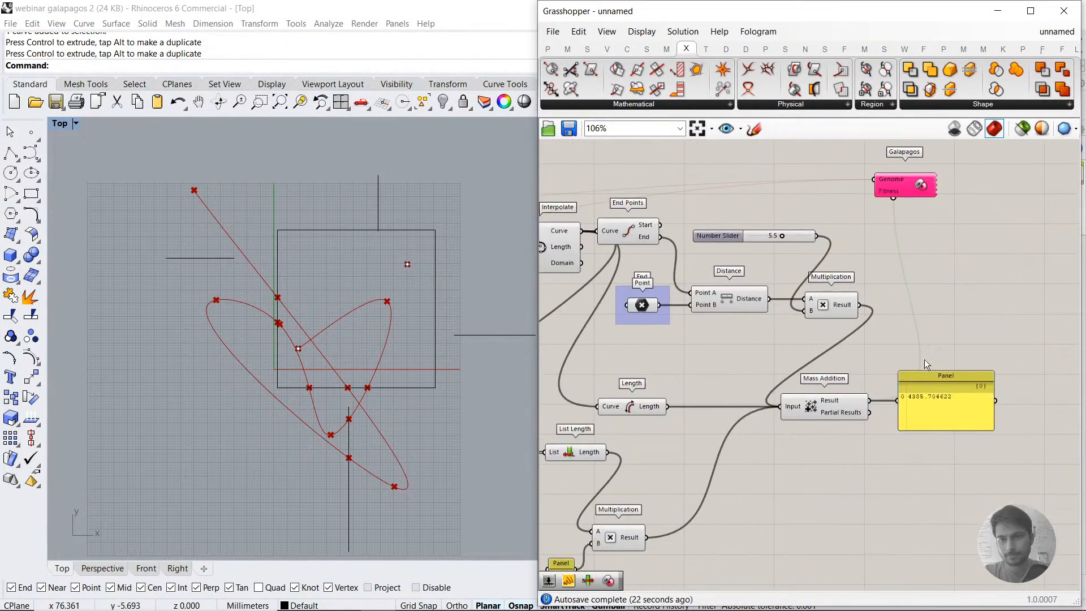
{"action": "right_click_drag", "start_coordinate": [633, 283], "coordinate": [1041, 300]}
{"action": "right_click_drag", "start_coordinate": [572, 314], "coordinate": [827, 323]}
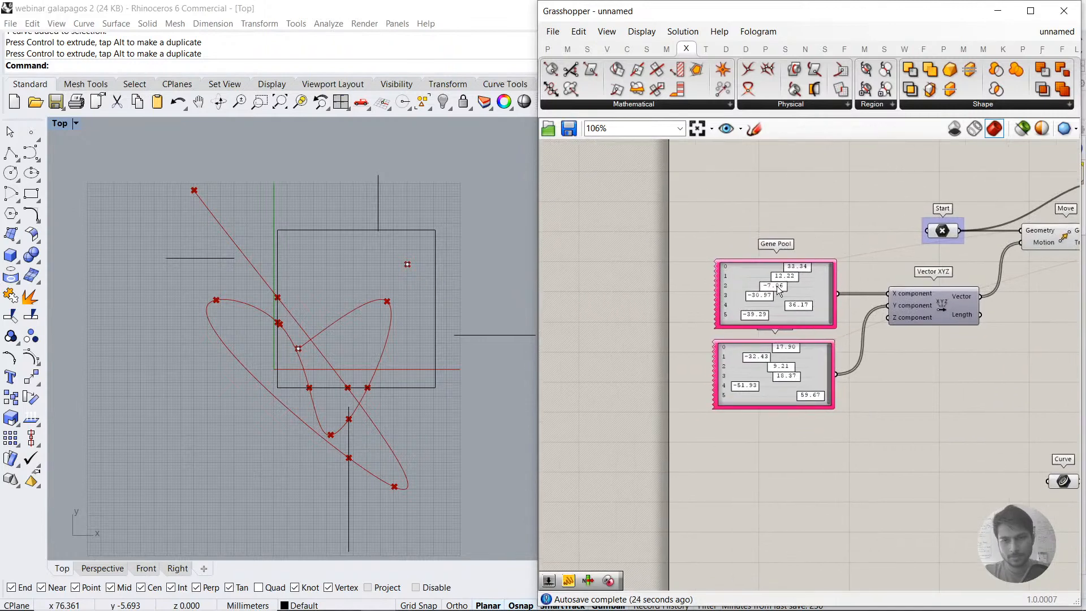
{"action": "double_click", "coordinate": [777, 285]}
{"action": "double_click", "coordinate": [836, 281]}
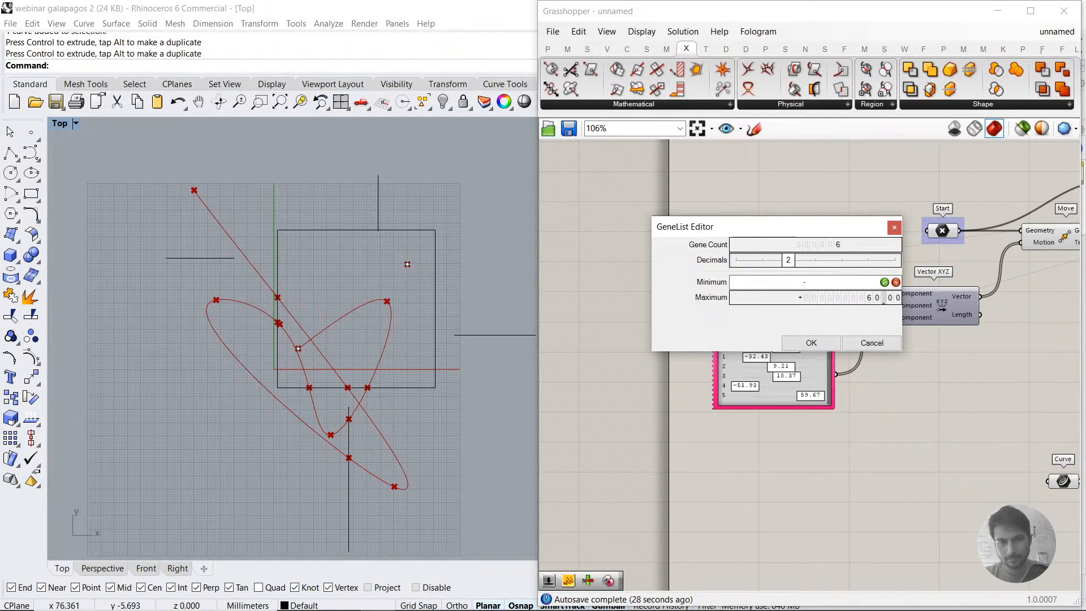
{"action": "type", "text": "-50"}
{"action": "key", "text": "Return"}
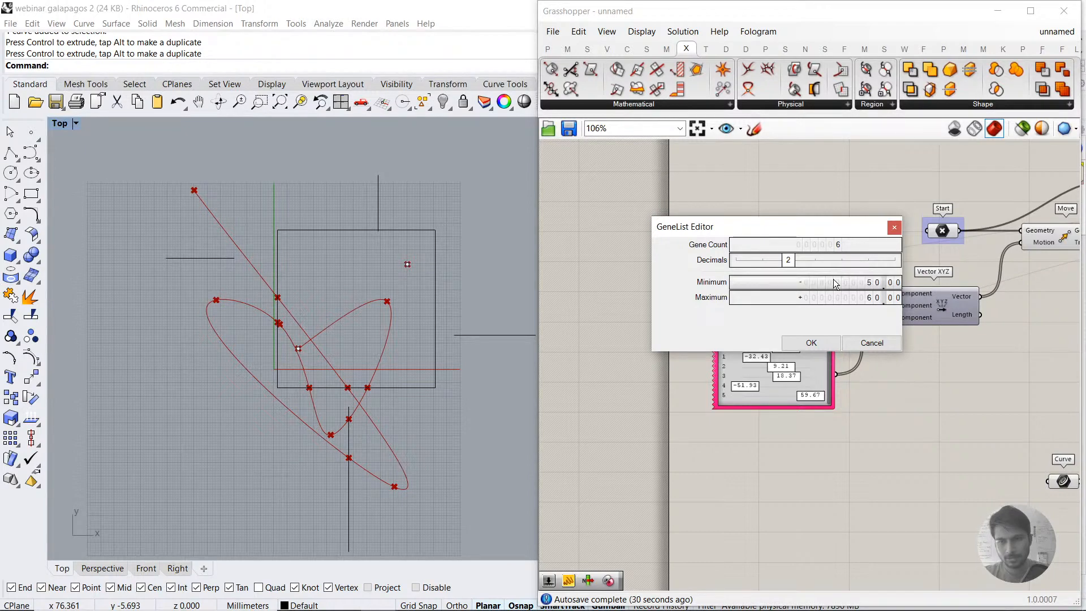
{"action": "double_click", "coordinate": [833, 280]}
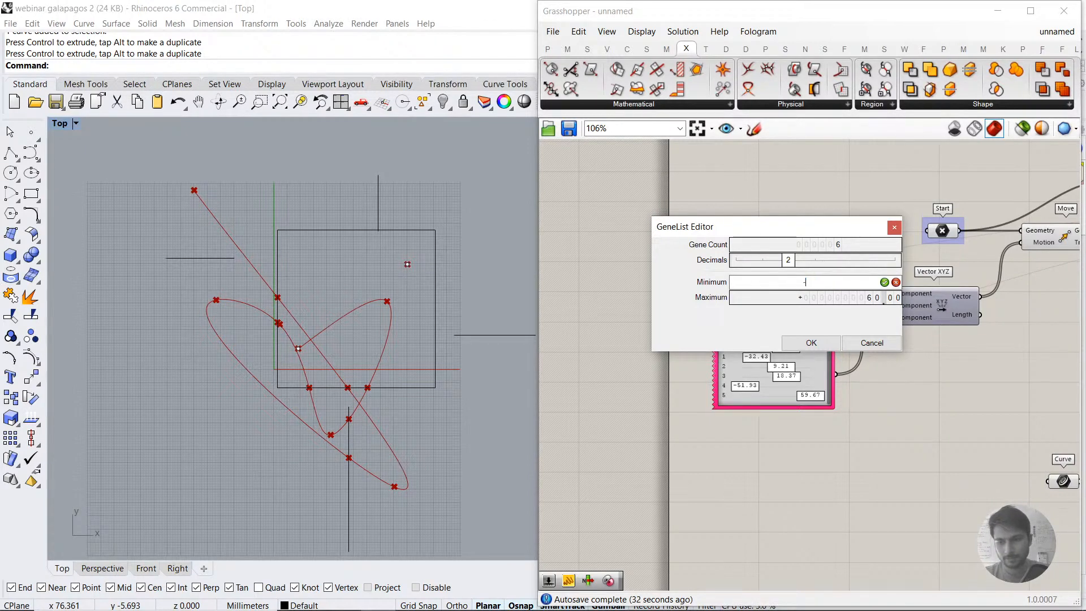
{"action": "type", "text": "-20"}
{"action": "key", "text": "Return"}
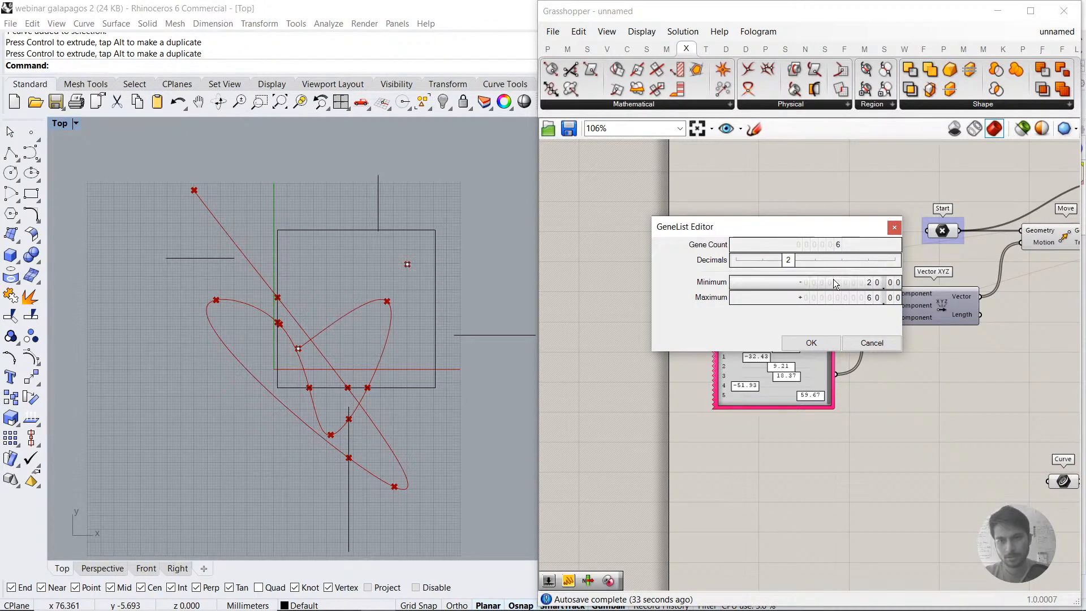
{"action": "left_click", "coordinate": [810, 343]}
Step: Set the maximum of the Gene Pool feeding the X component to 50.00
{"action": "double_click", "coordinate": [794, 308]}
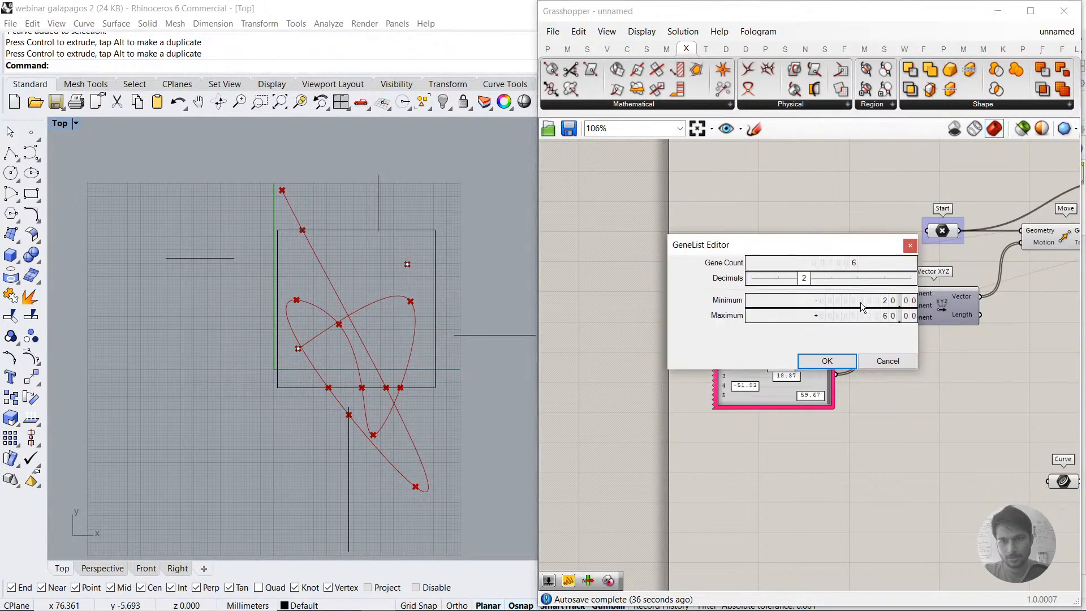
{"action": "double_click", "coordinate": [852, 314]}
{"action": "key", "text": "Return"}
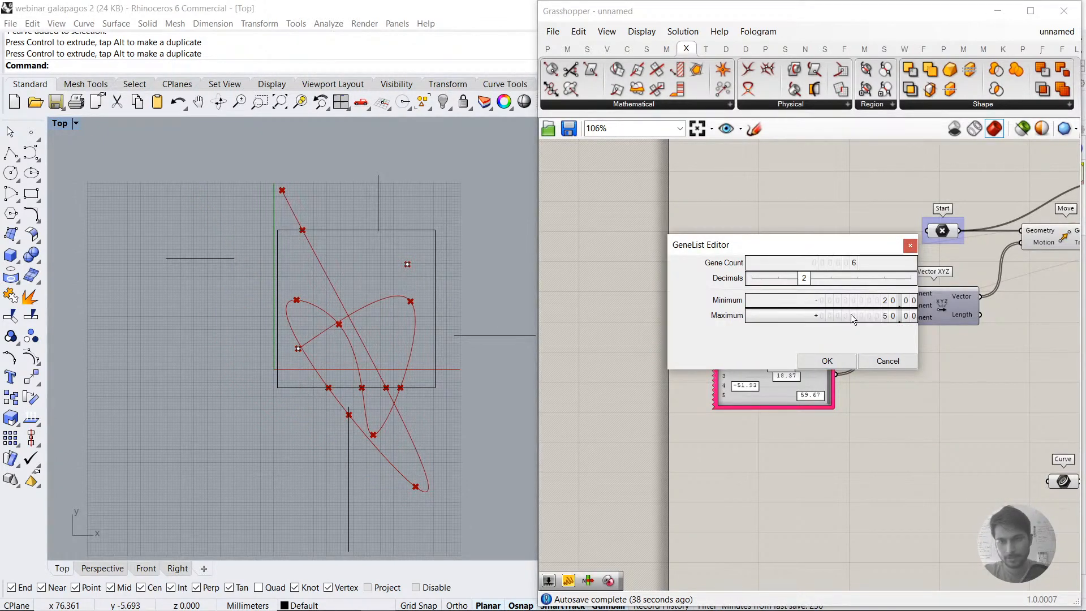
{"action": "left_click", "coordinate": [827, 361]}
Step: Set the range of the Gene Pool feeding the Y component to a minimum of -20.00 and a maximum of 50.00
{"action": "double_click", "coordinate": [785, 385]}
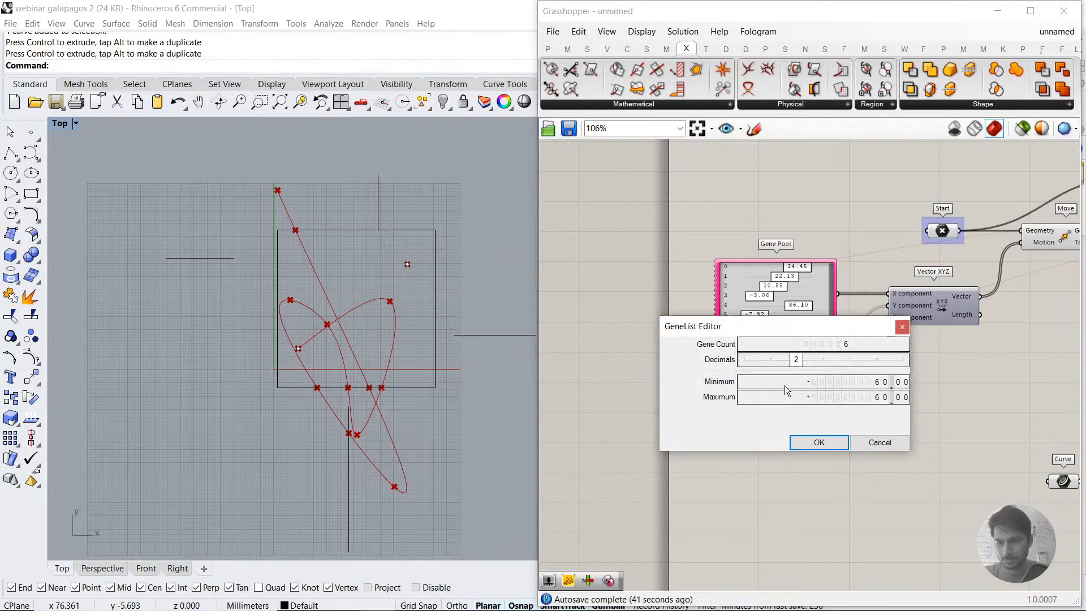
{"action": "double_click", "coordinate": [785, 385]}
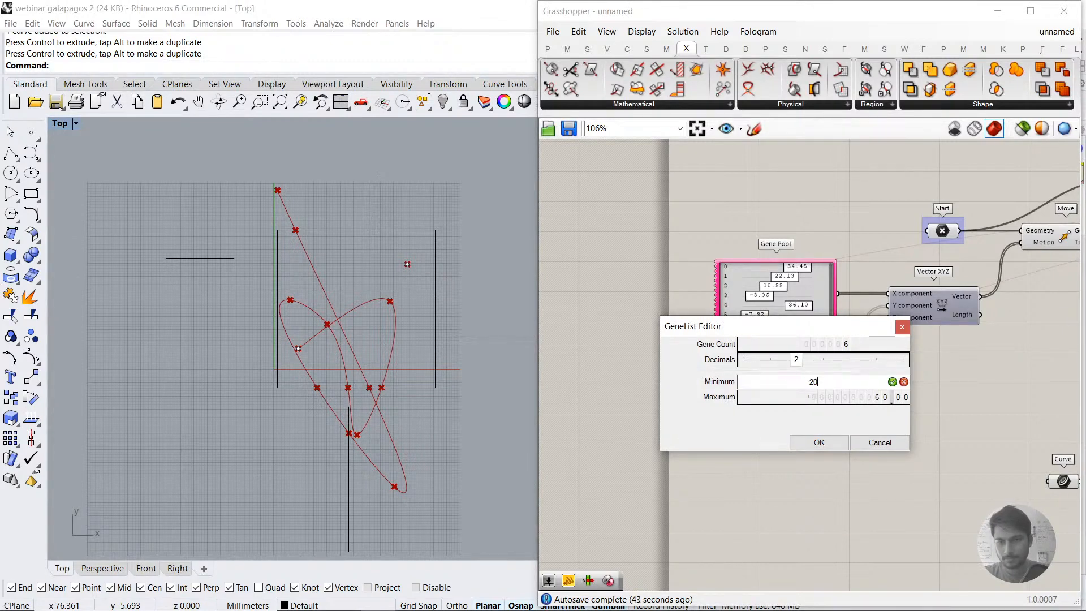
{"action": "type", "text": "-20"}
{"action": "key", "text": "Return"}
{"action": "double_click", "coordinate": [797, 397]}
{"action": "key", "text": "Return"}
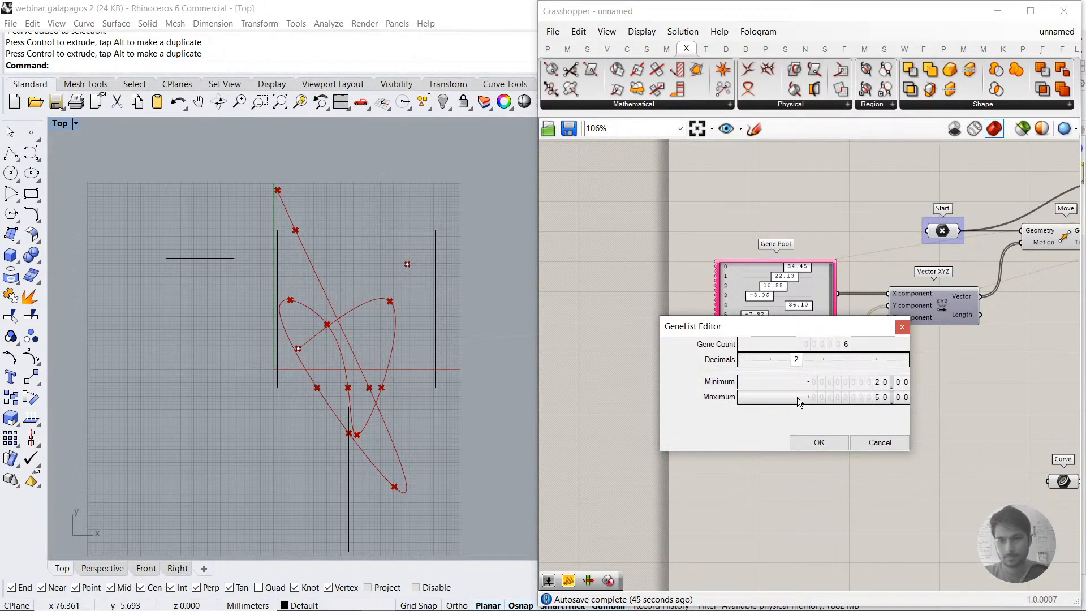
{"action": "left_click", "coordinate": [814, 442]}
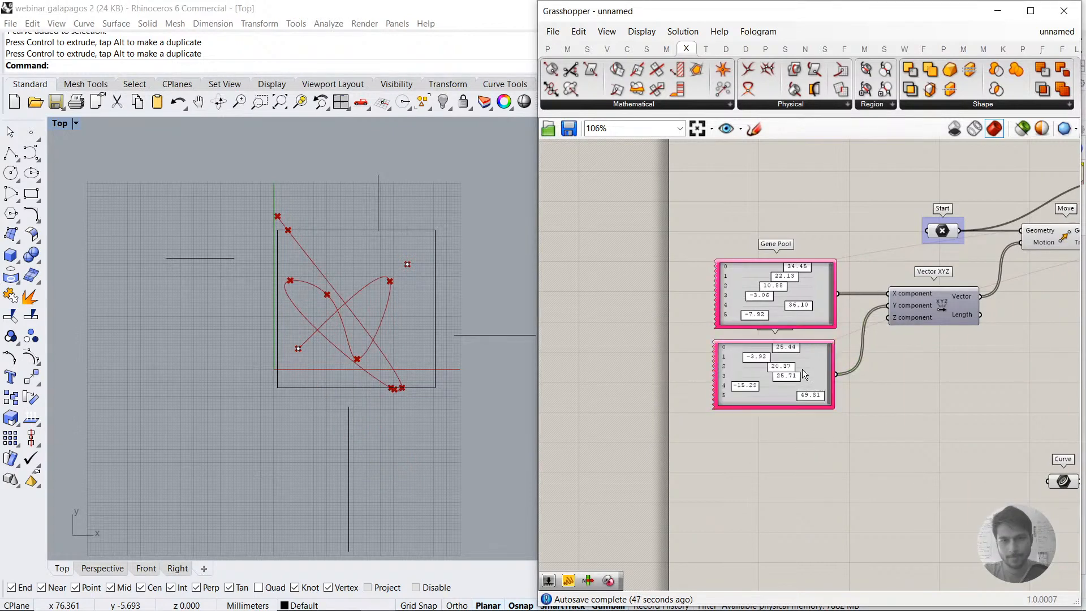
Step: Randomize the values of the Y and X Gene Pools with Randomize 100% within their new ranges
{"action": "right_click_drag", "start_coordinate": [802, 373], "coordinate": [769, 373]}
{"action": "right_click", "coordinate": [723, 352]}
{"action": "left_click", "coordinate": [817, 465]}
{"action": "right_click", "coordinate": [730, 276]}
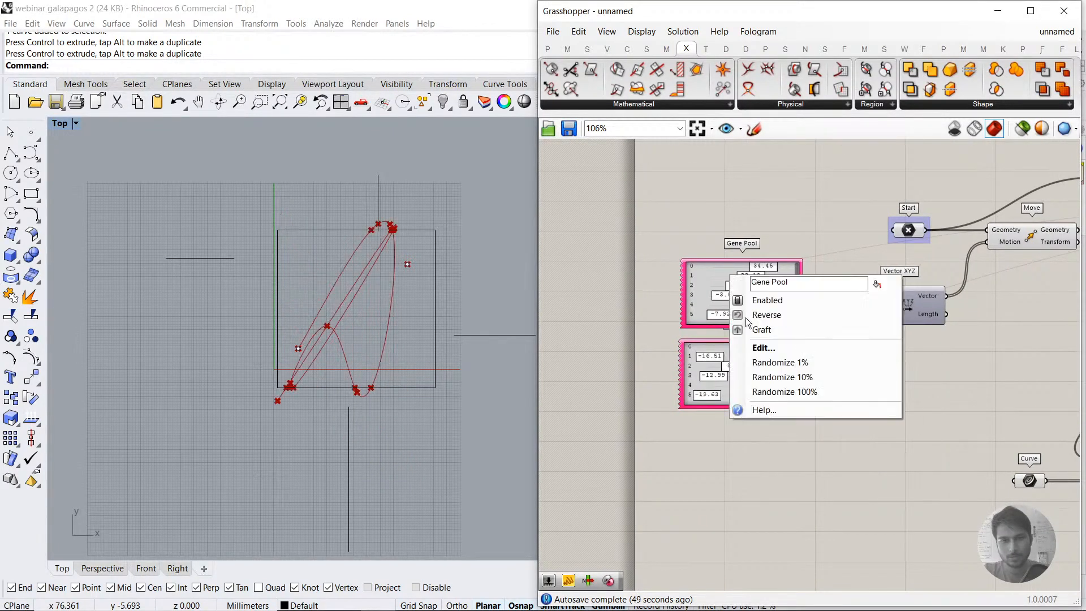
{"action": "left_click", "coordinate": [774, 394]}
Step: Open the Galapagos Editor and start the evolutionary solver on the curve-path definition
{"action": "right_click_drag", "start_coordinate": [1072, 378], "coordinate": [702, 379]}
{"action": "right_click_drag", "start_coordinate": [936, 367], "coordinate": [632, 362]}
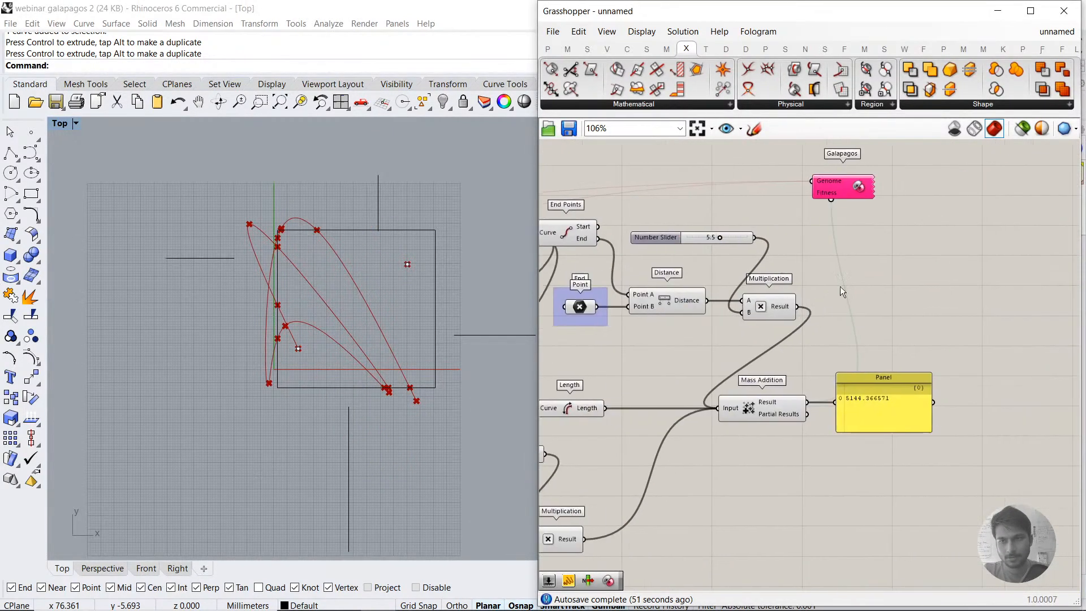
{"action": "double_click", "coordinate": [843, 189]}
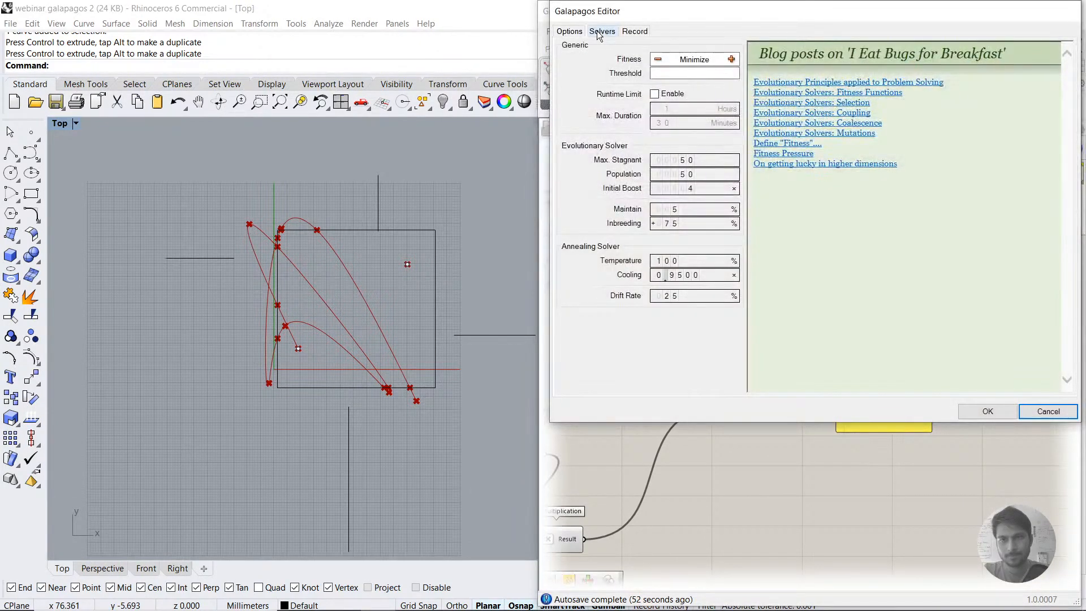
{"action": "left_click", "coordinate": [600, 31]}
{"action": "left_click", "coordinate": [629, 51]}
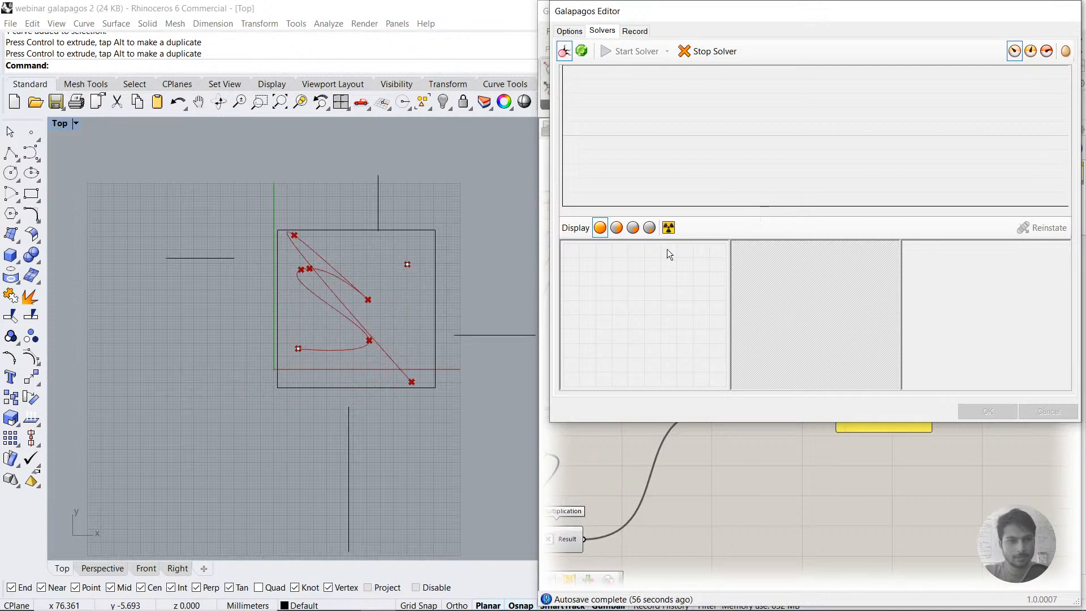
Step: Move the upper vertical obstacle line down across the boundary rectangle's top edge while the solver runs
{"action": "scroll", "coordinate": [341, 317], "scroll_direction": "up", "scroll_amount": 2}
{"action": "scroll", "coordinate": [341, 336], "scroll_direction": "up", "scroll_amount": 2}
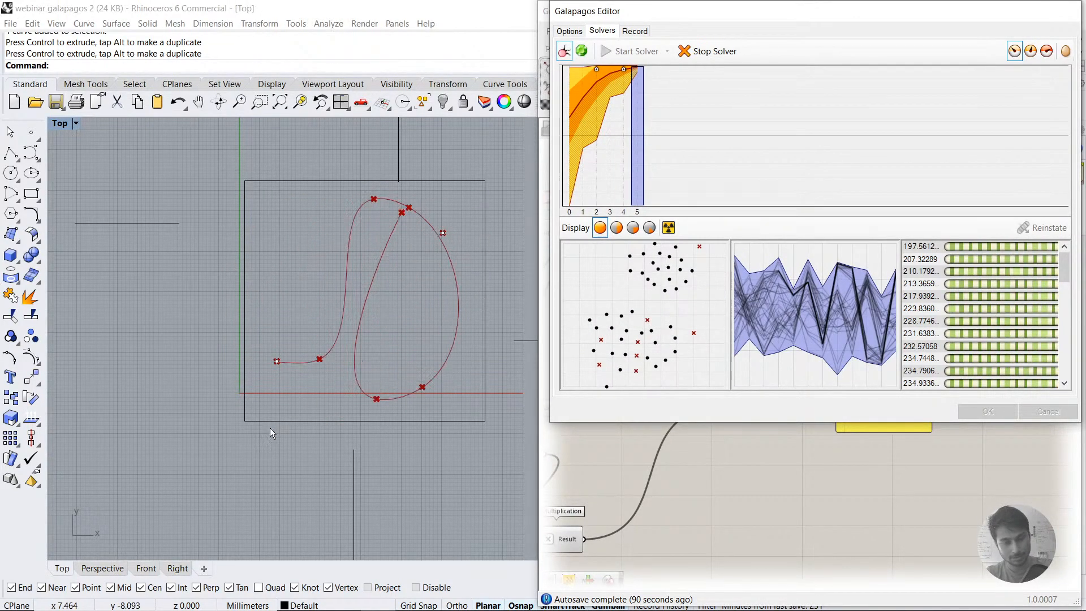
{"action": "left_click", "coordinate": [398, 161]}
{"action": "right_click_drag", "start_coordinate": [461, 150], "coordinate": [441, 183]}
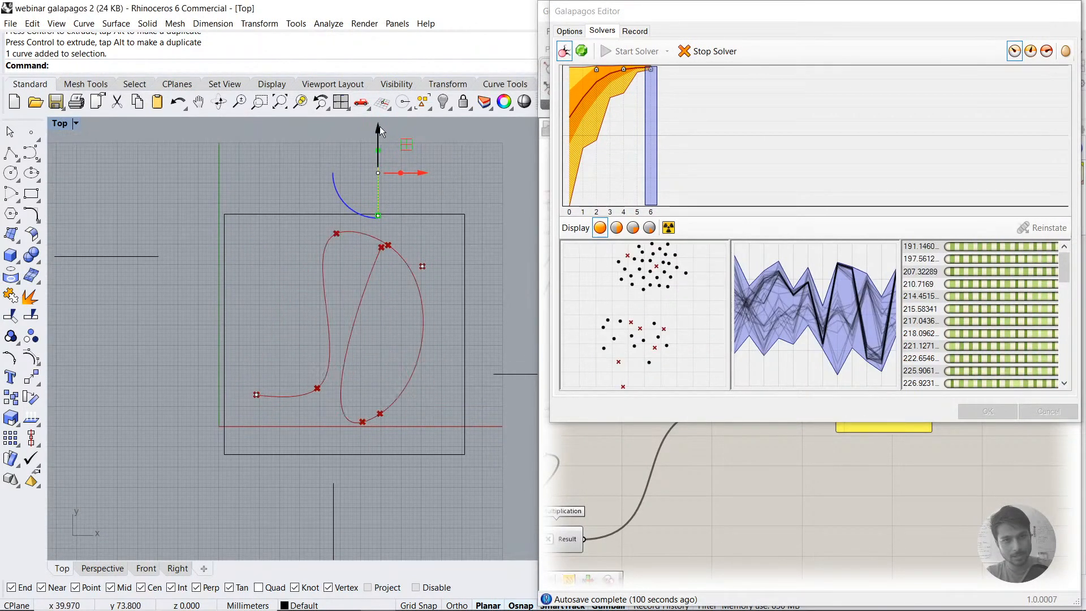
{"action": "left_click_drag", "start_coordinate": [378, 127], "coordinate": [377, 171]}
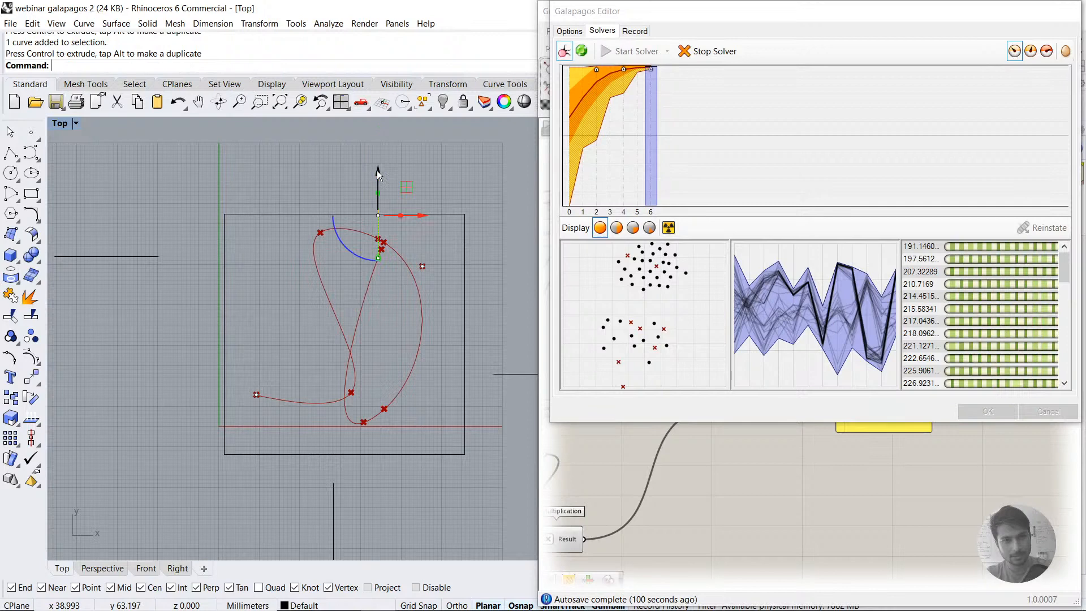
{"action": "left_click", "coordinate": [490, 150]}
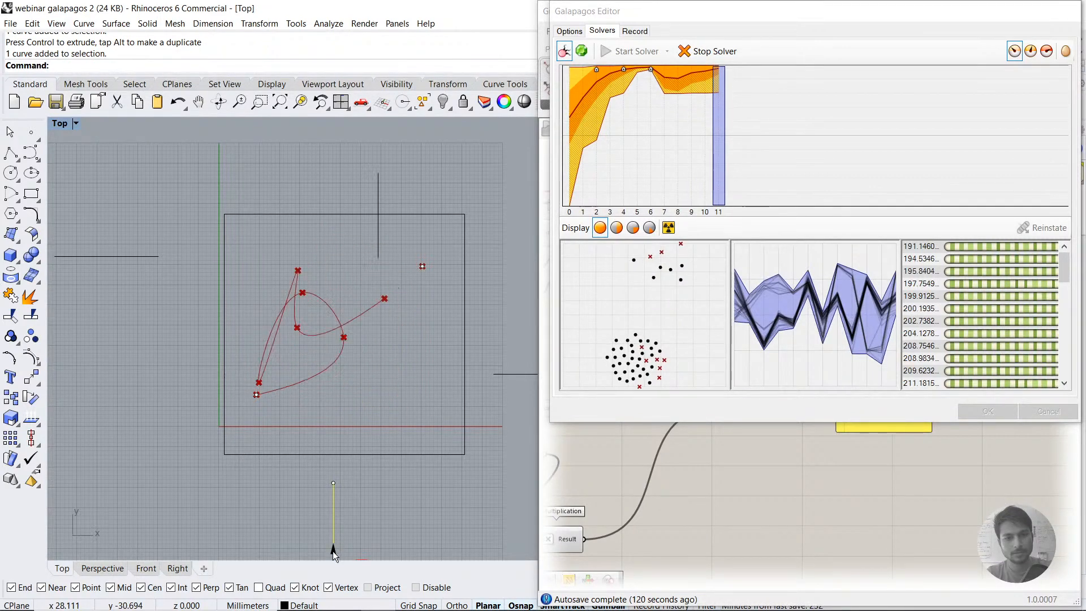
Step: Move the lower vertical obstacle line up deep into the rectangle, and shift the upper one slightly further down
{"action": "left_click_drag", "start_coordinate": [333, 551], "coordinate": [330, 412]}
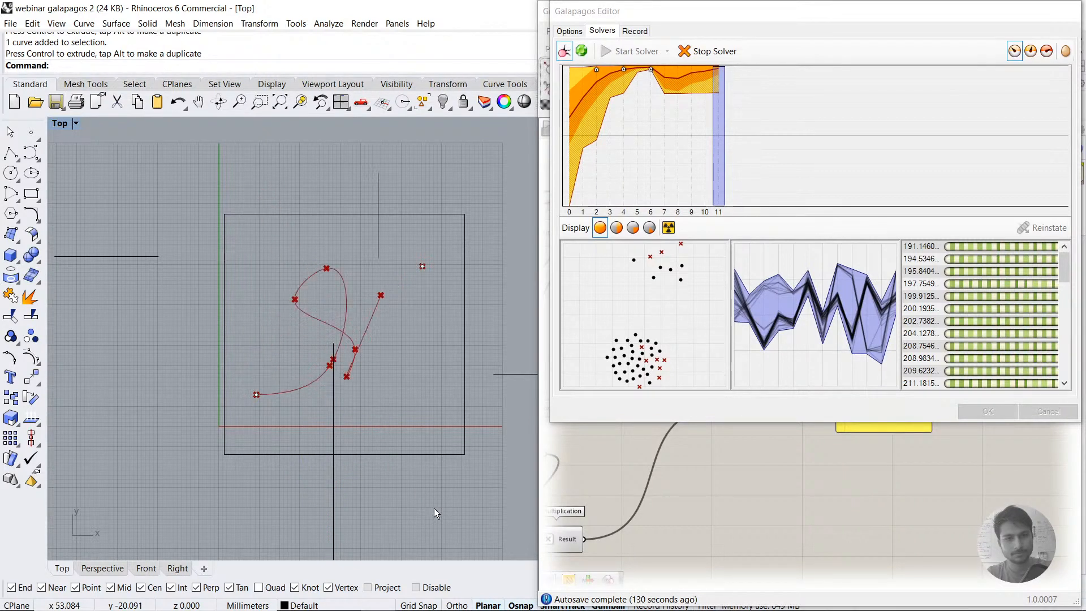
{"action": "left_click", "coordinate": [378, 255]}
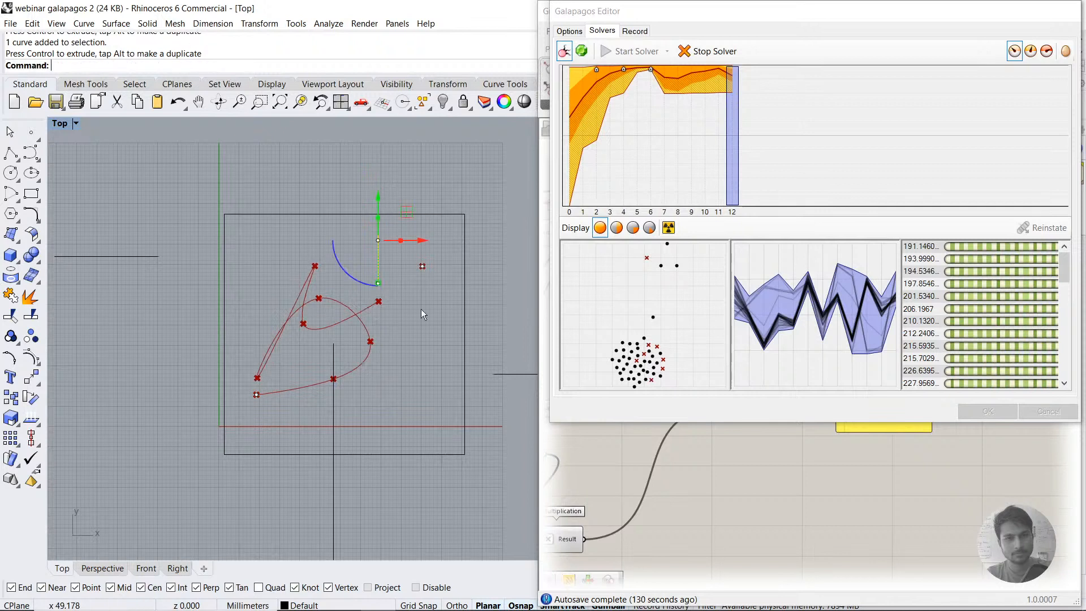
{"action": "left_click", "coordinate": [334, 428]}
{"action": "left_click_drag", "start_coordinate": [333, 416], "coordinate": [334, 393]}
{"action": "key", "text": "Escape"}
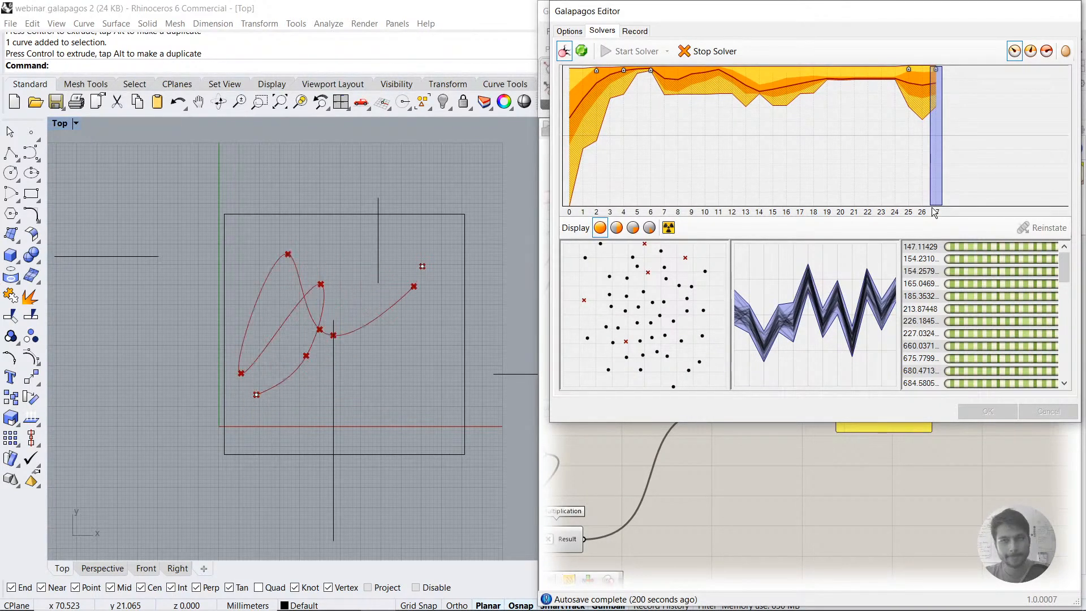
Step: Move the right and left horizontal obstacle lines inward across the rectangle's sides, with Galapagos's original viewport redraw mode restored
{"action": "left_click", "coordinate": [1030, 51]}
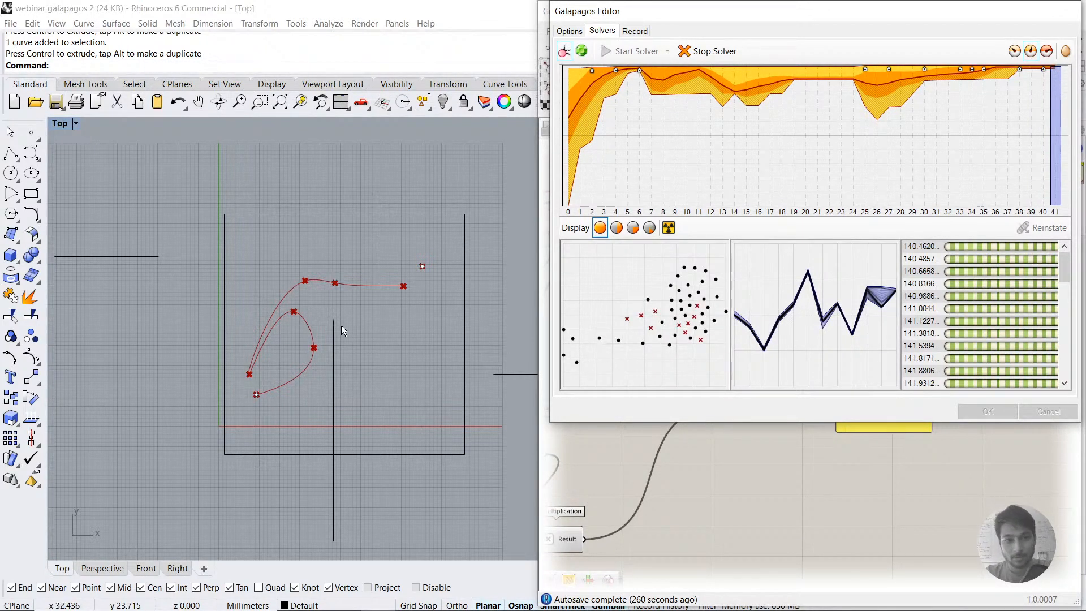
{"action": "left_click", "coordinate": [140, 256]}
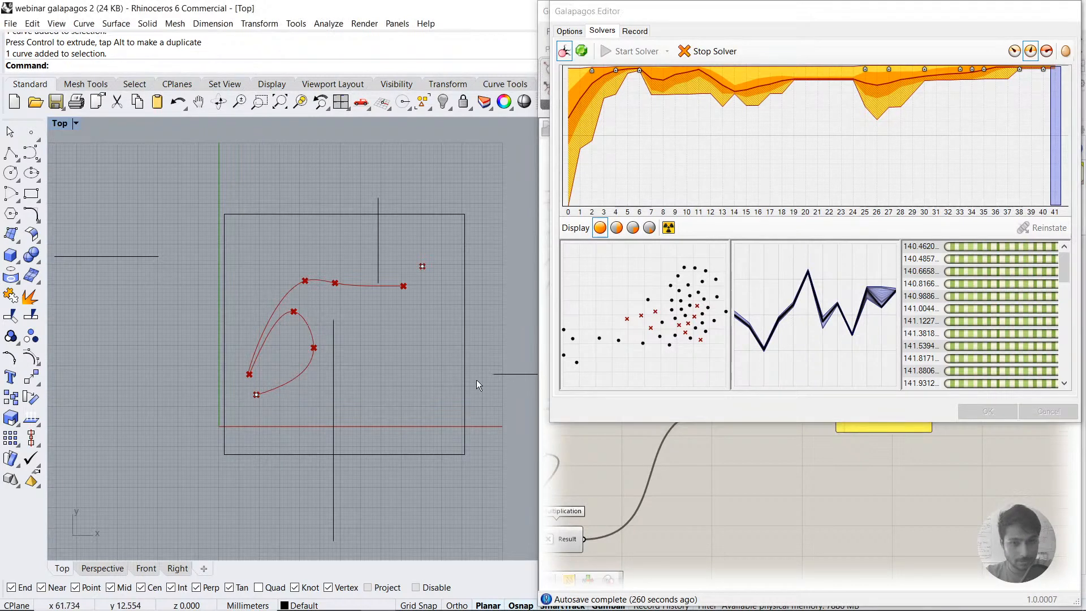
{"action": "left_click", "coordinate": [514, 374]}
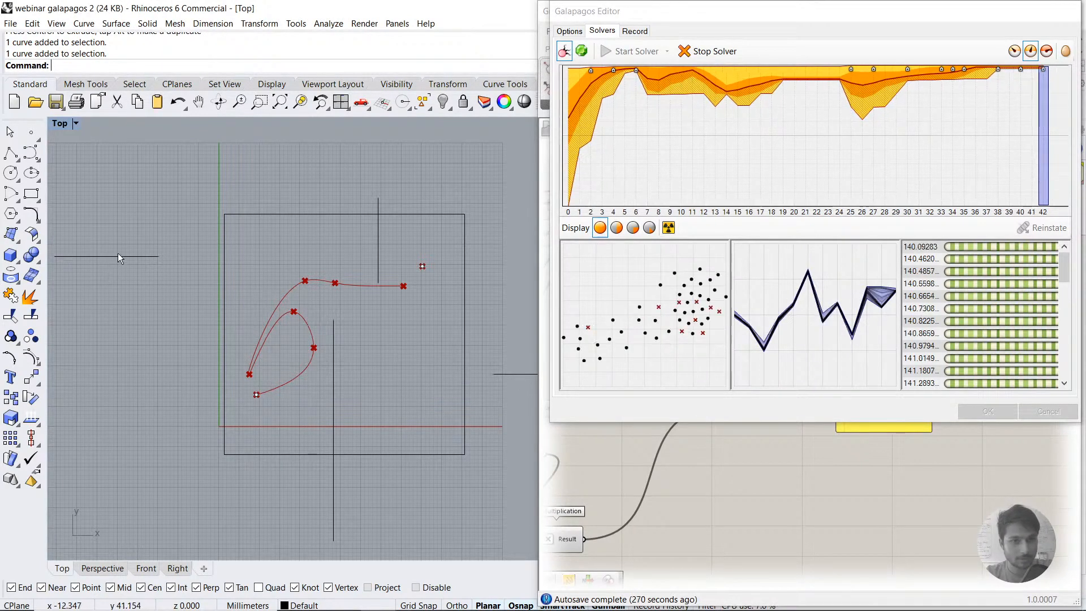
{"action": "right_click_drag", "start_coordinate": [169, 261], "coordinate": [117, 253]}
{"action": "left_click", "coordinate": [282, 349]}
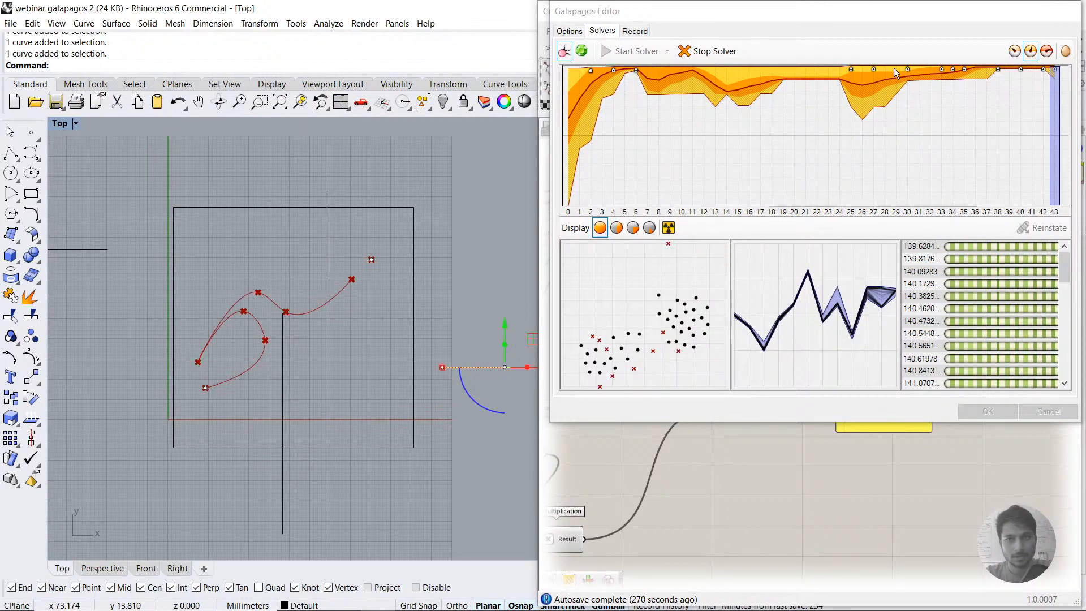
{"action": "left_click", "coordinate": [1010, 53]}
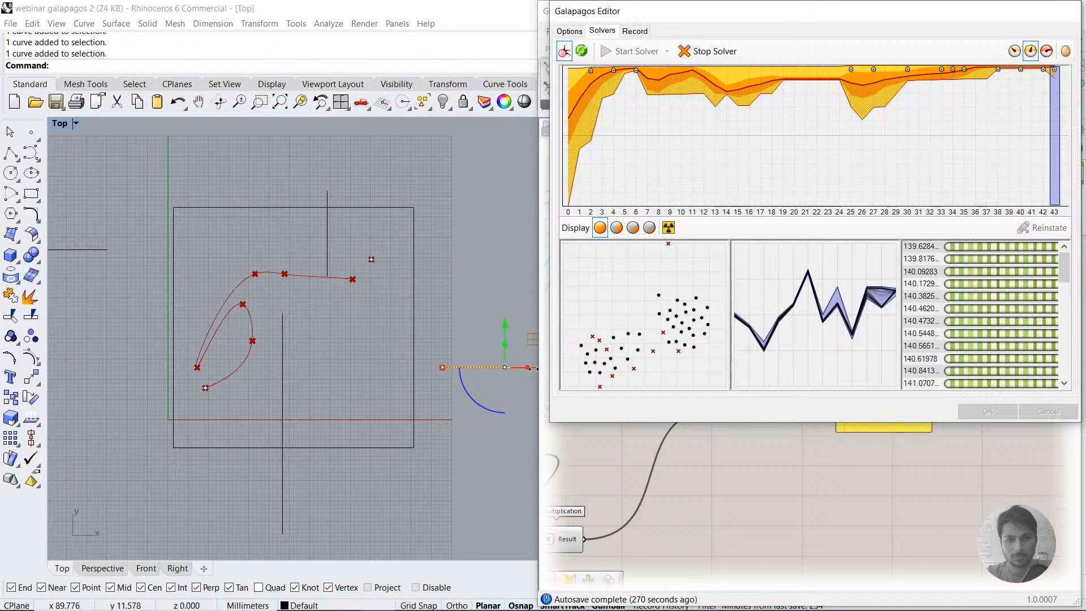
{"action": "left_click", "coordinate": [1013, 49]}
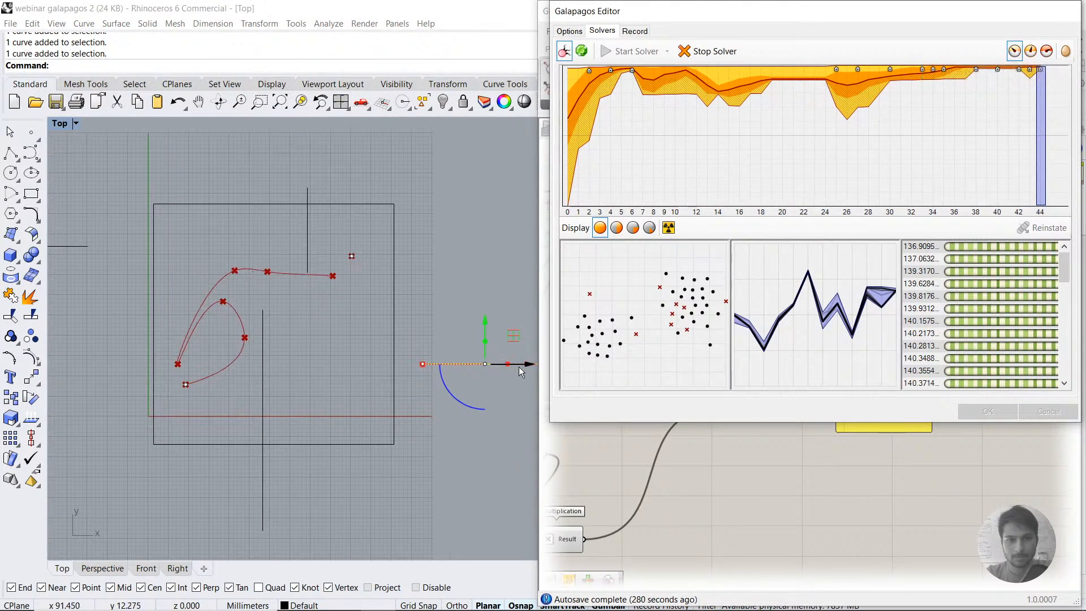
{"action": "left_click_drag", "start_coordinate": [521, 371], "coordinate": [417, 376]}
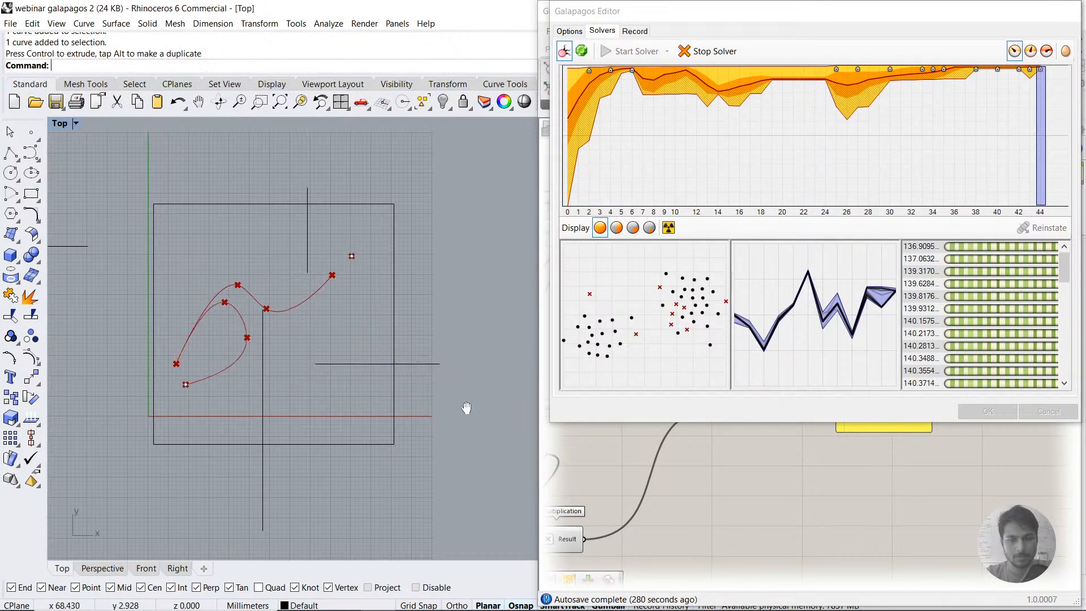
{"action": "right_click_drag", "start_coordinate": [466, 408], "coordinate": [505, 403]}
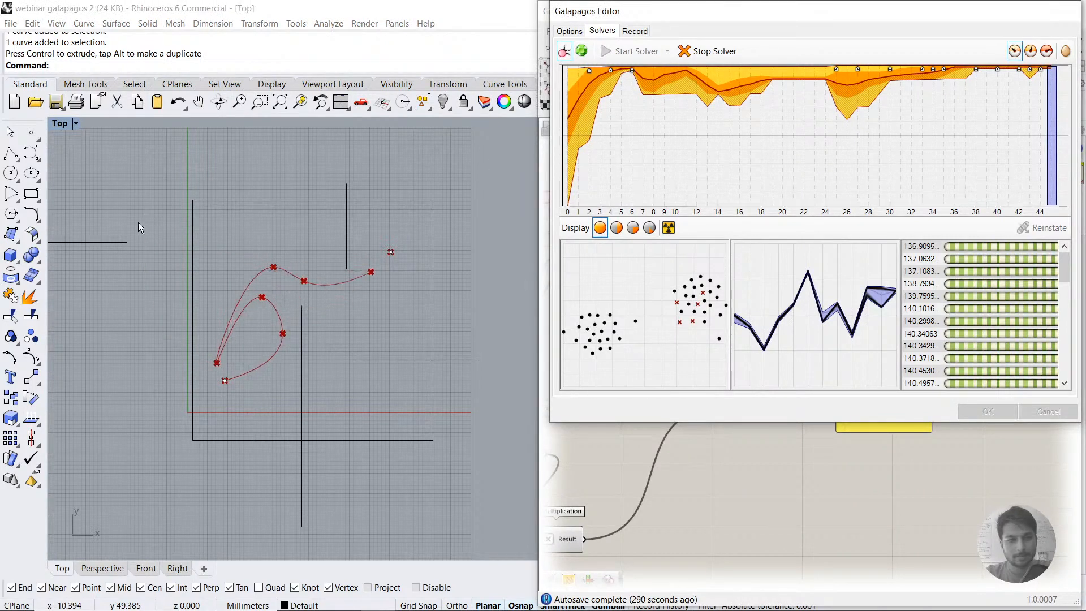
{"action": "left_click_drag", "start_coordinate": [134, 228], "coordinate": [259, 245]}
{"action": "left_click", "coordinate": [351, 341]}
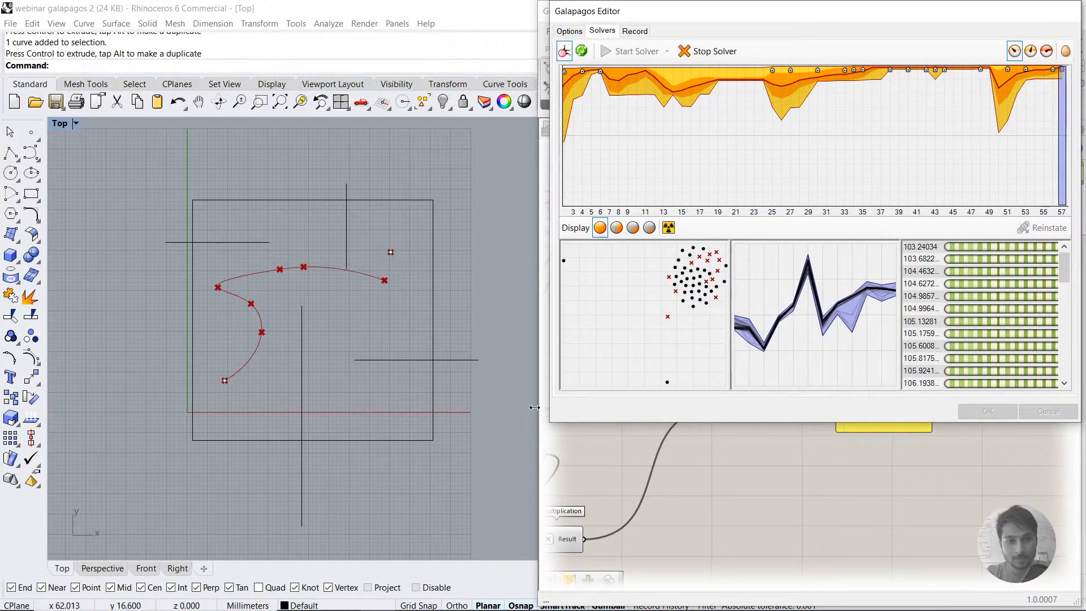
Step: Switch to the Google Slides presentation "5 COmputational DEsign WEBINAR Galapagos" in Chrome
{"action": "mouse_move", "coordinate": [403, 606]}
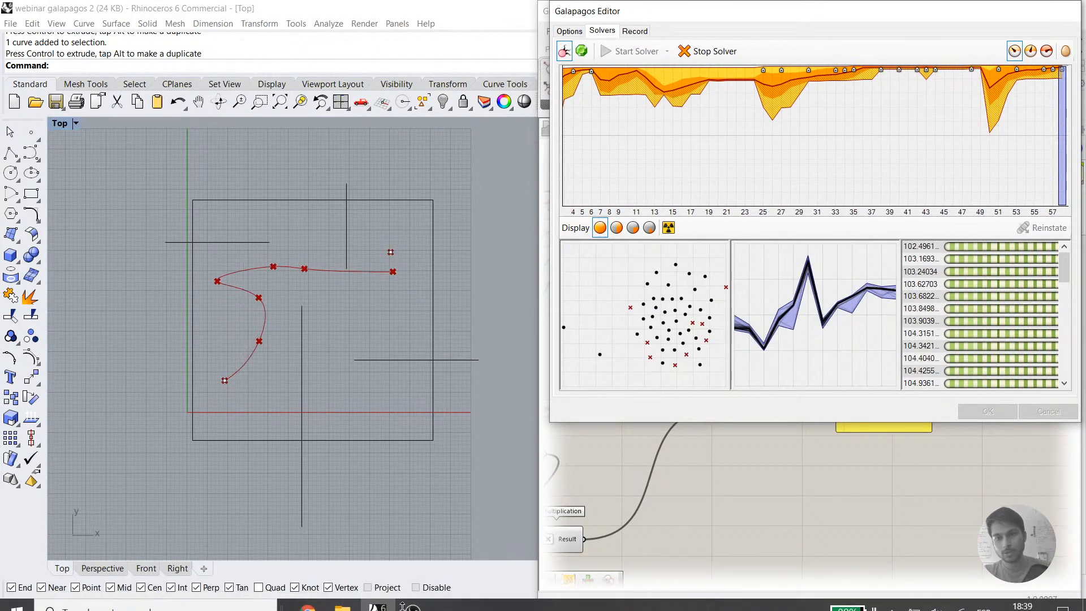
{"action": "left_click", "coordinate": [308, 598]}
{"action": "left_click", "coordinate": [266, 529]}
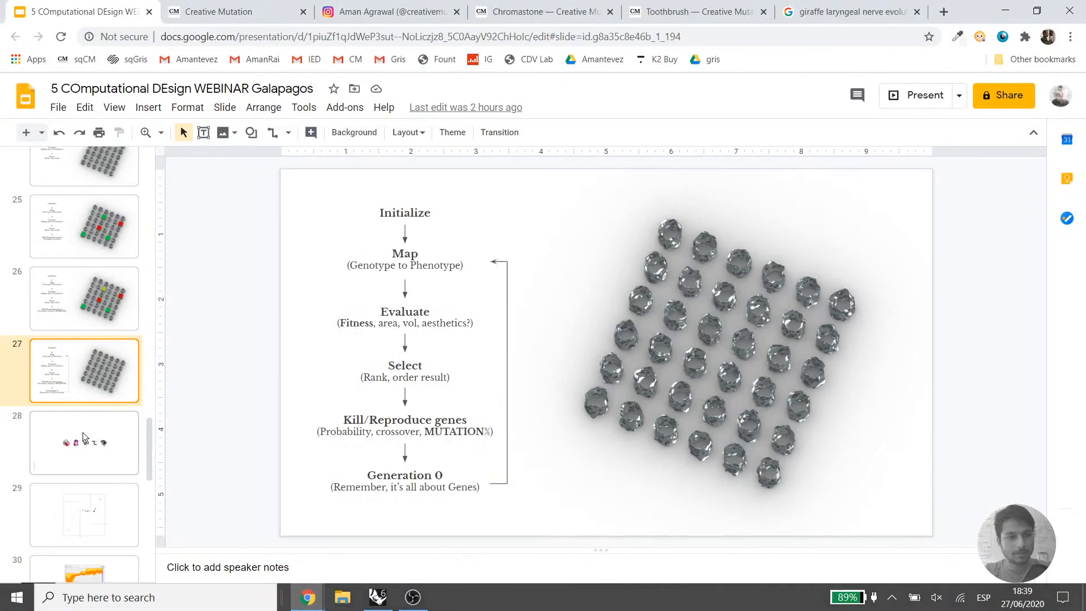